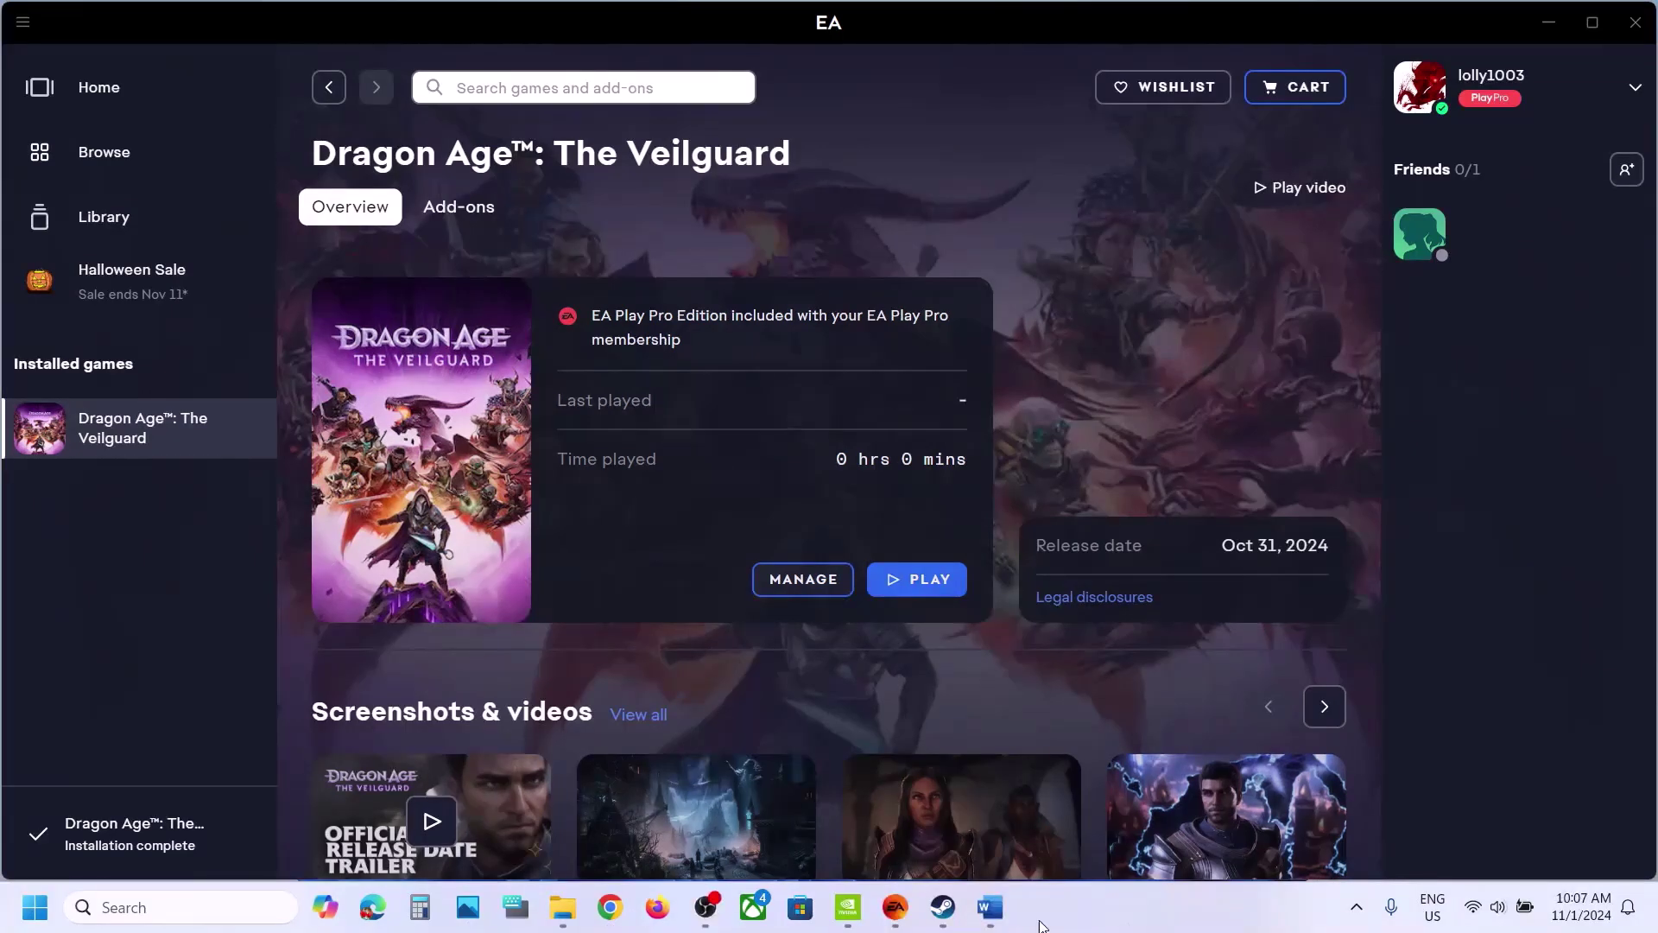
- Switch to the Word troubleshooting notes, view the PC's restart option without restarting, and go to Step 2 of the notes
click(990, 907)
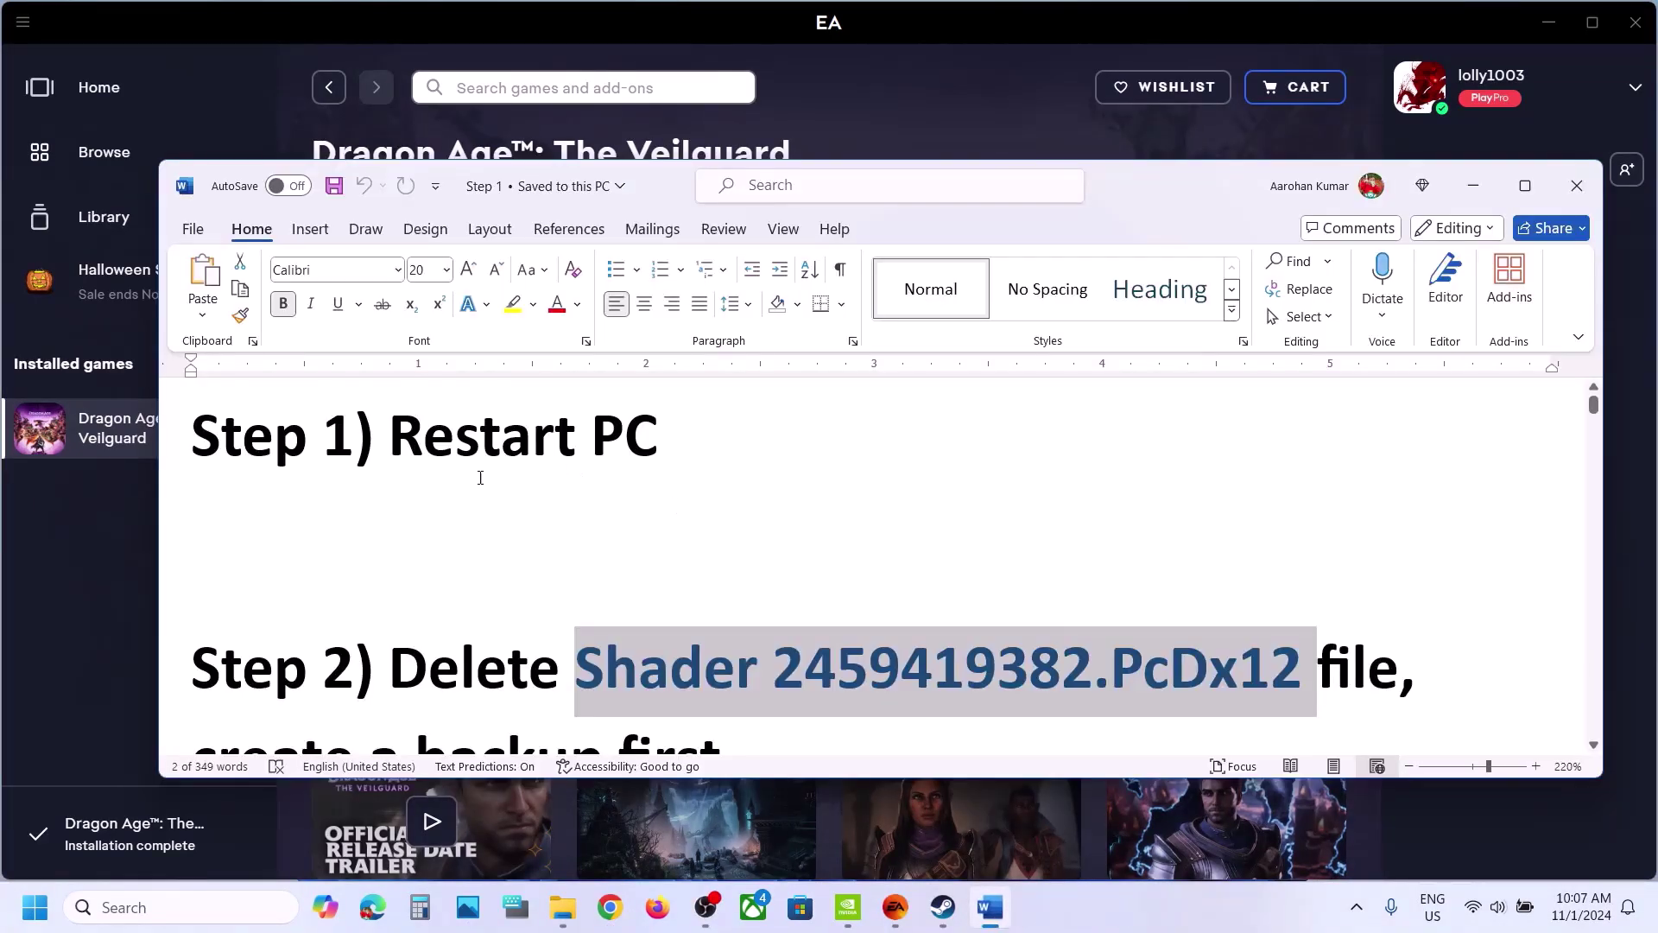
key(super)
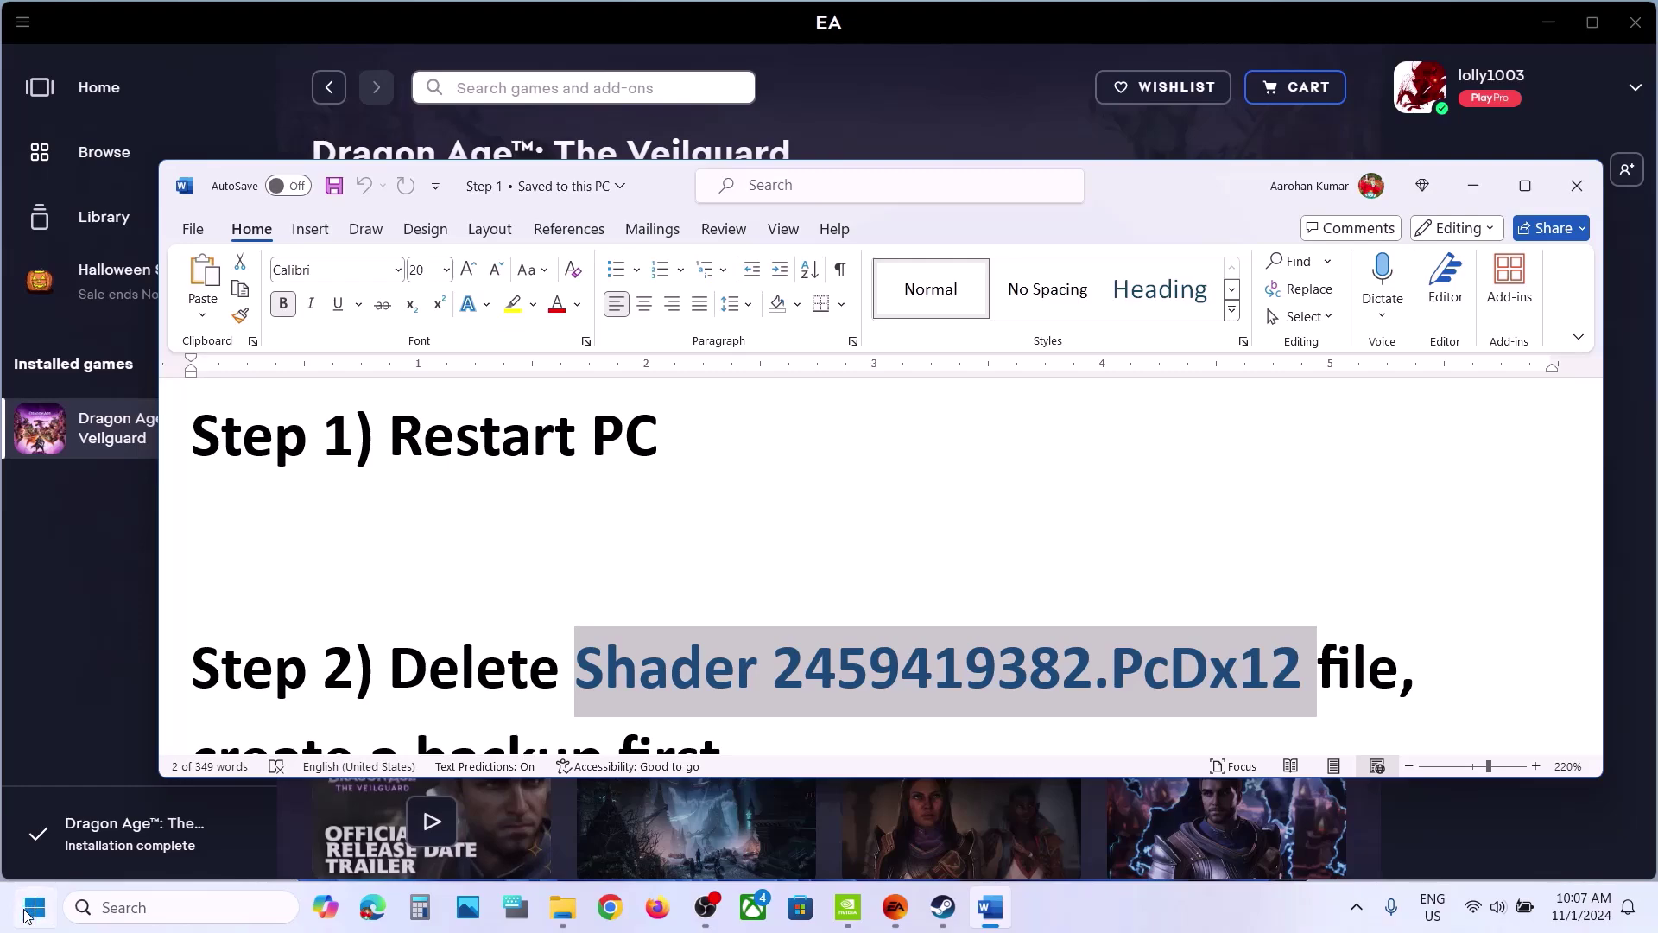
click(627, 832)
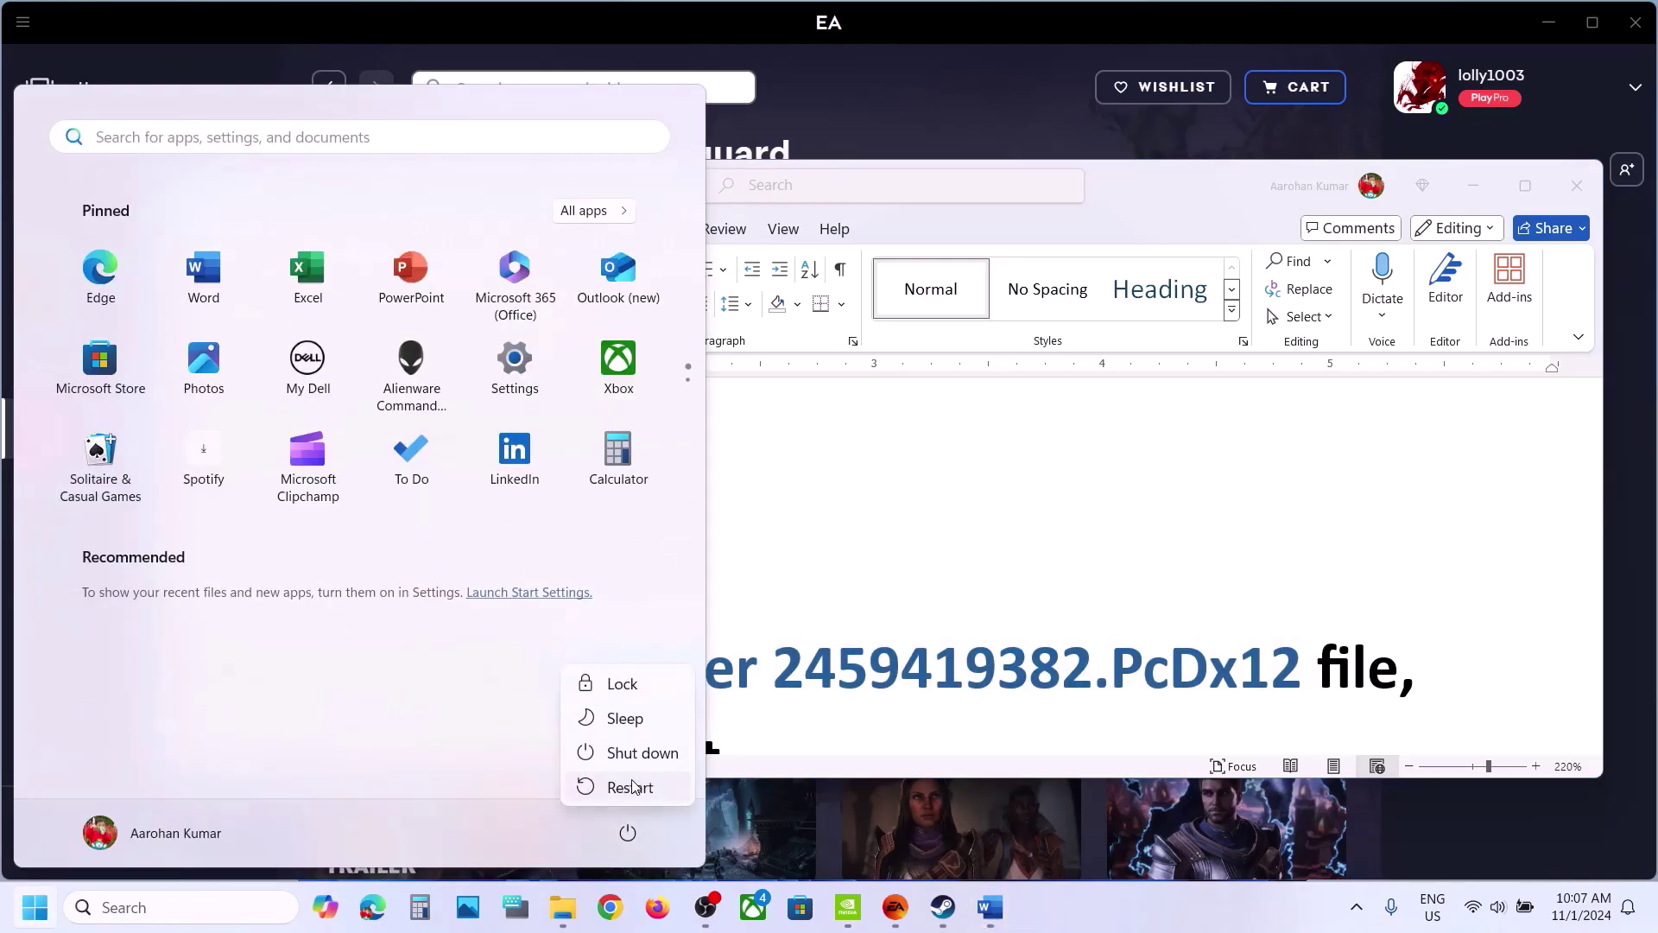
key(Escape)
click(1002, 575)
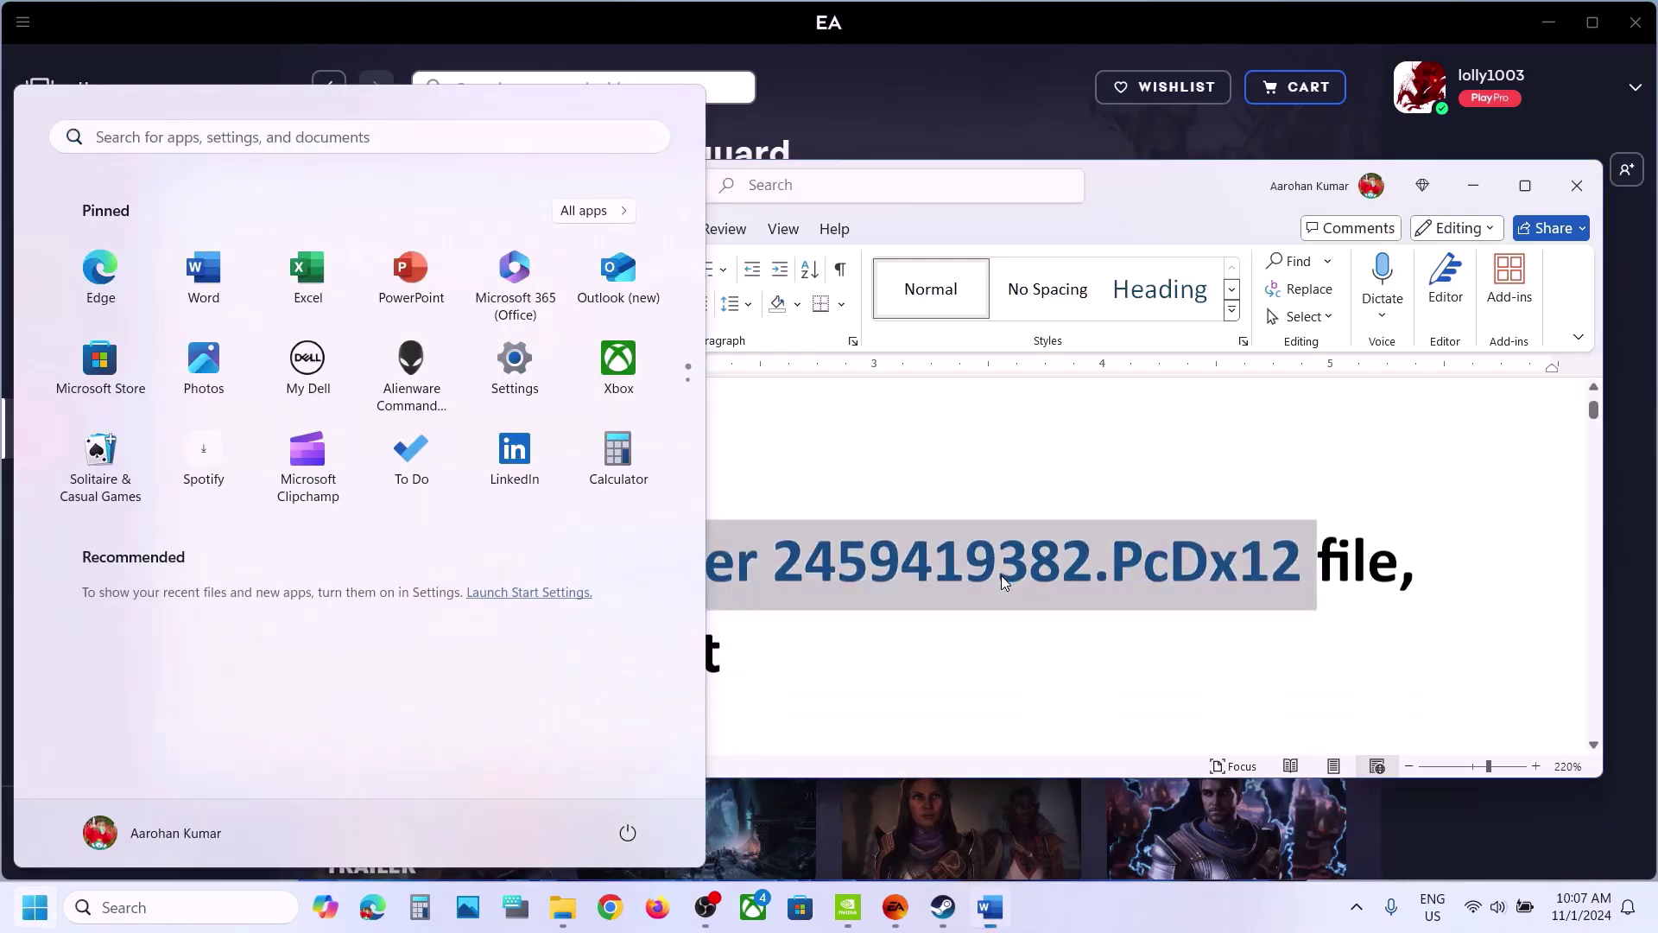
click(857, 582)
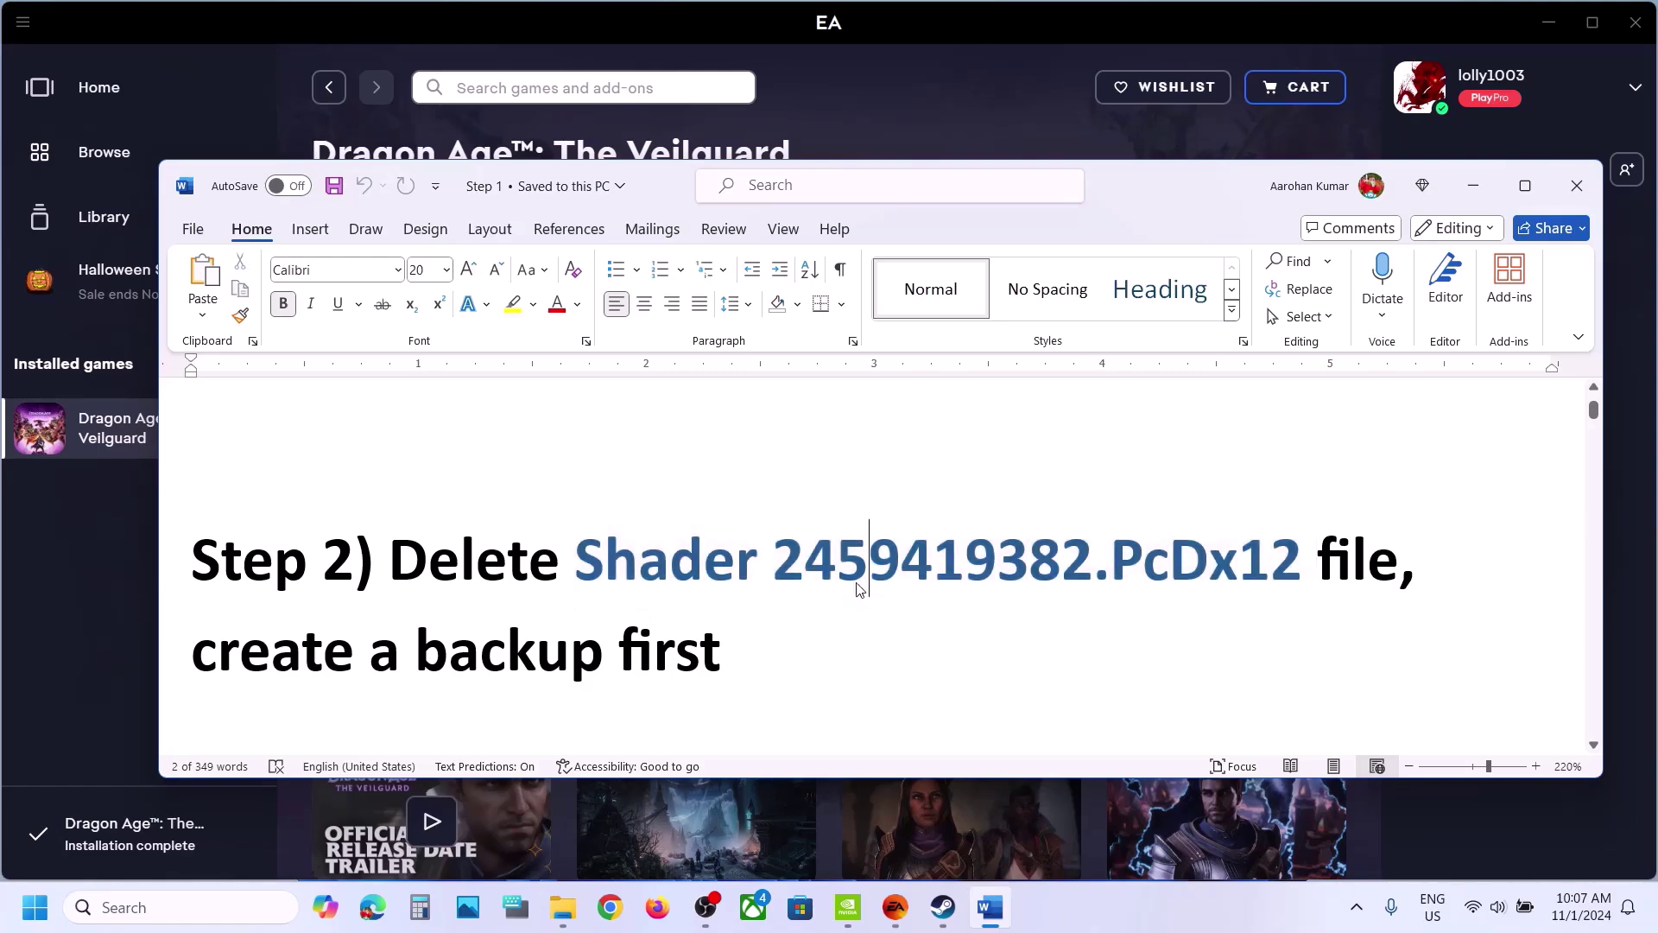
- In the EA app, view the properties of Dragon Age: The Veilguard and open its install folder
click(853, 117)
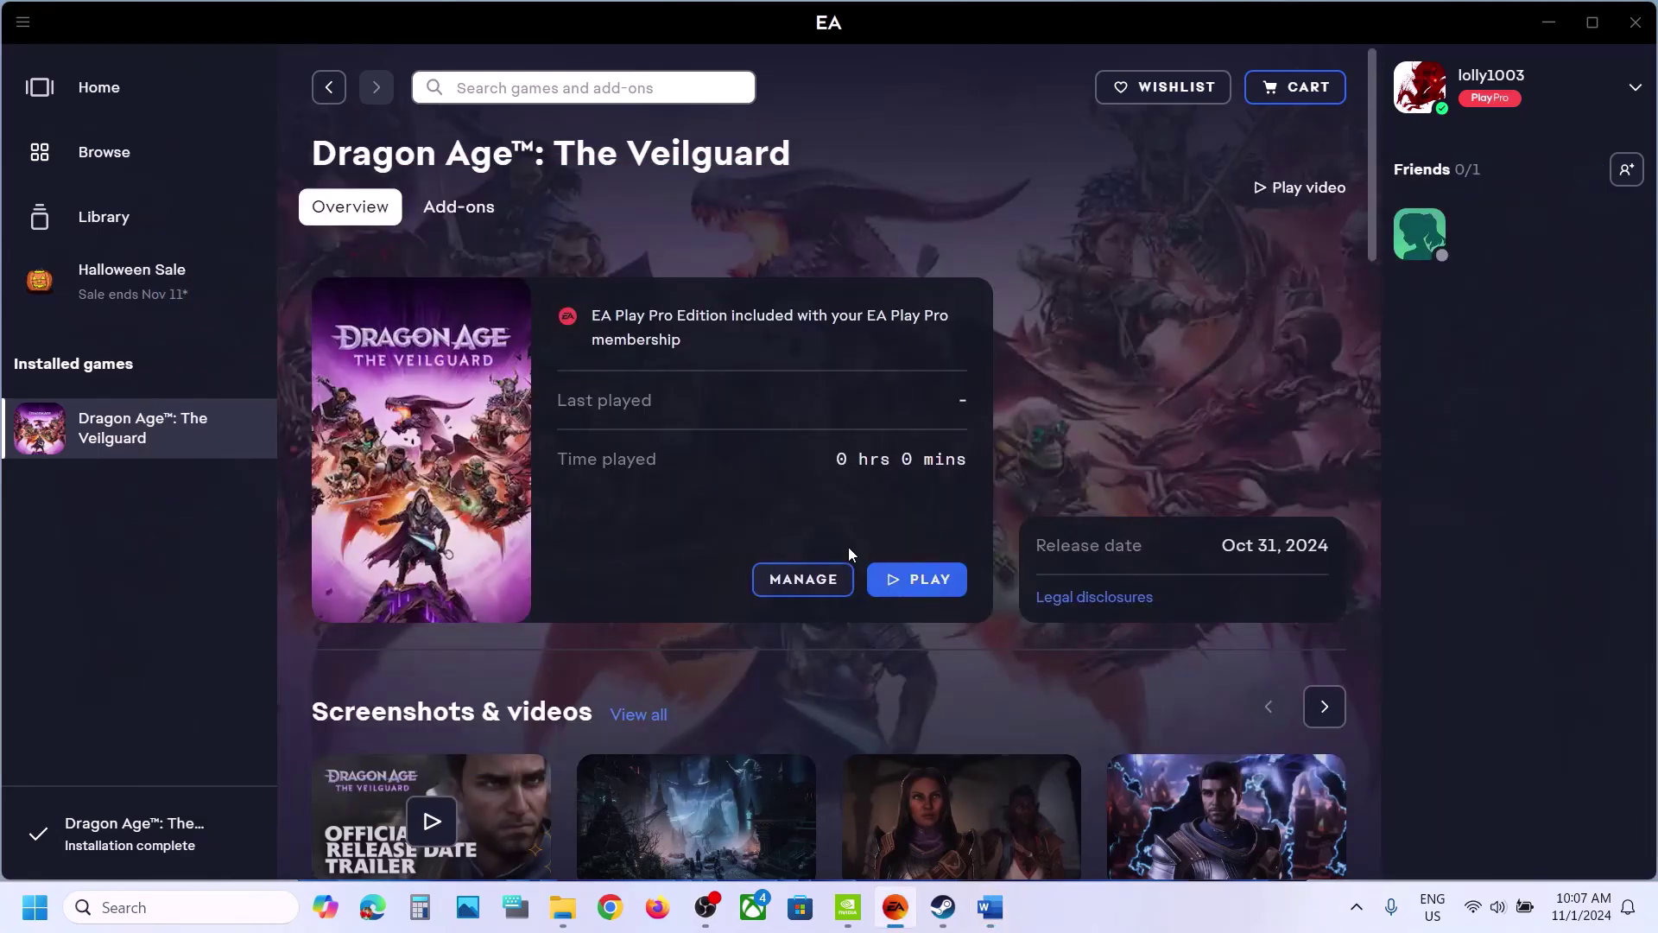
click(805, 580)
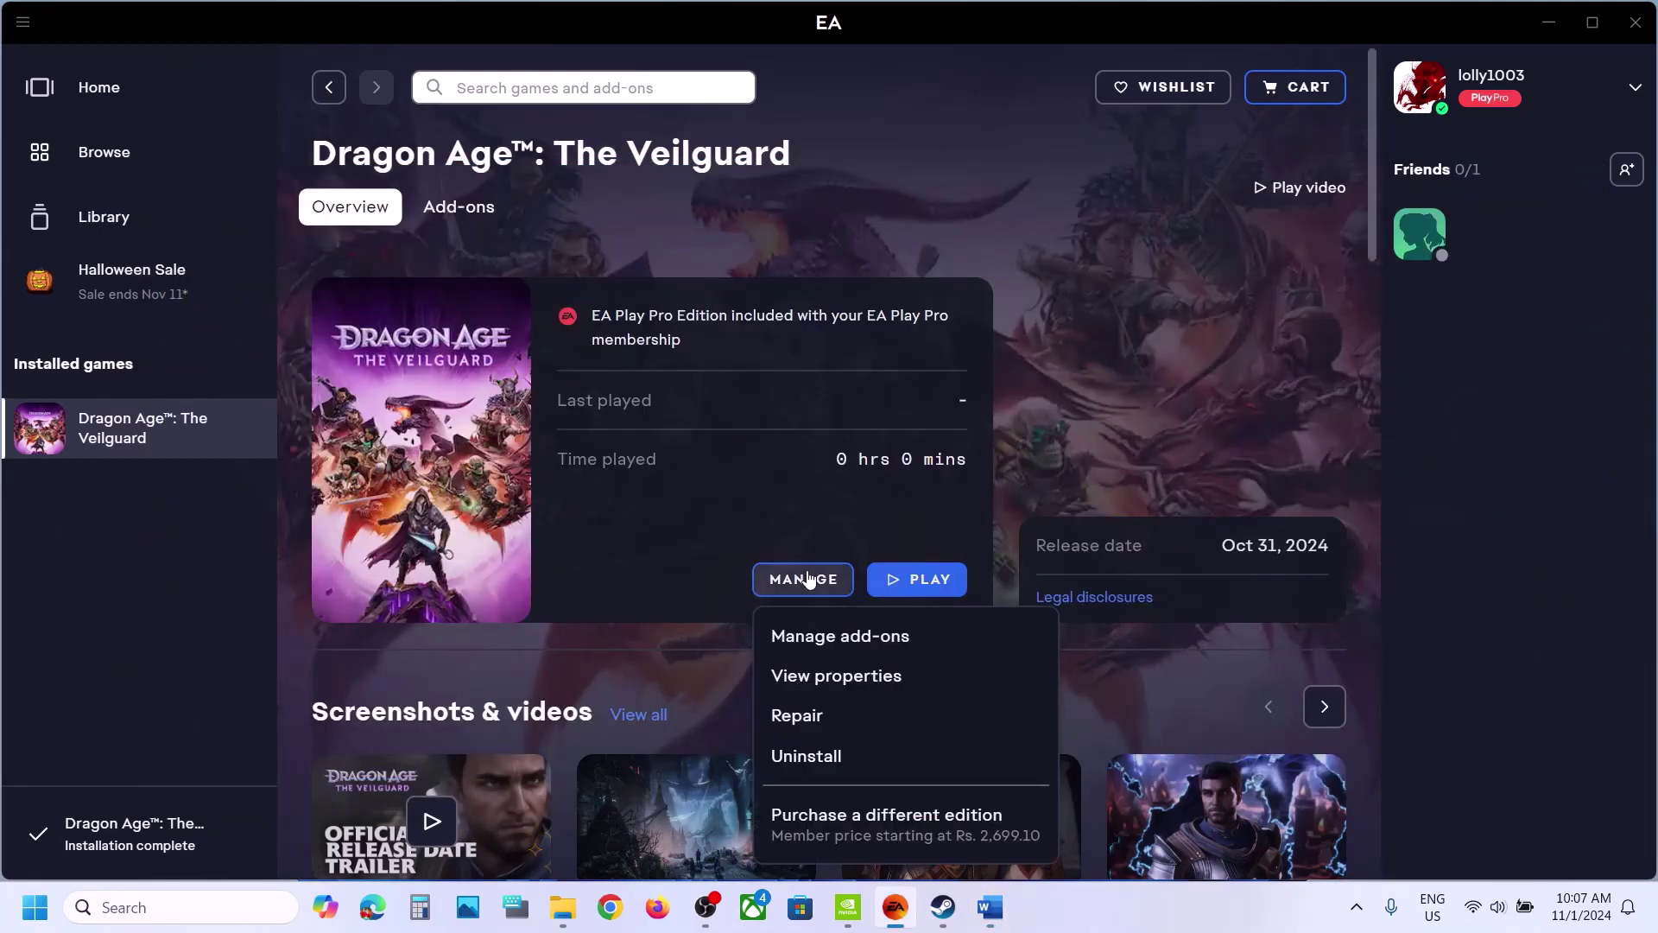
click(870, 683)
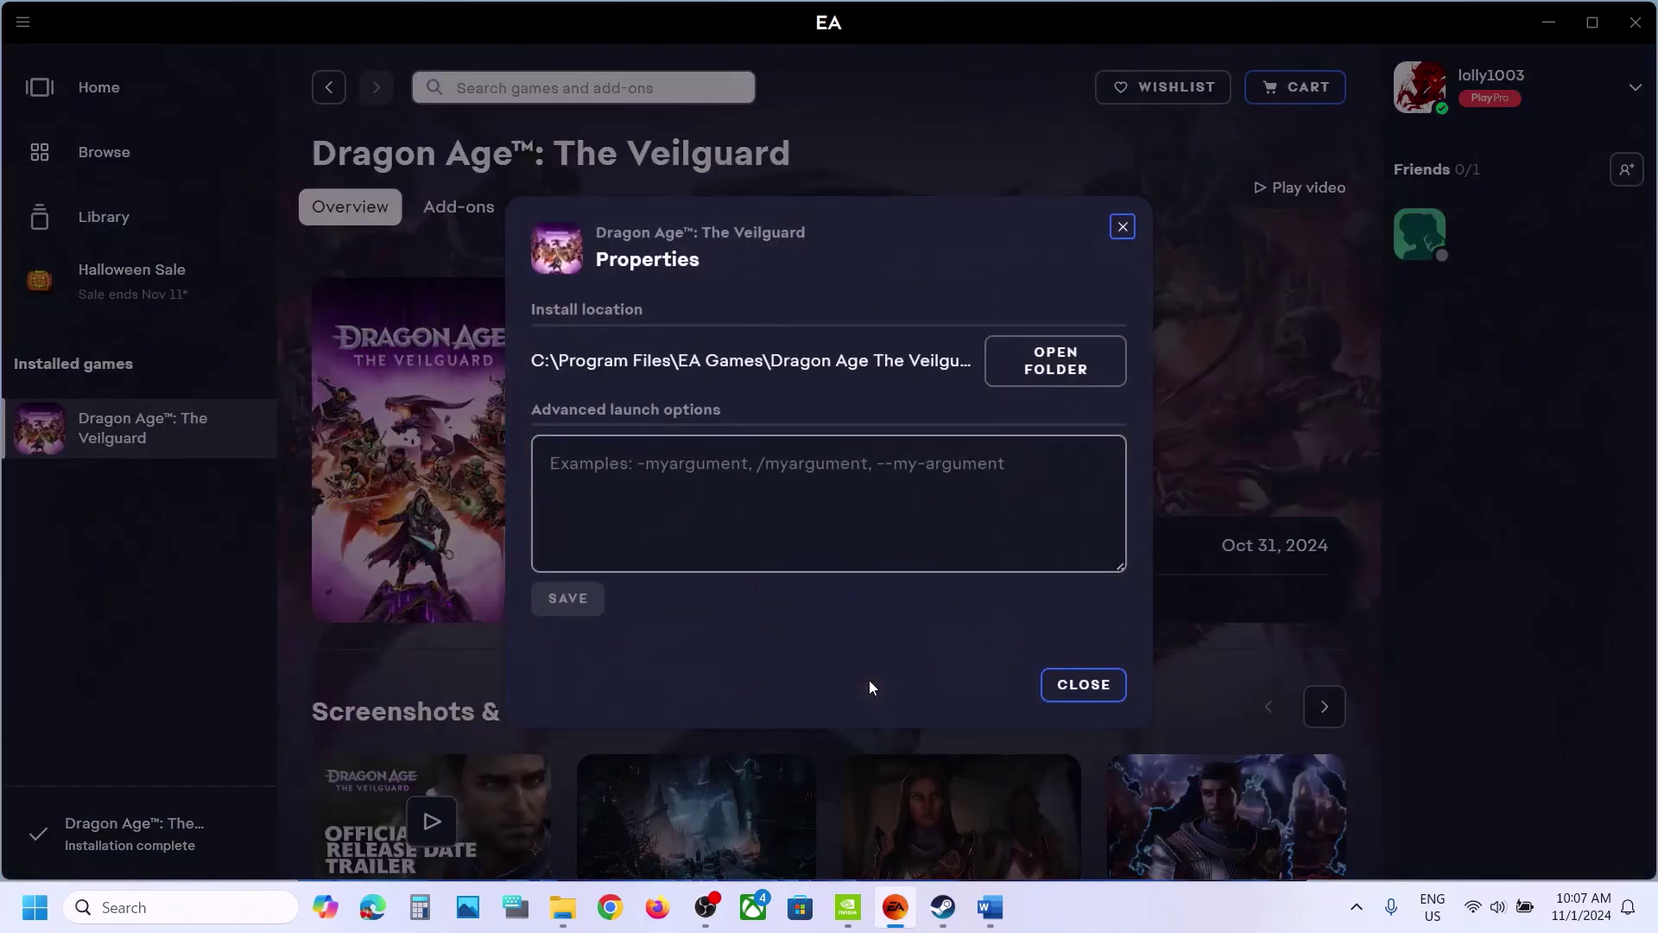
click(1041, 385)
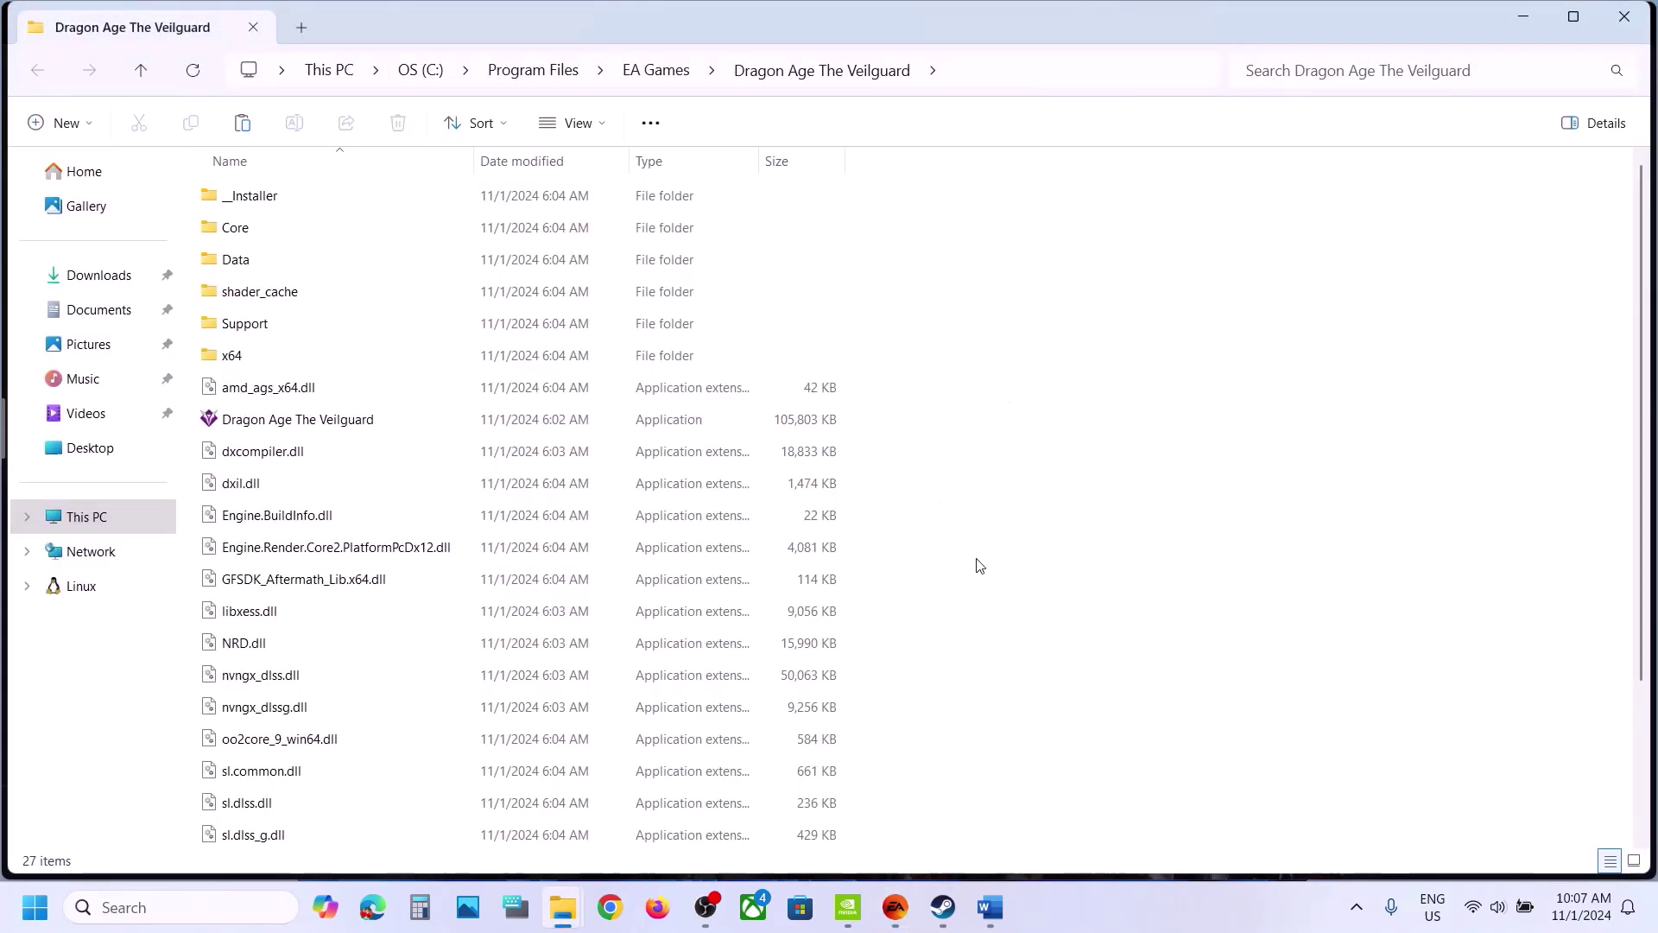
- Switch to Steam, view the Manage options for Dragon Age The Veilguard, and return to the game's install folder in File Explorer
click(943, 907)
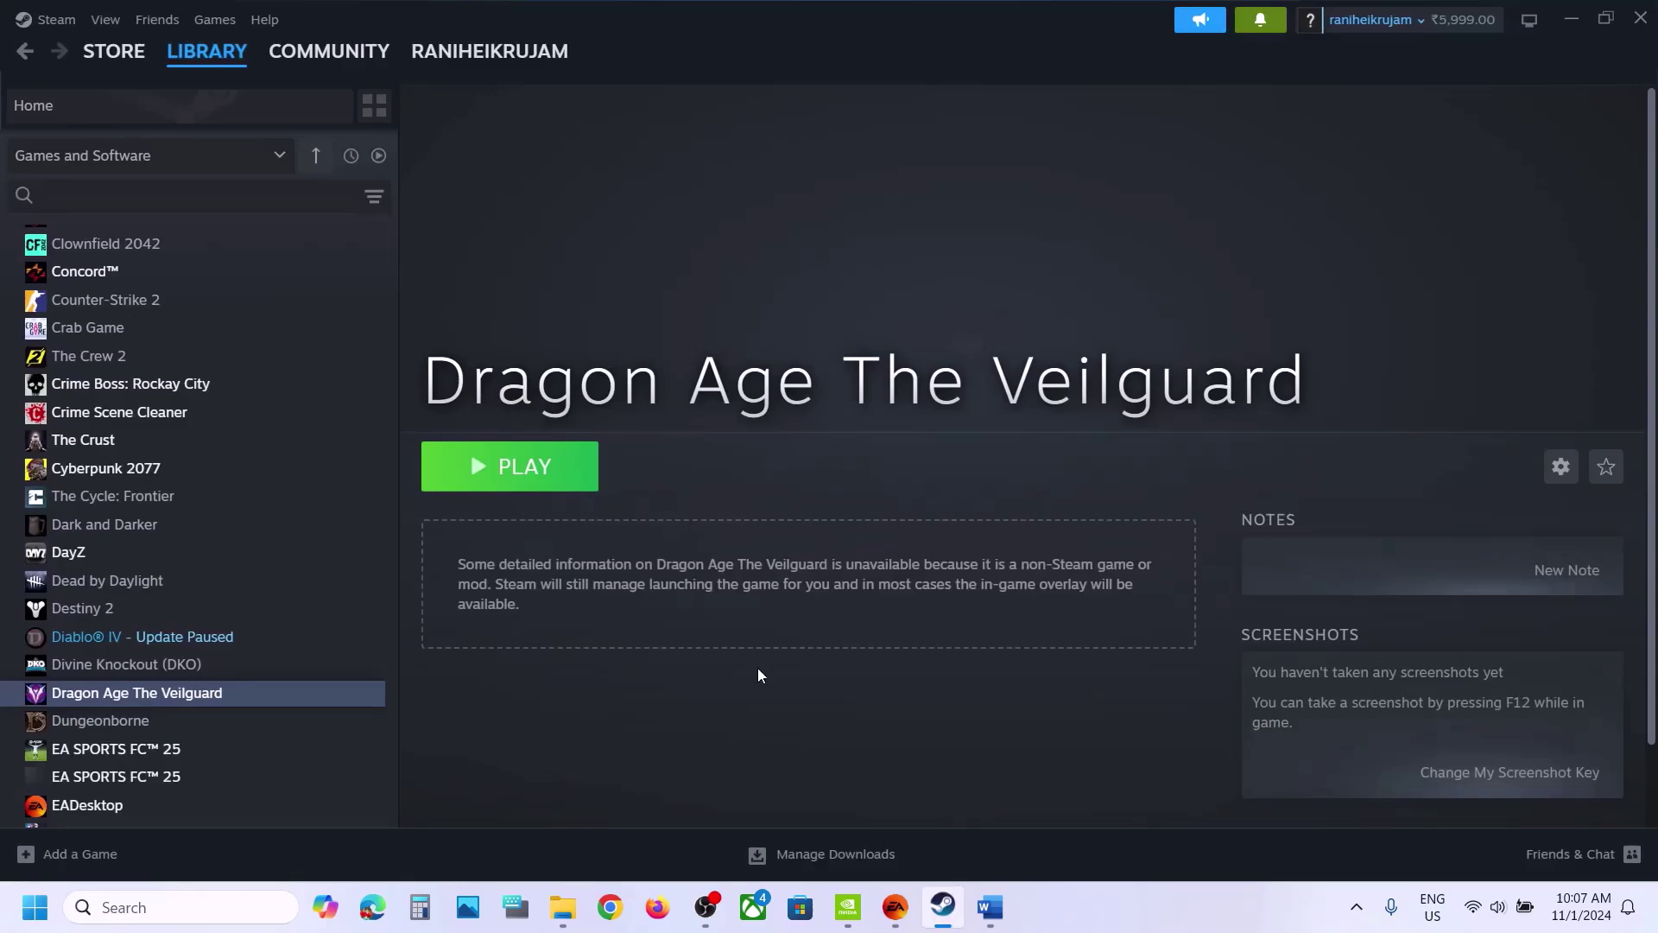
right_click(223, 691)
mouse_move(310, 792)
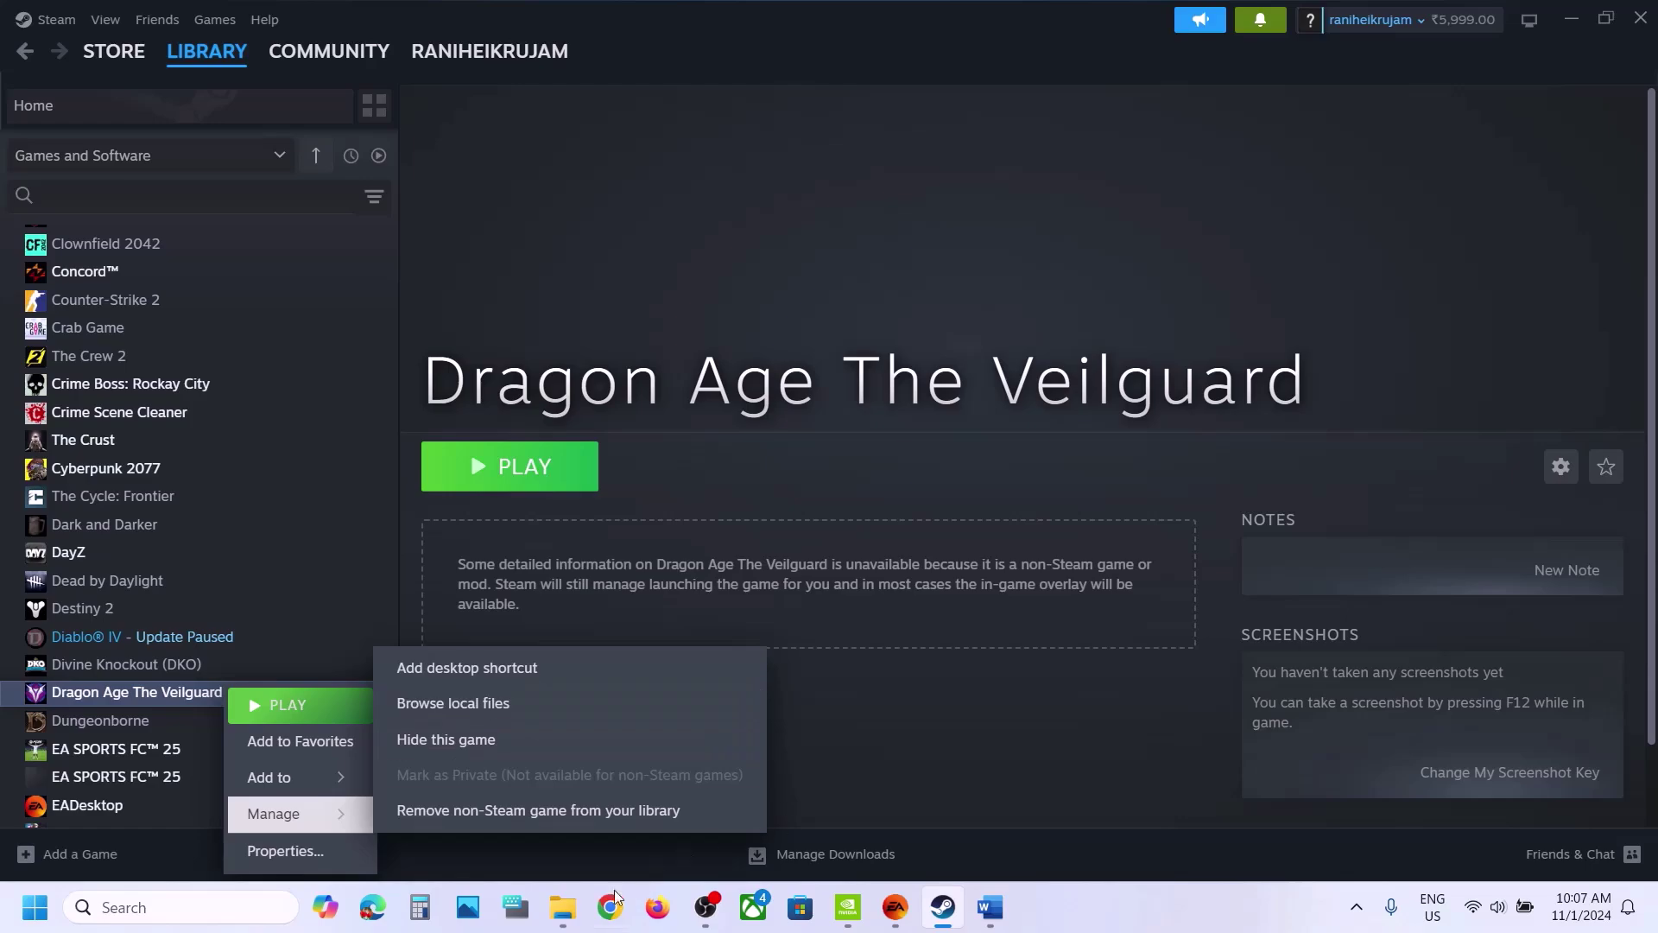
mouse_move(564, 907)
click(678, 812)
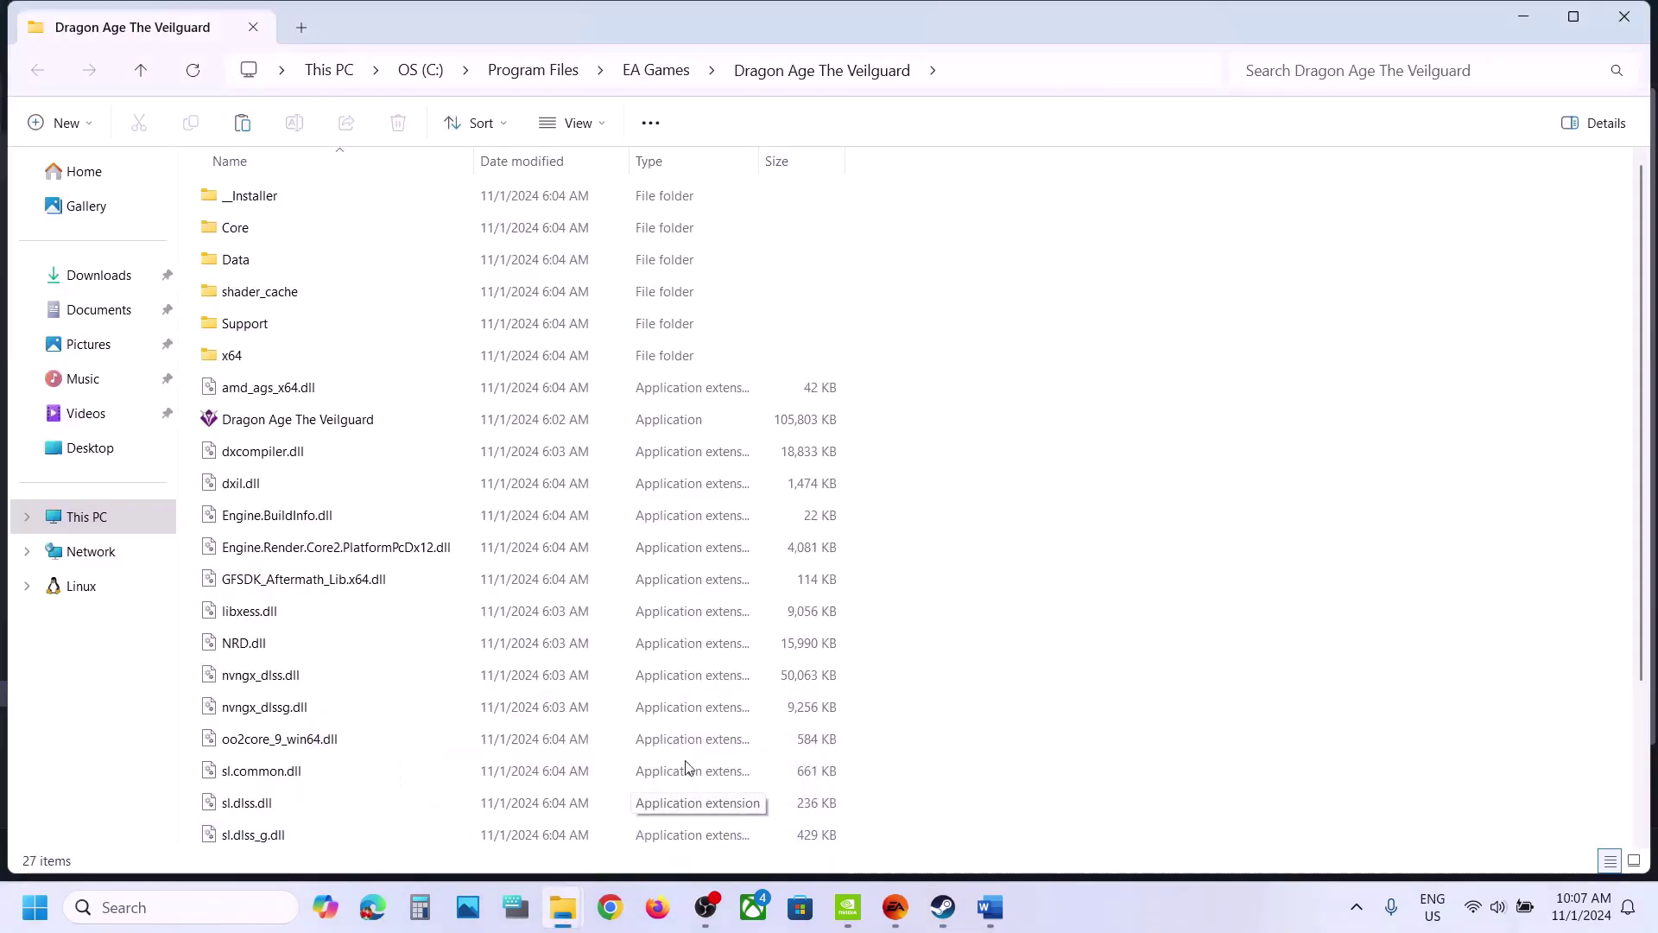
- Open the shader_cache folder and check the Word notes for the name of the shader file to delete
click(263, 292)
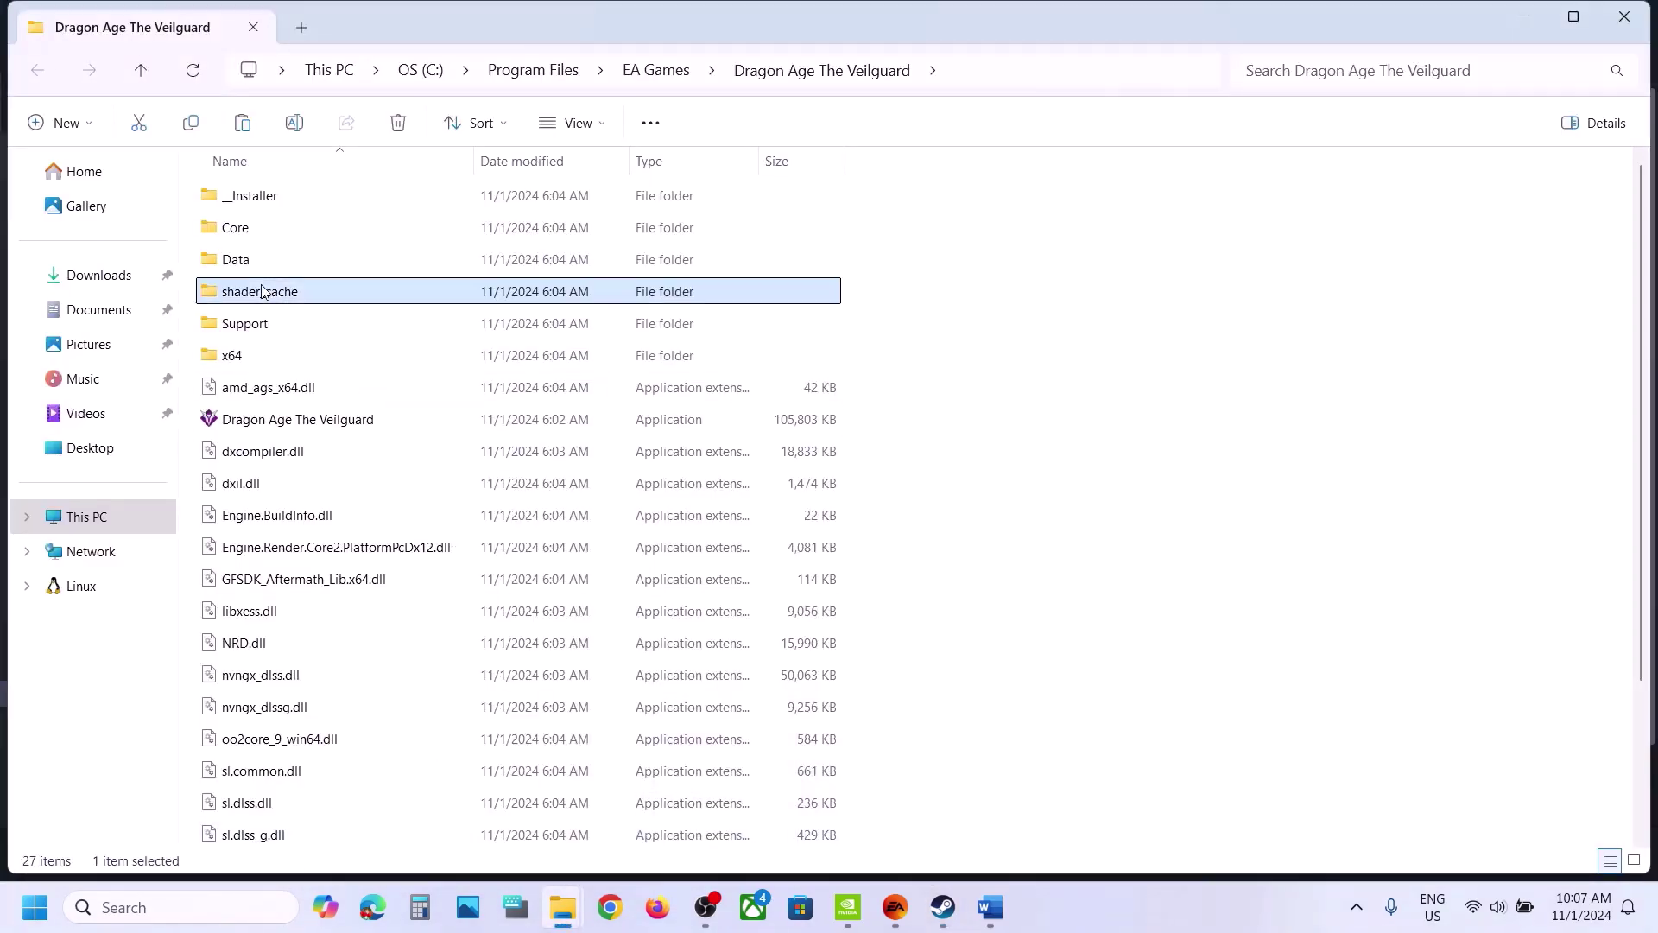
double_click(318, 303)
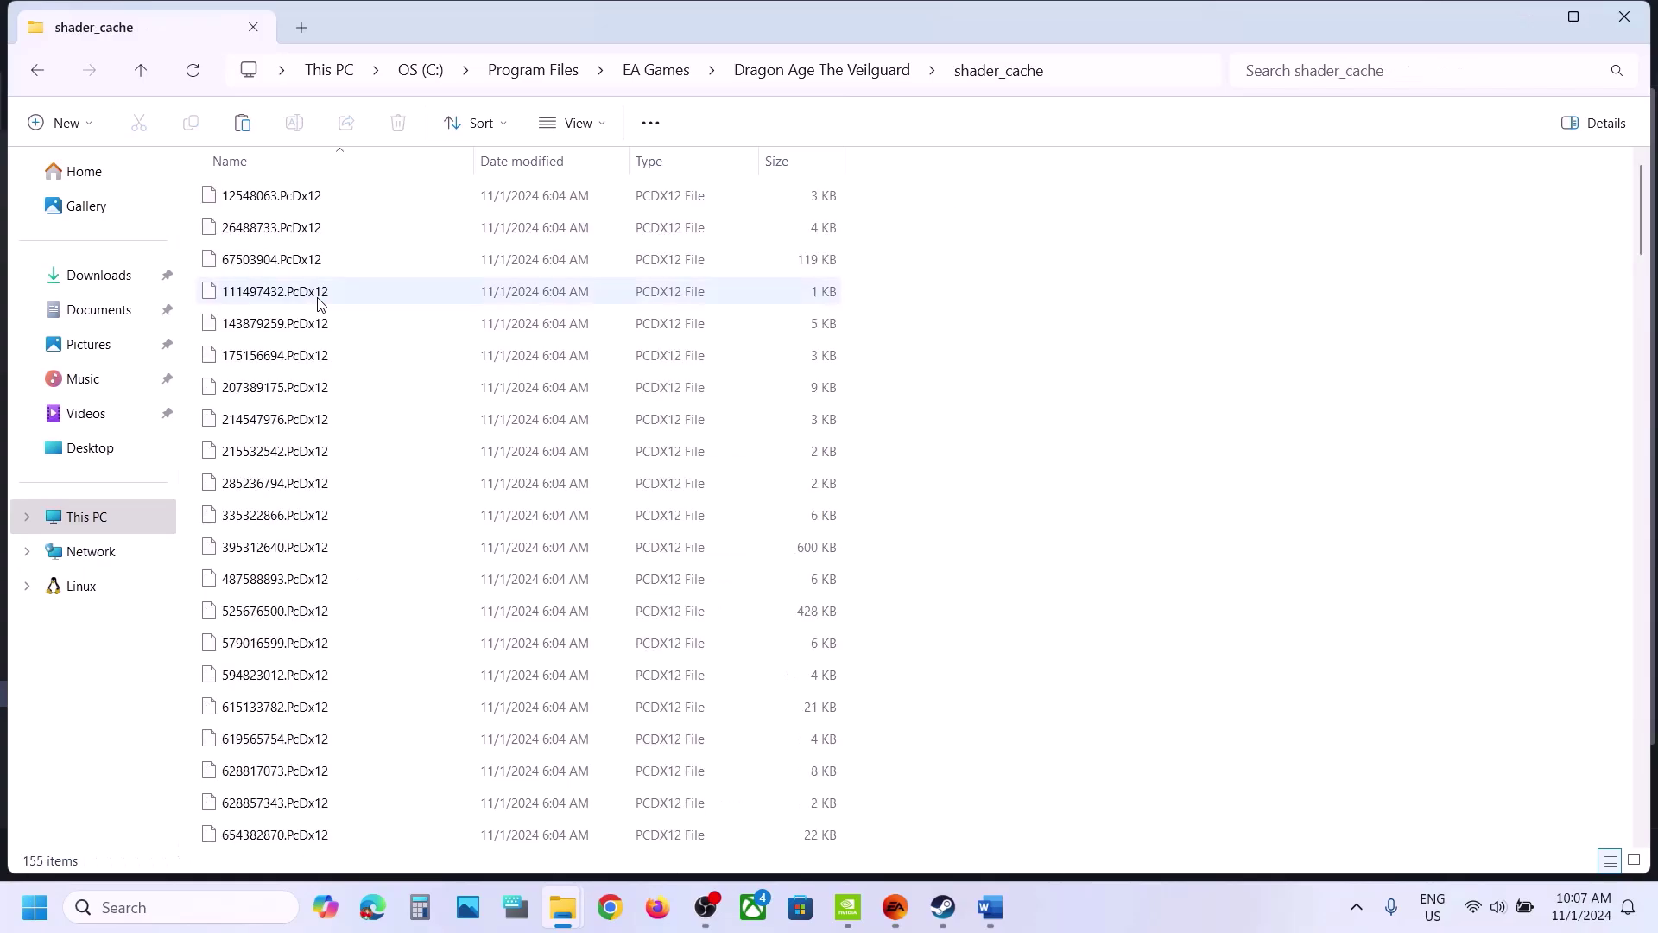
click(989, 907)
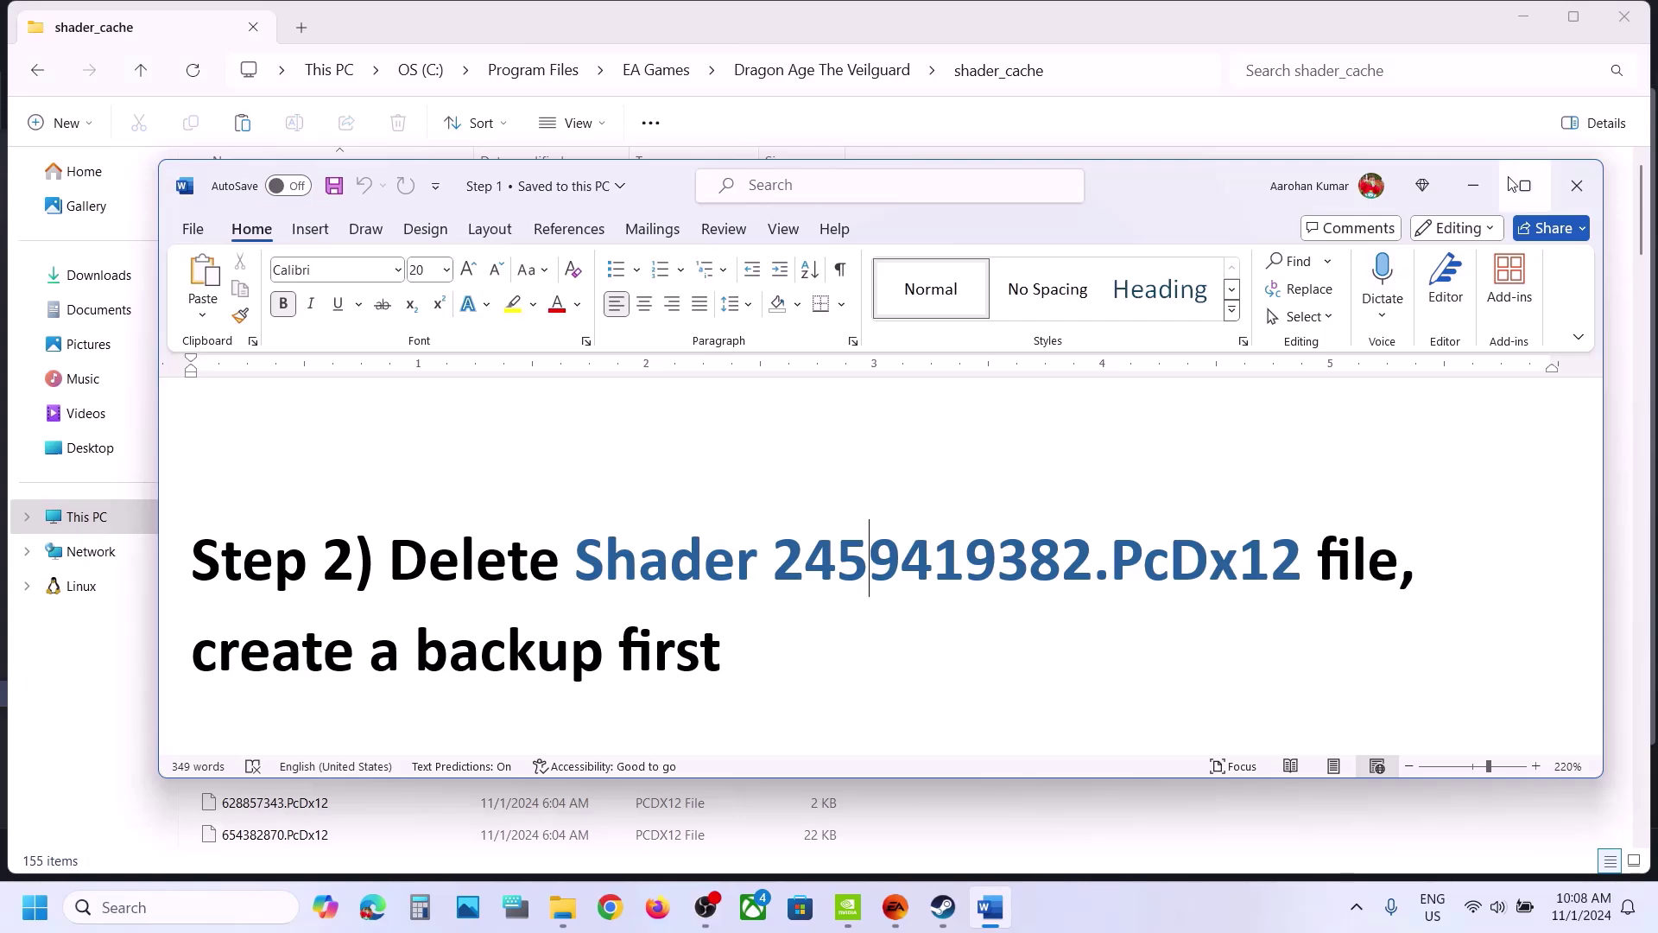
click(1473, 186)
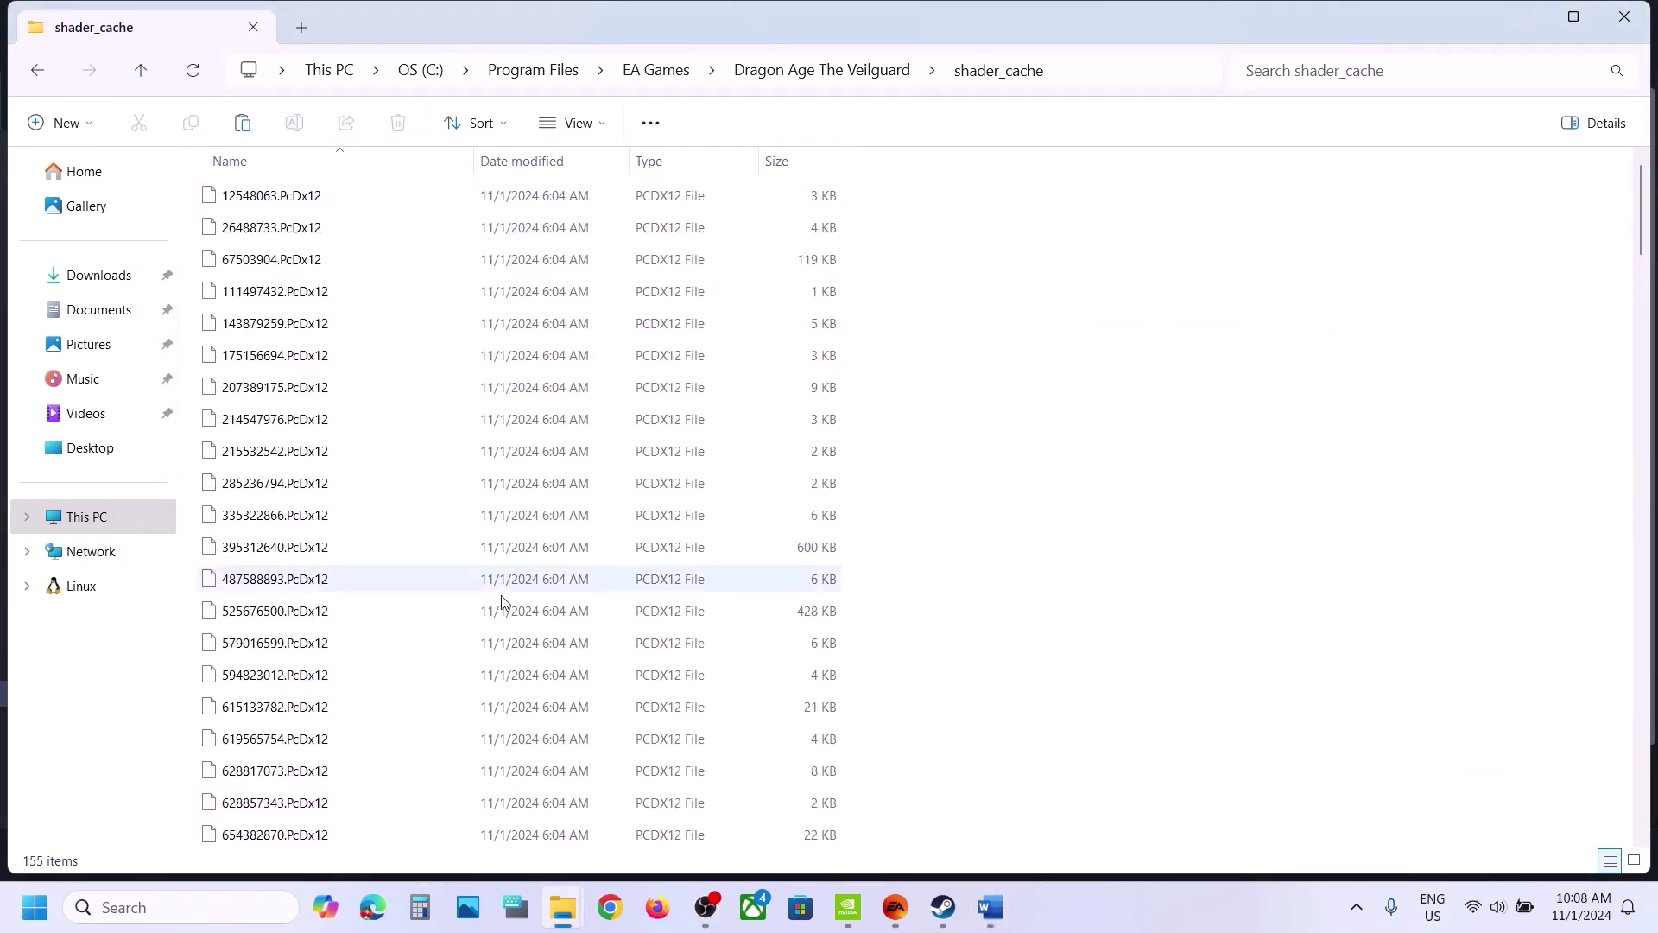
- Locate 2459419382.PcDx12 in the shader_cache folder and copy it to the desktop as a backup
click(386, 622)
text(202)
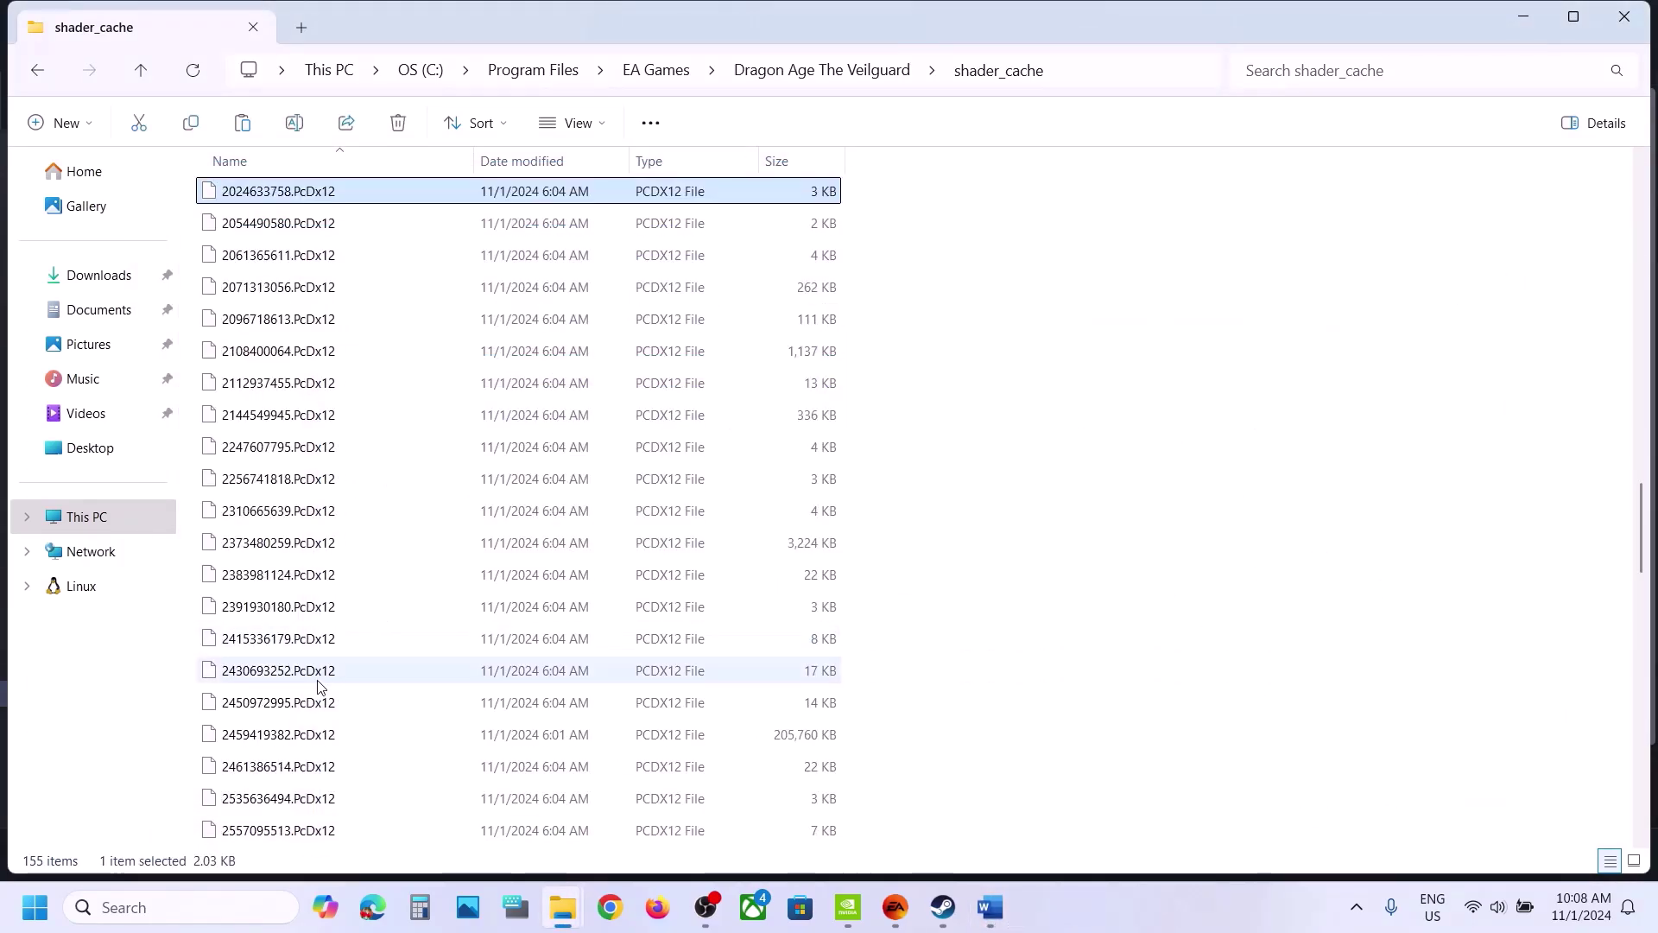
click(273, 739)
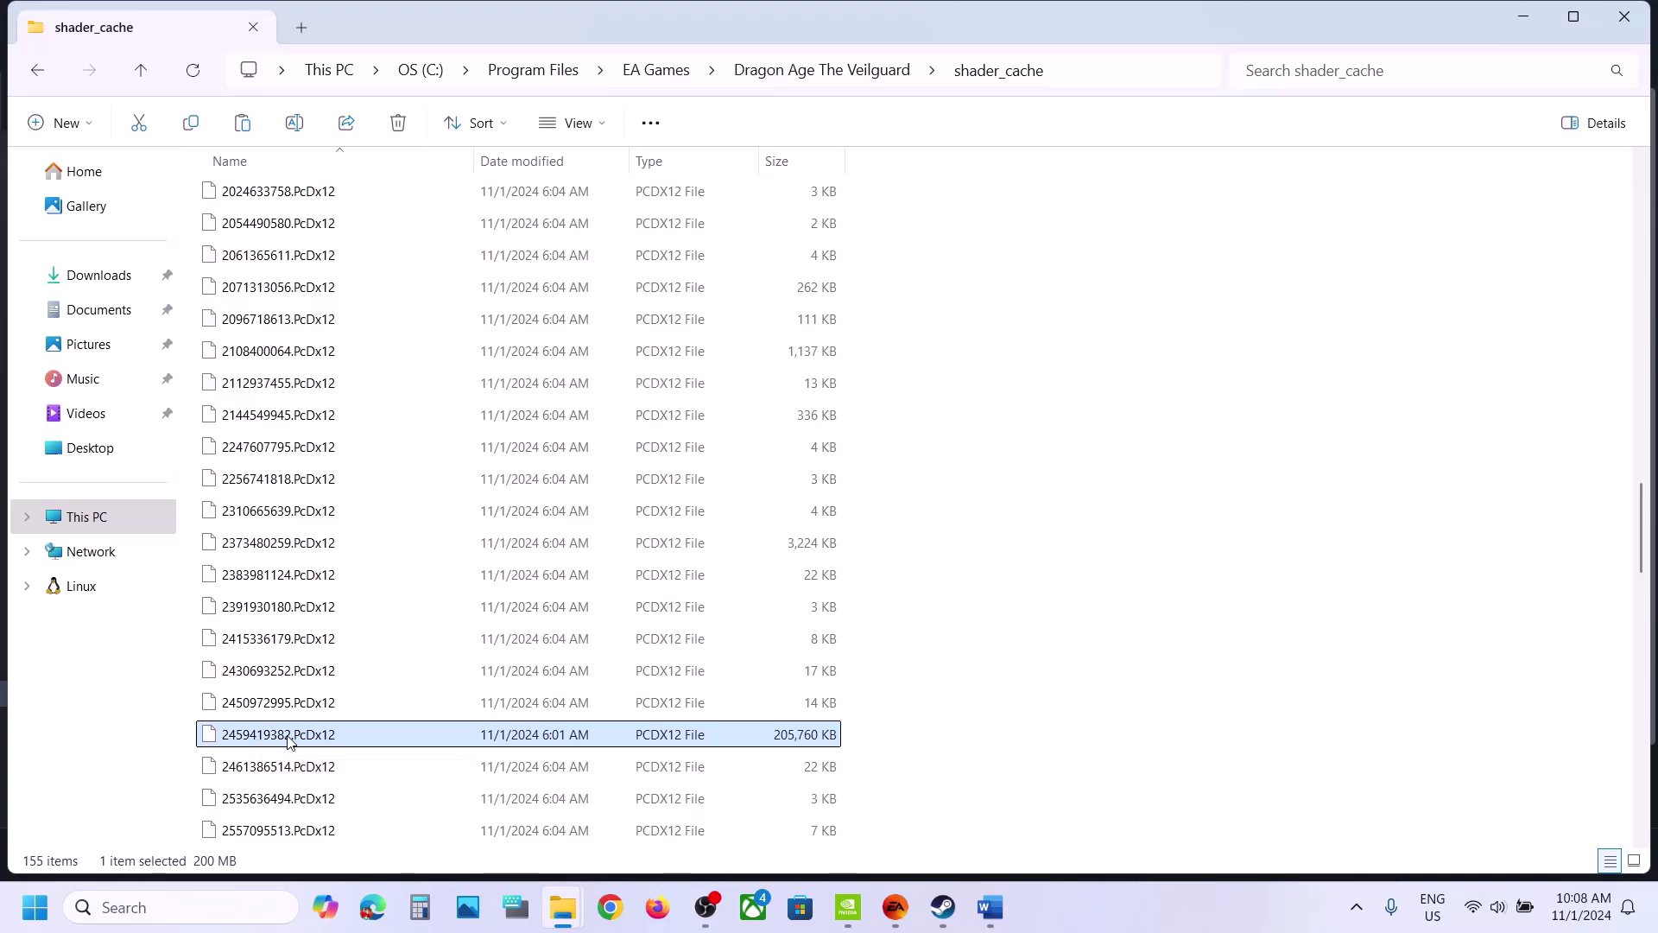
right_click(290, 738)
click(389, 761)
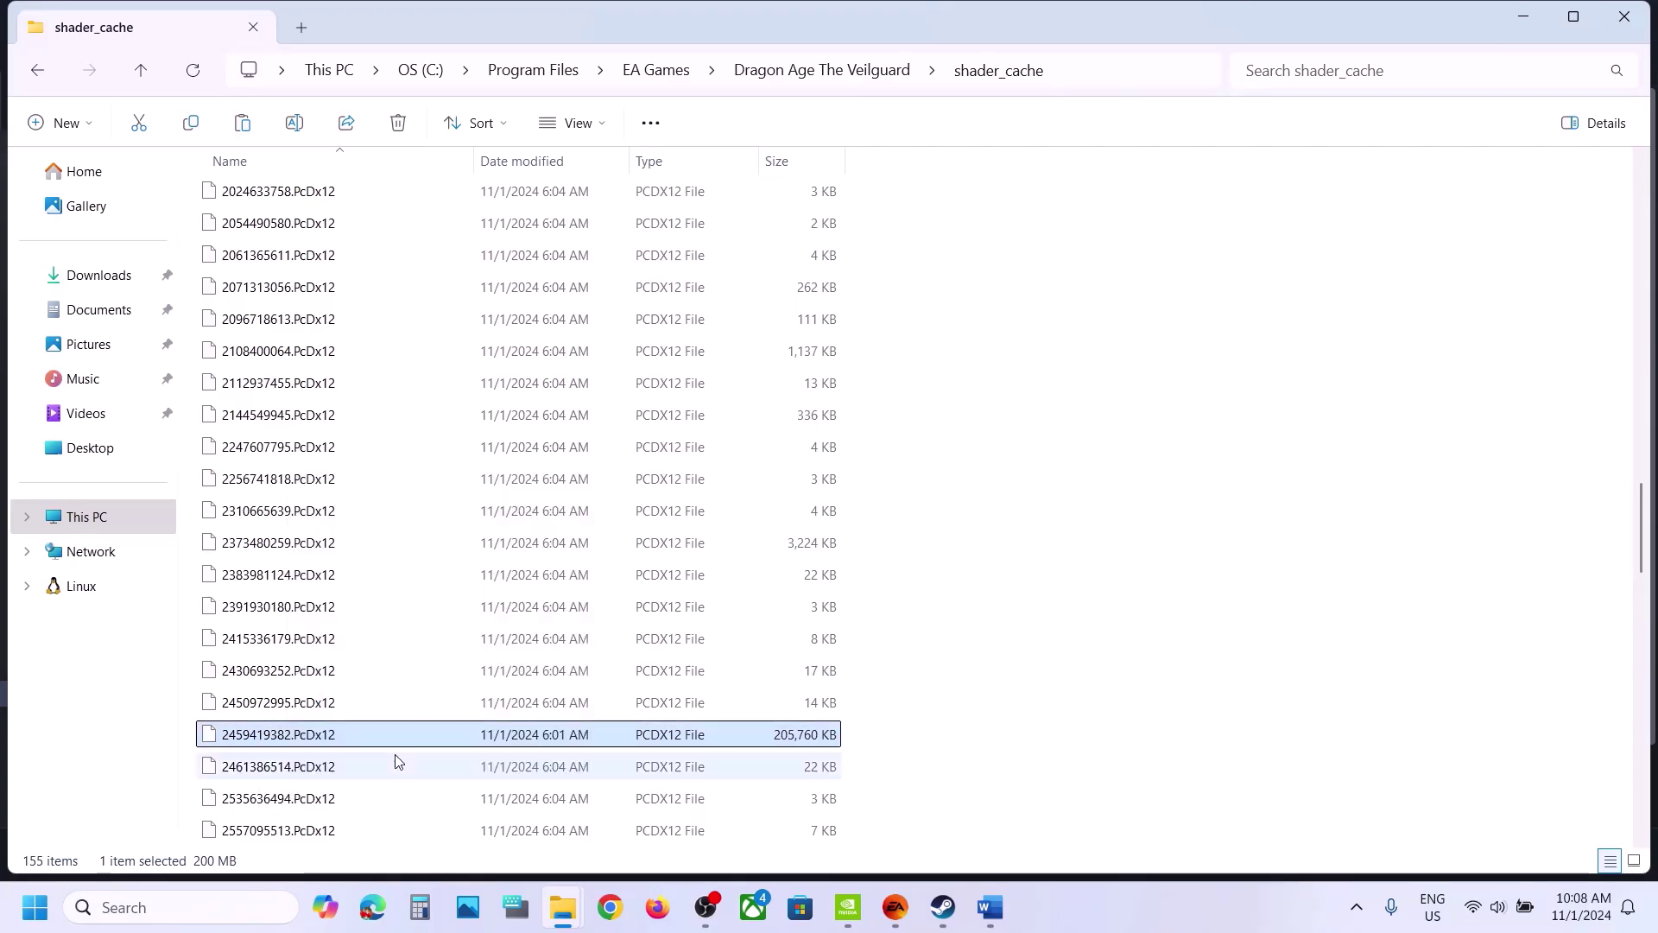
key(super+d)
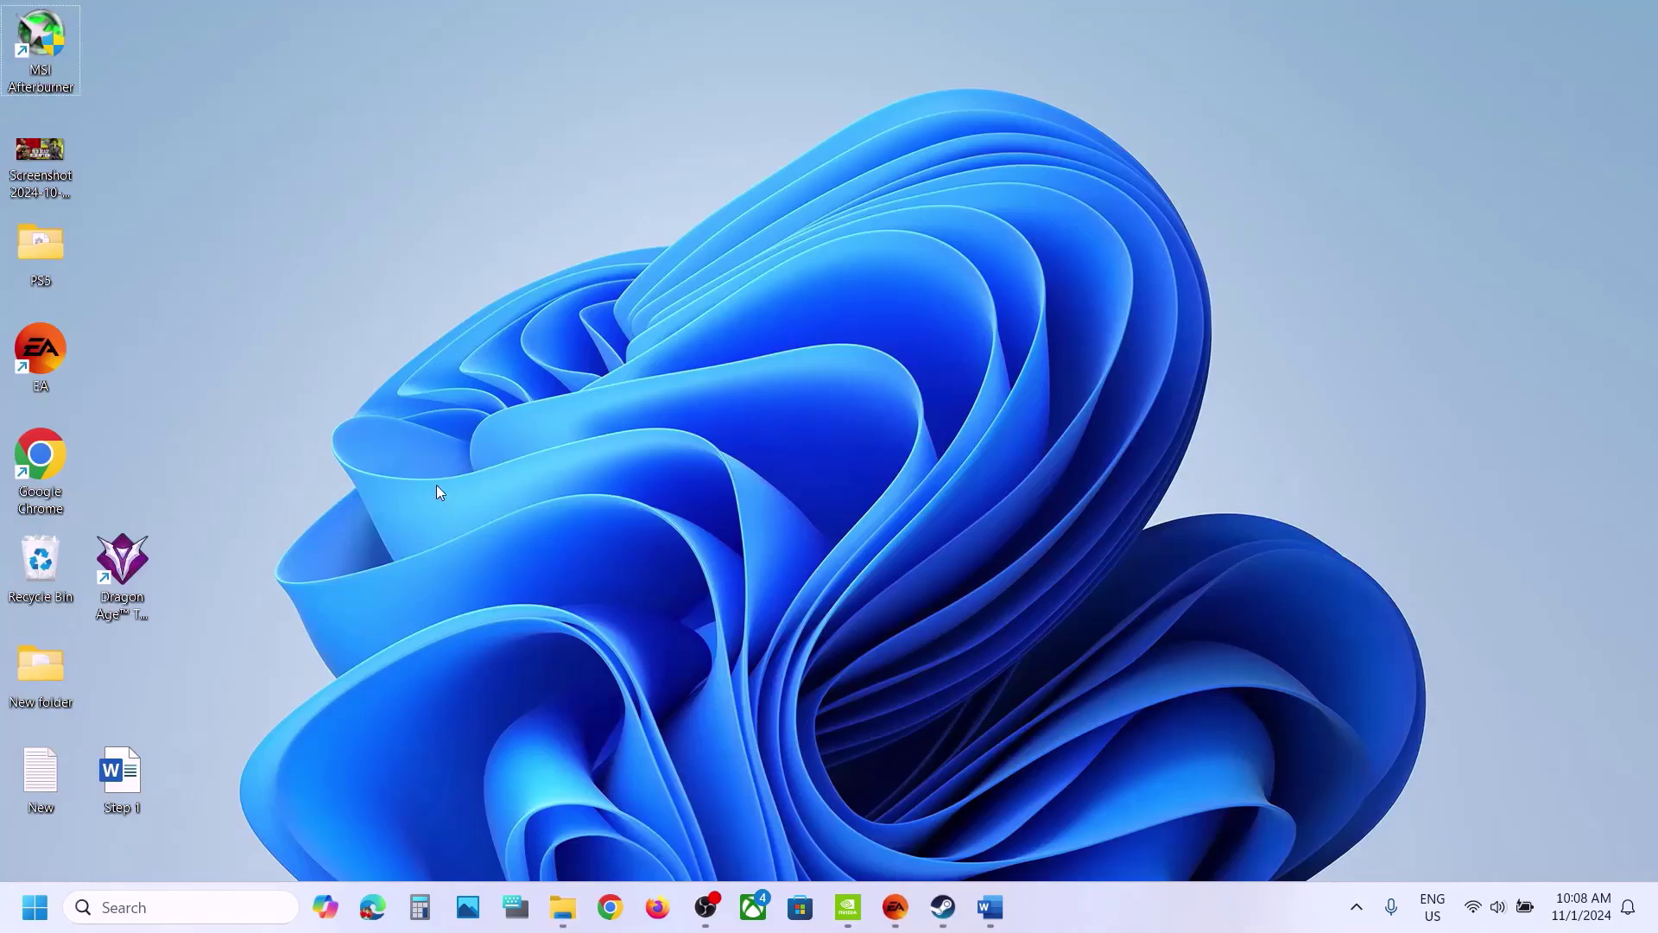
key(ctrl+v)
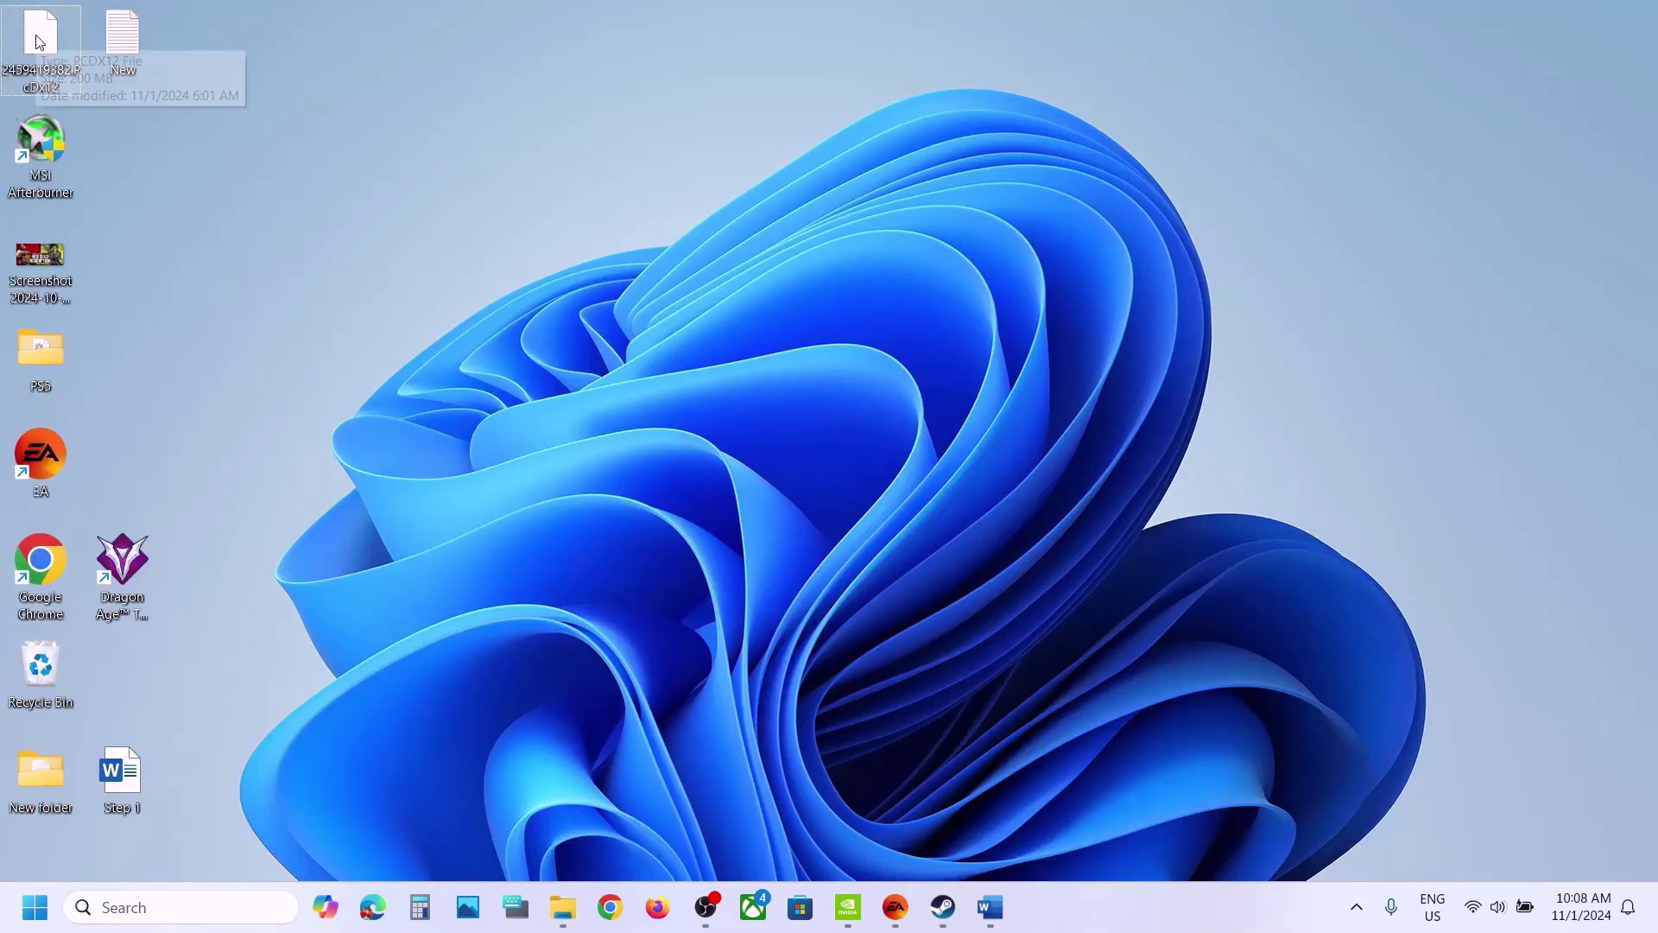
- Return to the shader_cache folder in File Explorer and delete the original 2459419382.PcDx12 file
mouse_move(562, 907)
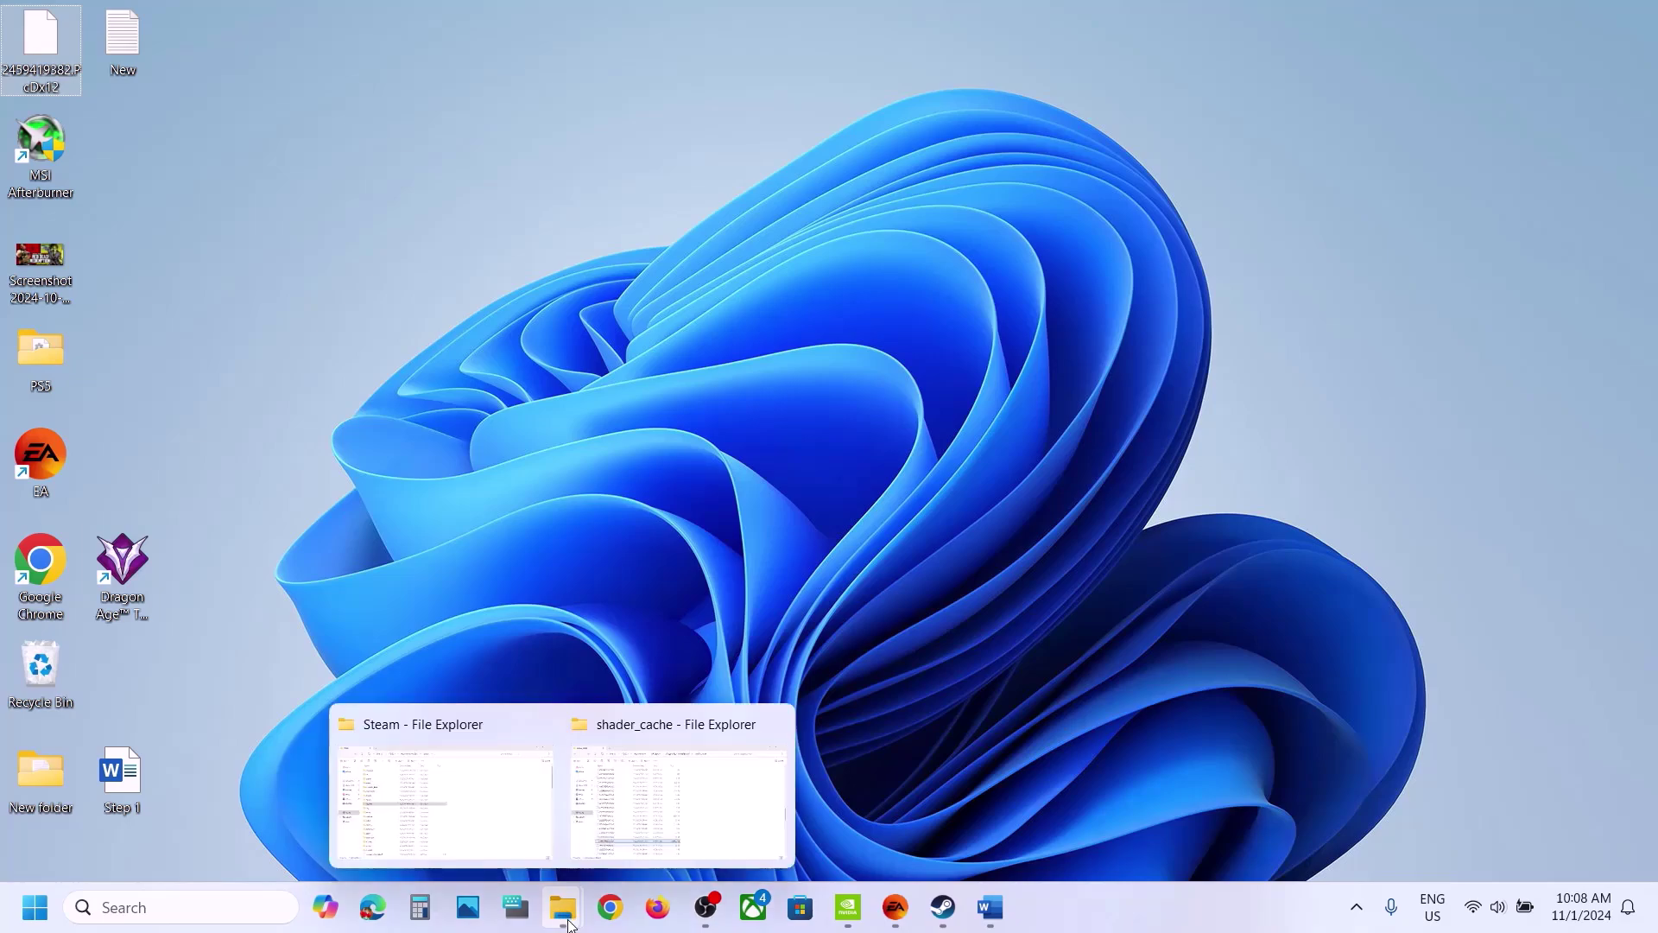
click(672, 847)
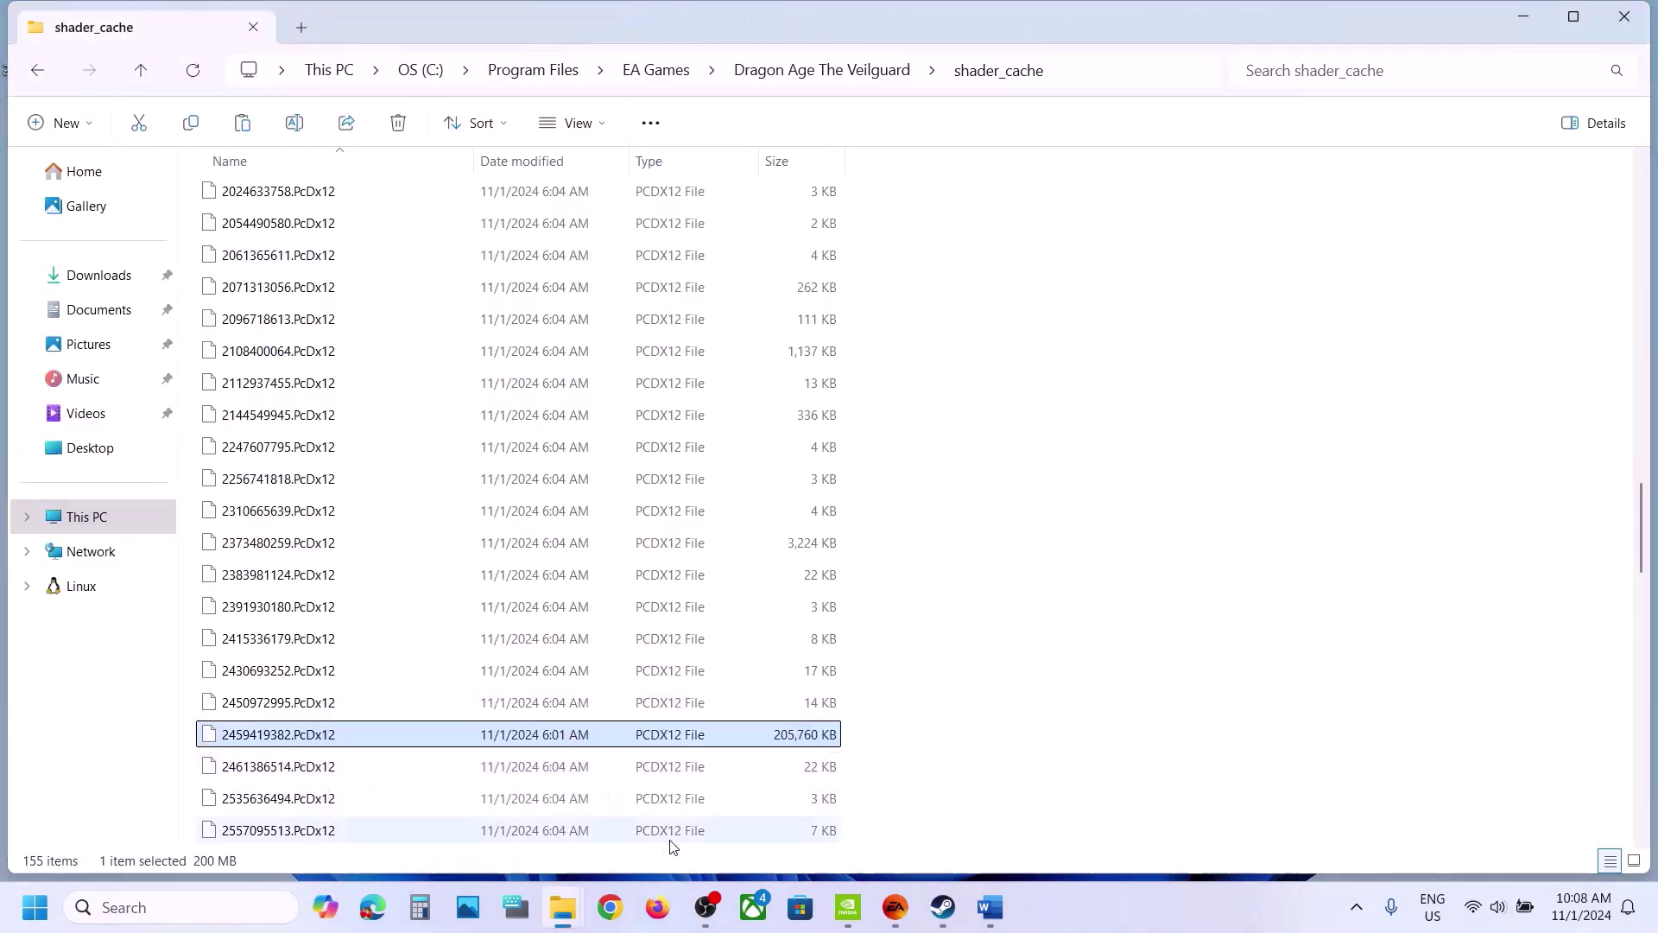
right_click(309, 745)
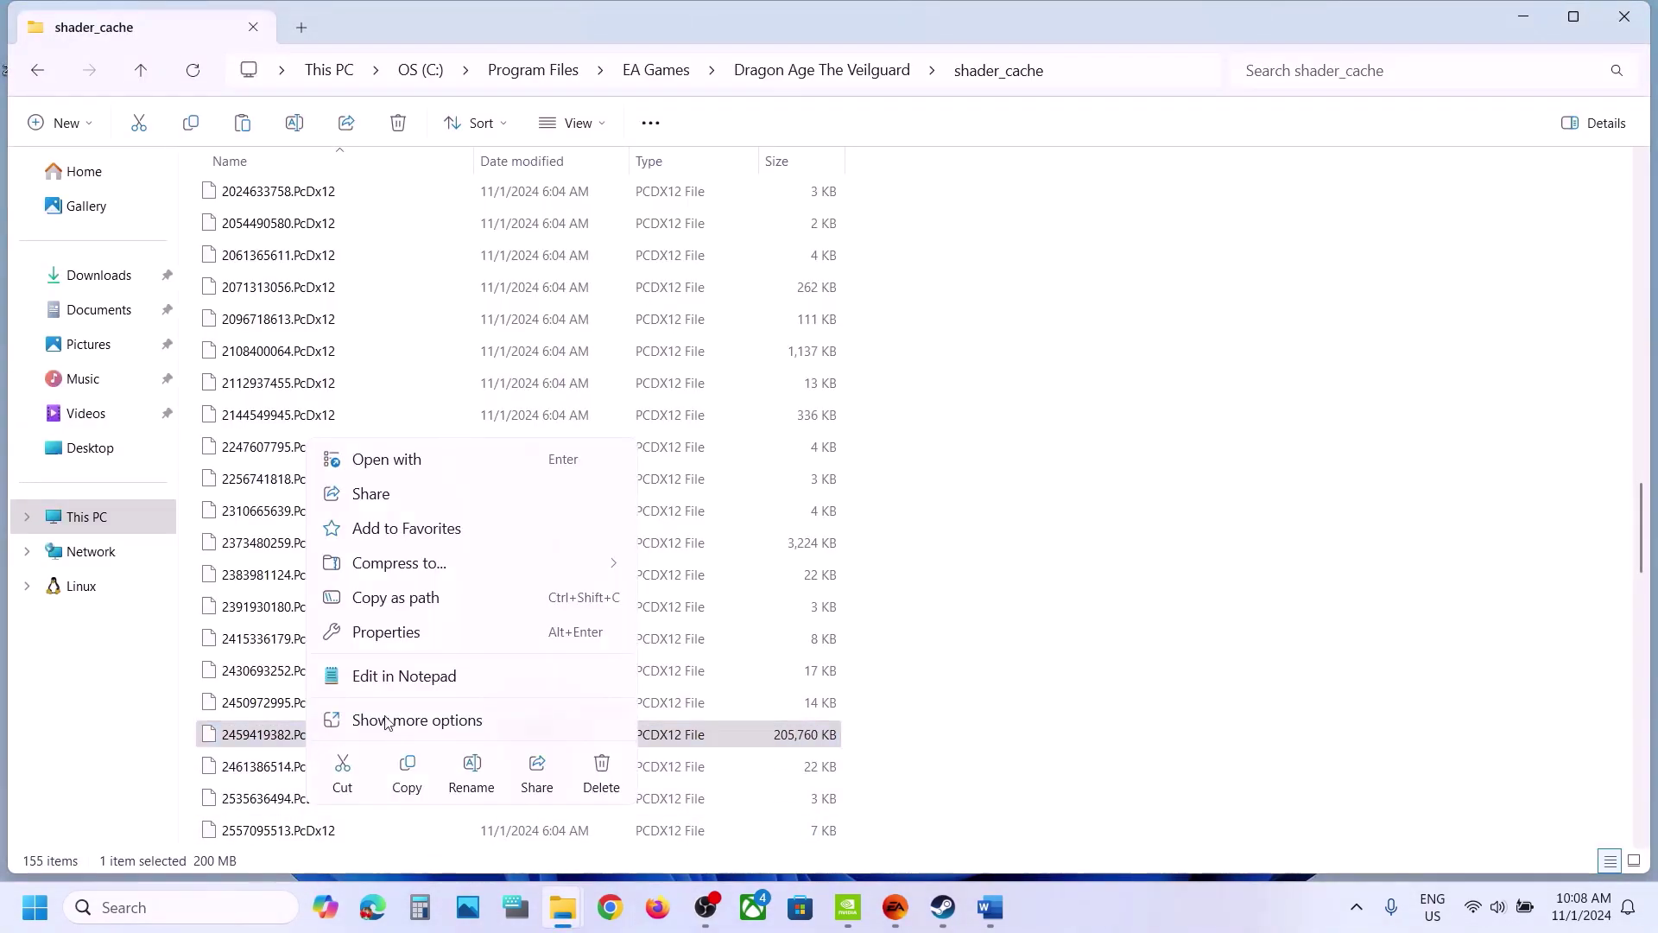
click(598, 764)
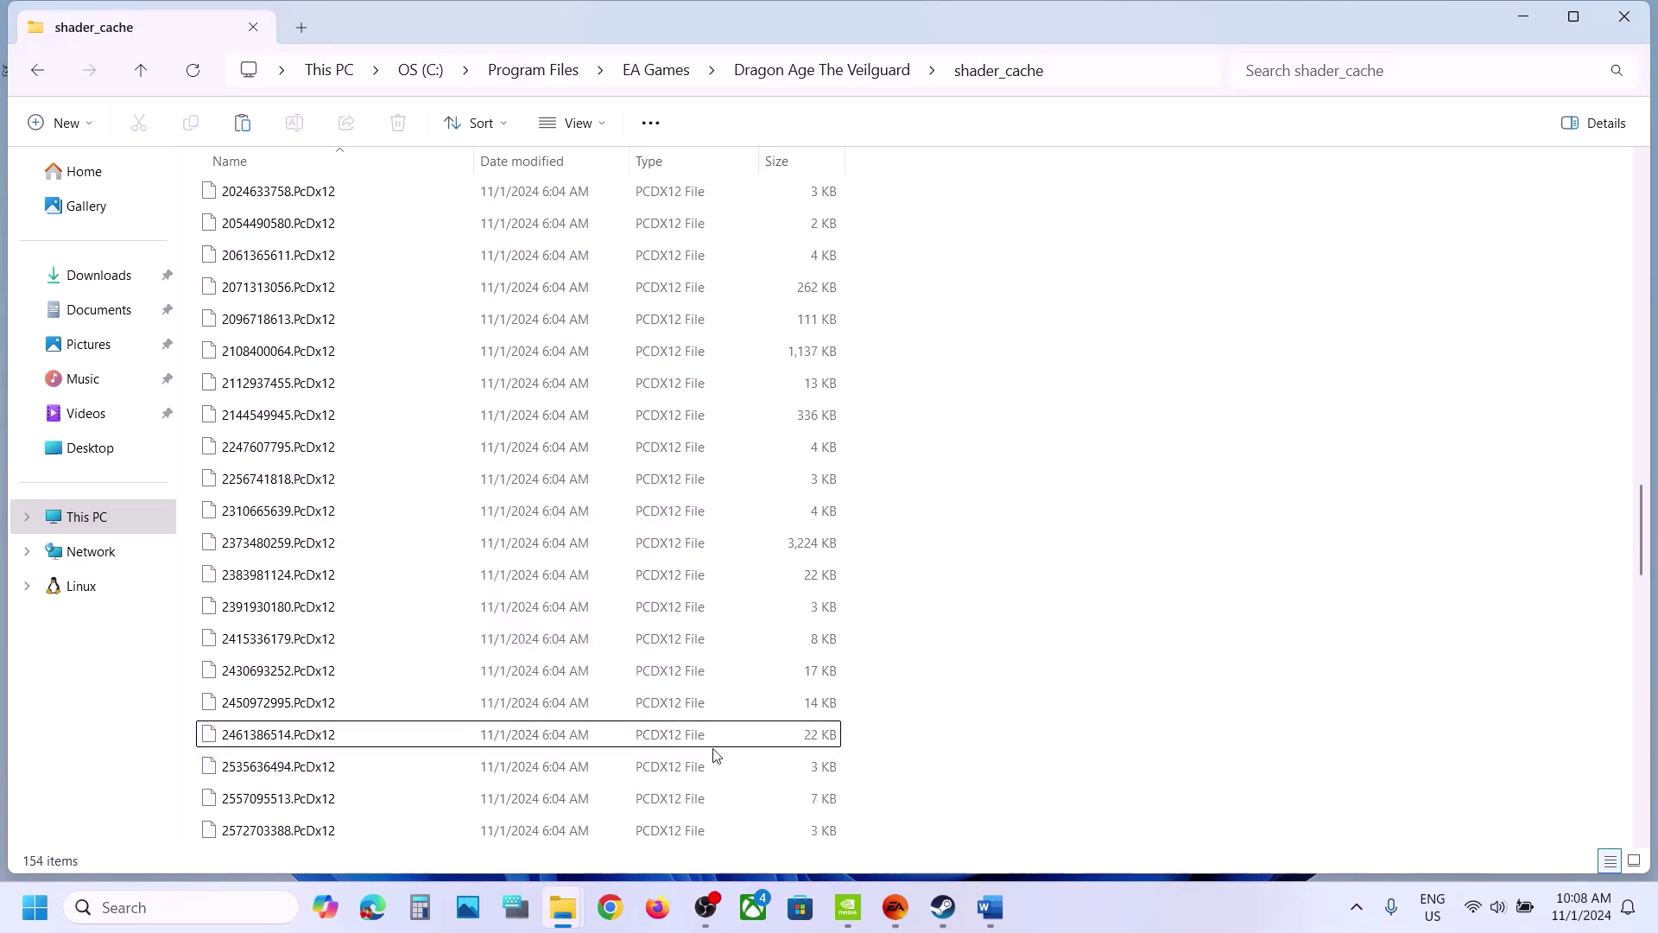
- Switch to the EA app and close the Properties dialog of Dragon Age: The Veilguard
mouse_move(904, 914)
click(966, 756)
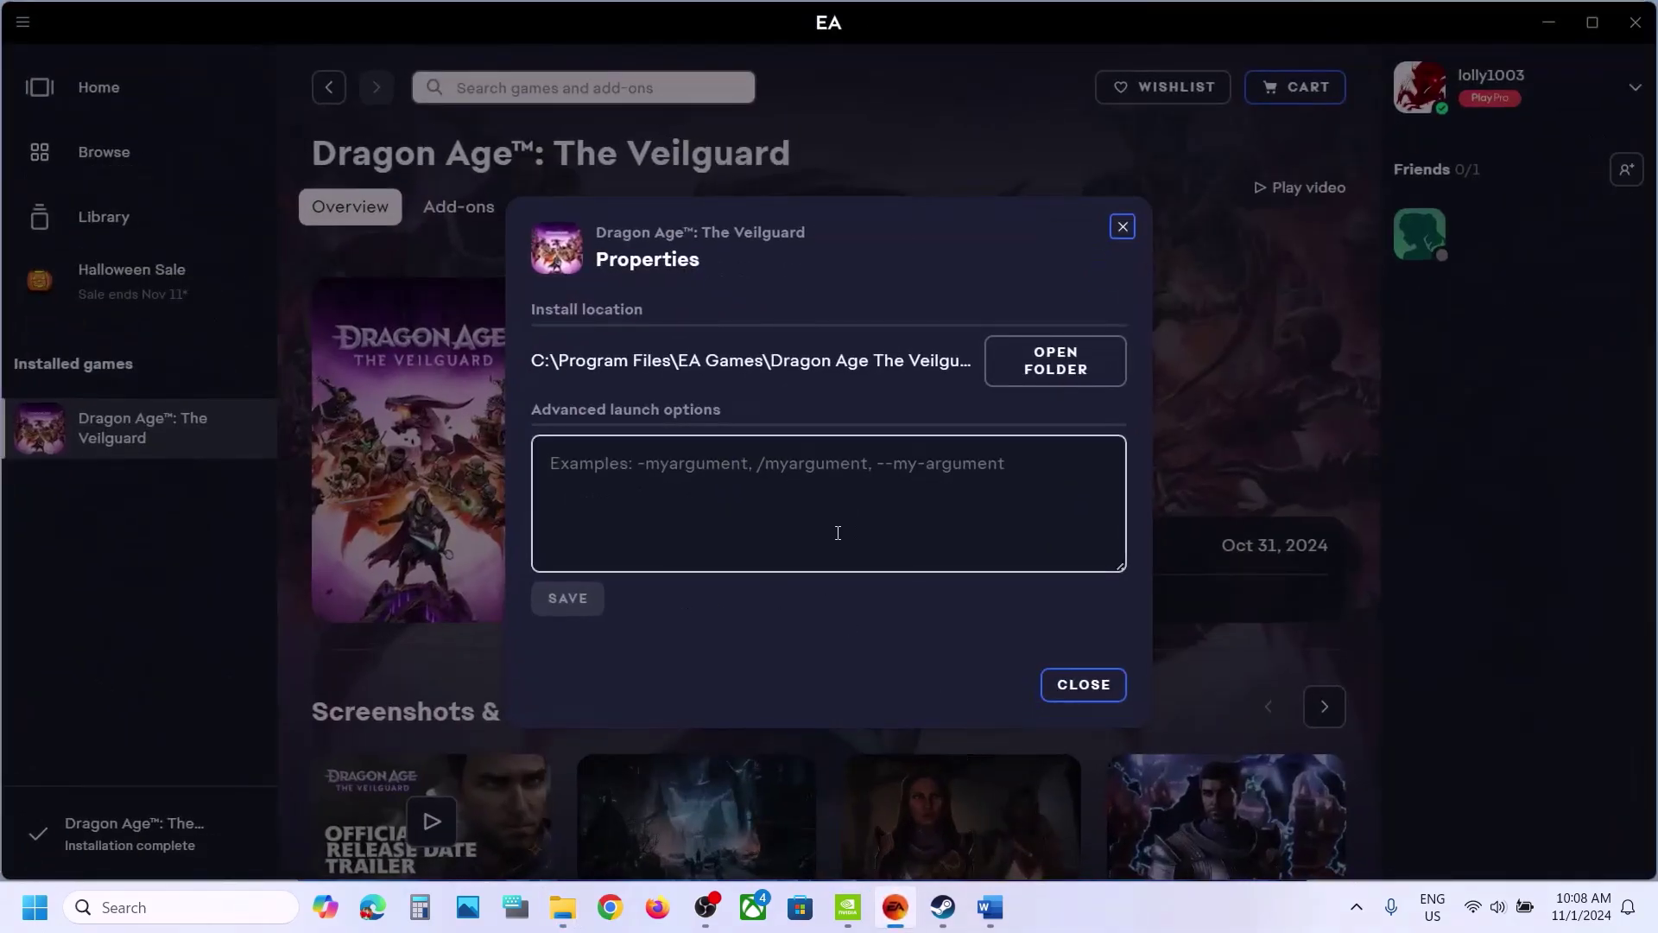
click(1110, 684)
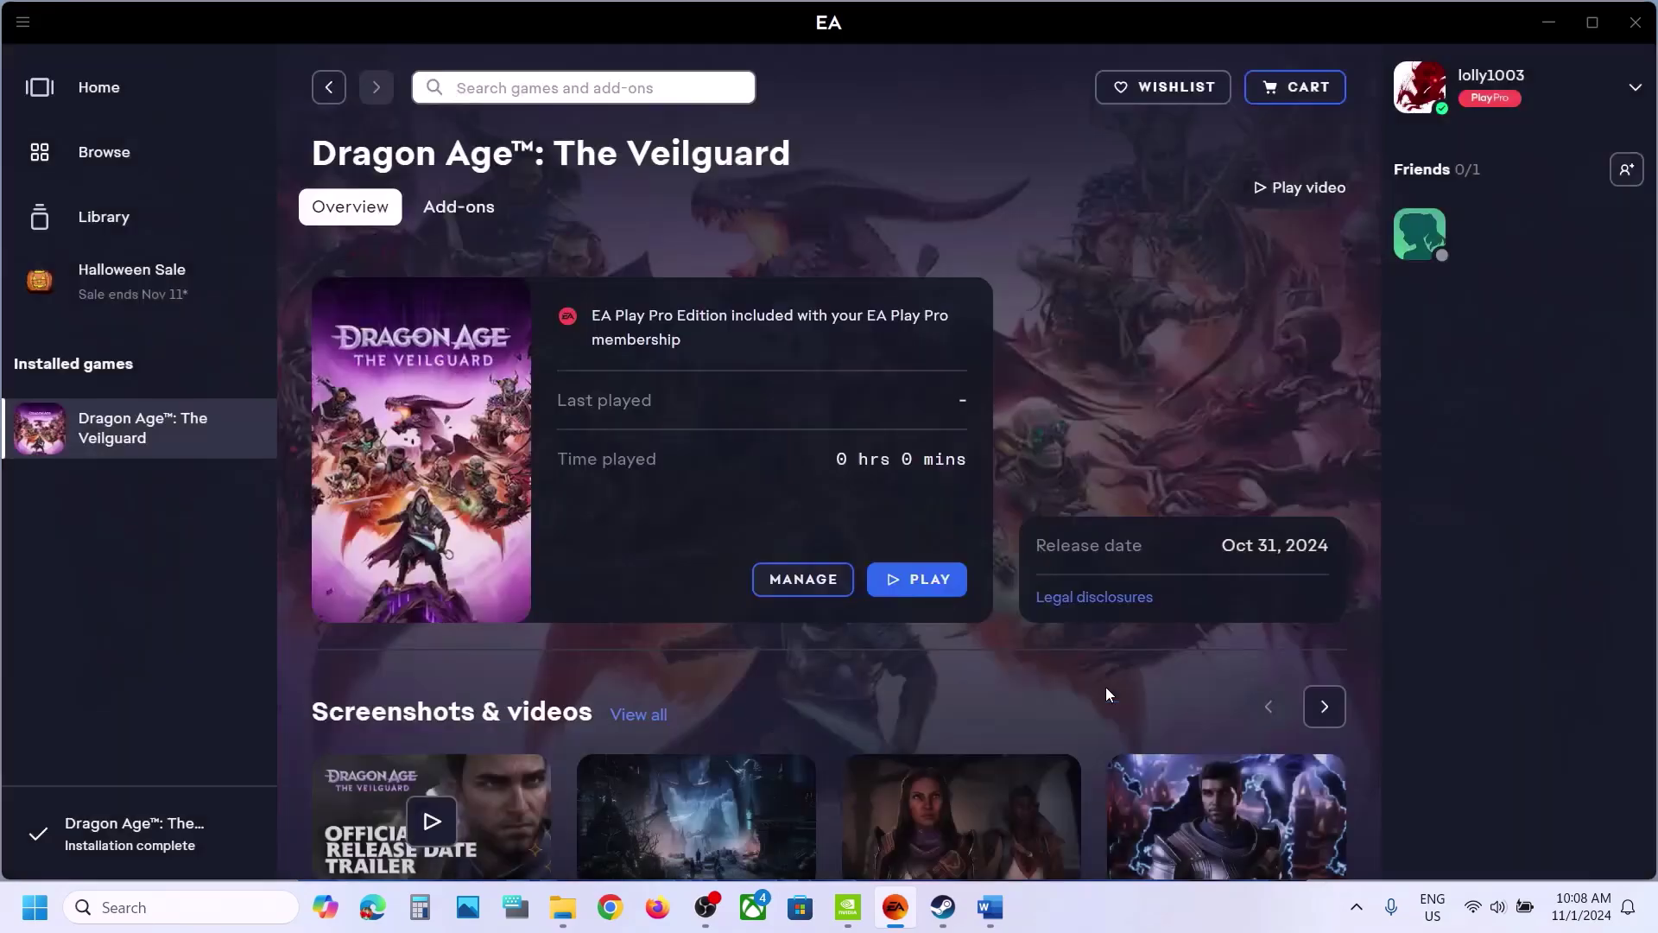
- Read Step 3 of the Word notes about deleting the contents of the shader_cache folder after a backup
click(991, 908)
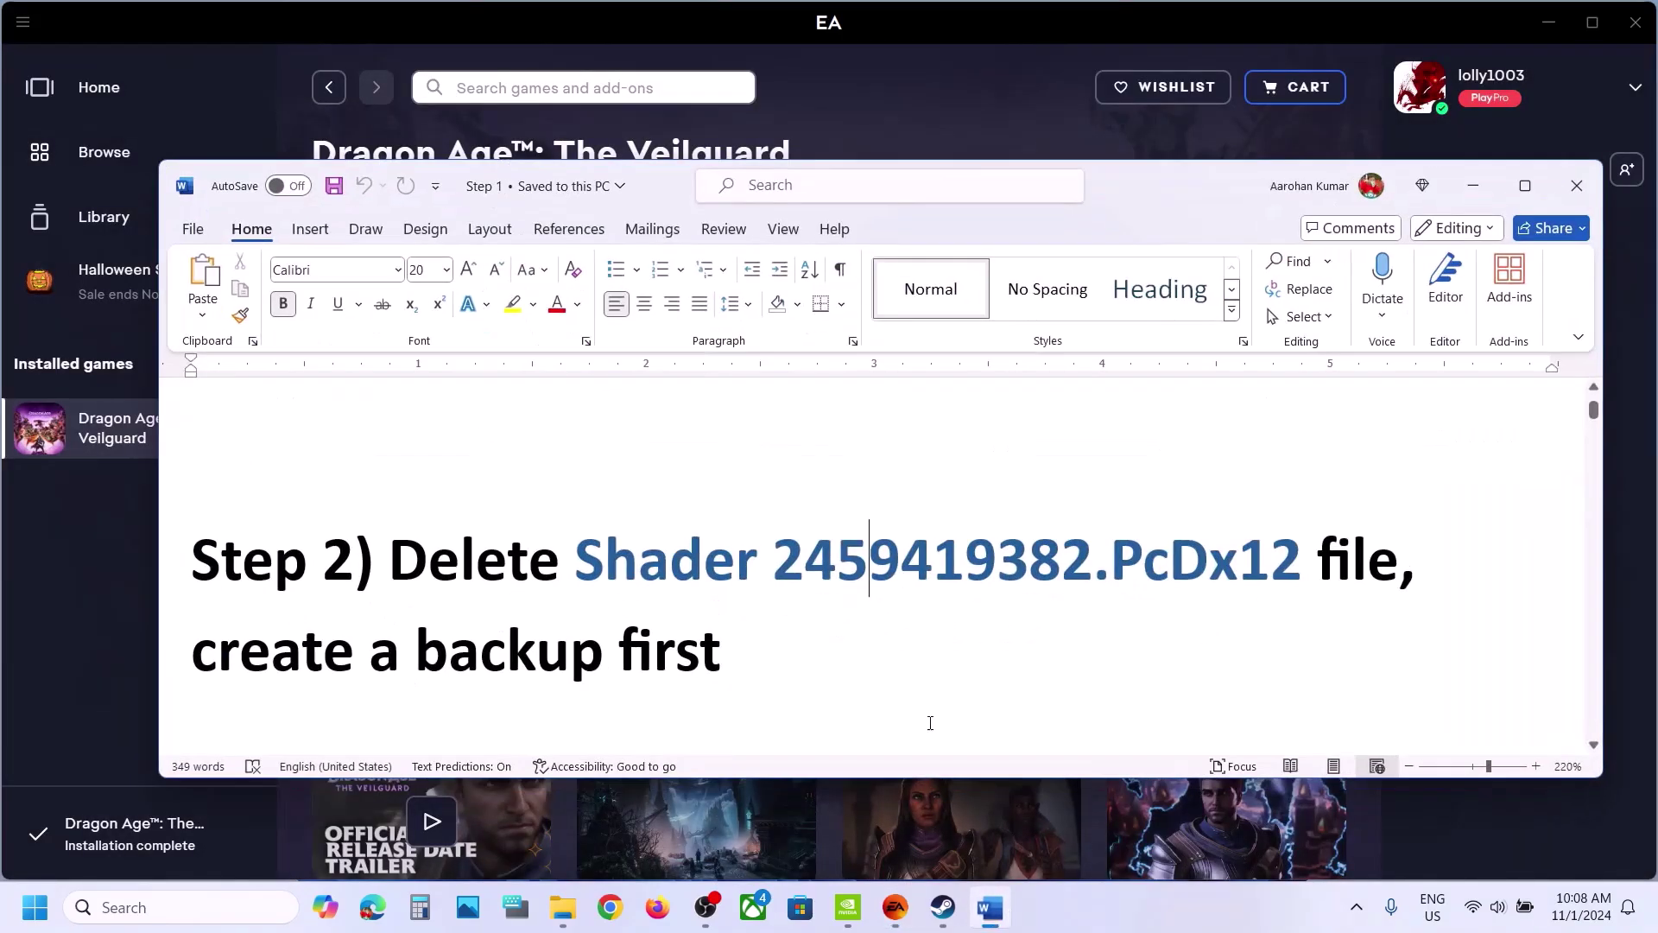
scroll(752, 658, down, 2)
scroll(752, 657, down, 2)
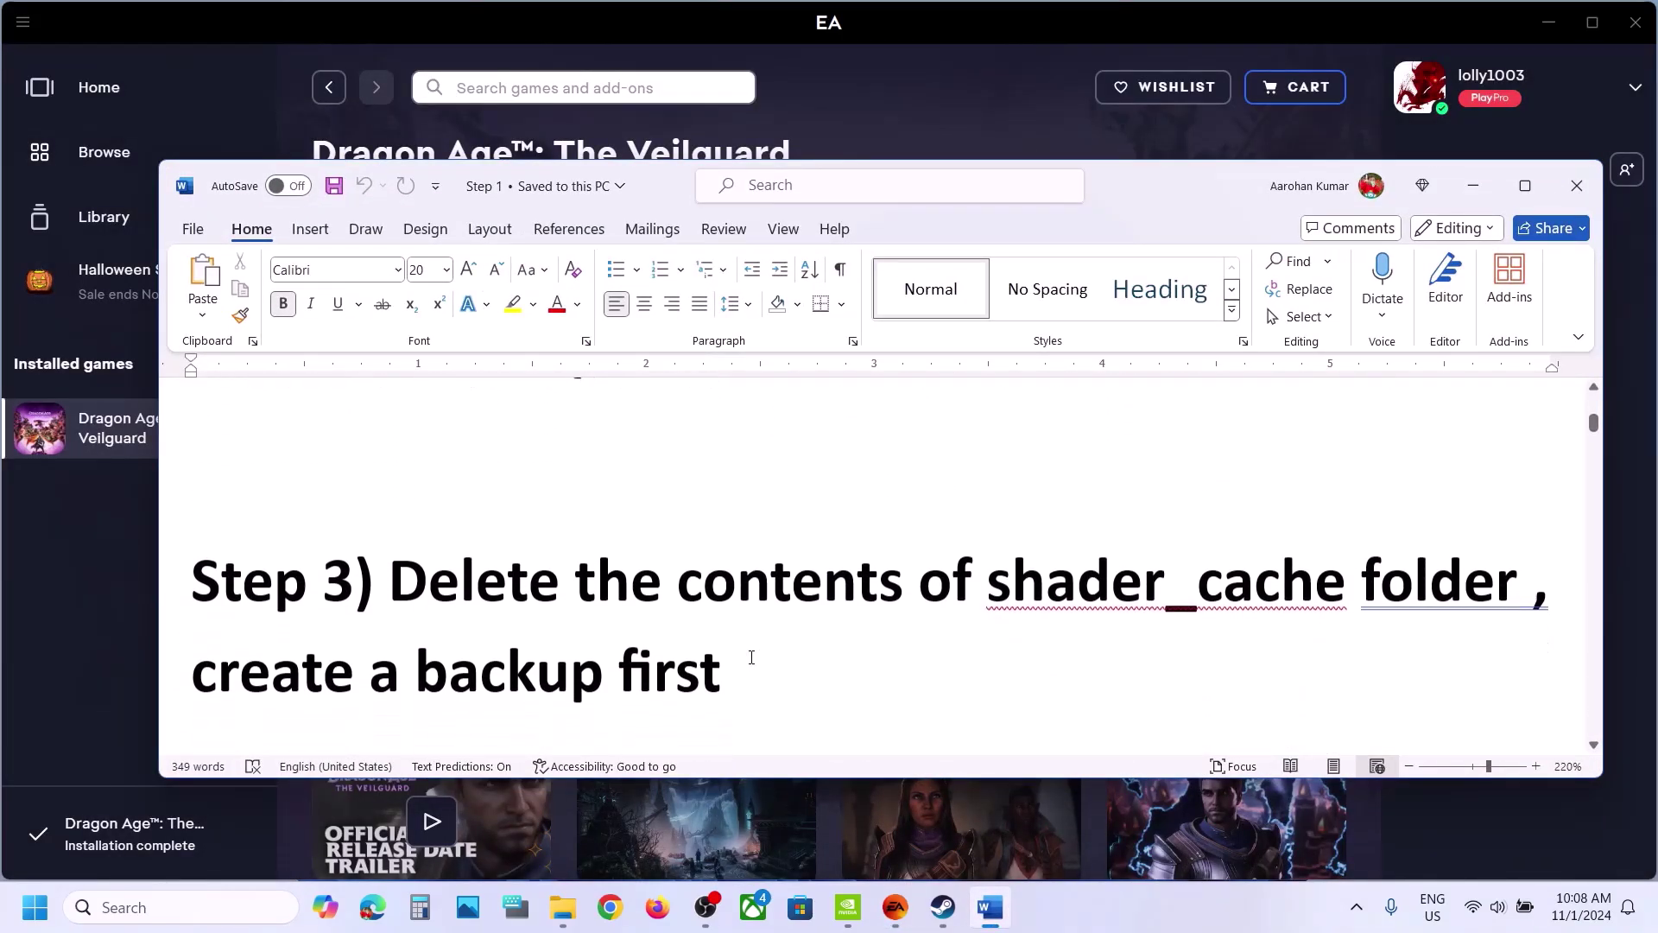
drag(403, 591, 1080, 587)
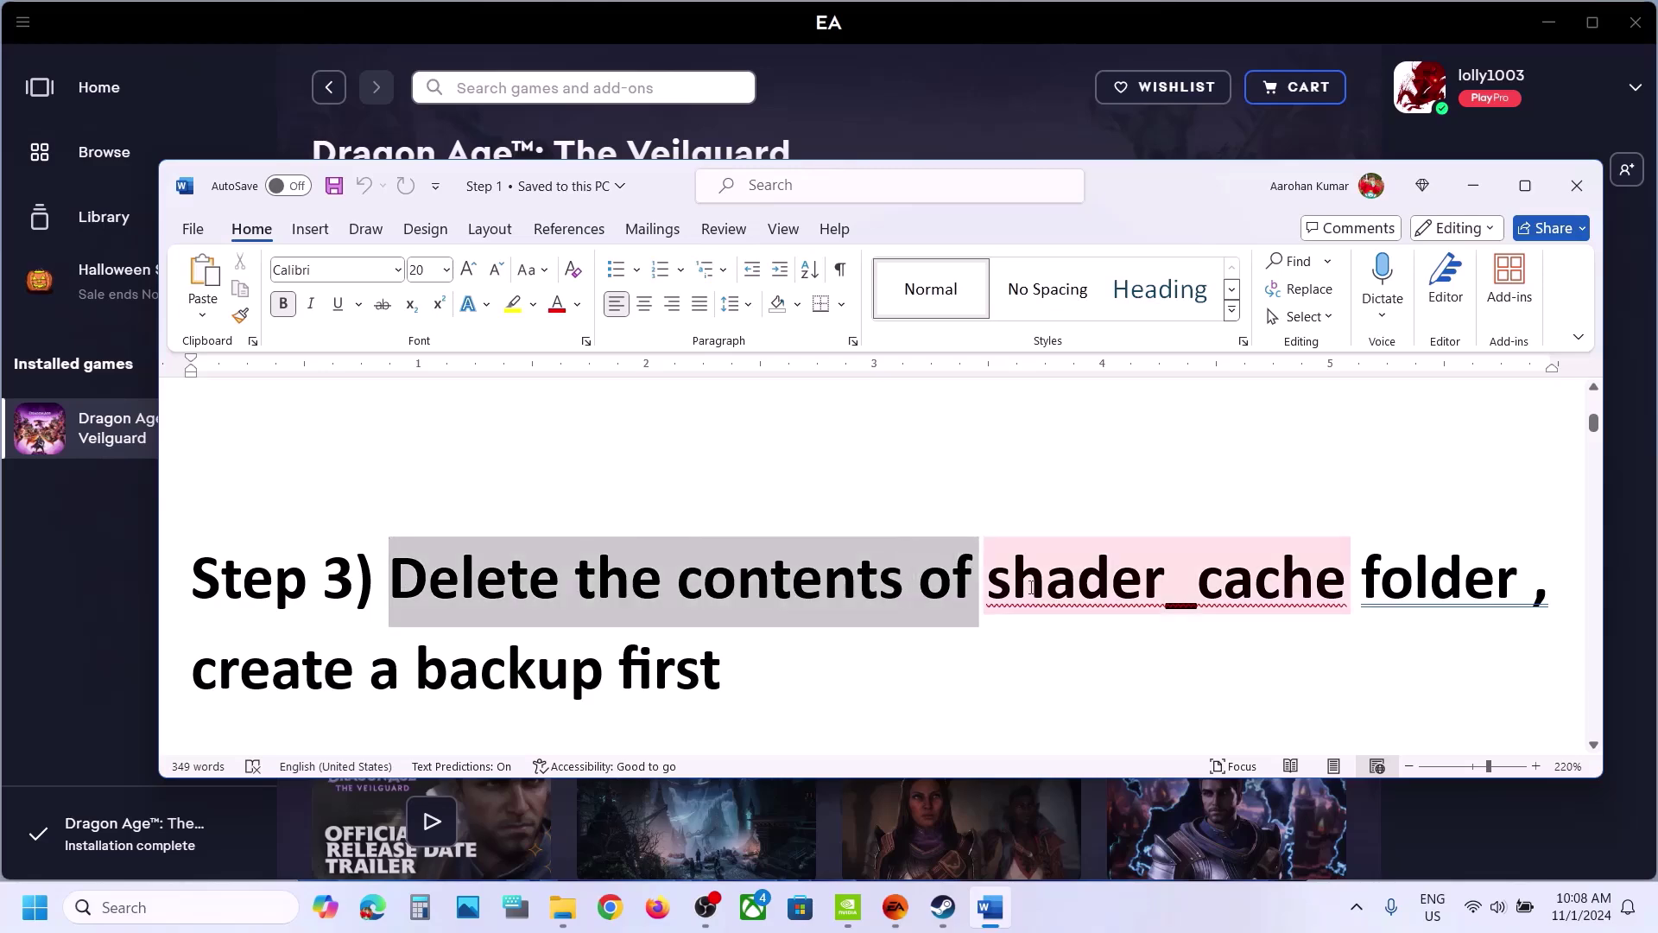
click(1045, 605)
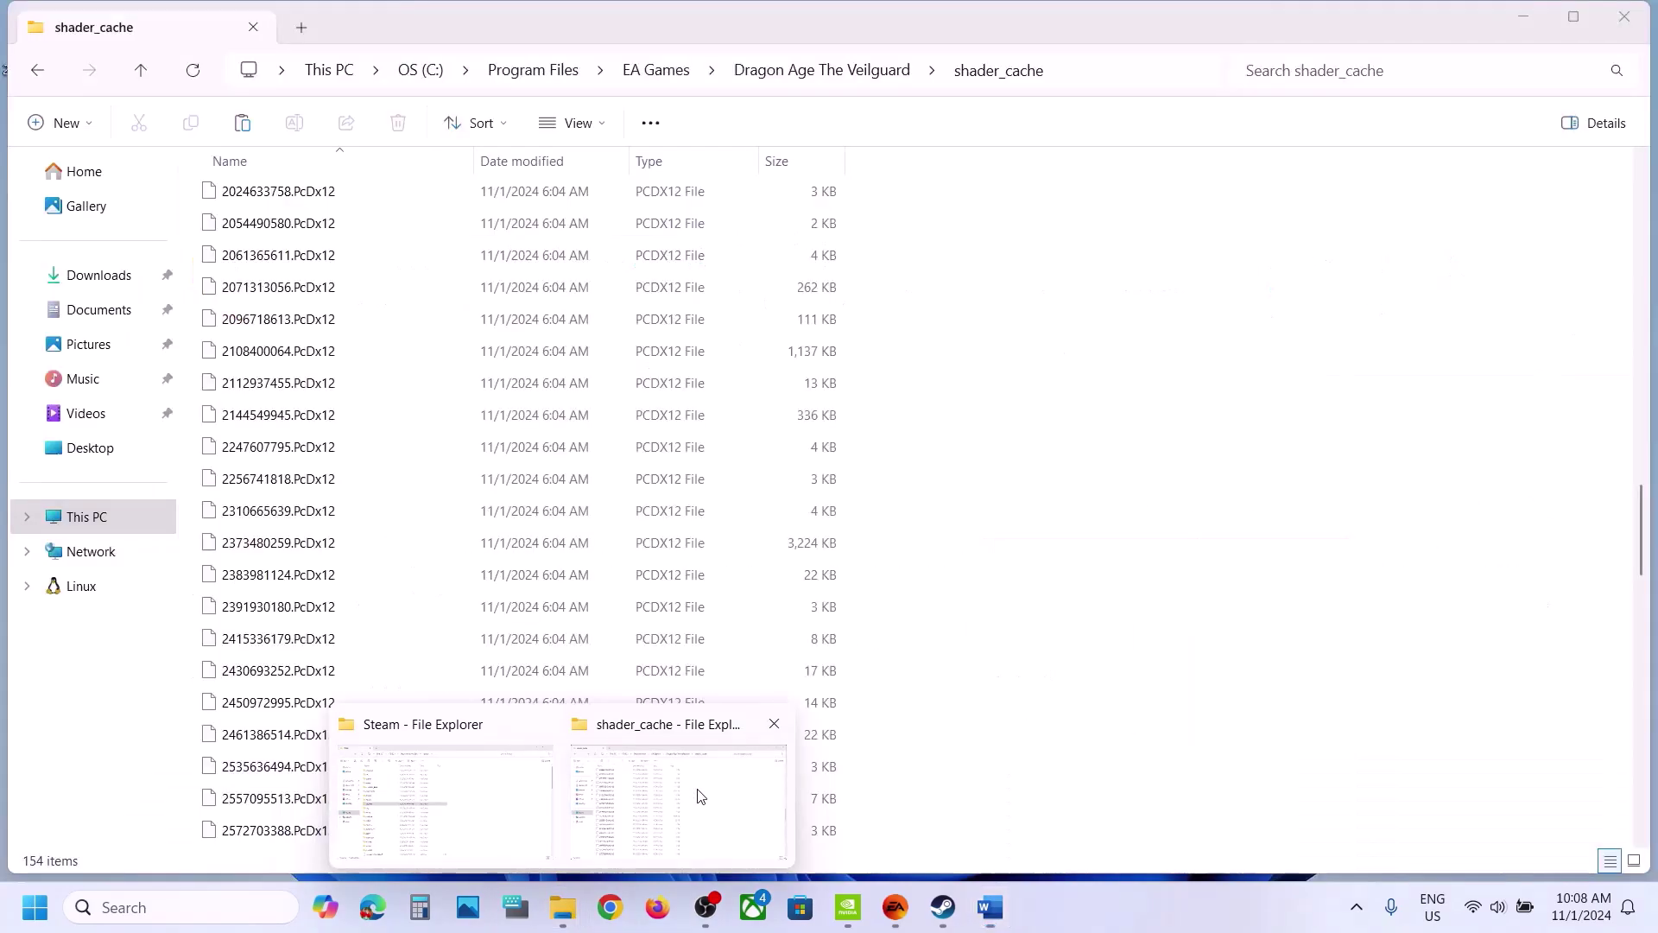
- Switch to File Explorer and copy the shader_cache folder from the Dragon Age The Veilguard folder to the desktop as a backup
click(743, 808)
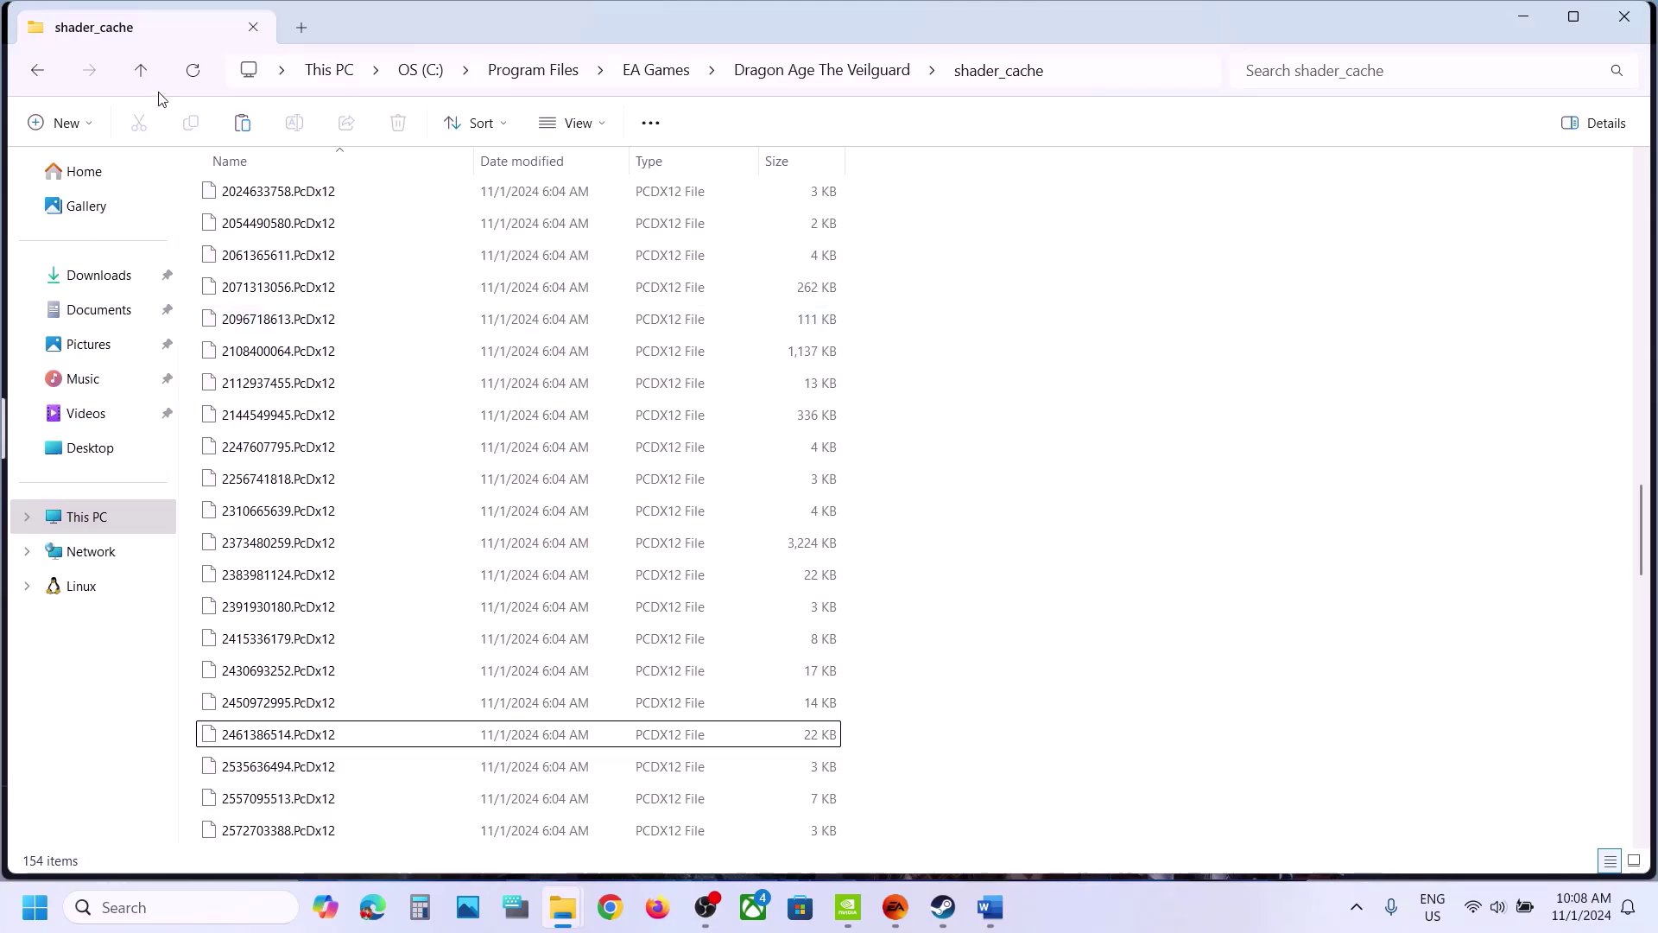
click(142, 71)
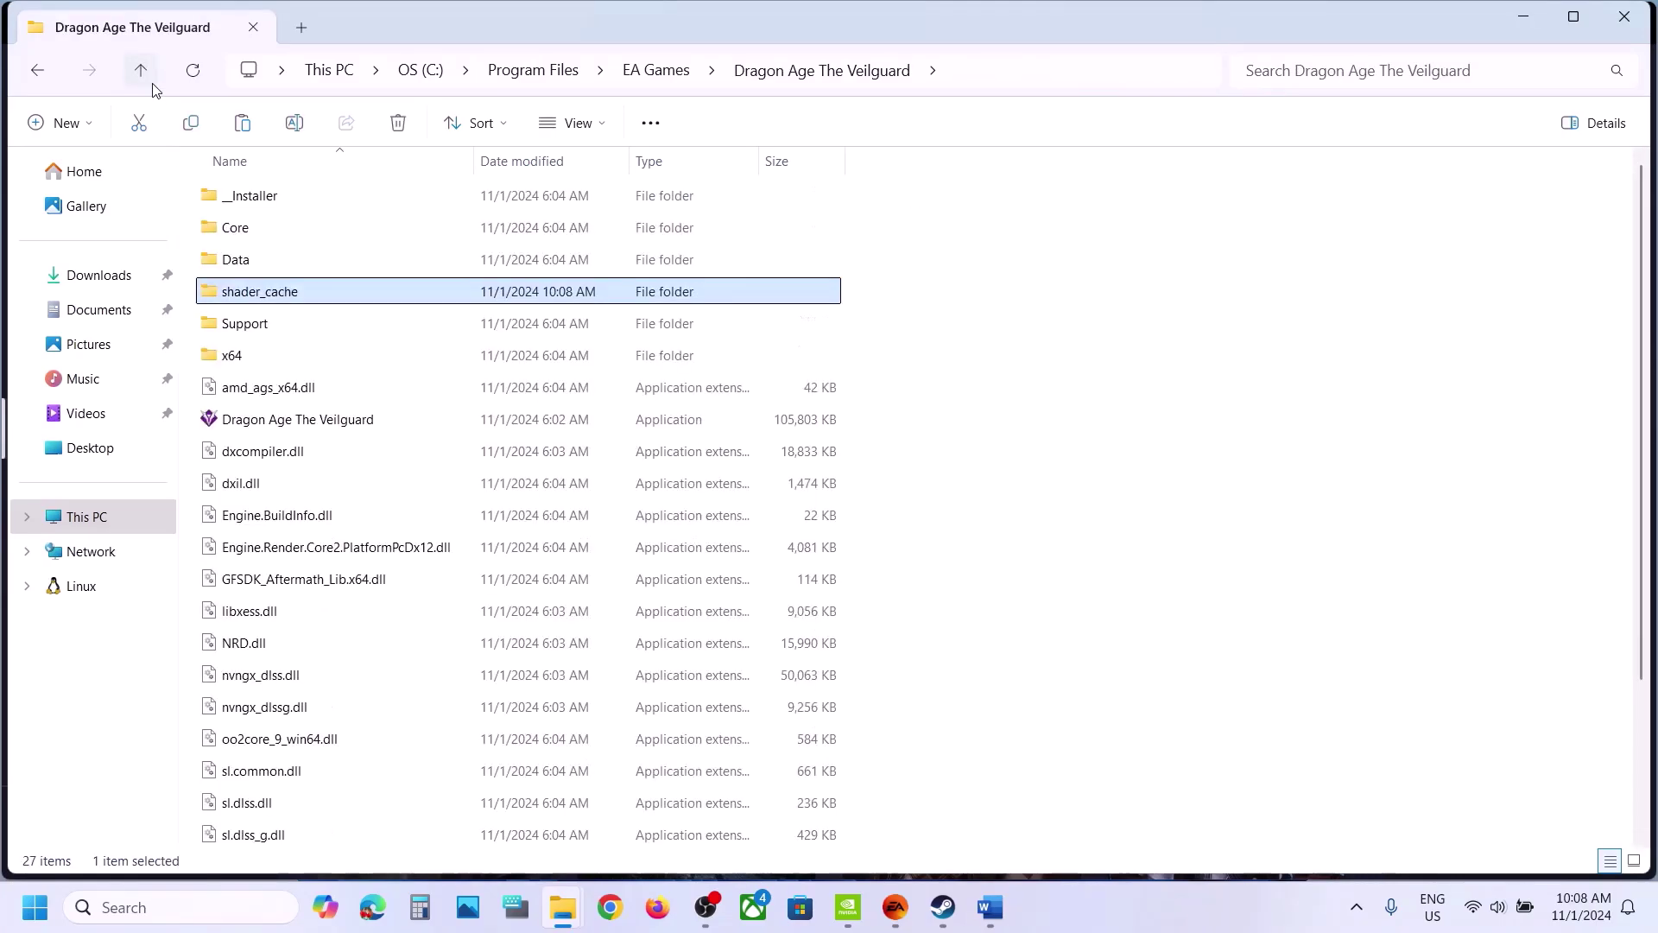
right_click(272, 297)
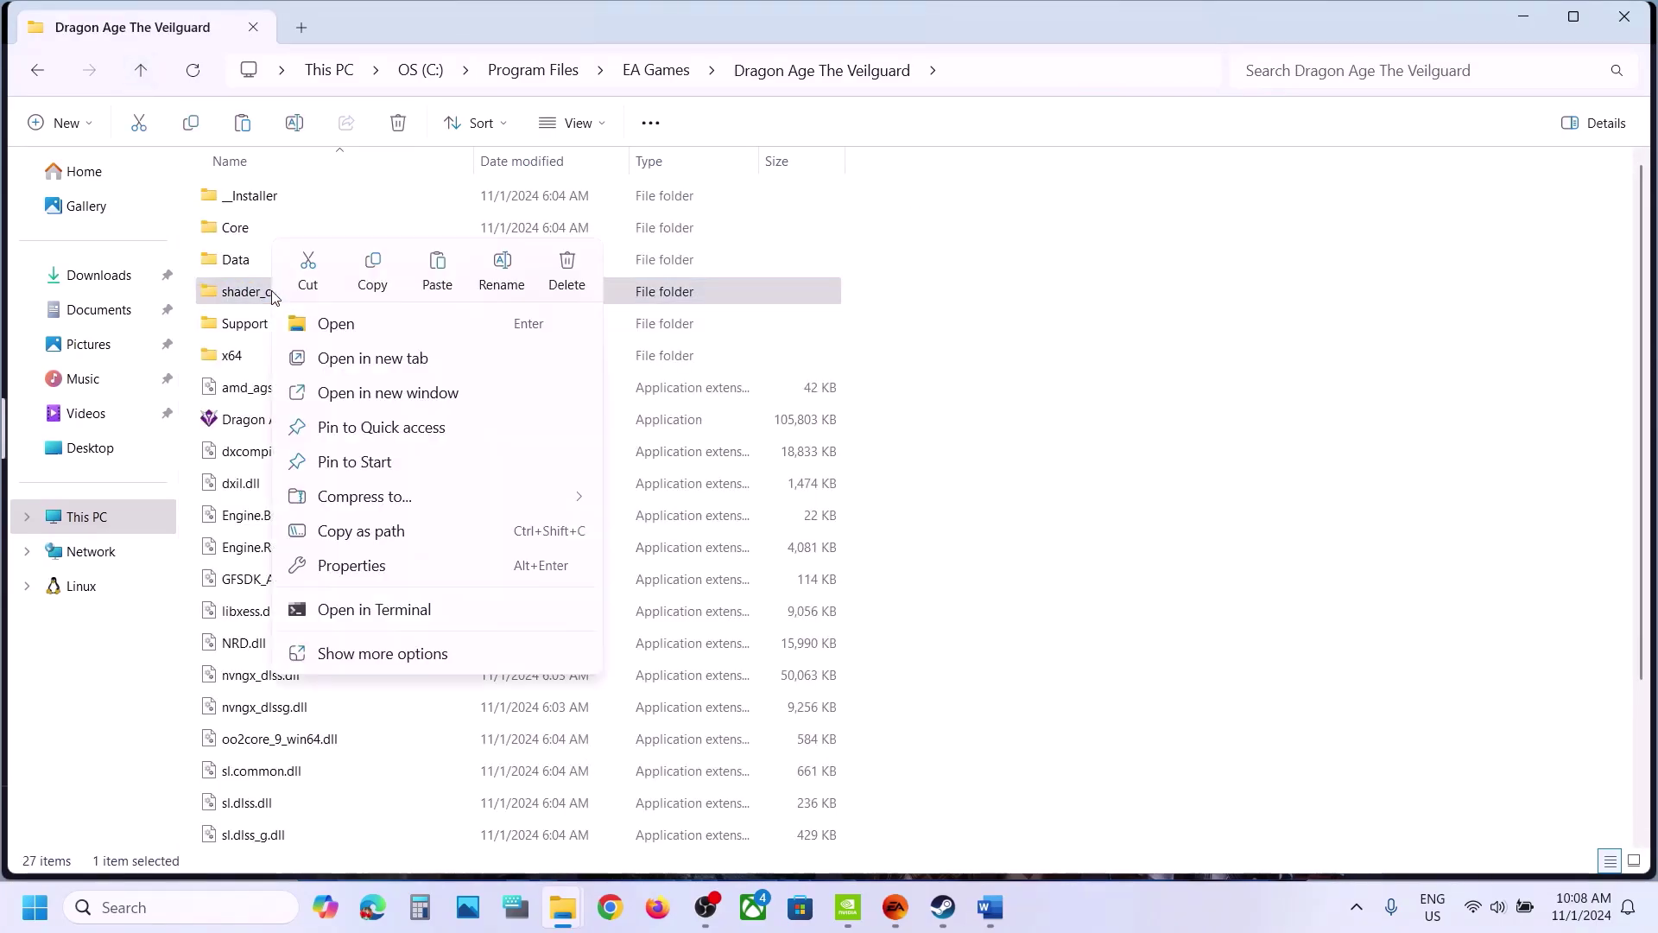
click(390, 276)
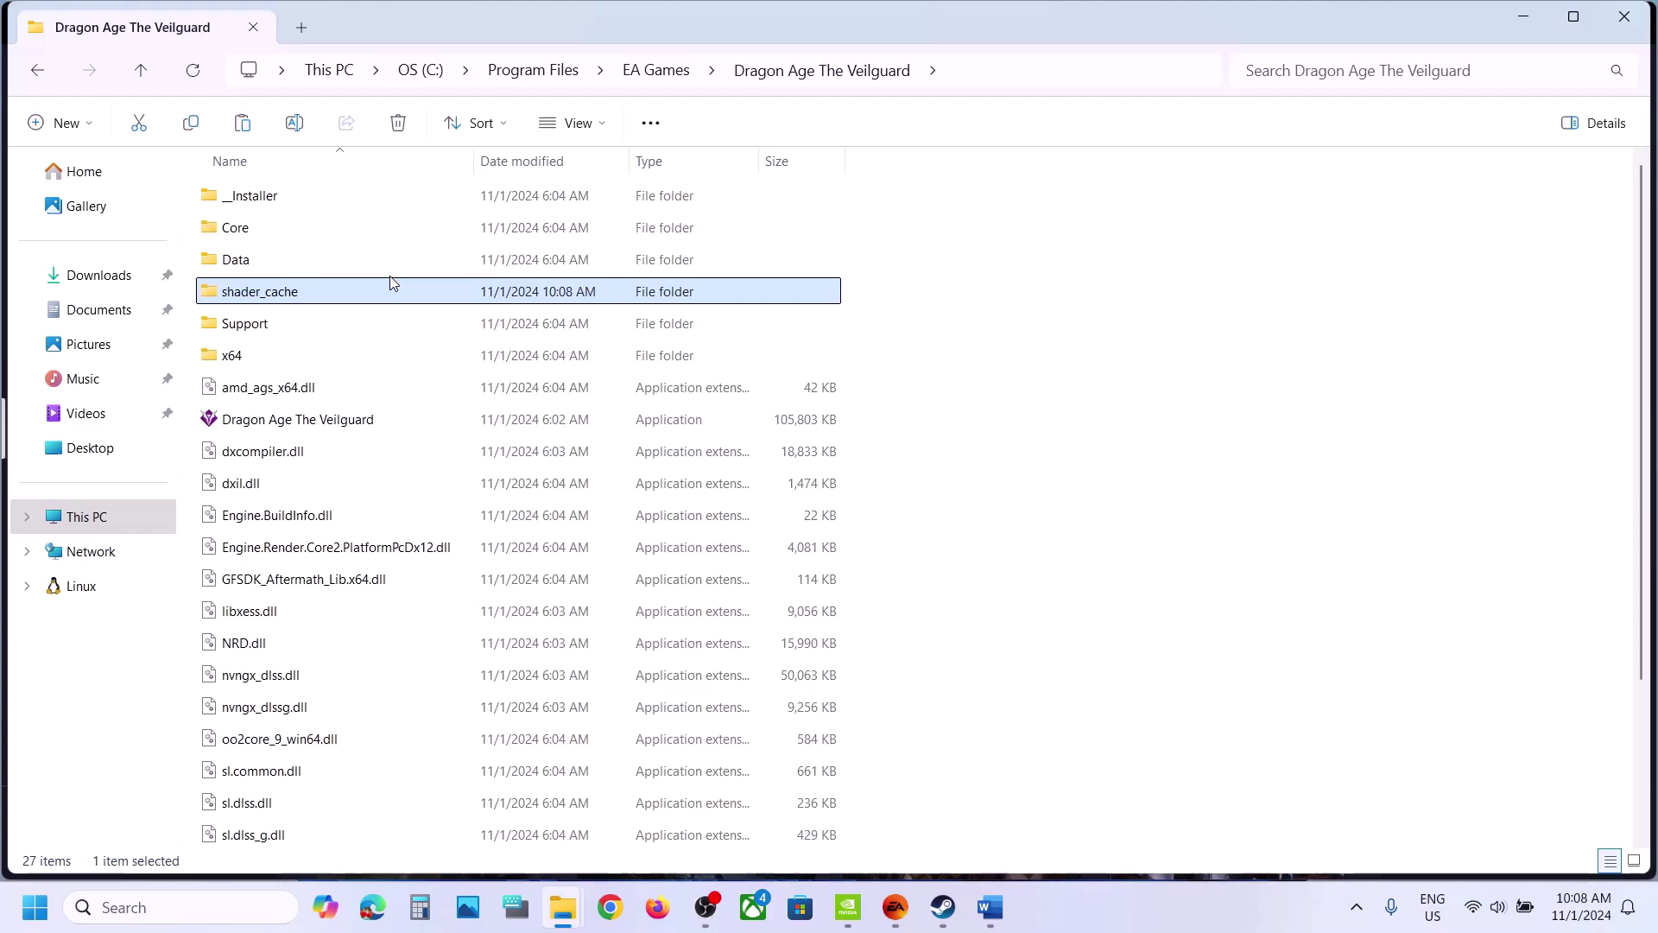
key(super+d)
key(ctrl+v)
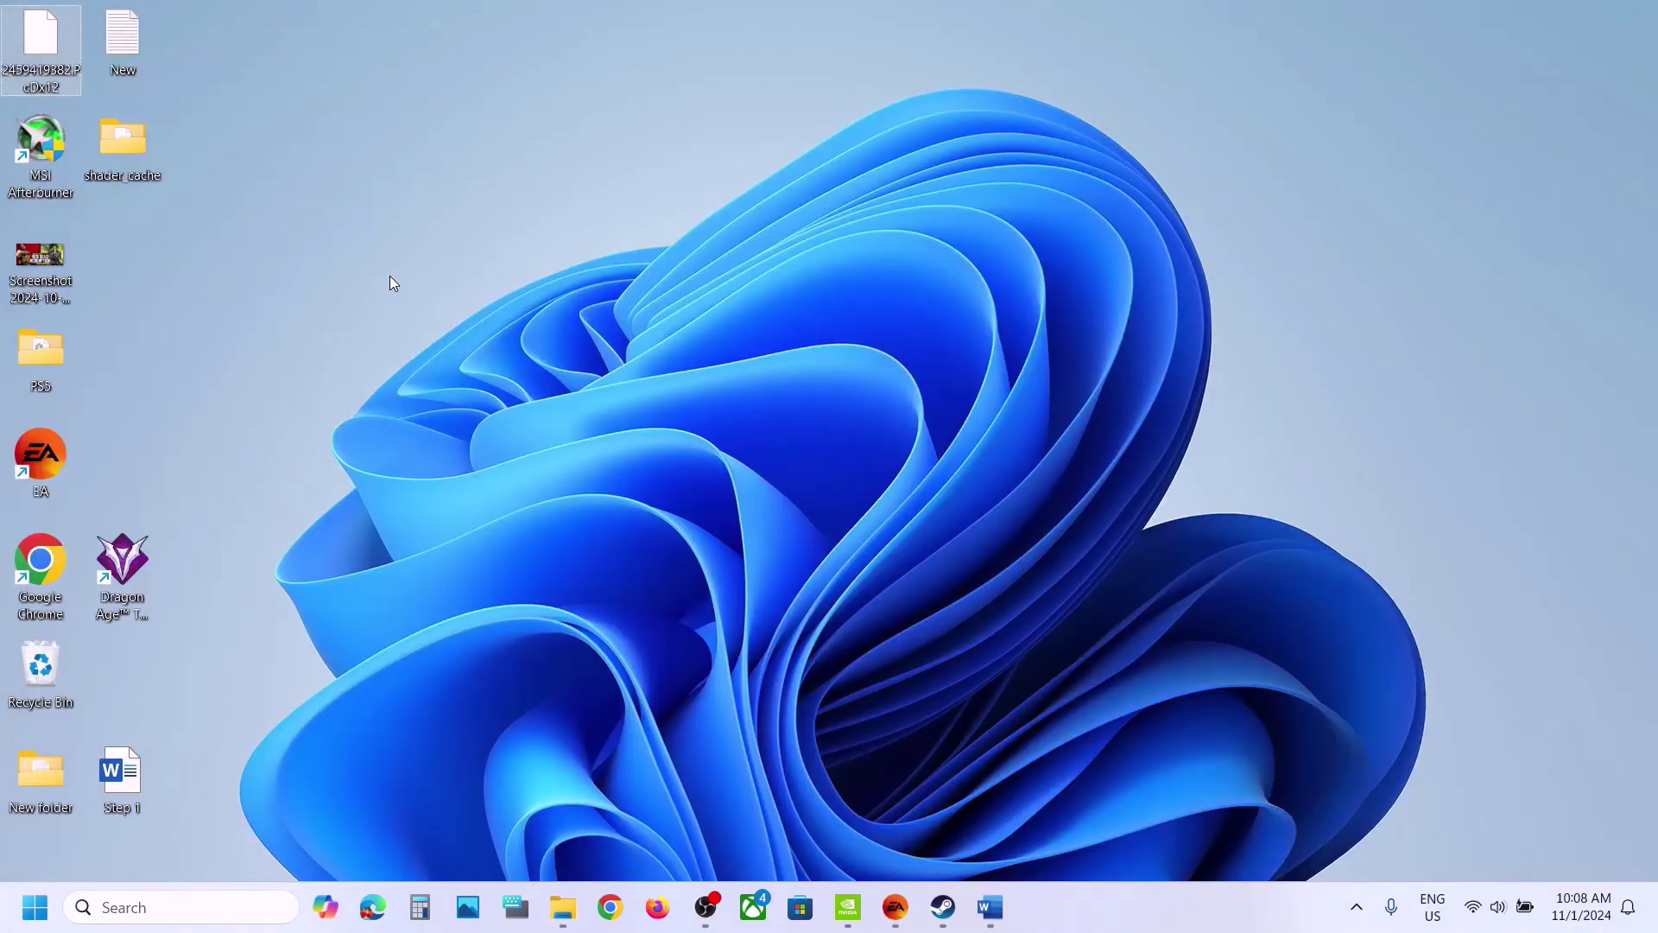
click(138, 164)
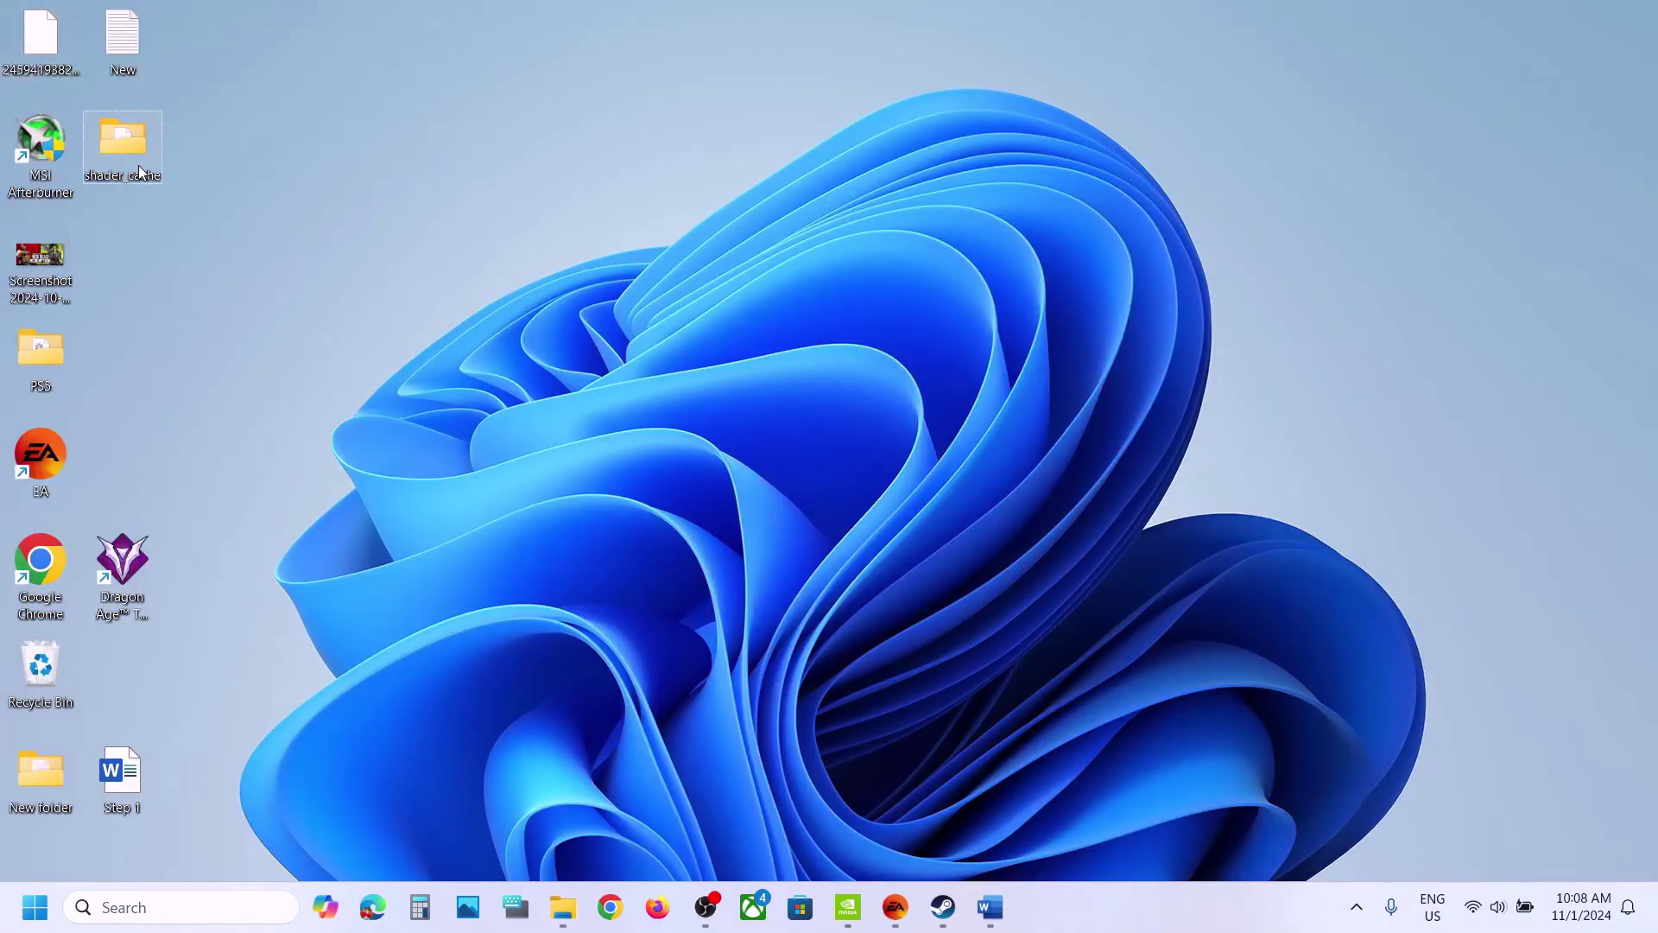
- Return to the Dragon Age The Veilguard folder in File Explorer and delete the original shader_cache folder
key(super+d)
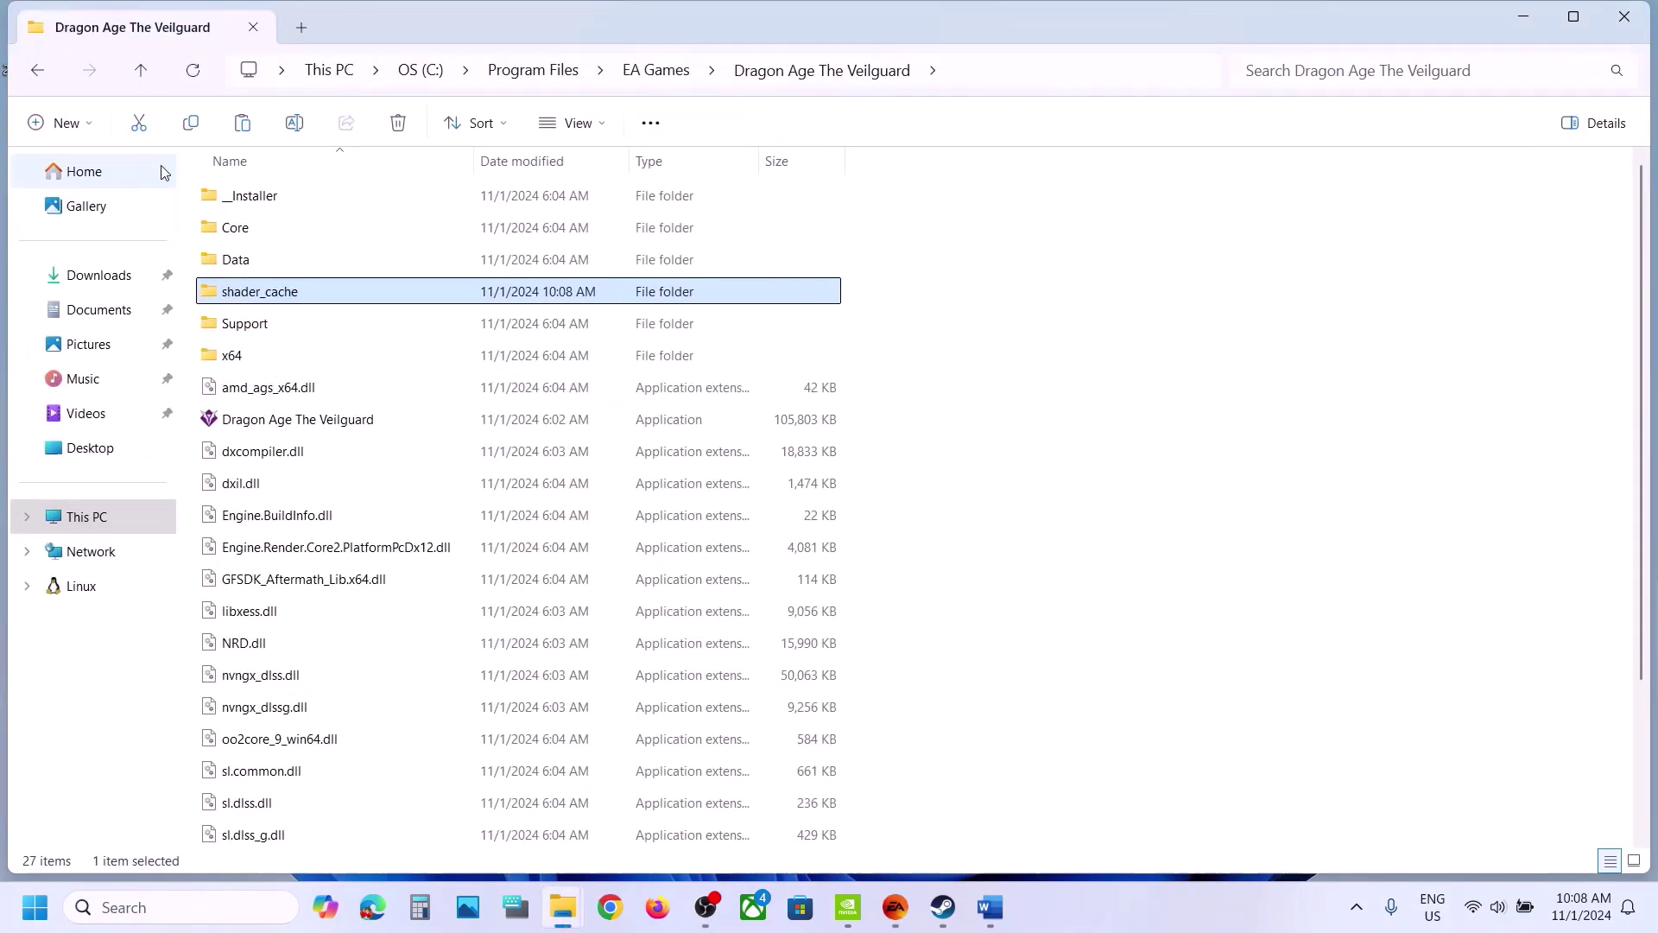
right_click(277, 291)
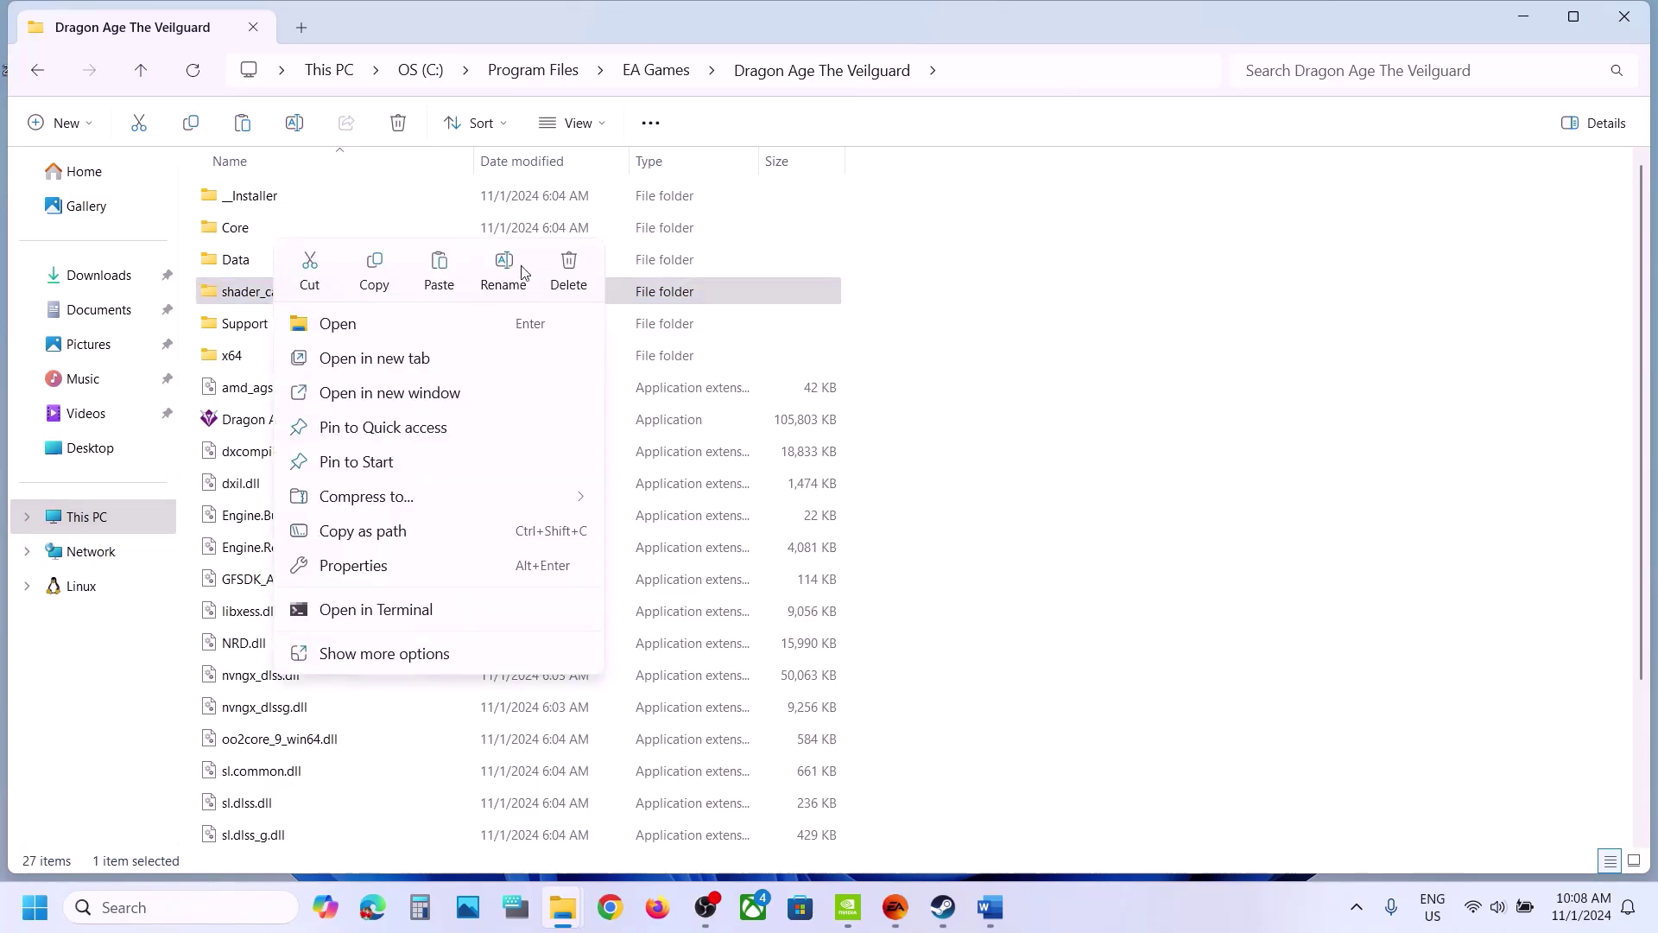
click(568, 262)
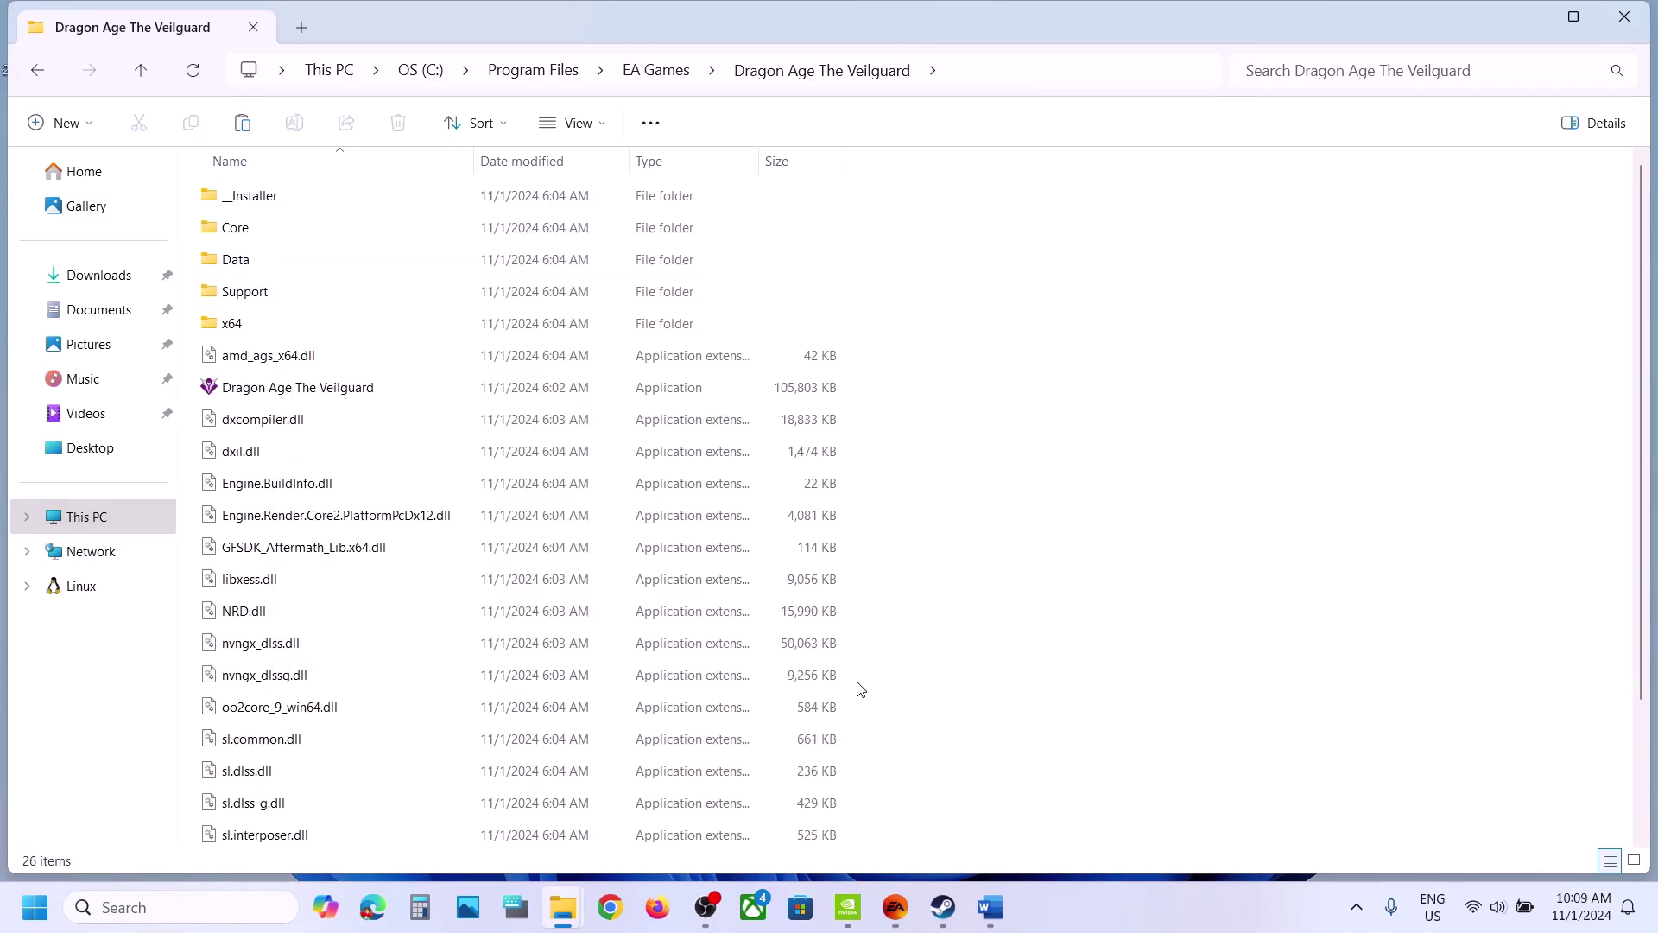
- Bring up the EA app, then read Step 4 of the Word notes about the shader cache size in Nvidia Control Panel
click(907, 921)
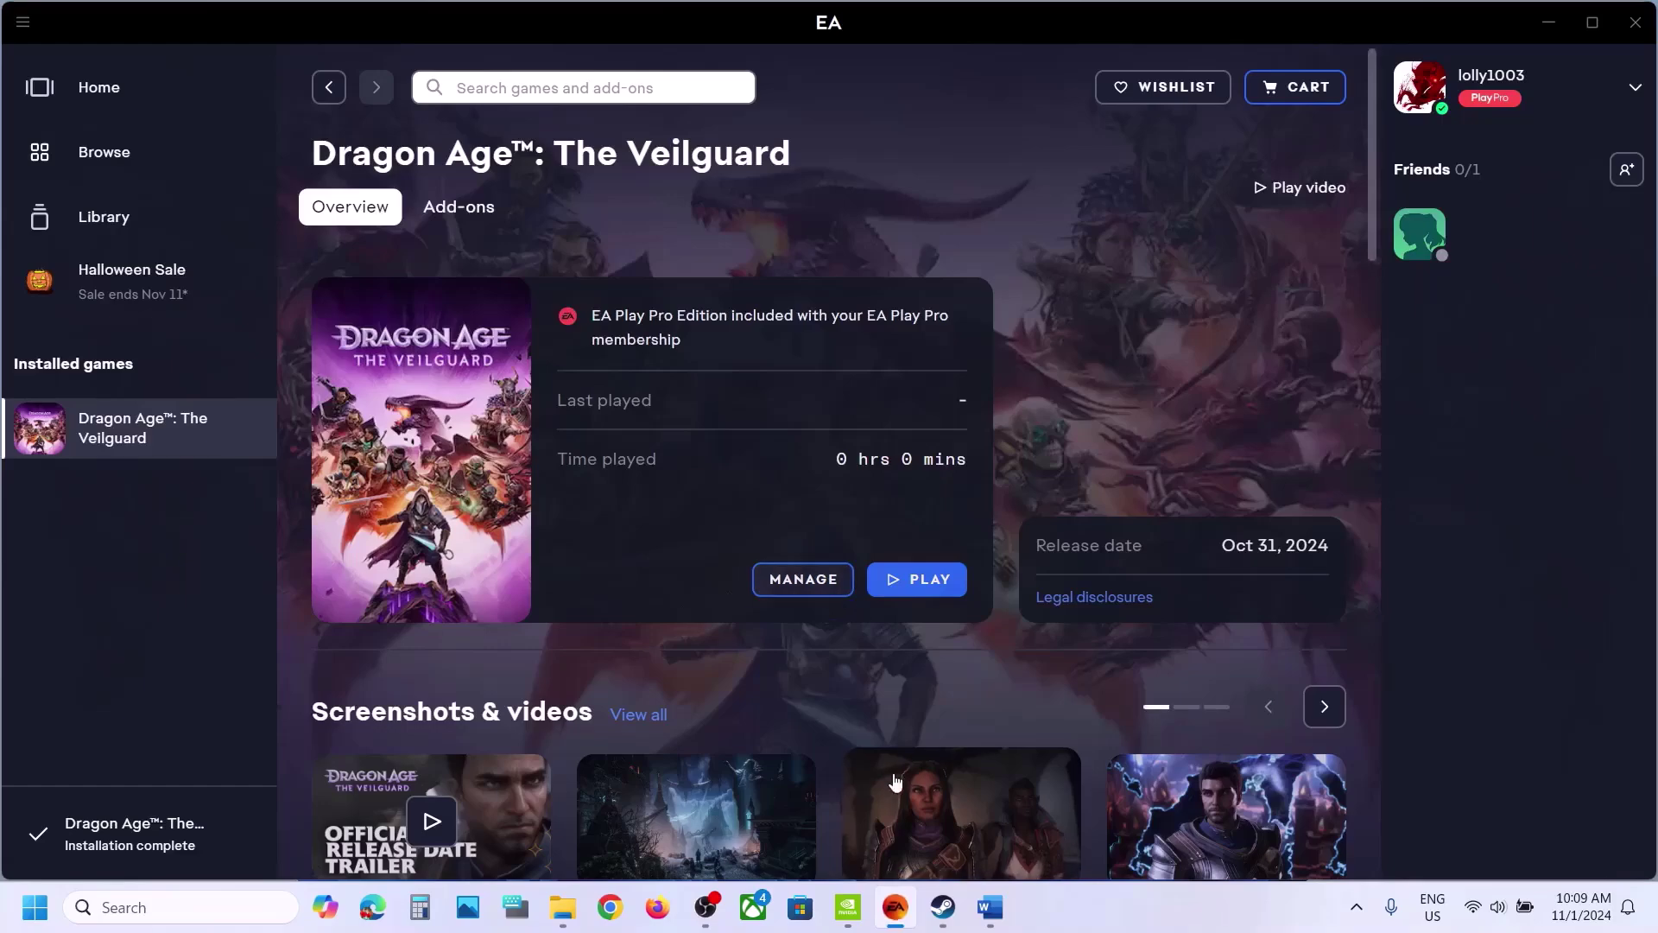
click(1000, 898)
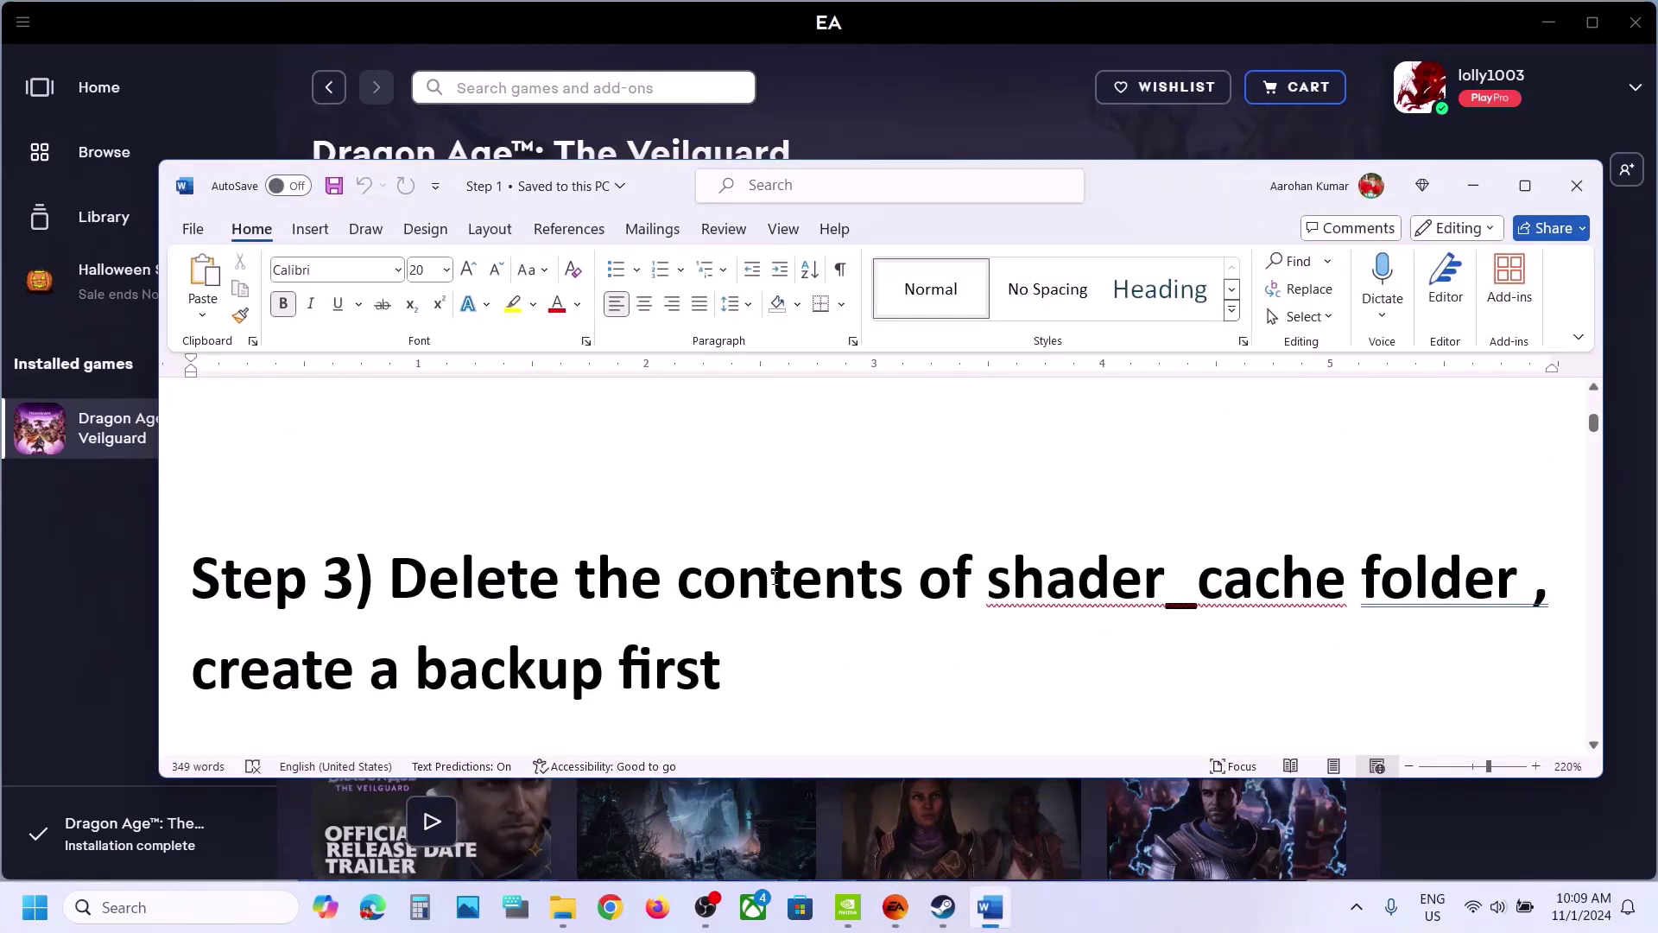
scroll(775, 578, down, 3)
scroll(775, 578, down, 2)
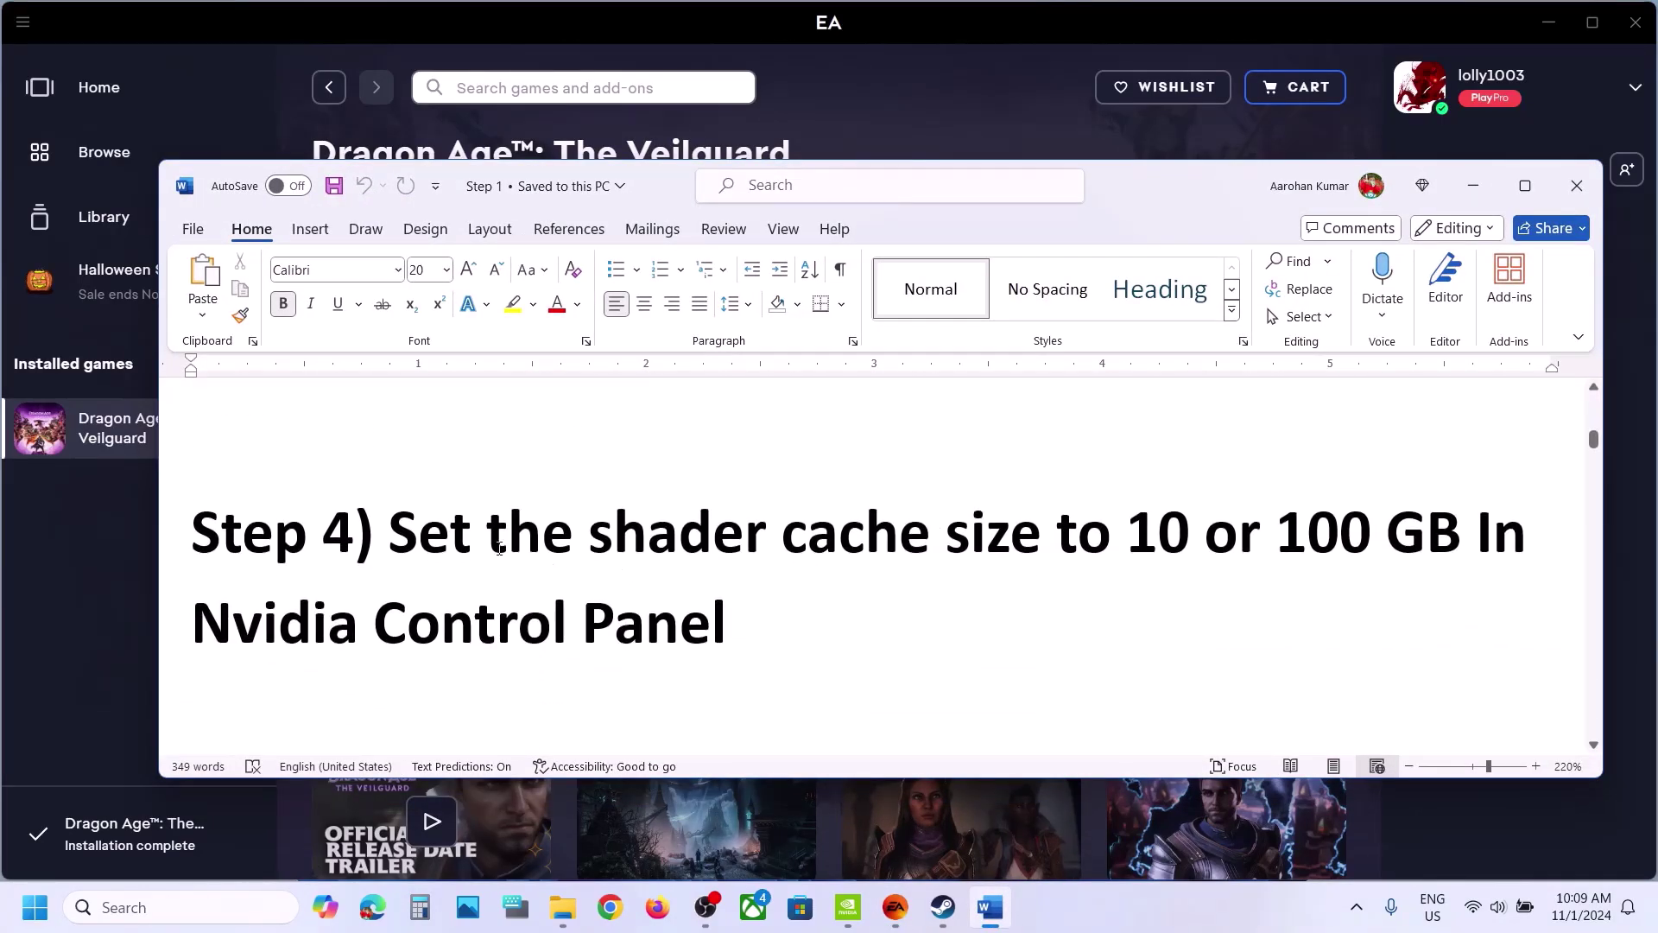
drag(398, 540, 763, 603)
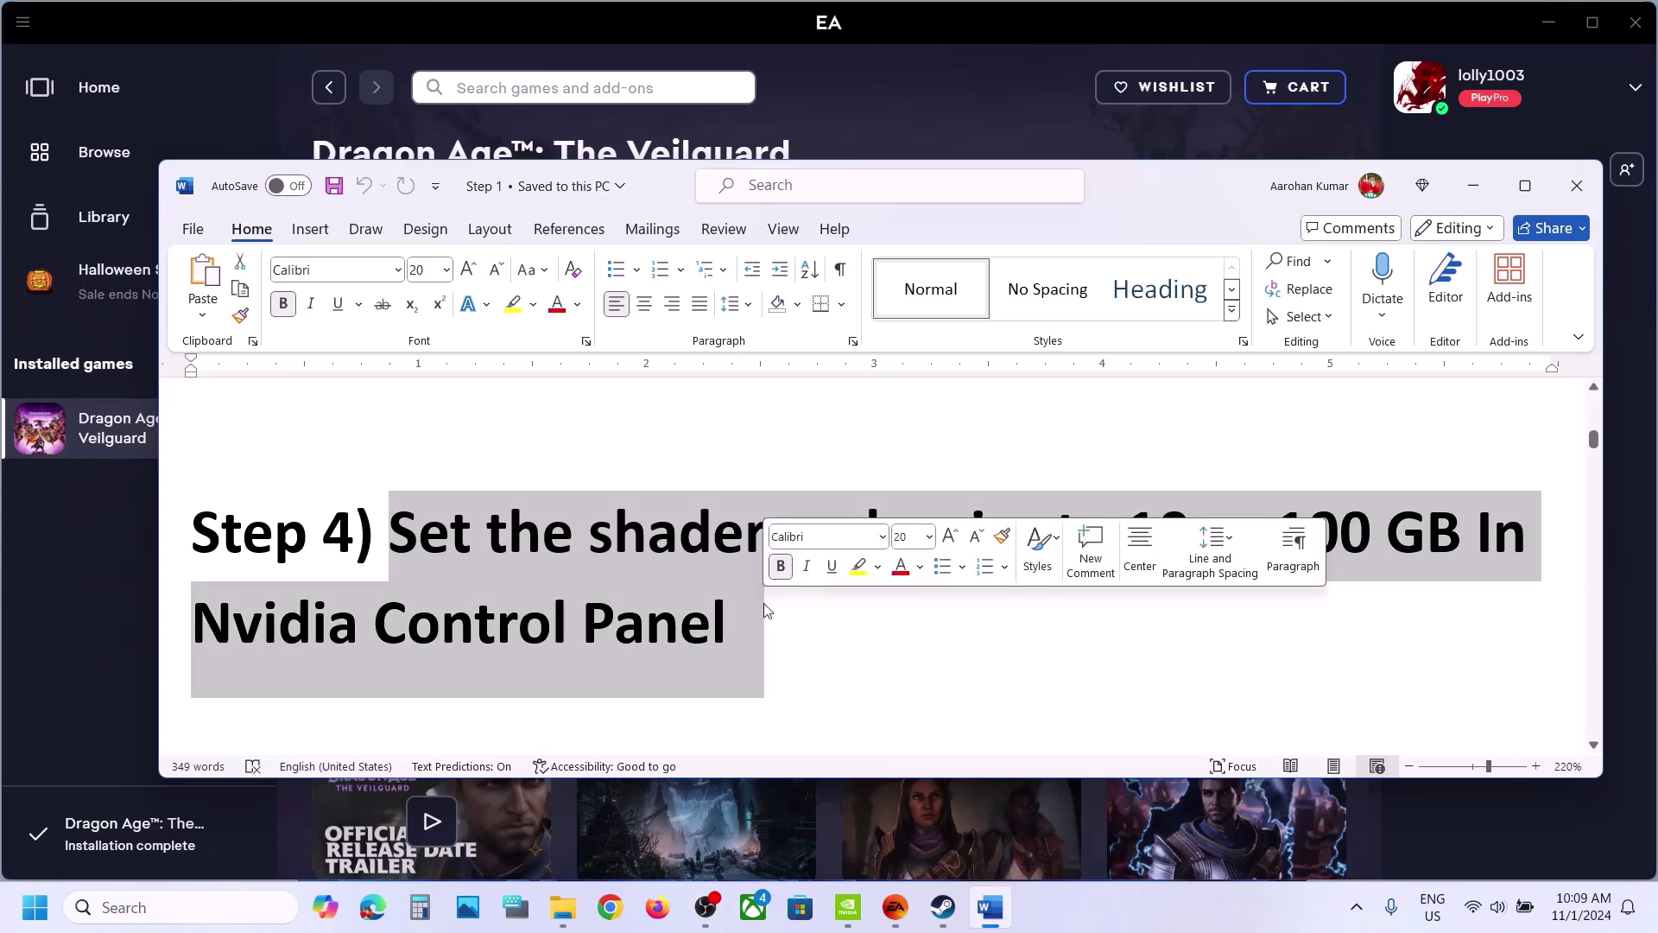
- Open NVIDIA Control Panel from the desktop and go to the global settings of Manage 3D Settings
key(super+d)
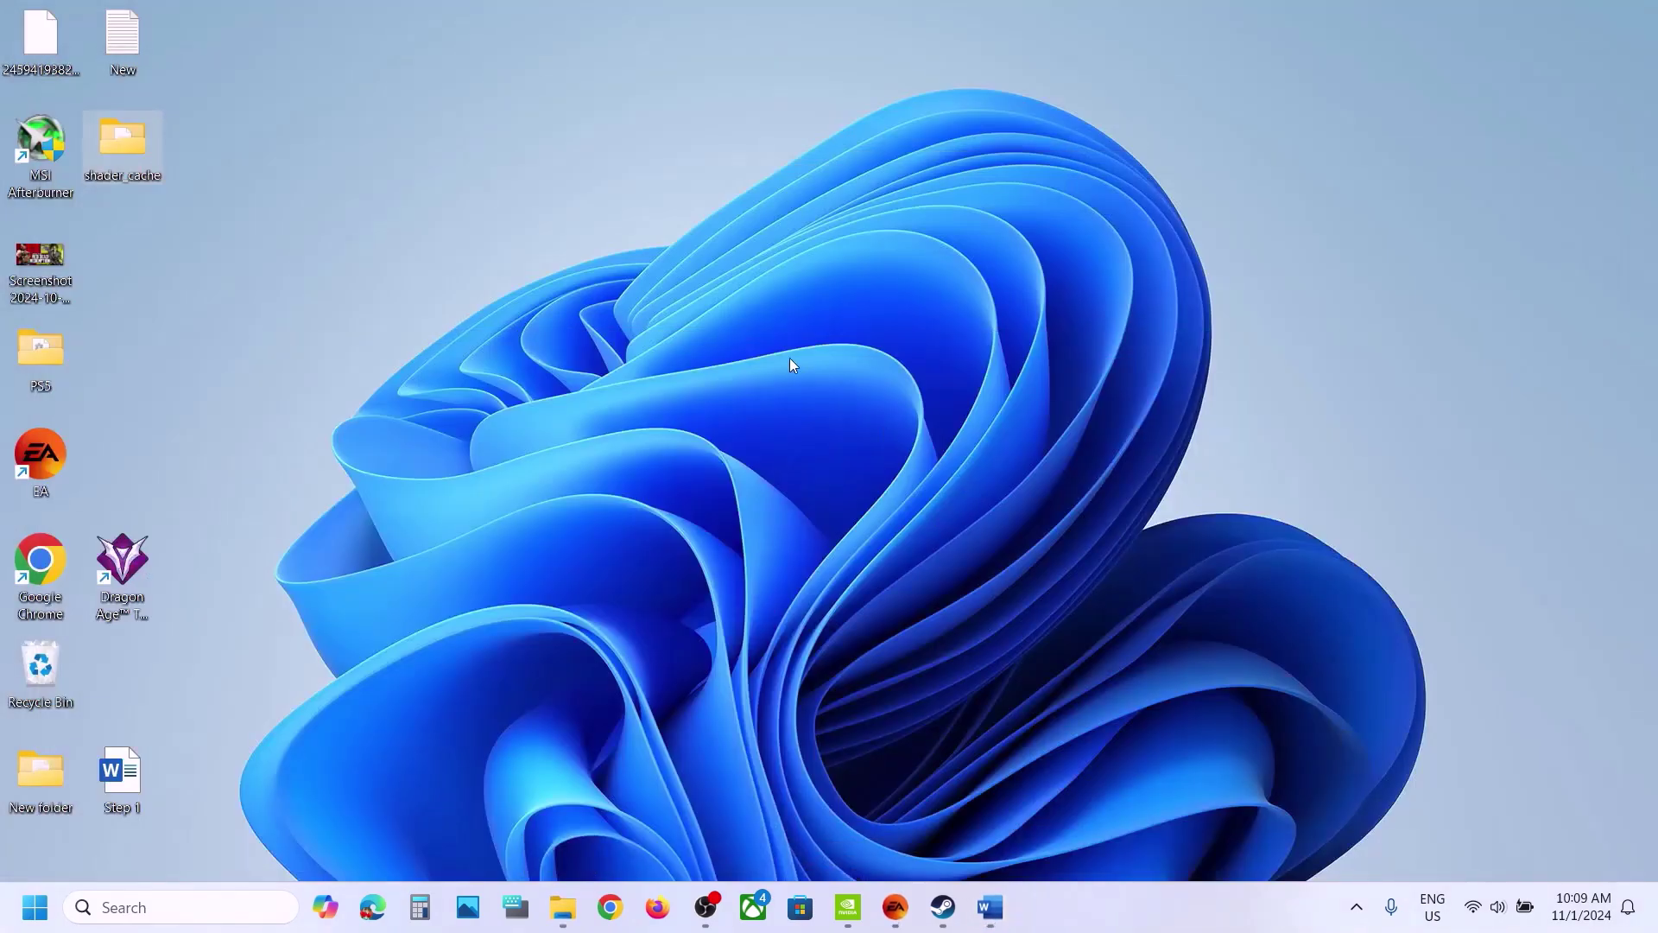
right_click(778, 350)
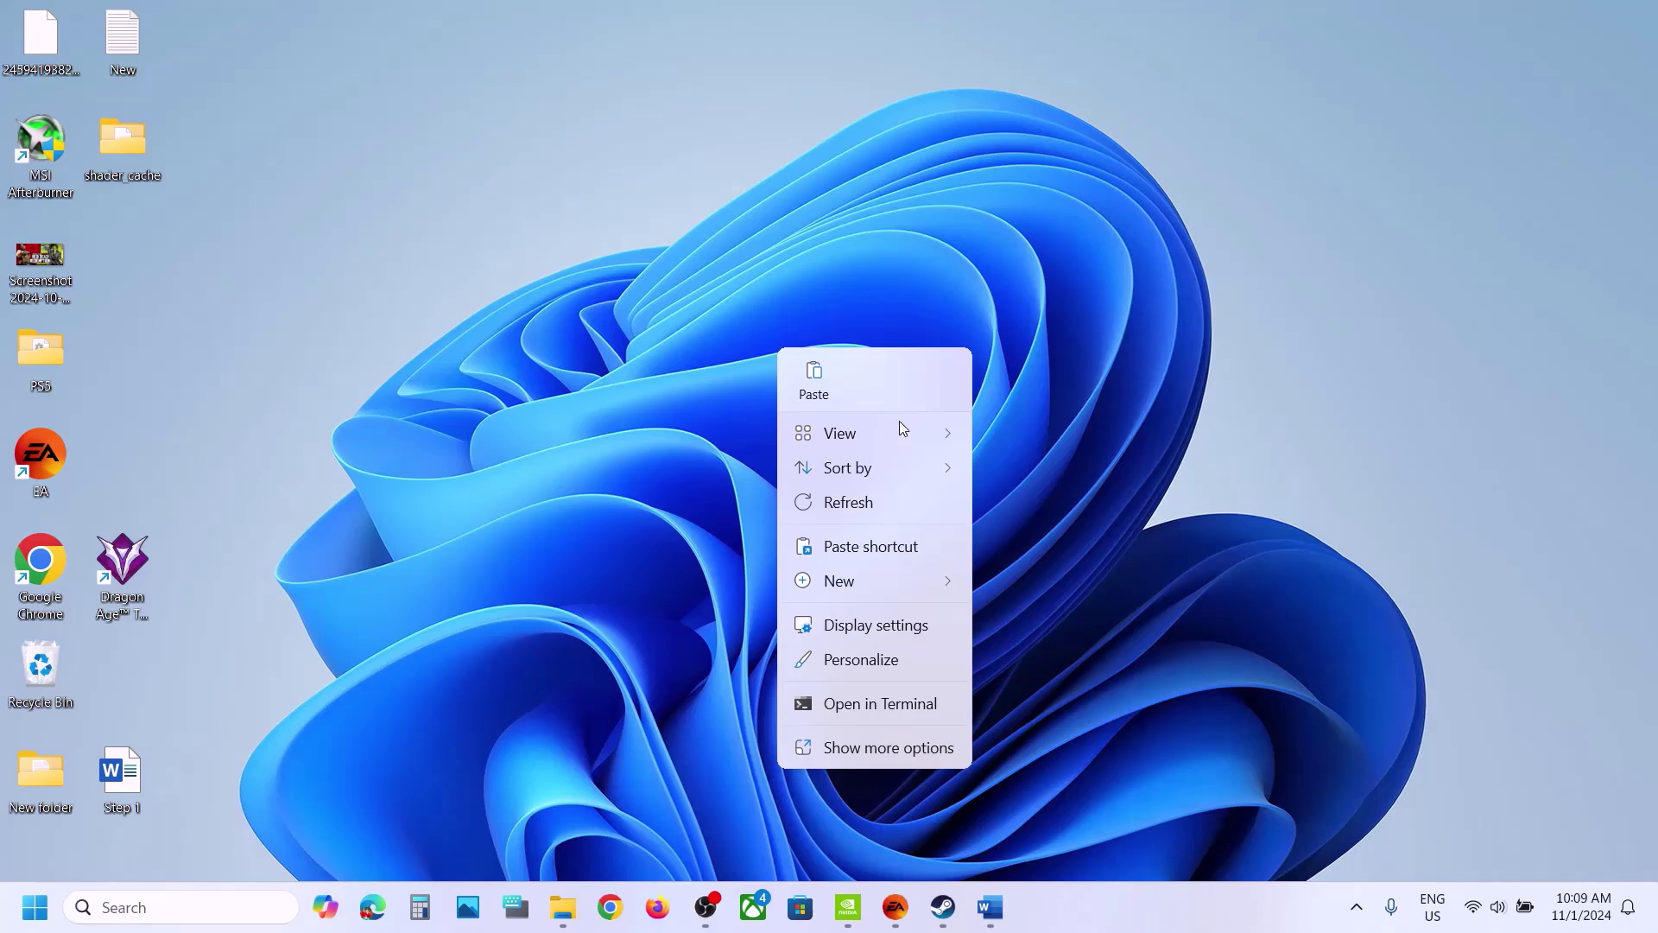
click(896, 750)
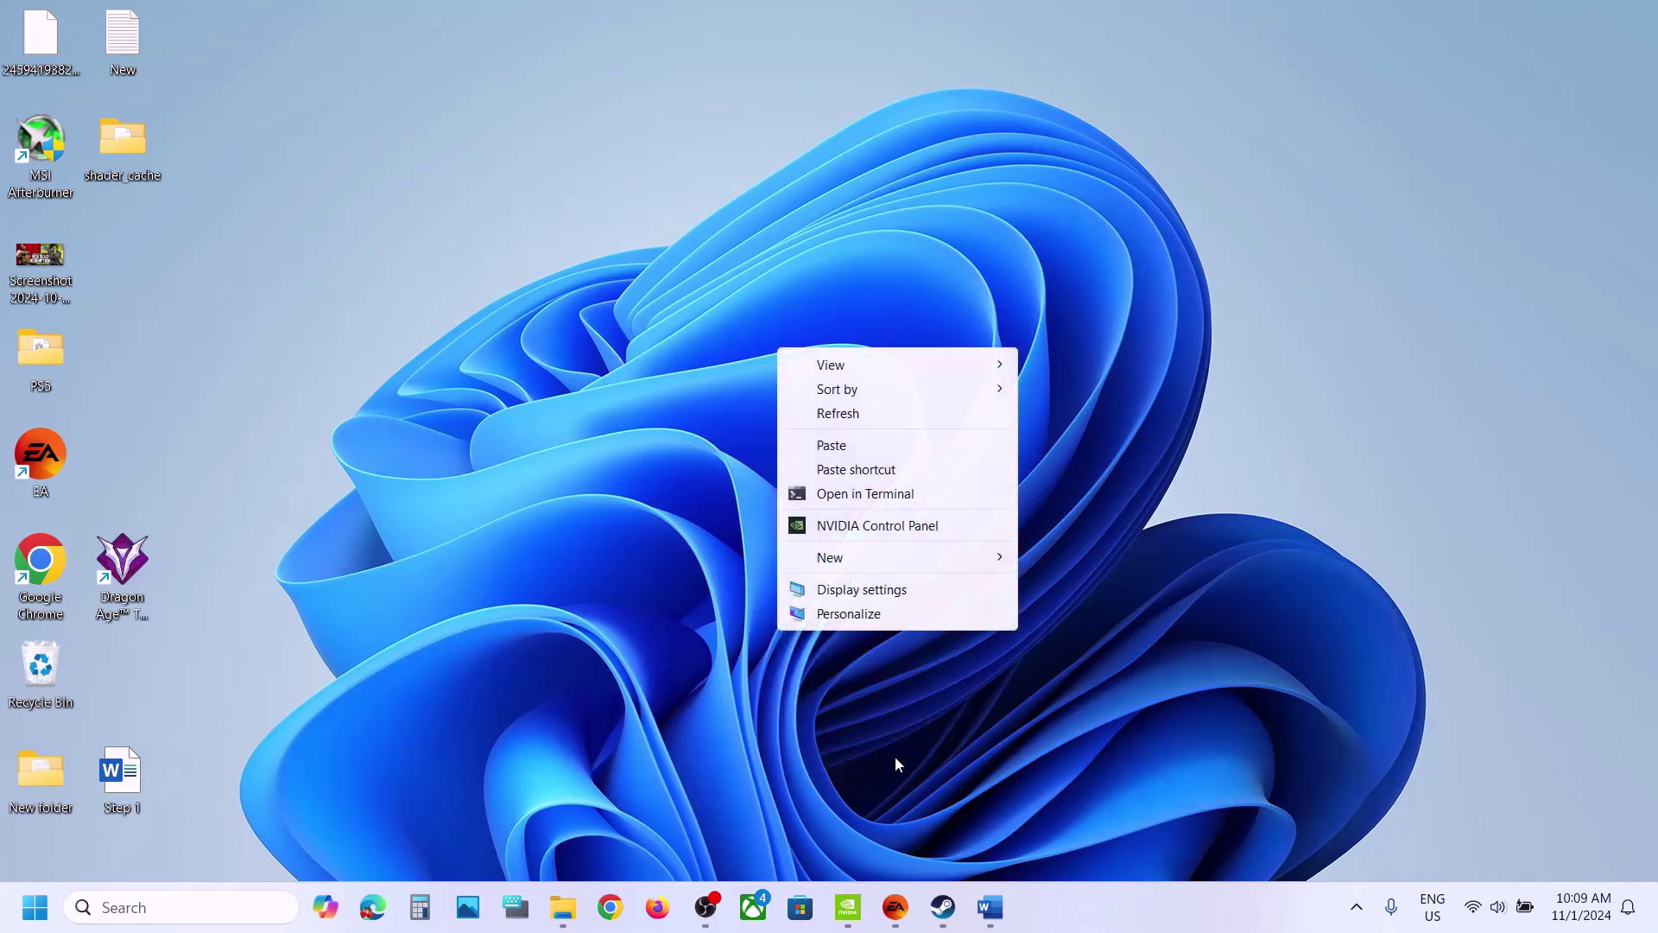
click(871, 525)
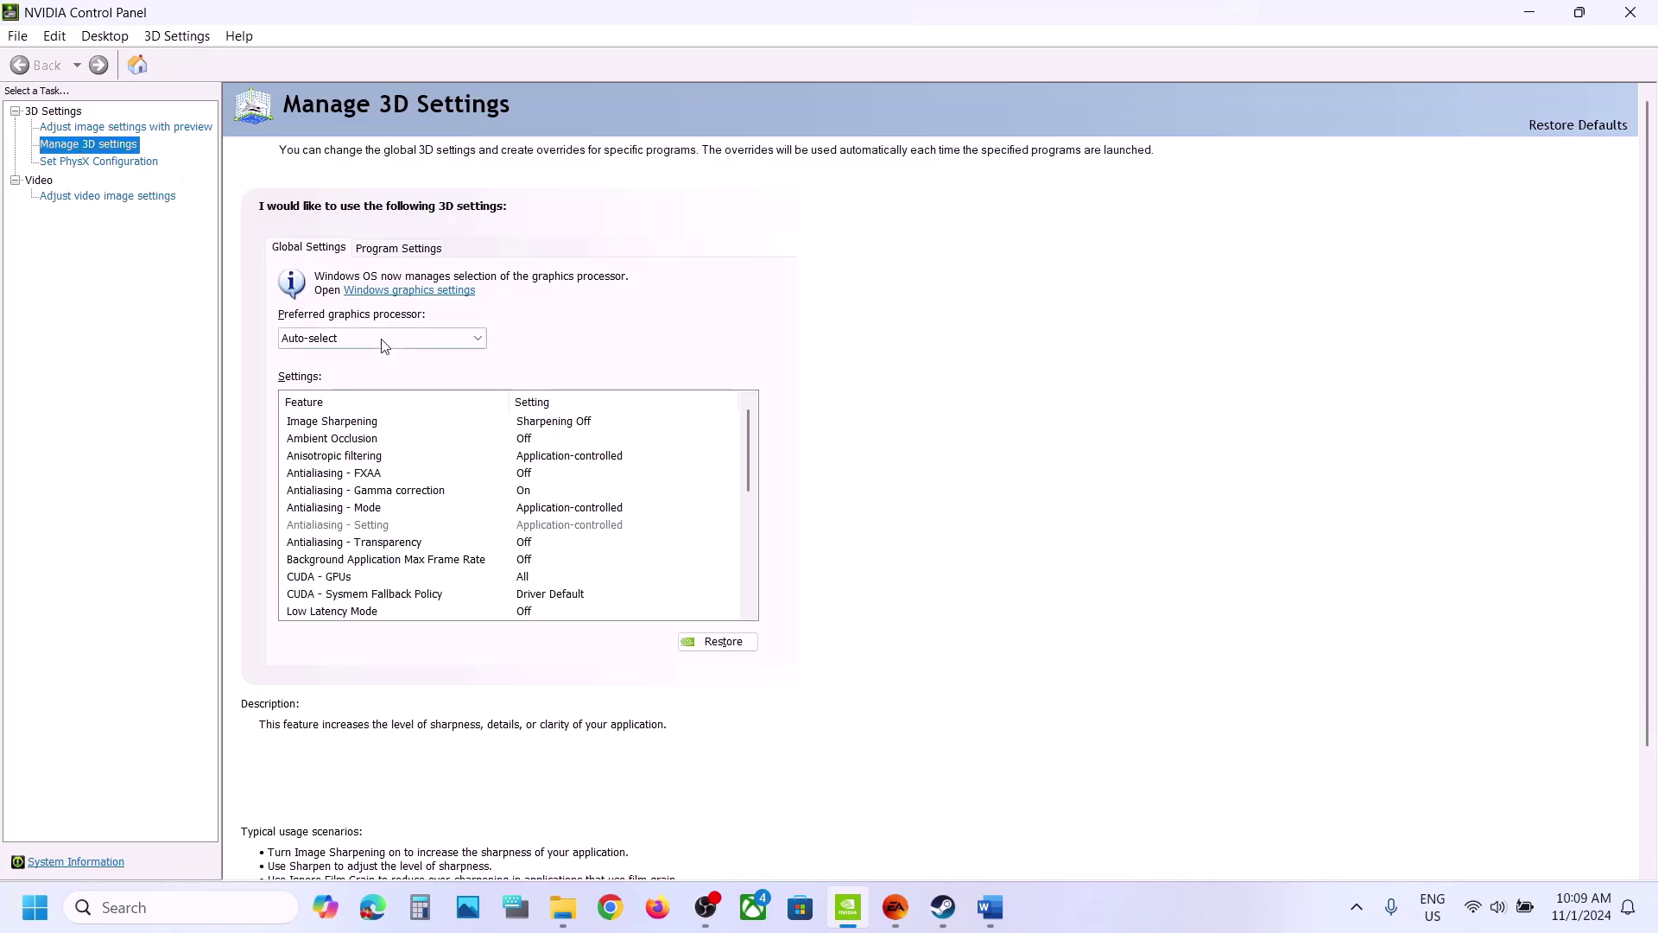
click(303, 253)
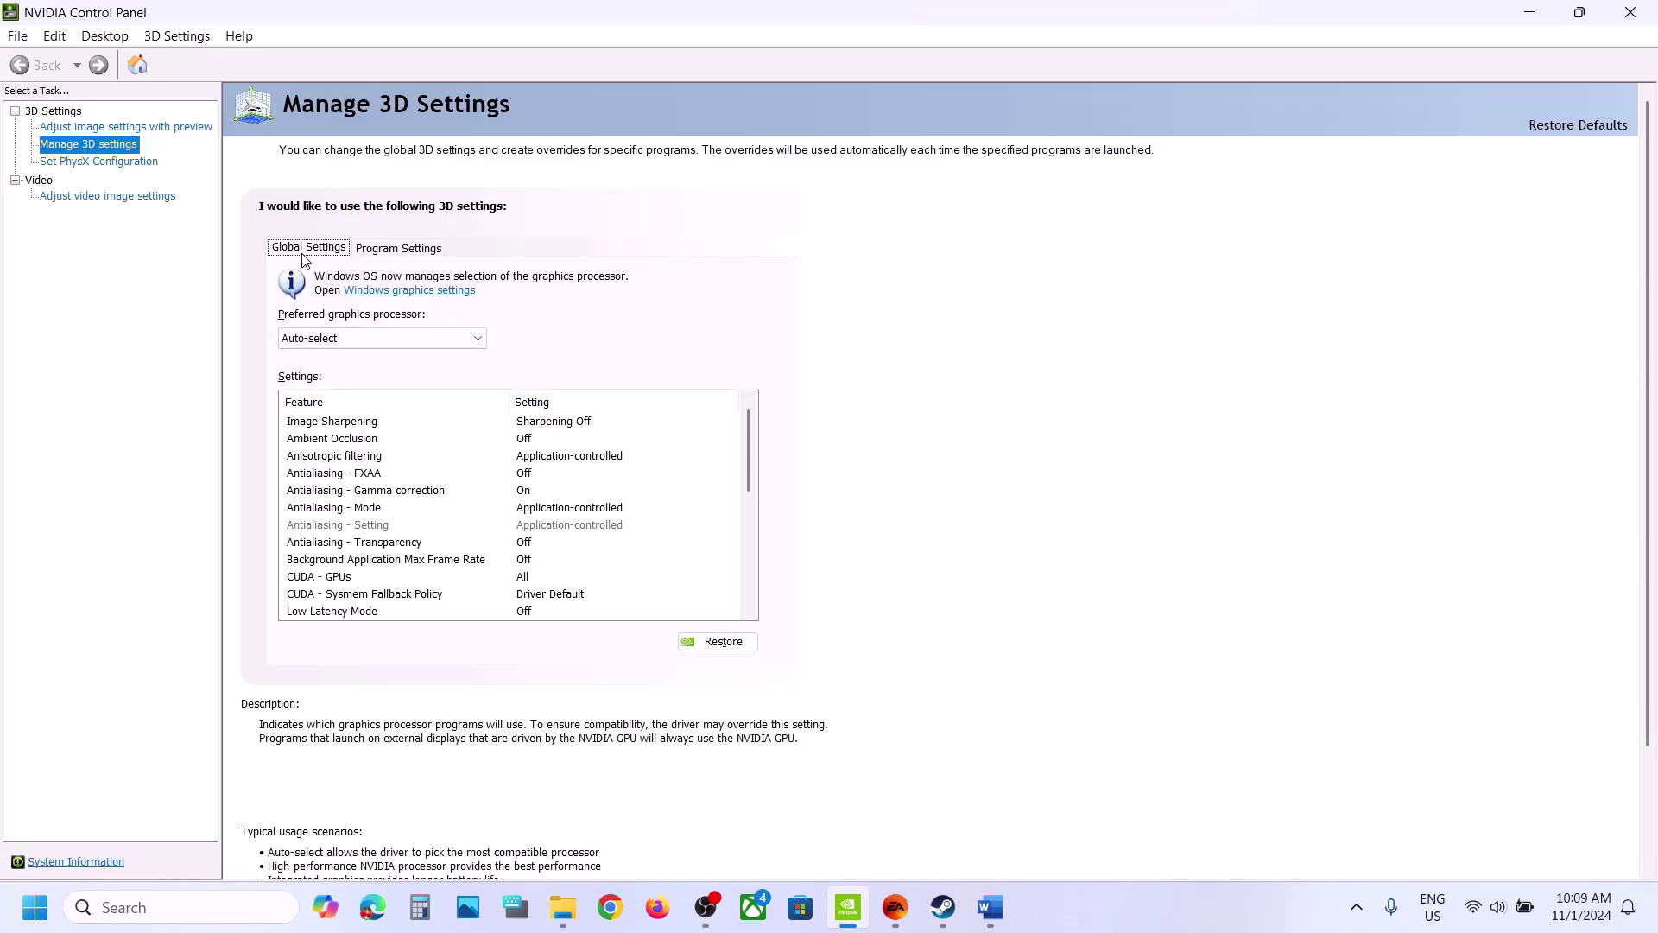
click(406, 544)
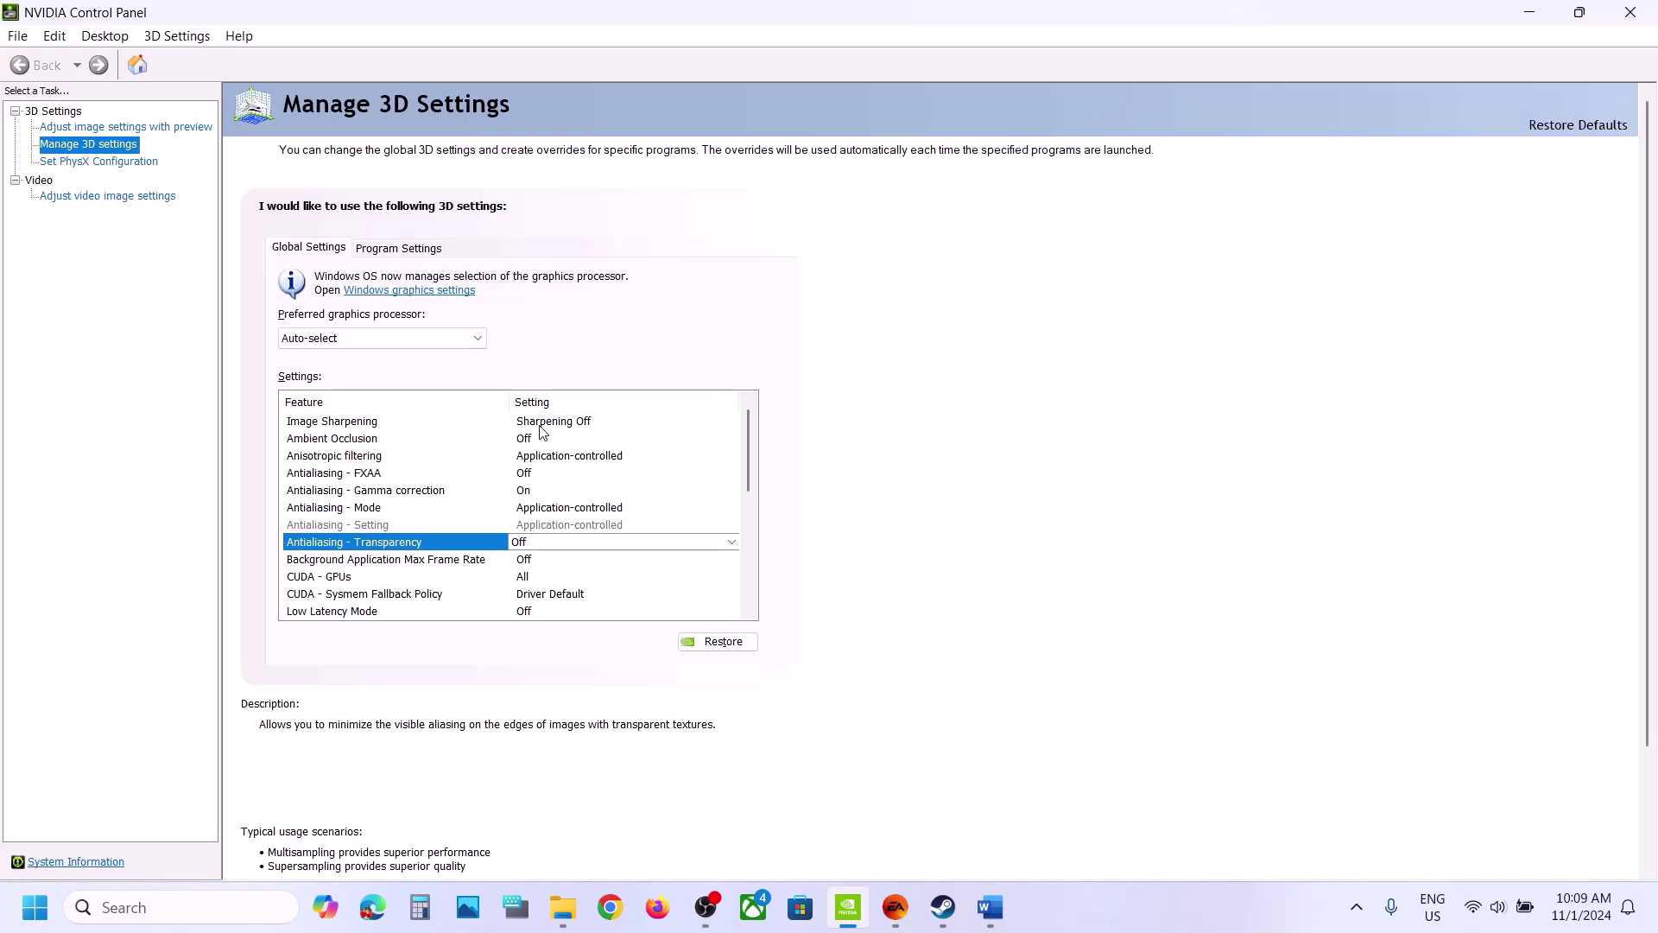
- Set the global Shader Cache Size to 10 GB and recheck the available size options
scroll(755, 471, down, 5)
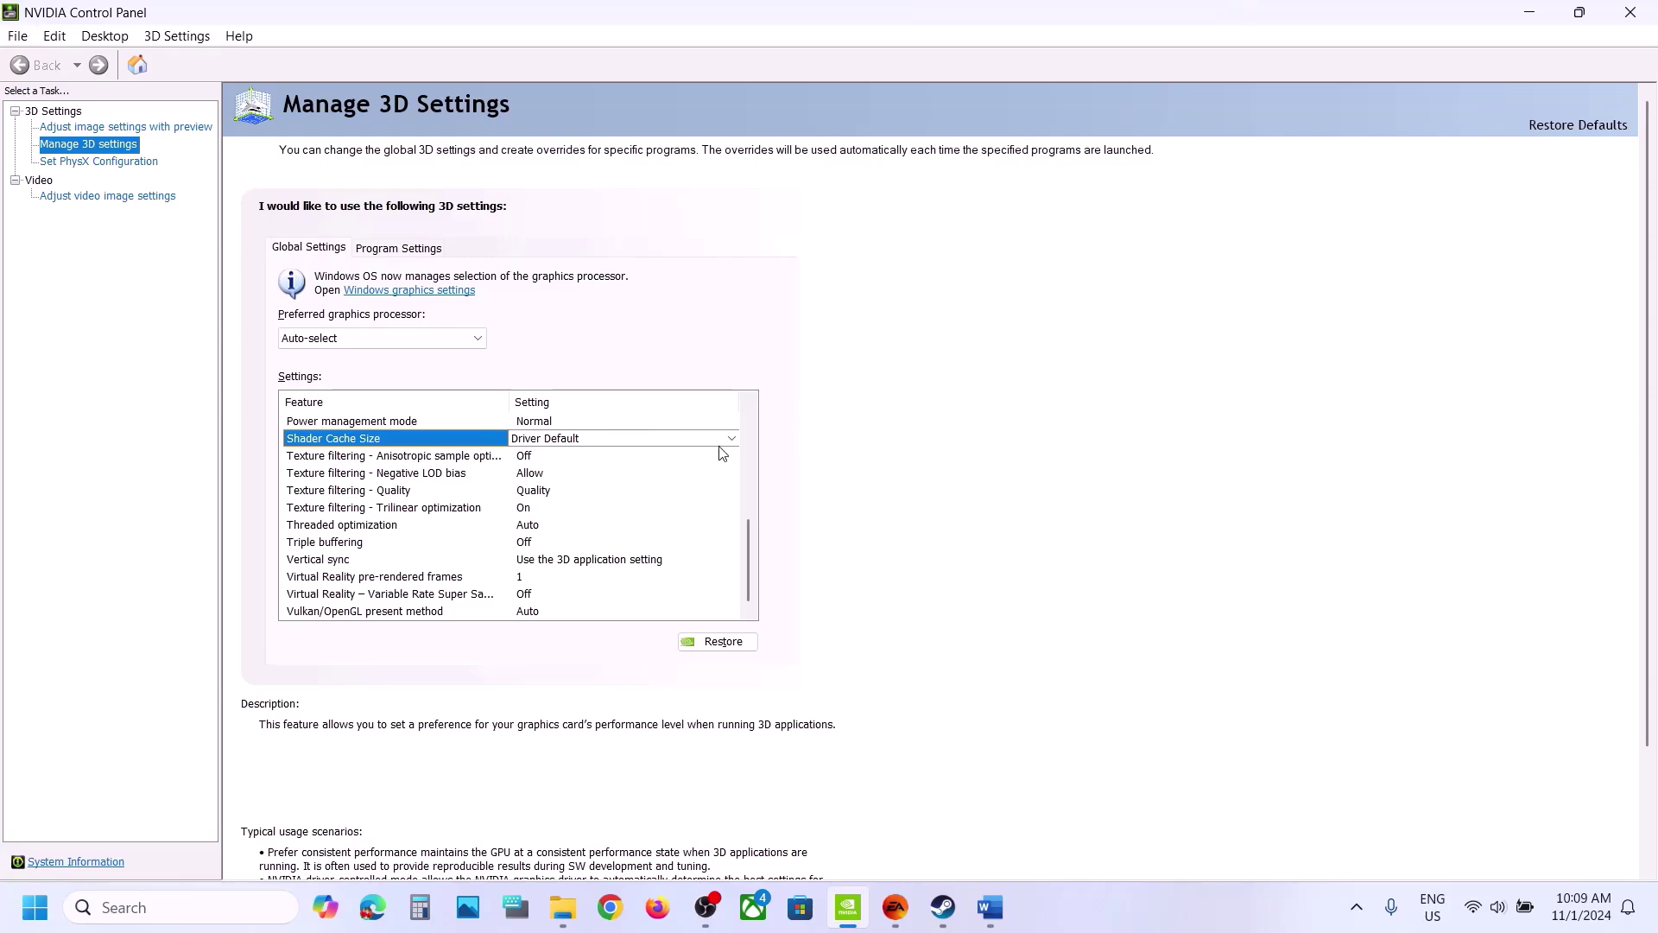
click(723, 442)
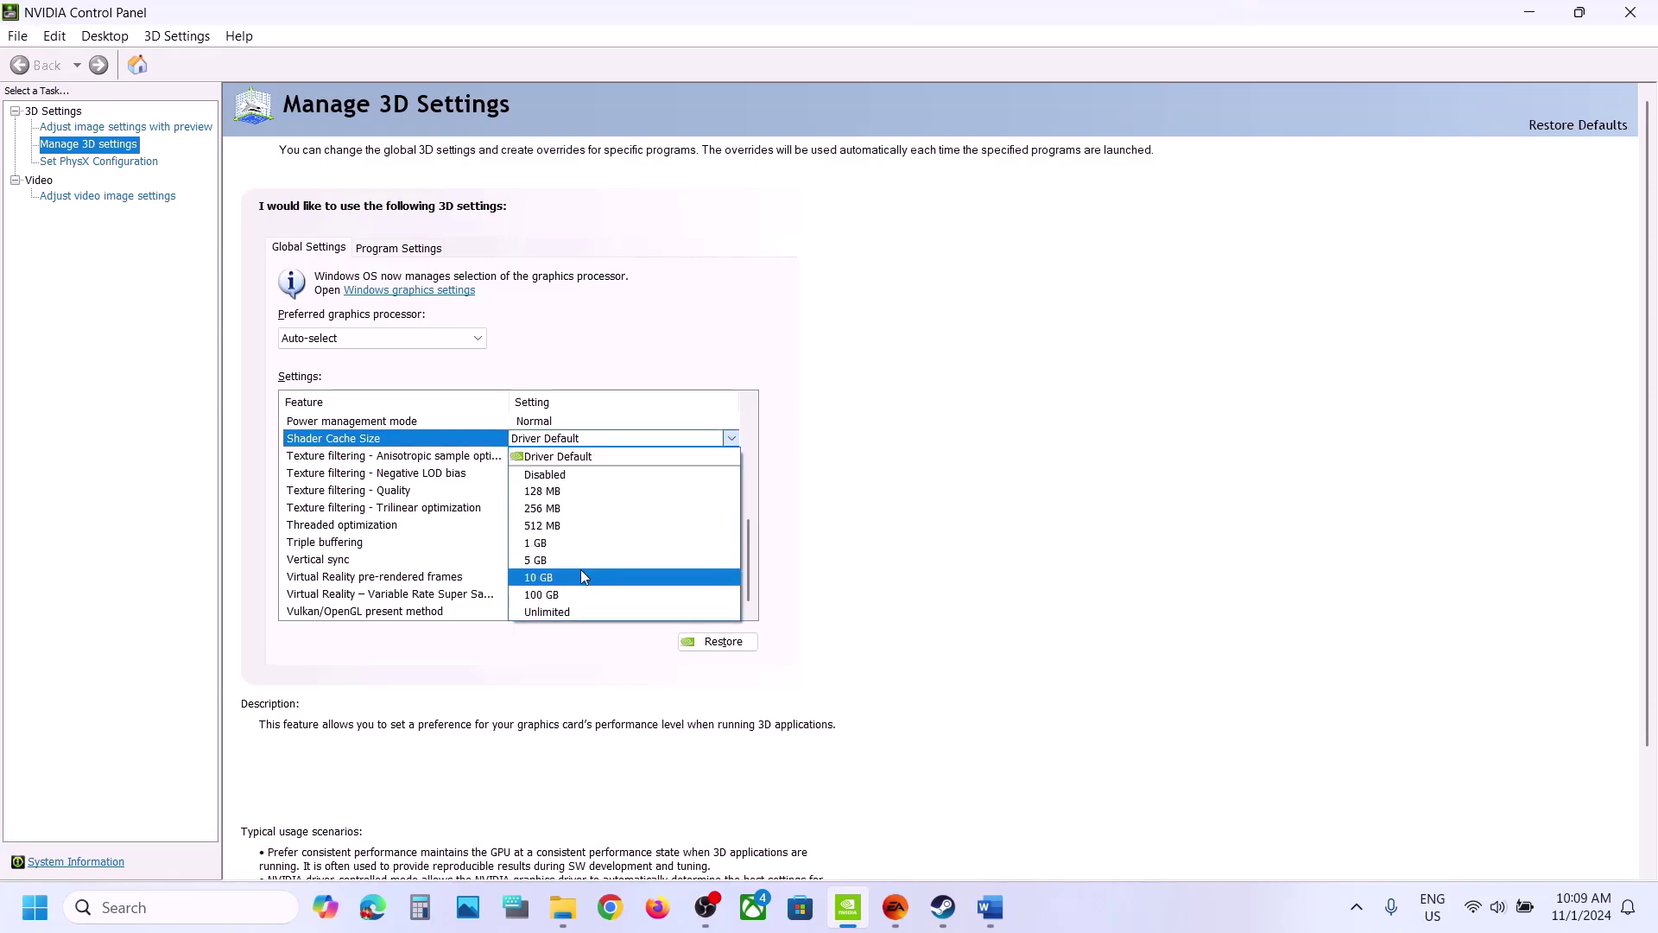
click(582, 577)
scroll(584, 419, up, 6)
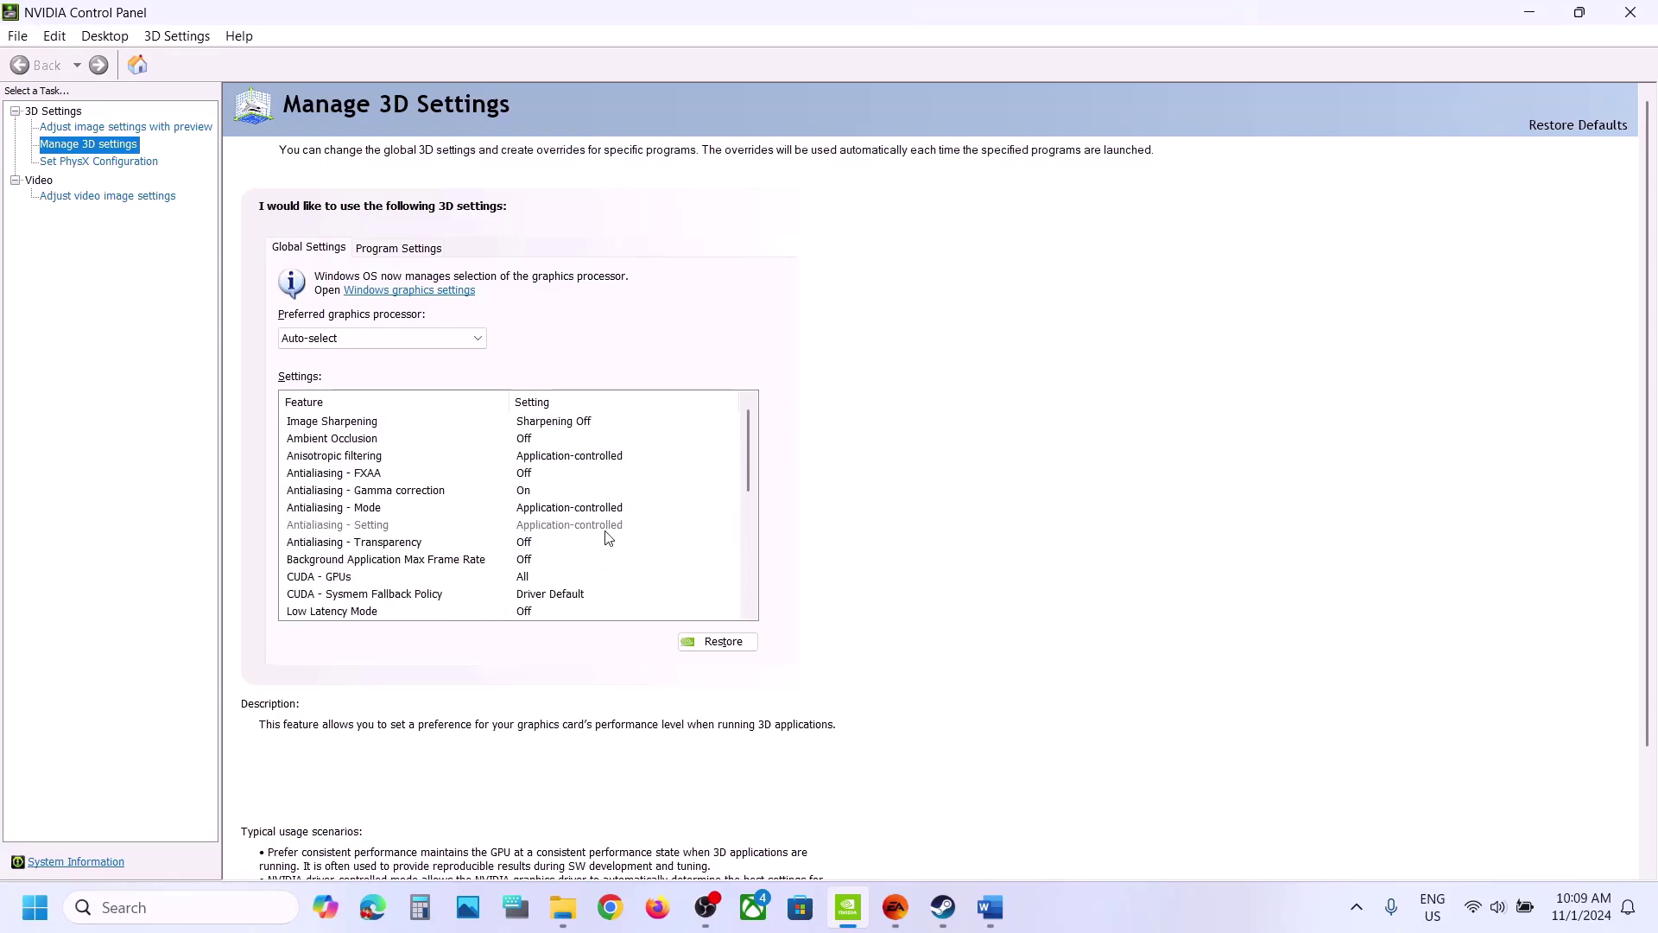
scroll(604, 536, down, 6)
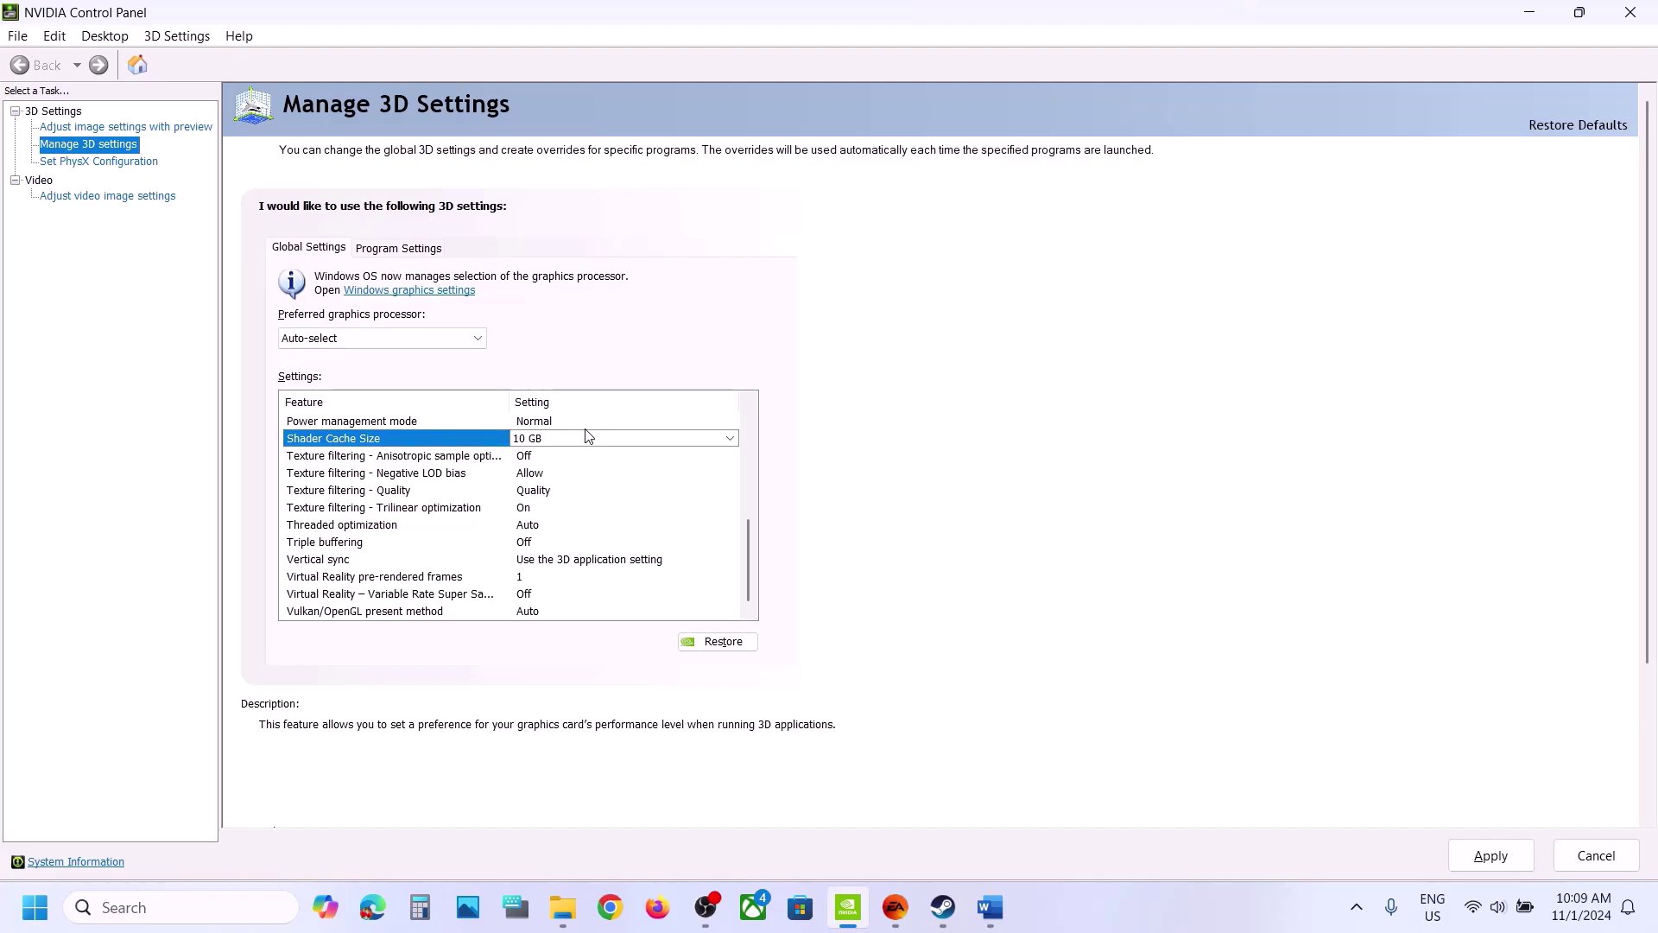
key(Up)
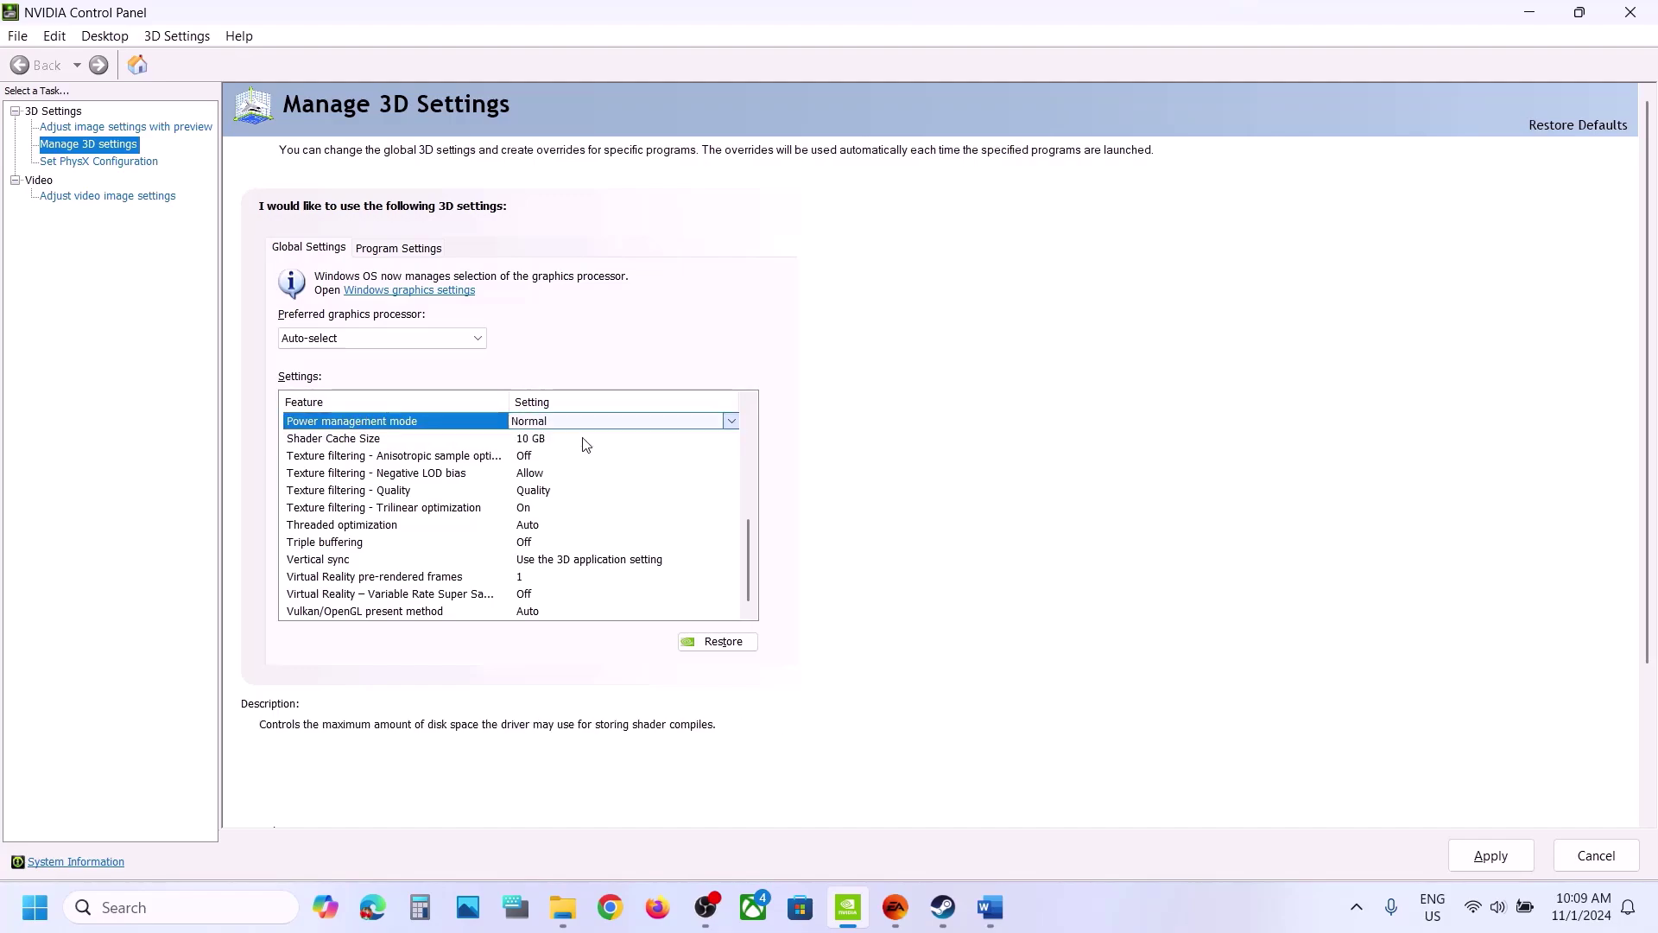
click(559, 438)
click(559, 439)
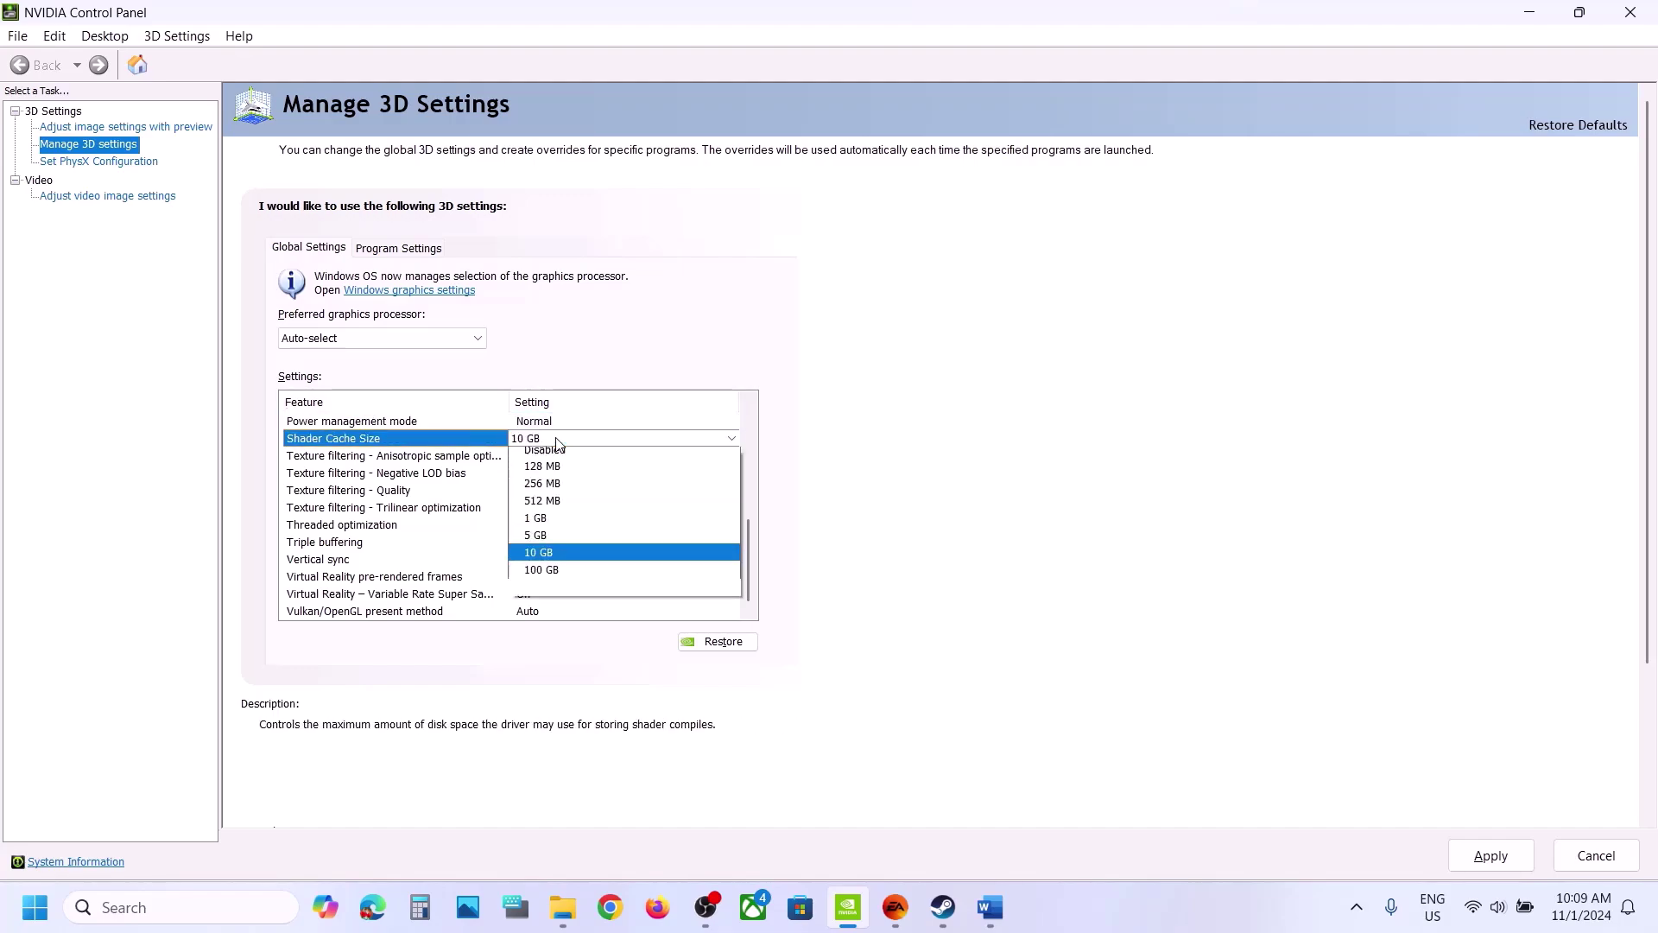
click(640, 446)
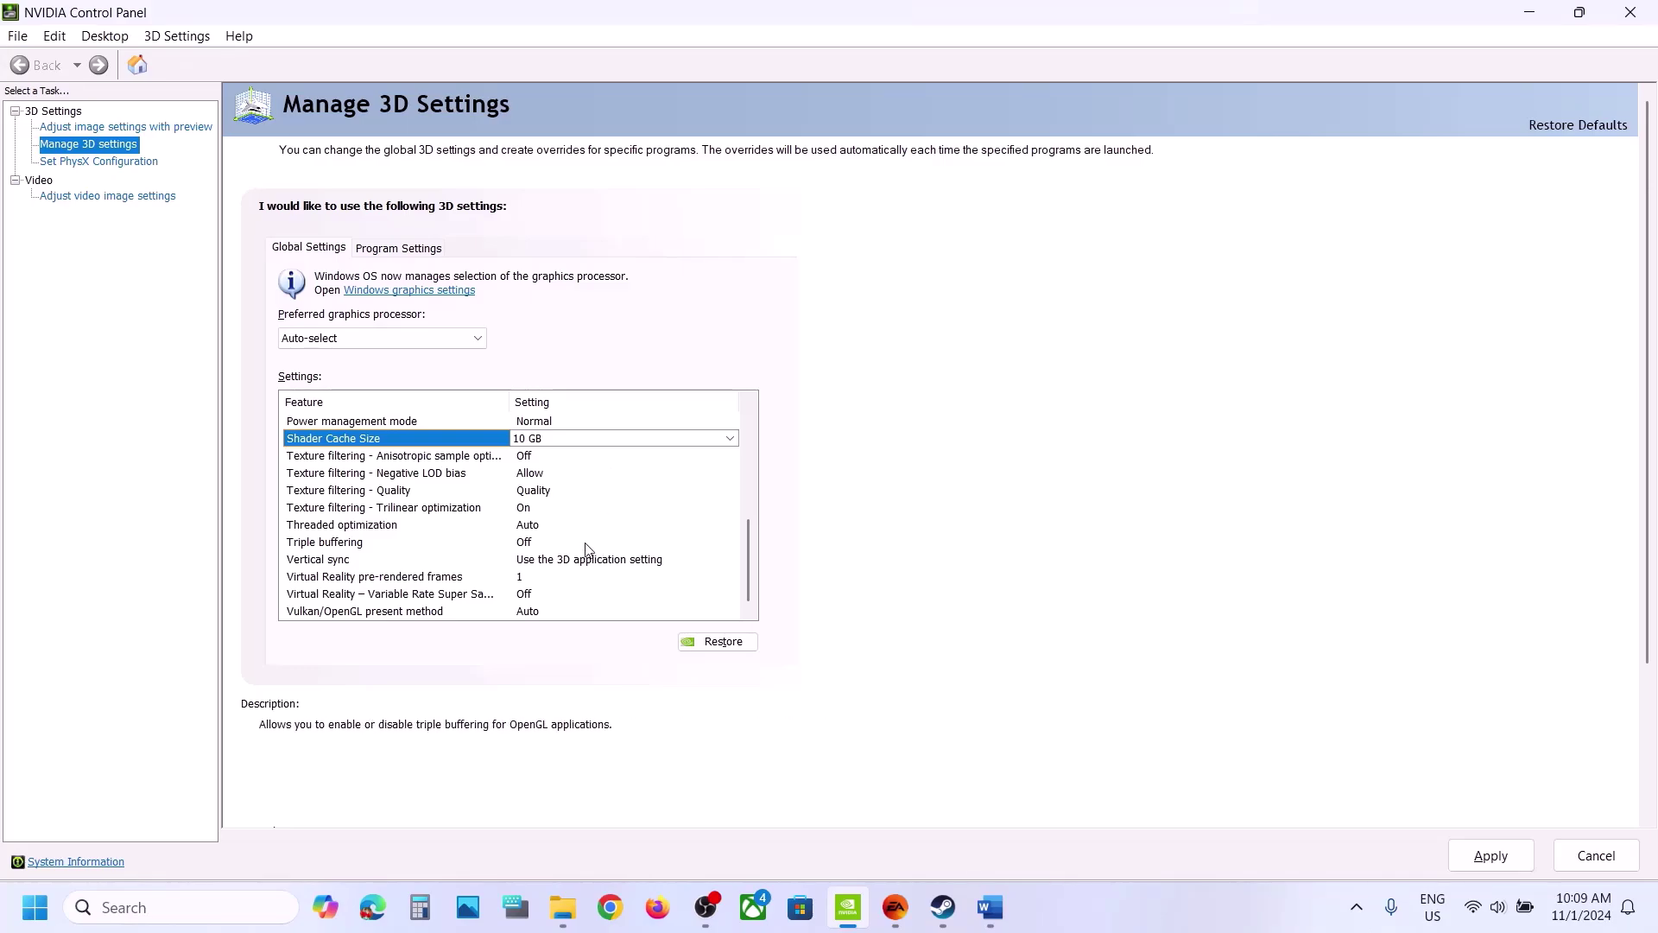
- Set the global Shader Cache Size to 100 GB and apply the 3D settings
scroll(577, 550, up, 2)
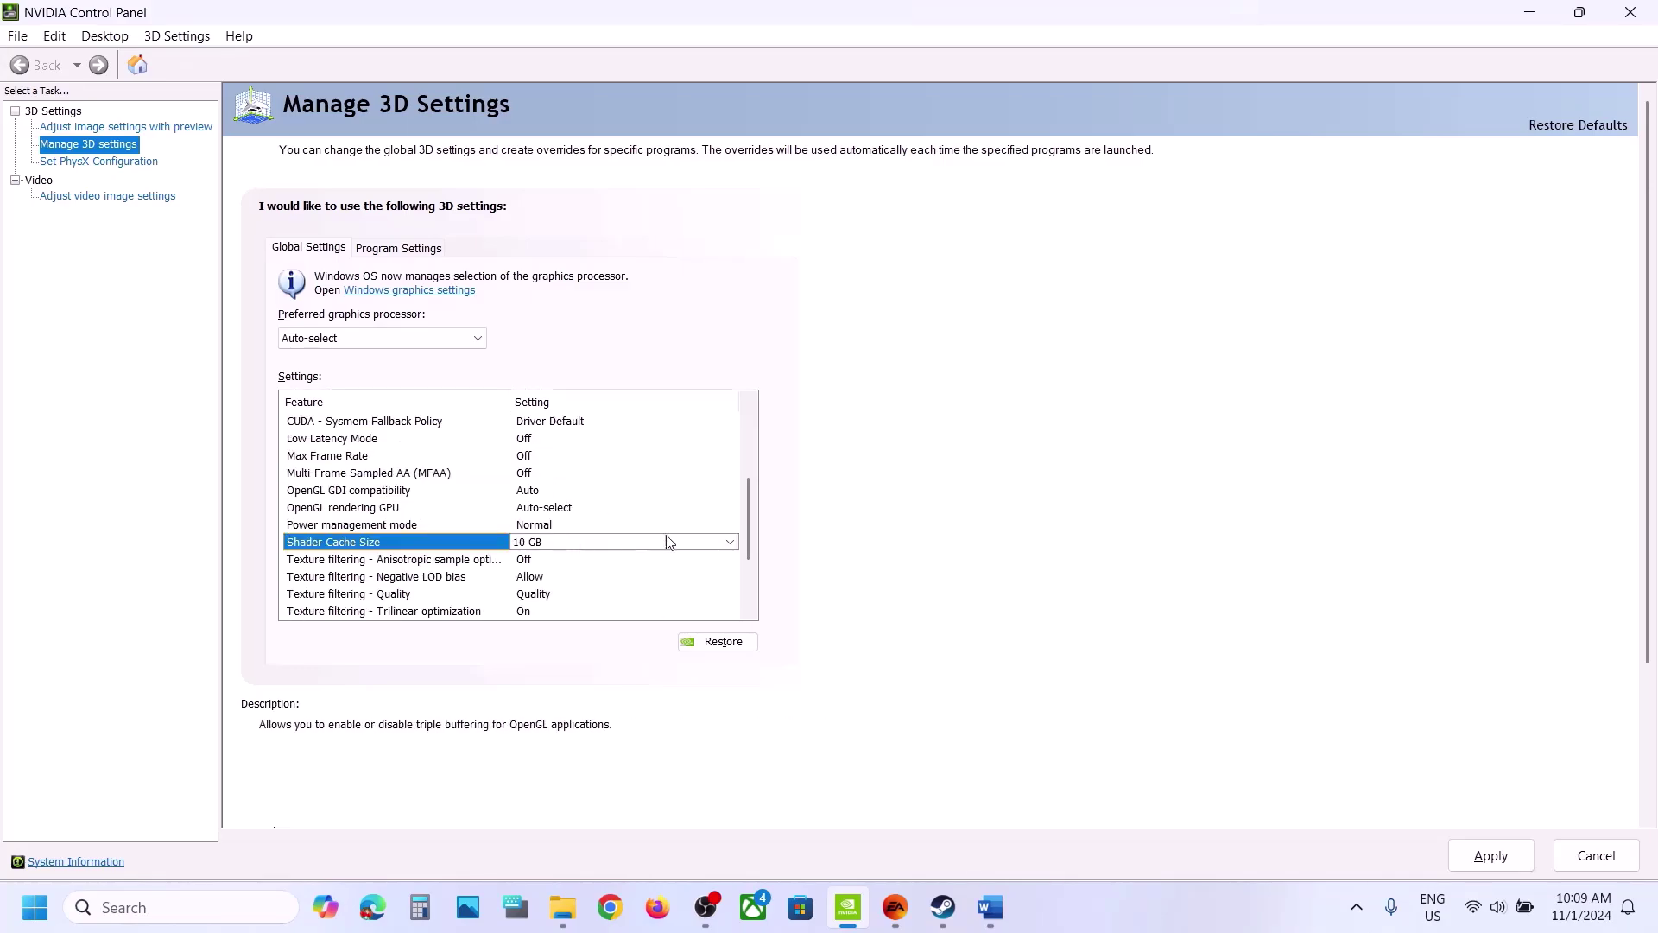
click(727, 543)
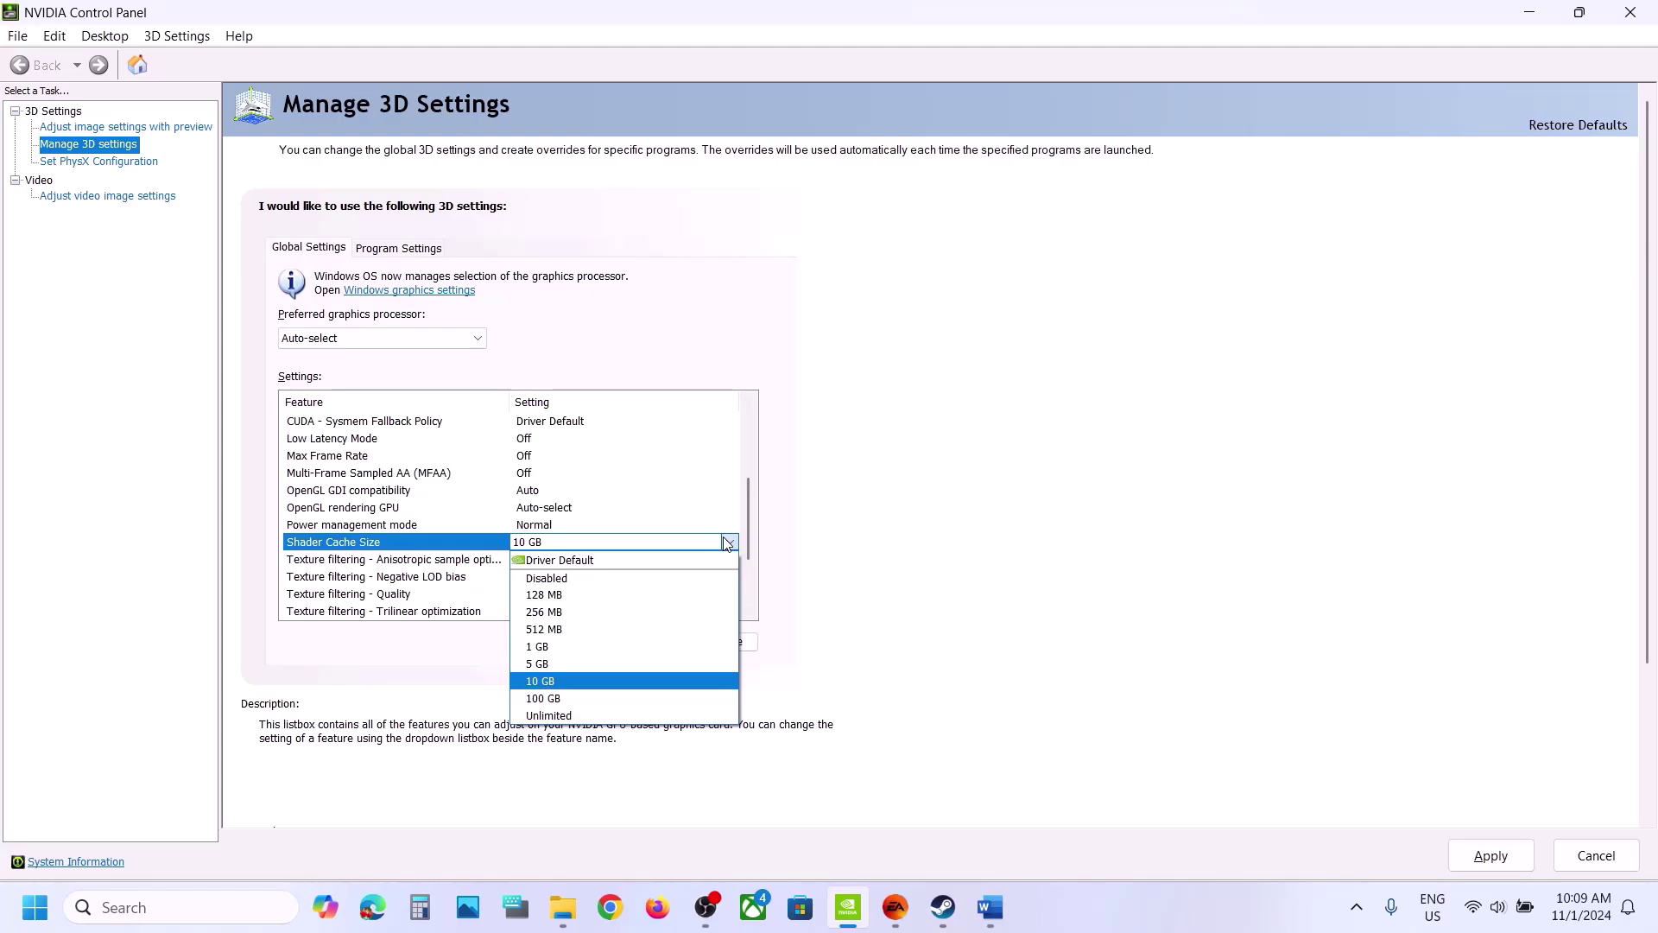
click(553, 698)
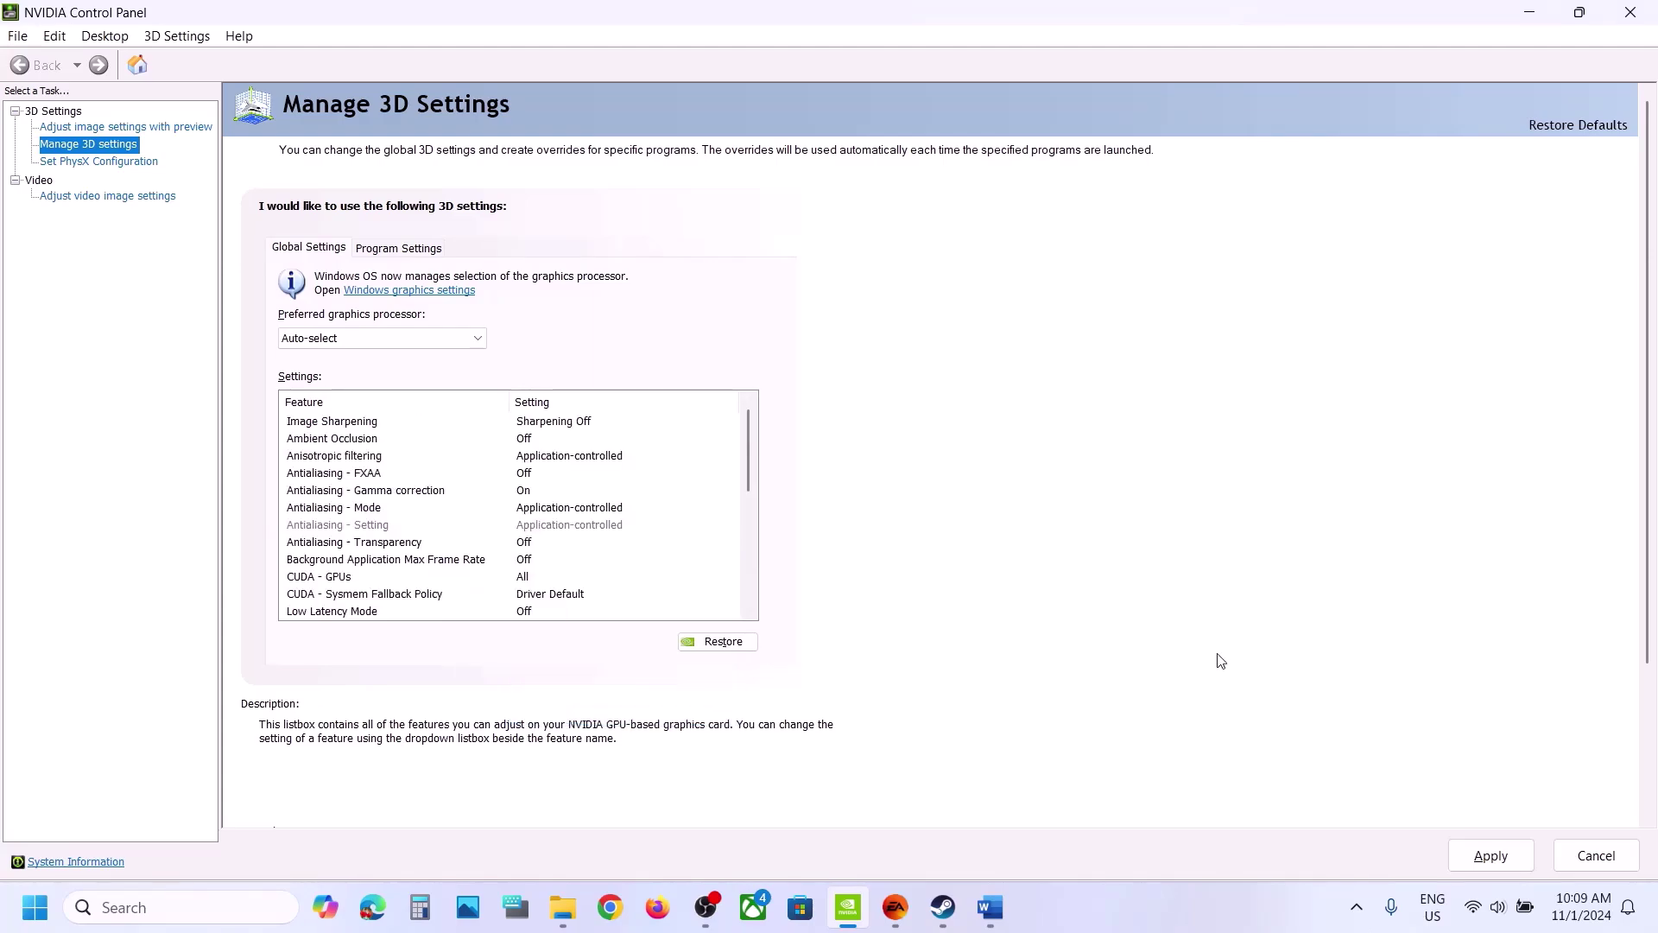
click(1491, 856)
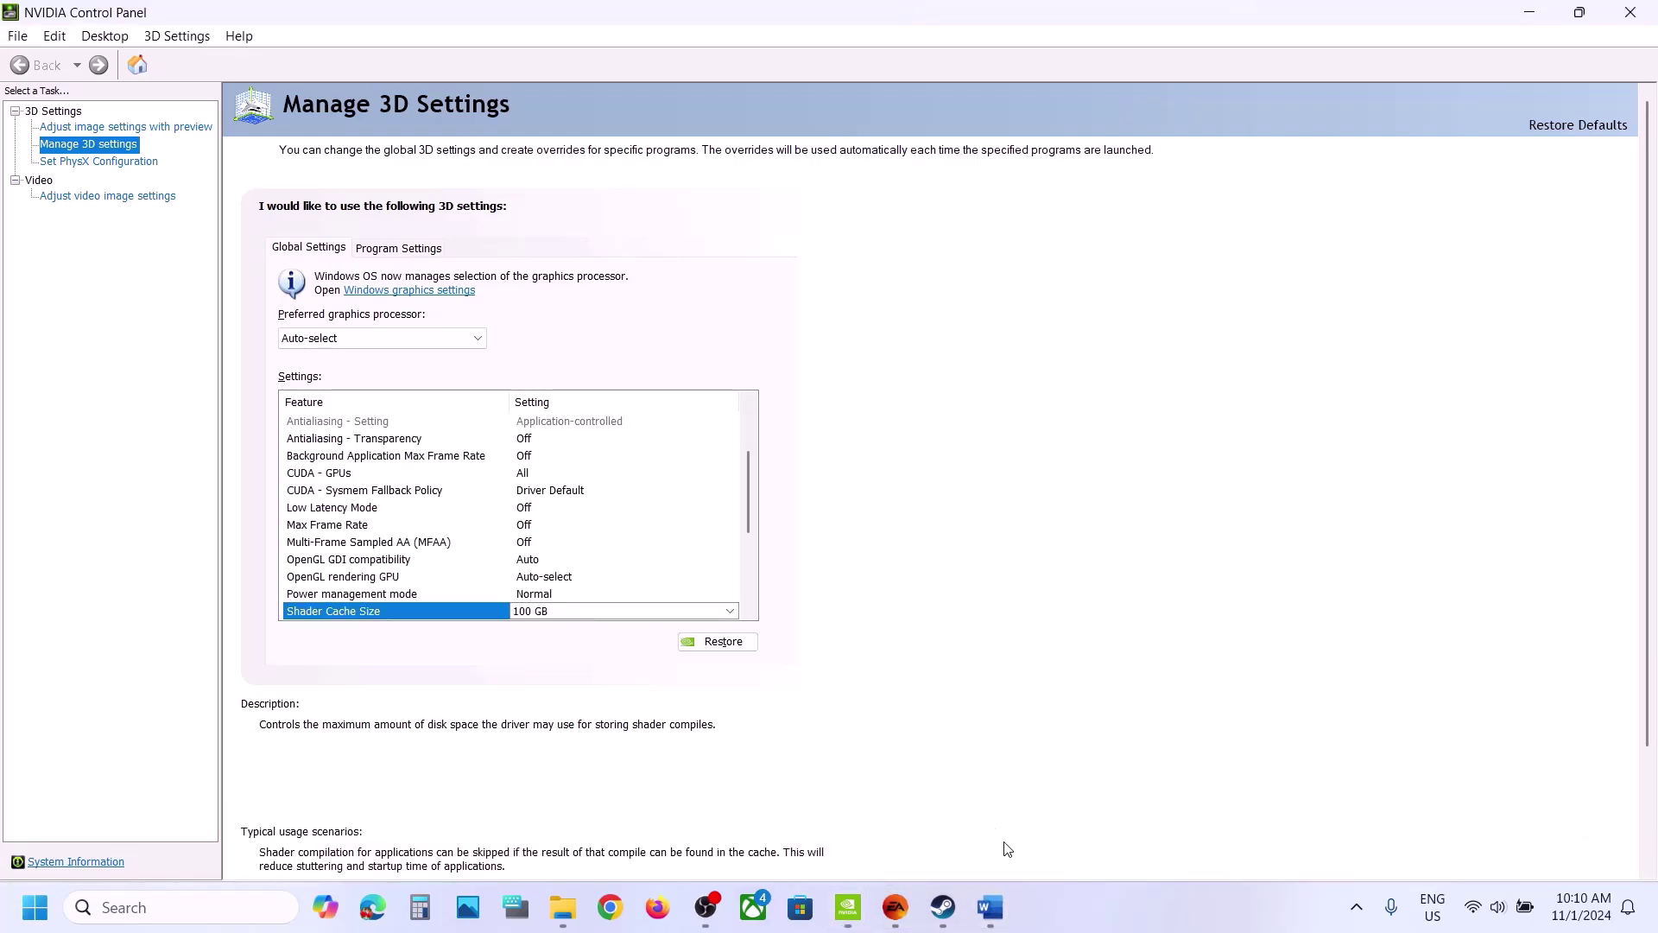
- Switch to the Word notes to read Step 5 about updating the system BIOS, and check the laptop's battery charge
click(991, 919)
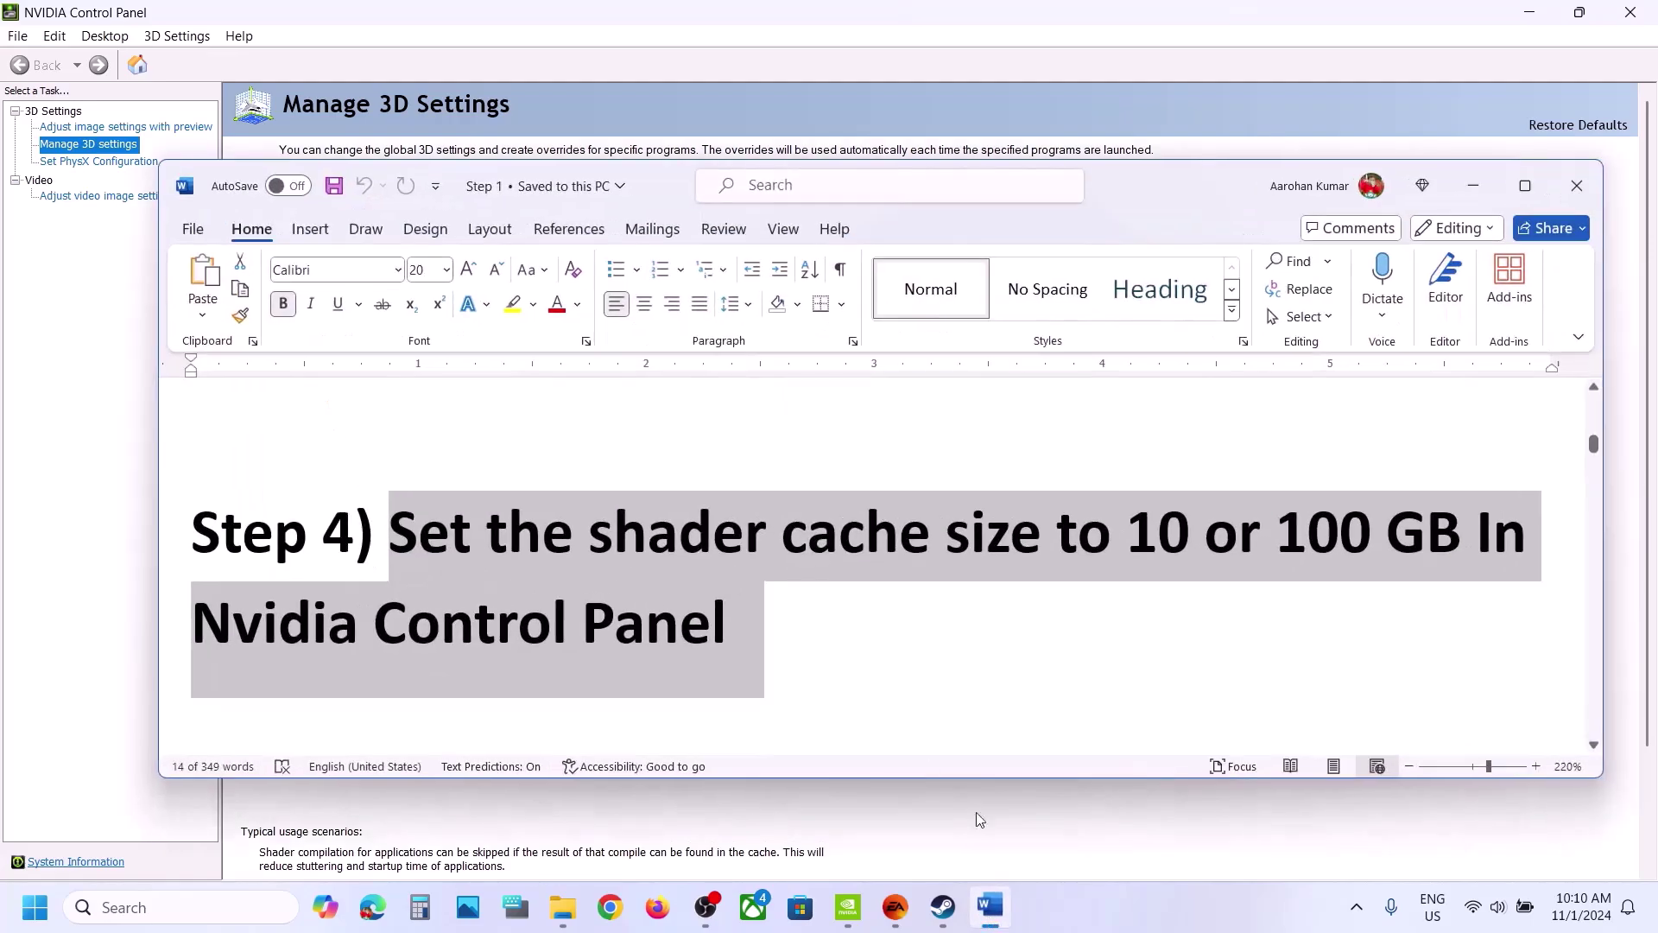
scroll(831, 695, down, 3)
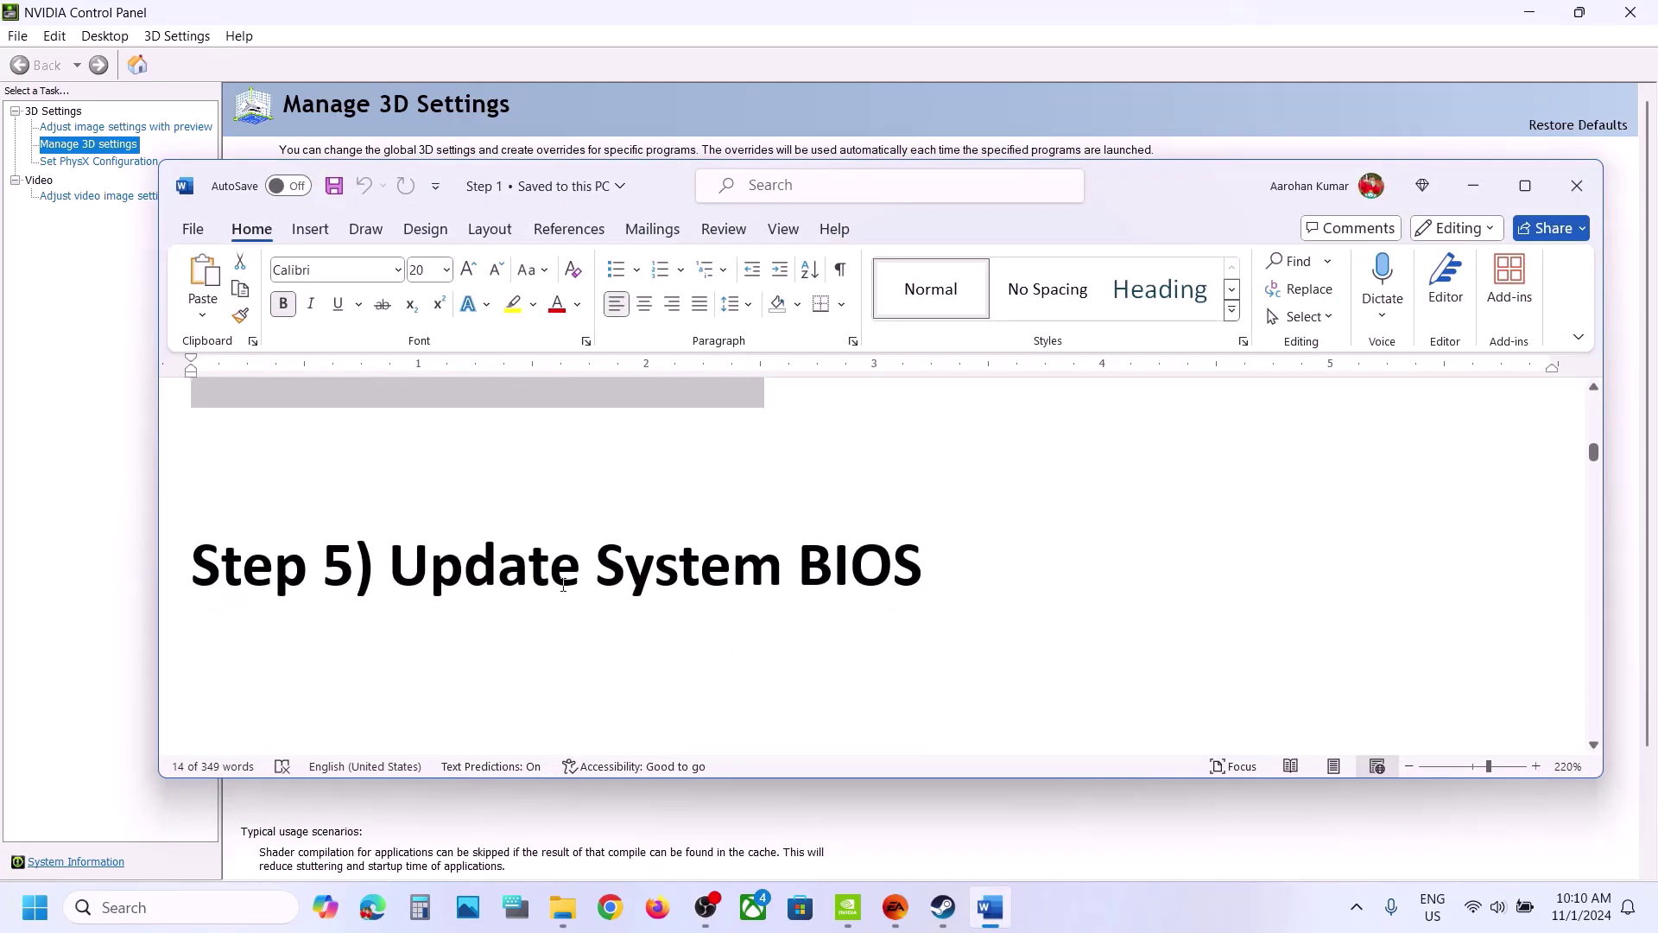
drag(408, 571, 957, 562)
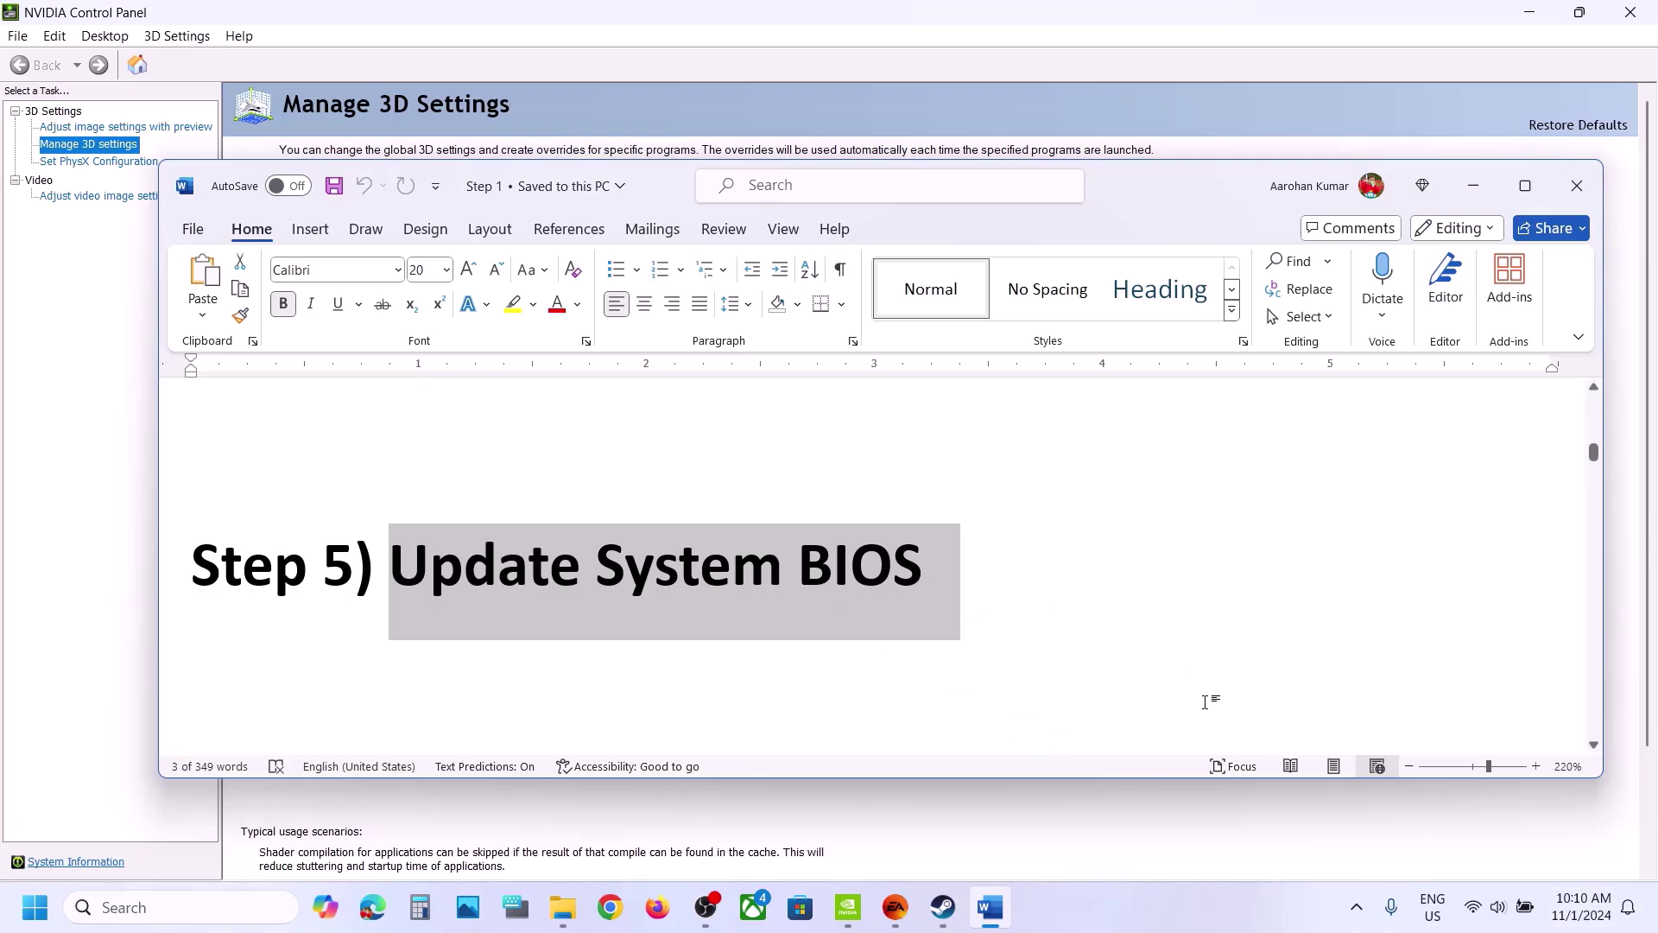
click(1524, 914)
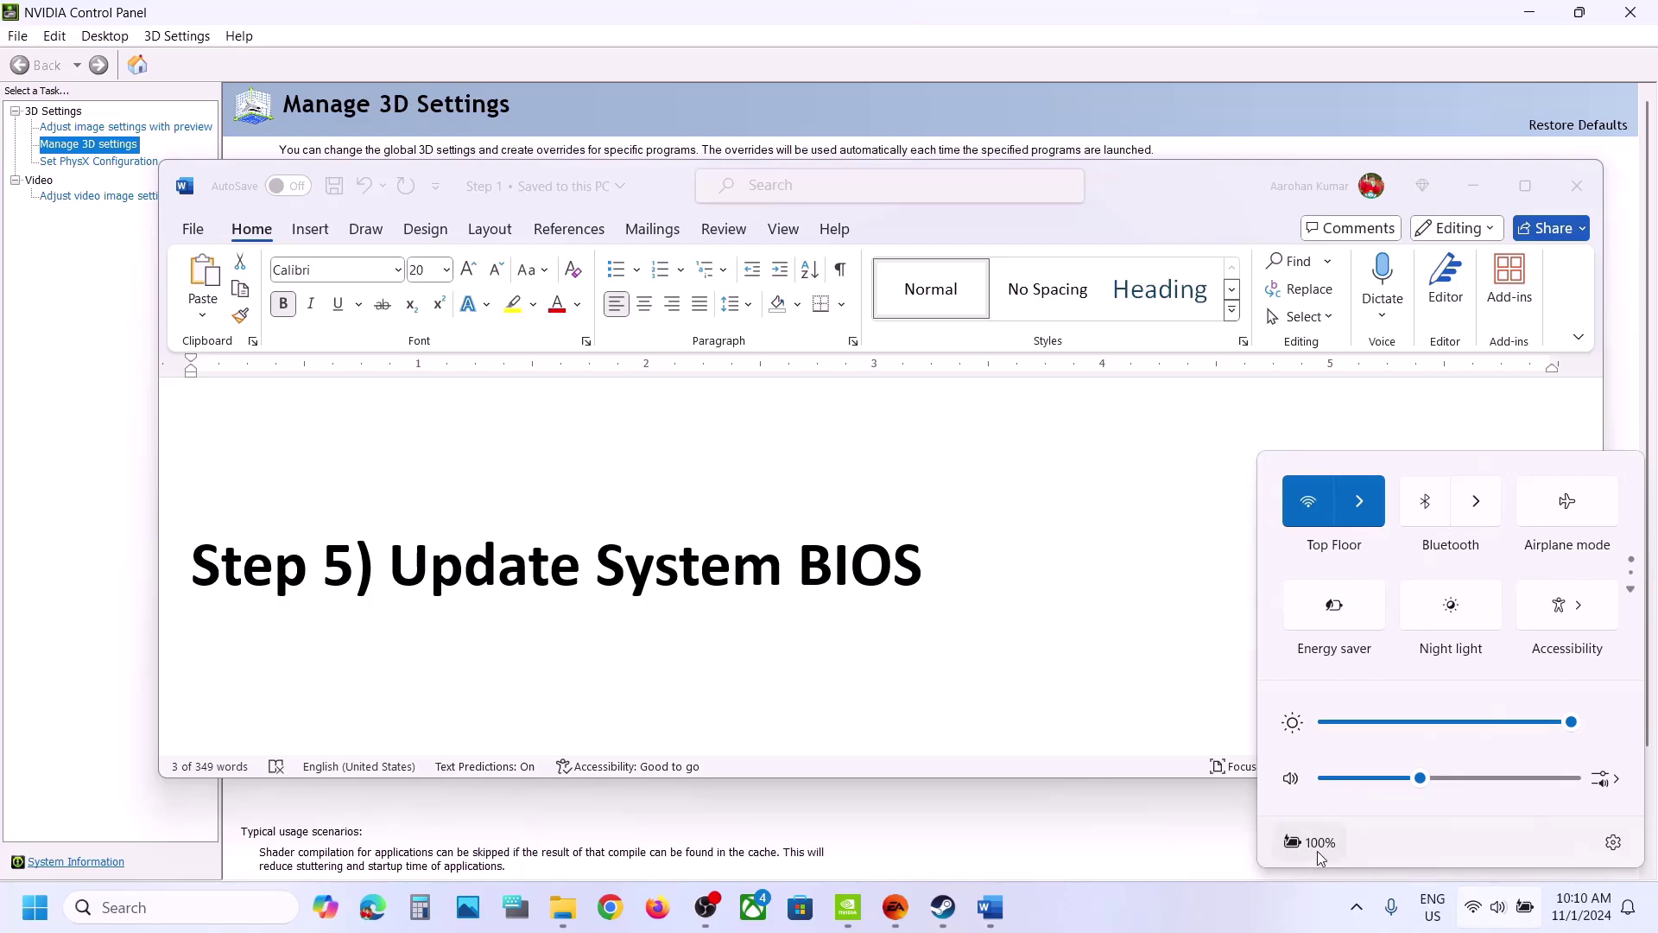
mouse_move(1306, 850)
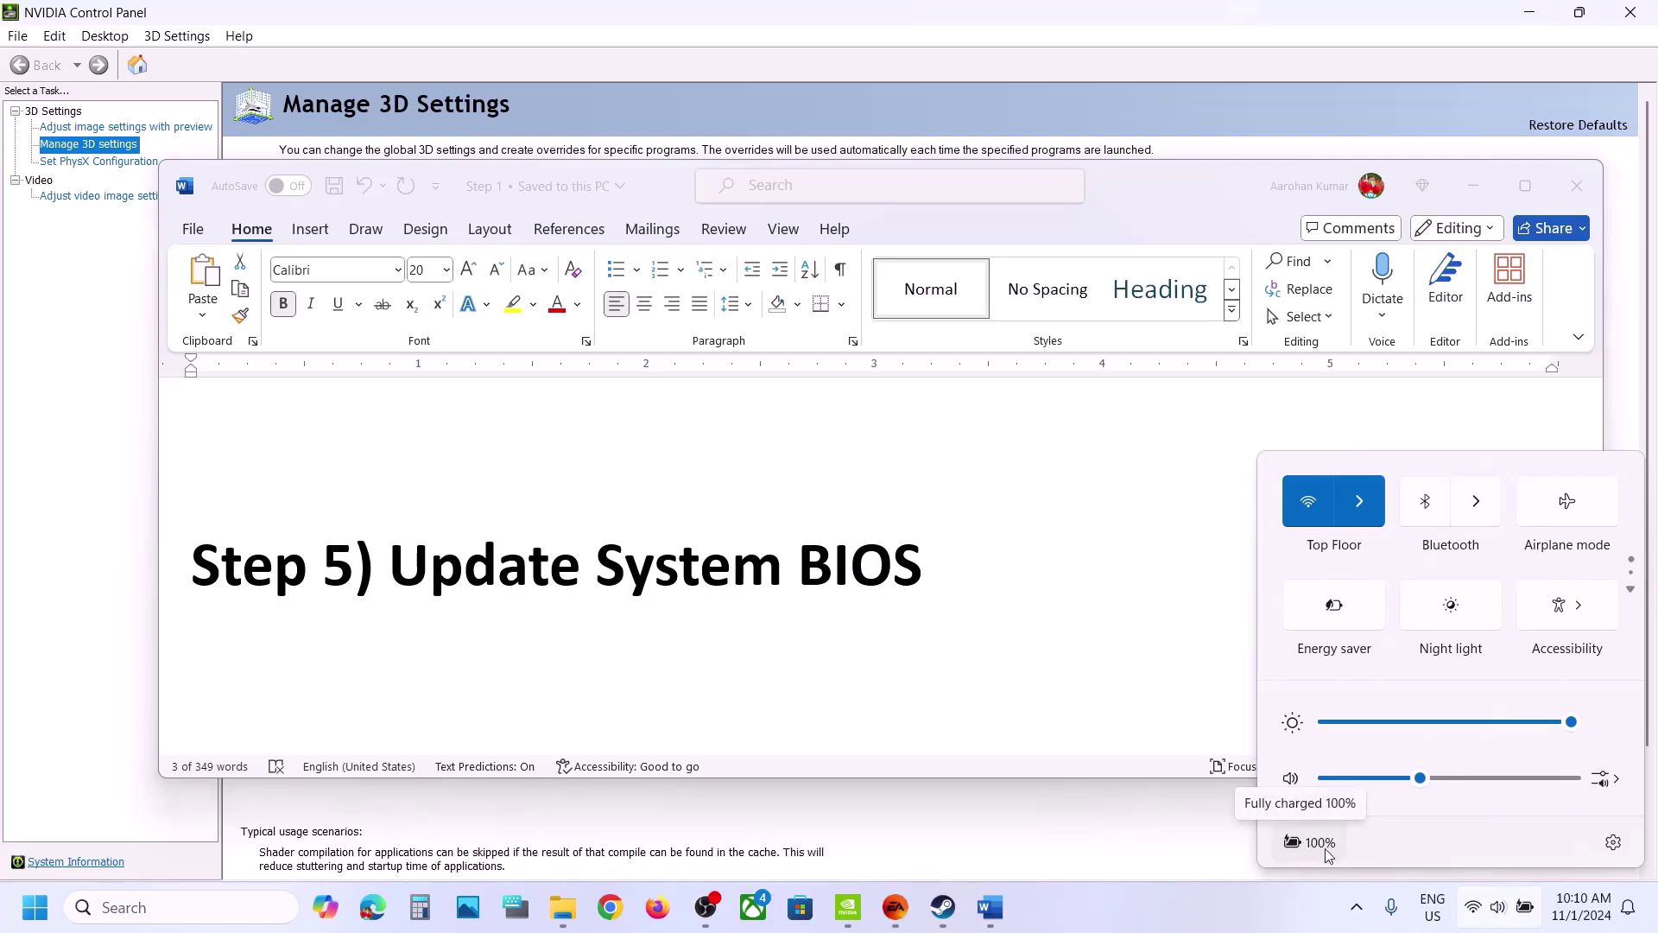
- Read Step 5 about updating the BIOS and Step 6 about enabling NVIDIA debug mode in the Word notes
drag(390, 565, 921, 558)
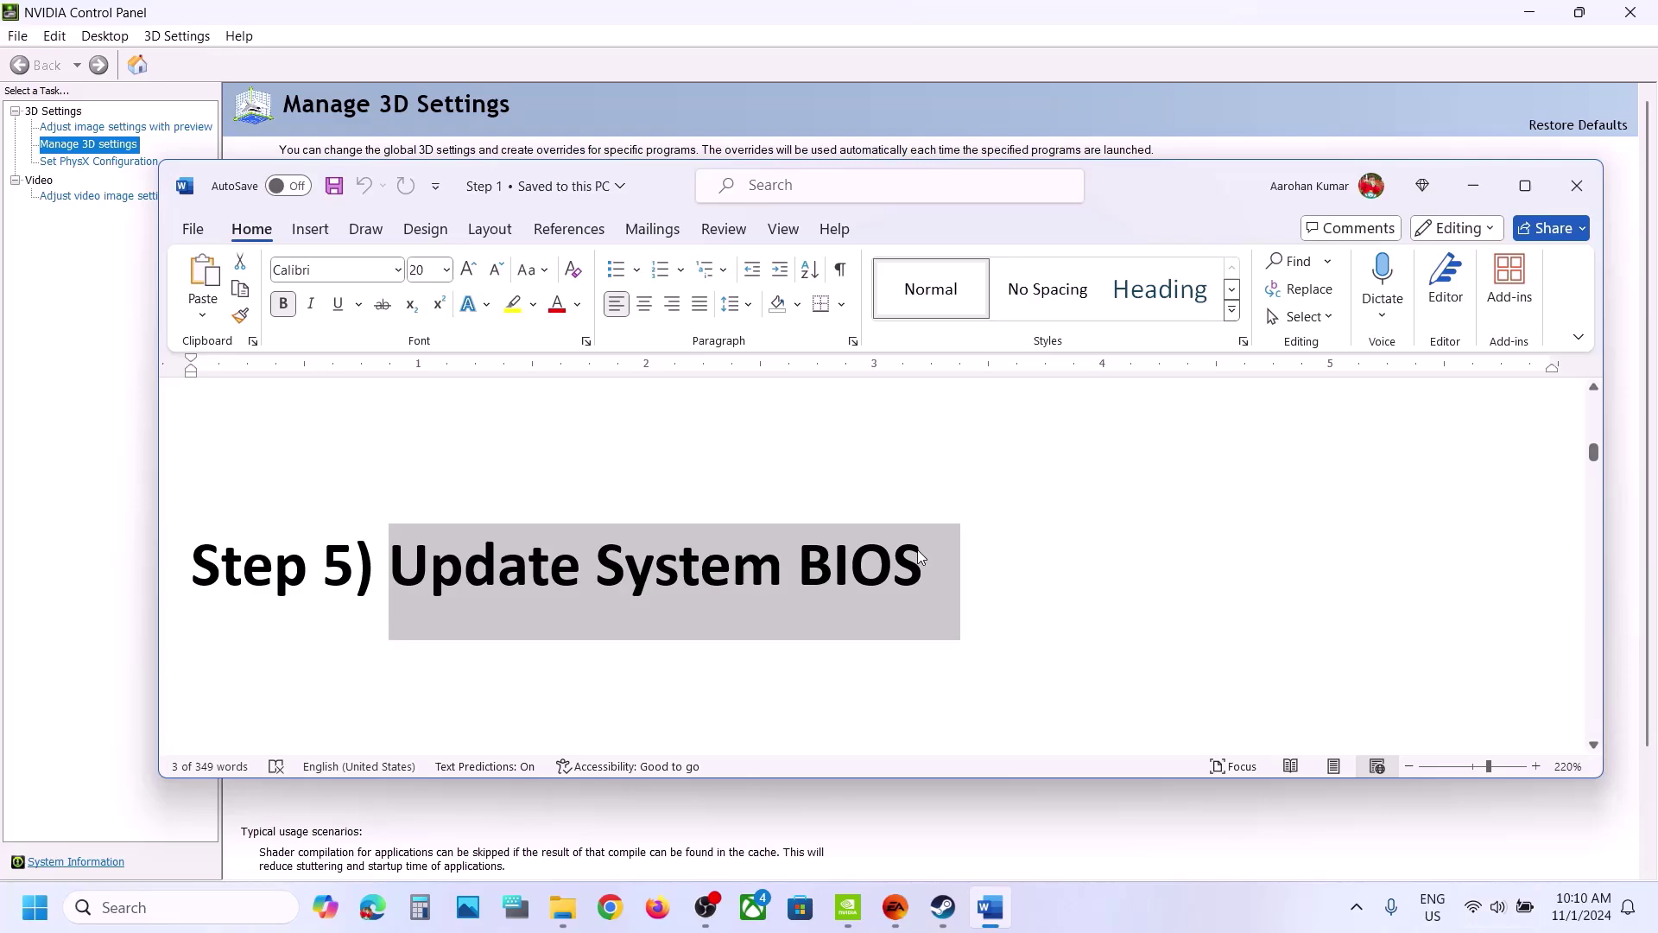
scroll(921, 557, down, 3)
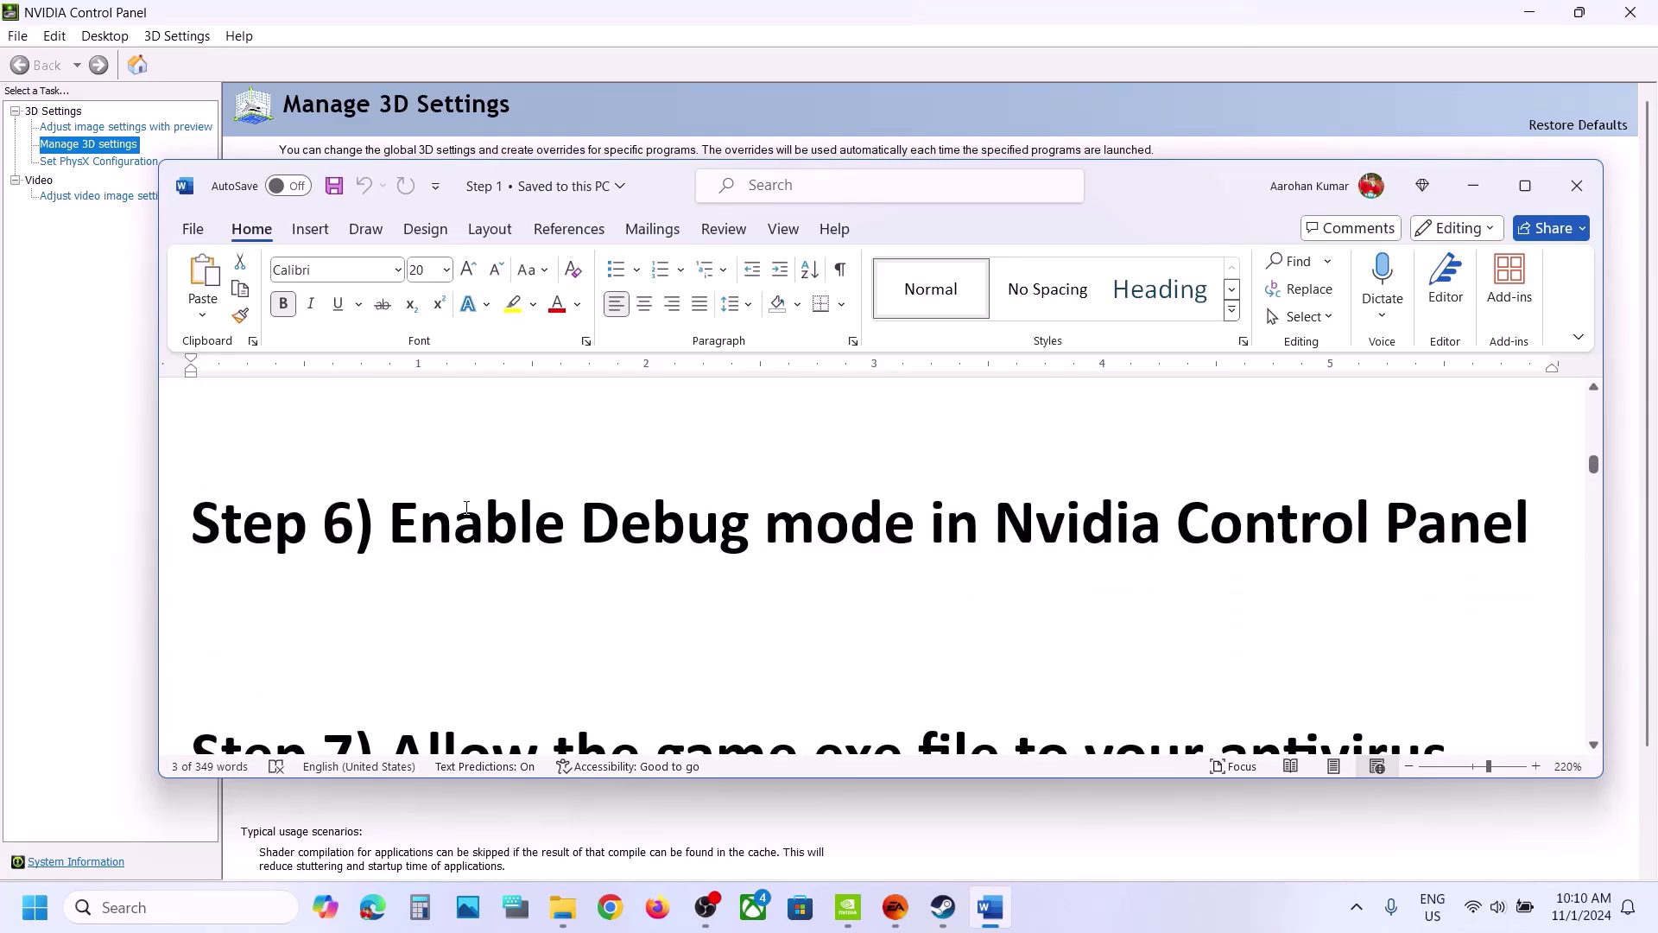
drag(466, 508, 1378, 529)
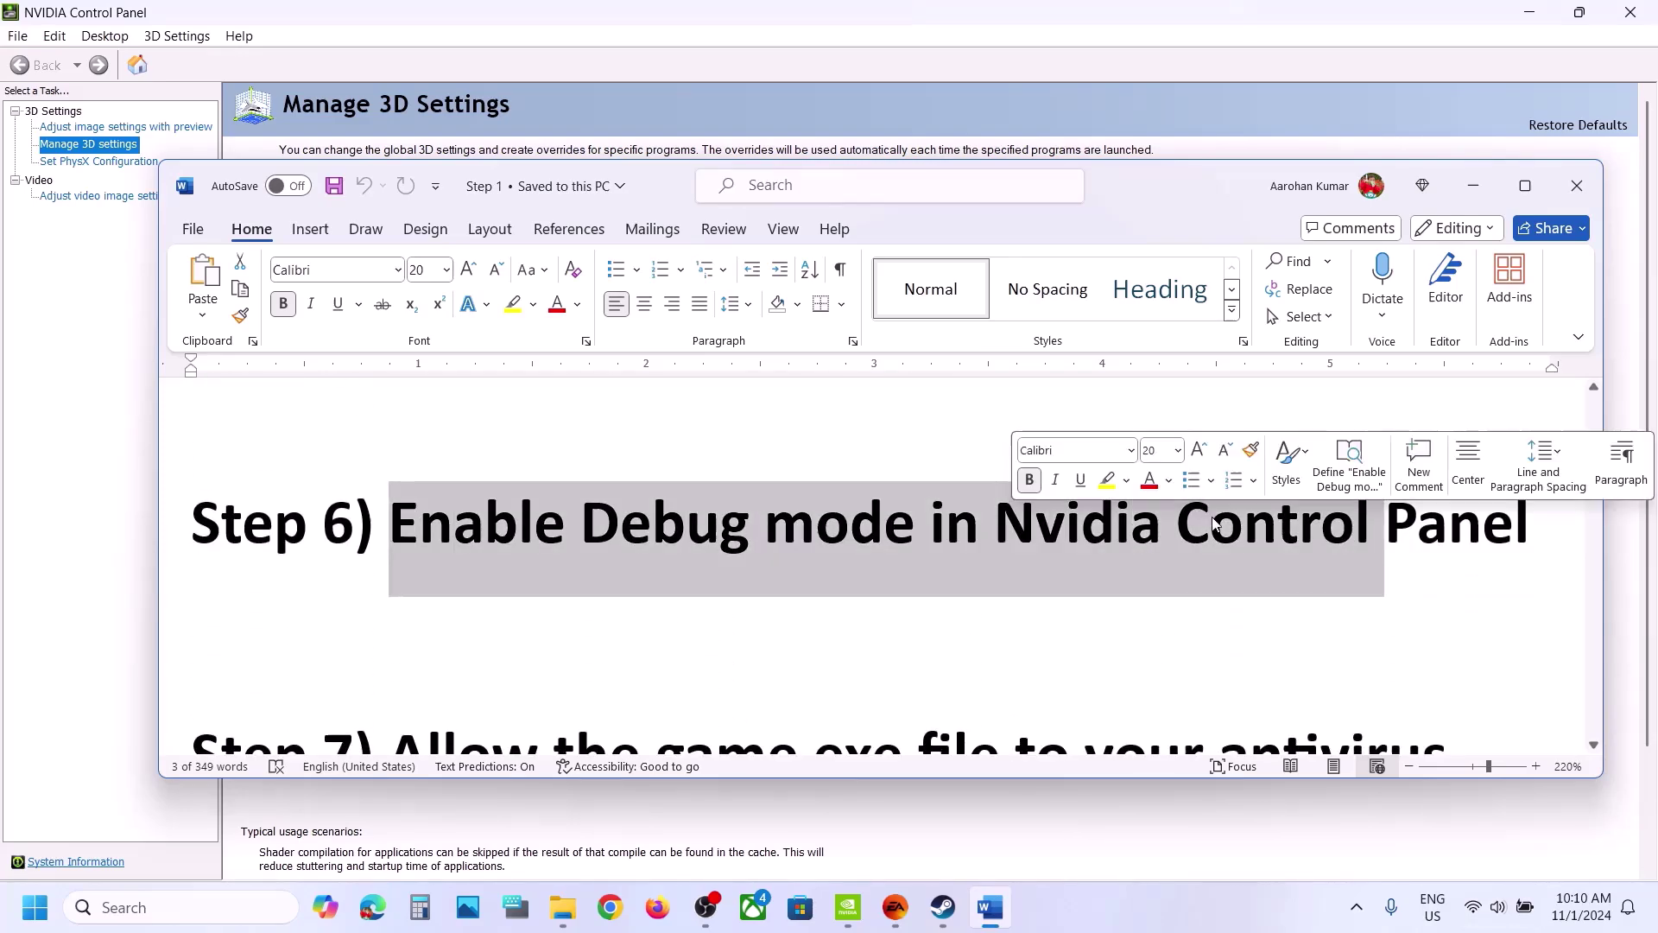
- Switch to NVIDIA Control Panel, enable Debug Mode, check that it is active, and close the program
click(705, 37)
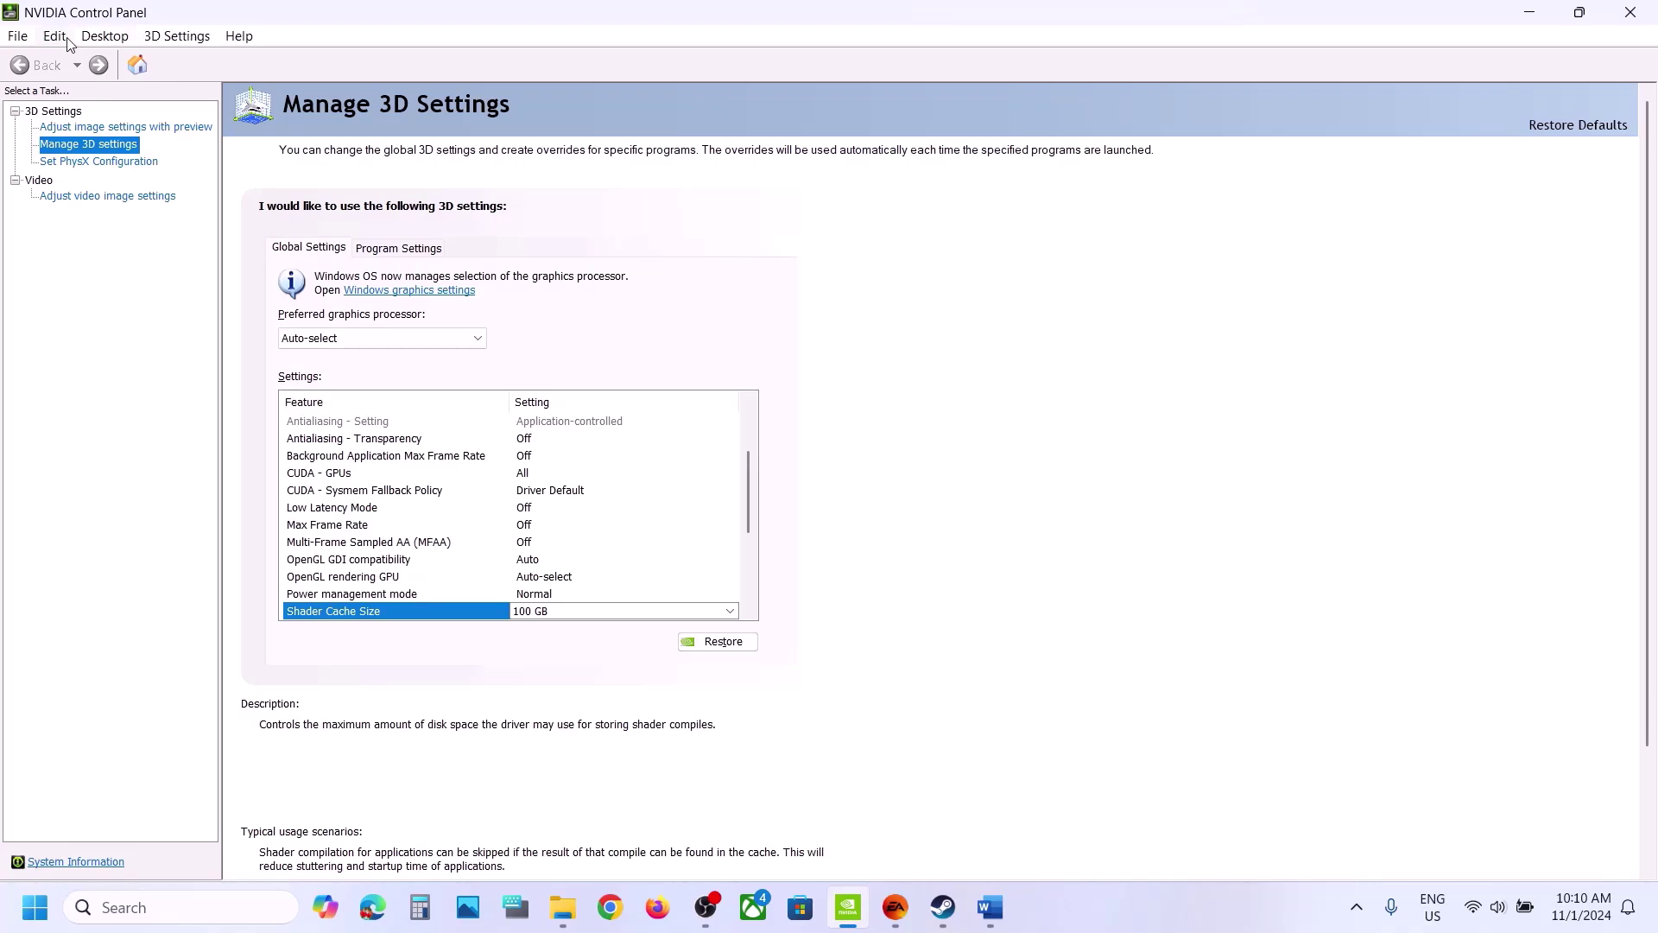
click(240, 37)
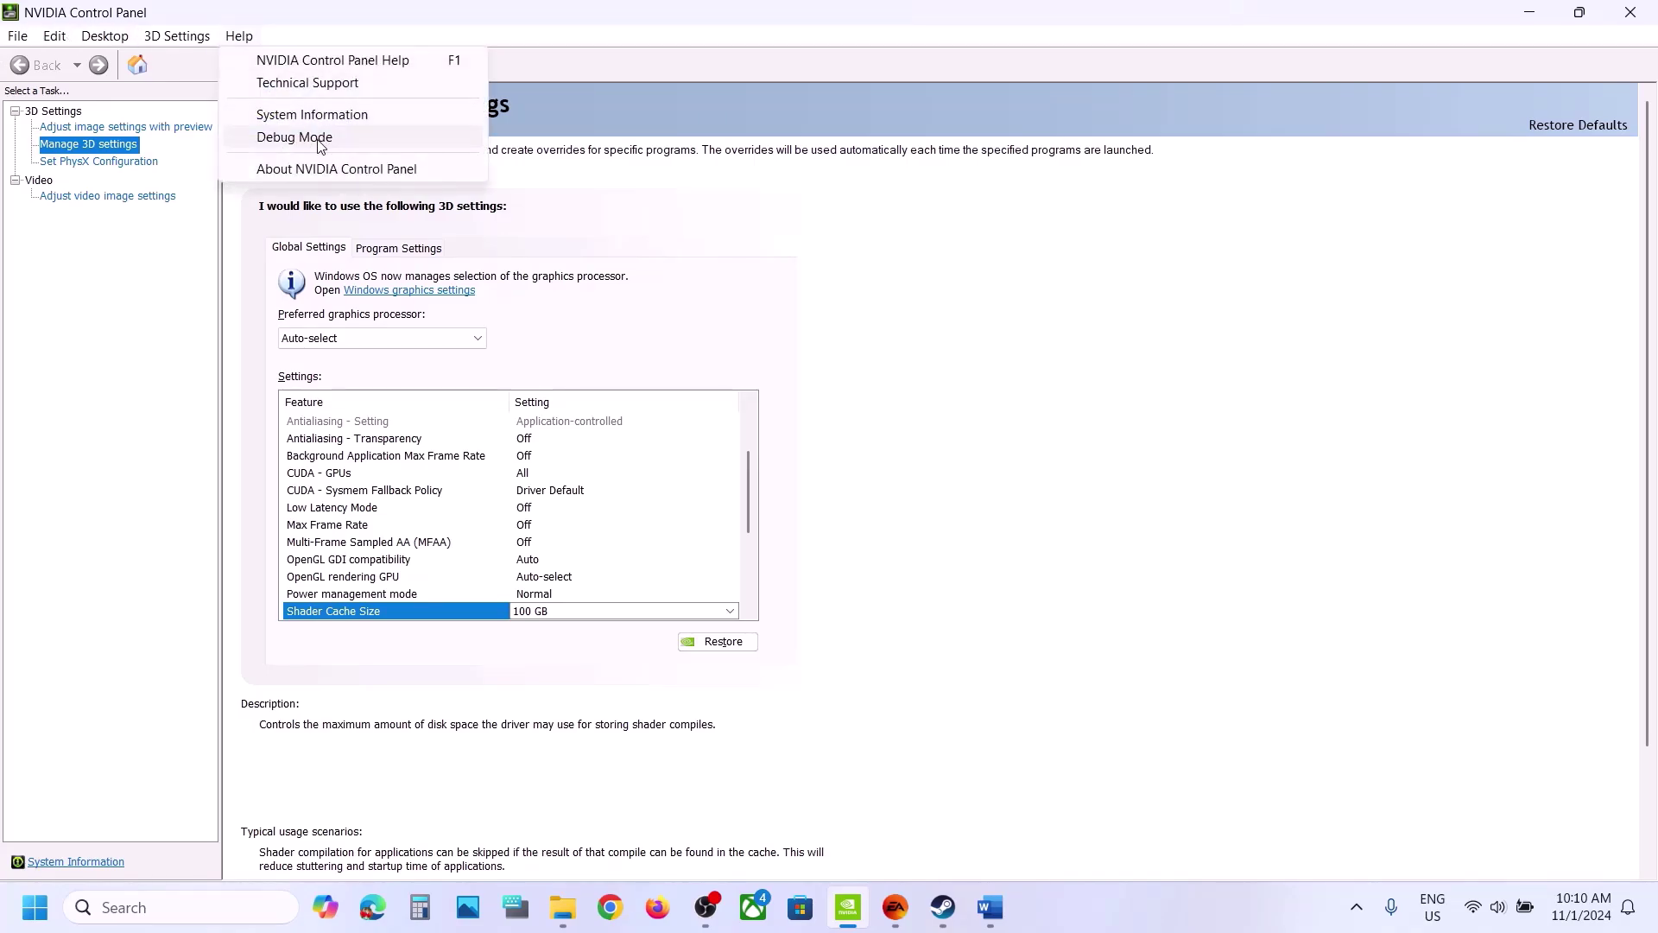
click(320, 139)
click(235, 37)
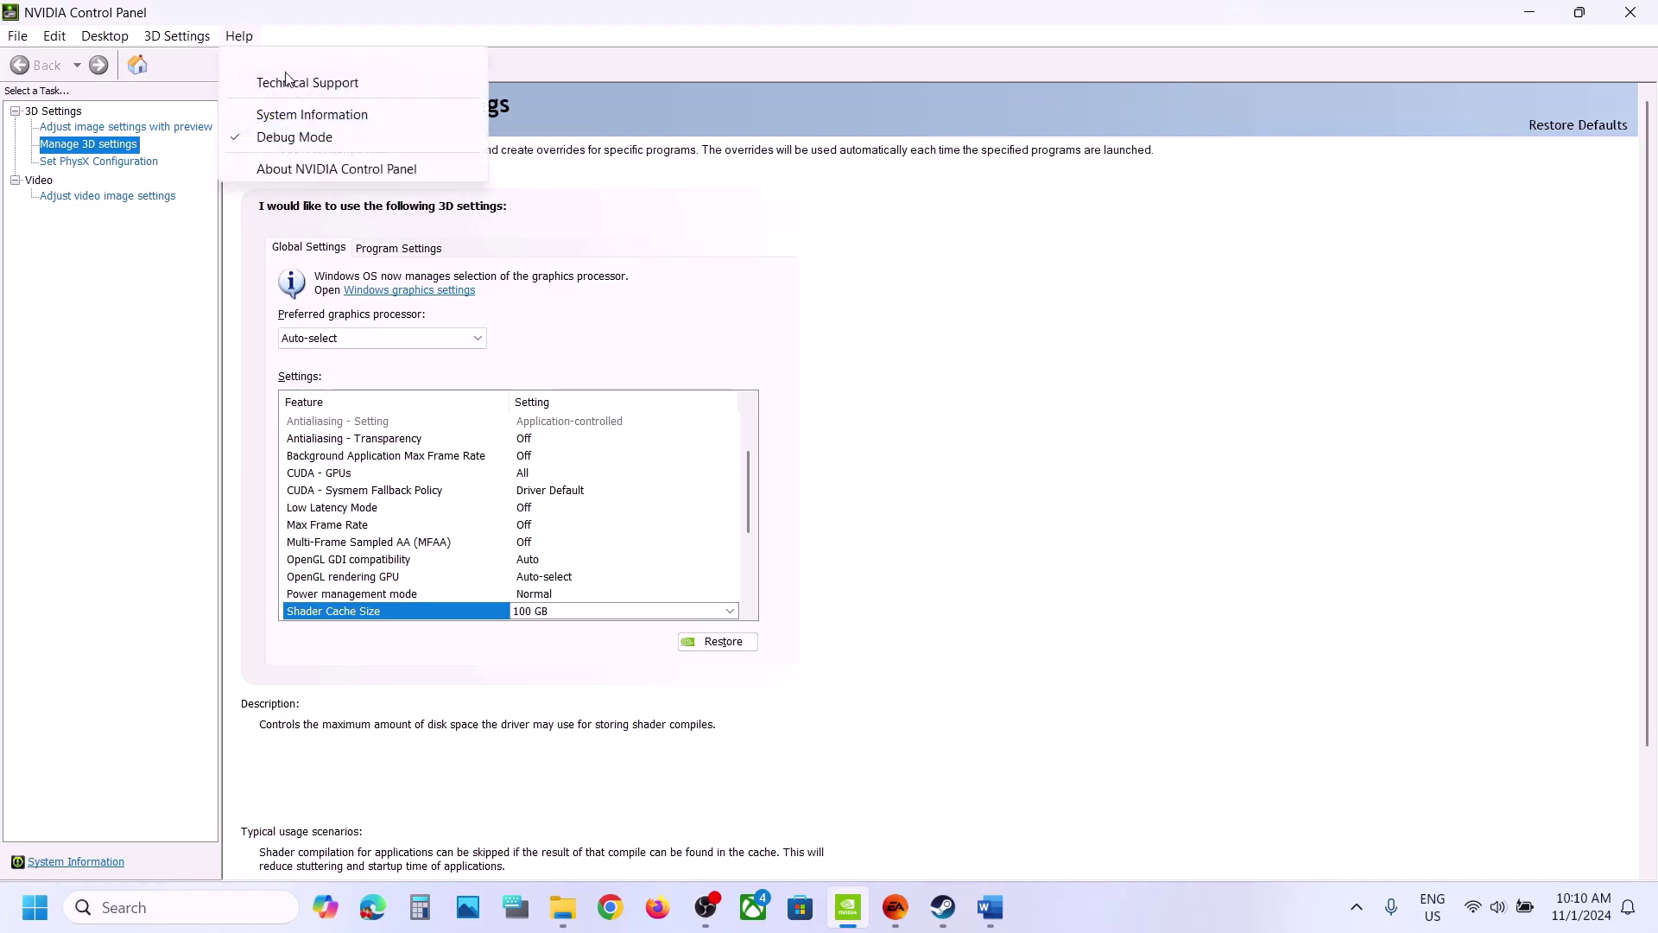
click(999, 52)
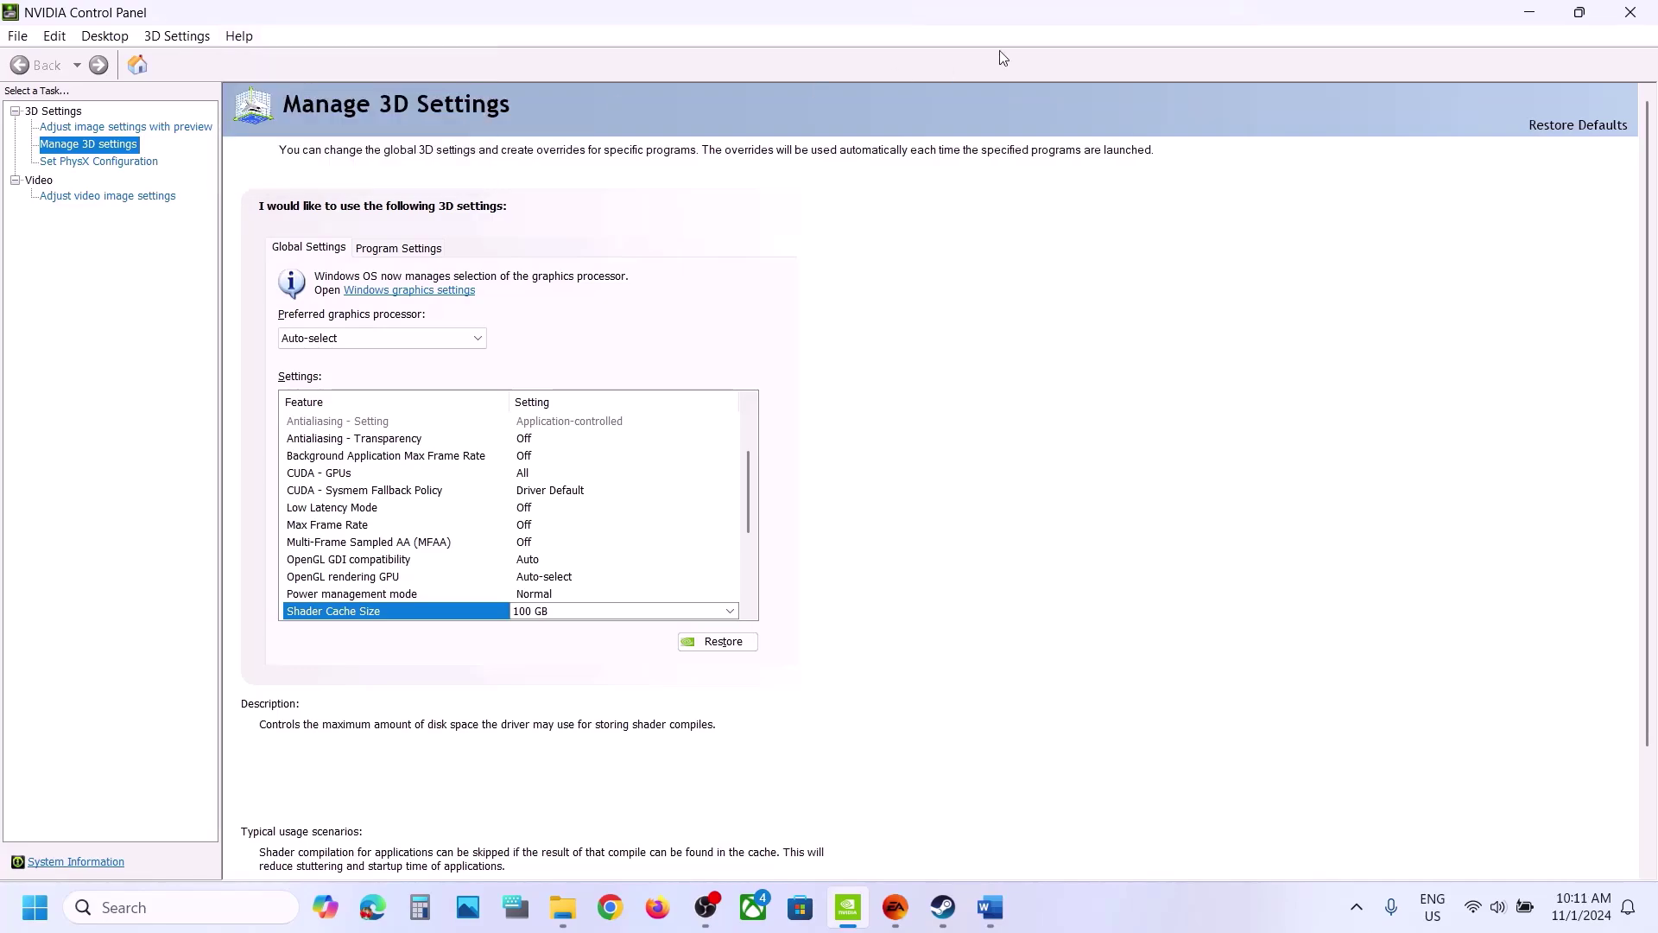
click(1631, 12)
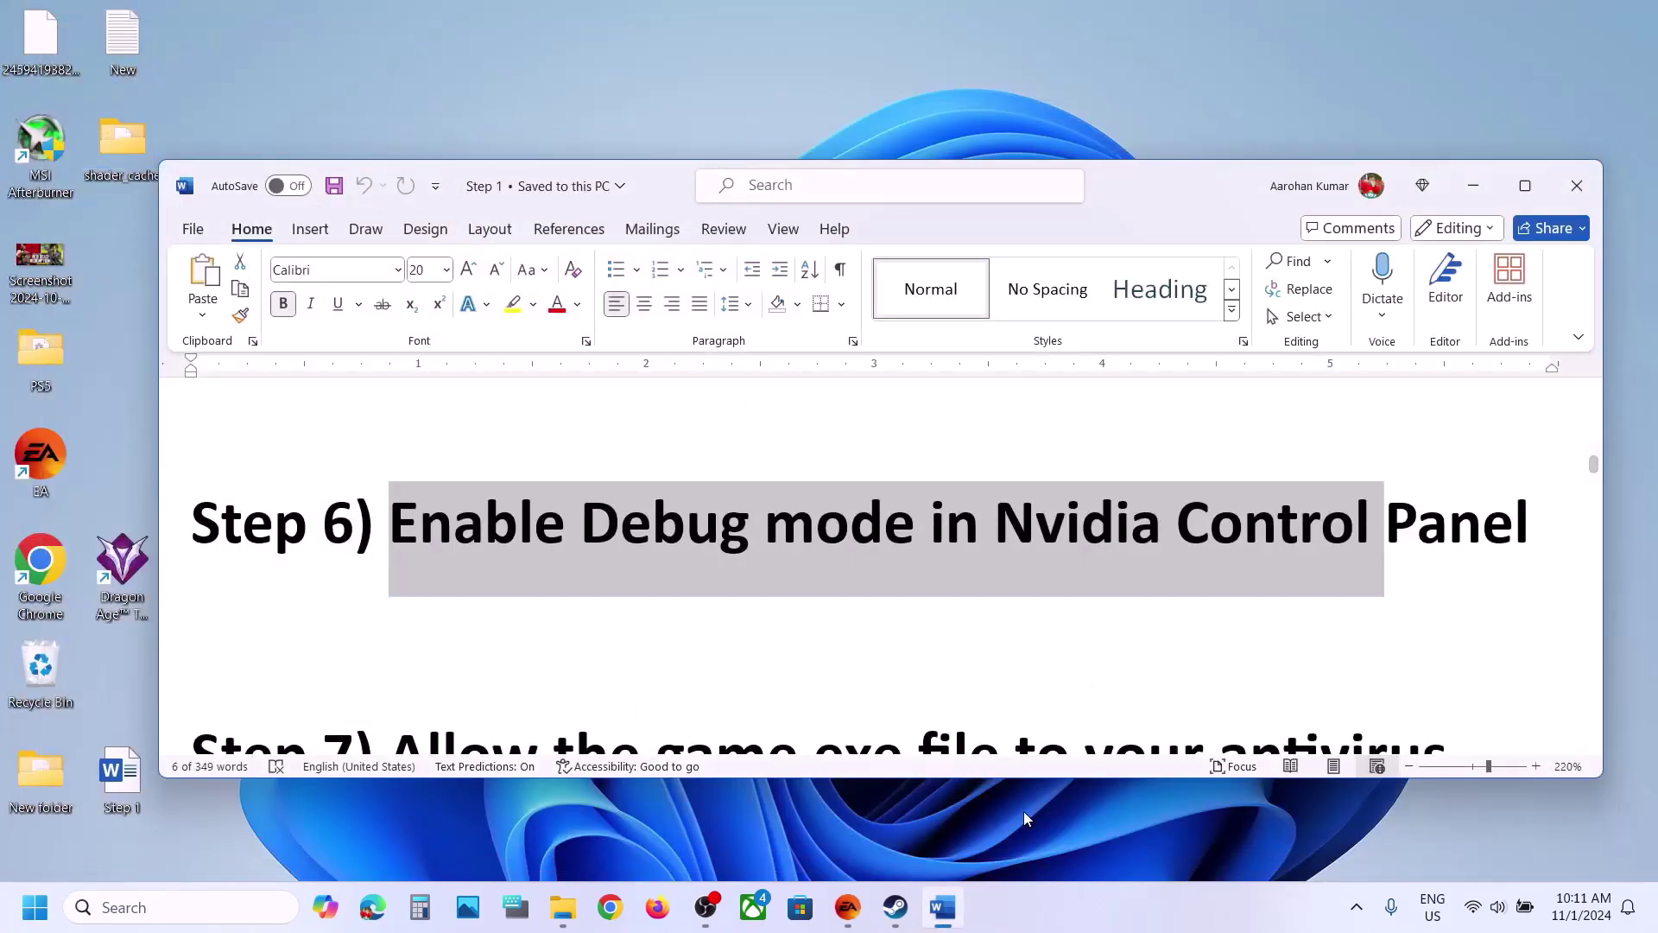
- Read Step 7 in the Word notes about allowing the game's exe file through antivirus and firewall, with the document maximized
scroll(909, 620, down, 2)
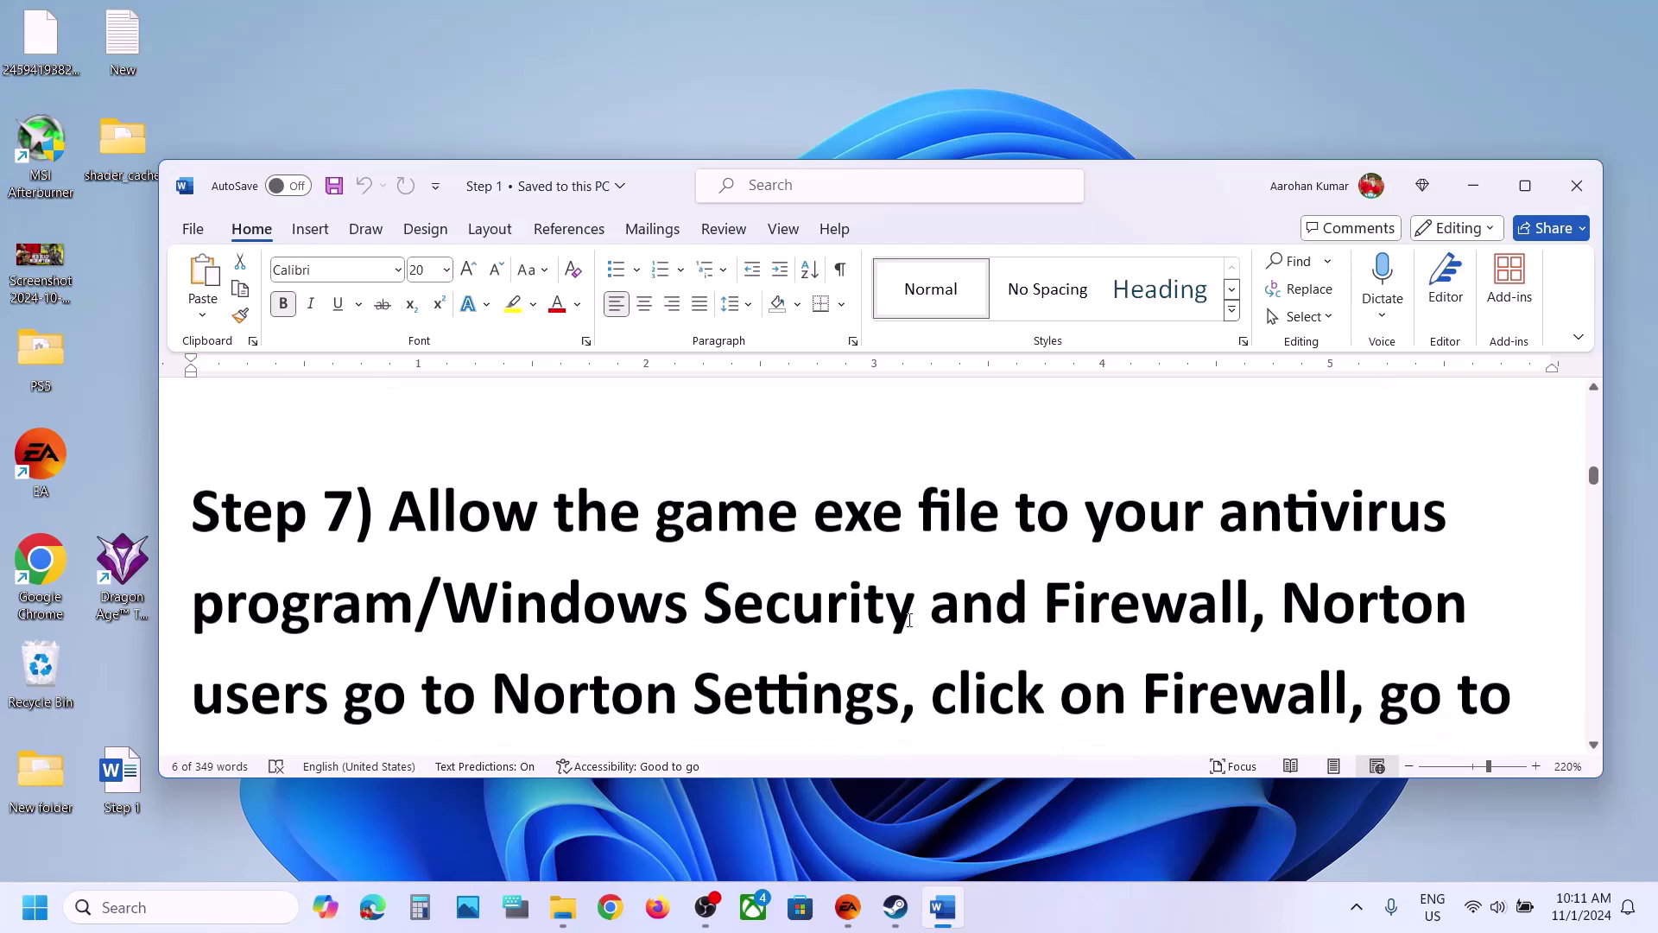
drag(386, 514, 411, 605)
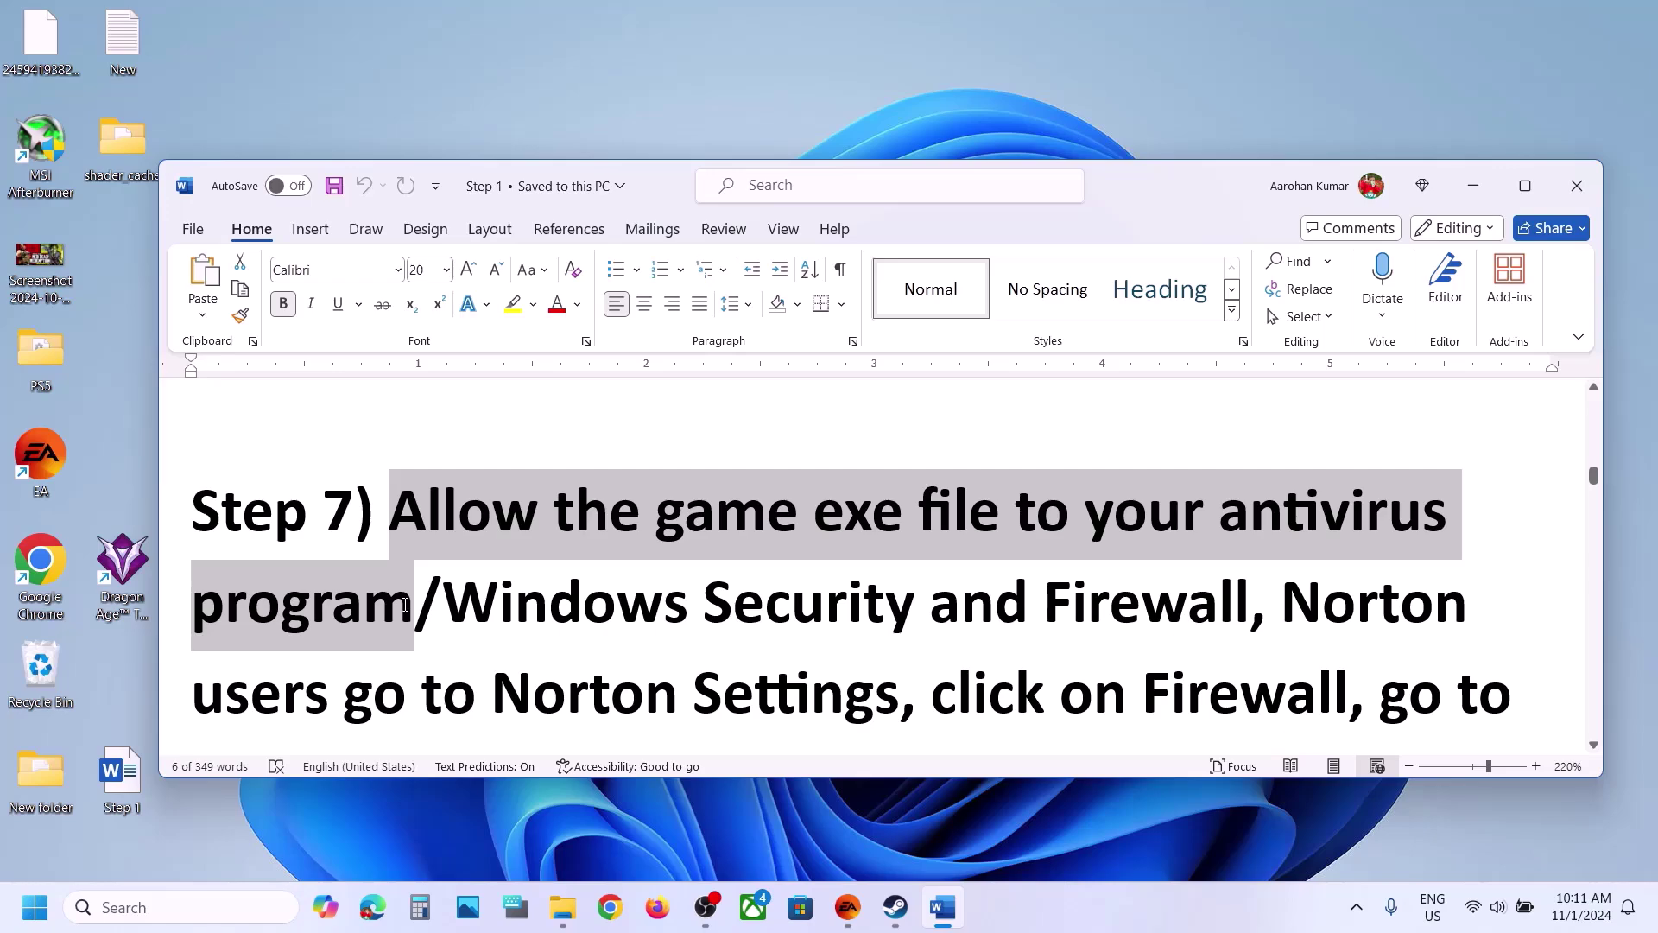
click(1524, 185)
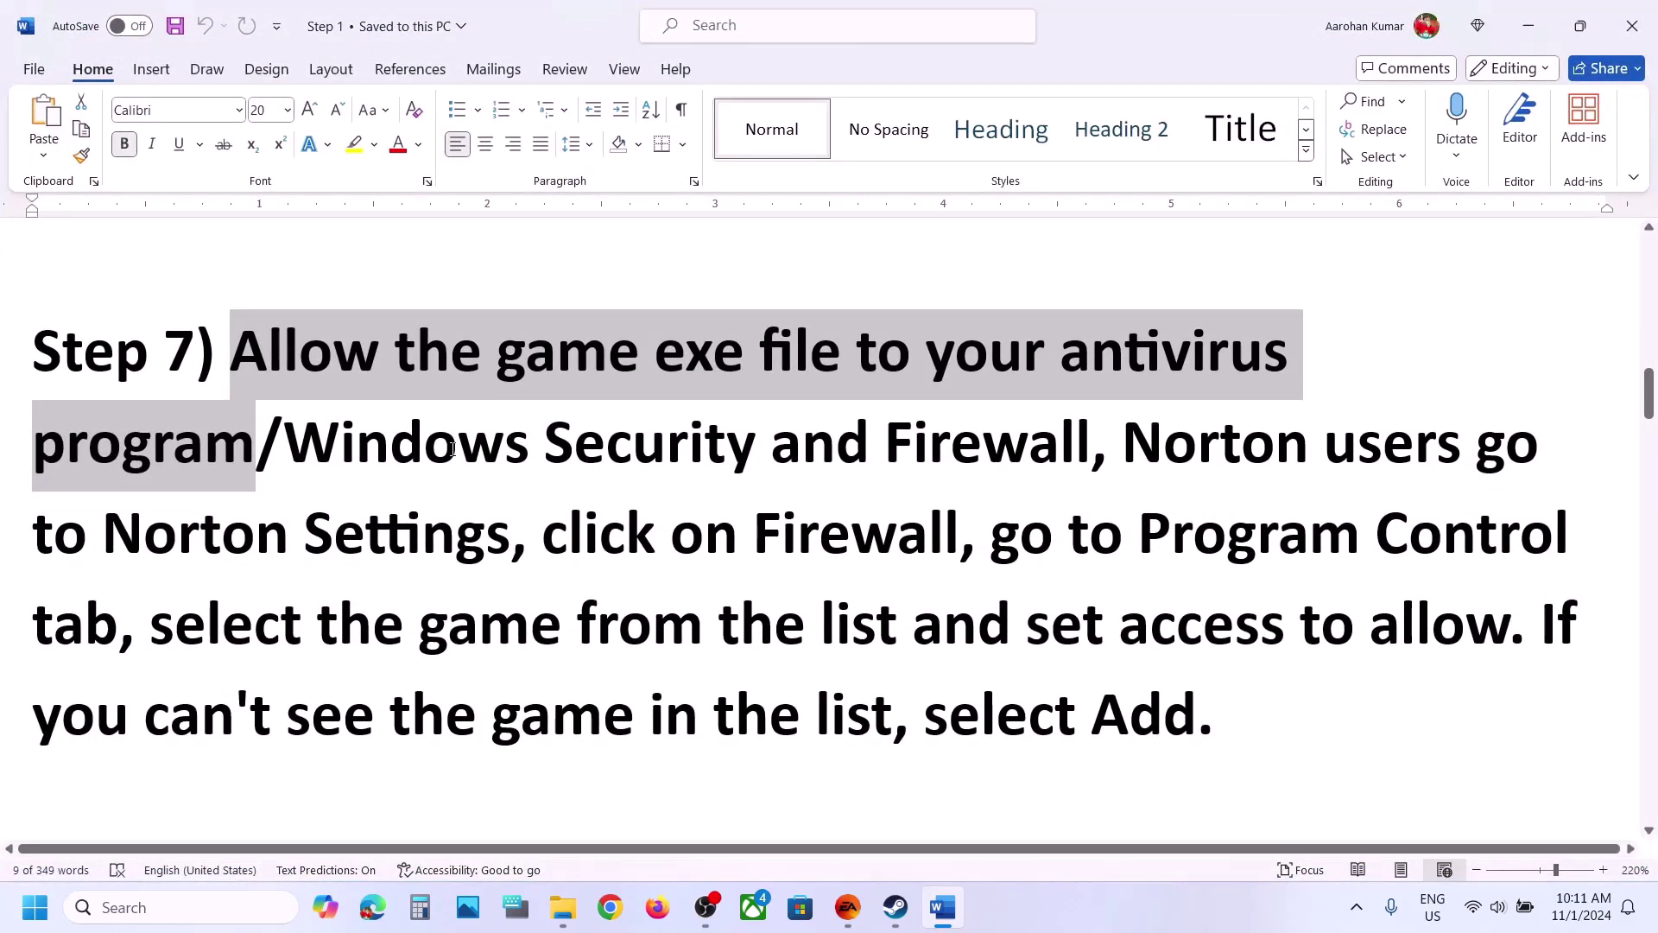
drag(298, 448, 762, 445)
- Open Windows Settings and go through Privacy & security to Windows Security's Virus & threat protection page
key(super+i)
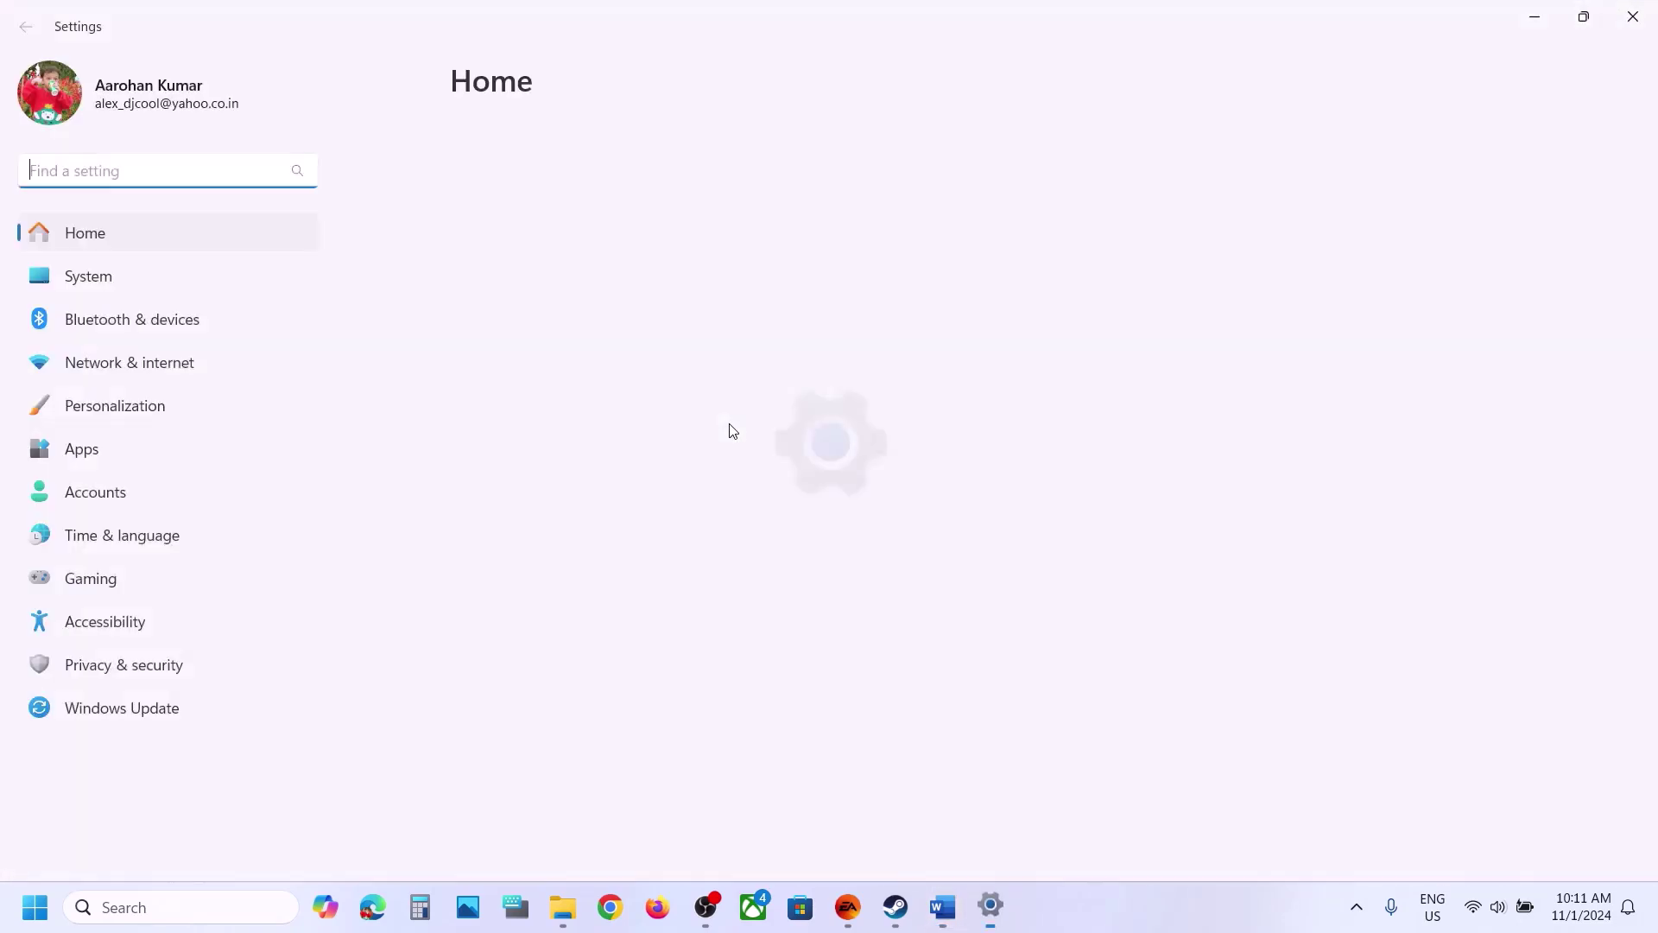
click(101, 682)
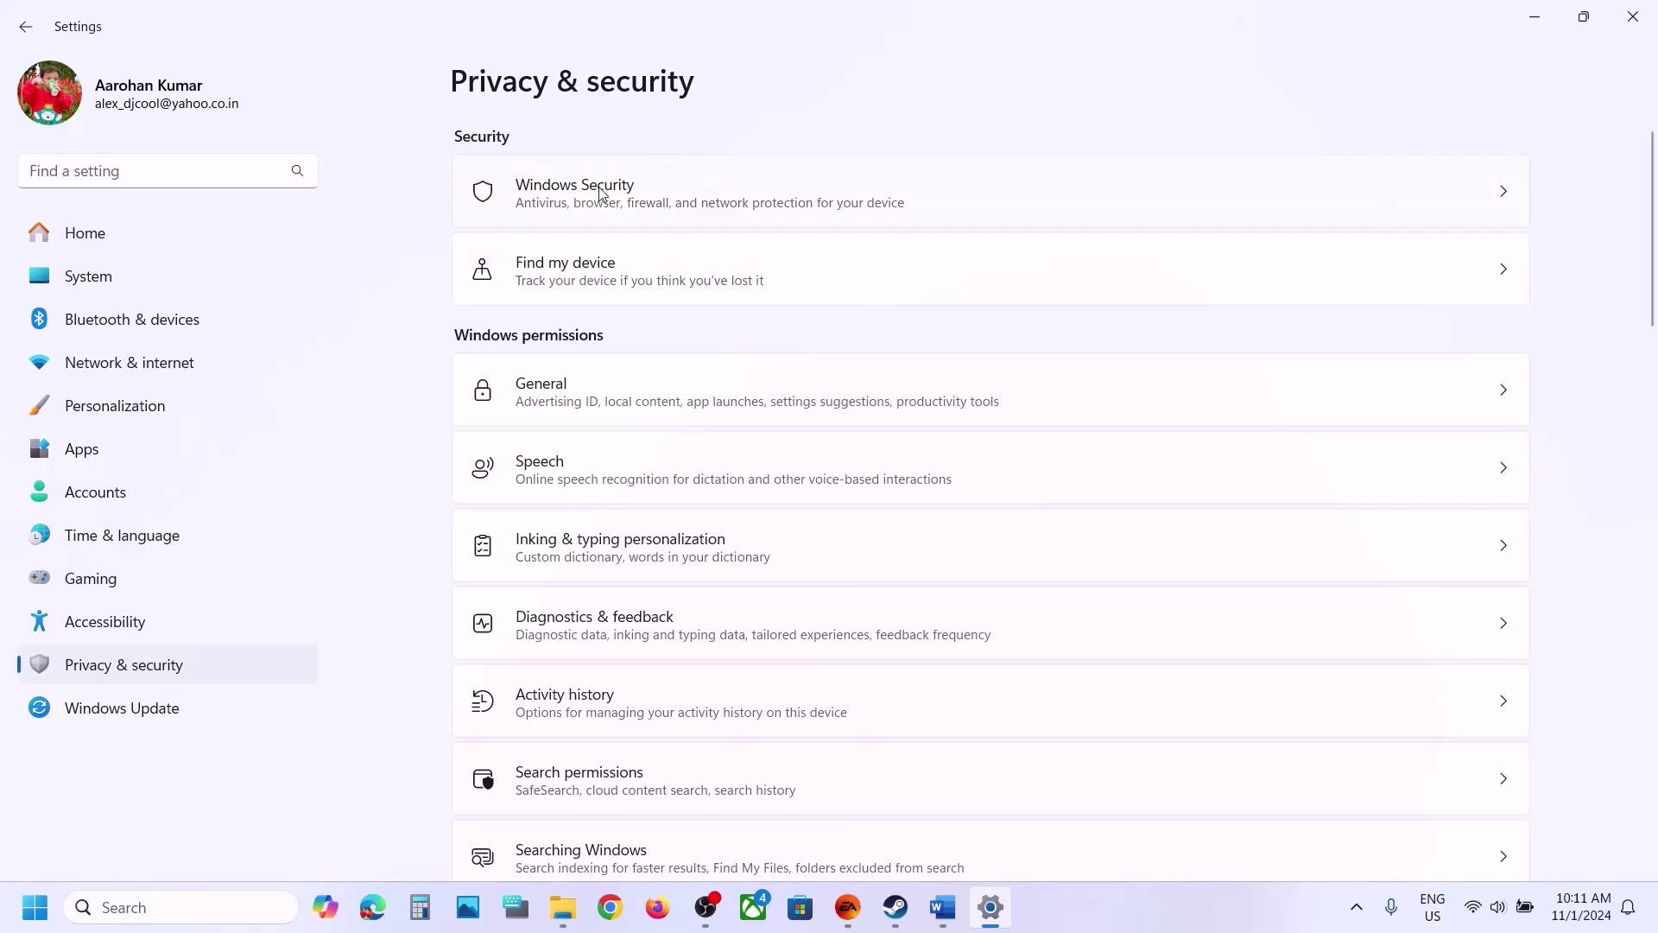
click(962, 210)
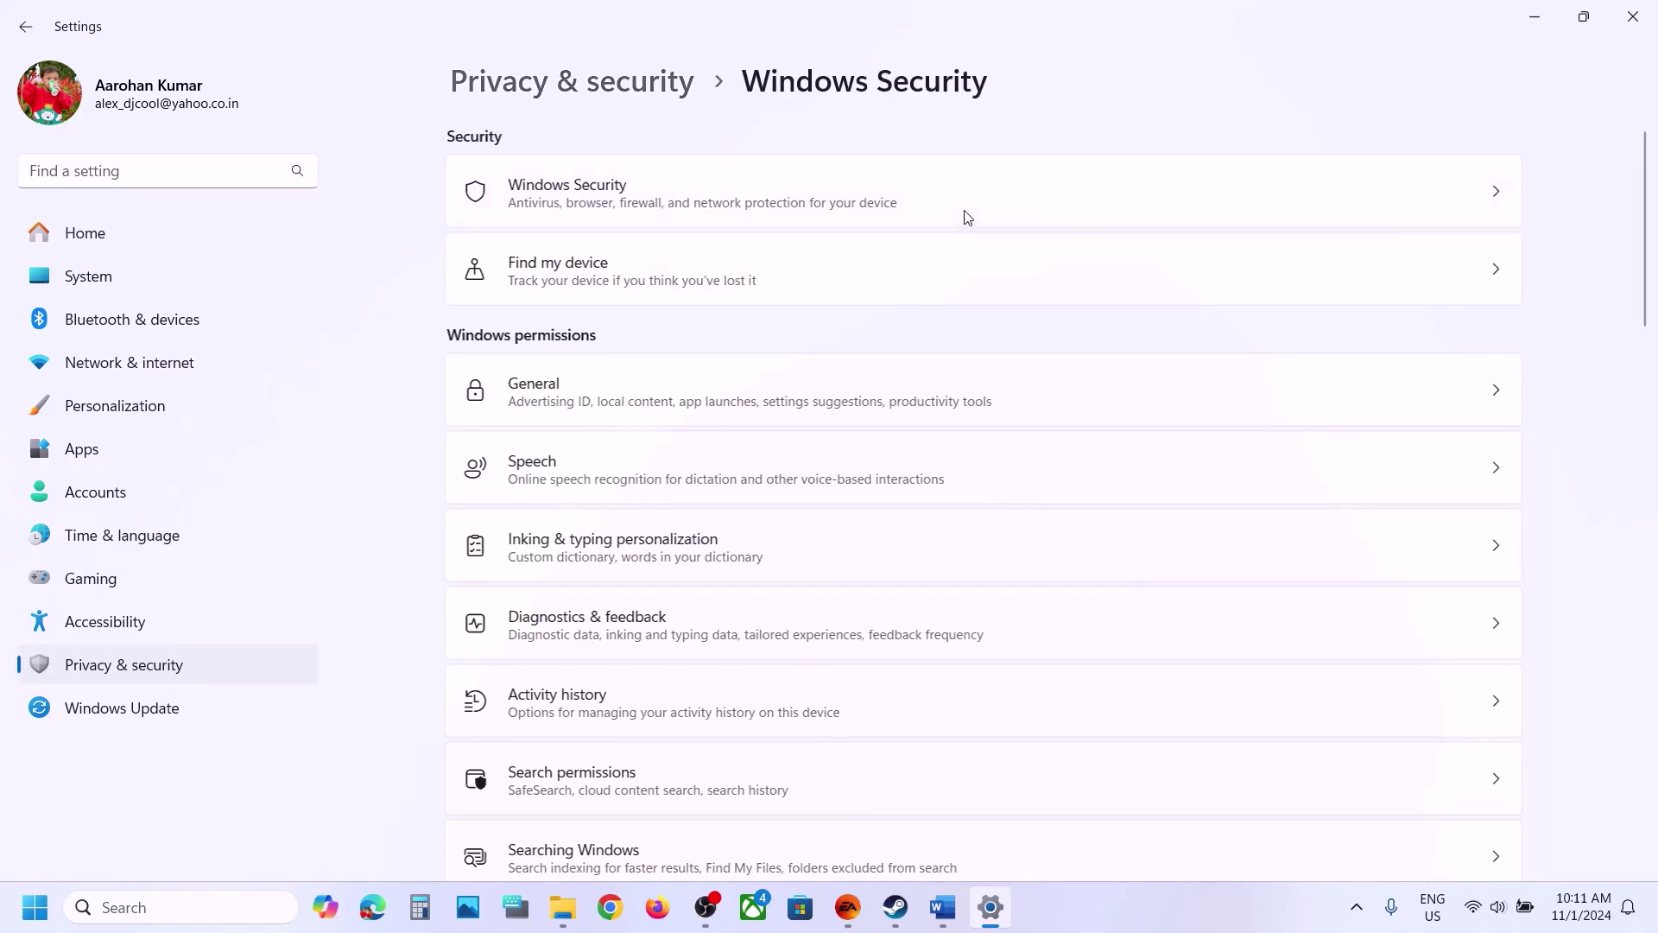
click(632, 325)
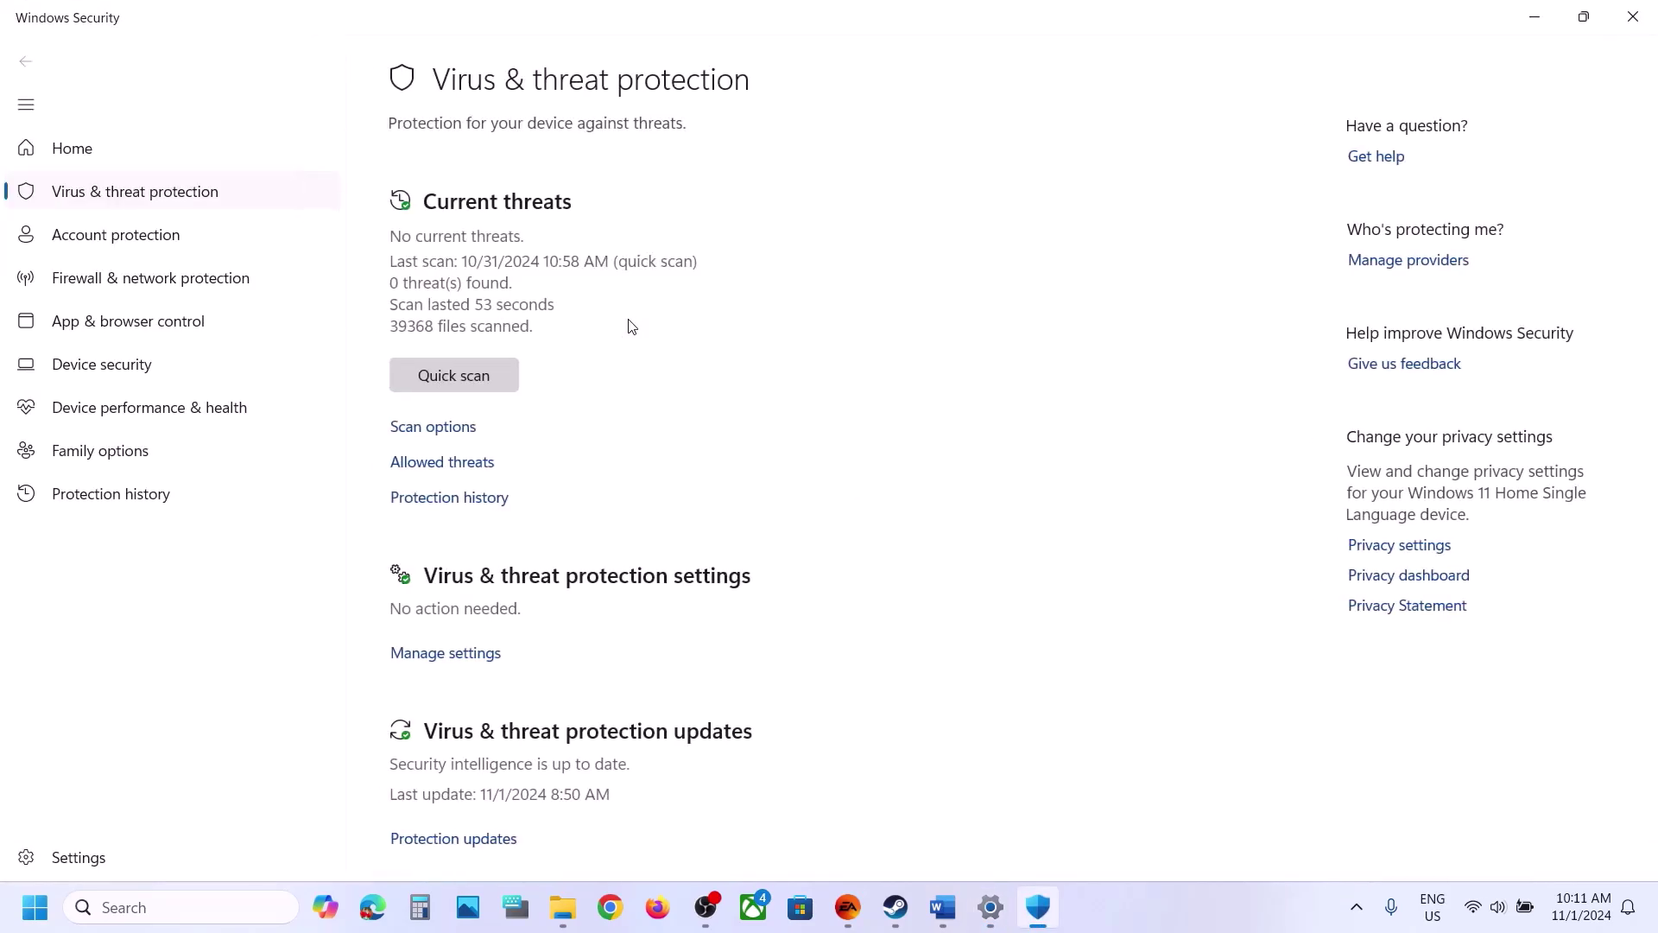
- Open the list of apps allowed through Controlled folder access under Ransomware protection and start browsing for an app to add
scroll(578, 538, down, 2)
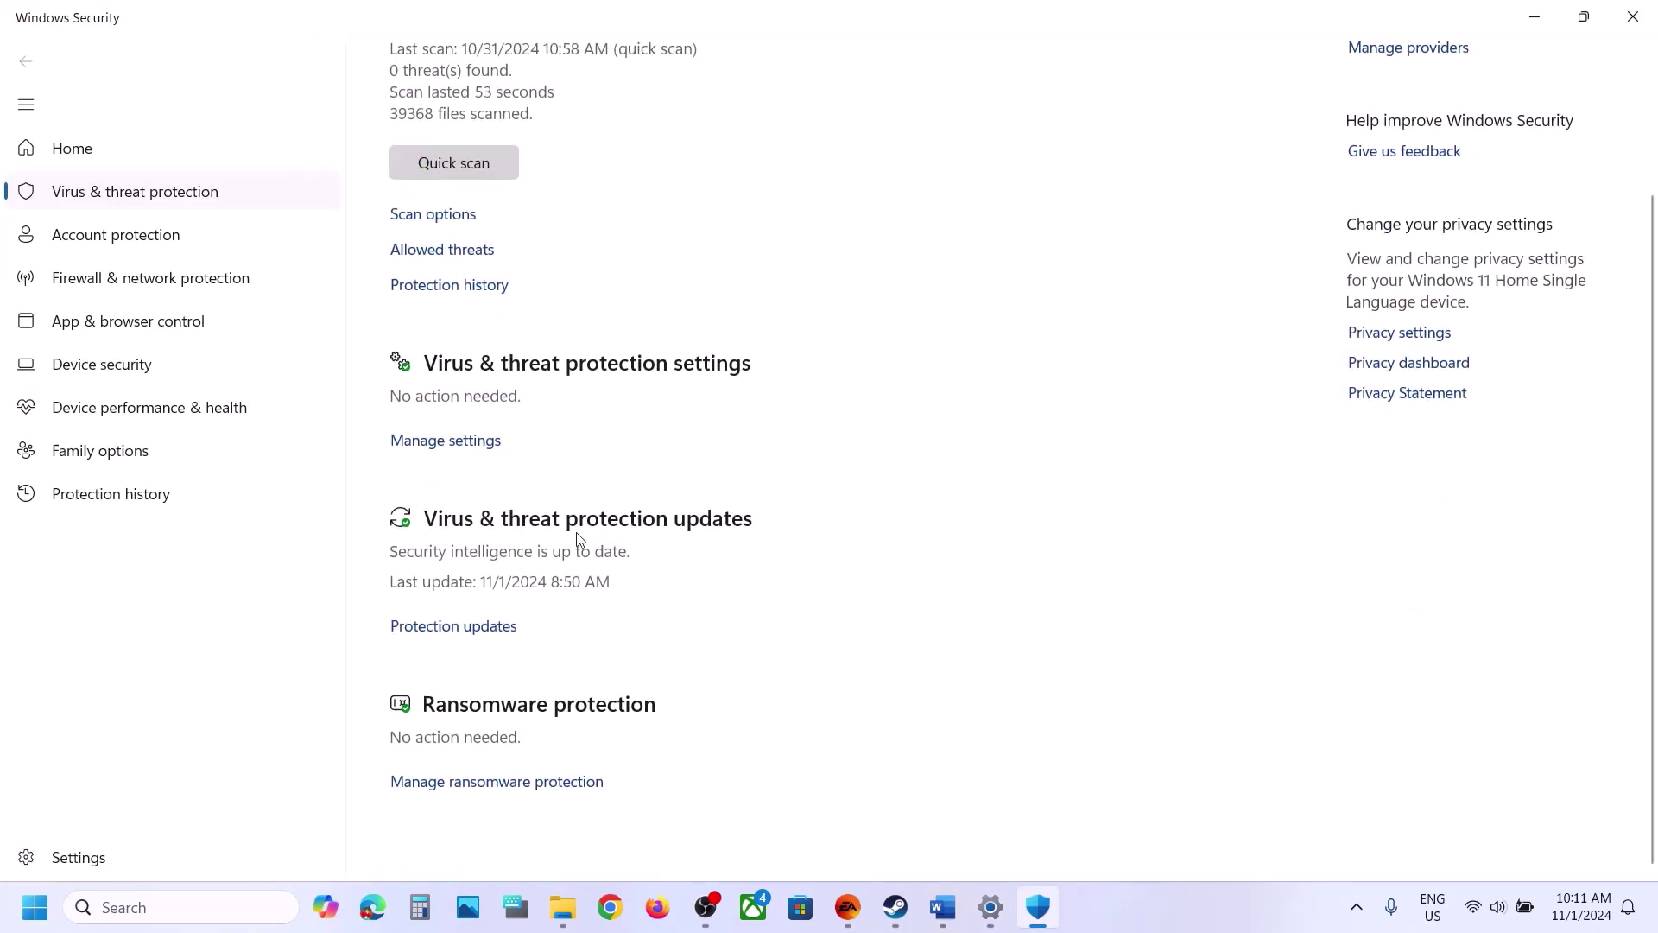
click(501, 780)
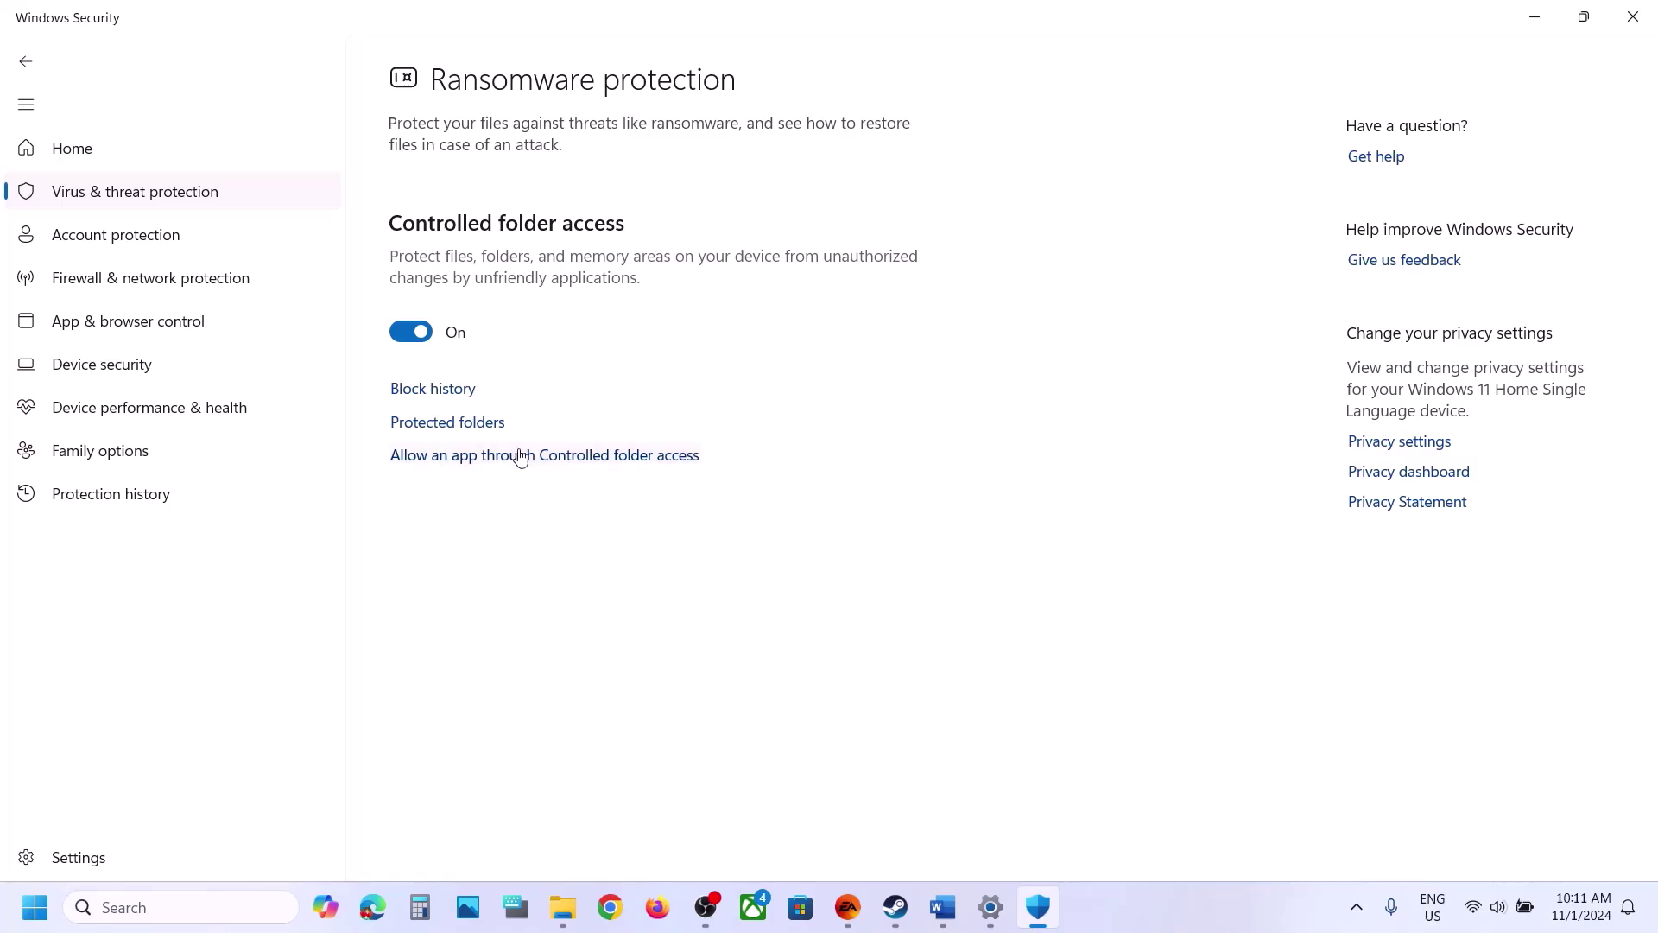
click(555, 458)
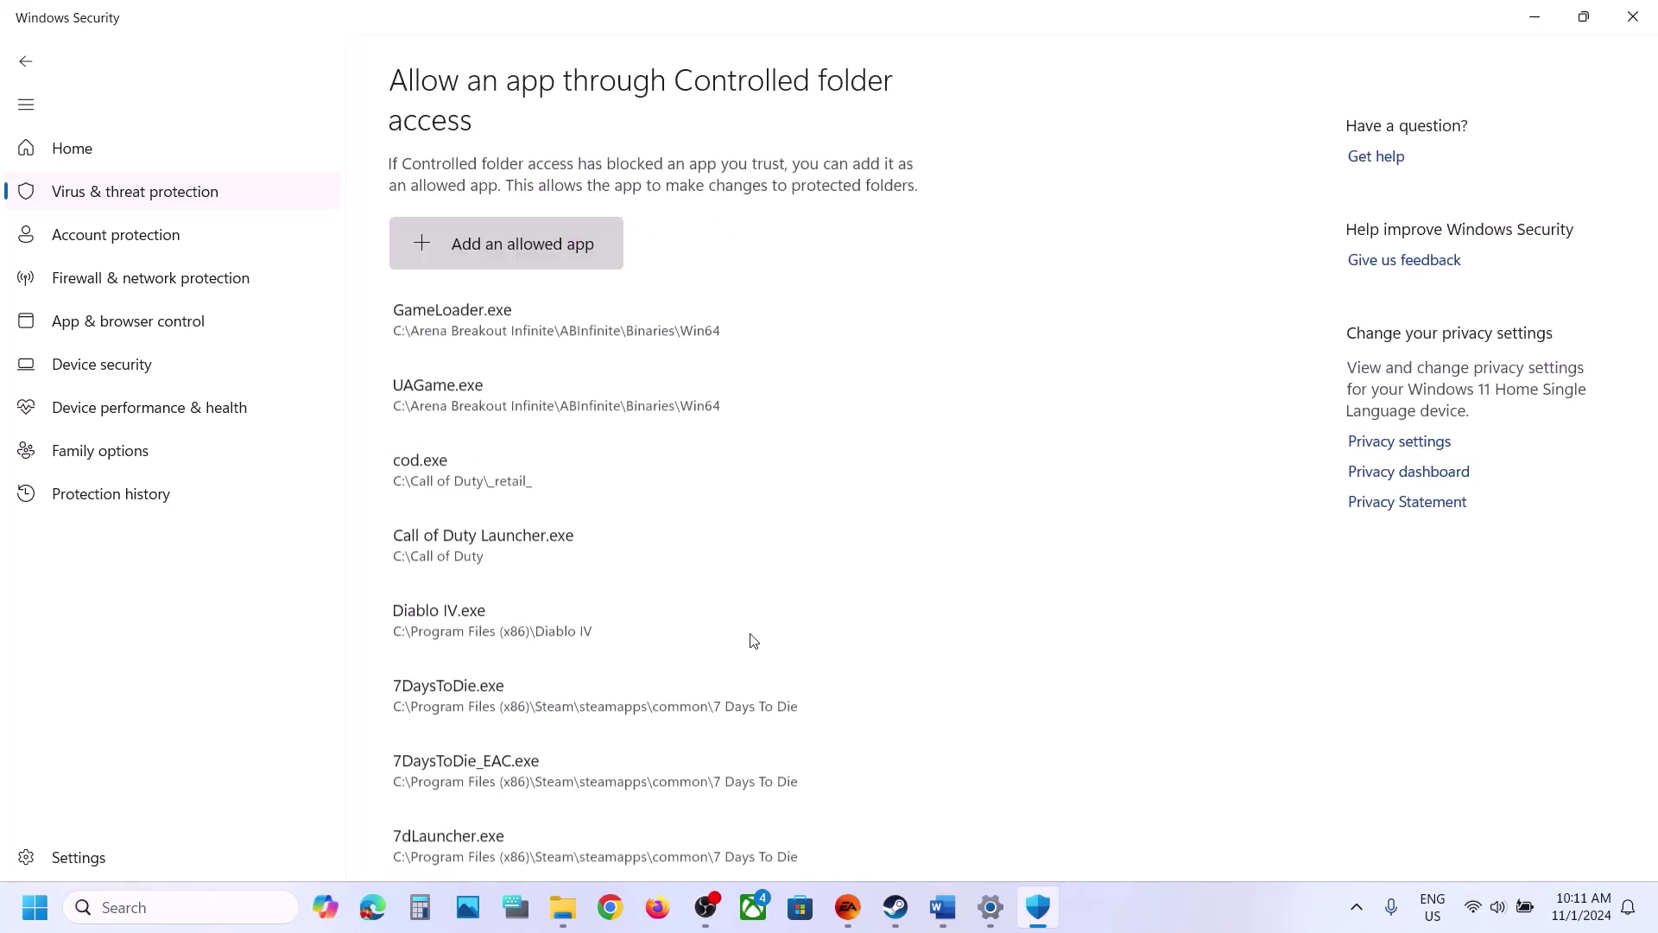
click(518, 247)
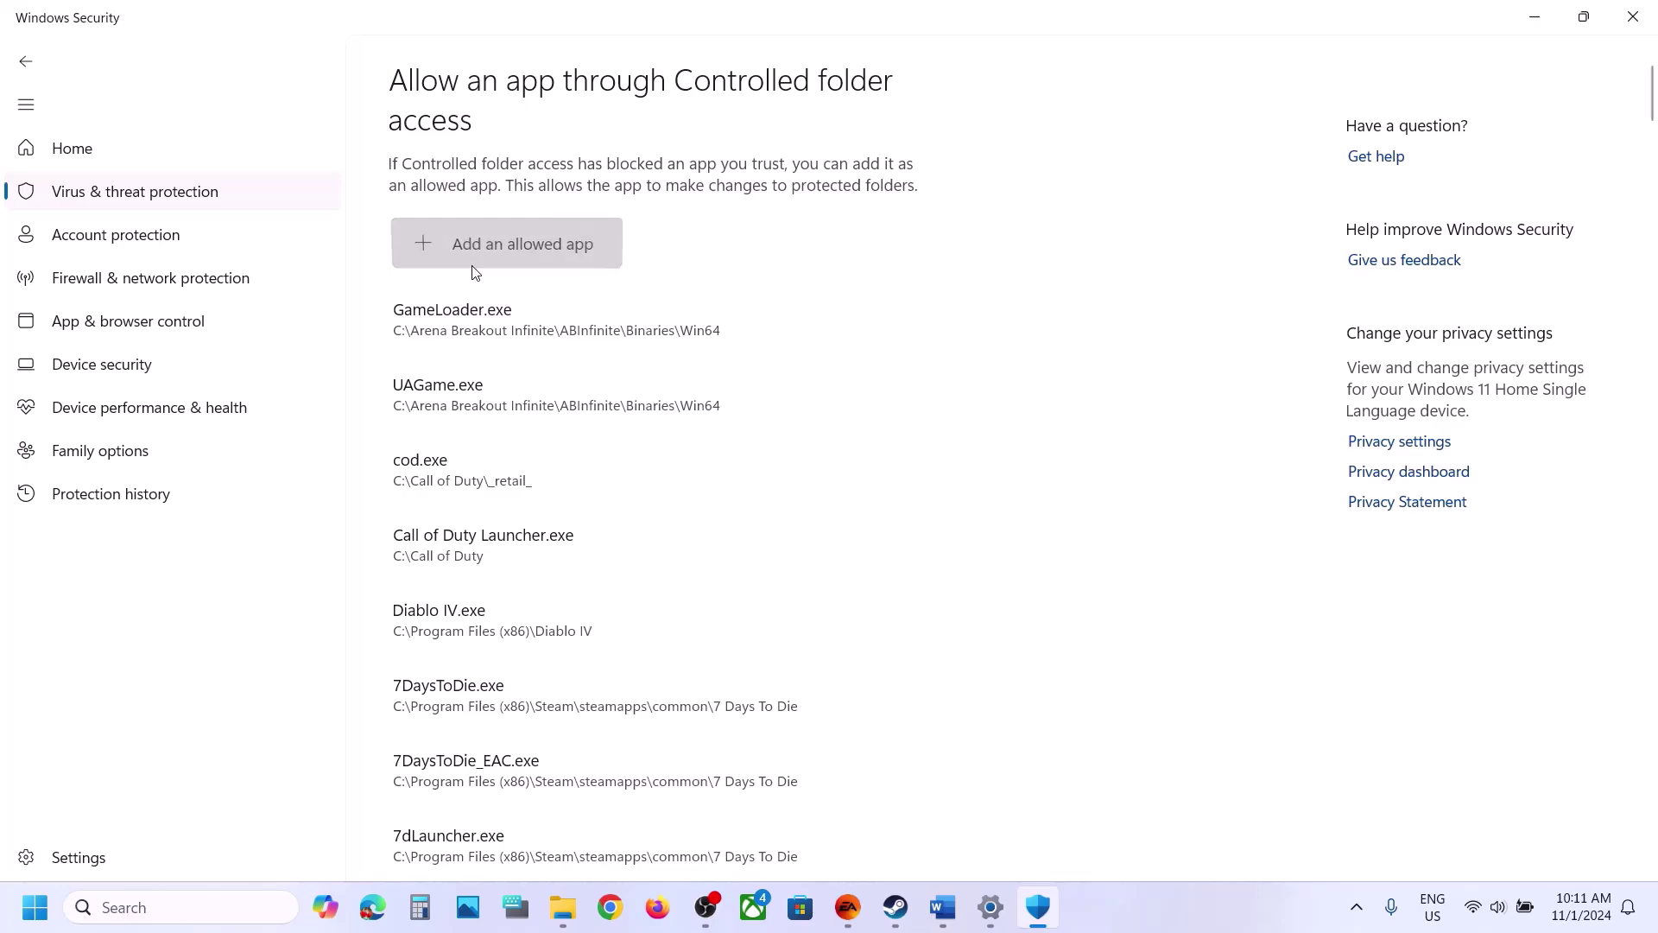
click(513, 333)
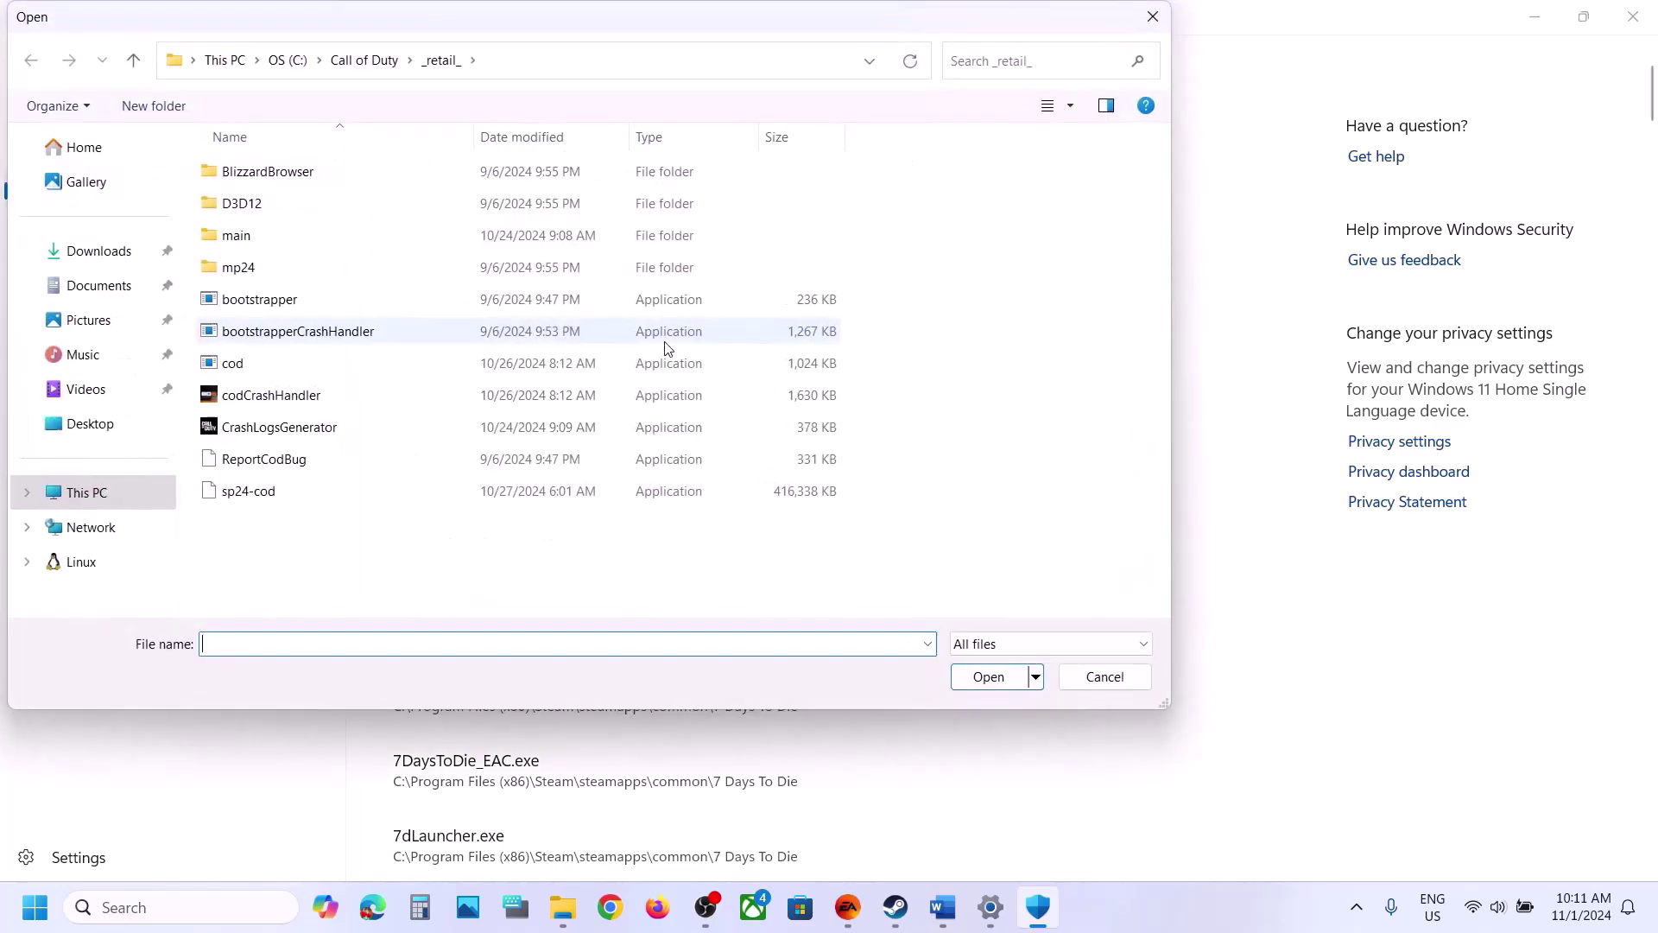
- Browse to the Steam games folder C:\Program Files (x86)\Steam\steamapps\common
click(94, 482)
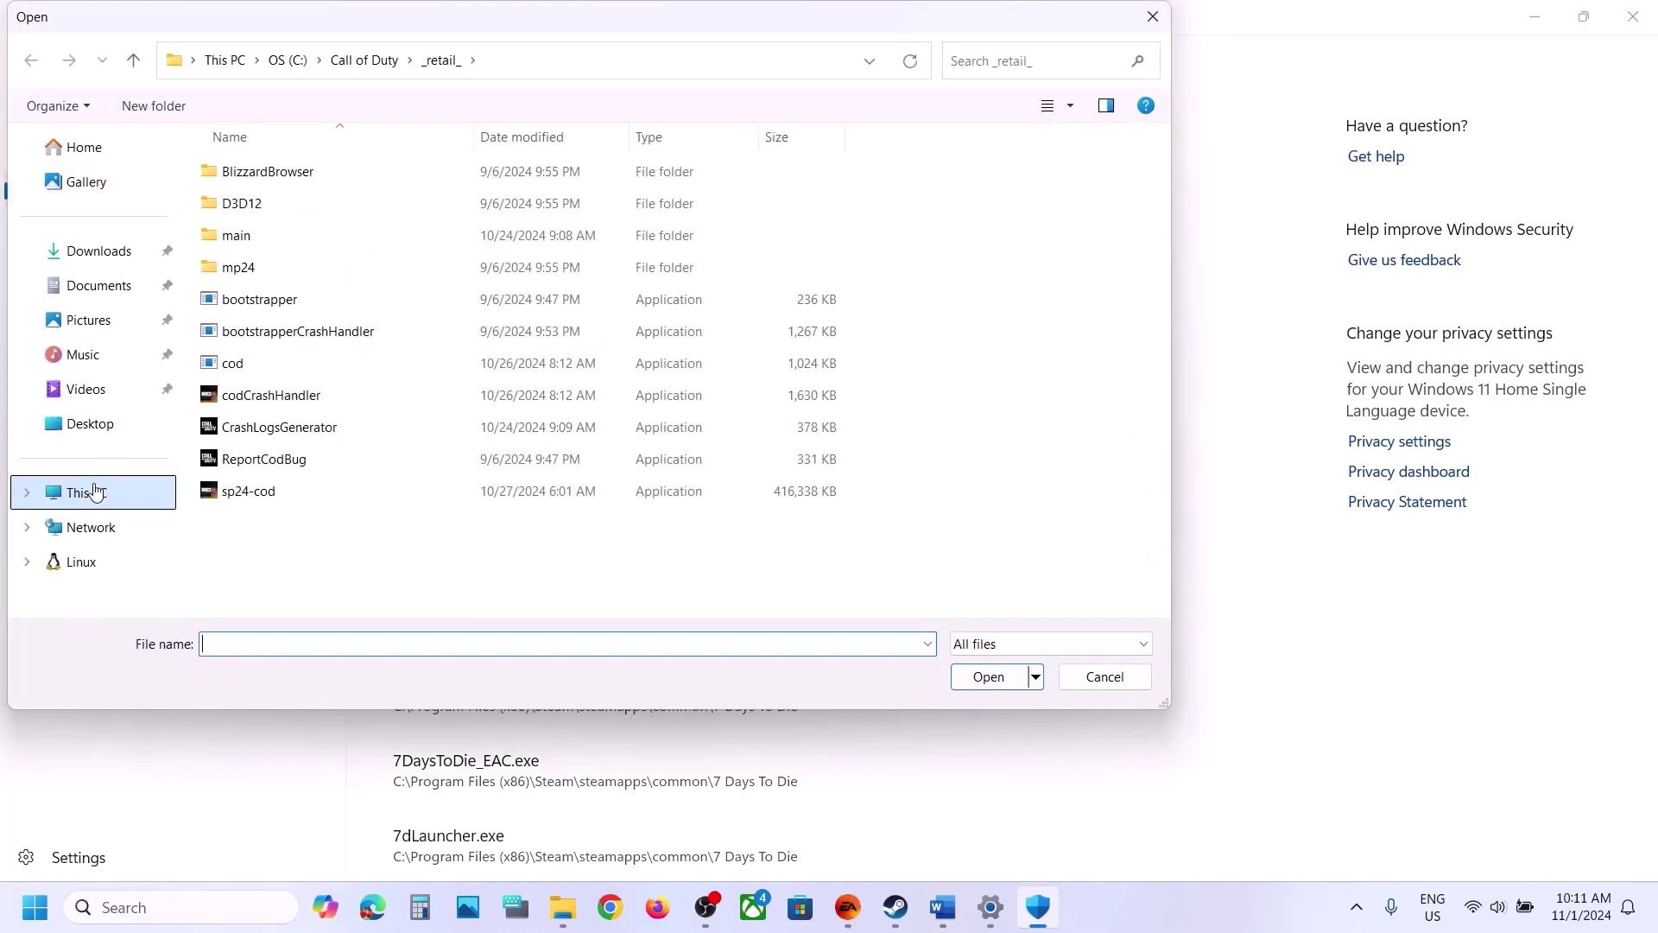
double_click(359, 170)
scroll(359, 170, down, 3)
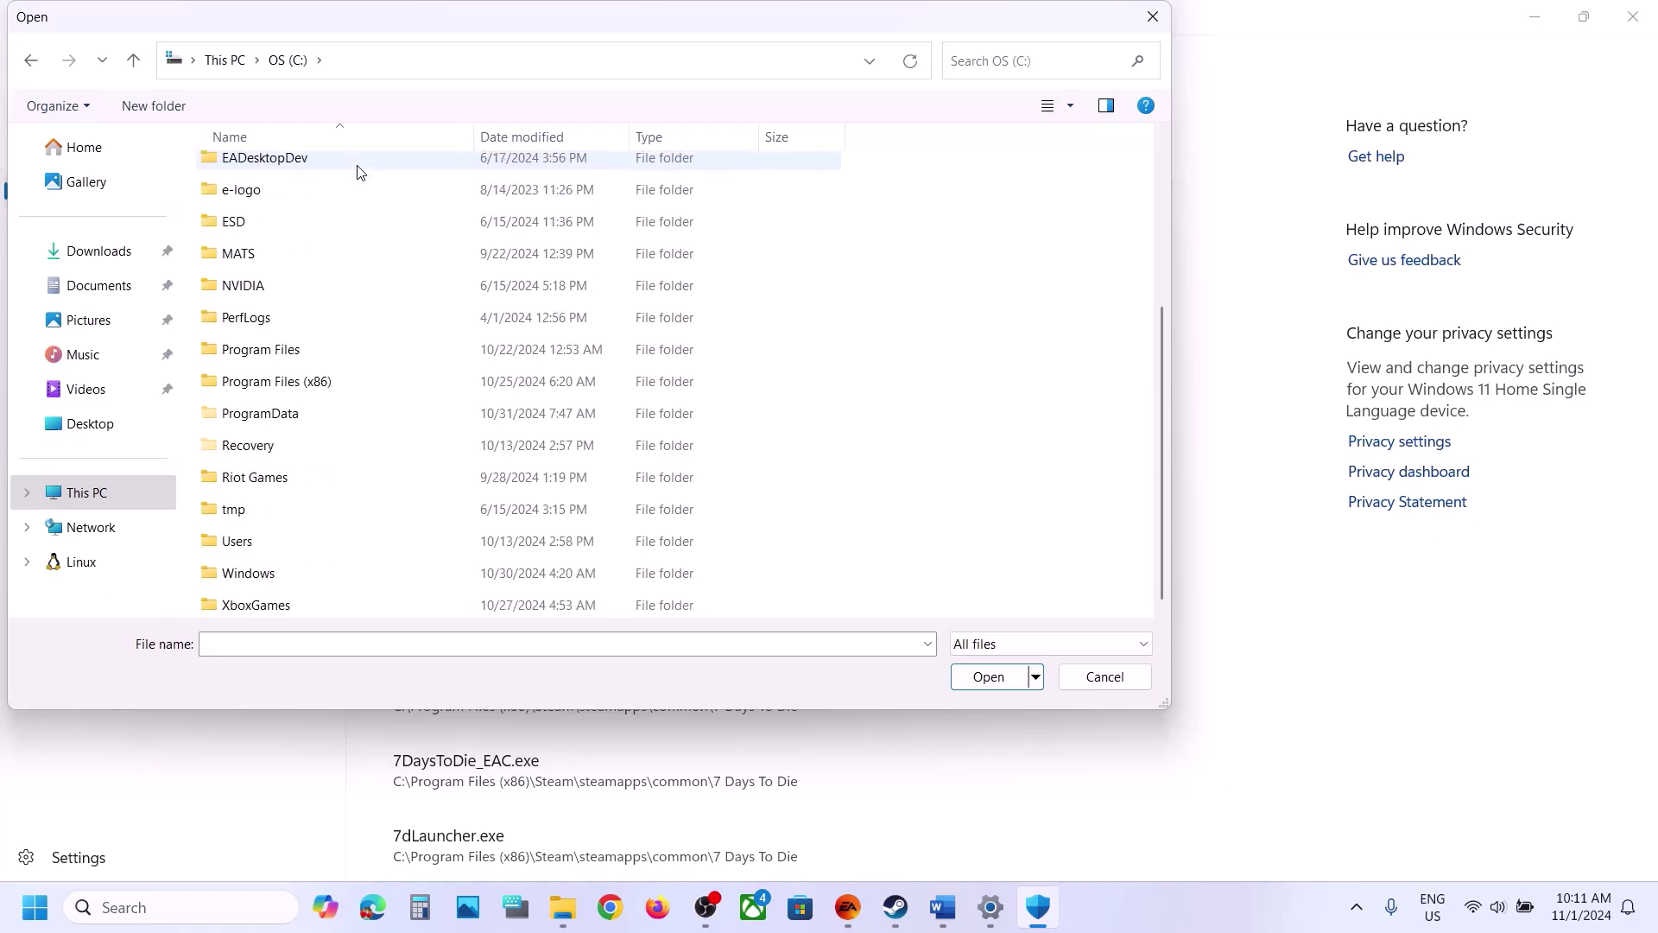
double_click(335, 389)
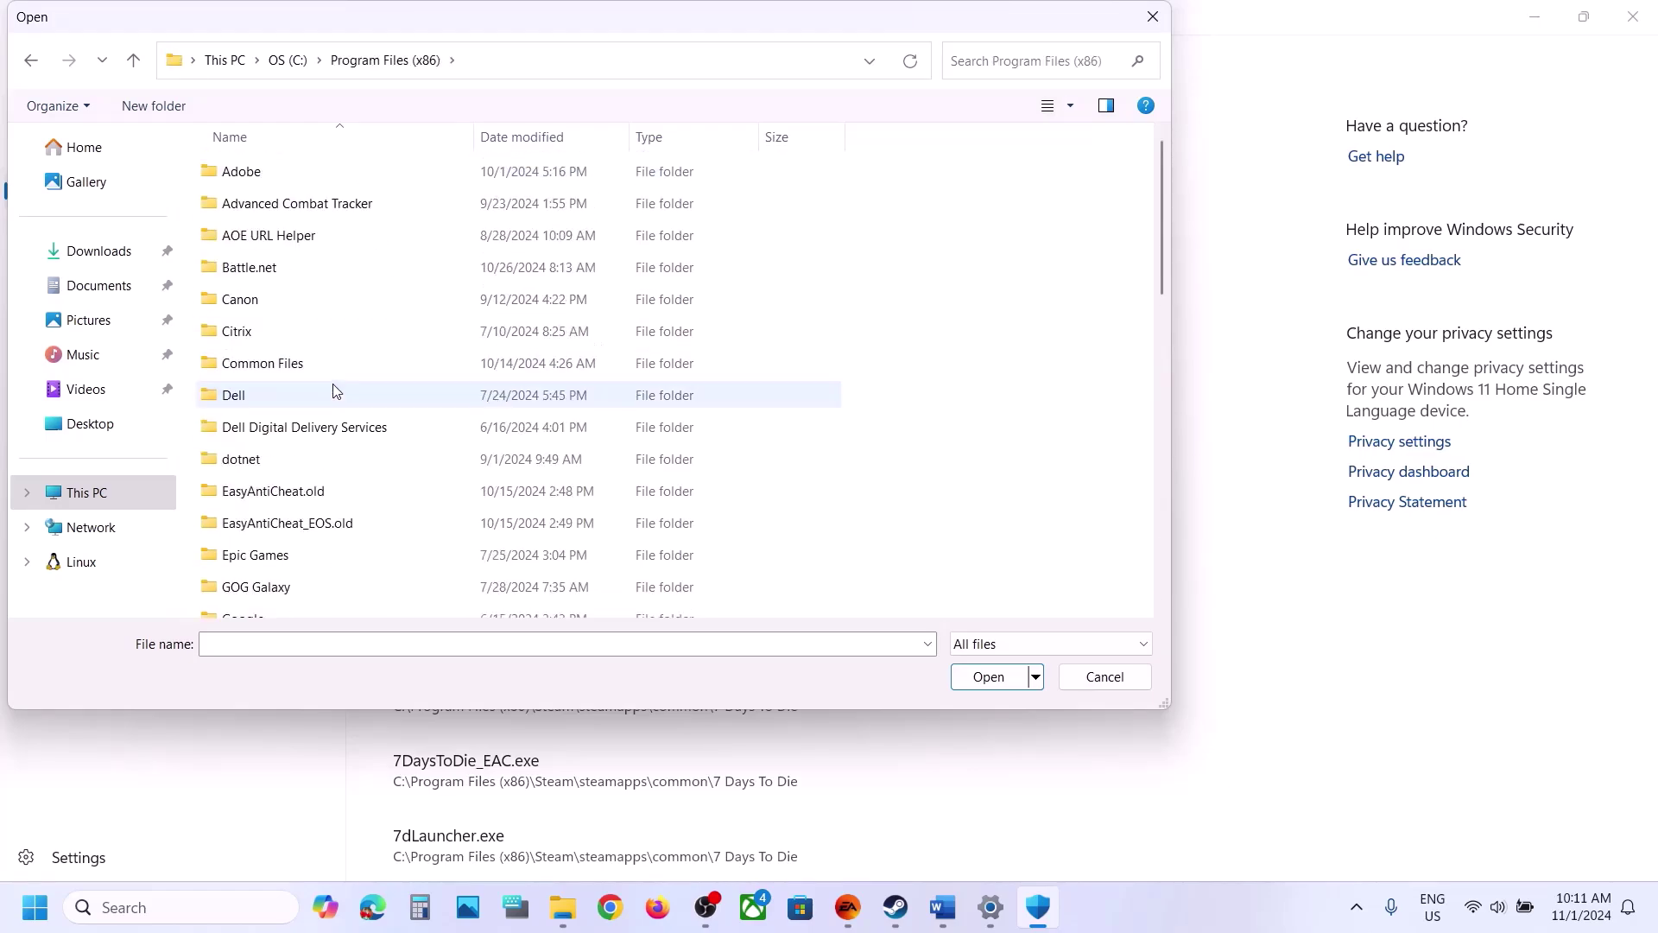
scroll(328, 389, down, 4)
scroll(257, 478, down, 4)
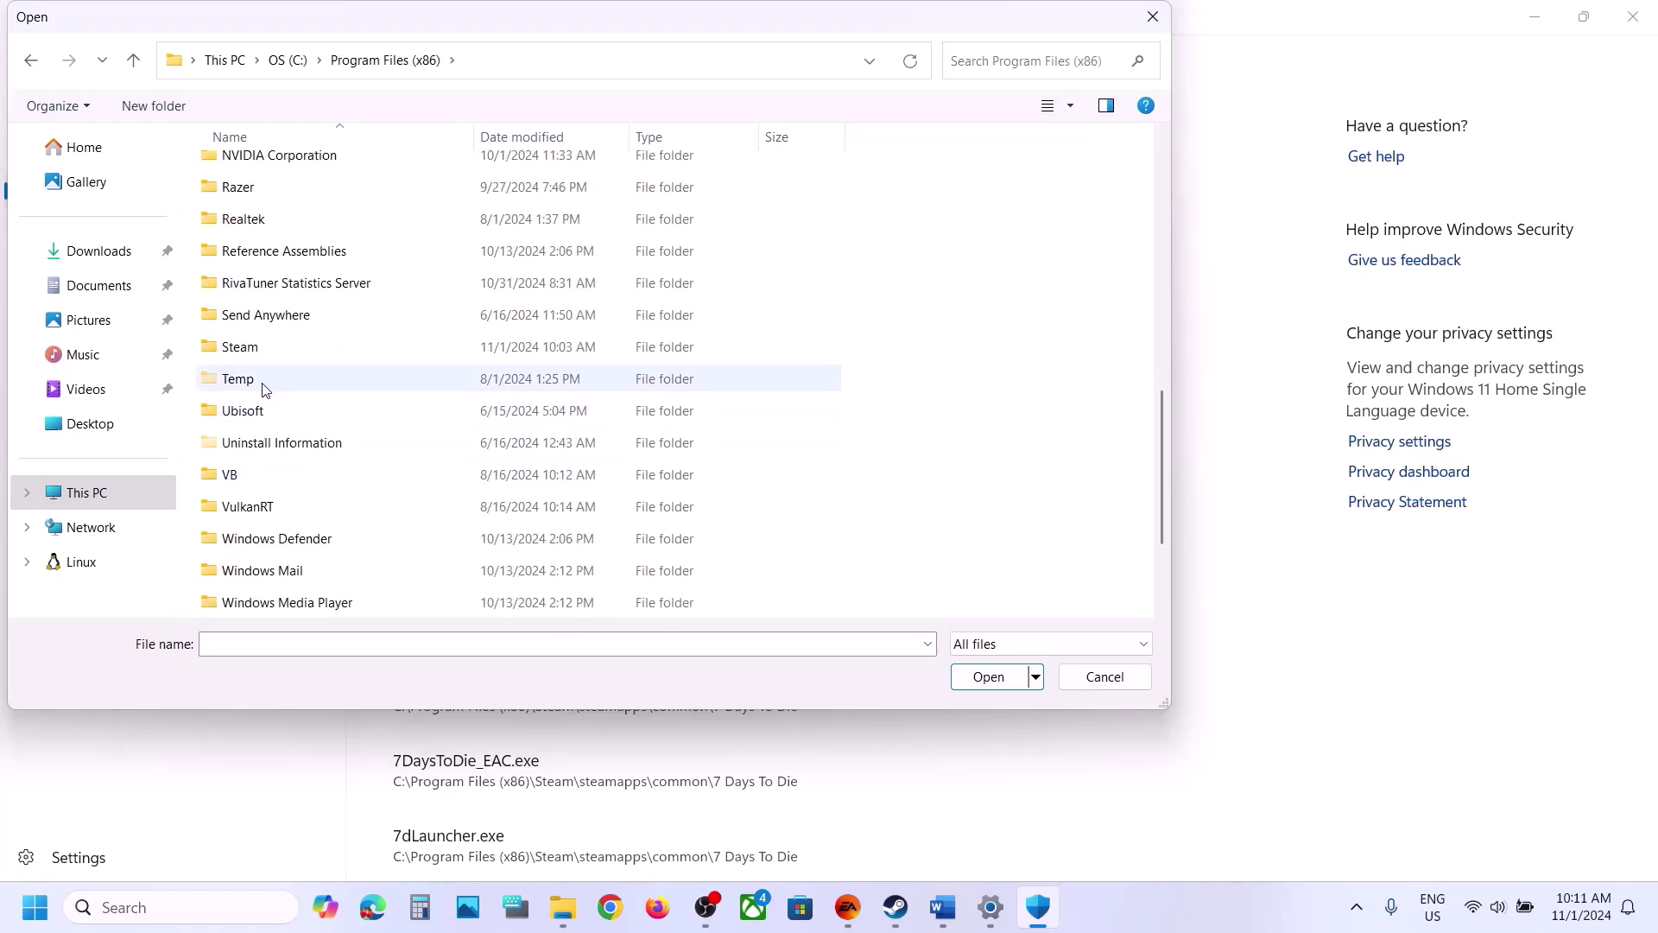
double_click(252, 345)
scroll(248, 363, down, 2)
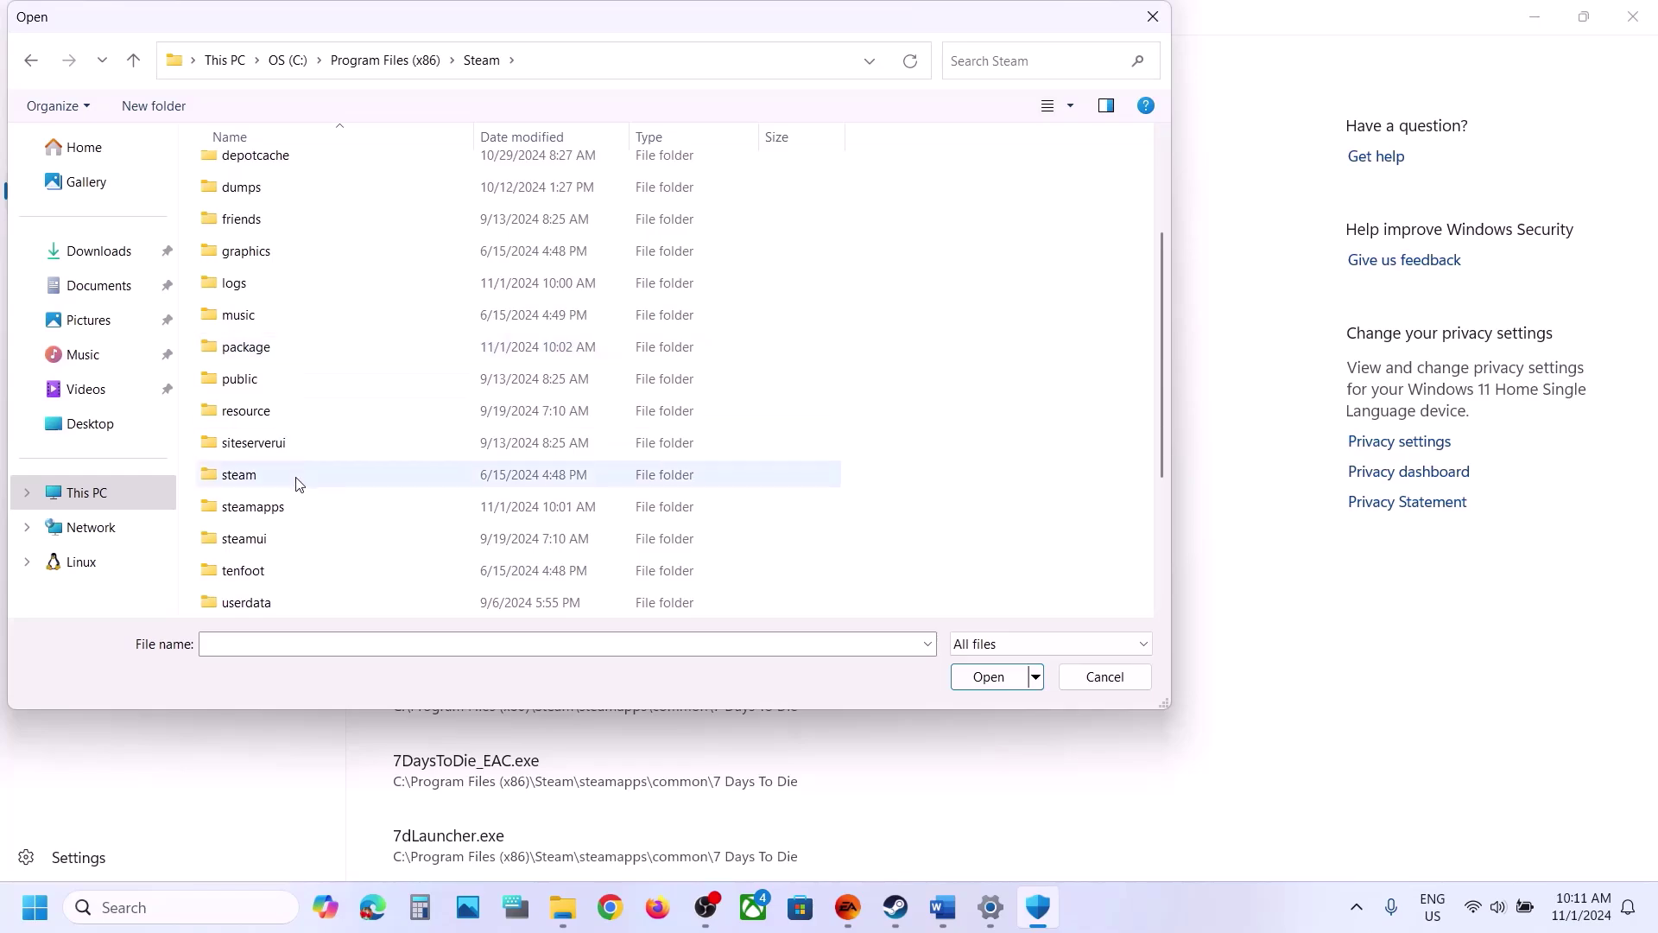
double_click(288, 508)
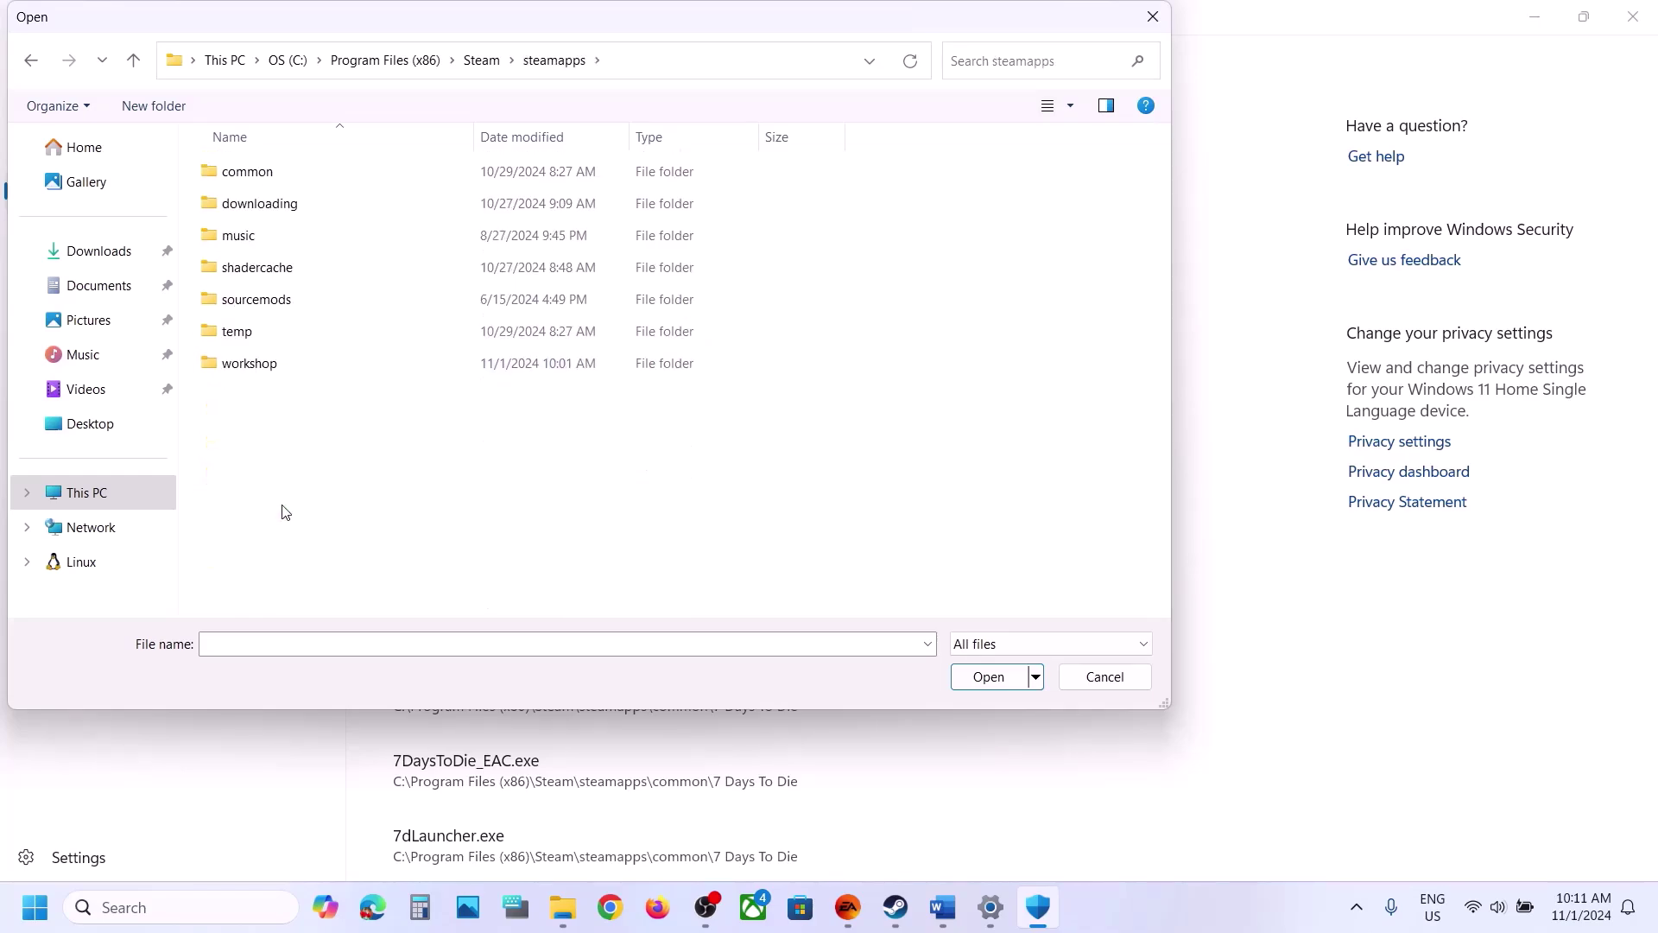
double_click(250, 173)
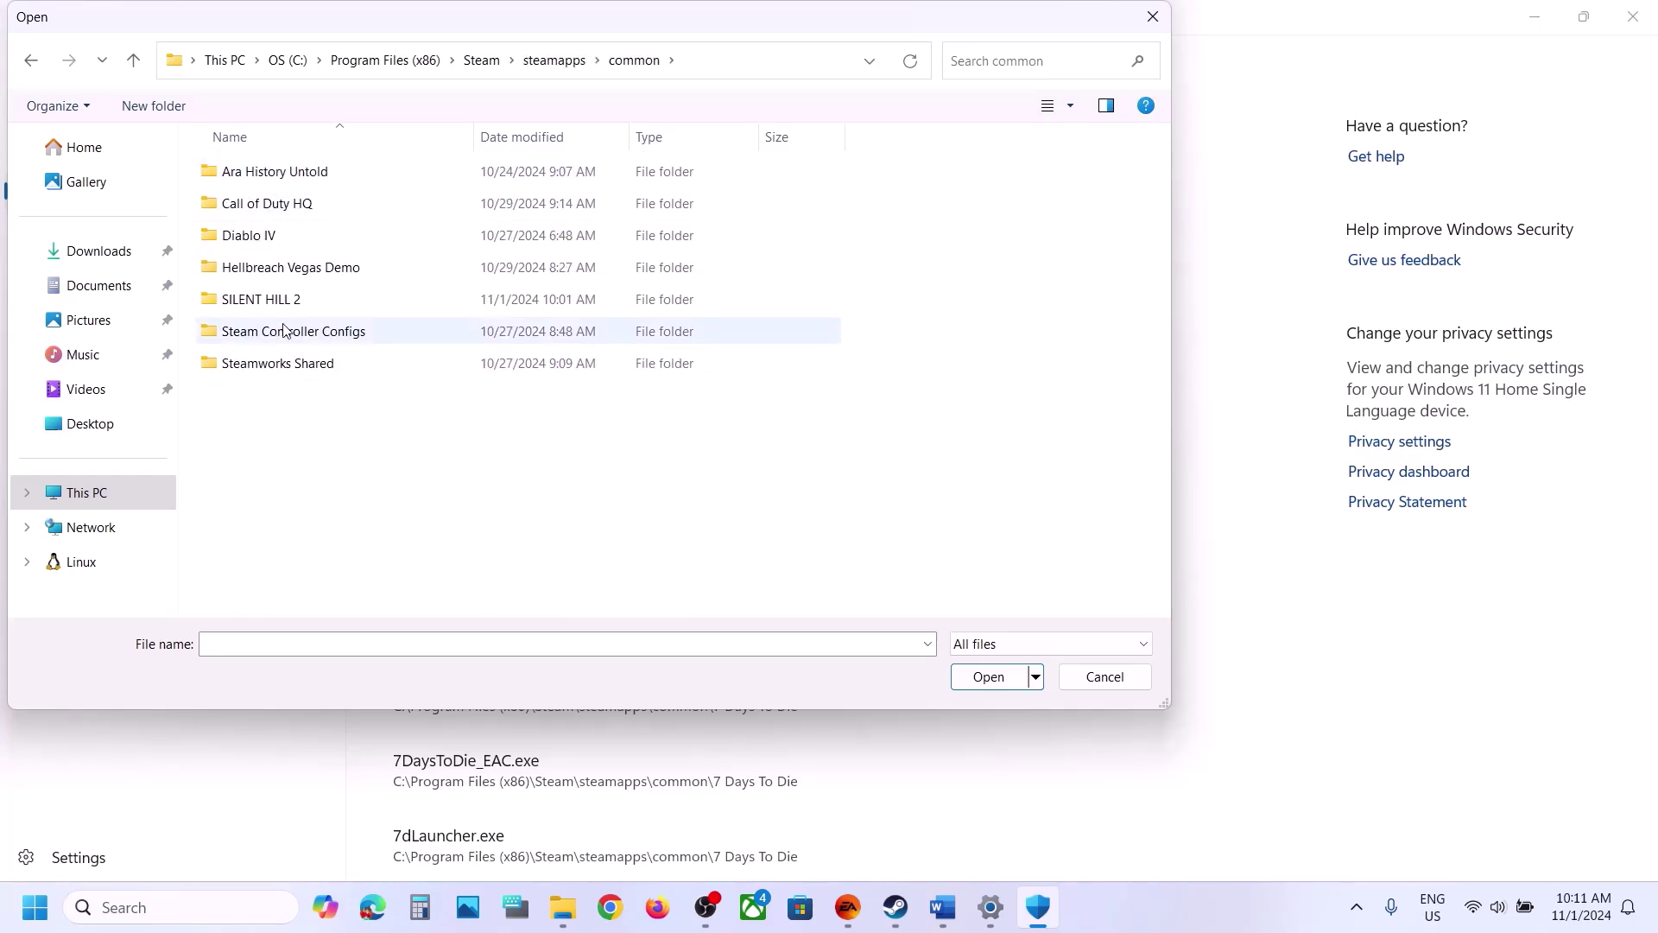
- Add the Dragon Age The Veilguard application from C:\Program Files\EA Games\Dragon Age The Veilguard as an allowed app
click(122, 489)
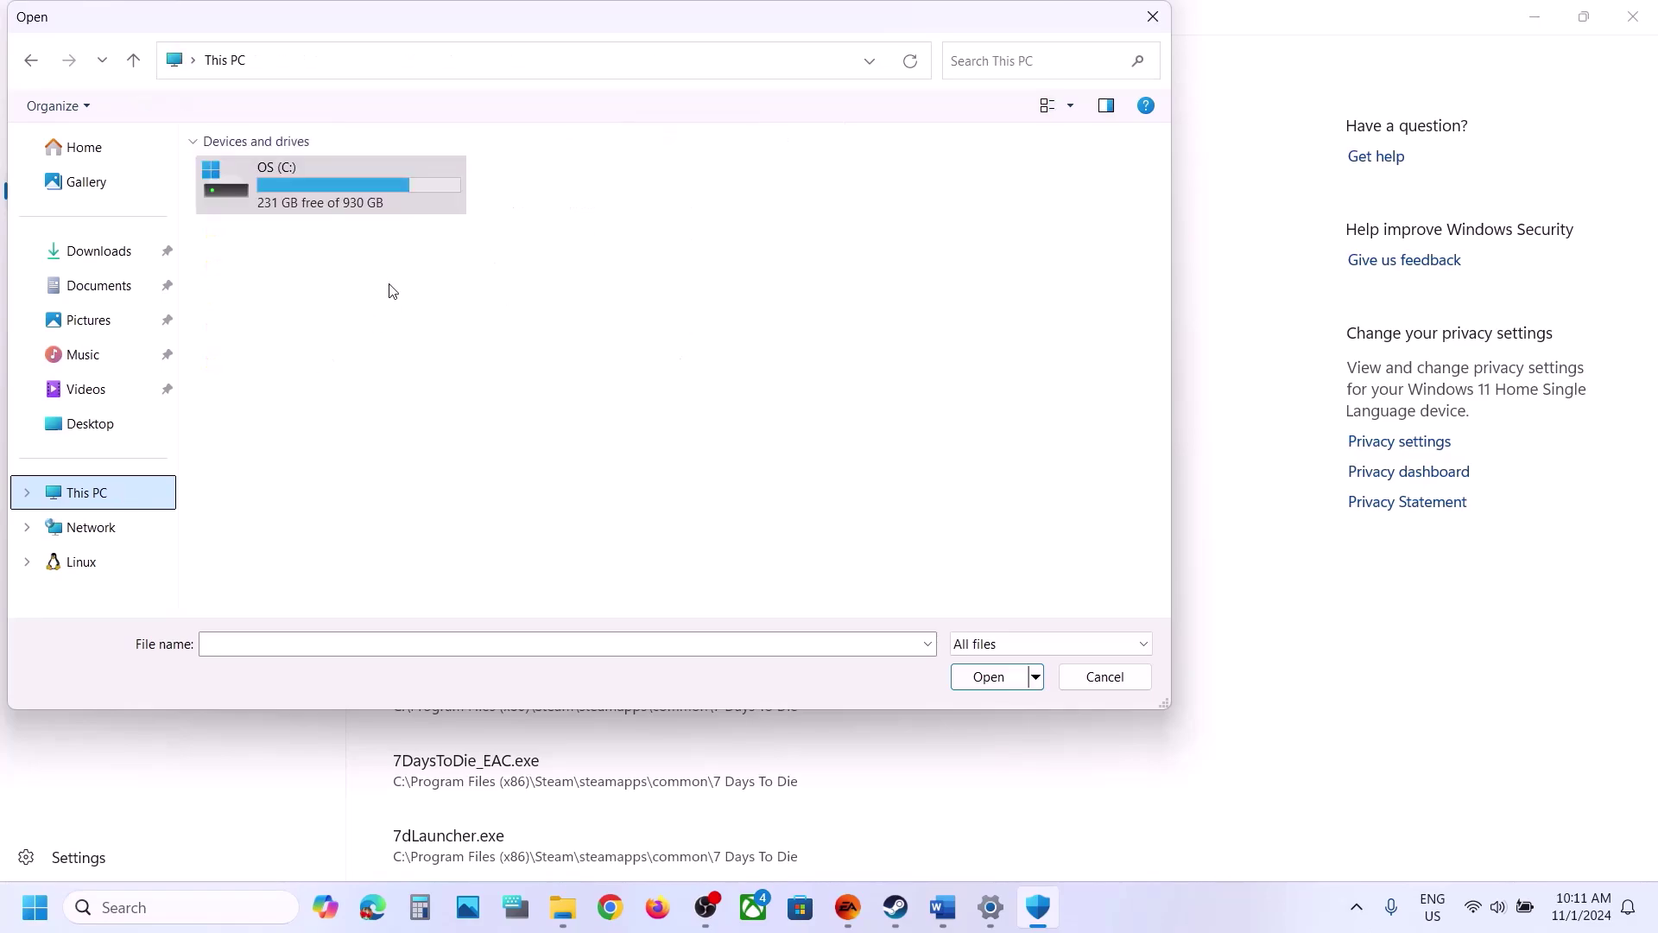
double_click(318, 200)
scroll(314, 203, down, 3)
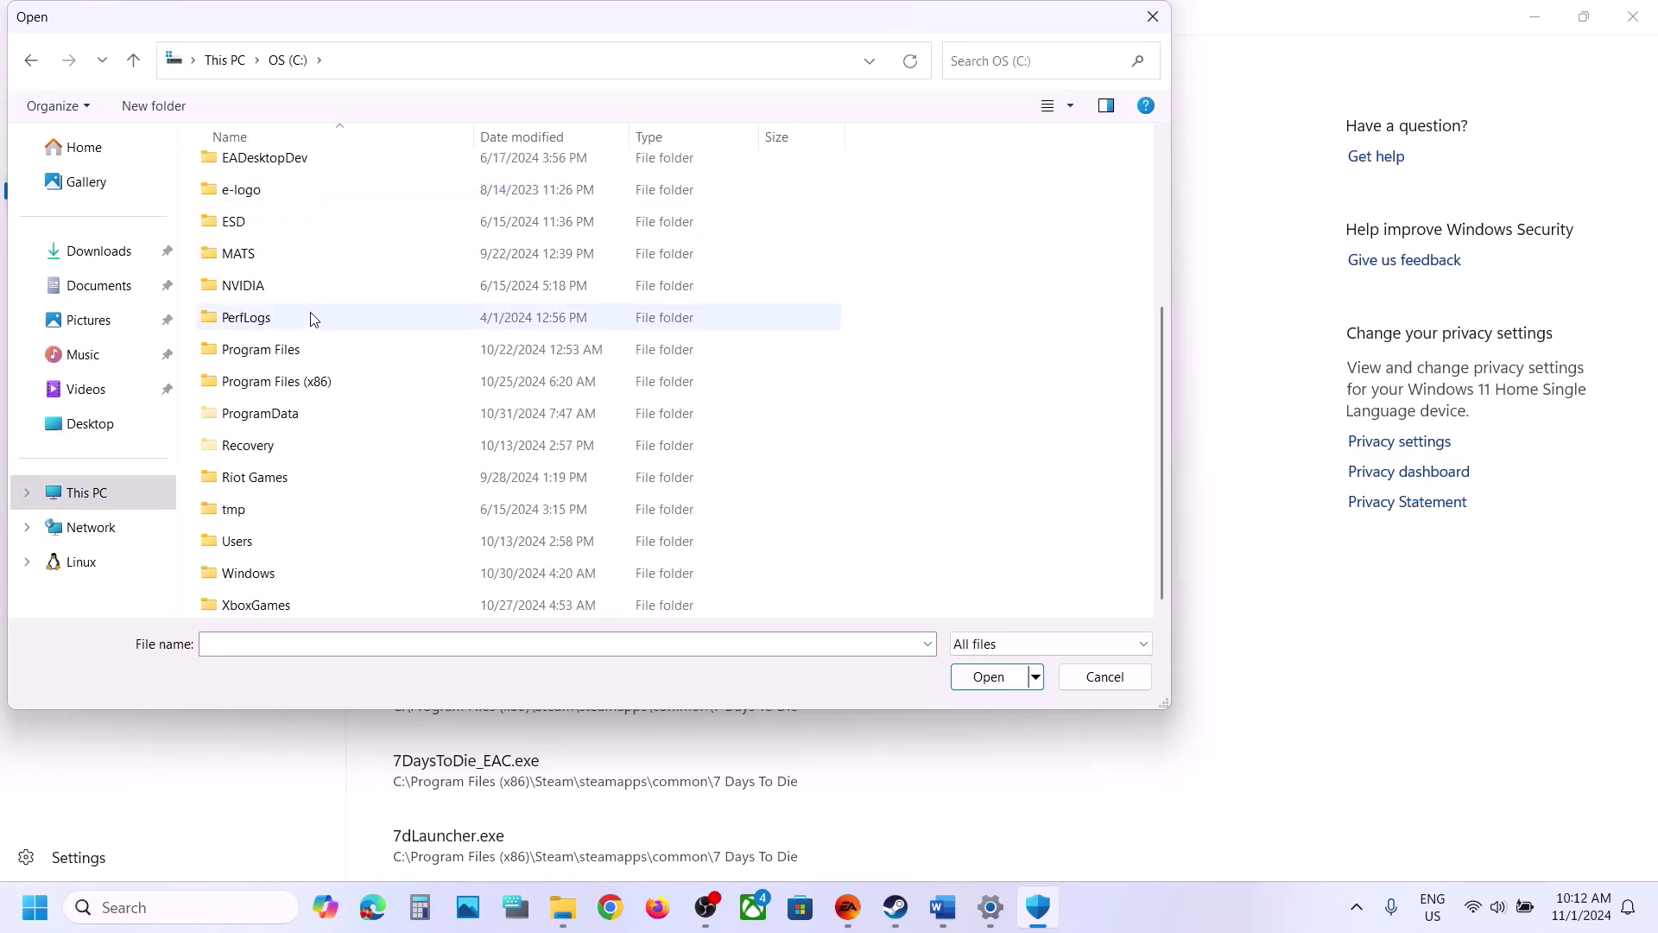
double_click(300, 349)
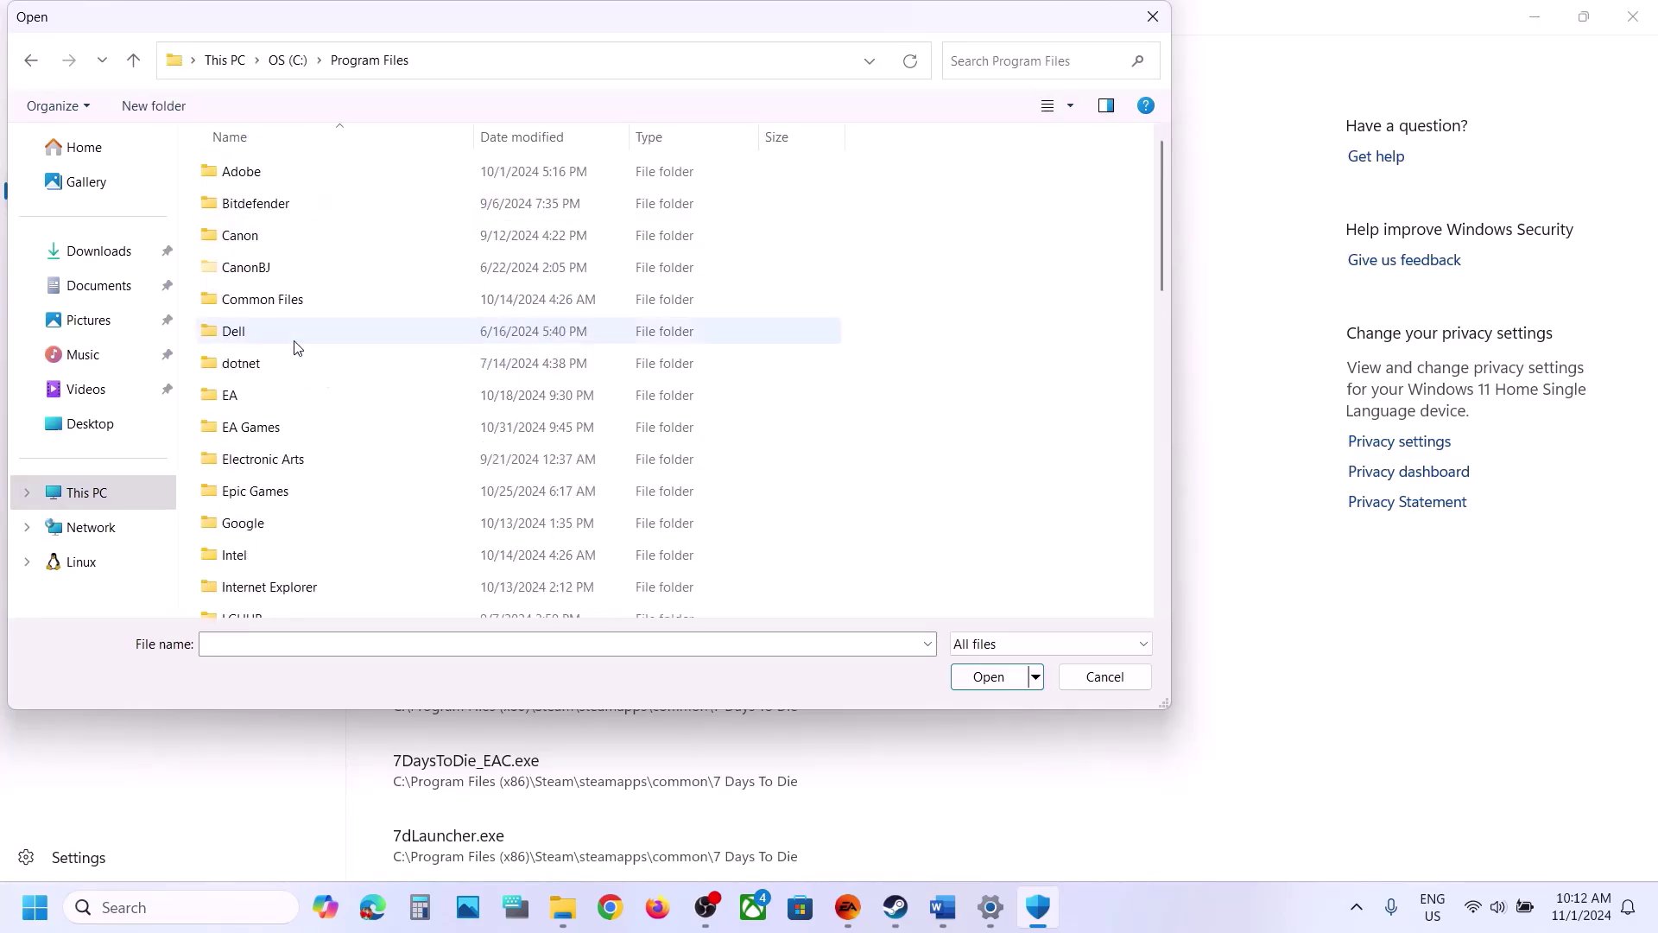
double_click(257, 427)
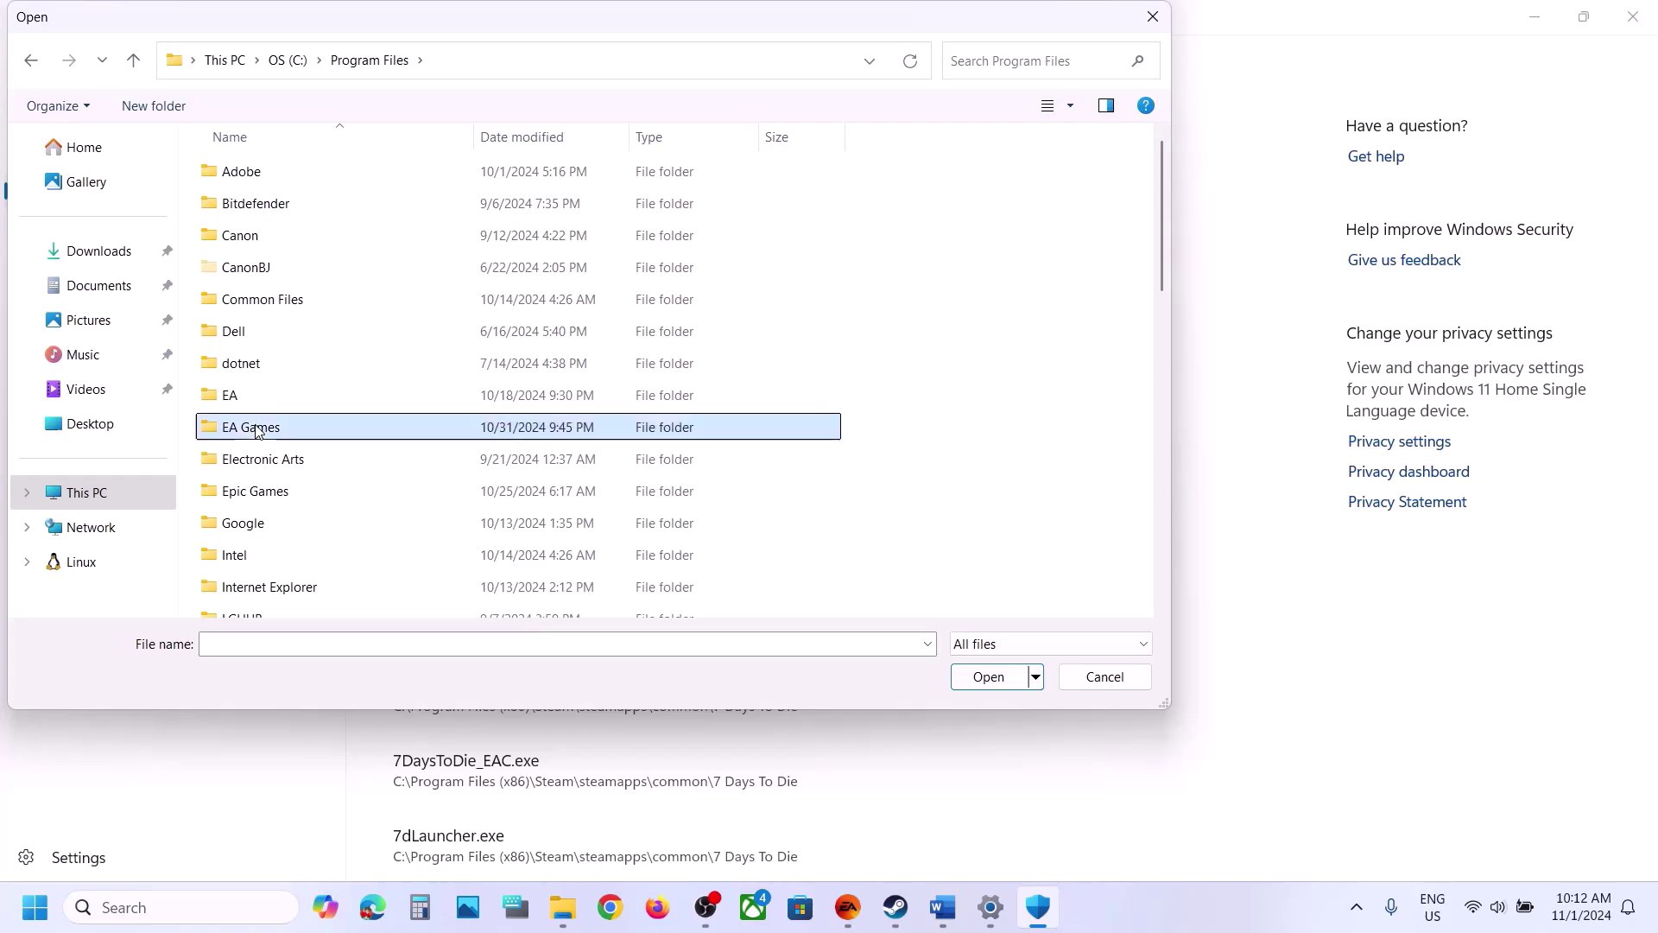
click(284, 179)
double_click(283, 179)
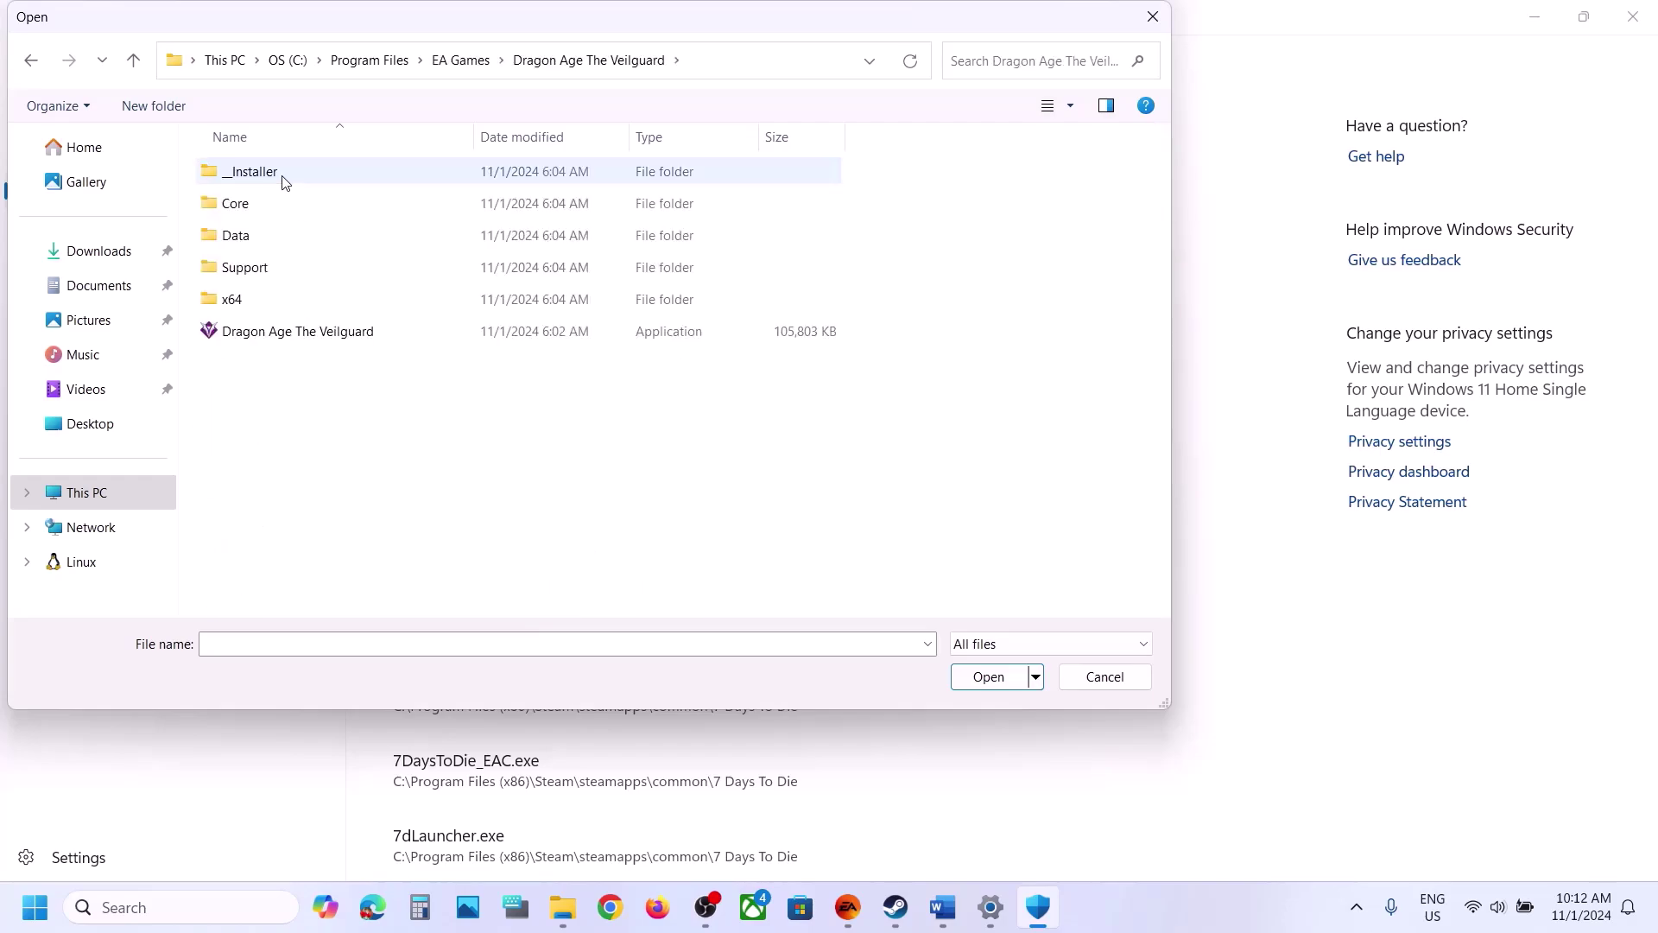
click(267, 331)
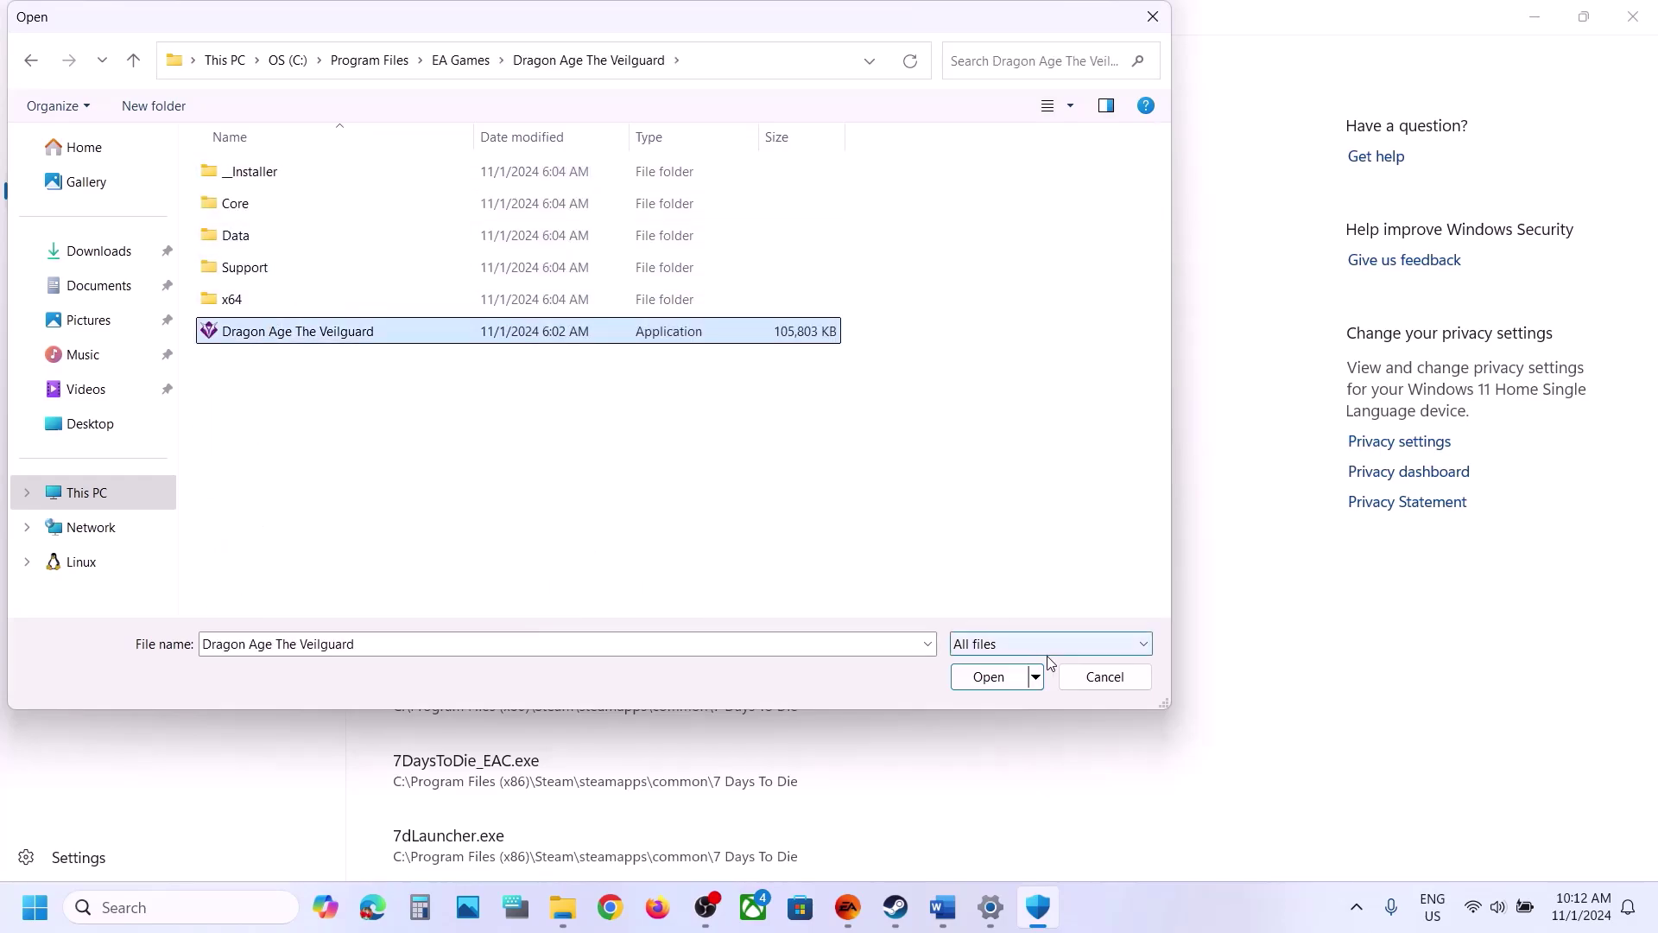
click(989, 676)
- Find and open the Windows Control Panel through system search
click(201, 917)
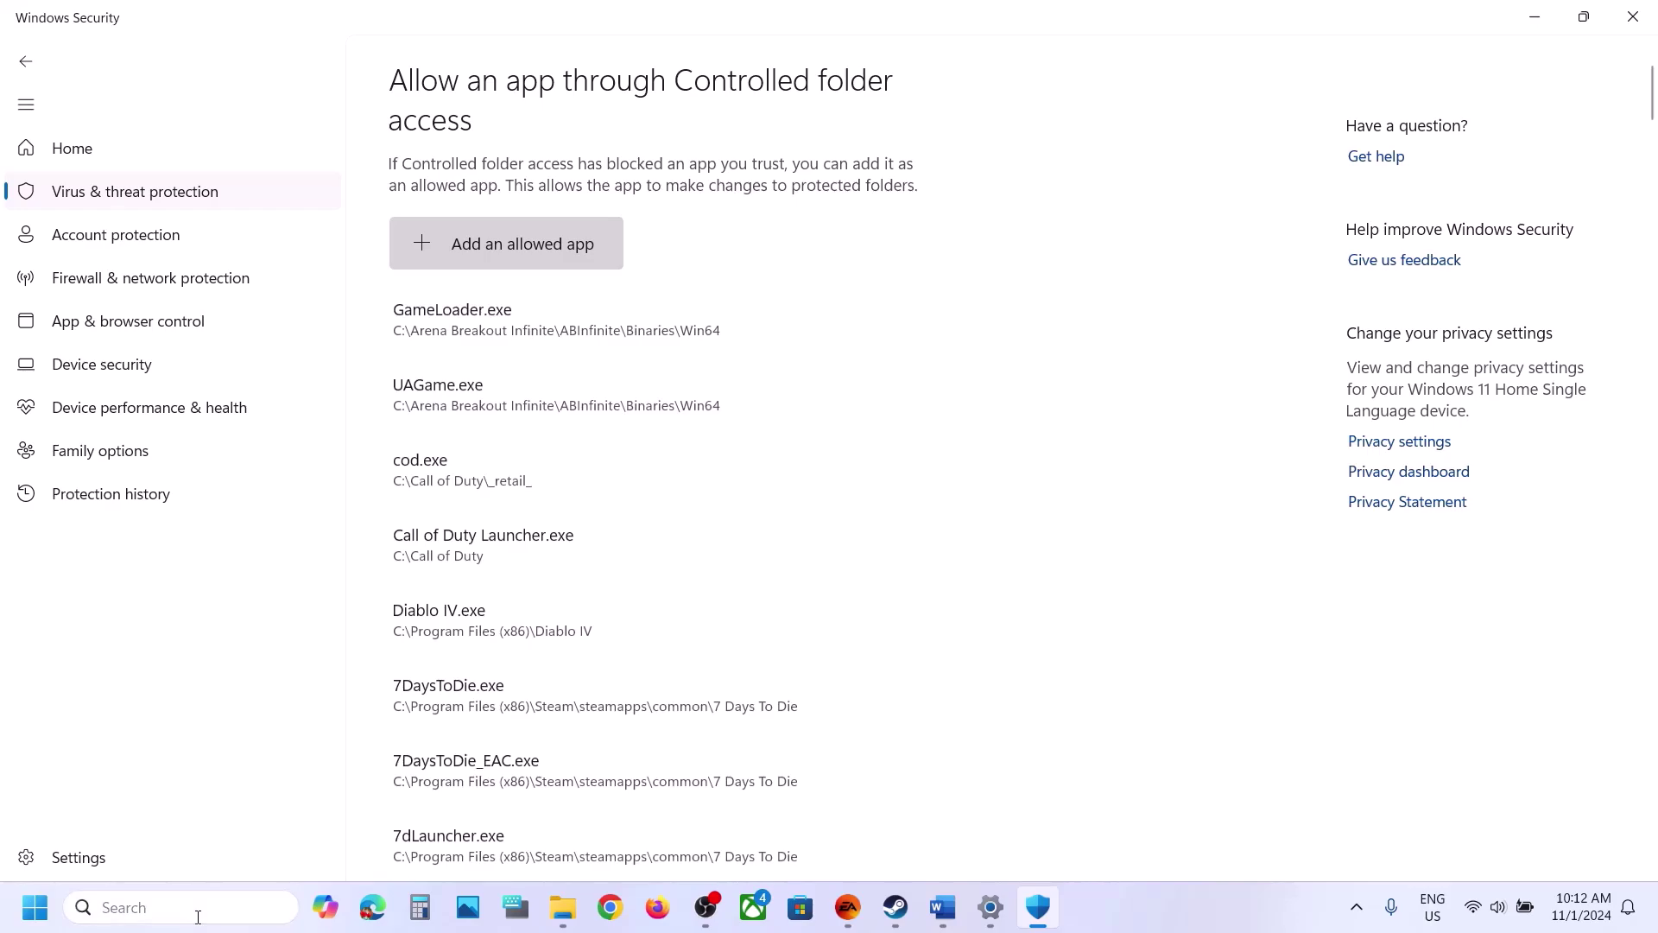
text(ontrol)
key(Return)
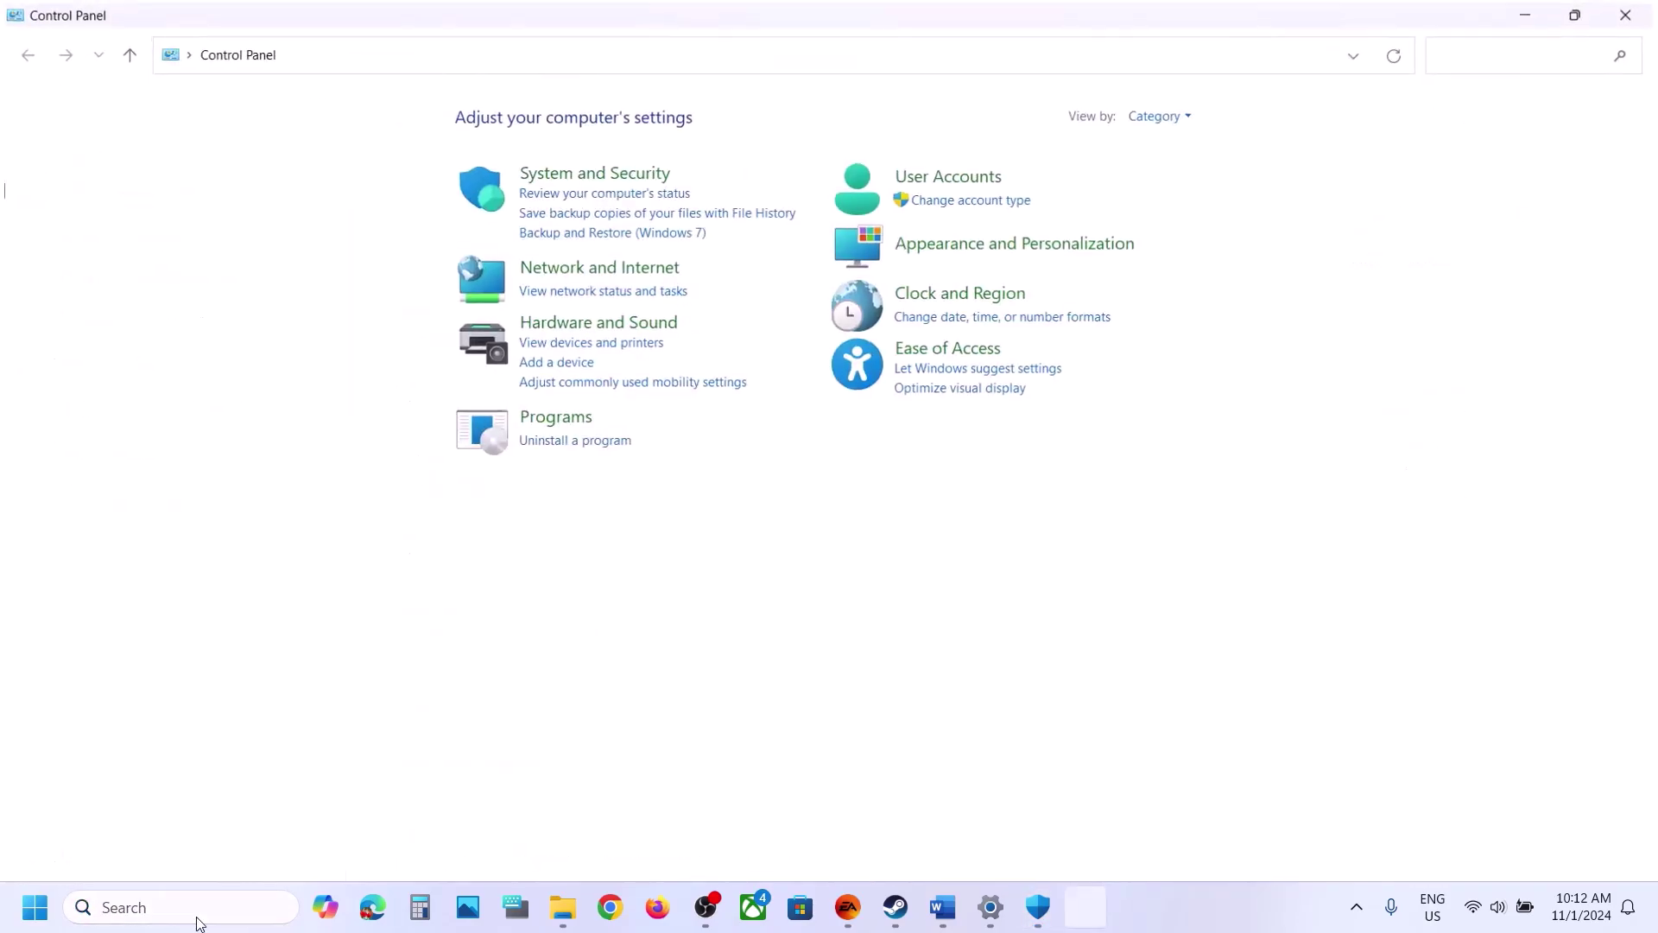
- Open the list of apps allowed through Windows Defender Firewall and unlock its settings for changes
click(587, 172)
click(390, 195)
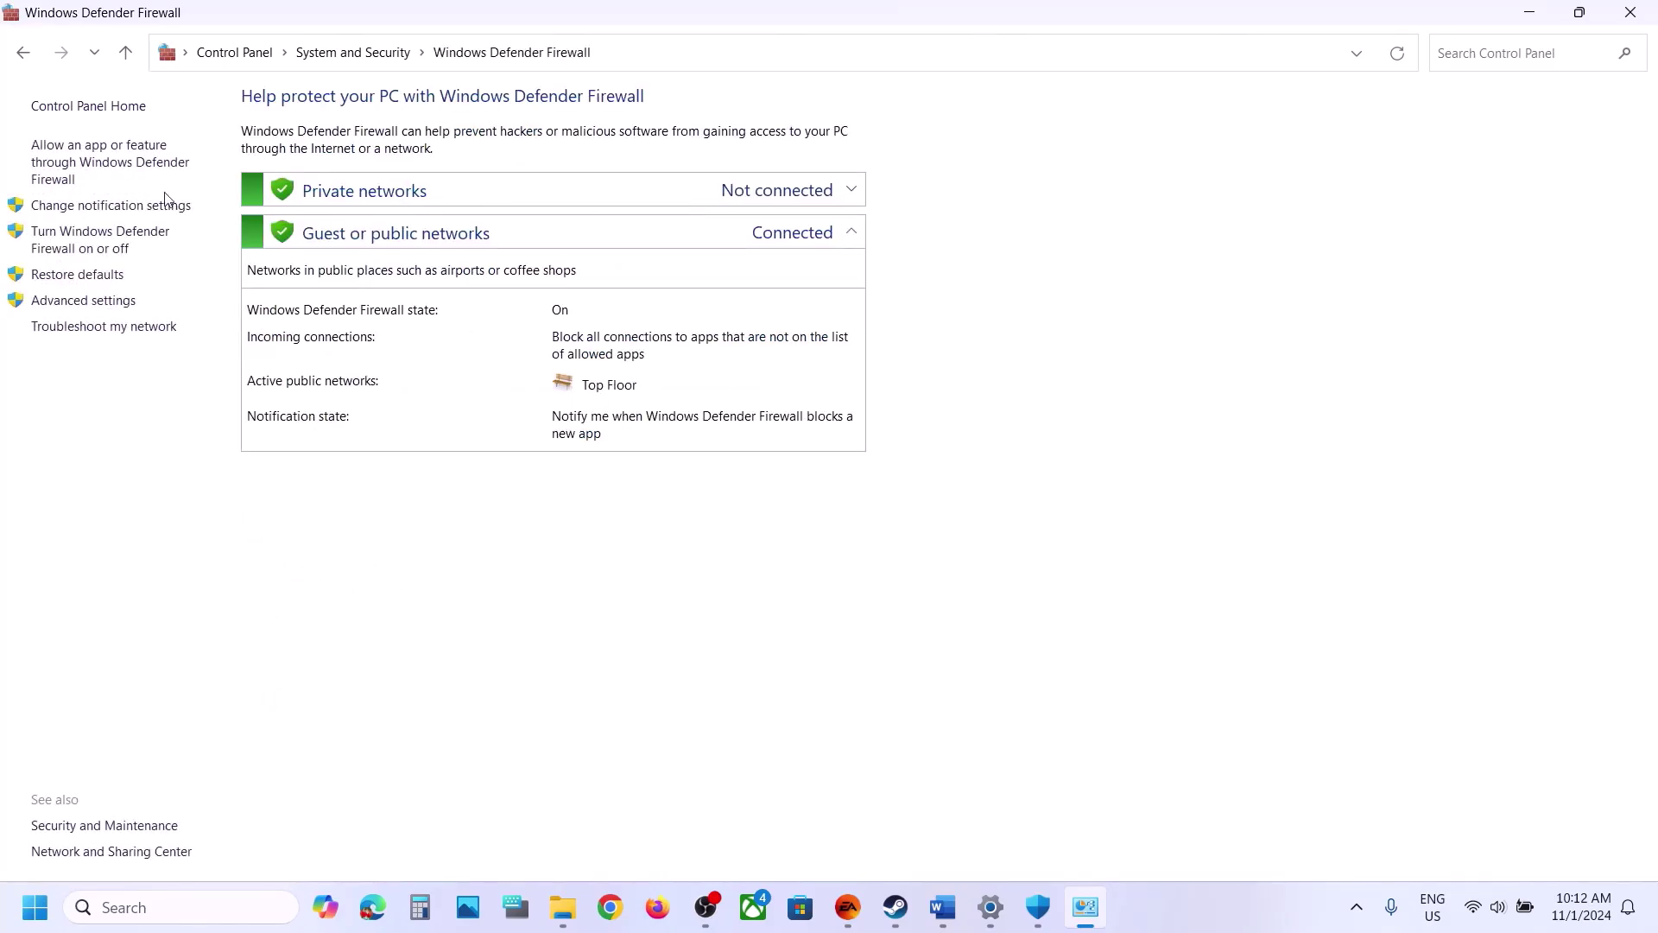
click(115, 171)
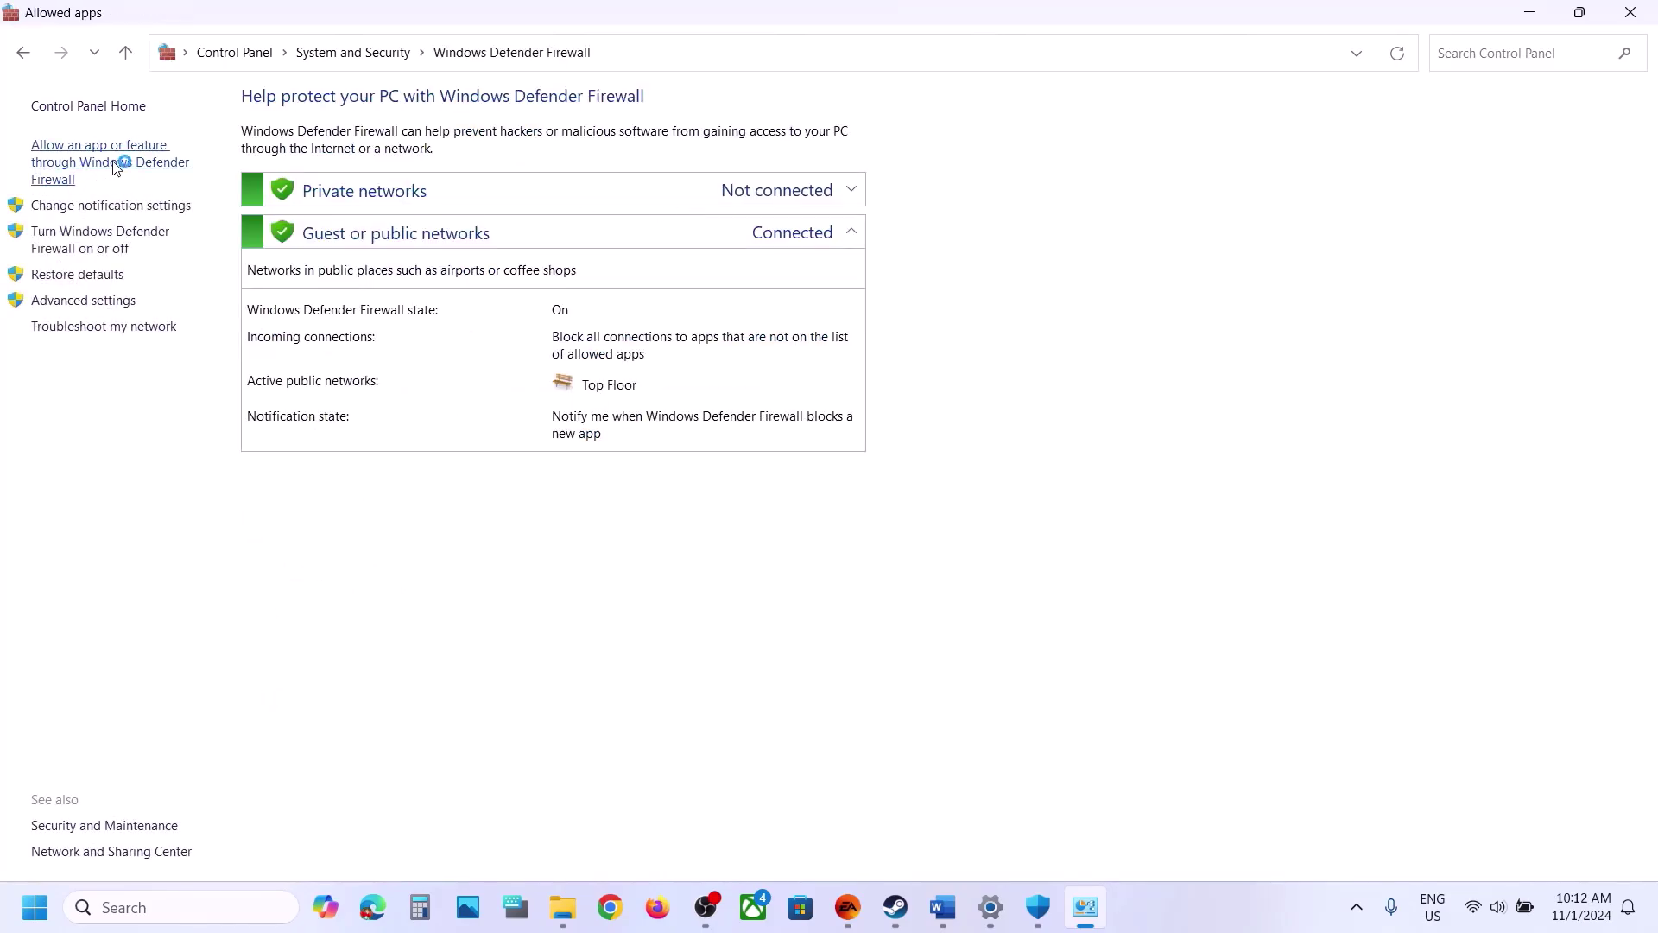
click(1078, 166)
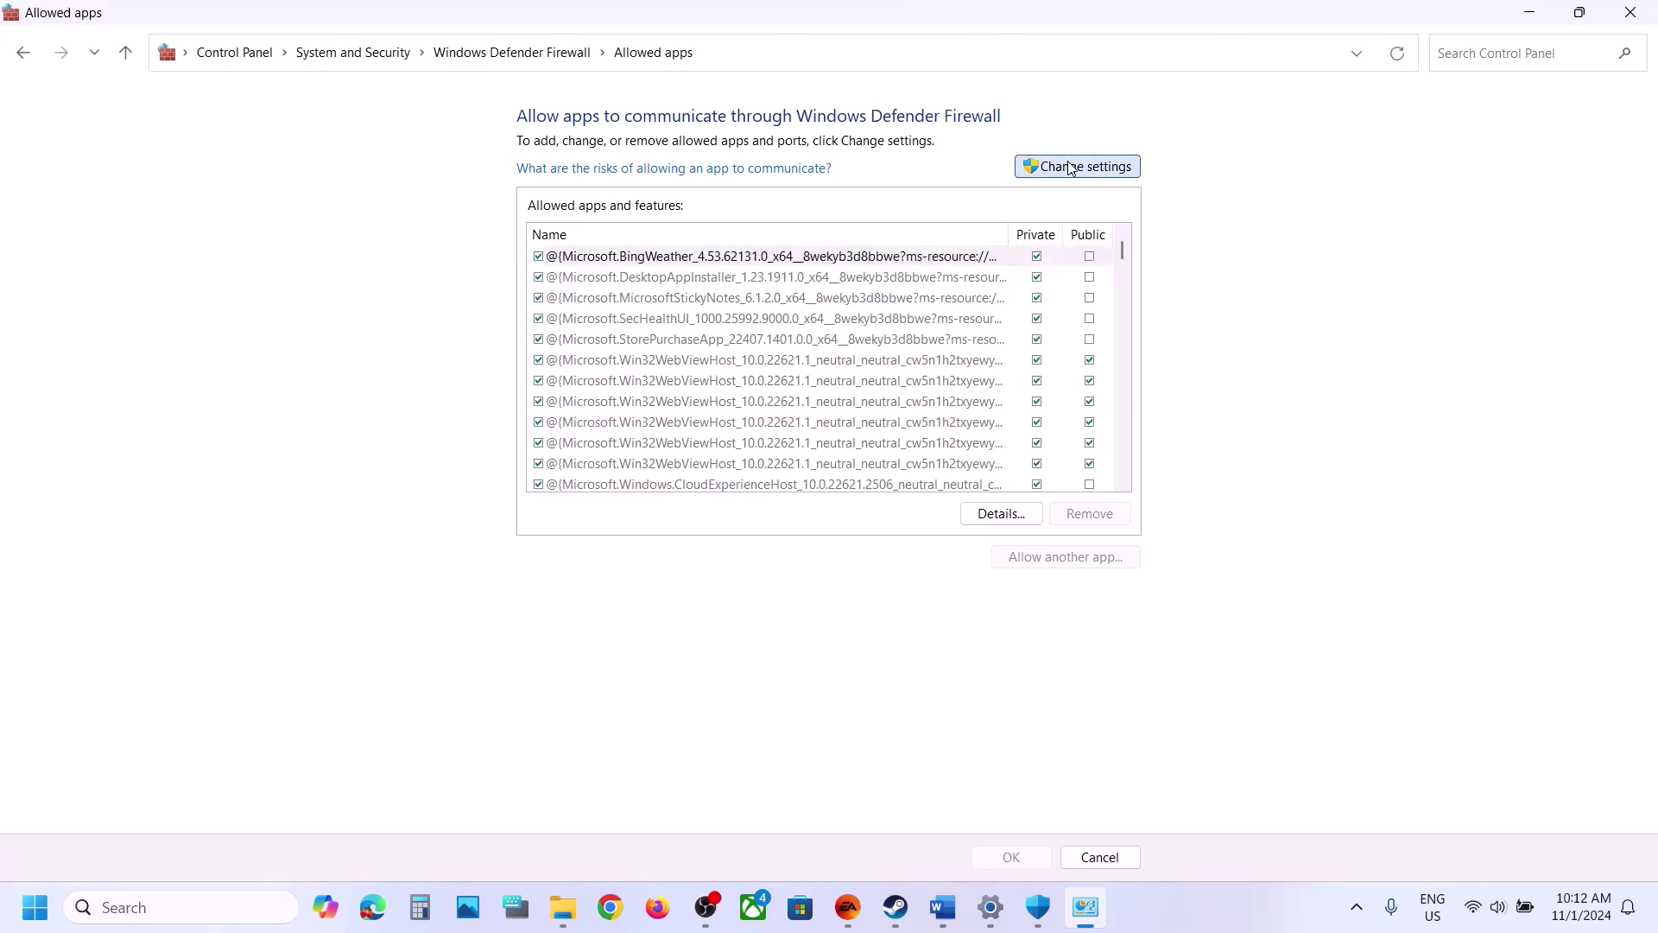
- Start allowing another app through the firewall and browse to C:\Program Files\EA Games\Dragon Age The Veilguard
click(1088, 556)
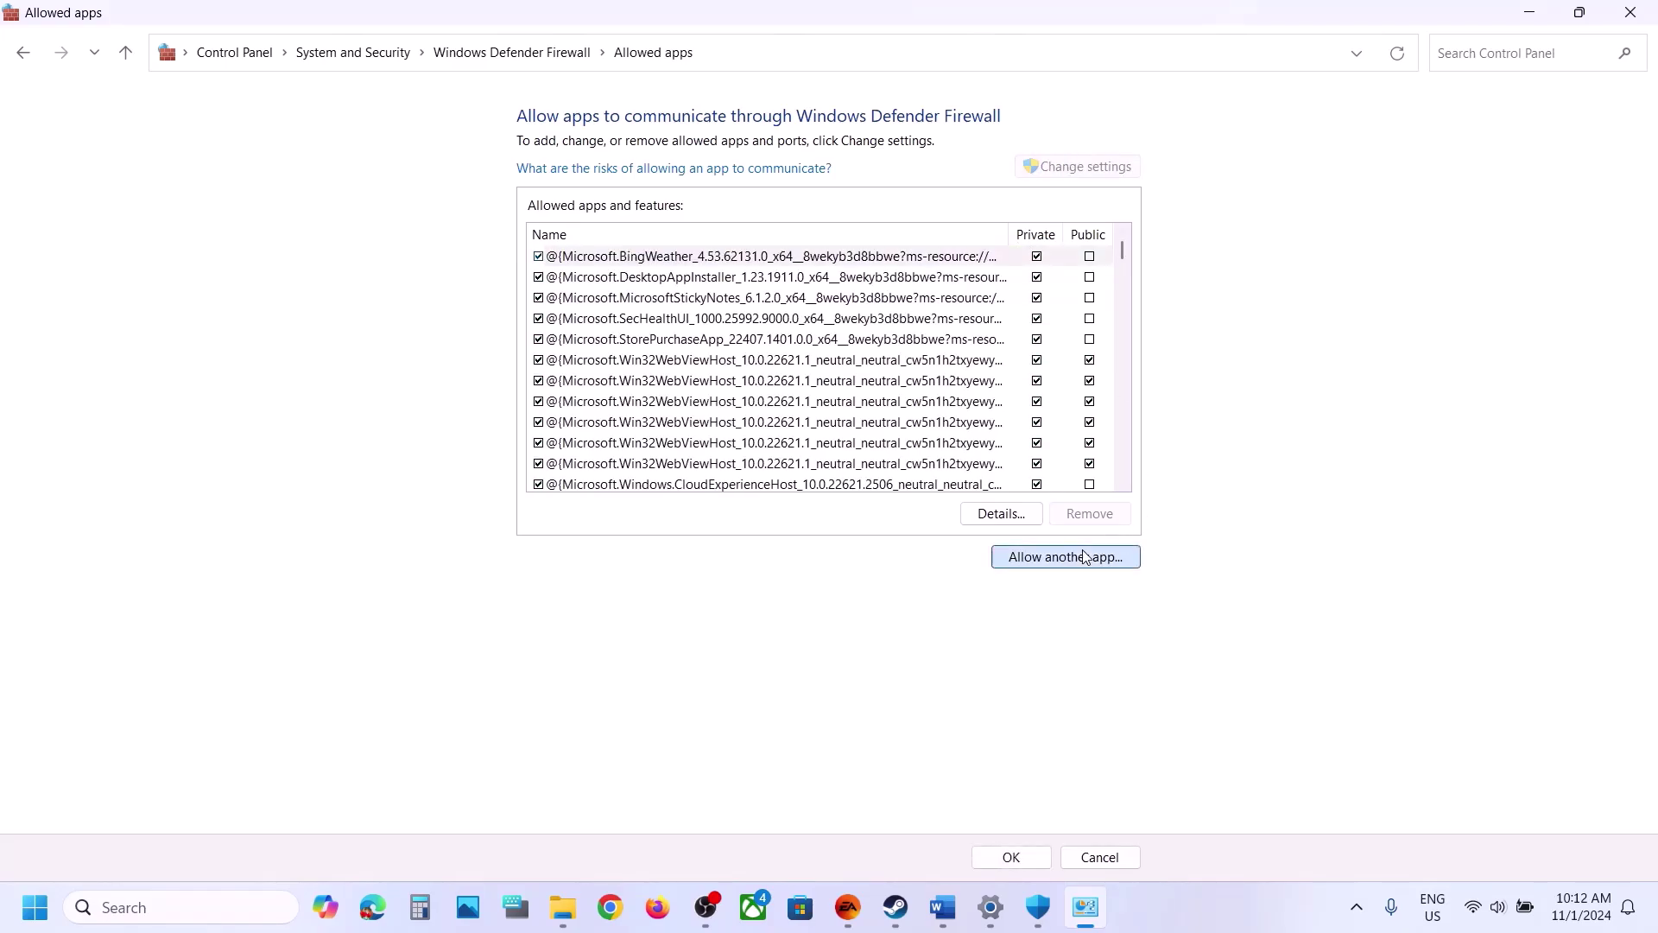
click(977, 553)
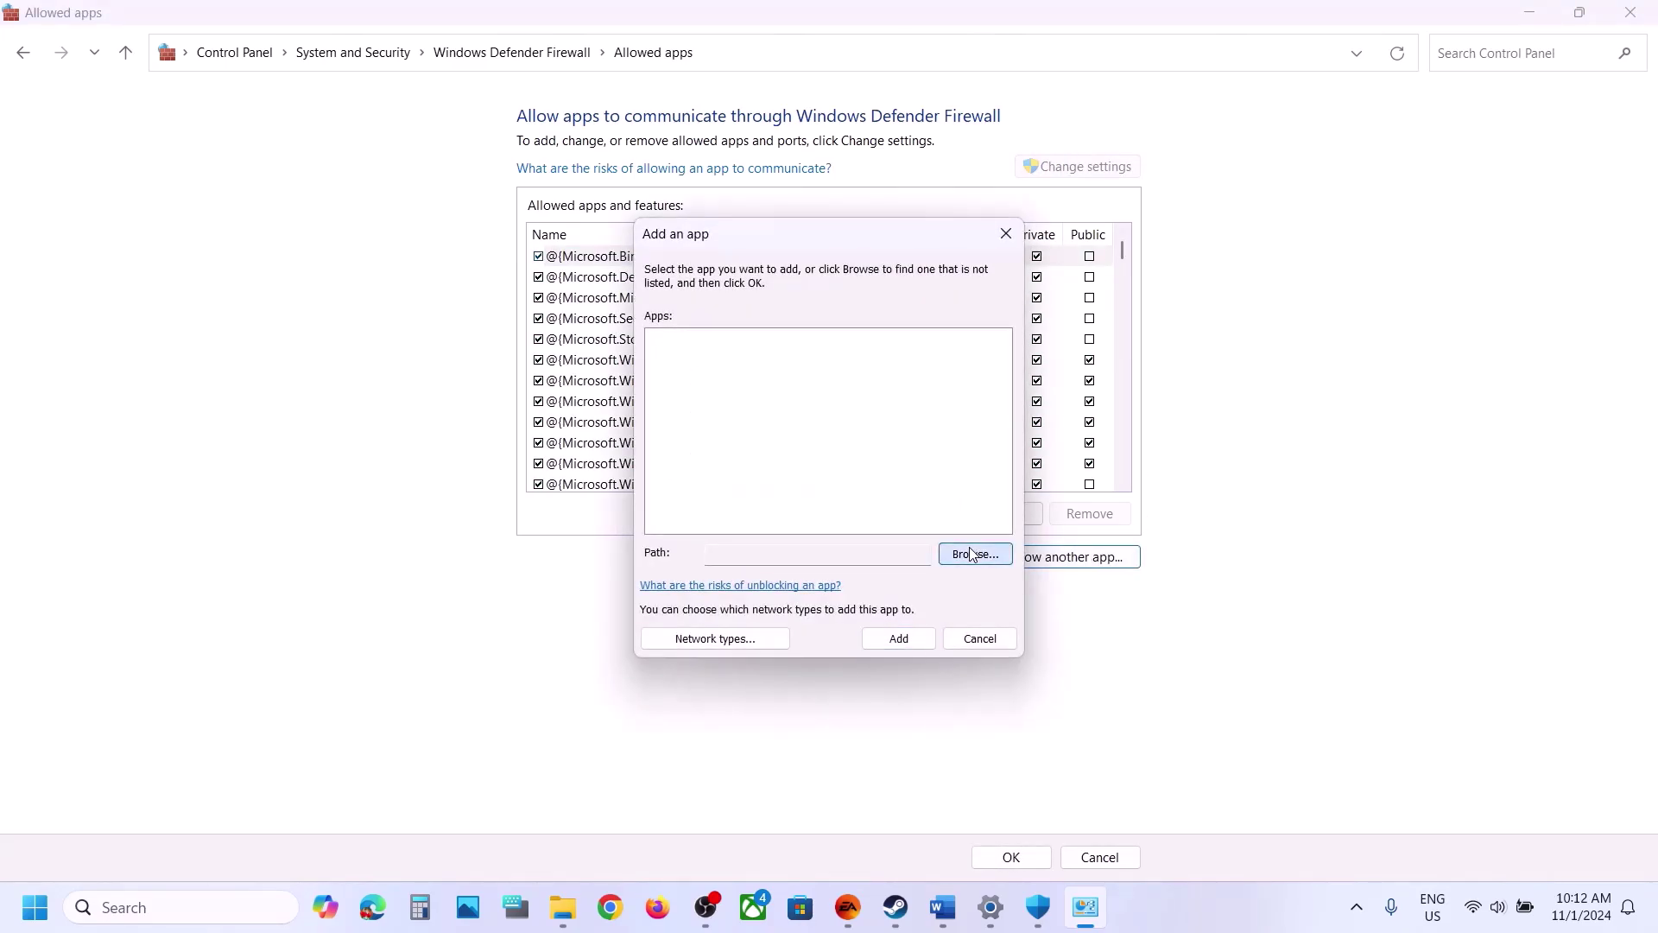
scroll(733, 605, down, 3)
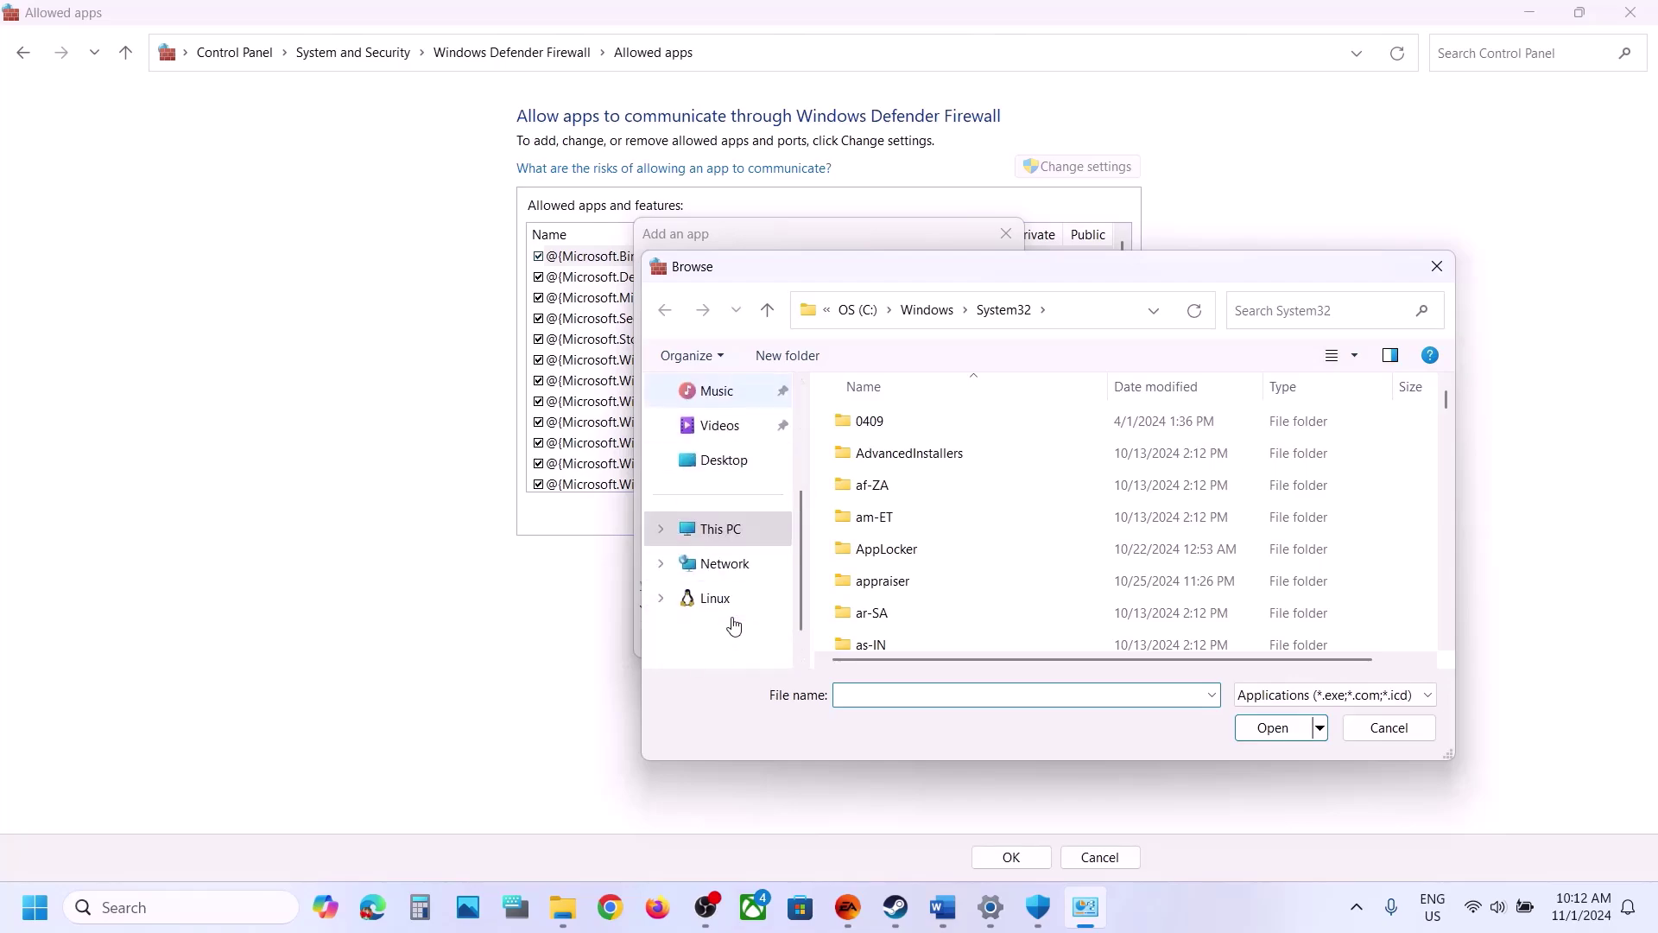
click(748, 541)
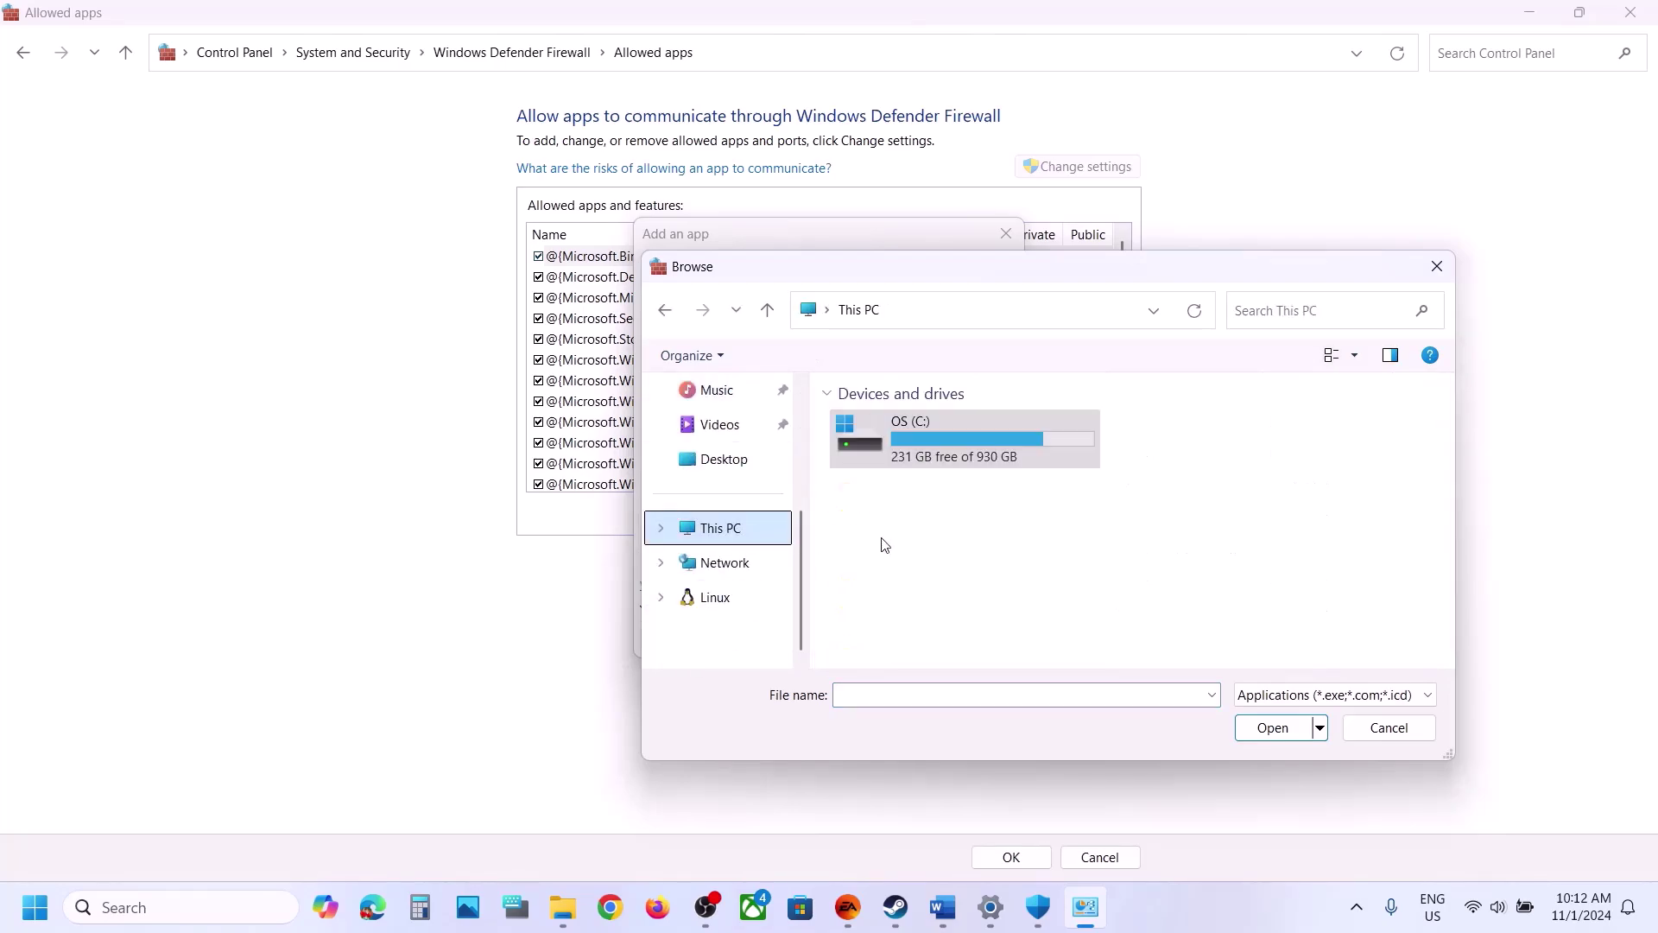
double_click(978, 430)
scroll(972, 466, down, 3)
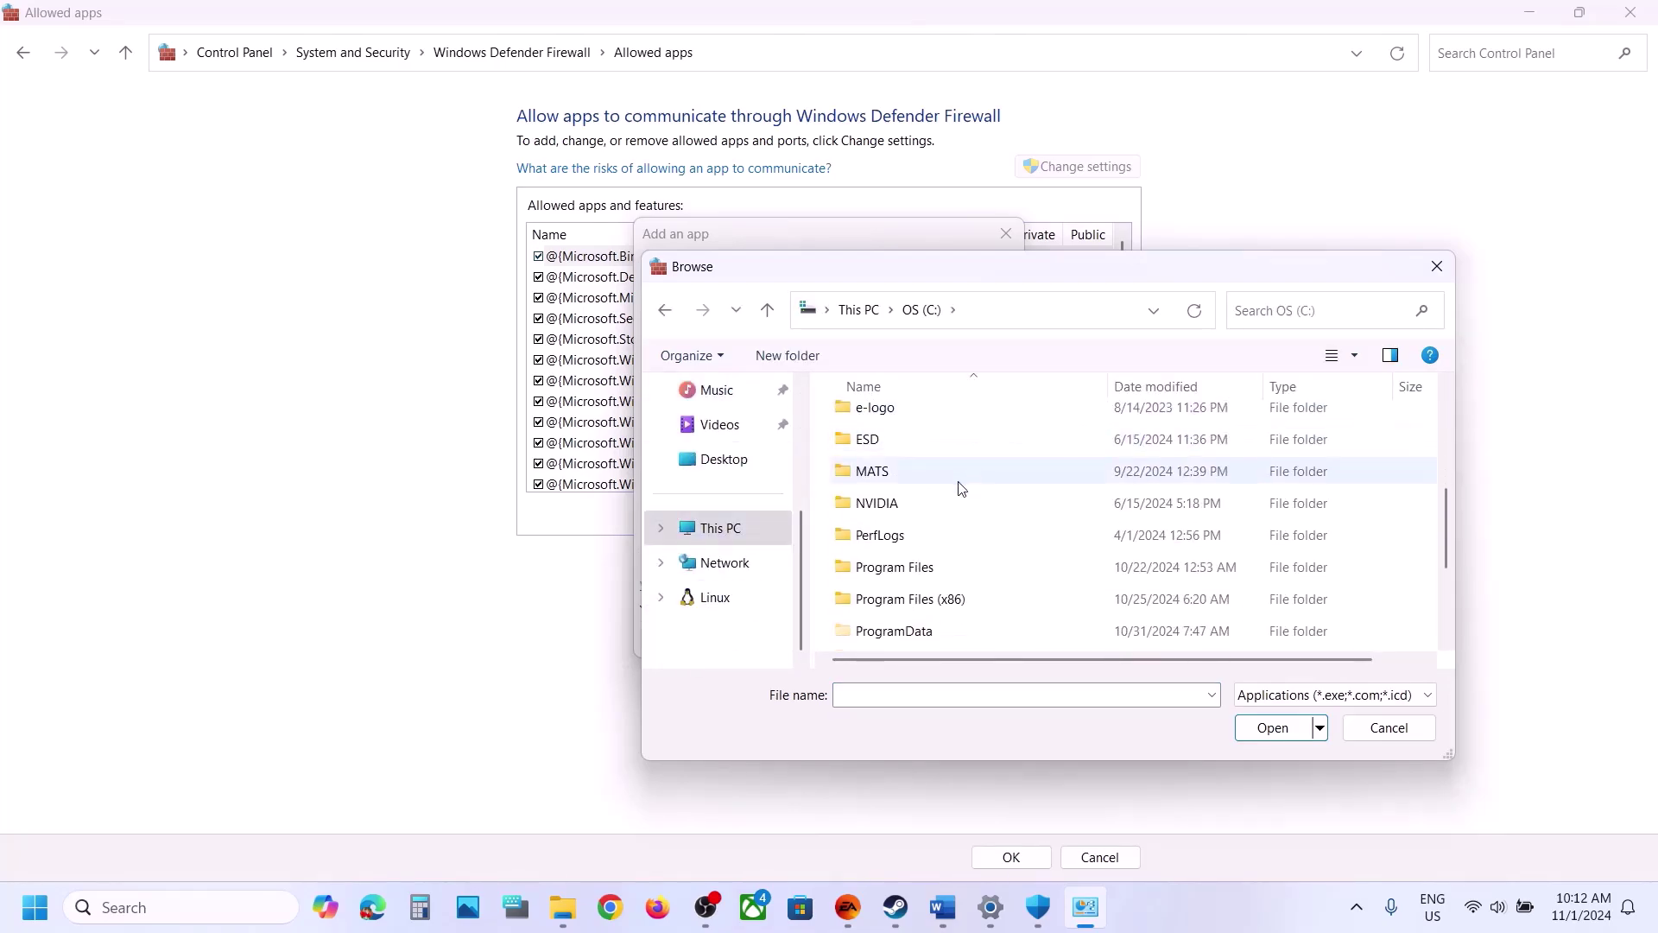
scroll(947, 483, up, 1)
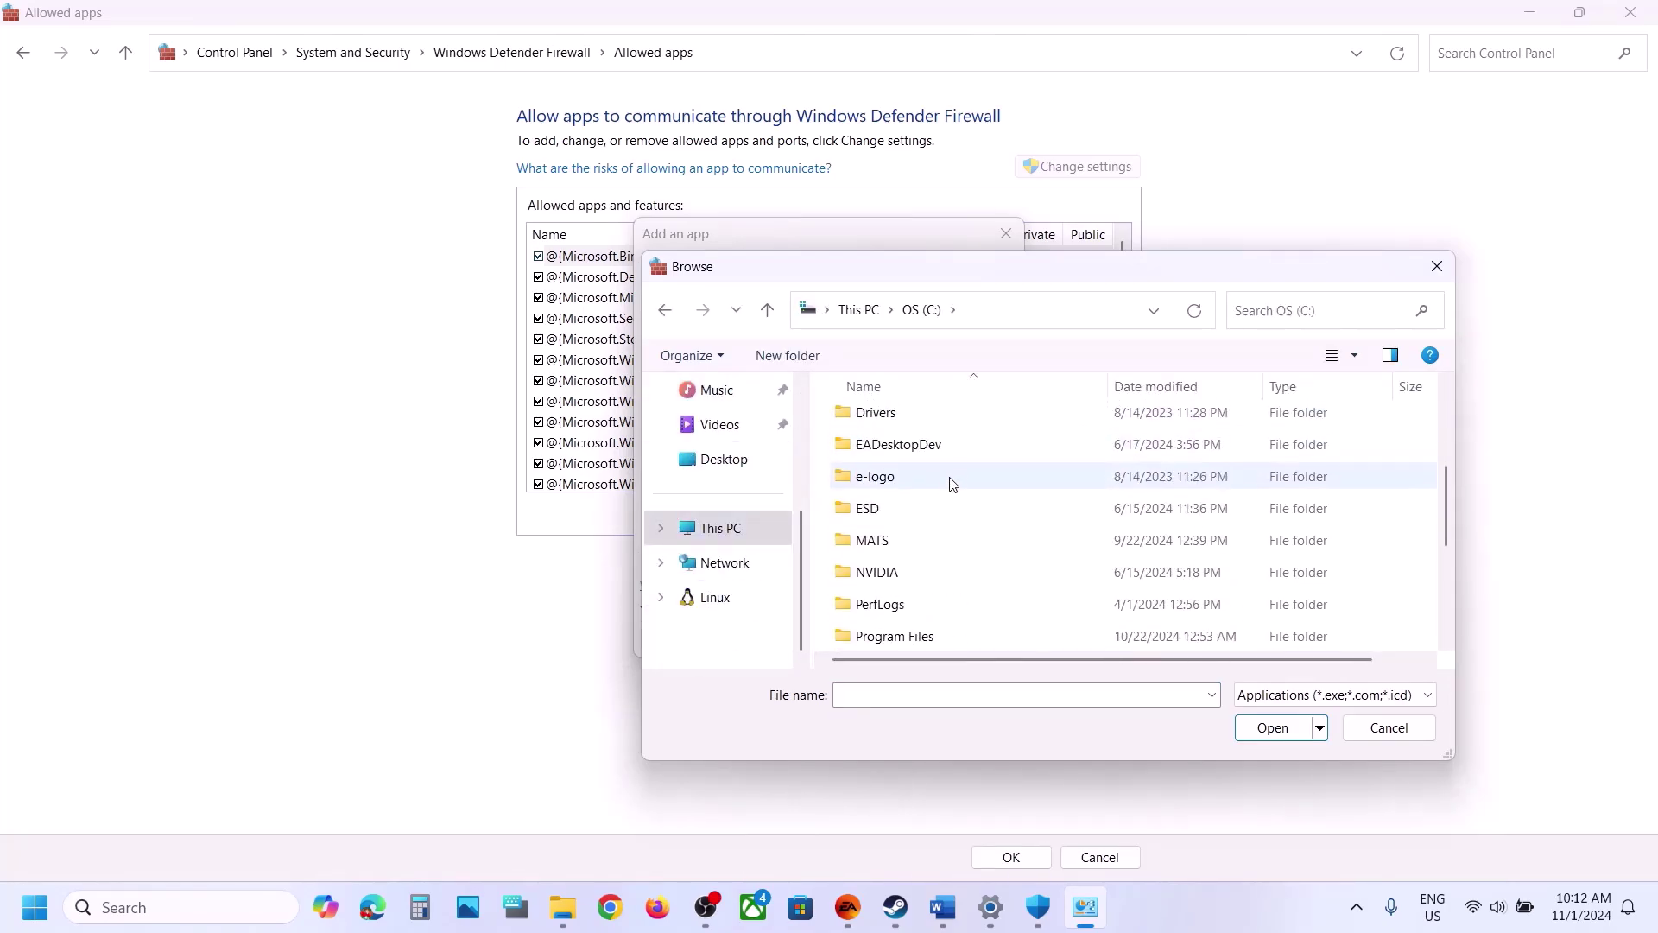
double_click(914, 637)
scroll(920, 563, down, 1)
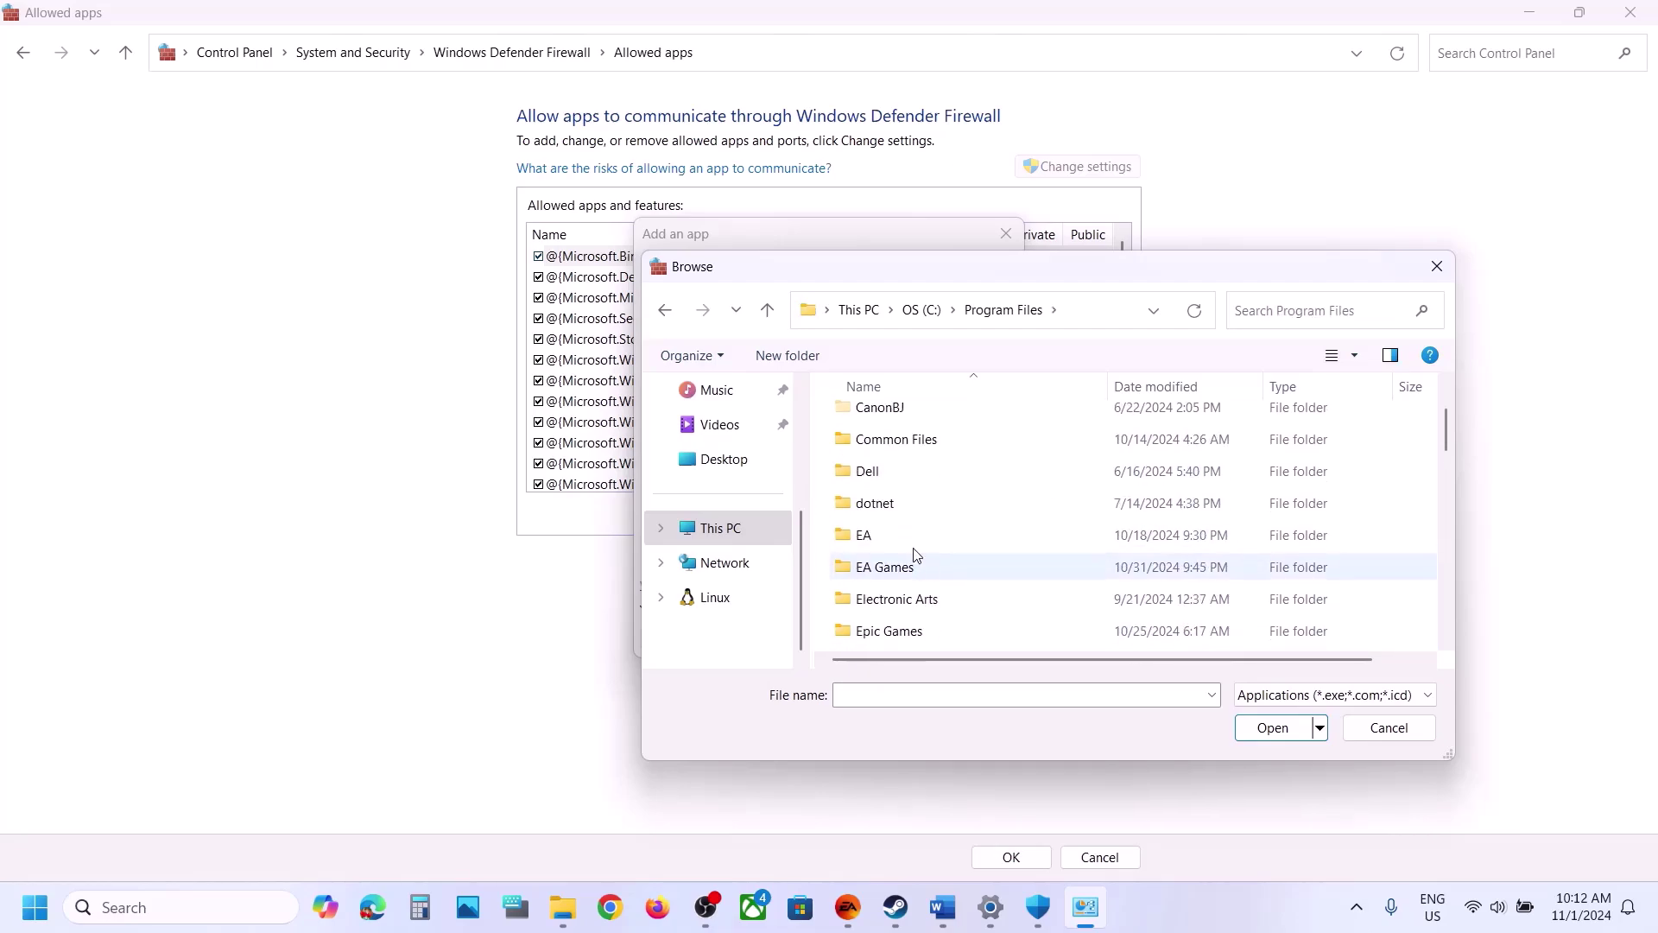
double_click(886, 566)
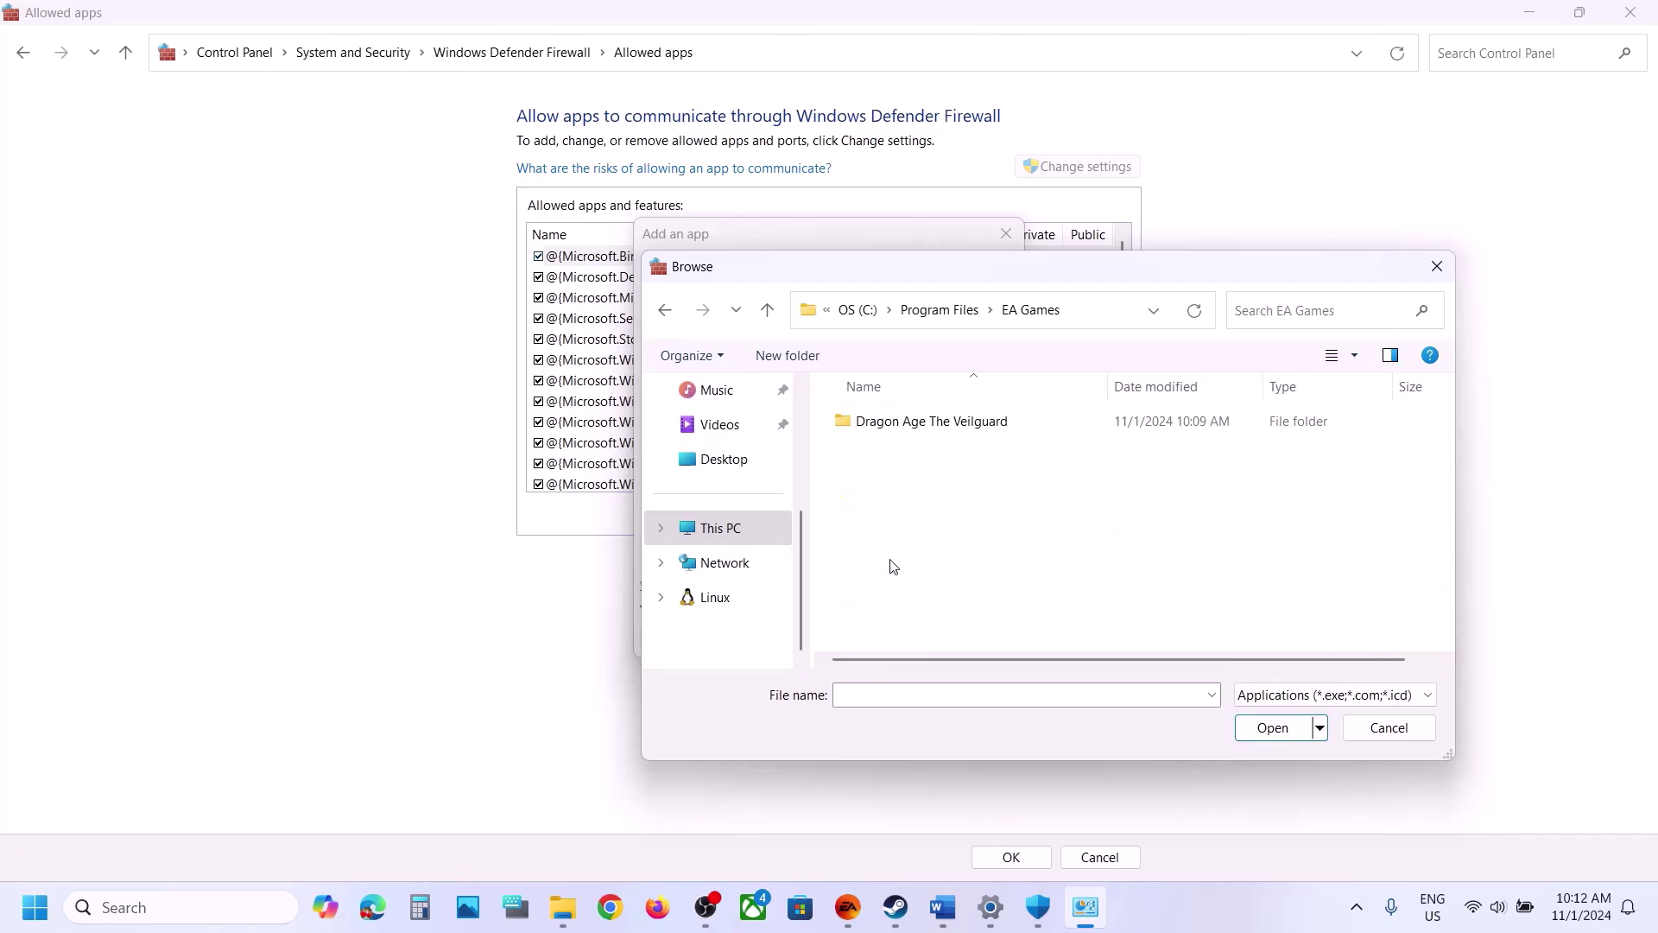
double_click(899, 429)
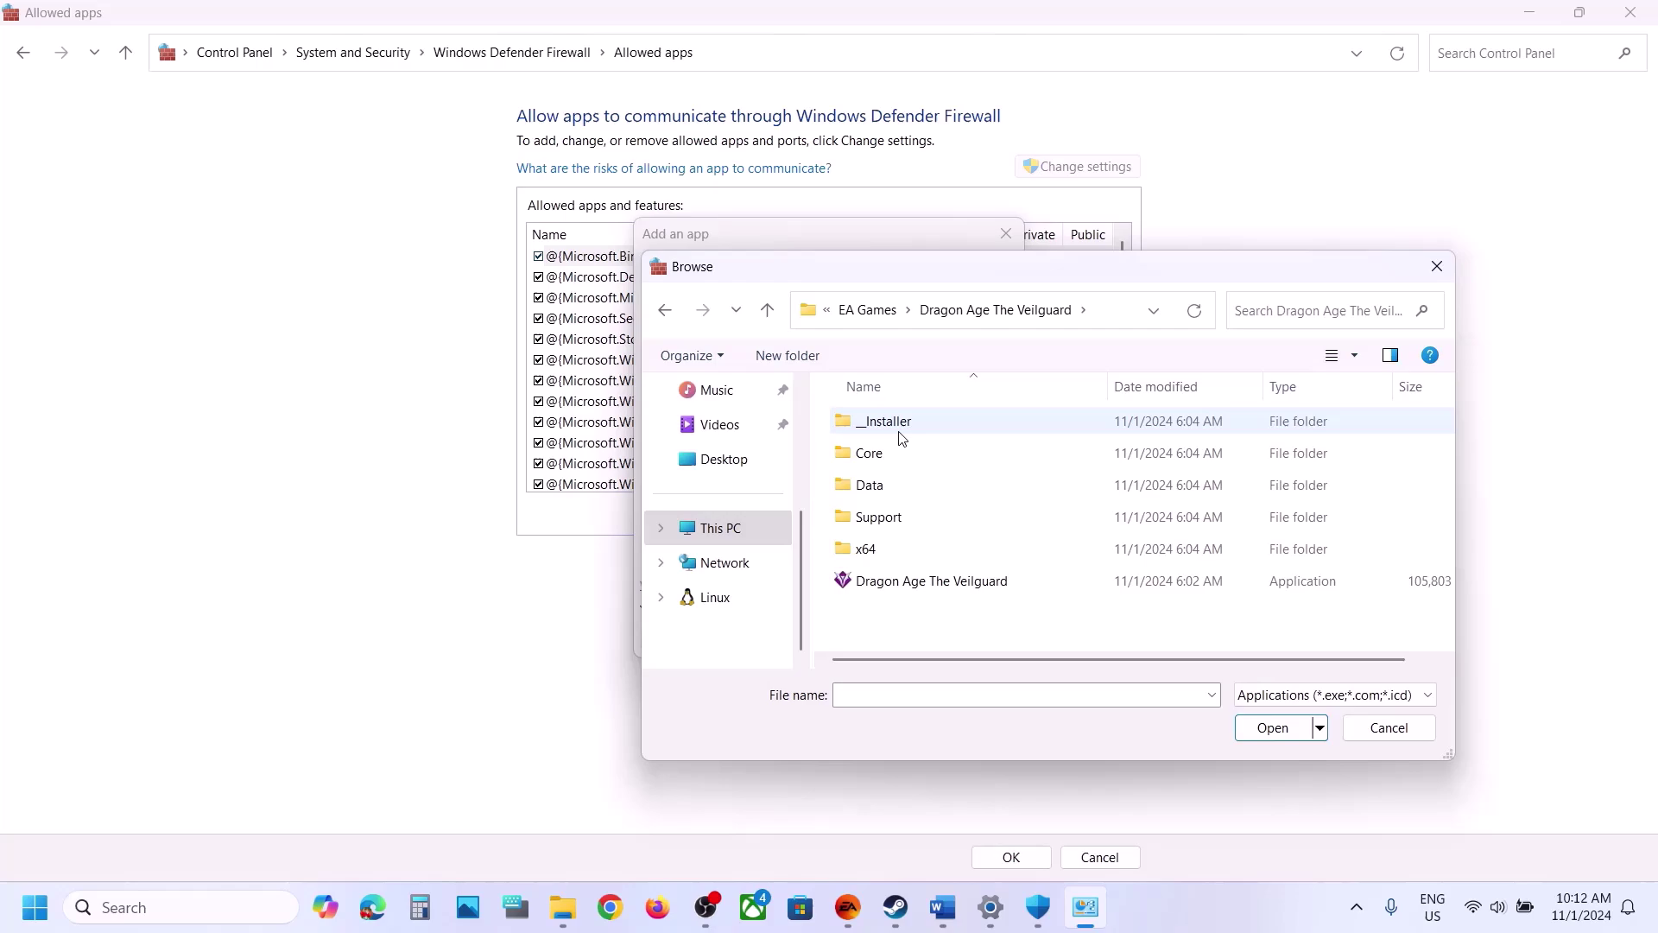
- Try to add the Dragon Age The Veilguard application to the firewall's allowed apps, and close the dialog for adding an app
click(986, 585)
click(1273, 727)
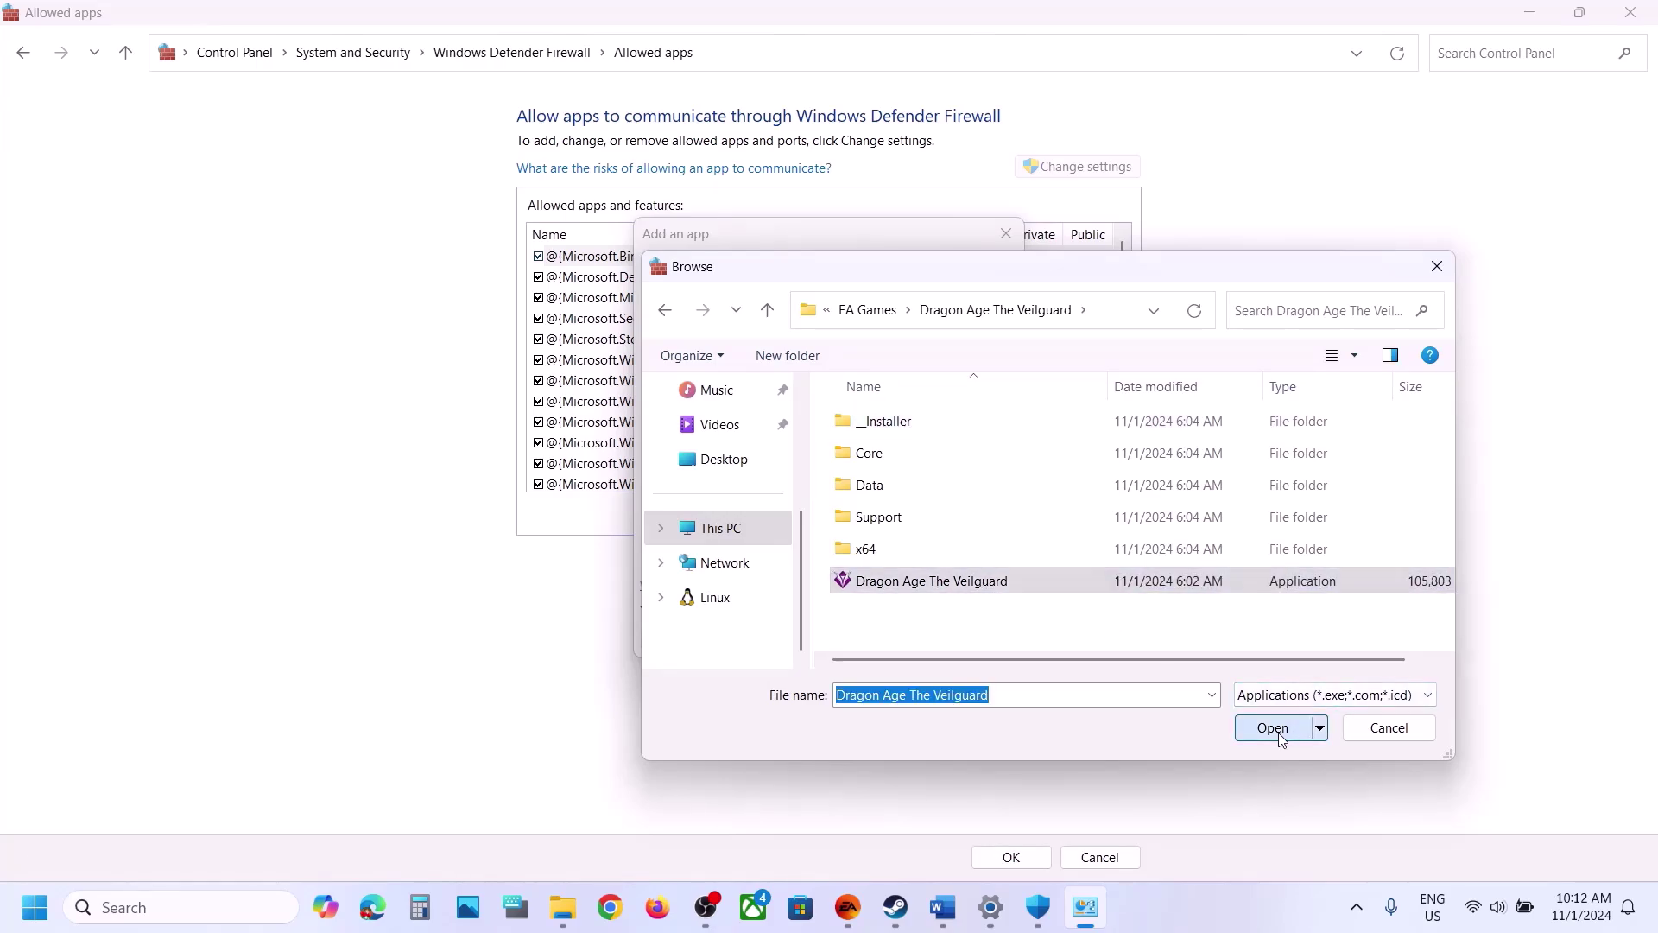
click(899, 639)
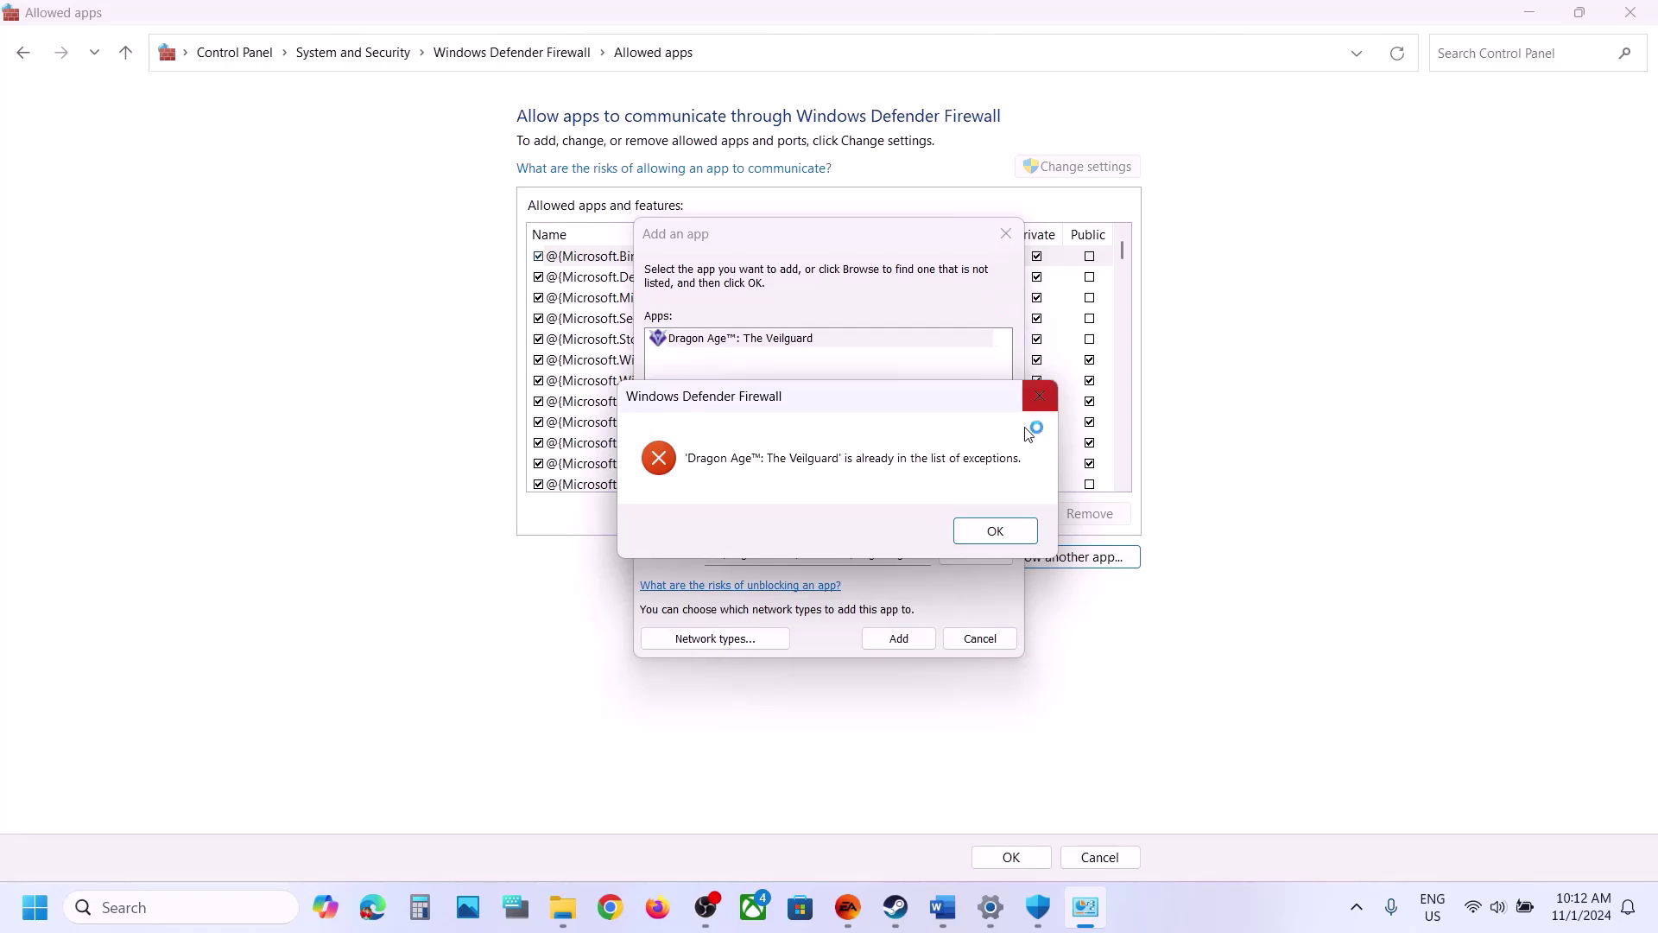
click(1000, 530)
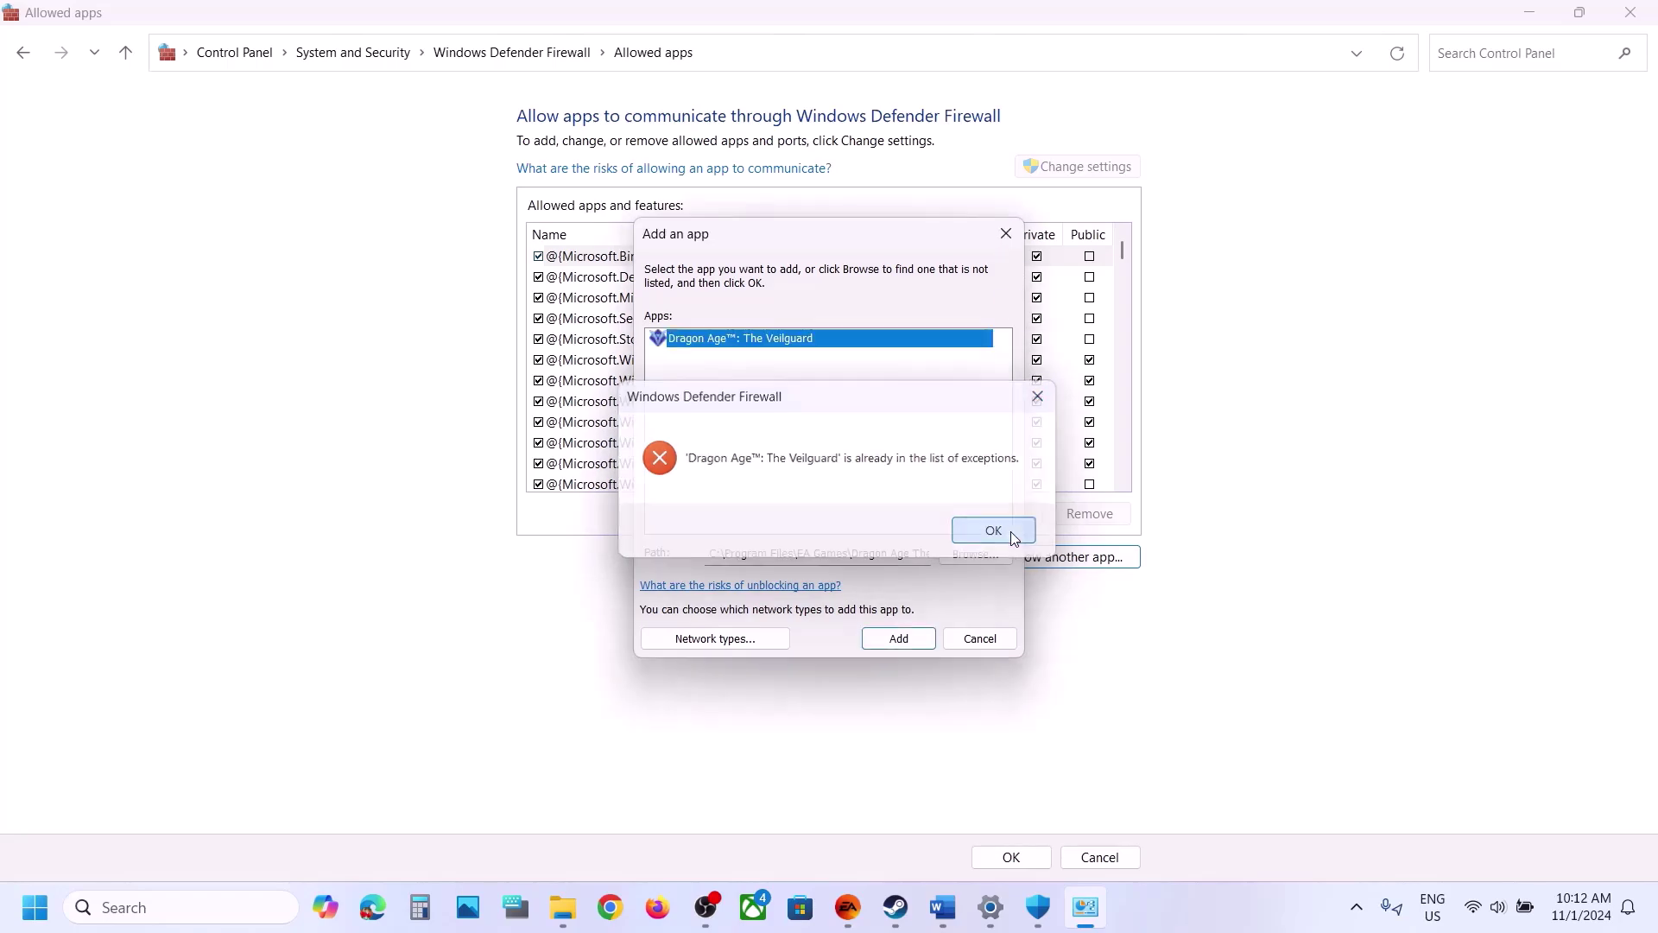
click(1006, 233)
- Locate the Dragon Age: The Veilguard entry in the firewall's allowed apps list, and close the Allowed apps window
key(d)
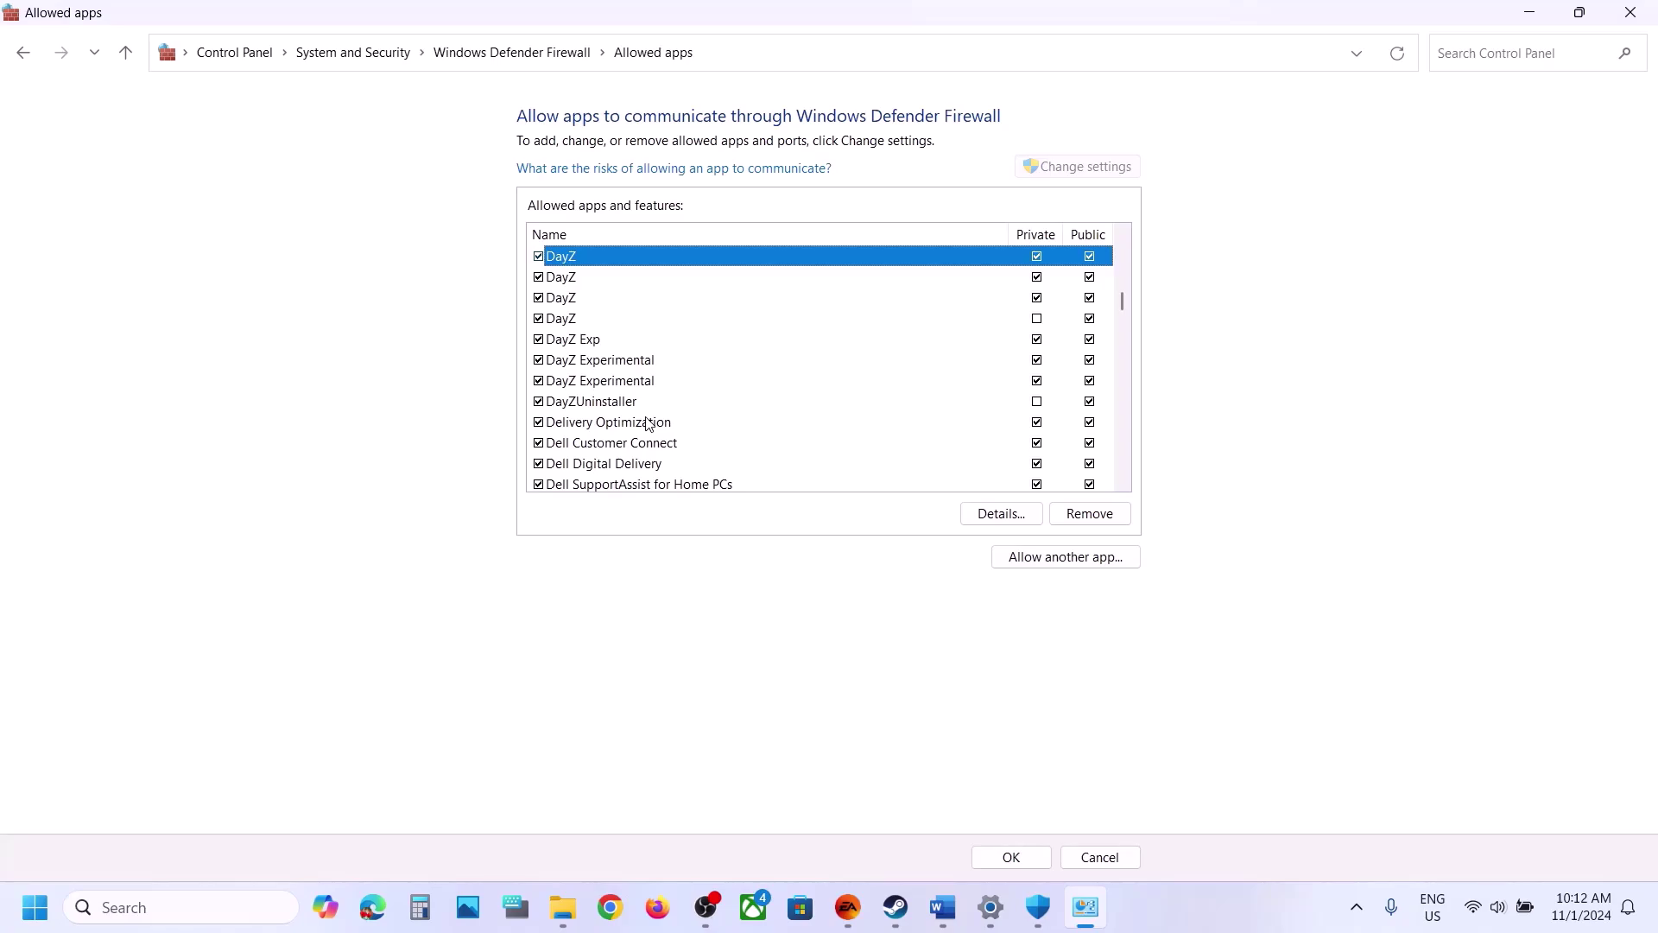
scroll(1123, 489, down, 8)
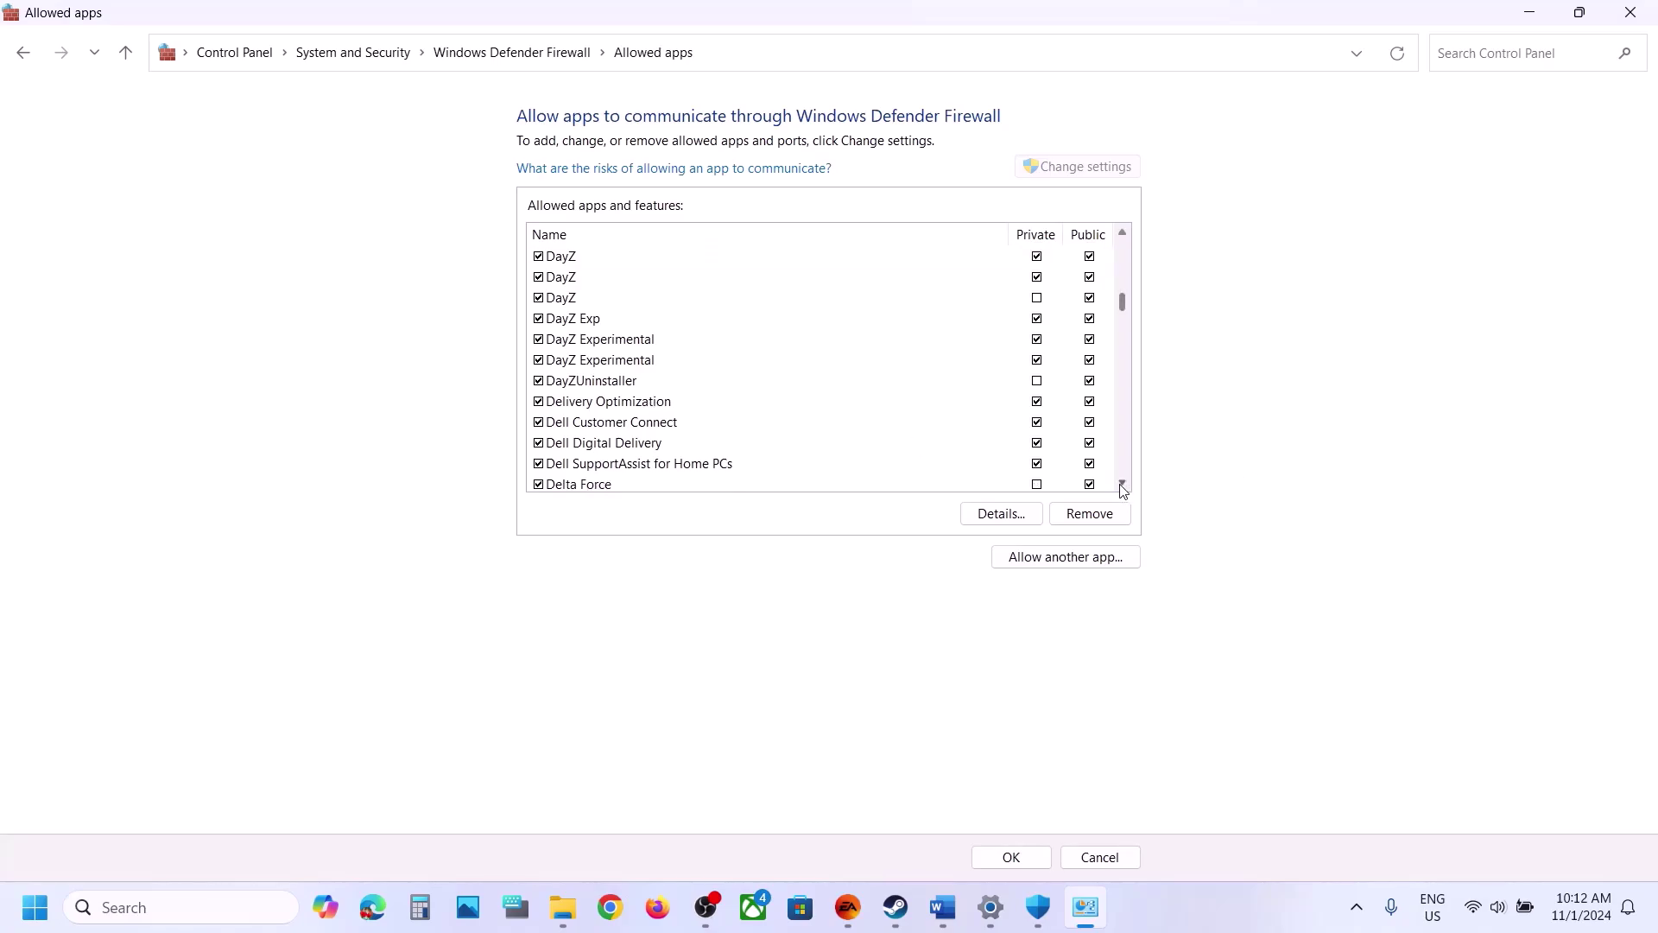
scroll(1123, 489, down, 6)
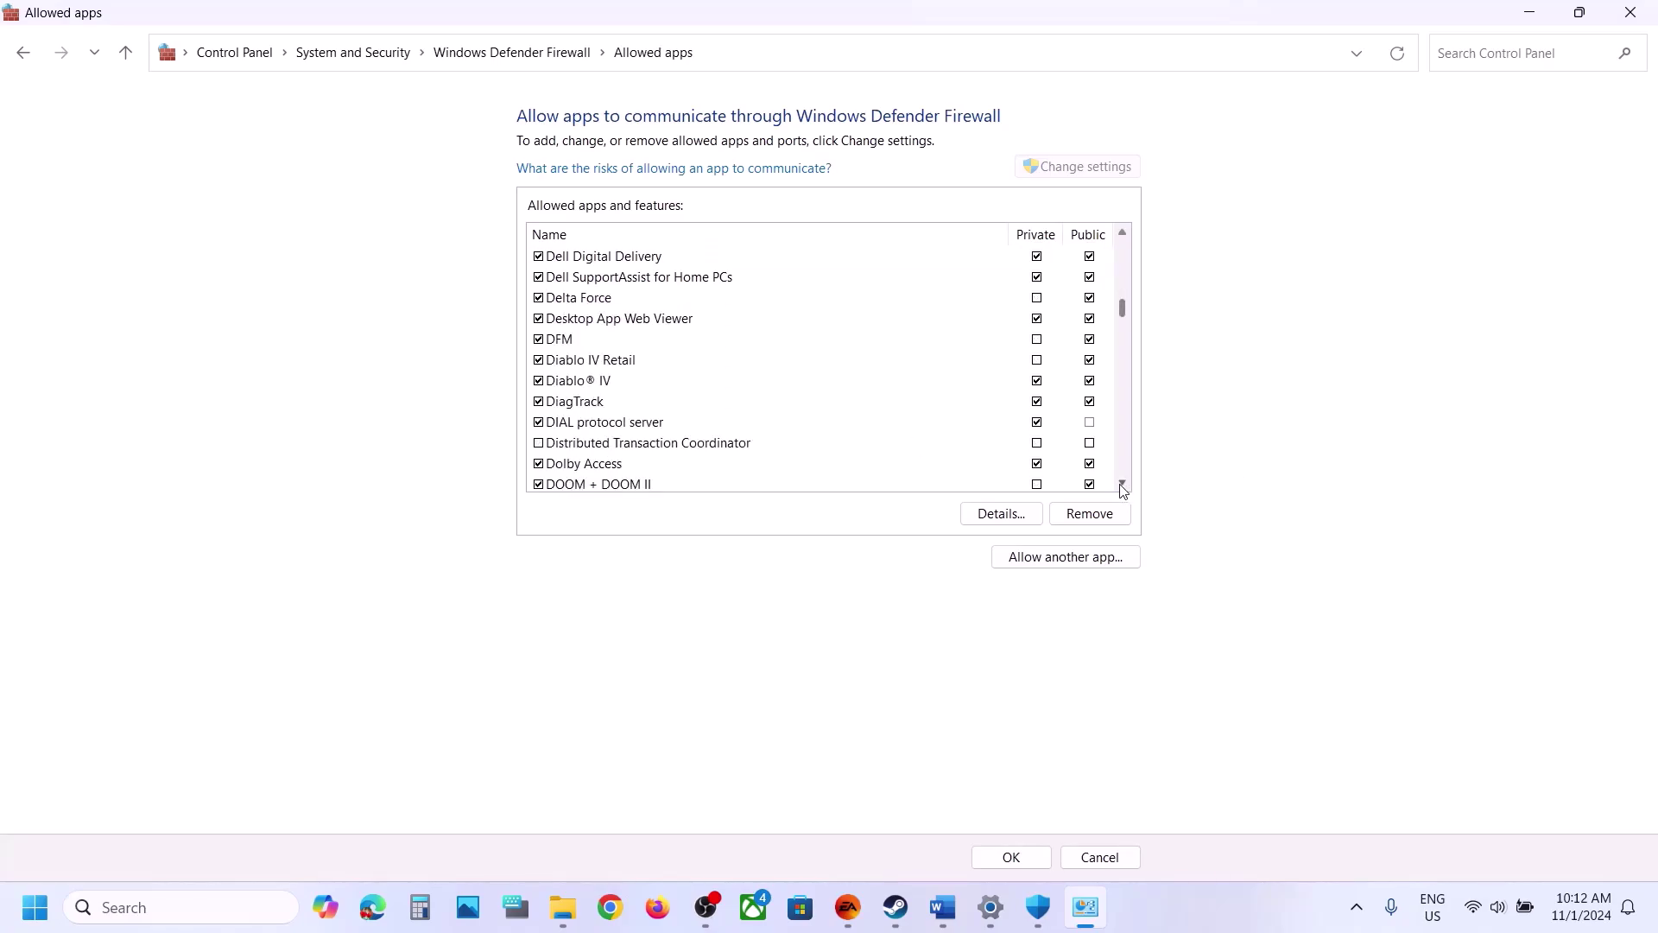
click(688, 423)
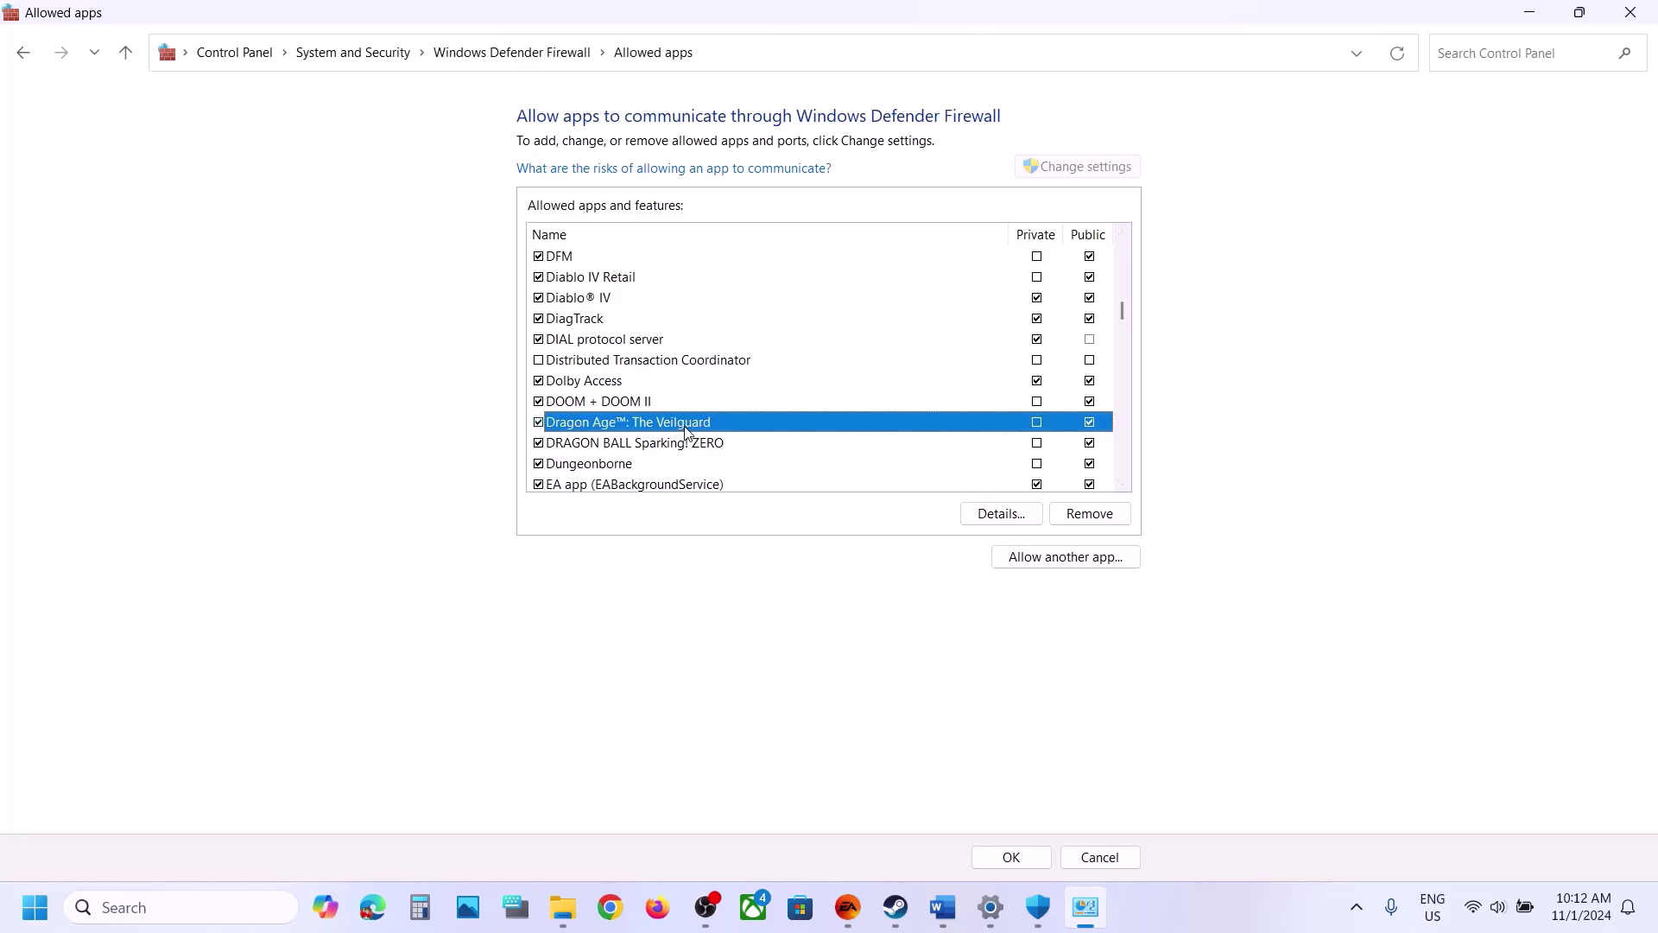
click(1631, 12)
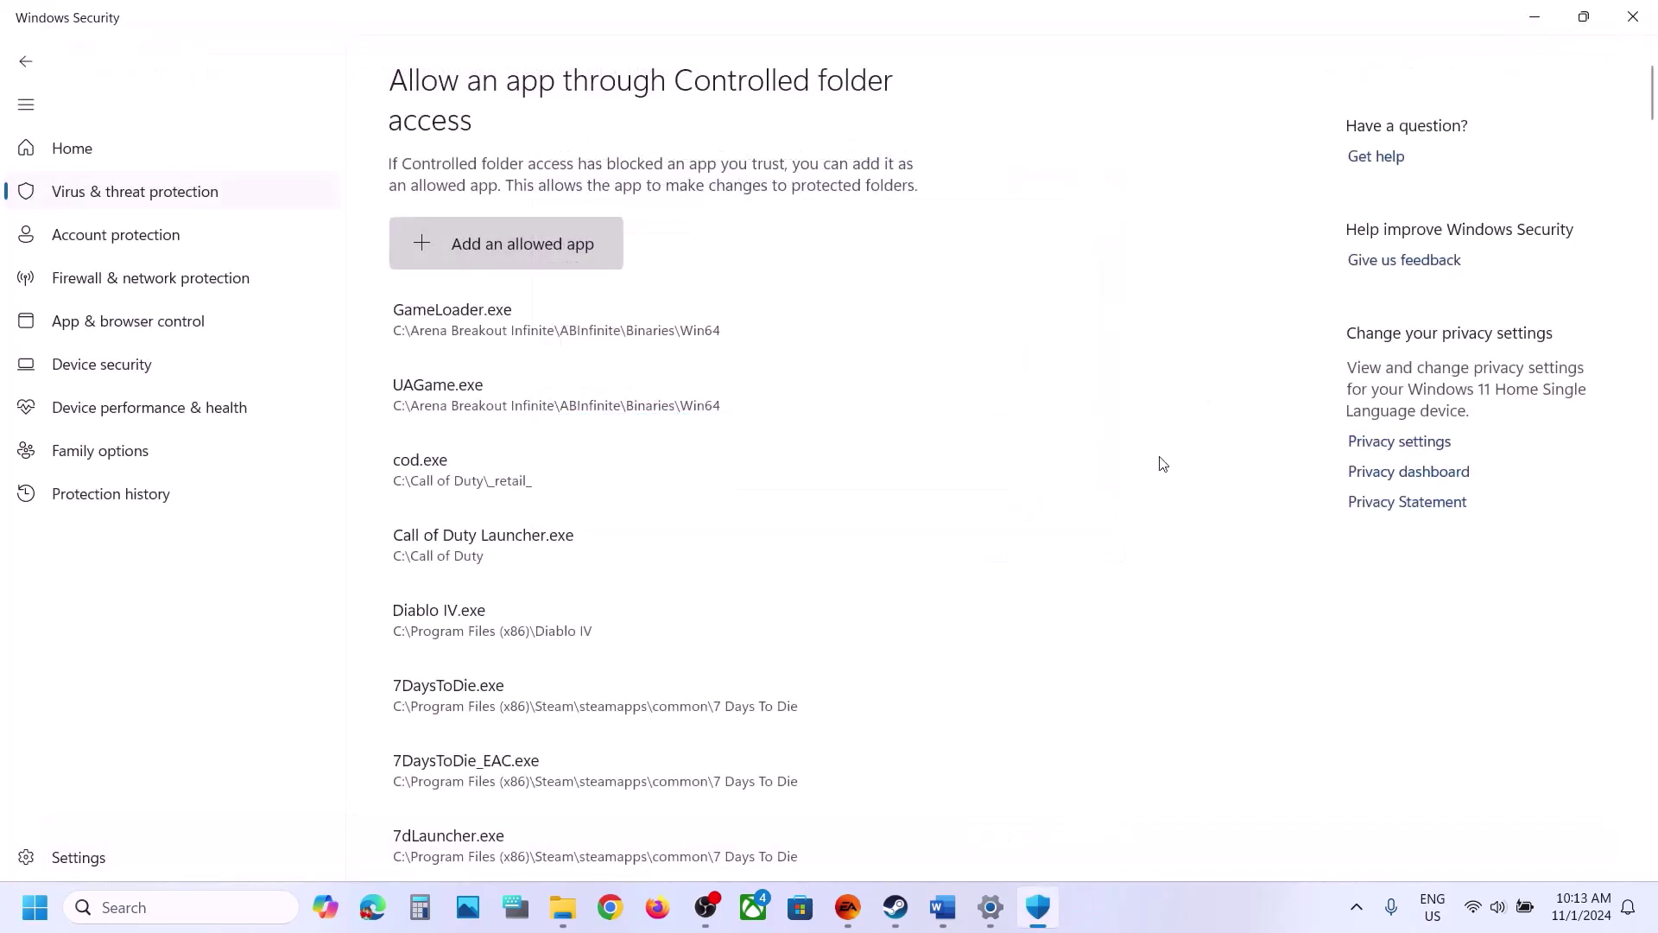
- Switch to the Word notes and highlight Step 7's Norton Program Control instructions and Step 8's instruction to run the game as administrator
click(966, 905)
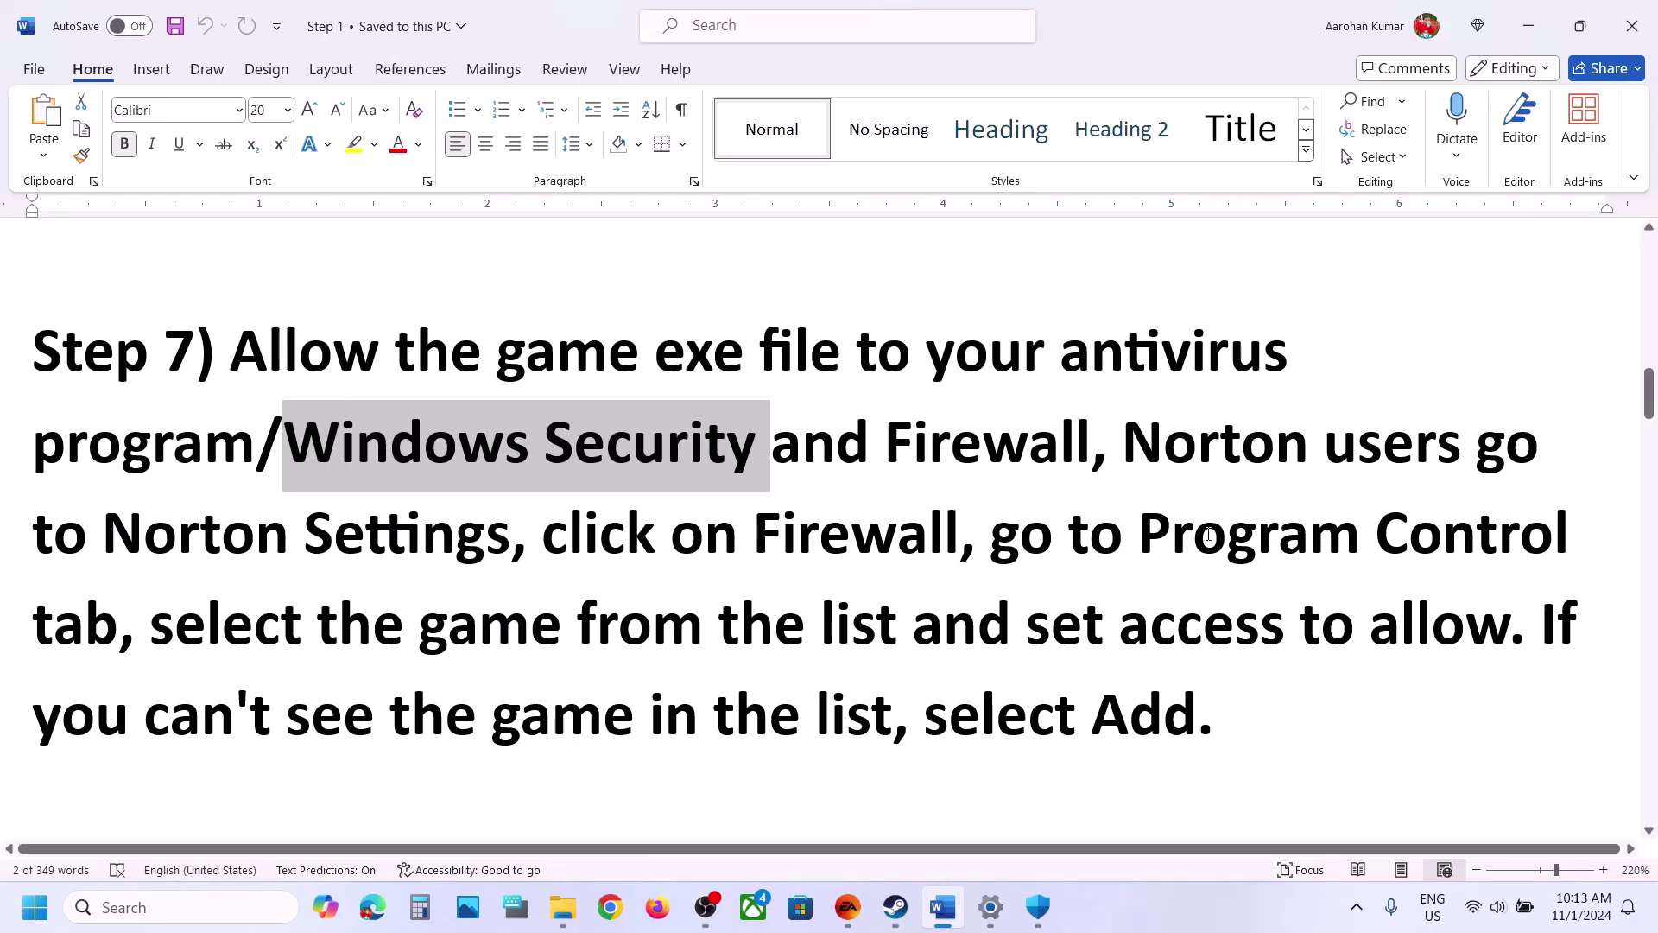
drag(1205, 534, 1114, 623)
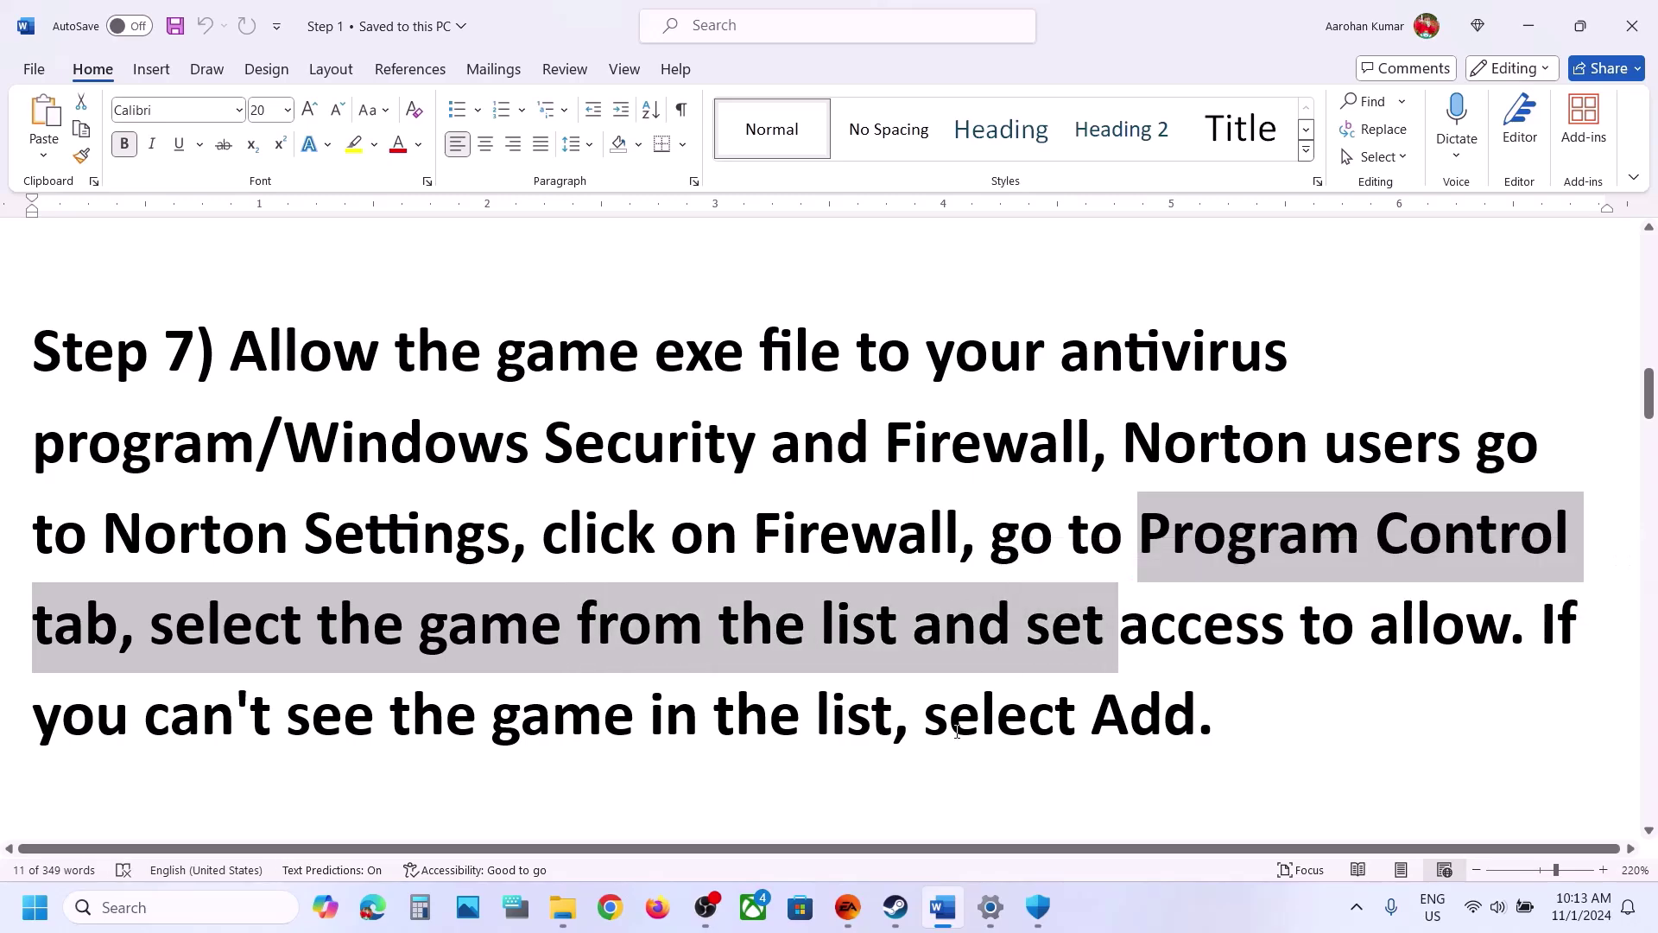
drag(957, 732, 1161, 734)
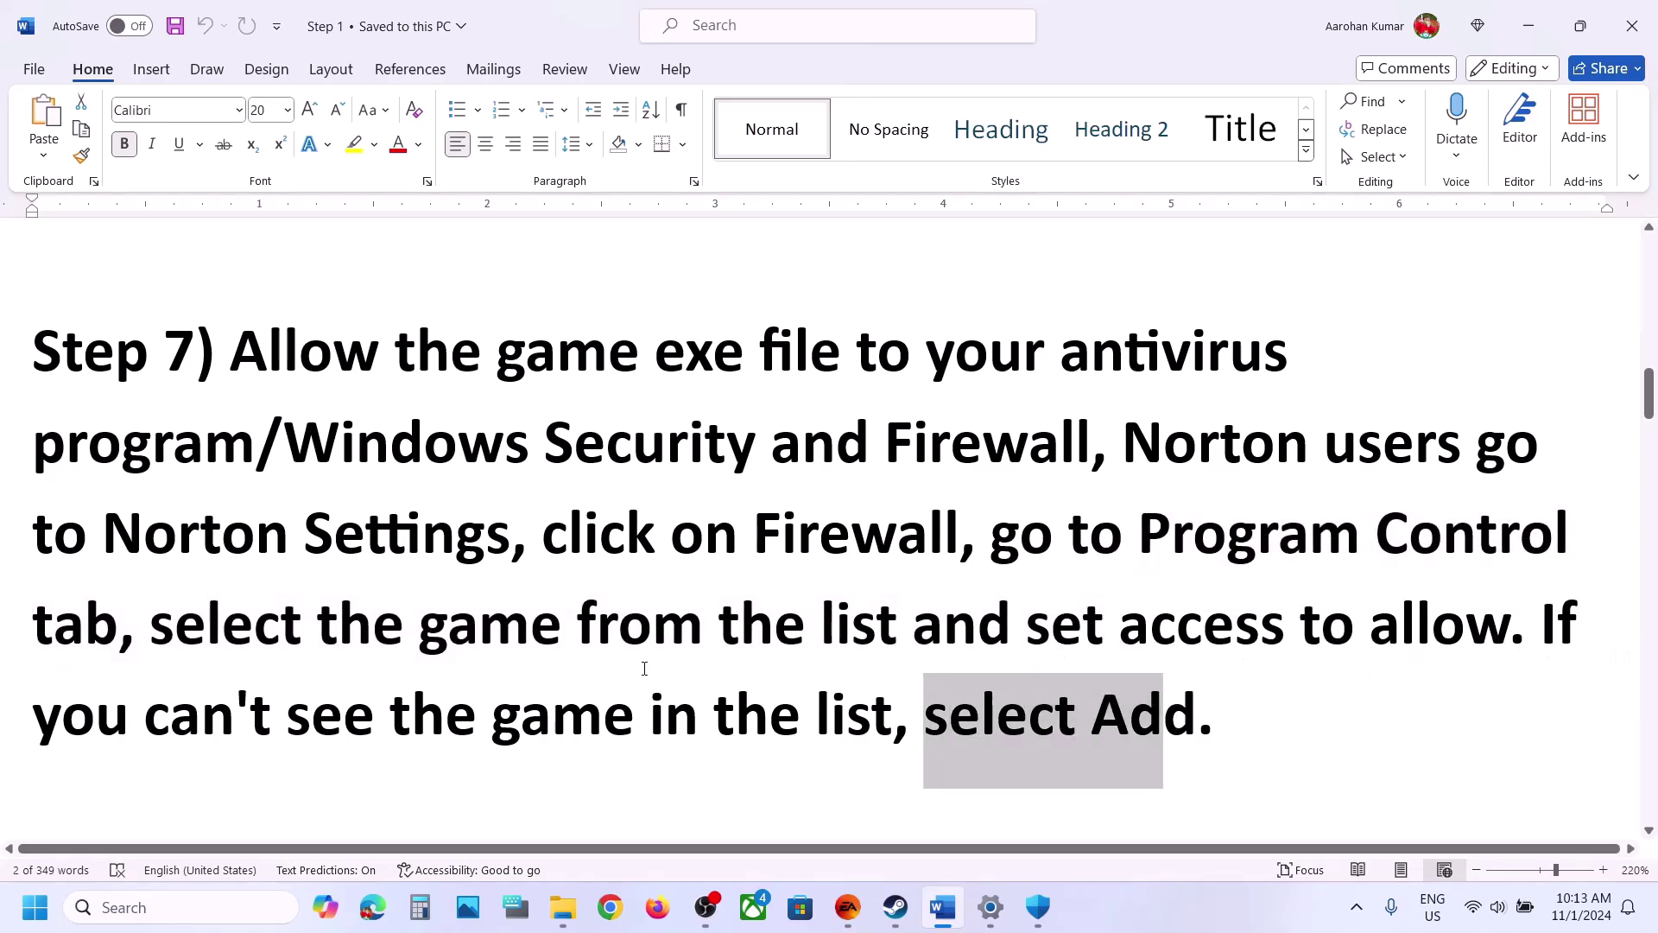
scroll(644, 667, down, 2)
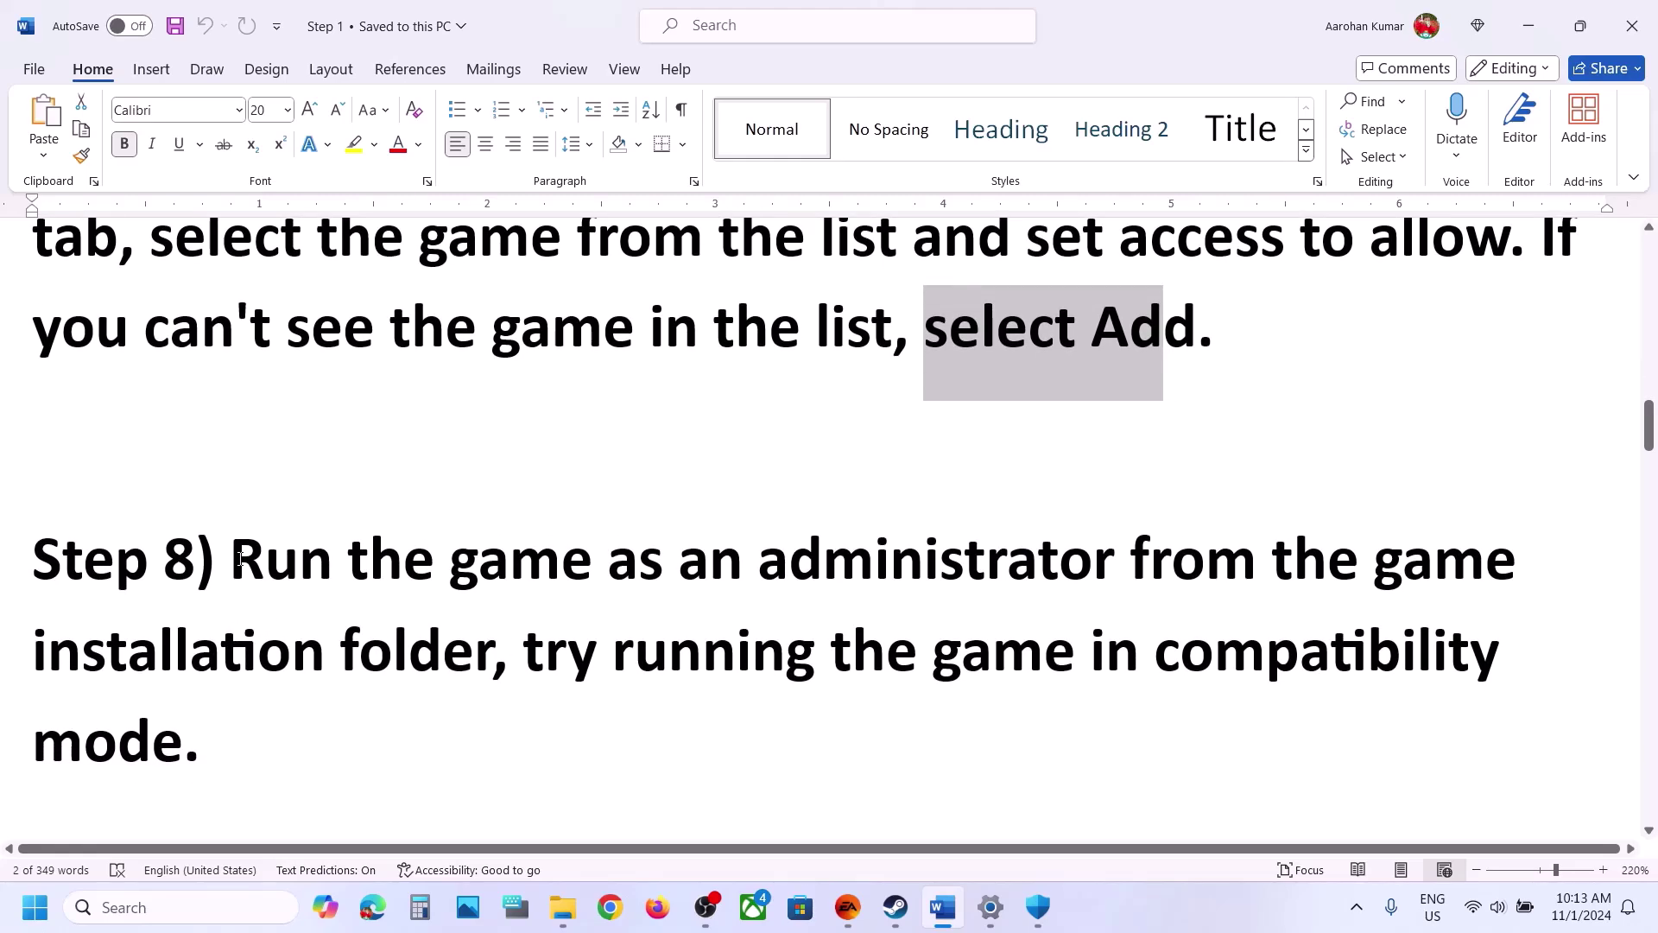
drag(240, 559, 474, 661)
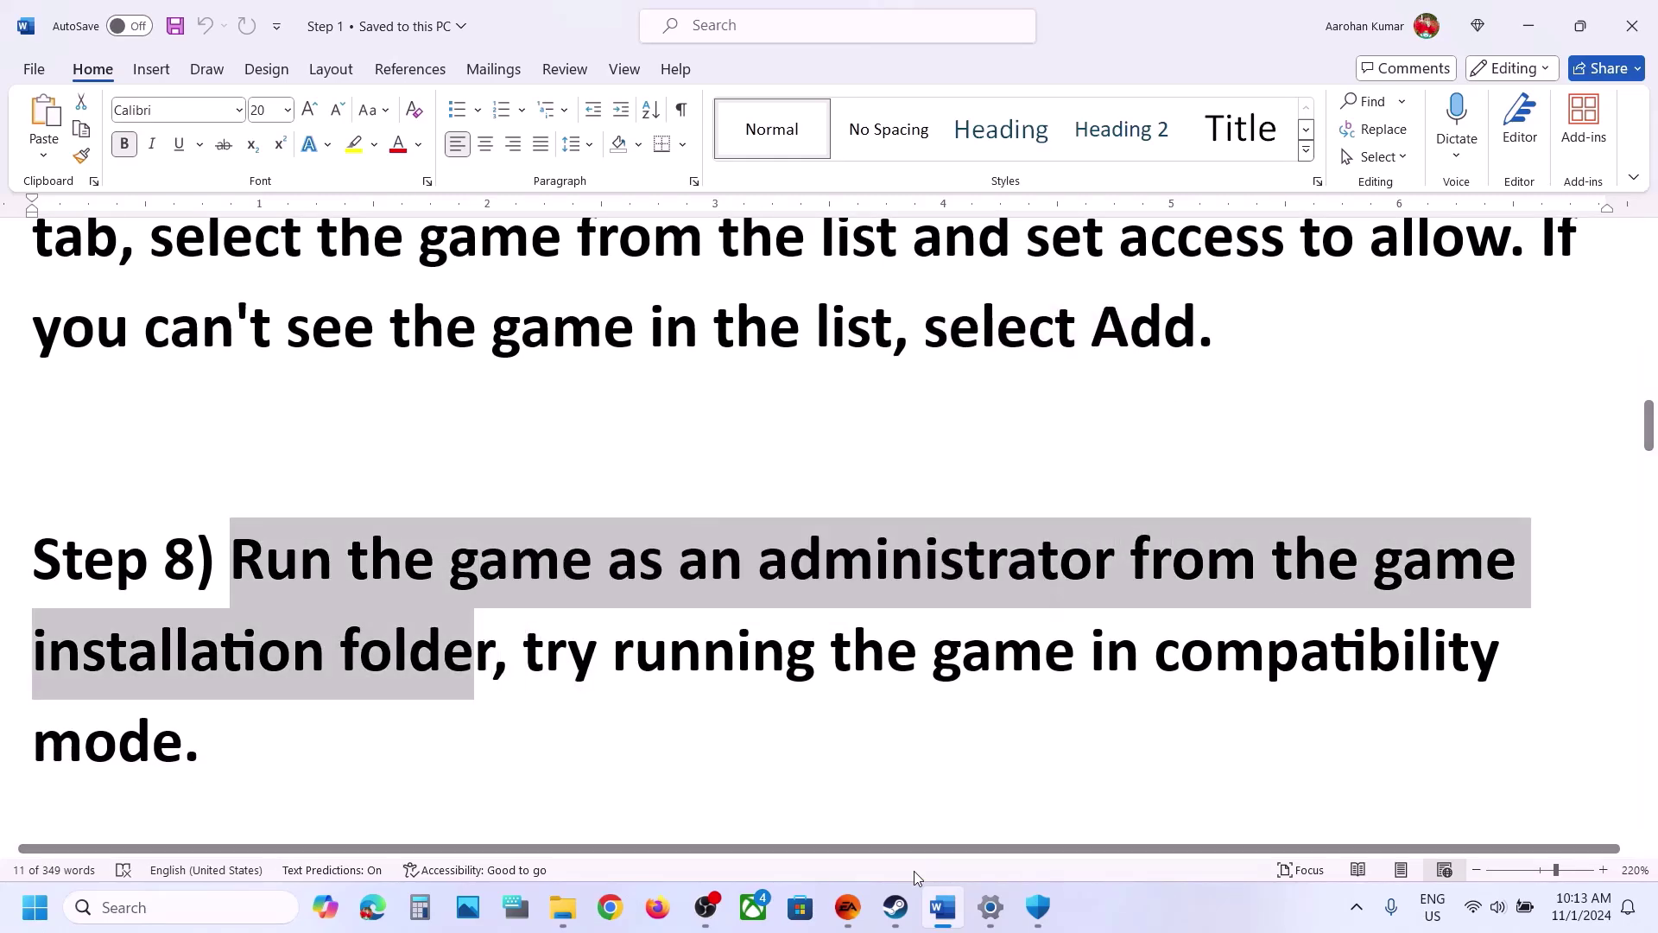
- Switch to the EA app and open the install folder of Dragon Age: The Veilguard from the game's properties
click(851, 906)
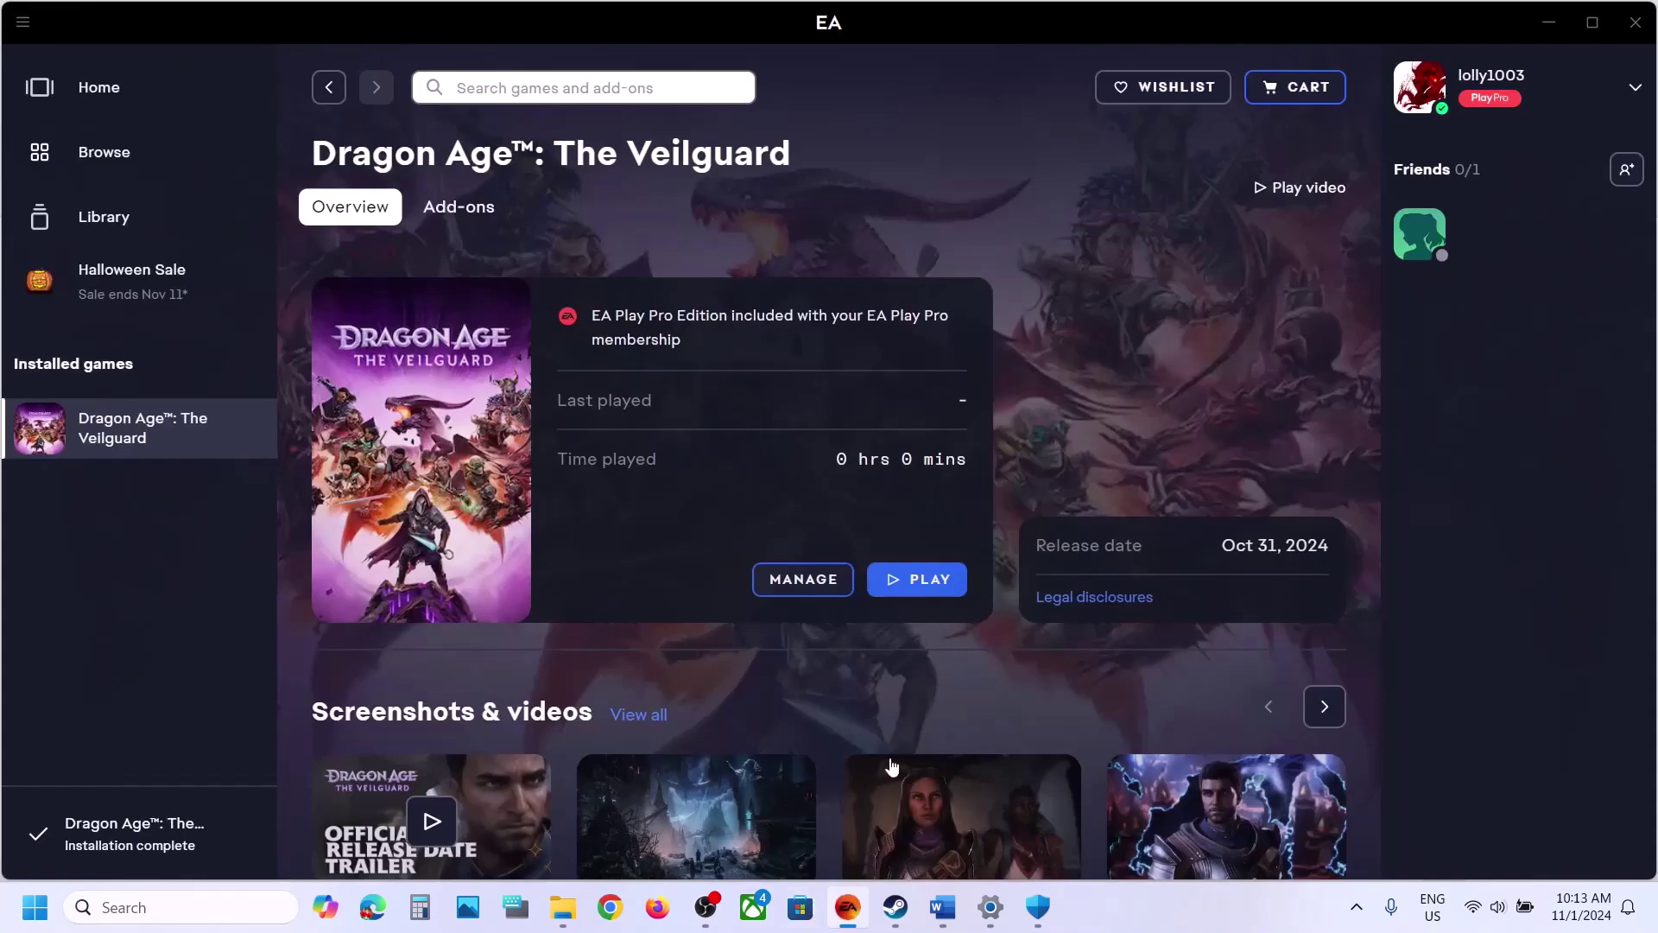
click(805, 581)
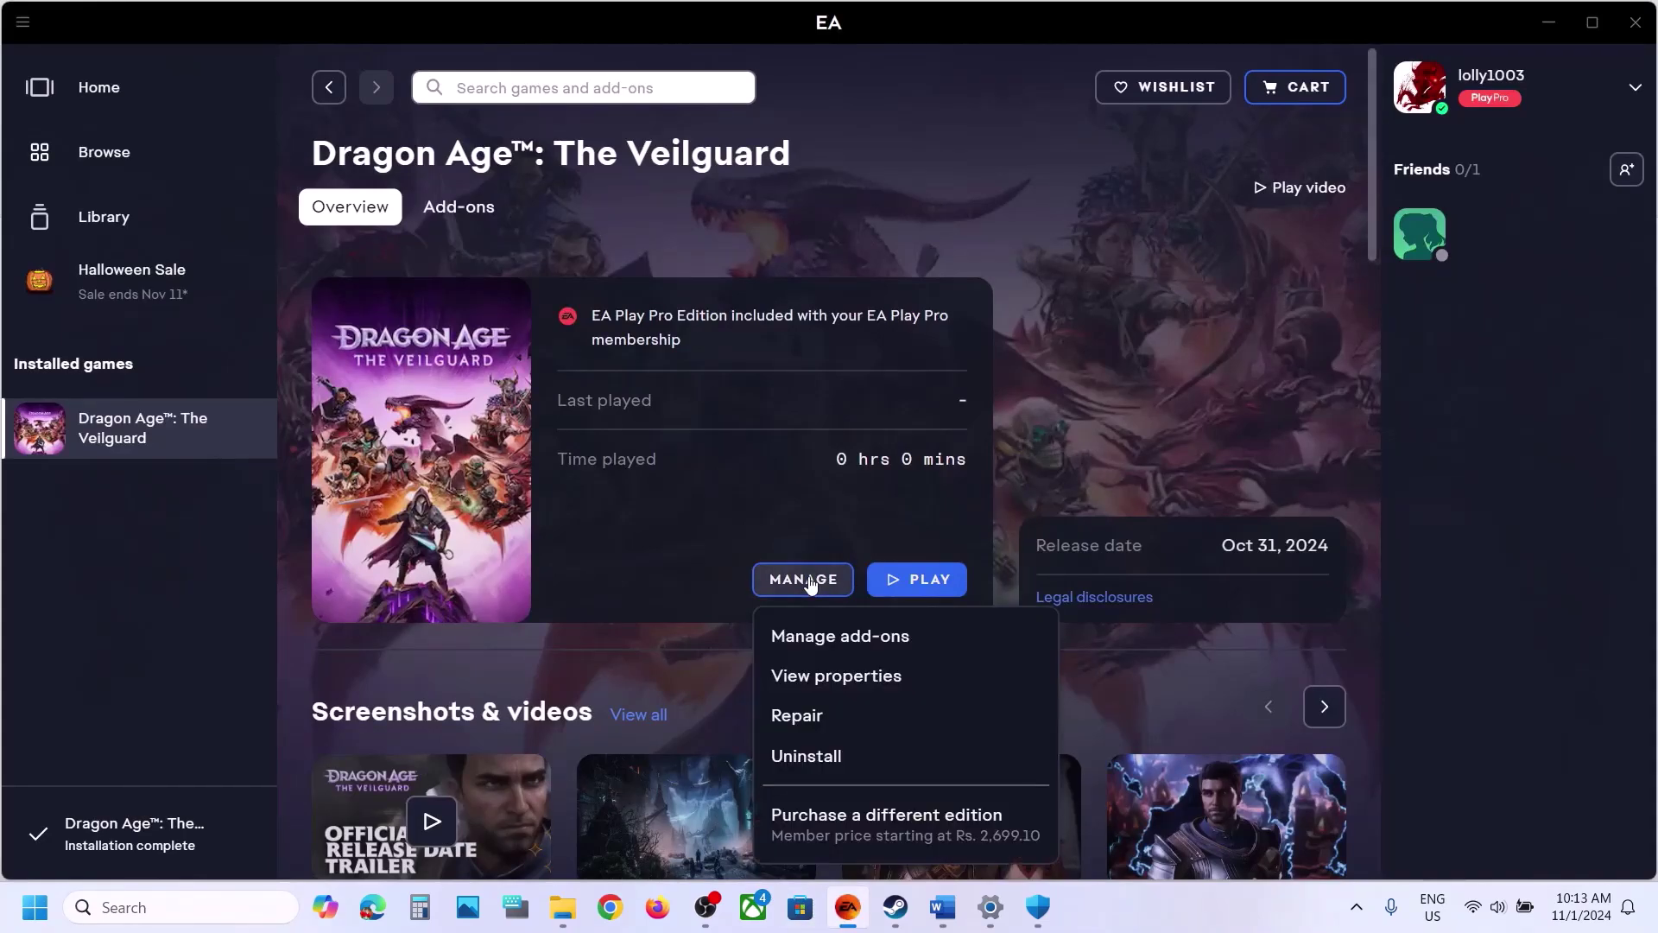
click(835, 675)
click(1032, 371)
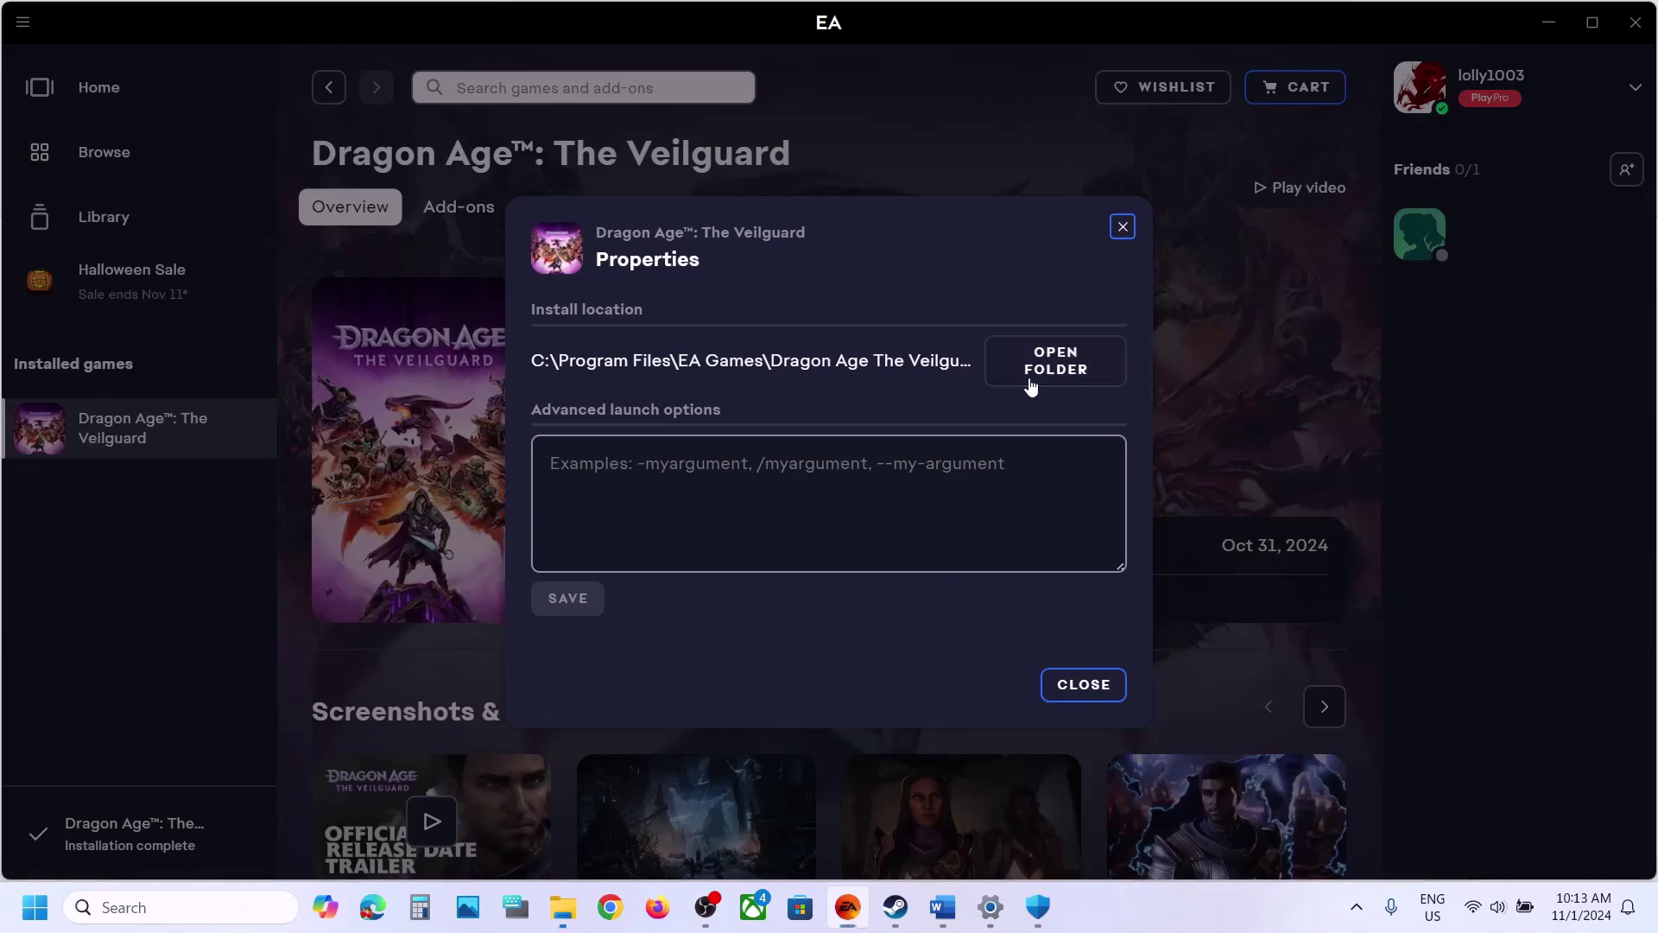
- Set the Dragon Age The Veilguard application to run as an administrator in its compatibility properties and save the change
click(250, 398)
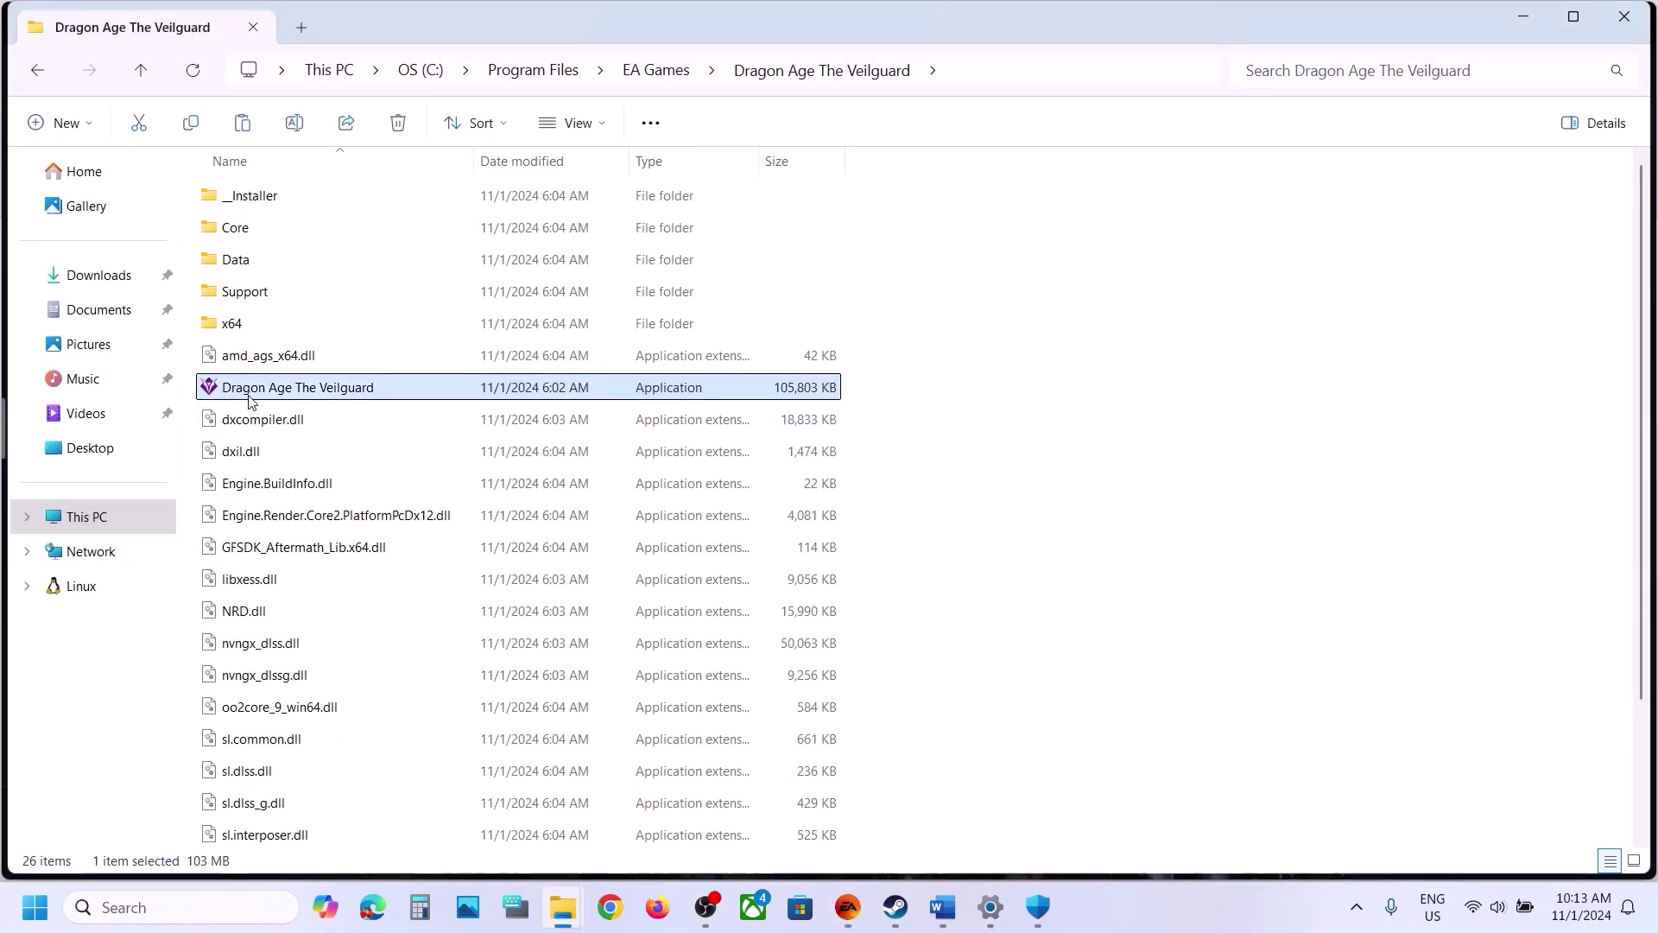
right_click(250, 397)
click(360, 561)
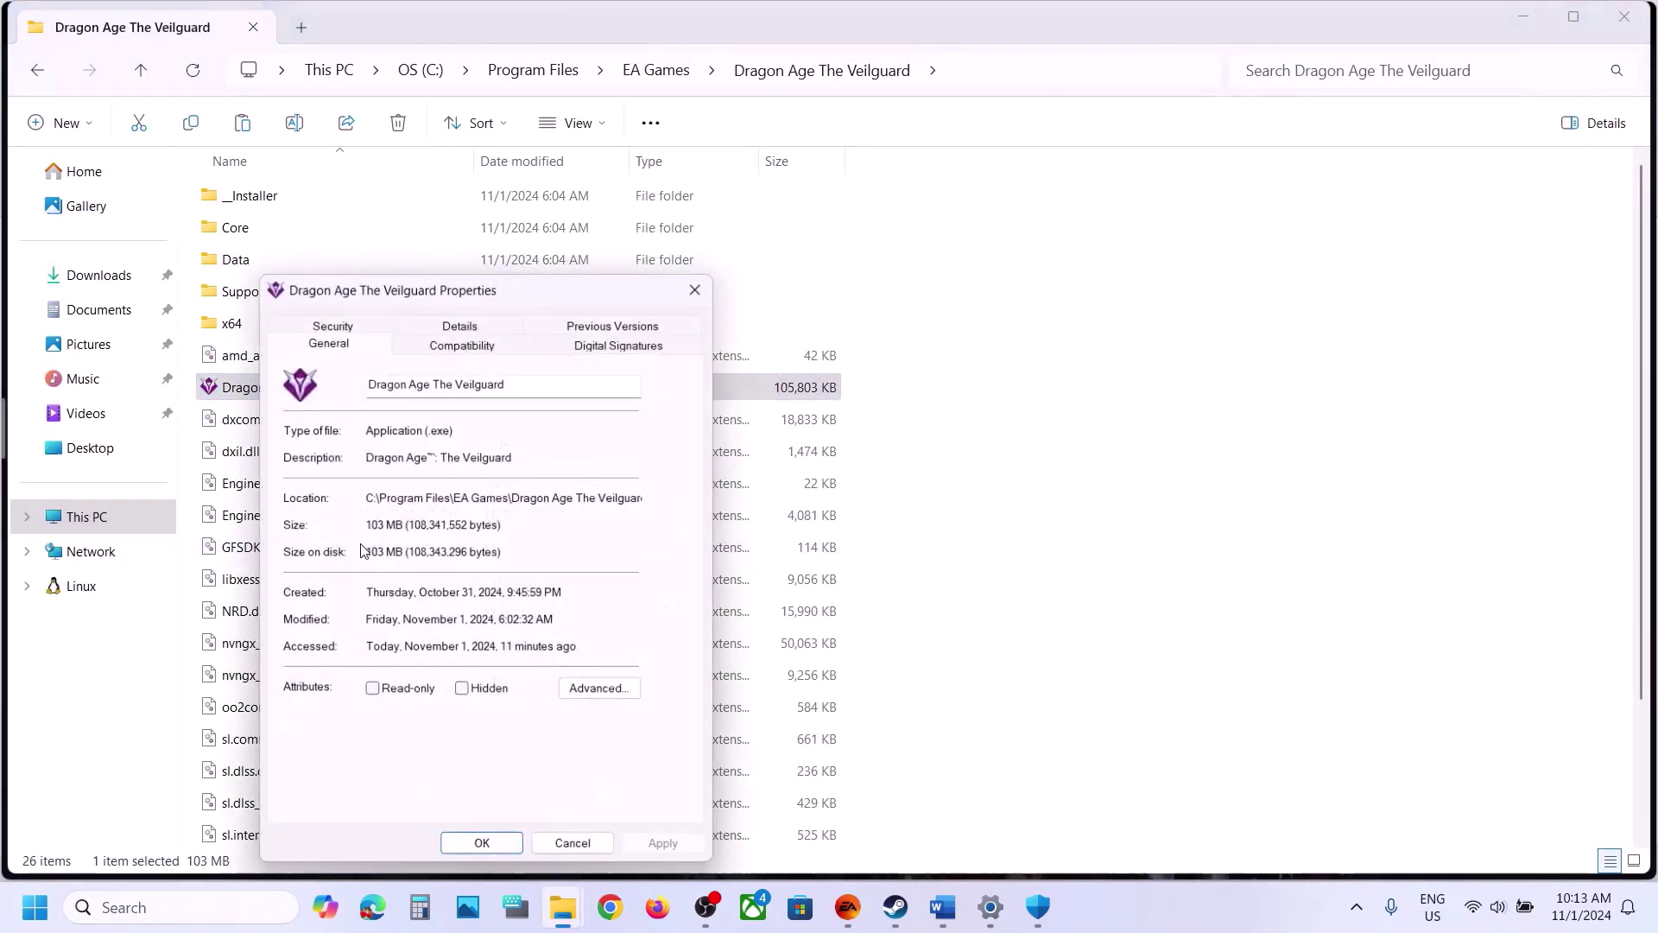
click(486, 341)
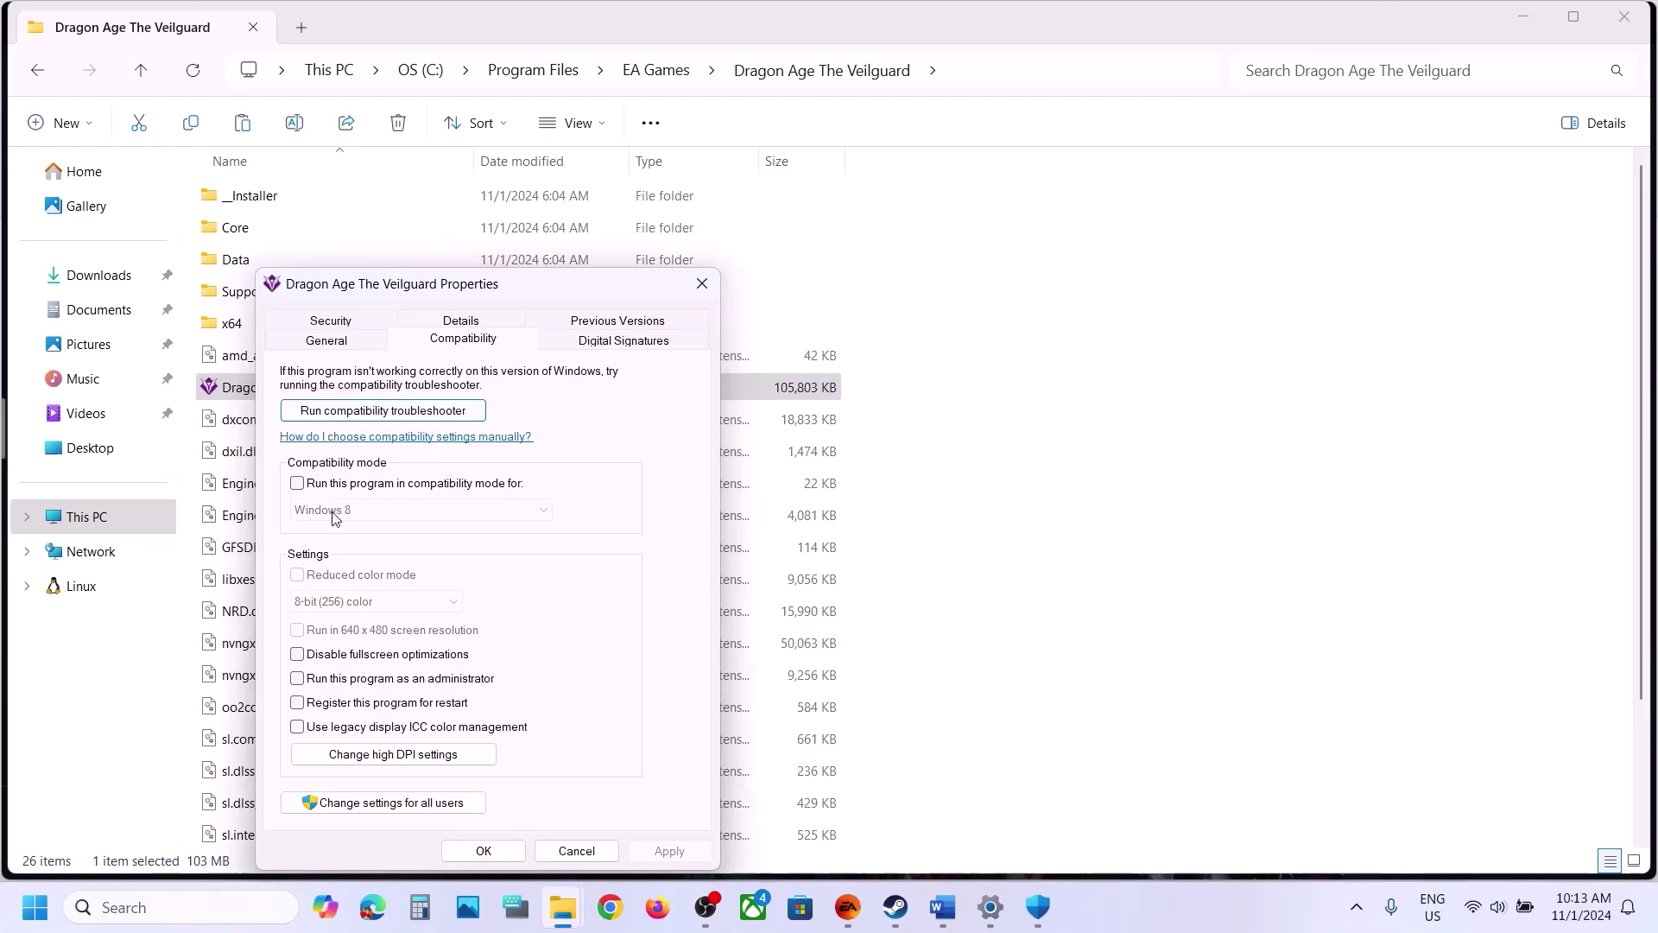
click(299, 679)
click(651, 852)
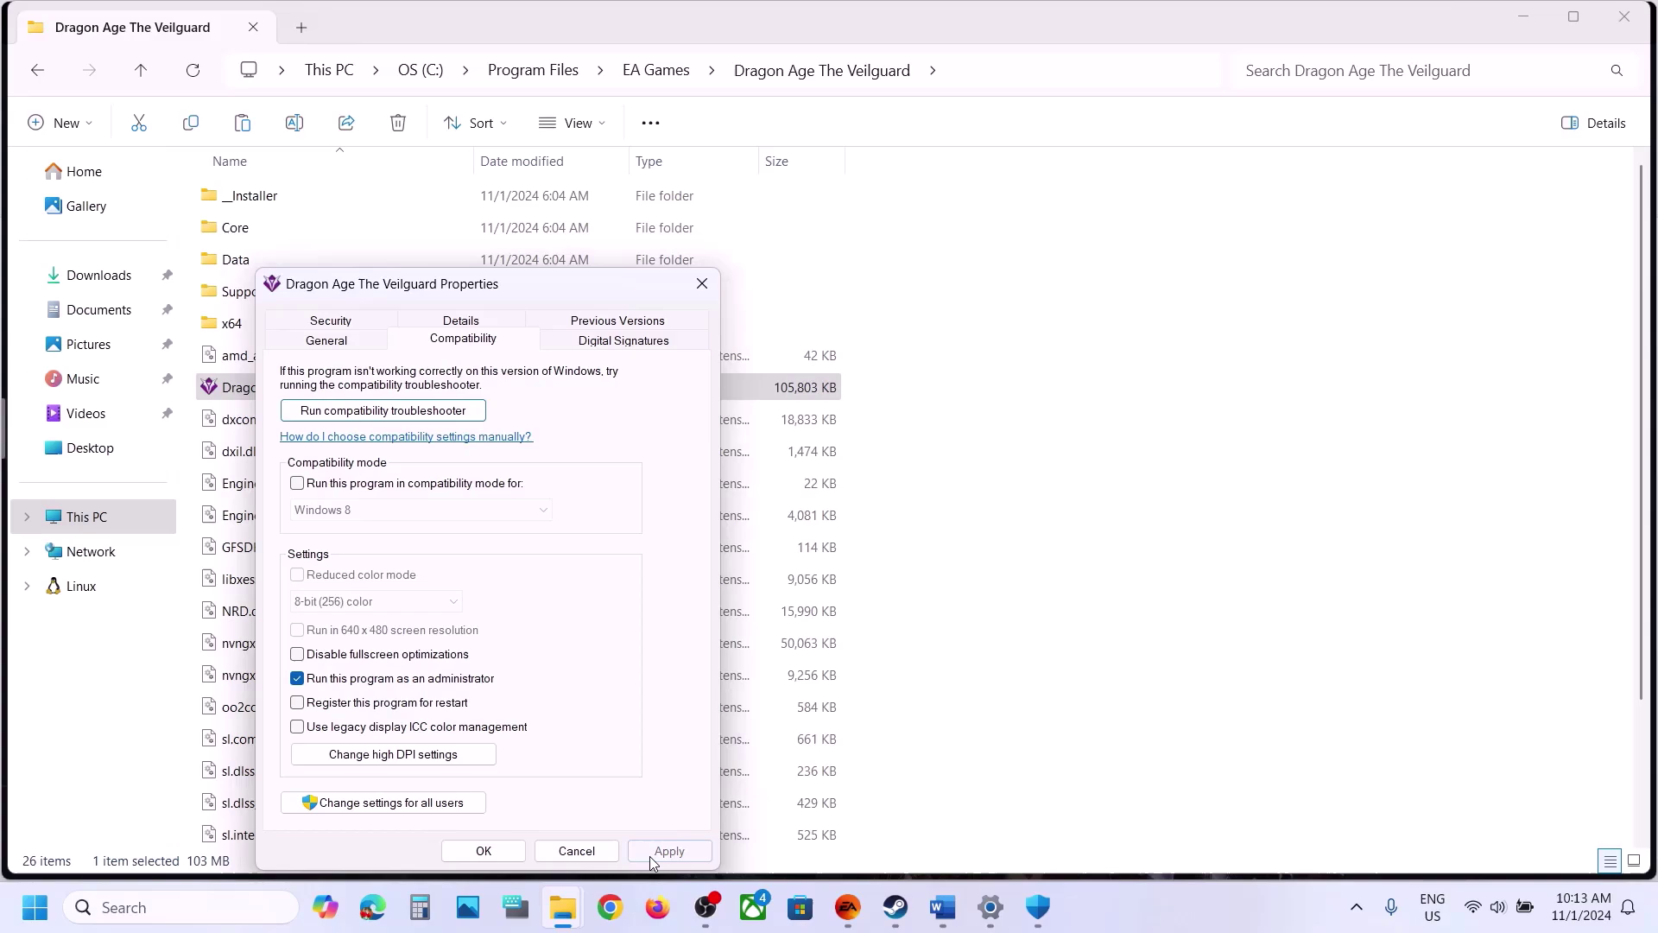
click(485, 856)
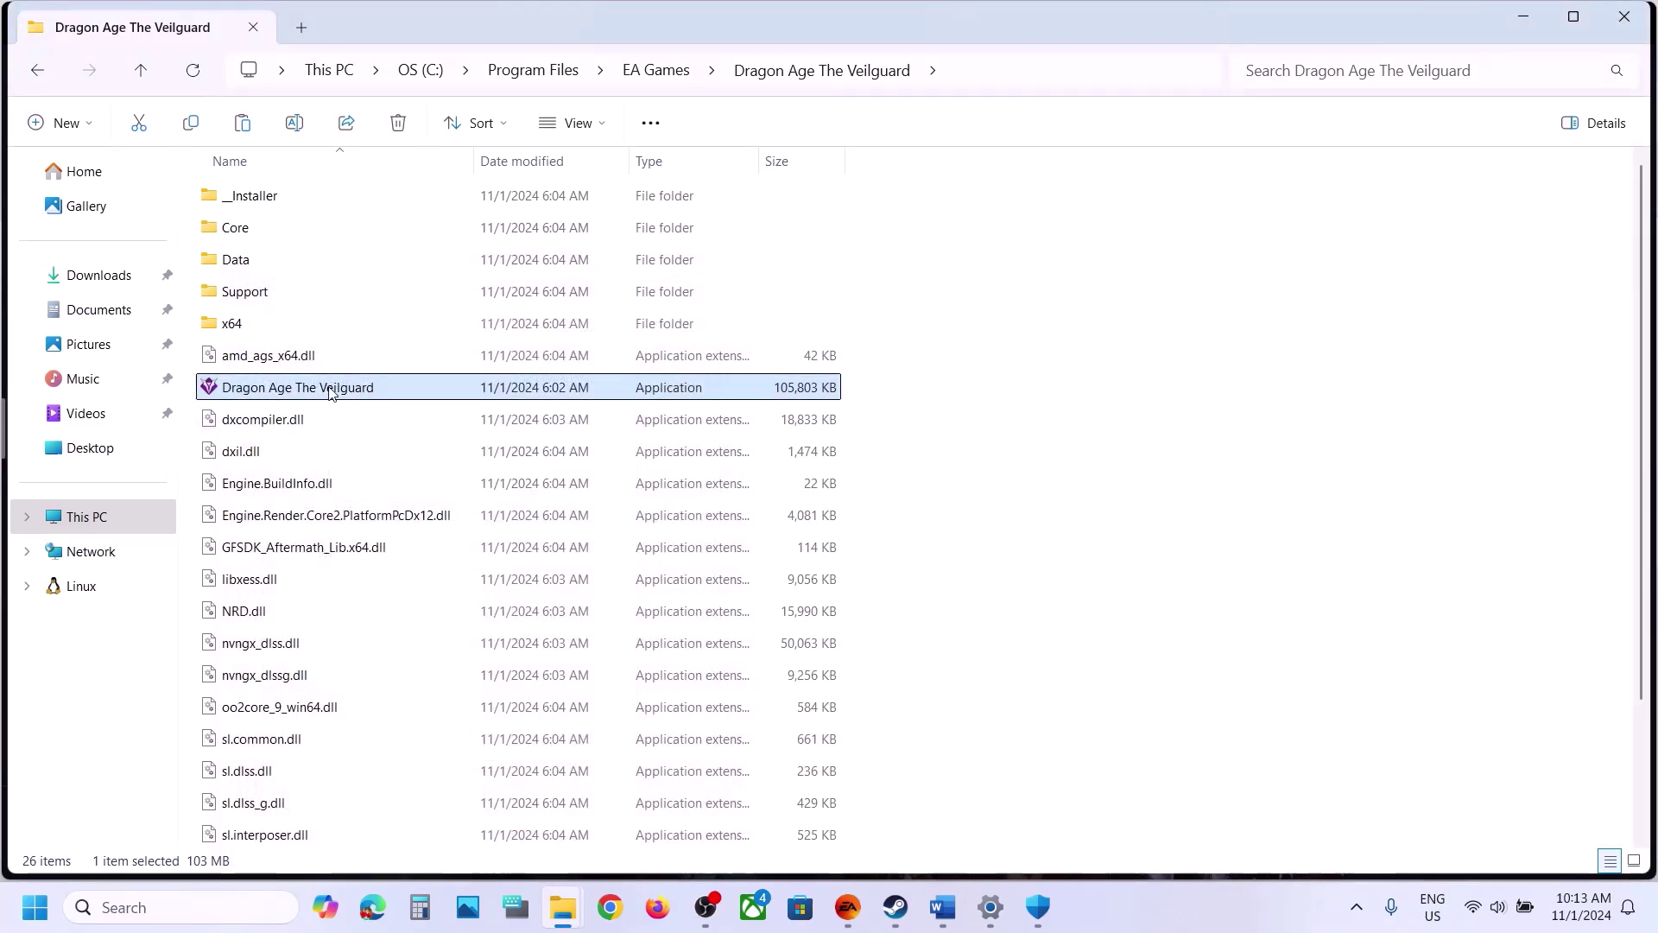
- Set the Dragon Age The Veilguard application to run in compatibility mode for Windows 8 and apply the change
right_click(329, 391)
click(430, 567)
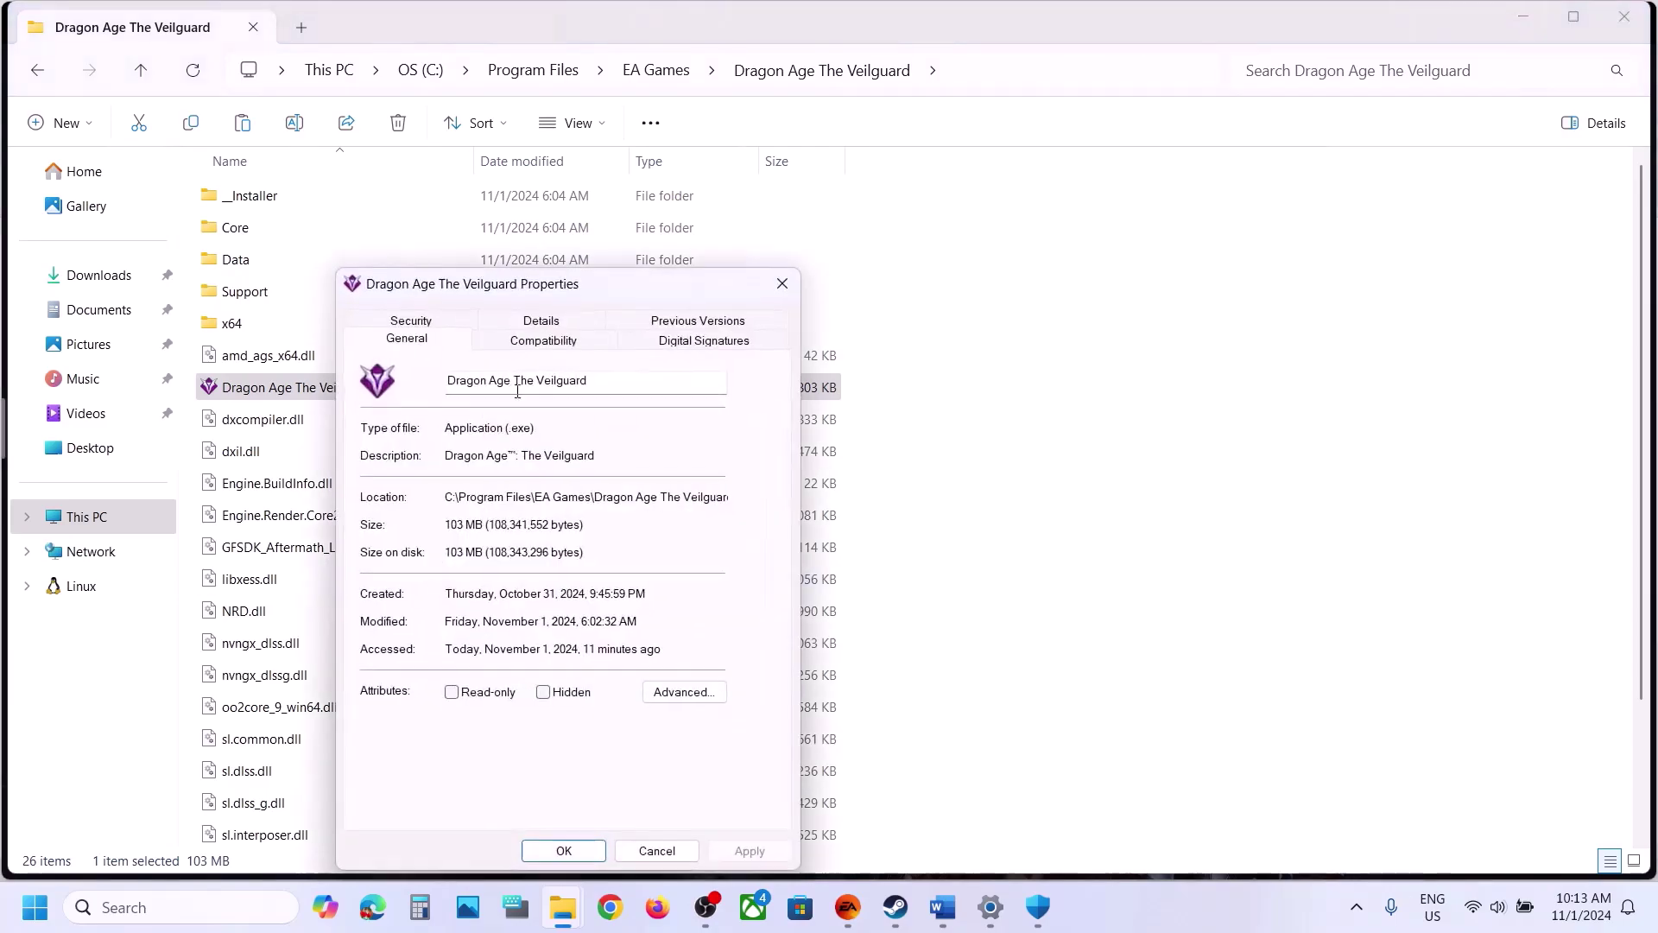
click(488, 346)
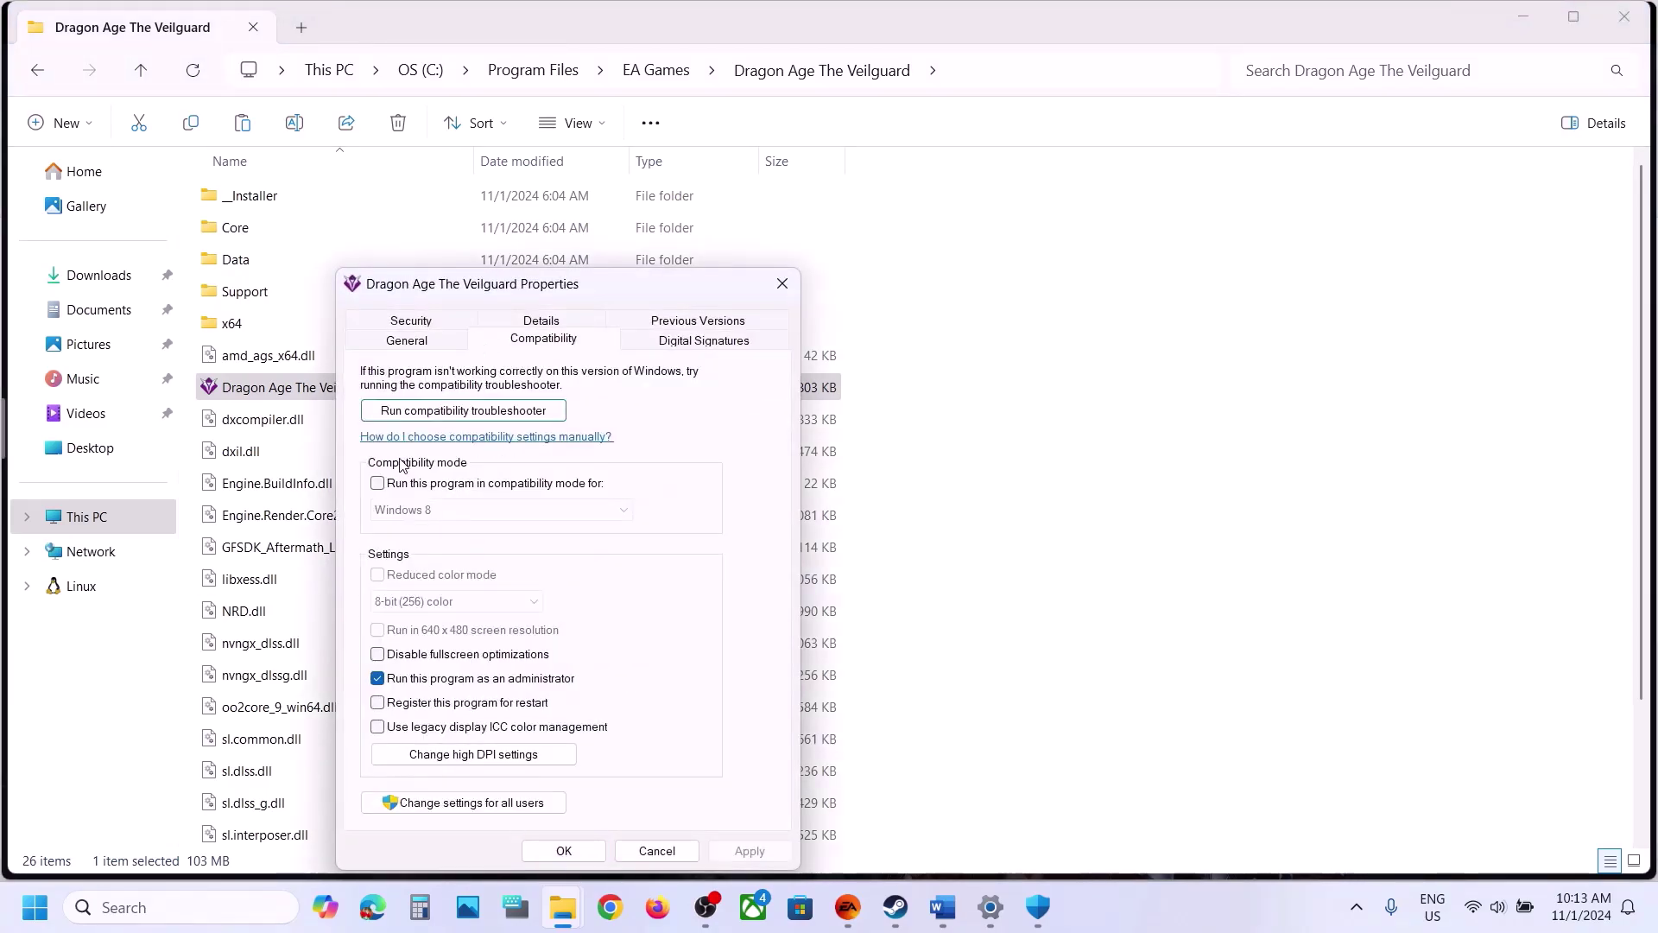
click(377, 484)
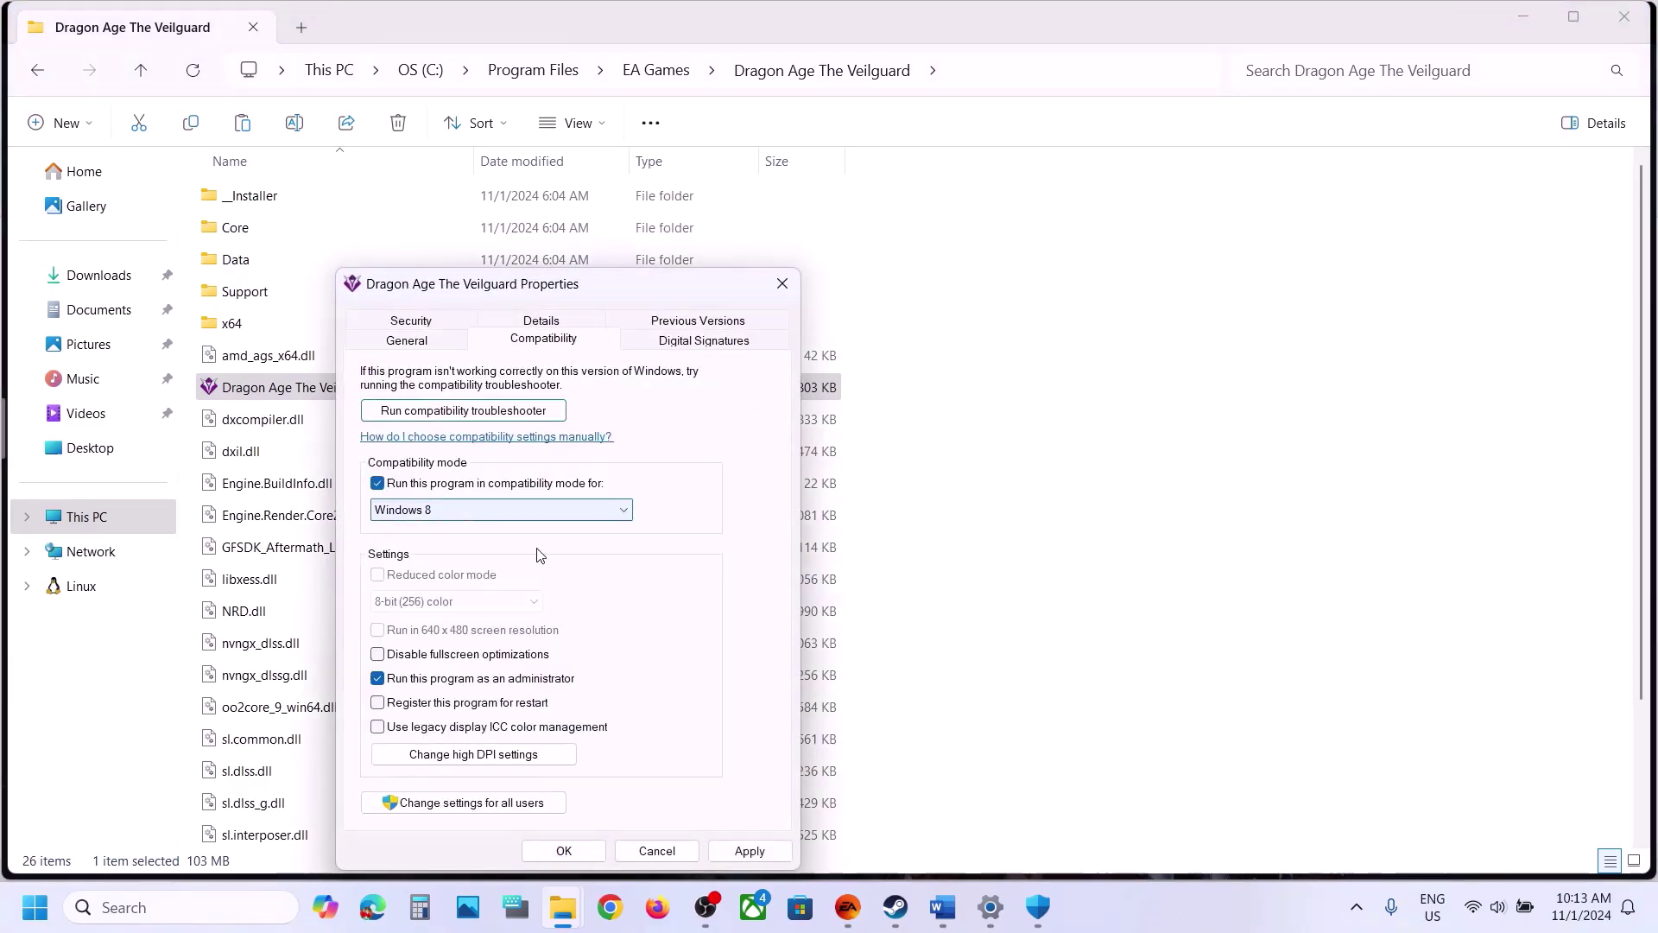
click(758, 853)
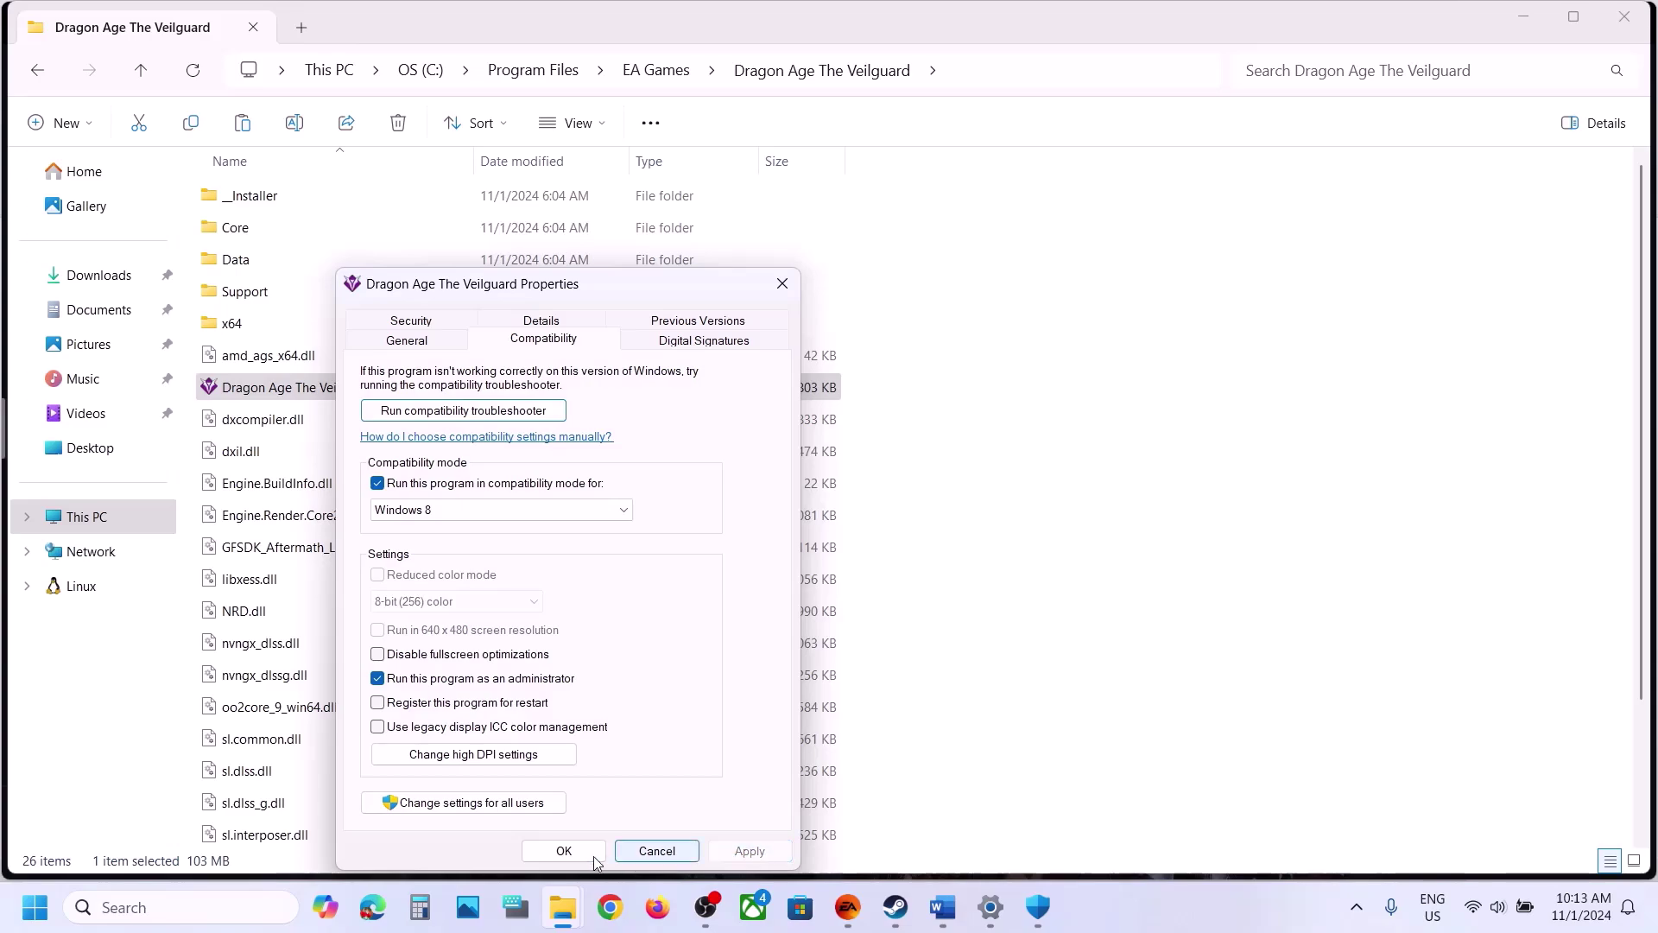
- Change the game's compatibility mode to Windows 7 and apply it
click(566, 511)
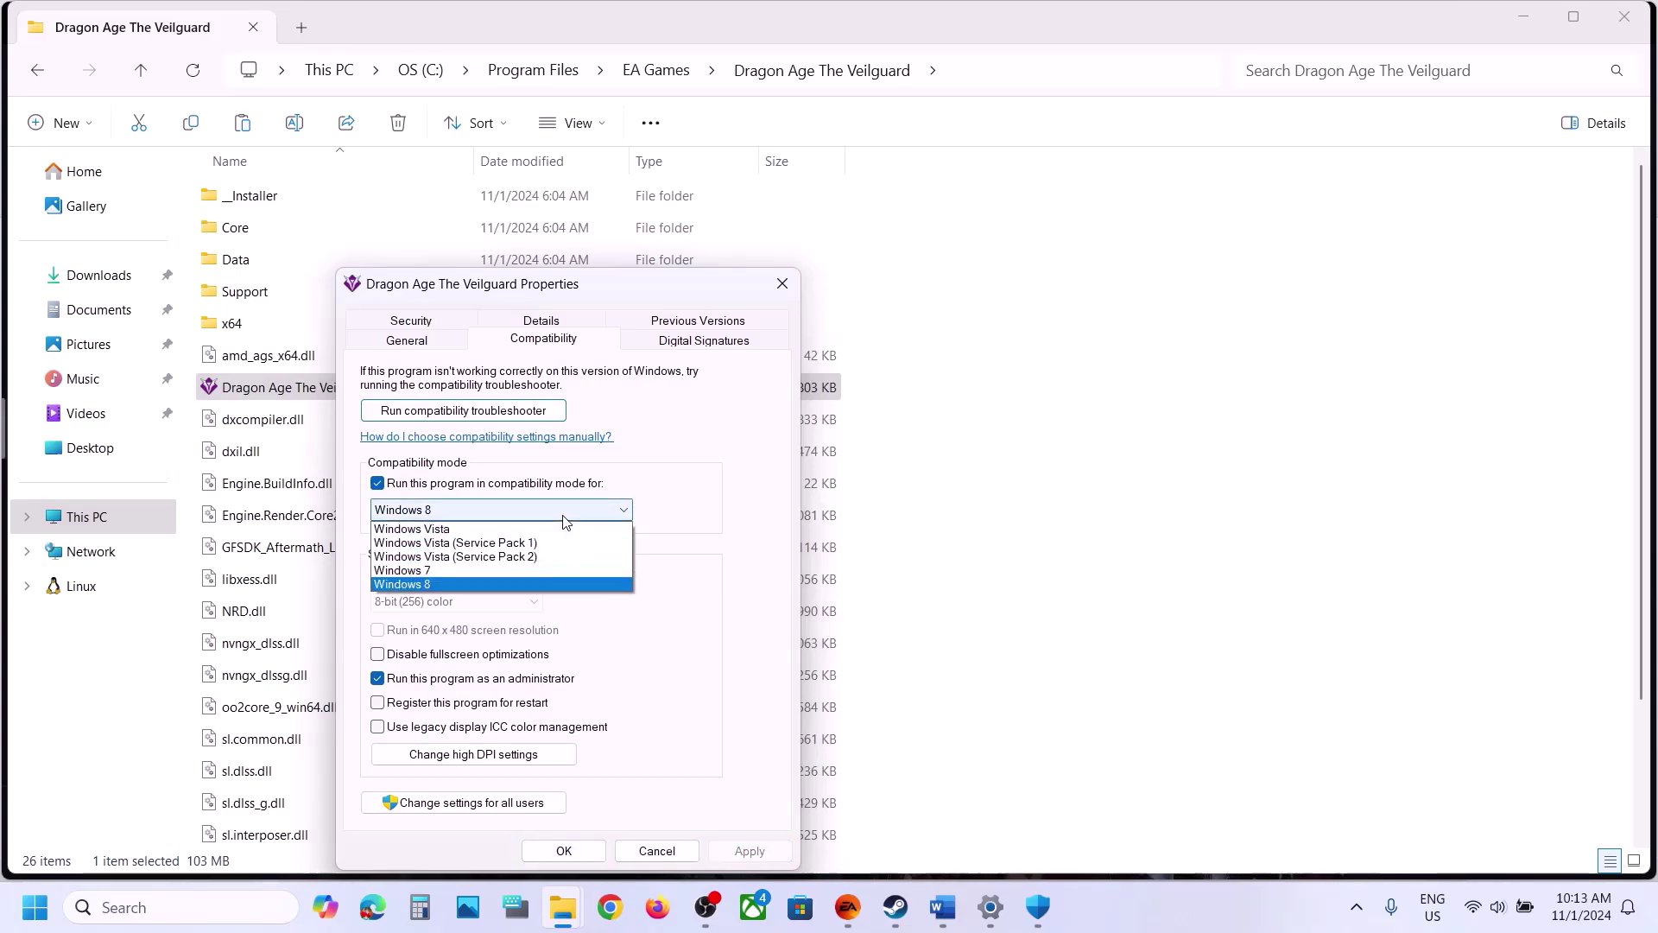
click(434, 572)
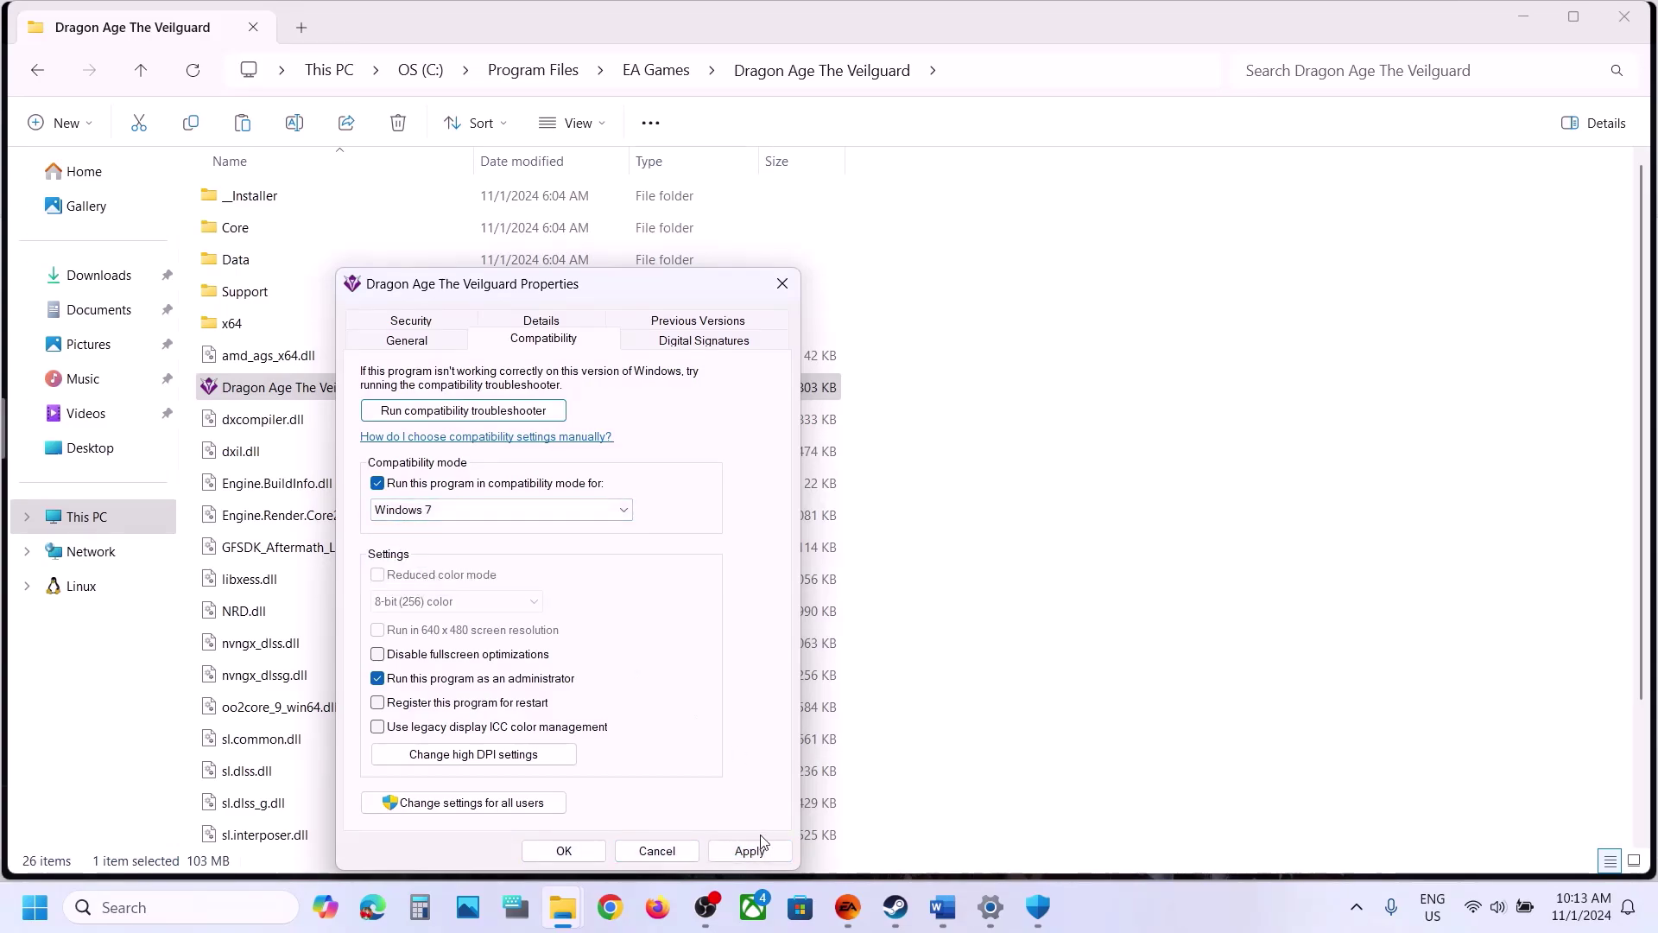
click(750, 851)
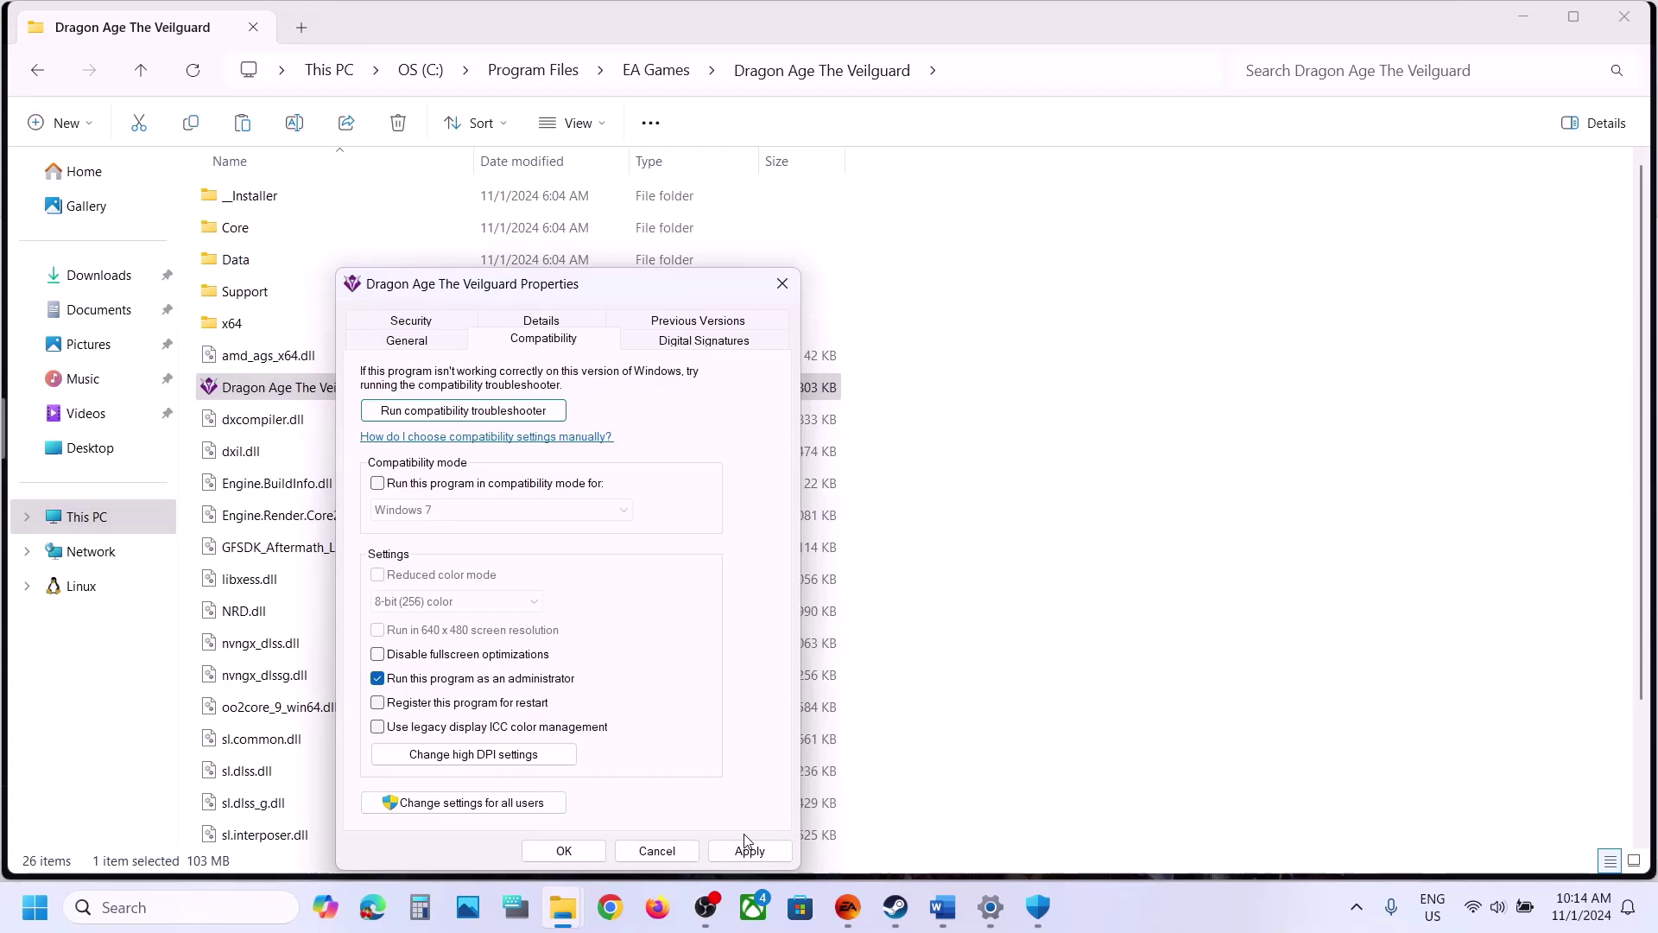
- Turn off compatibility mode for the game, then disable fullscreen optimizations and apply the changes
click(746, 847)
click(379, 654)
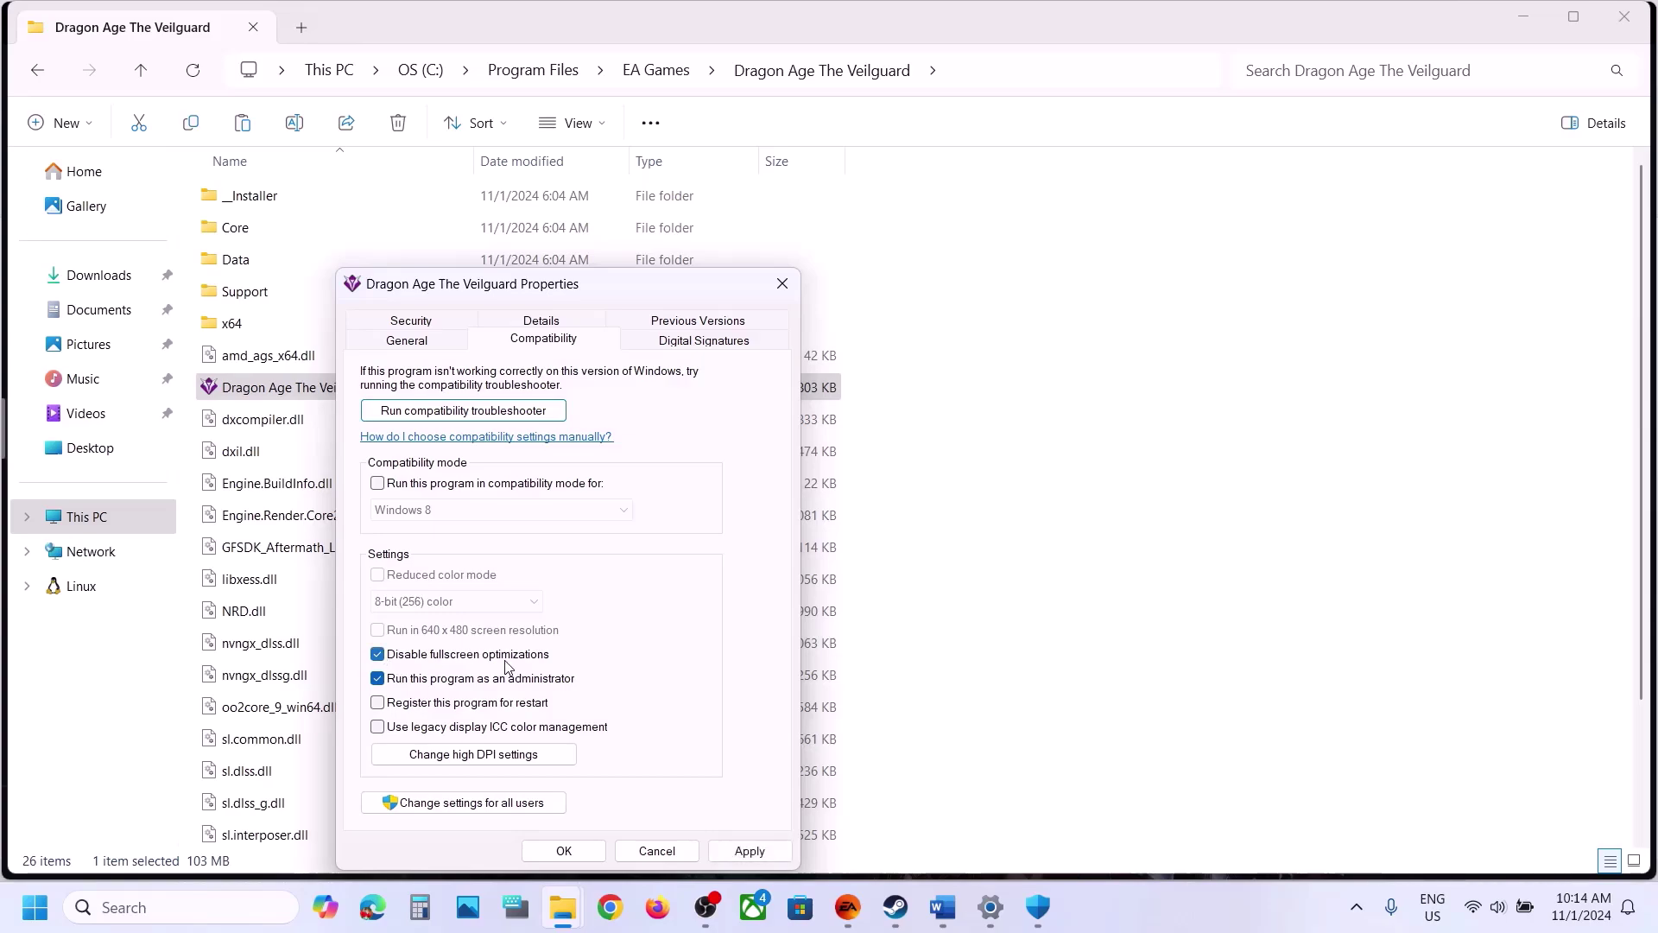
click(758, 857)
- Clear the fullscreen optimizations and run-as-administrator options, save the properties, and close the game's install folder
click(378, 655)
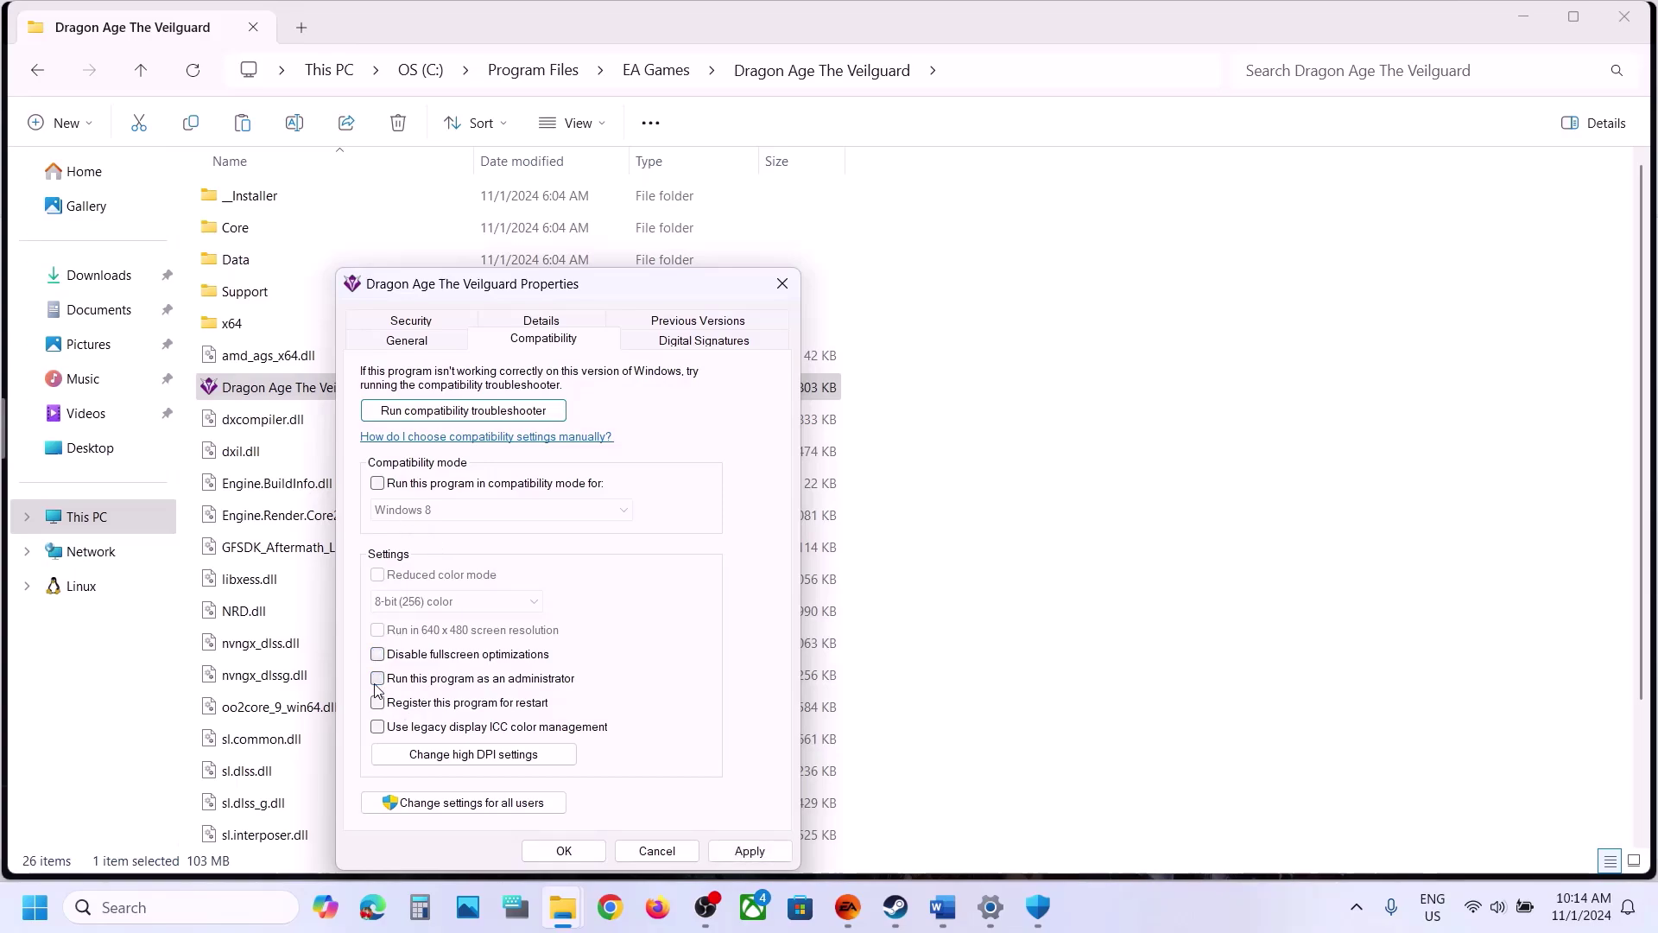
click(725, 855)
click(593, 856)
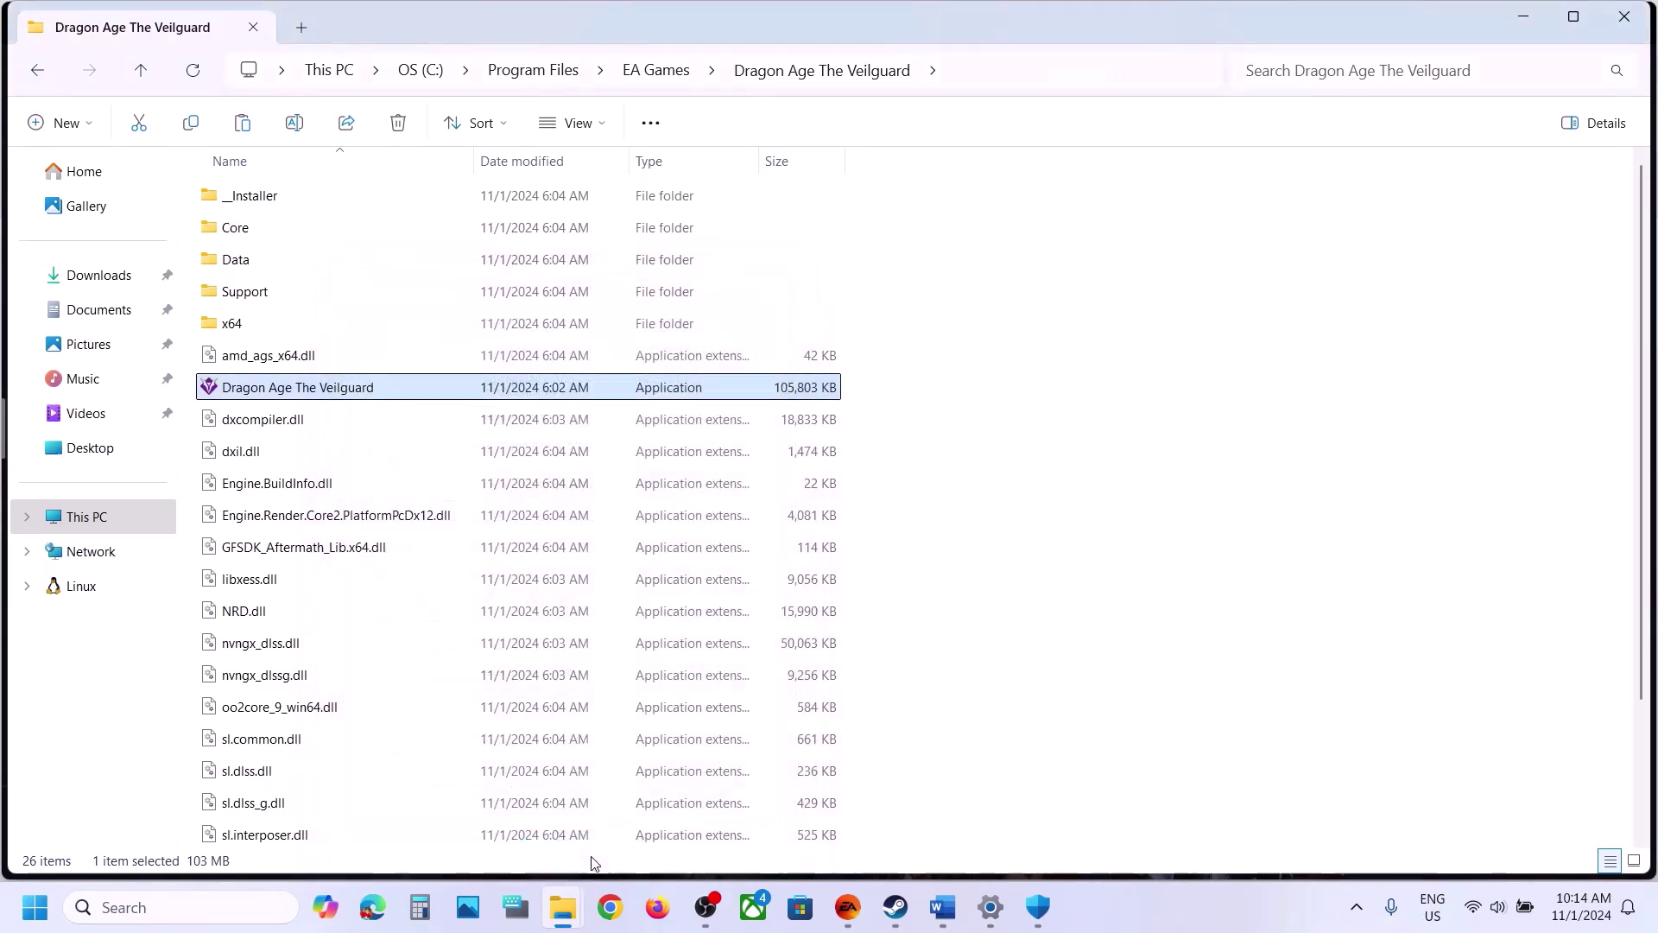
click(1618, 31)
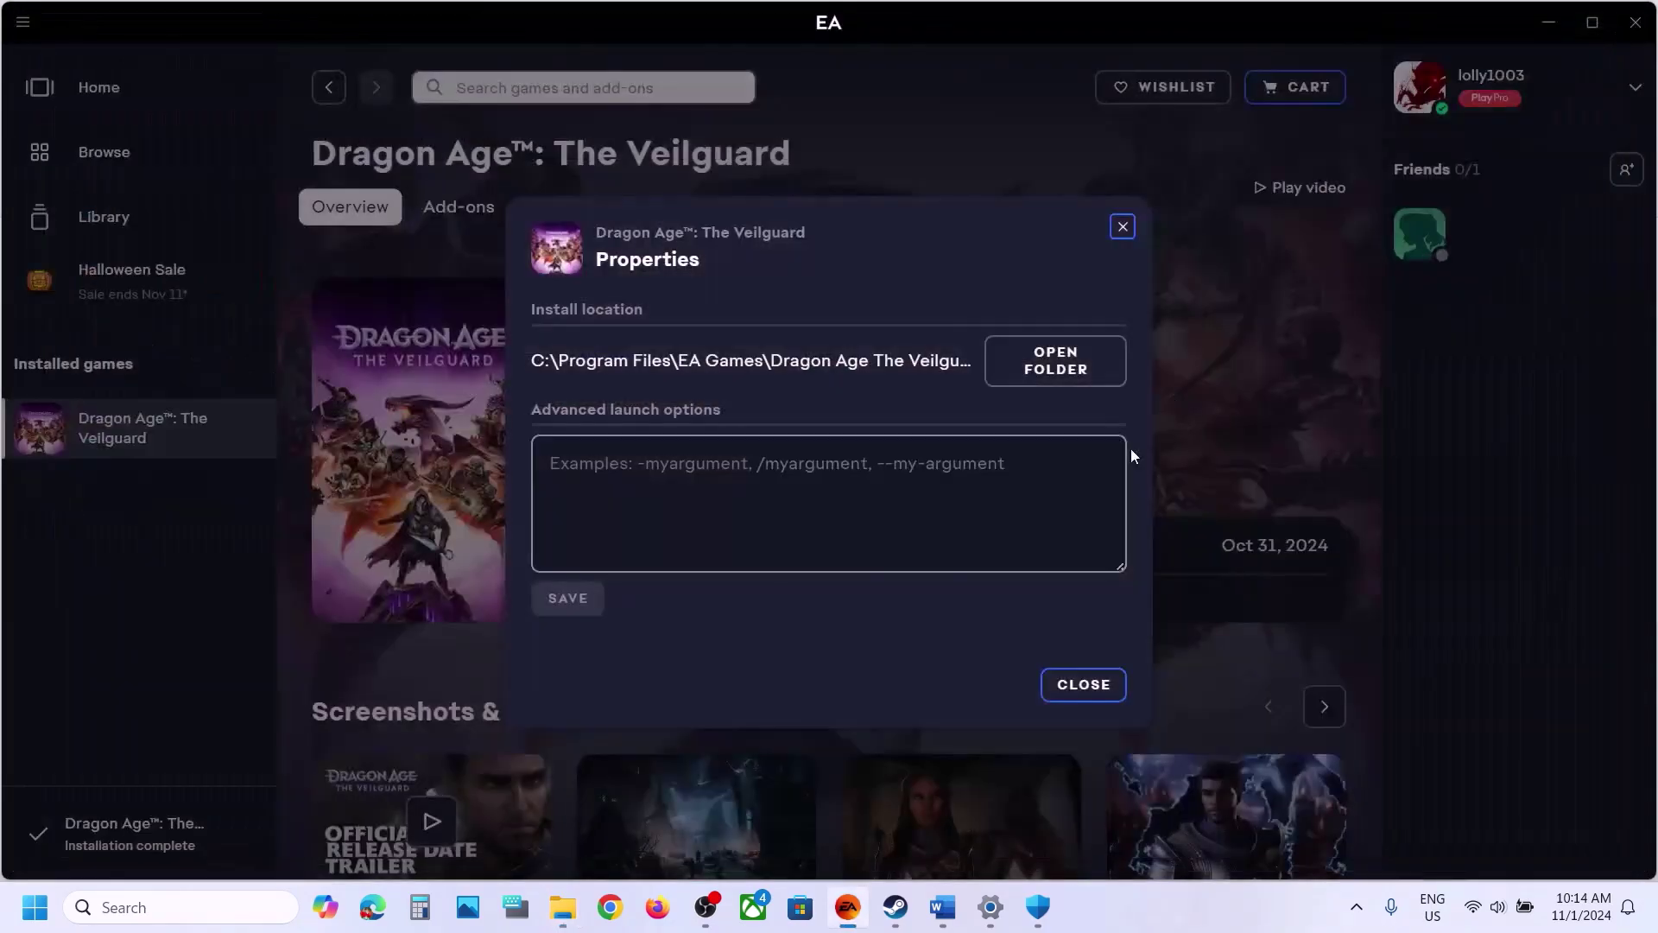
- Switch to the Word notes and highlight Step 9's clean installation wording and the NVIDIA and AMD driver links
click(942, 907)
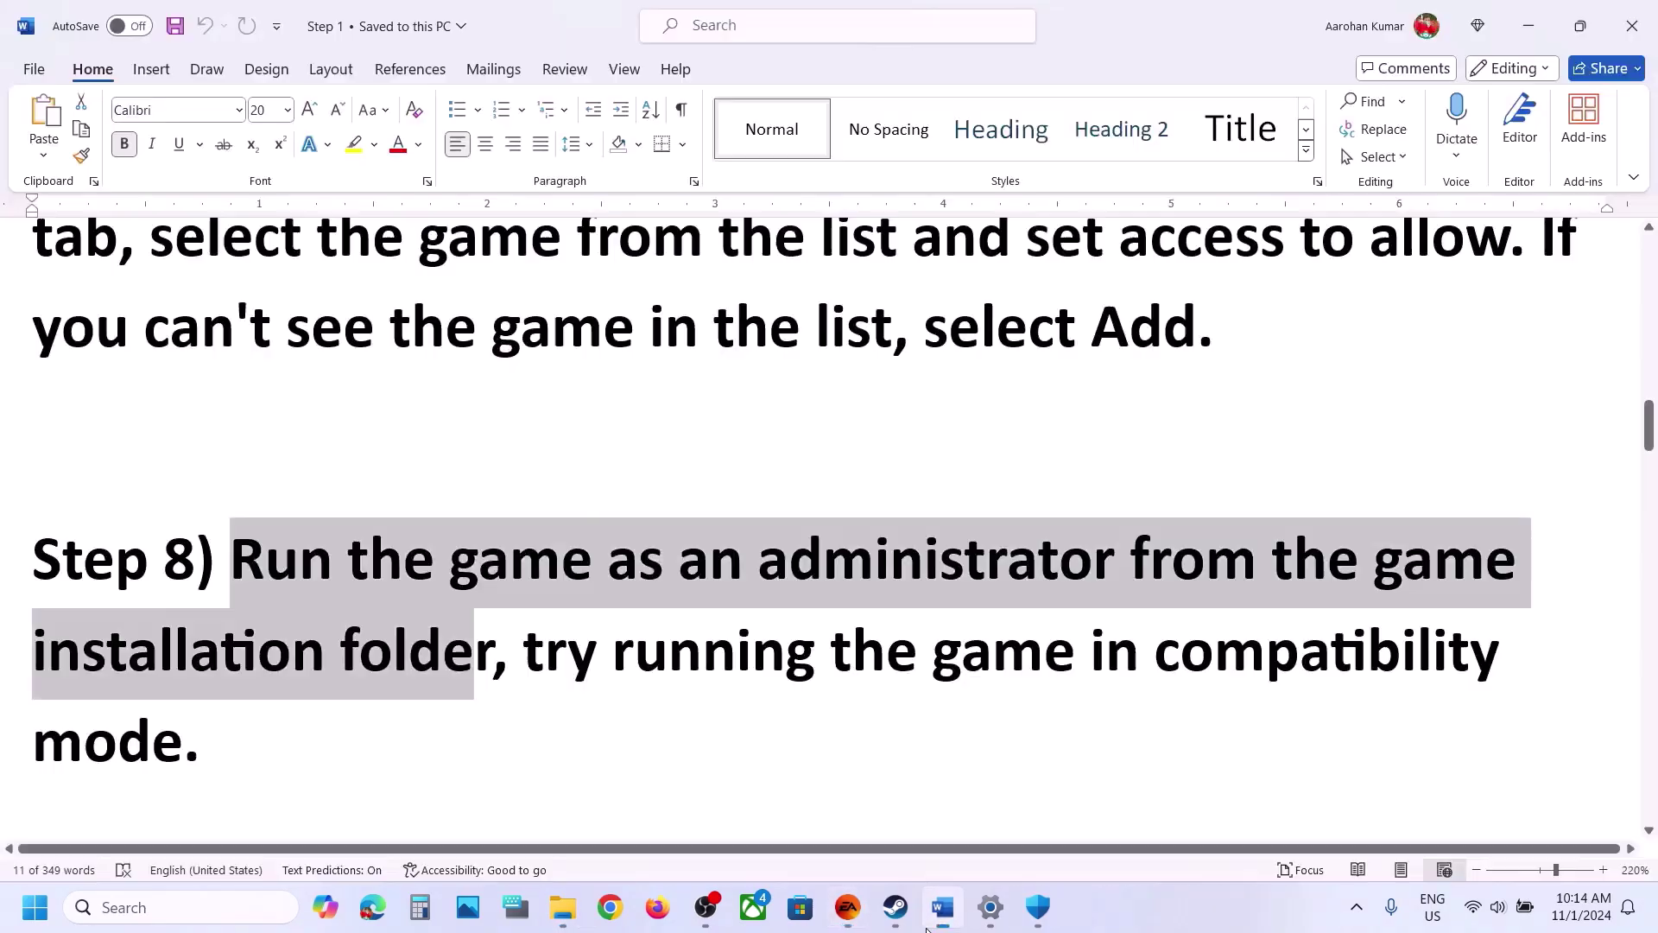
scroll(857, 639, down, 3)
scroll(857, 638, down, 4)
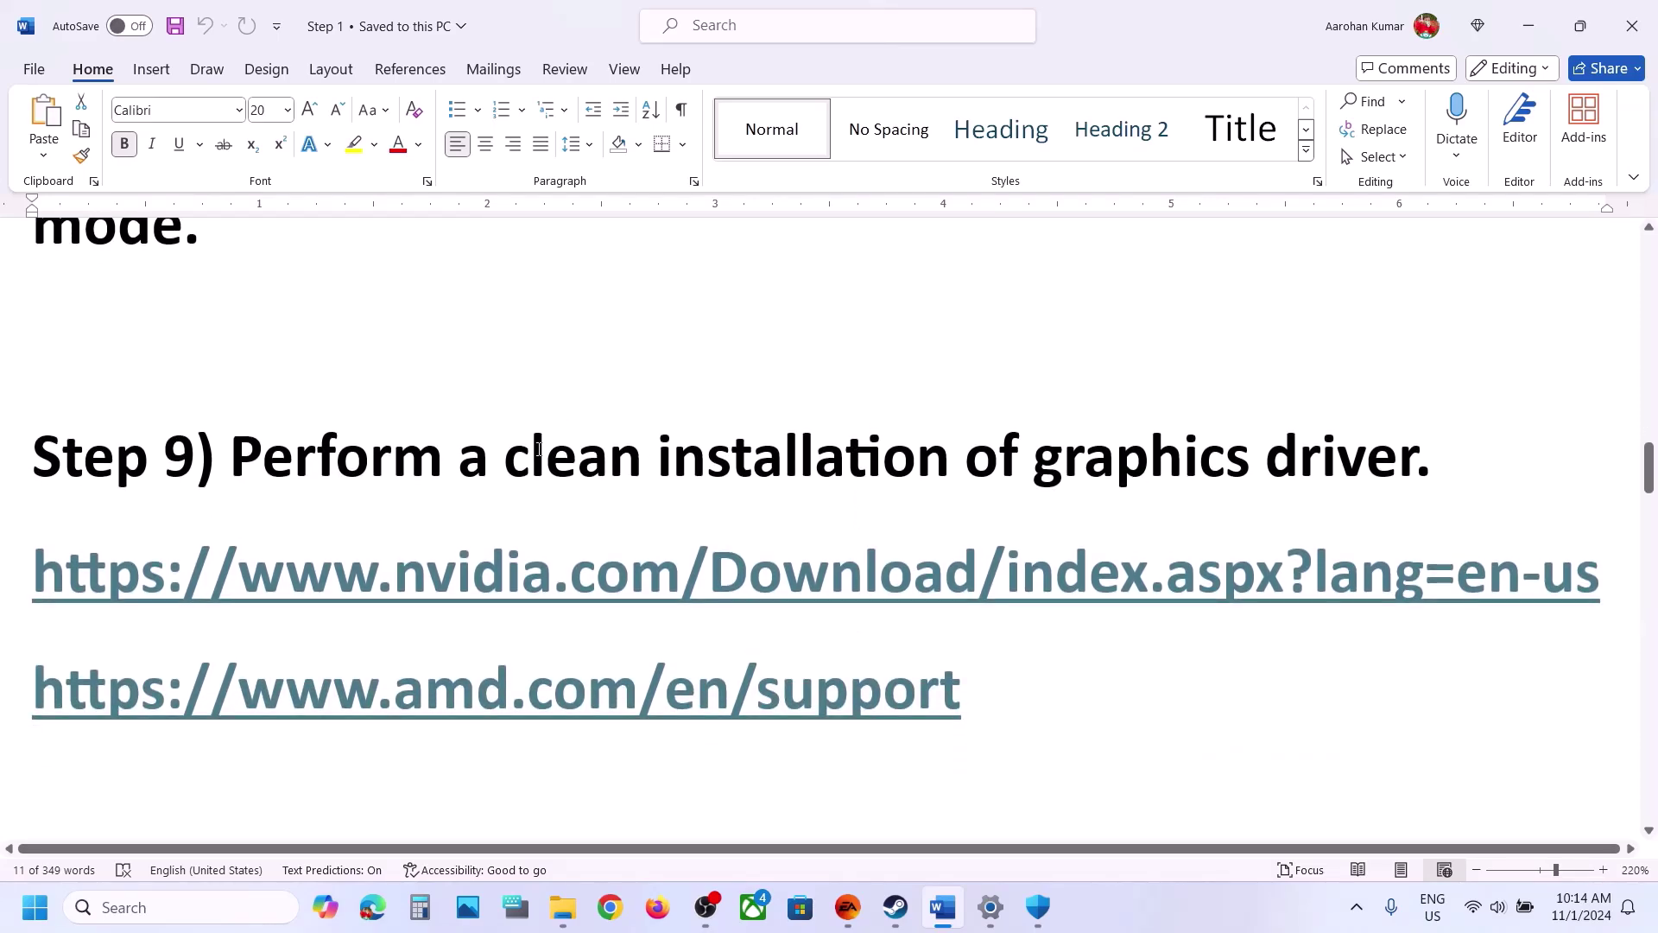
drag(539, 449, 701, 536)
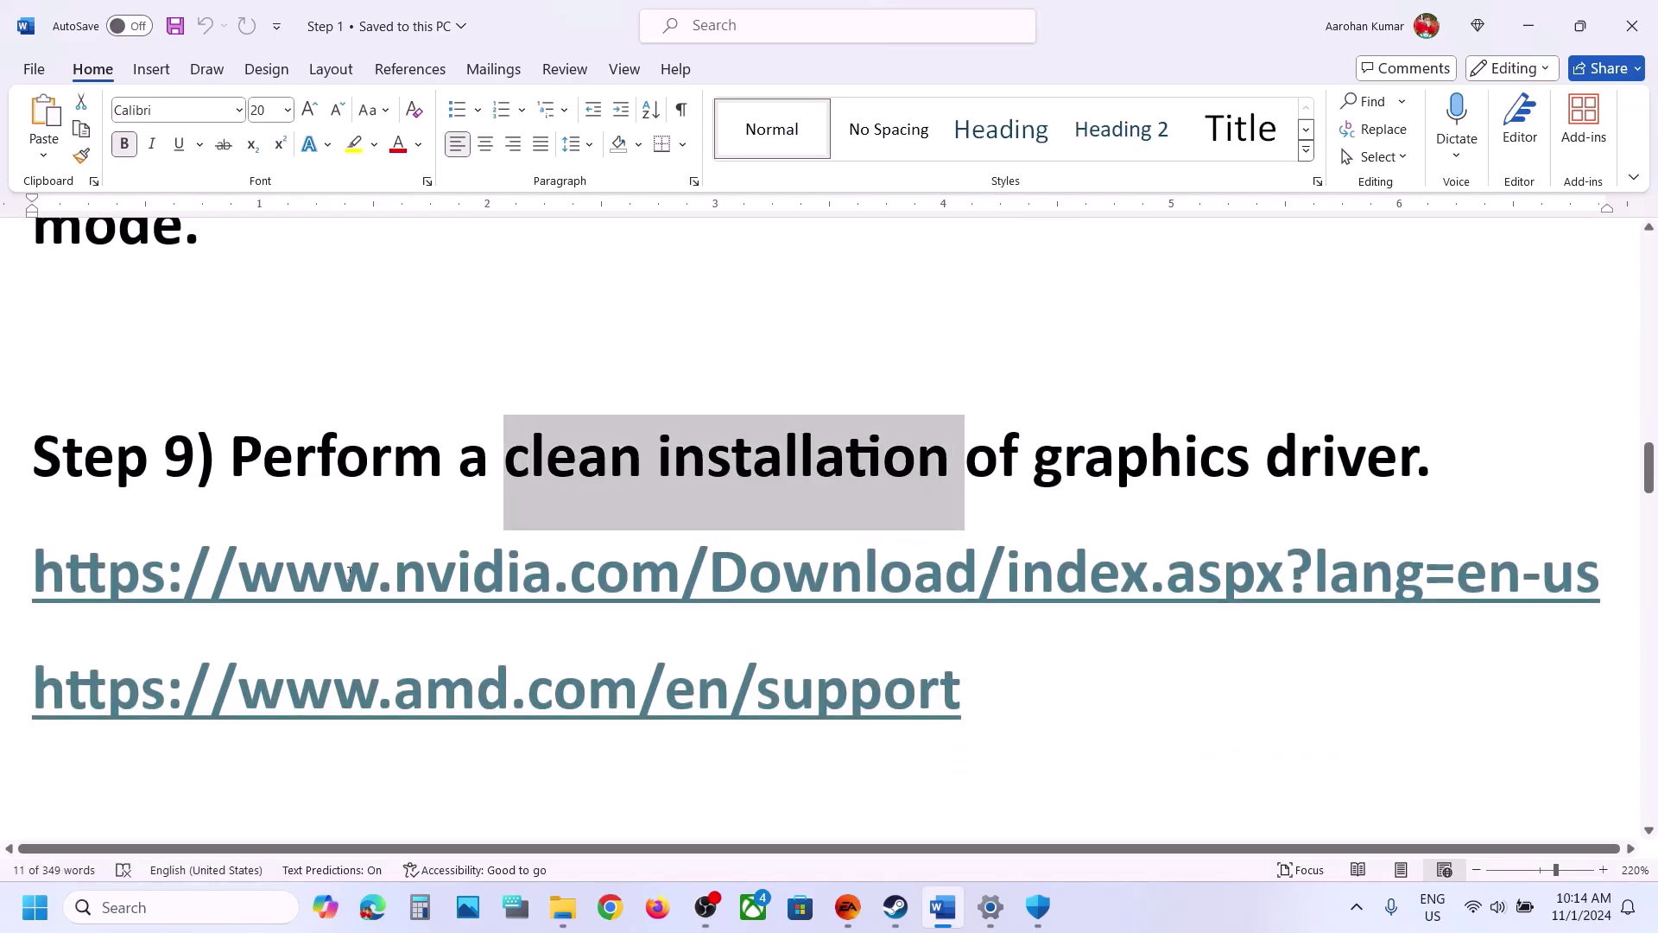
drag(348, 571, 834, 577)
drag(328, 704, 640, 704)
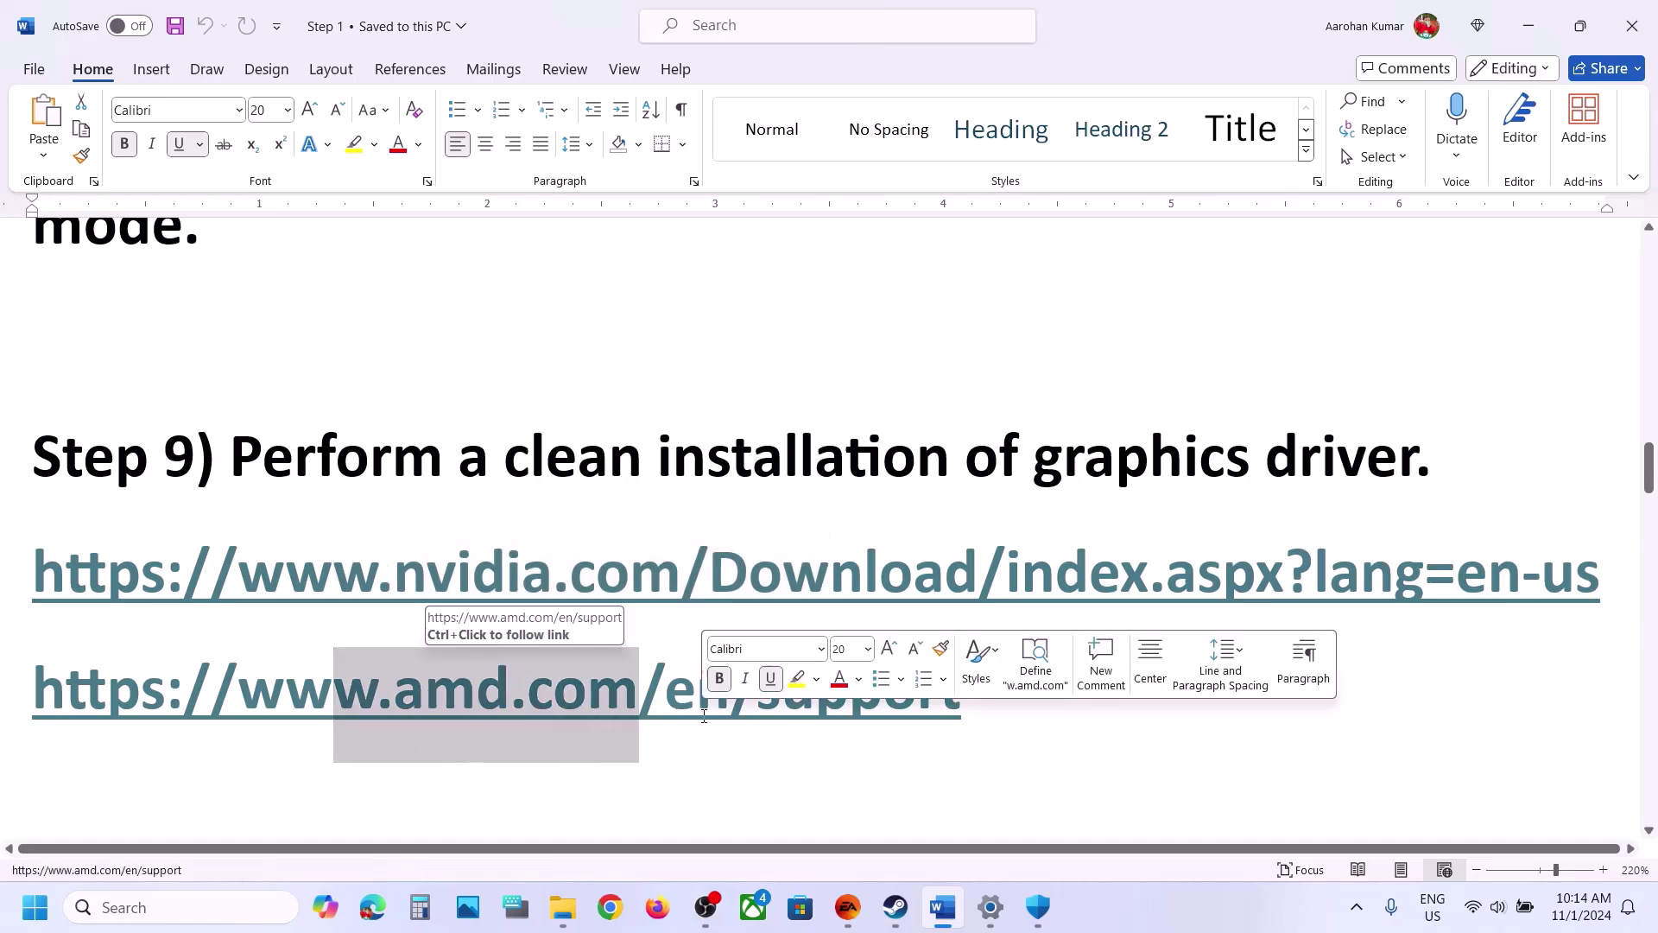
- Open the NVIDIA driver page from the notes and search for GeForce RTX 3050 Laptop GPU drivers for Windows 11
ctrl+click(428, 576)
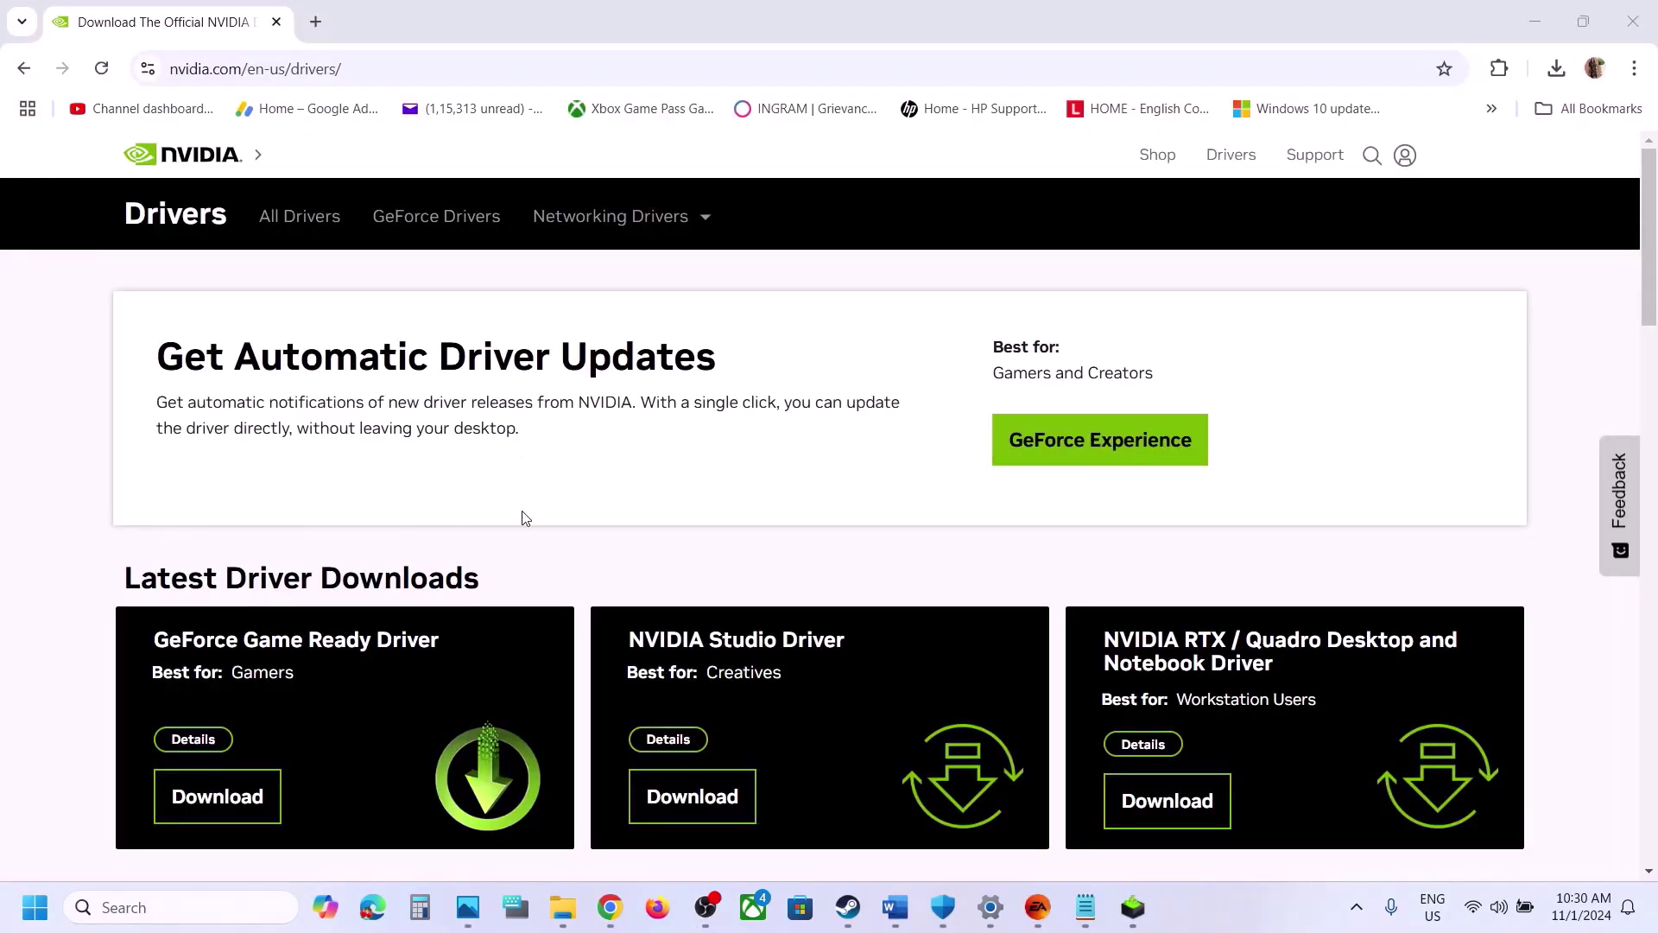
scroll(544, 517, down, 5)
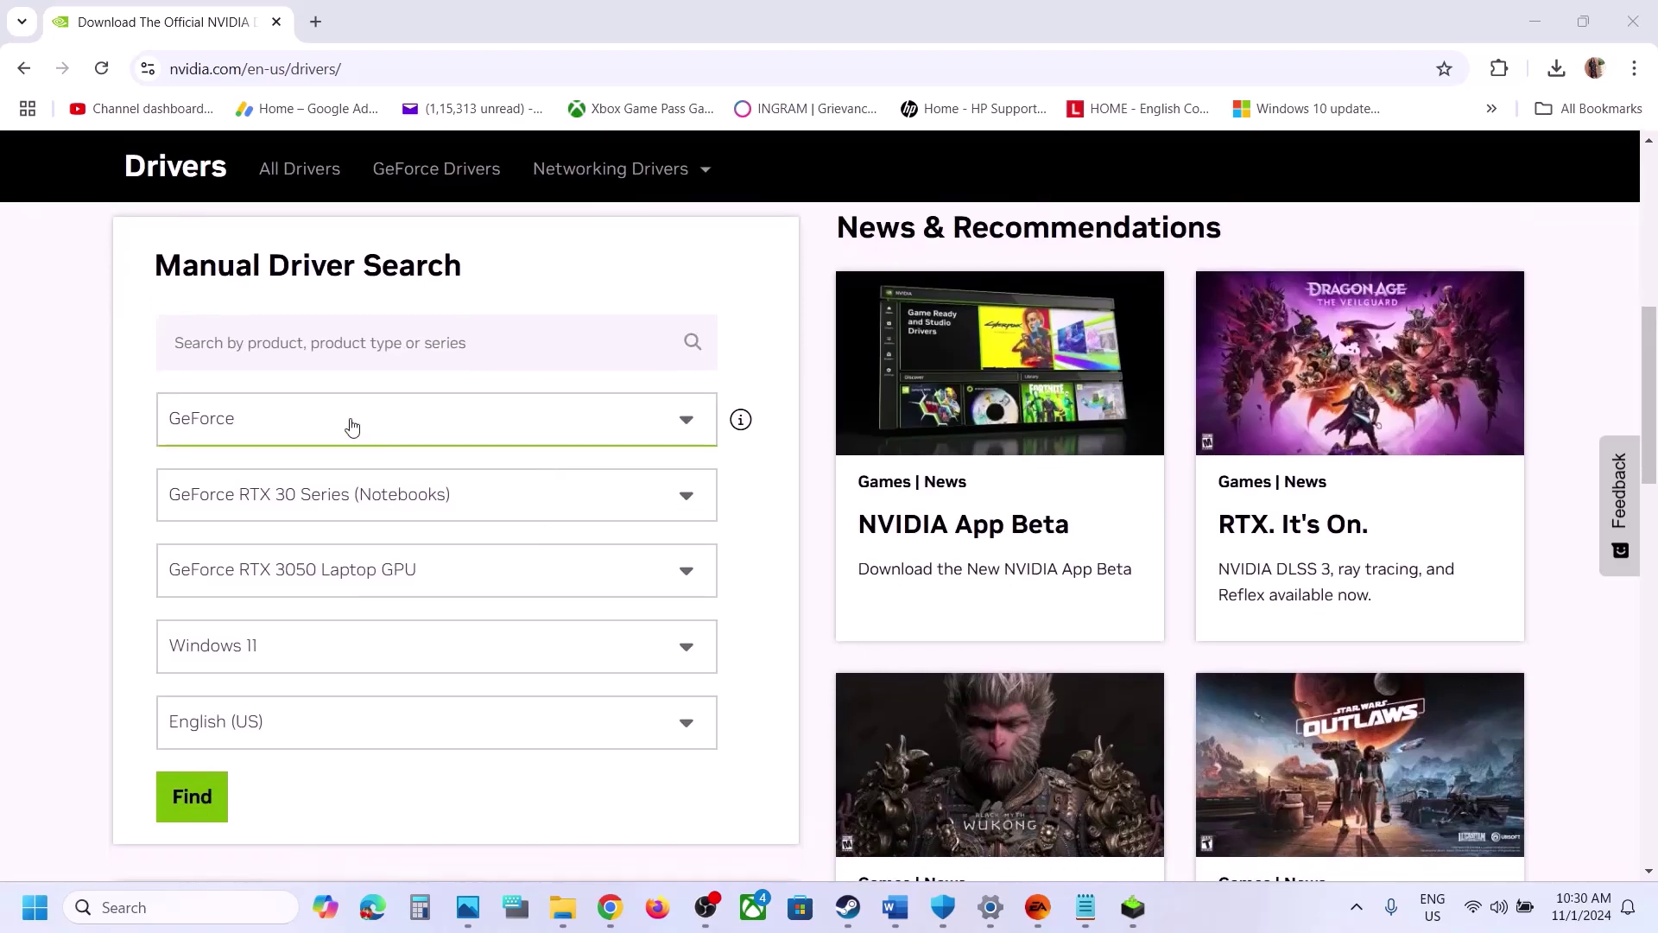
click(297, 419)
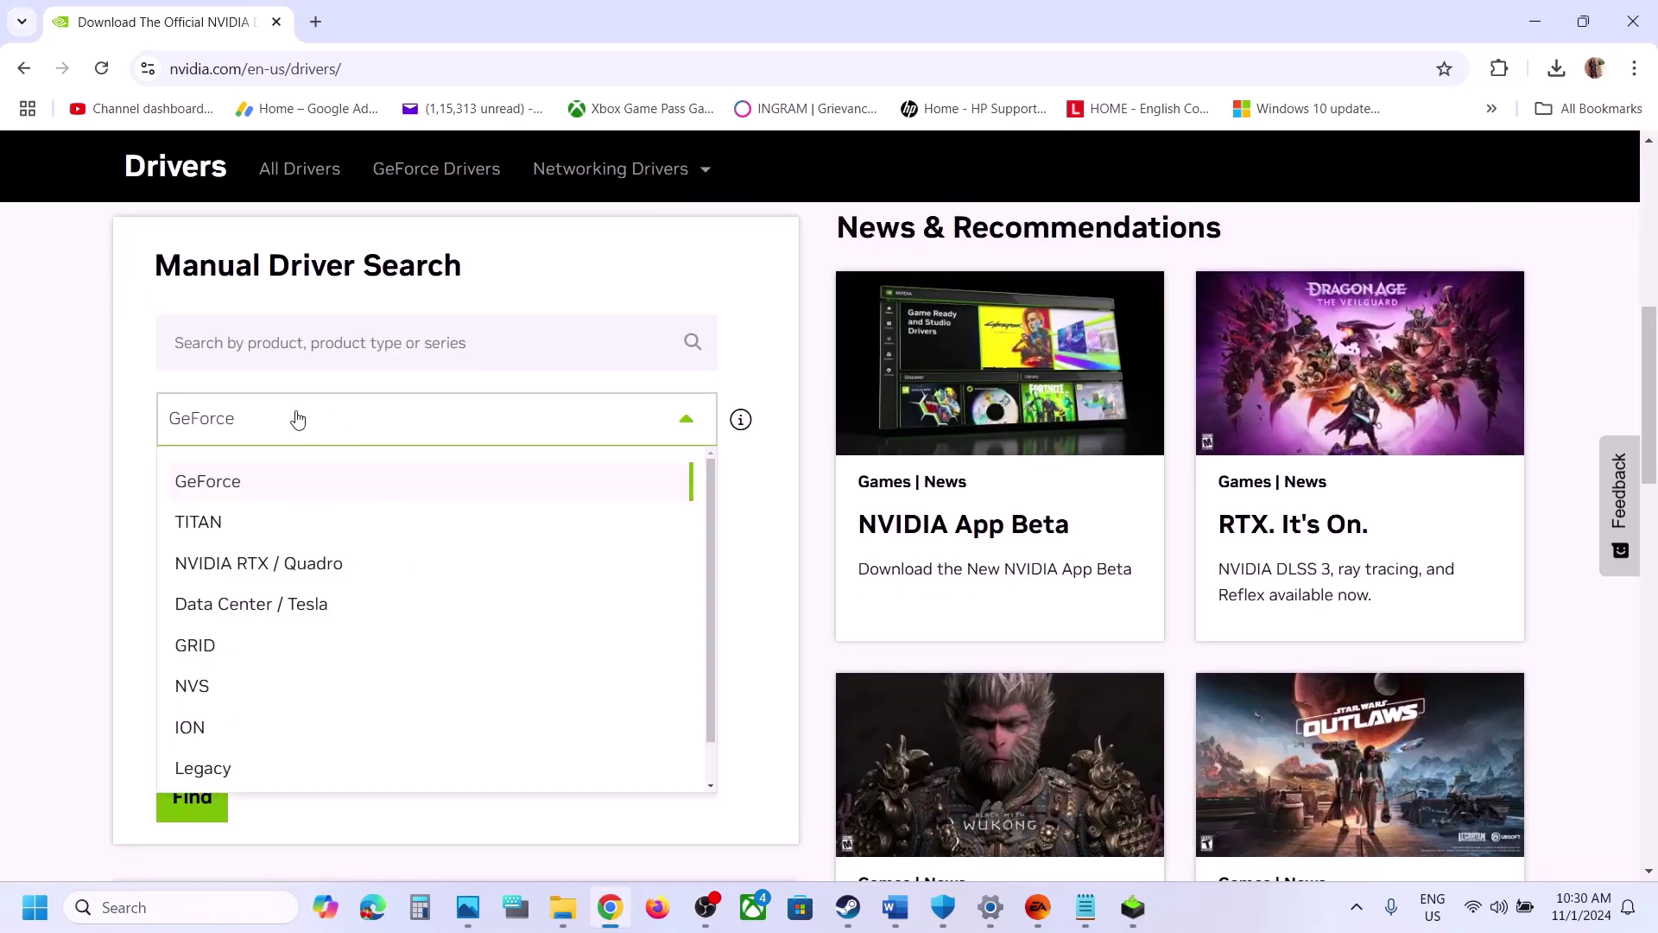
click(204, 491)
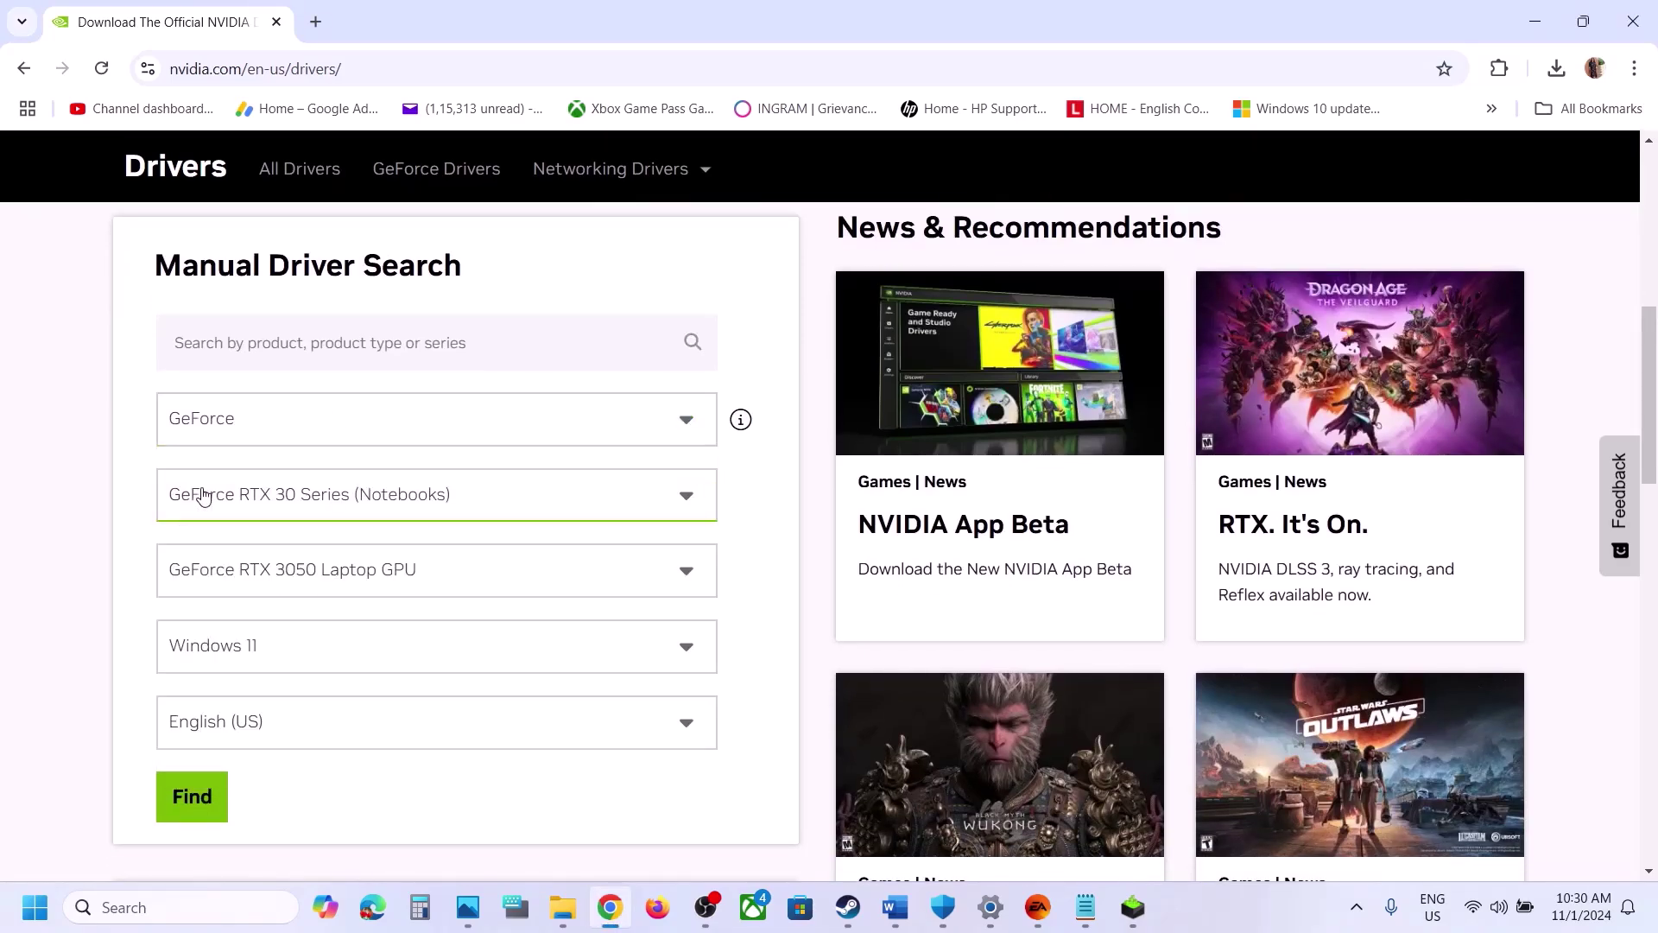
click(288, 506)
click(74, 585)
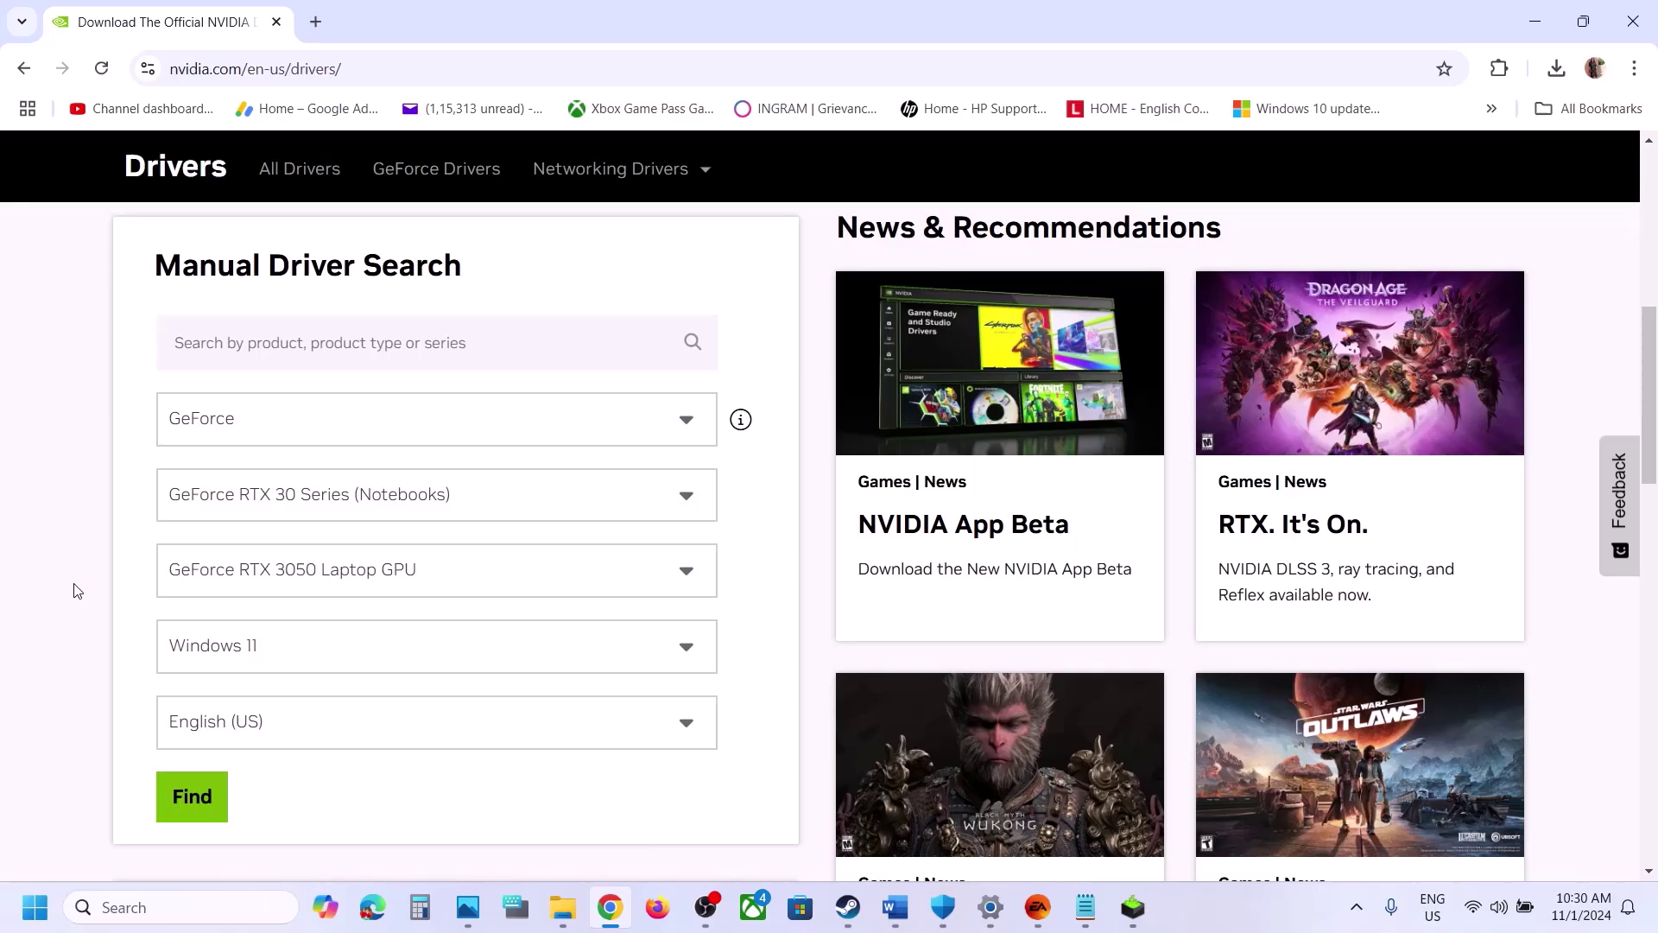
click(343, 584)
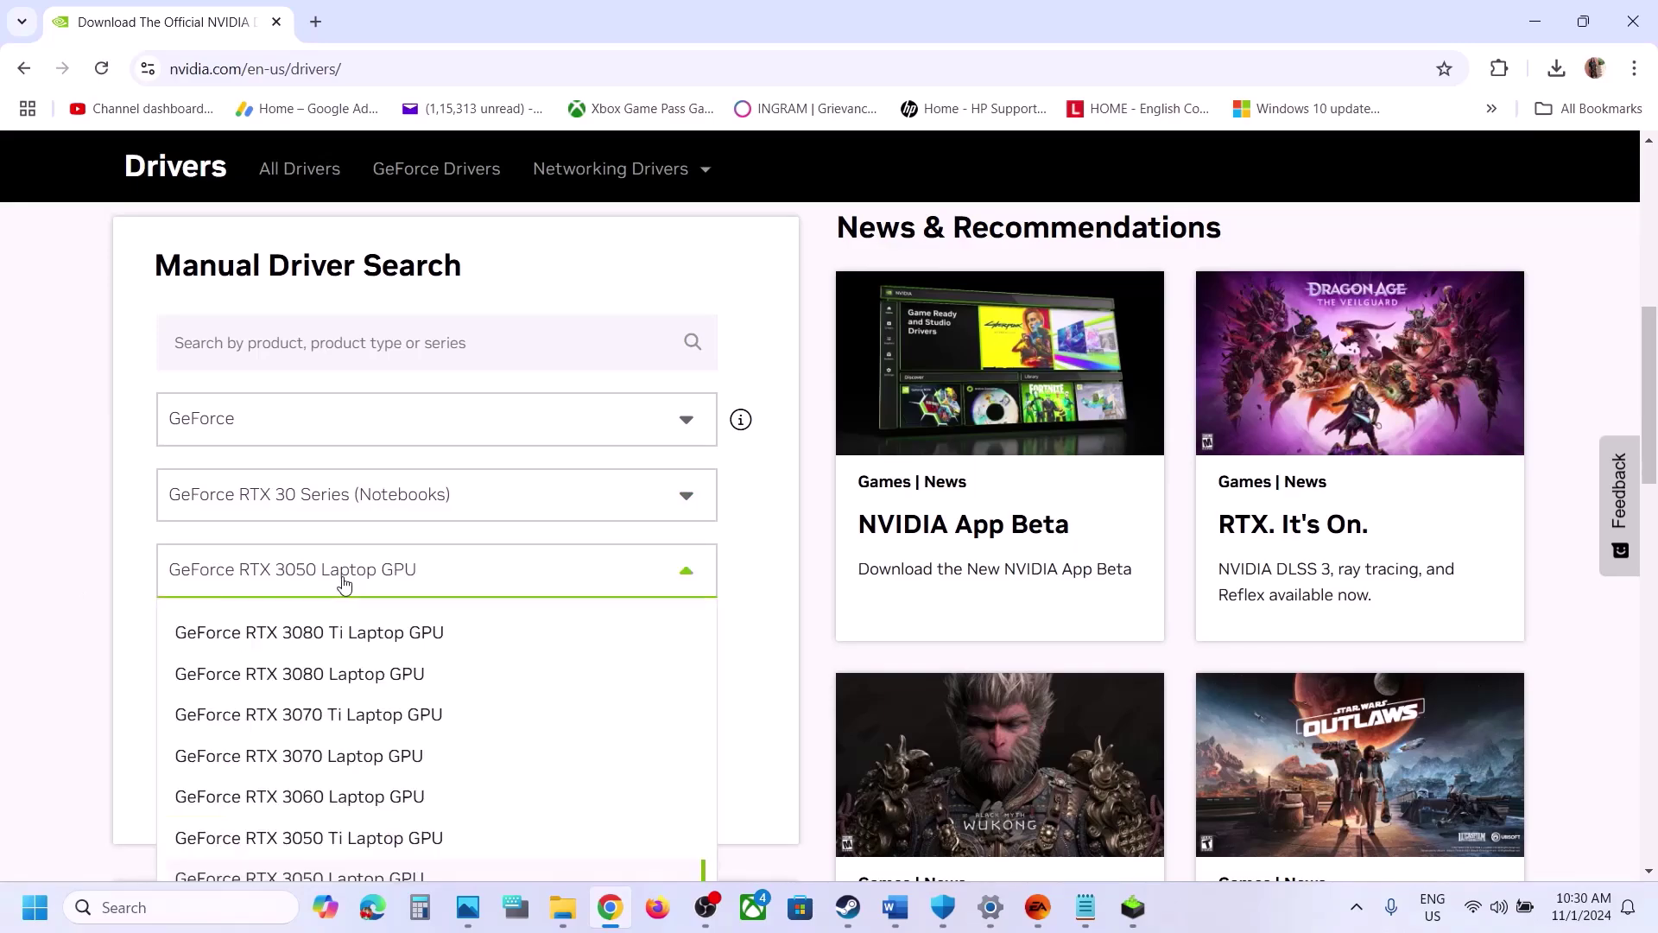
click(85, 602)
click(328, 645)
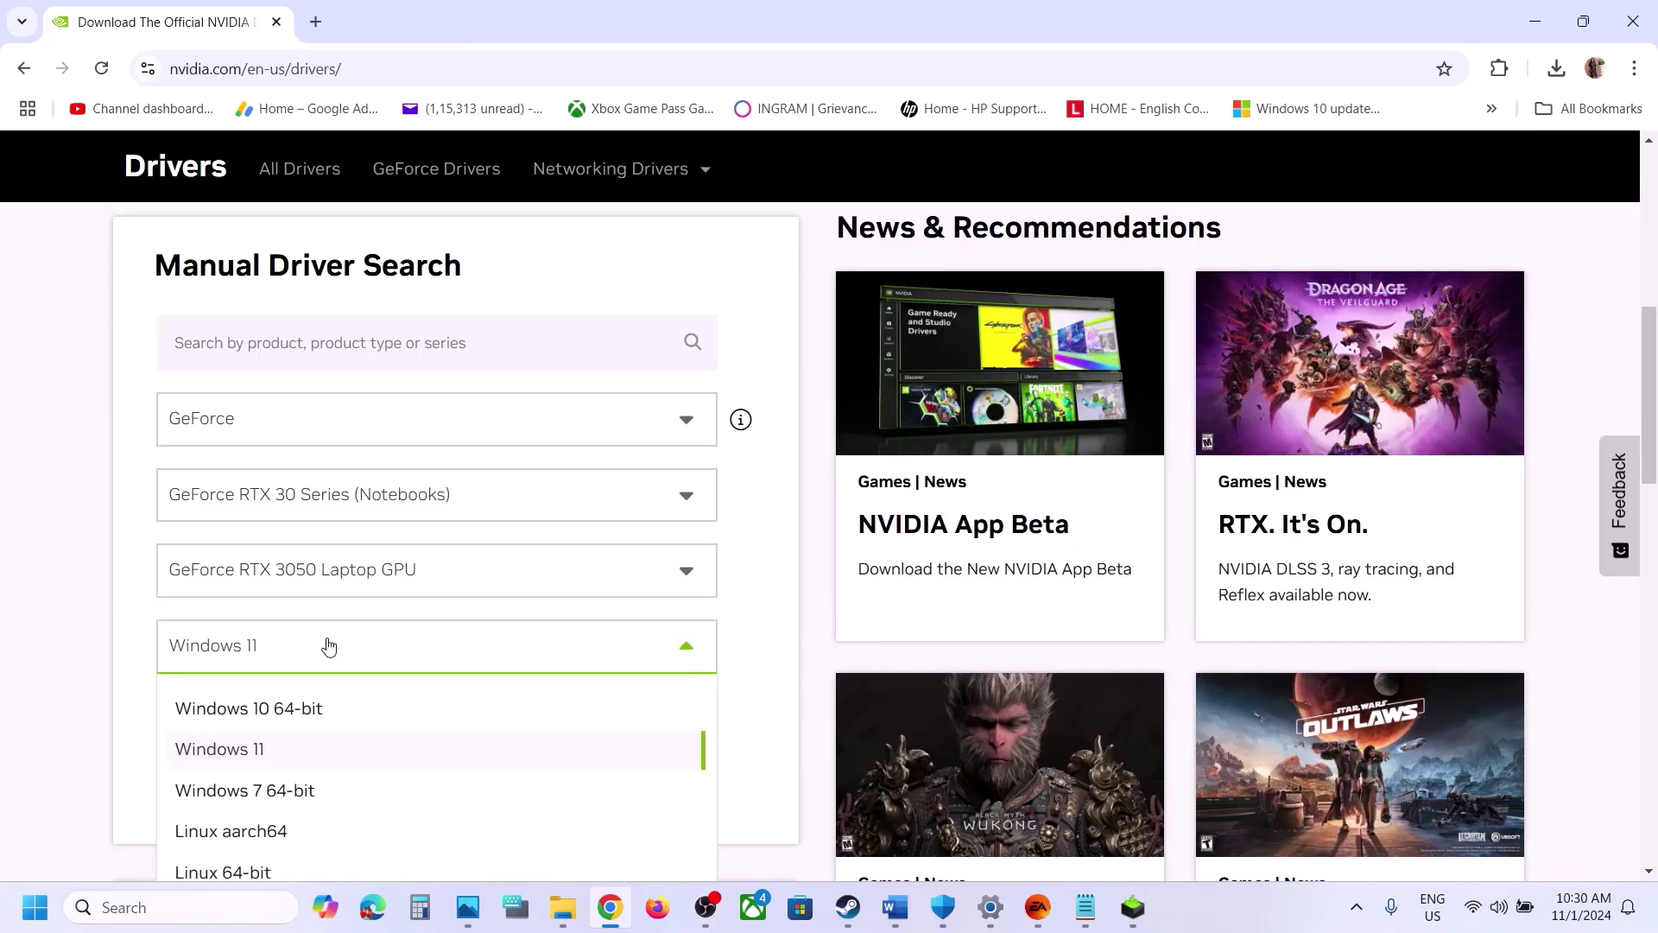
click(267, 748)
click(214, 792)
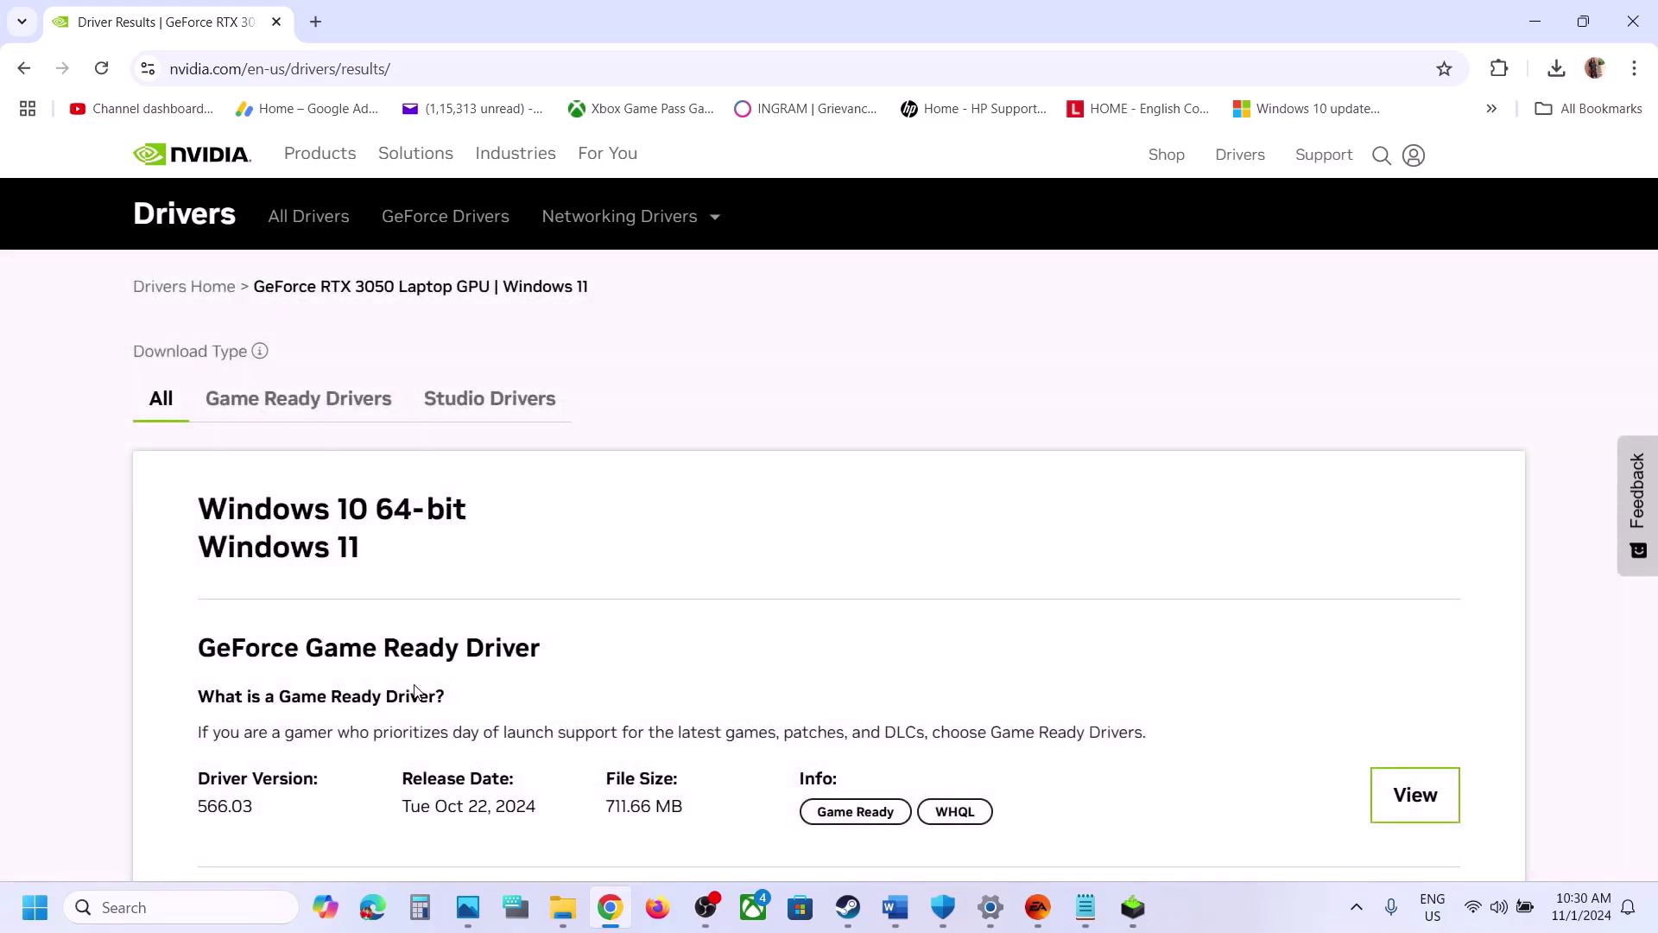
- Open the GeForce Game Ready Driver 566.03 from the search results and download it
scroll(414, 688, down, 2)
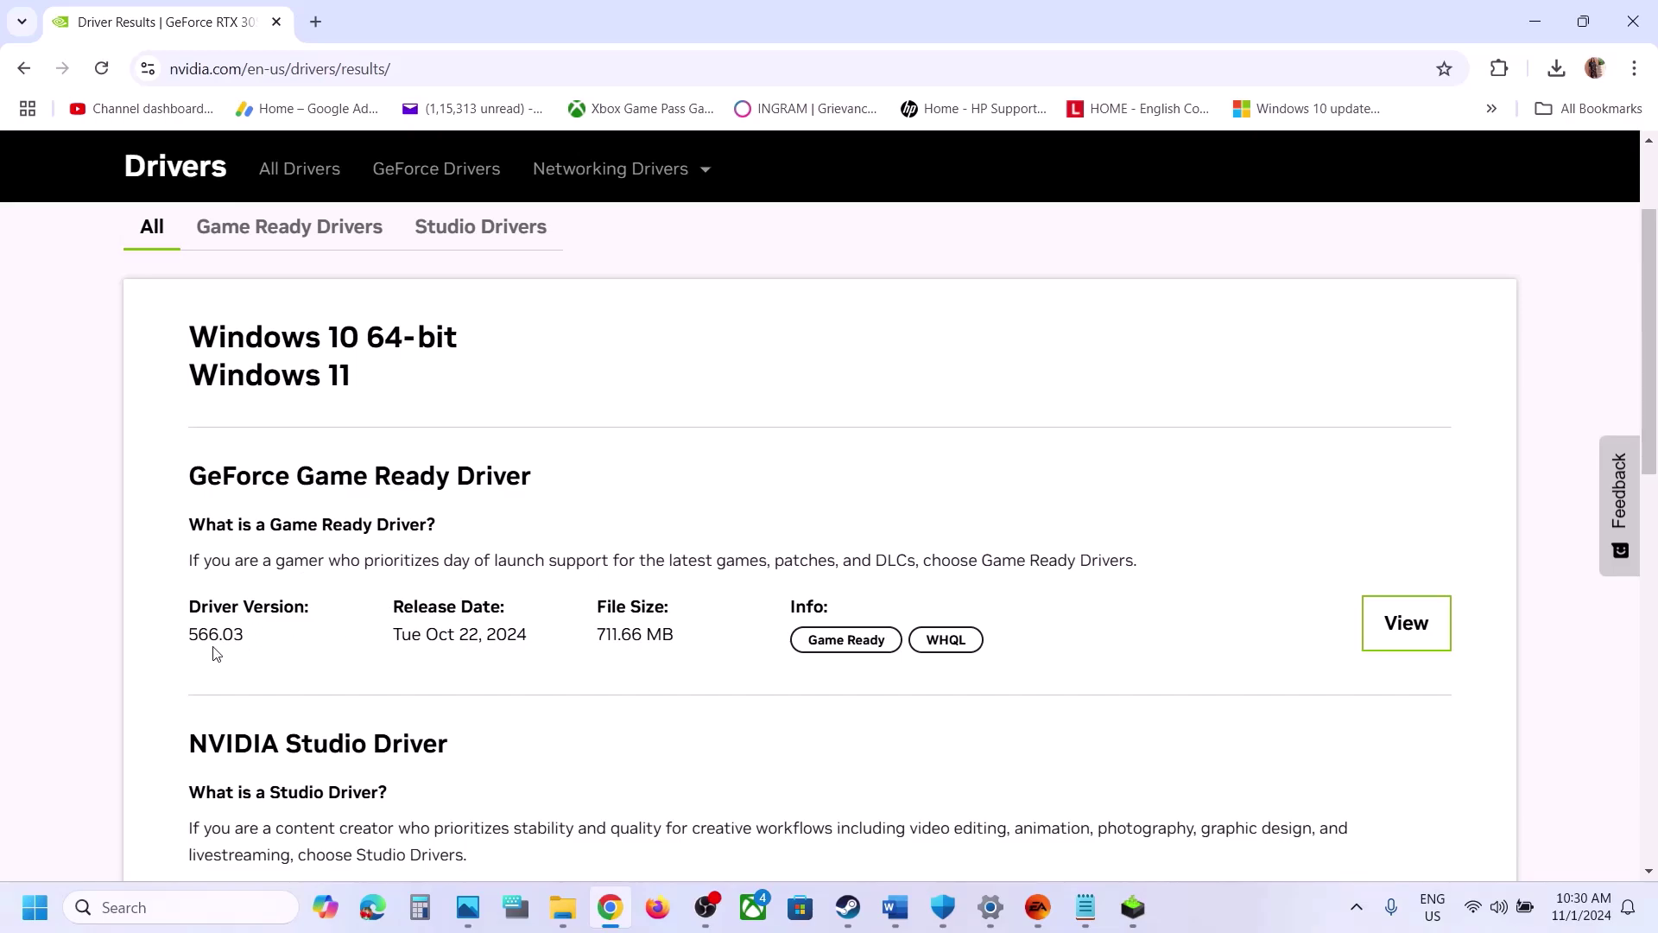
click(1375, 616)
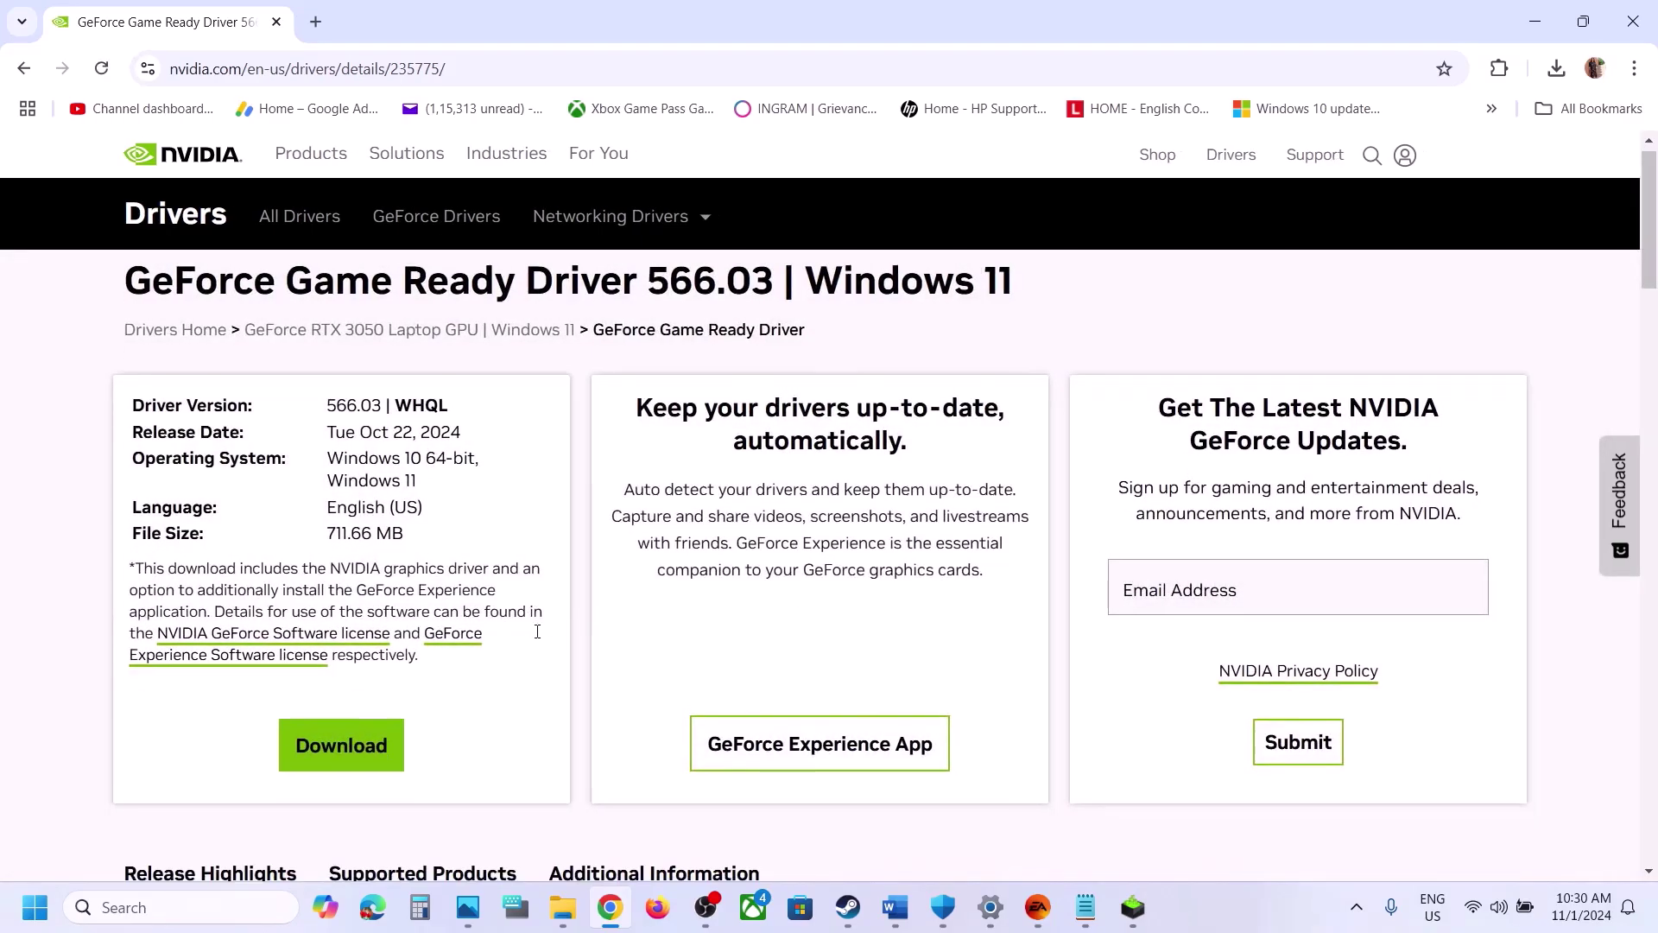
click(319, 749)
- Switch to the NVIDIA Installer, accept the license, and start a Custom (Advanced) installation with Perform a clean installation enabled
click(1130, 912)
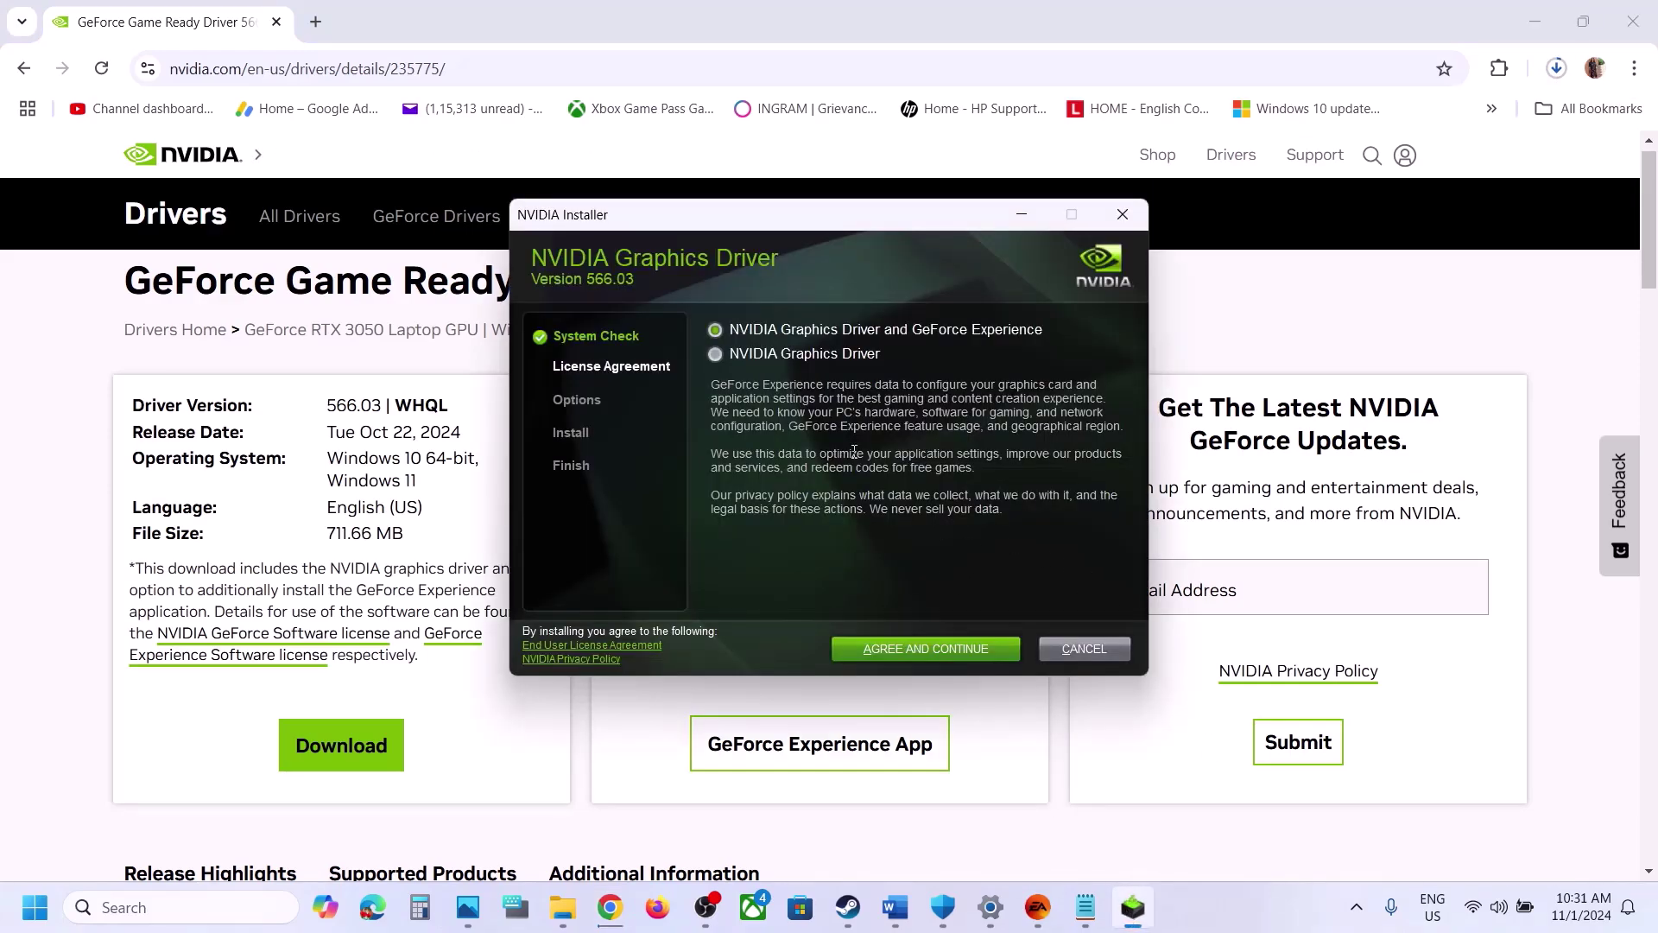
click(895, 649)
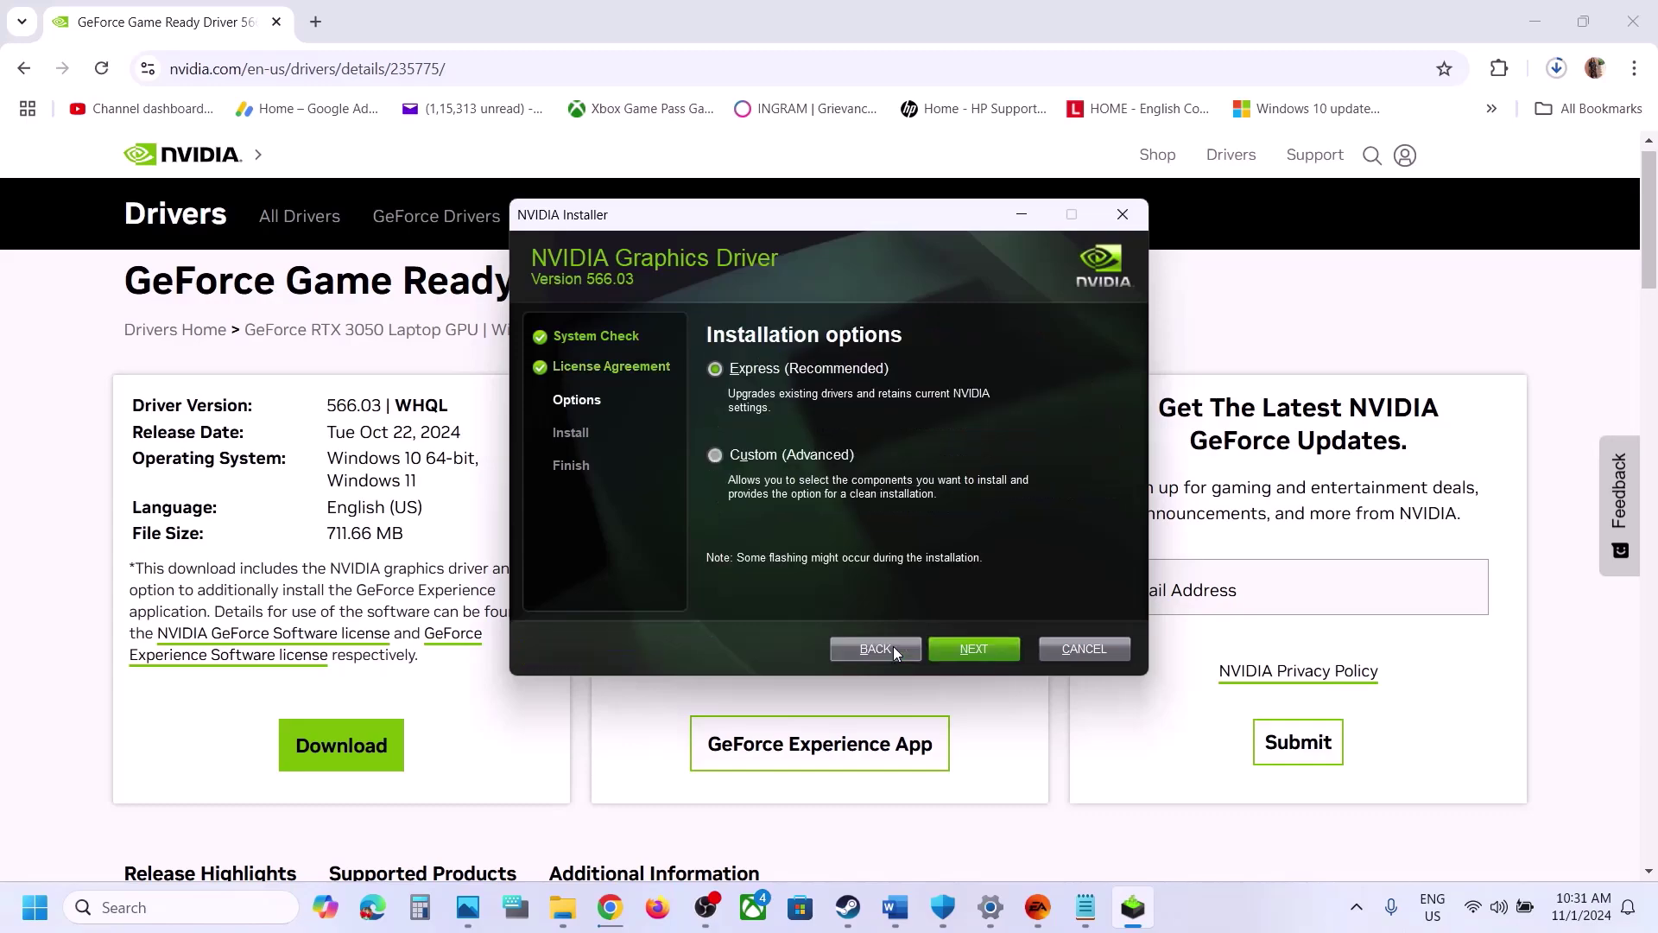
click(718, 453)
click(959, 648)
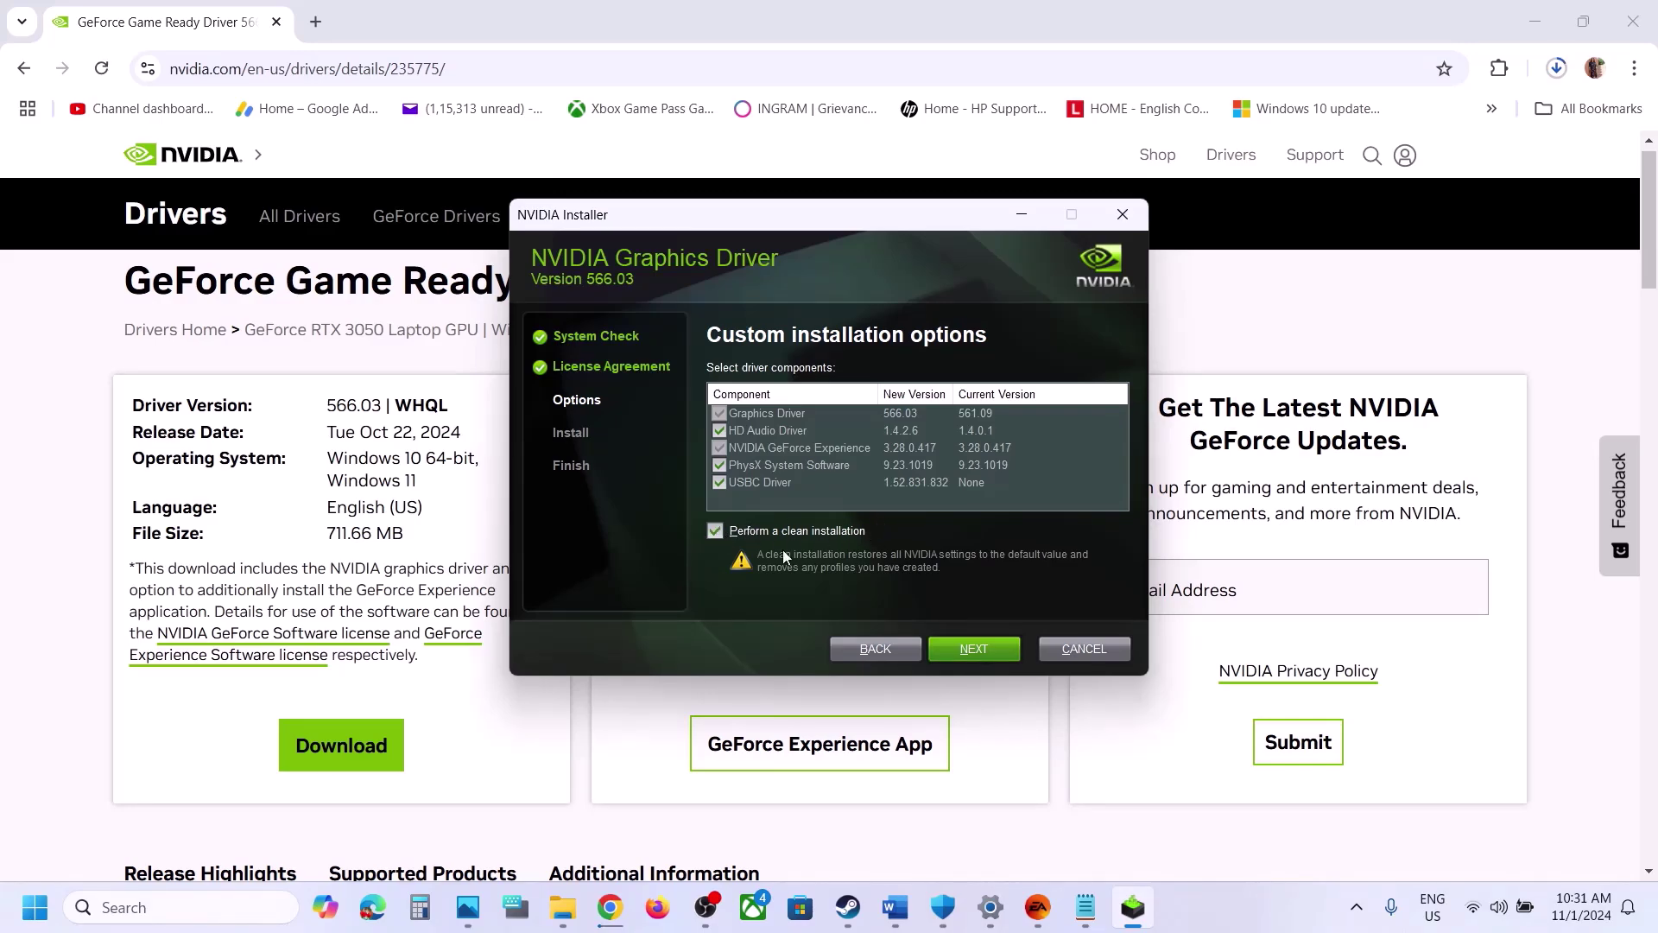
click(987, 650)
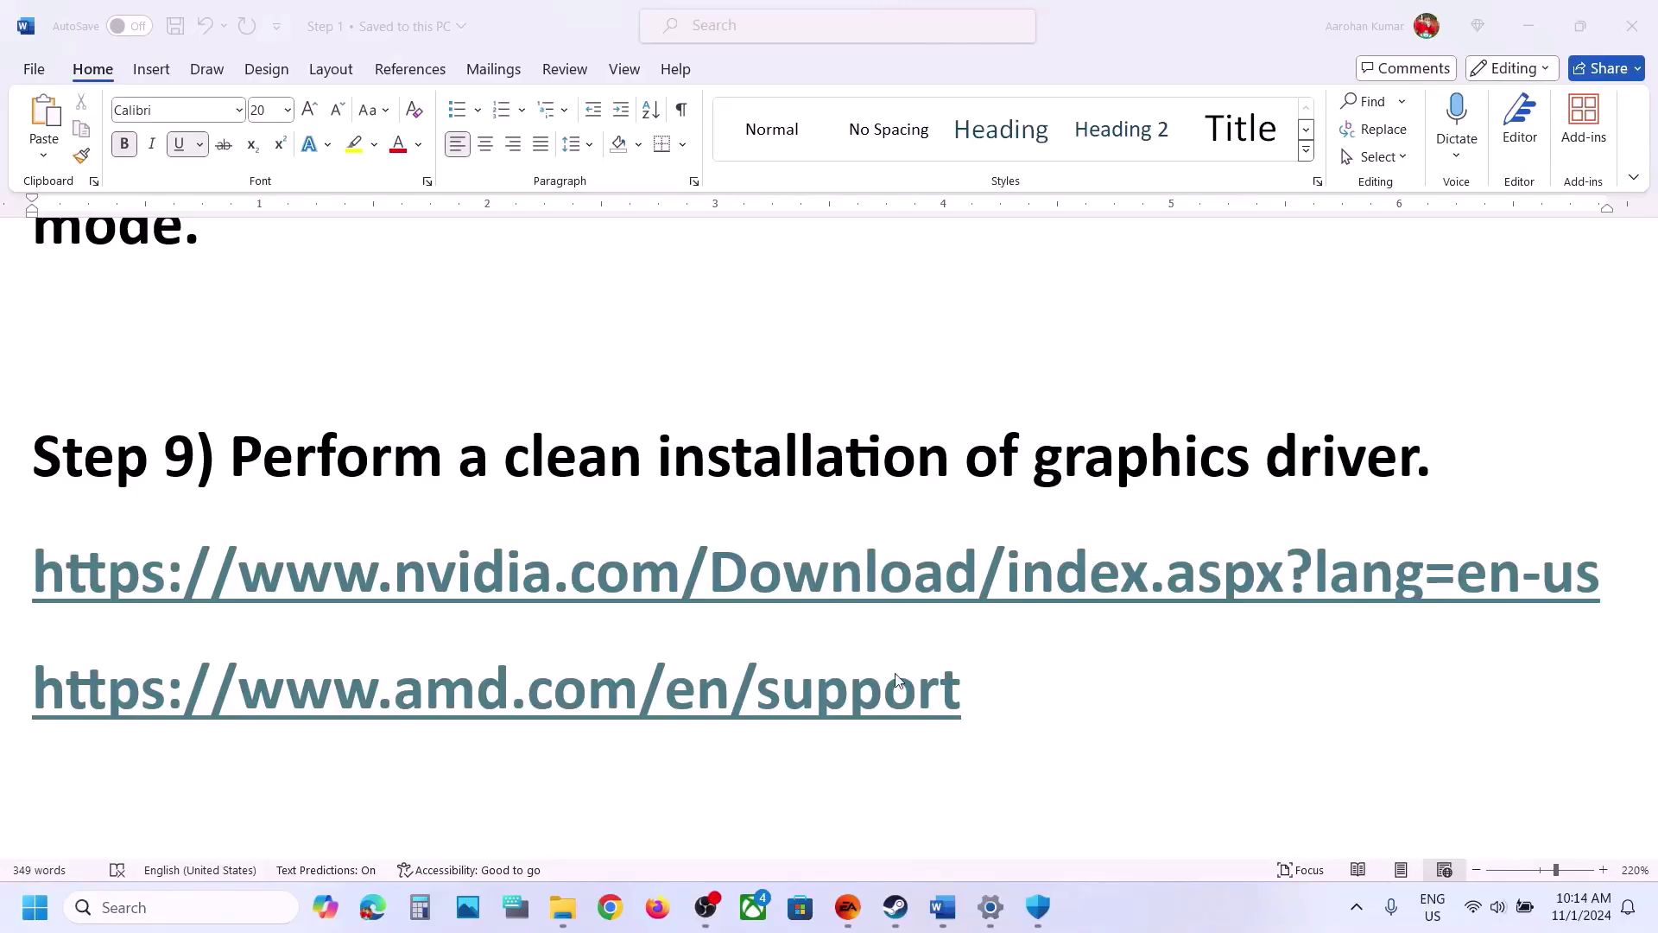
- Find the launch options tip in the Word notes, then set Dragon Age The Veilguard's launch options in Steam to -dx11
click(587, 691)
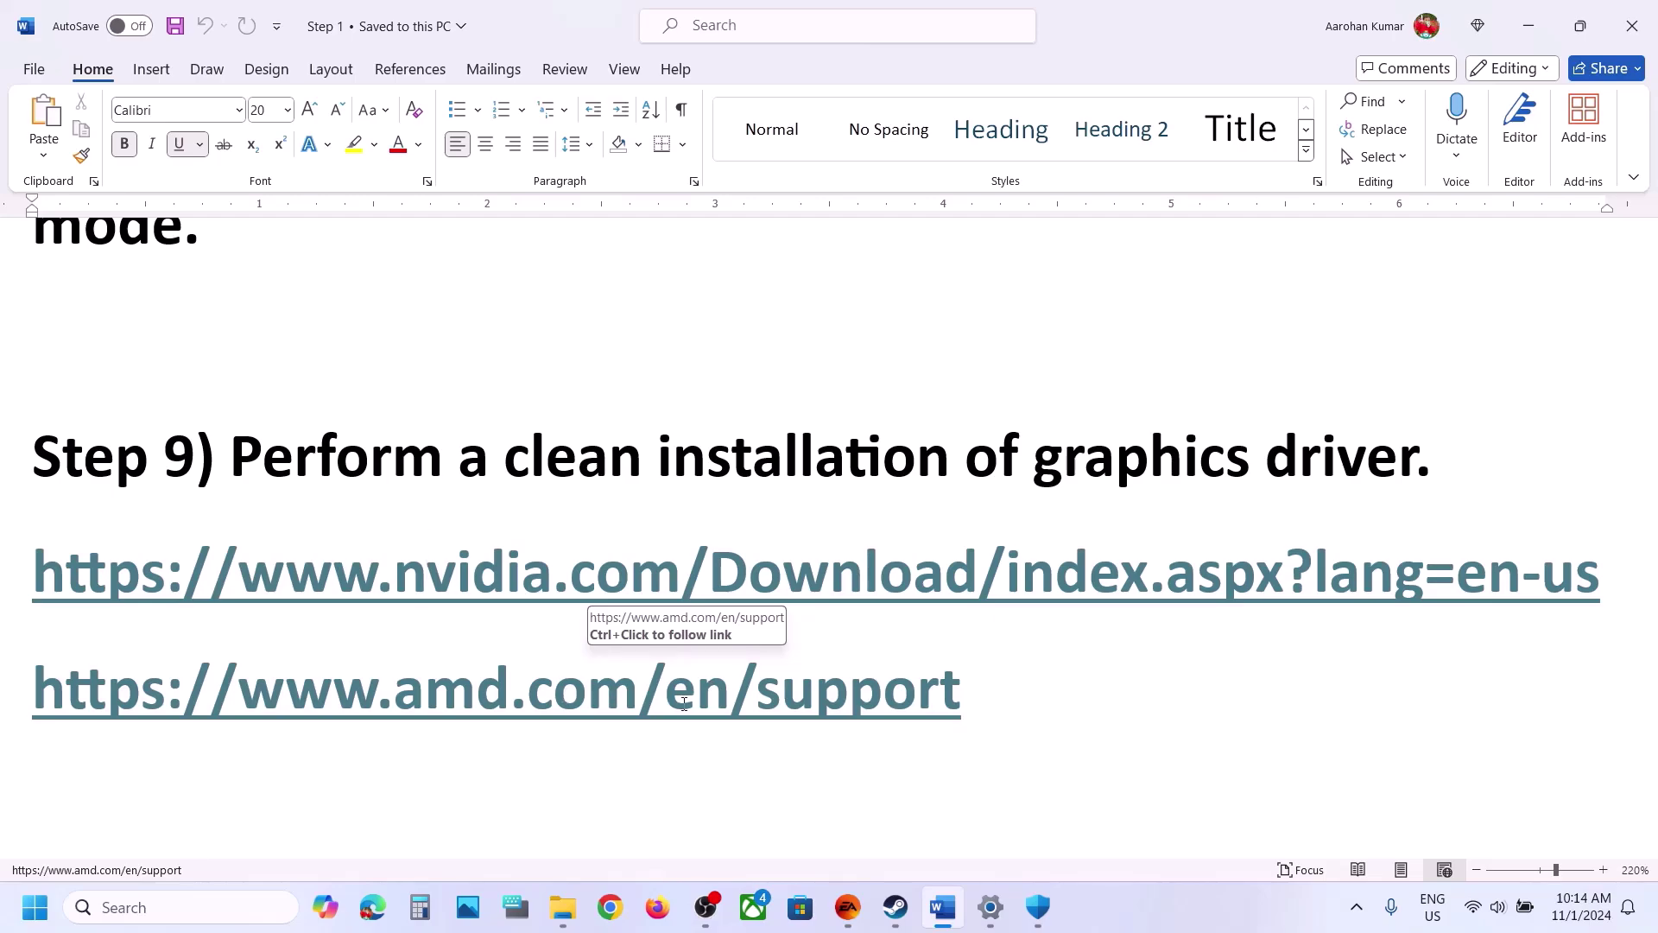
scroll(729, 694, down, 3)
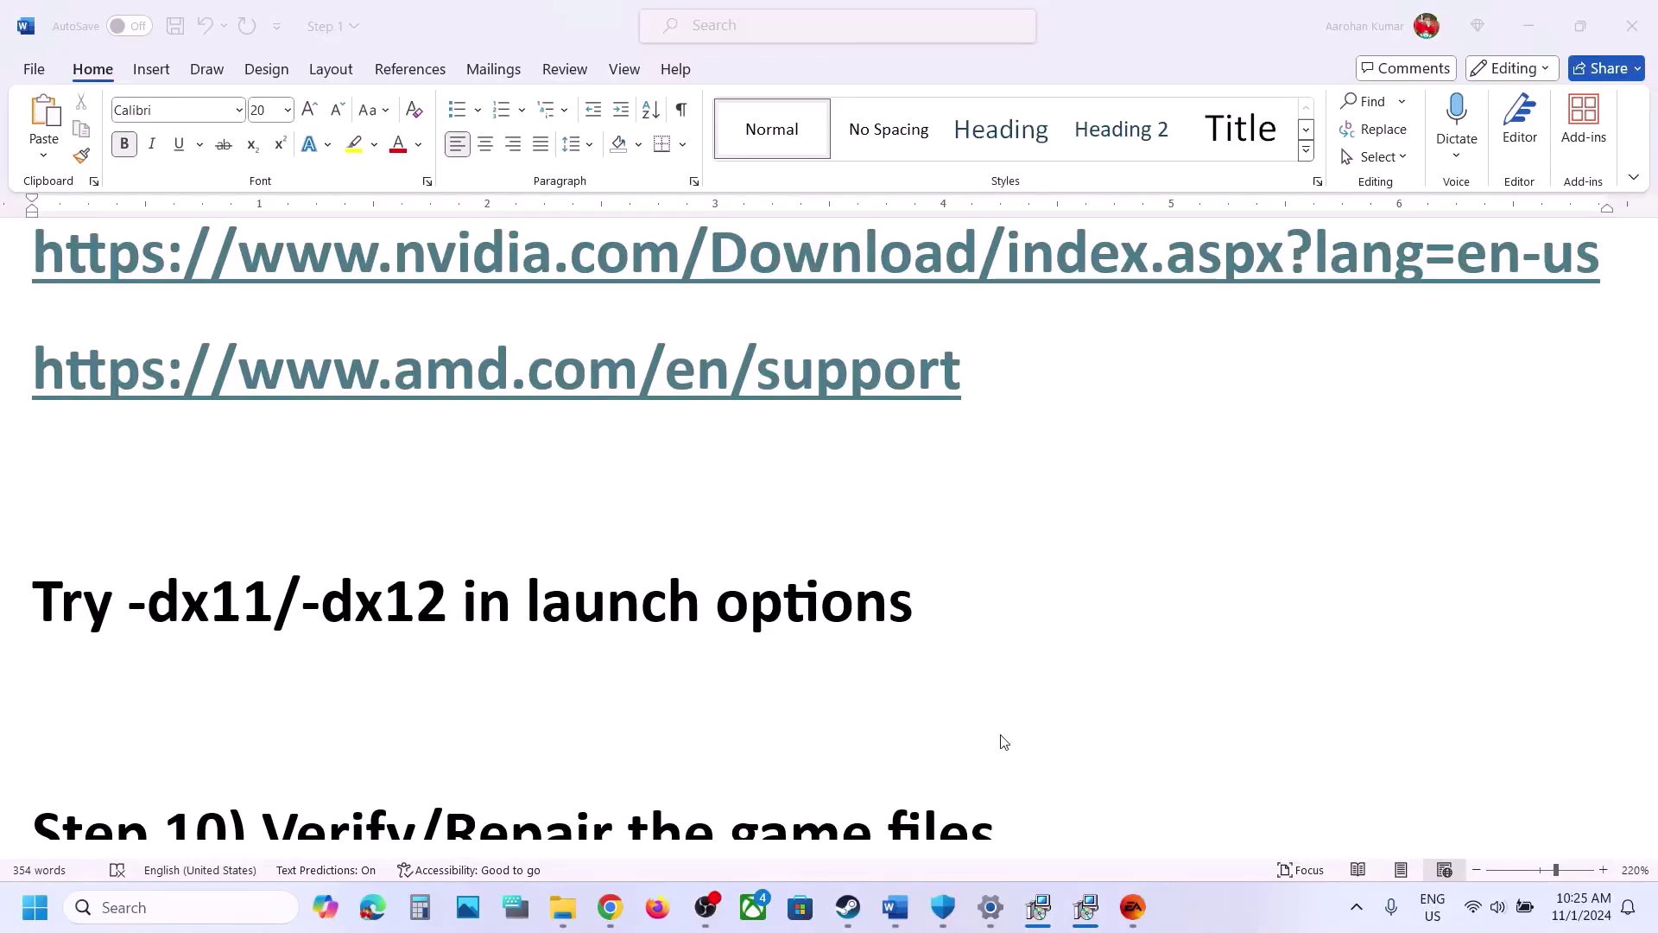
click(848, 907)
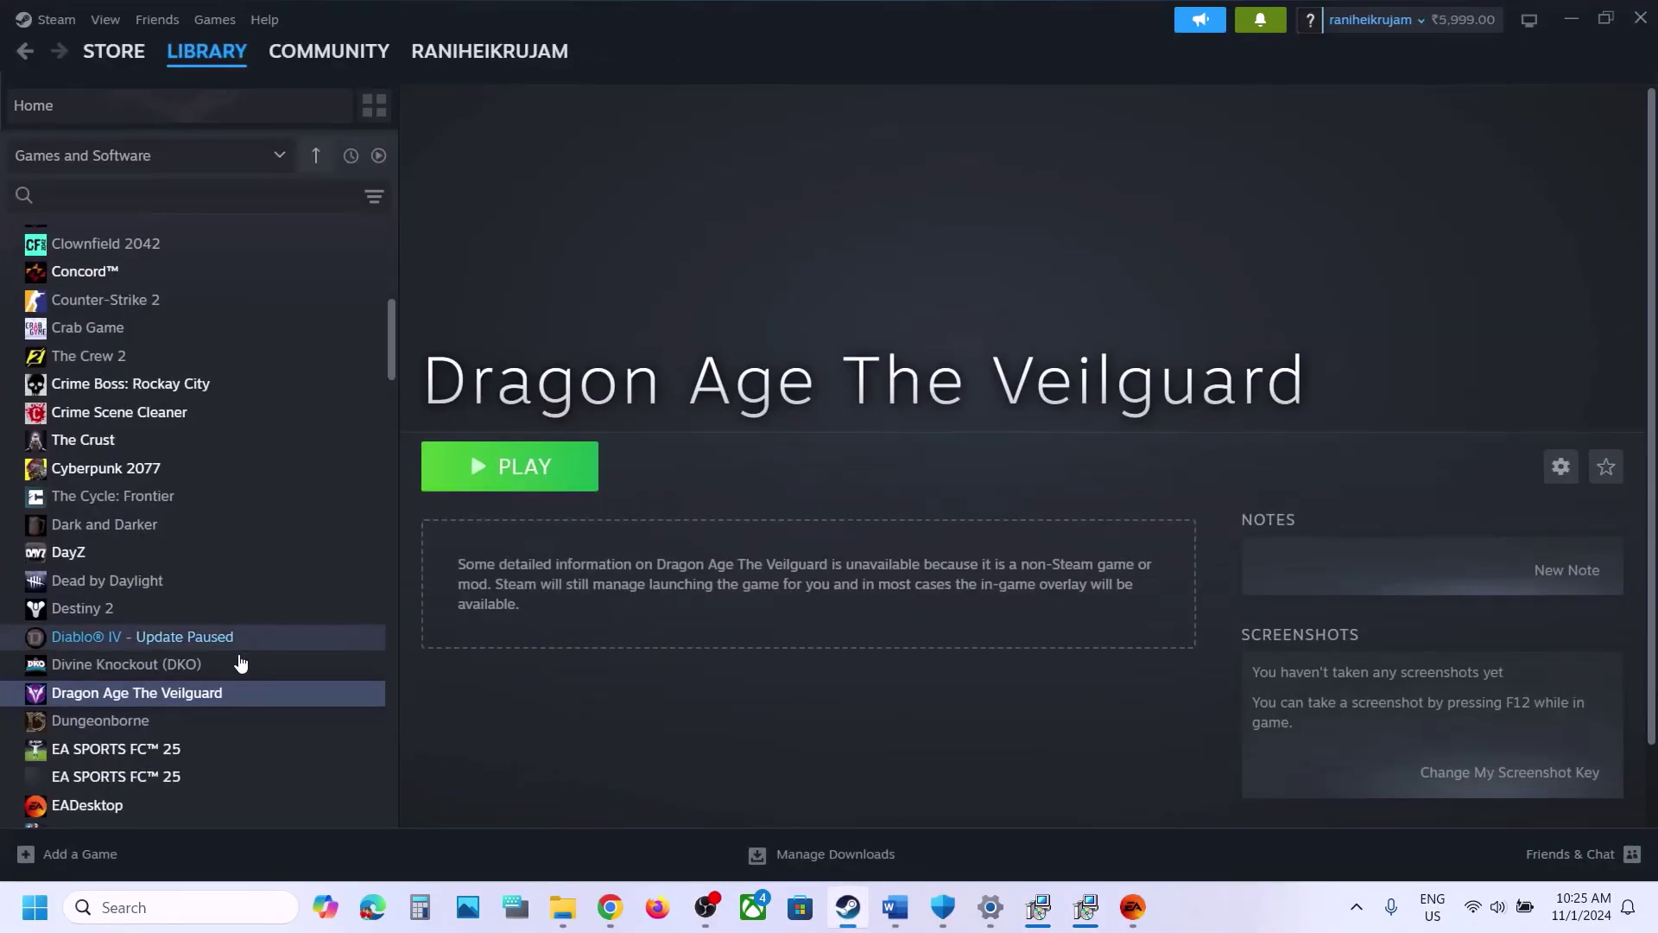
right_click(197, 698)
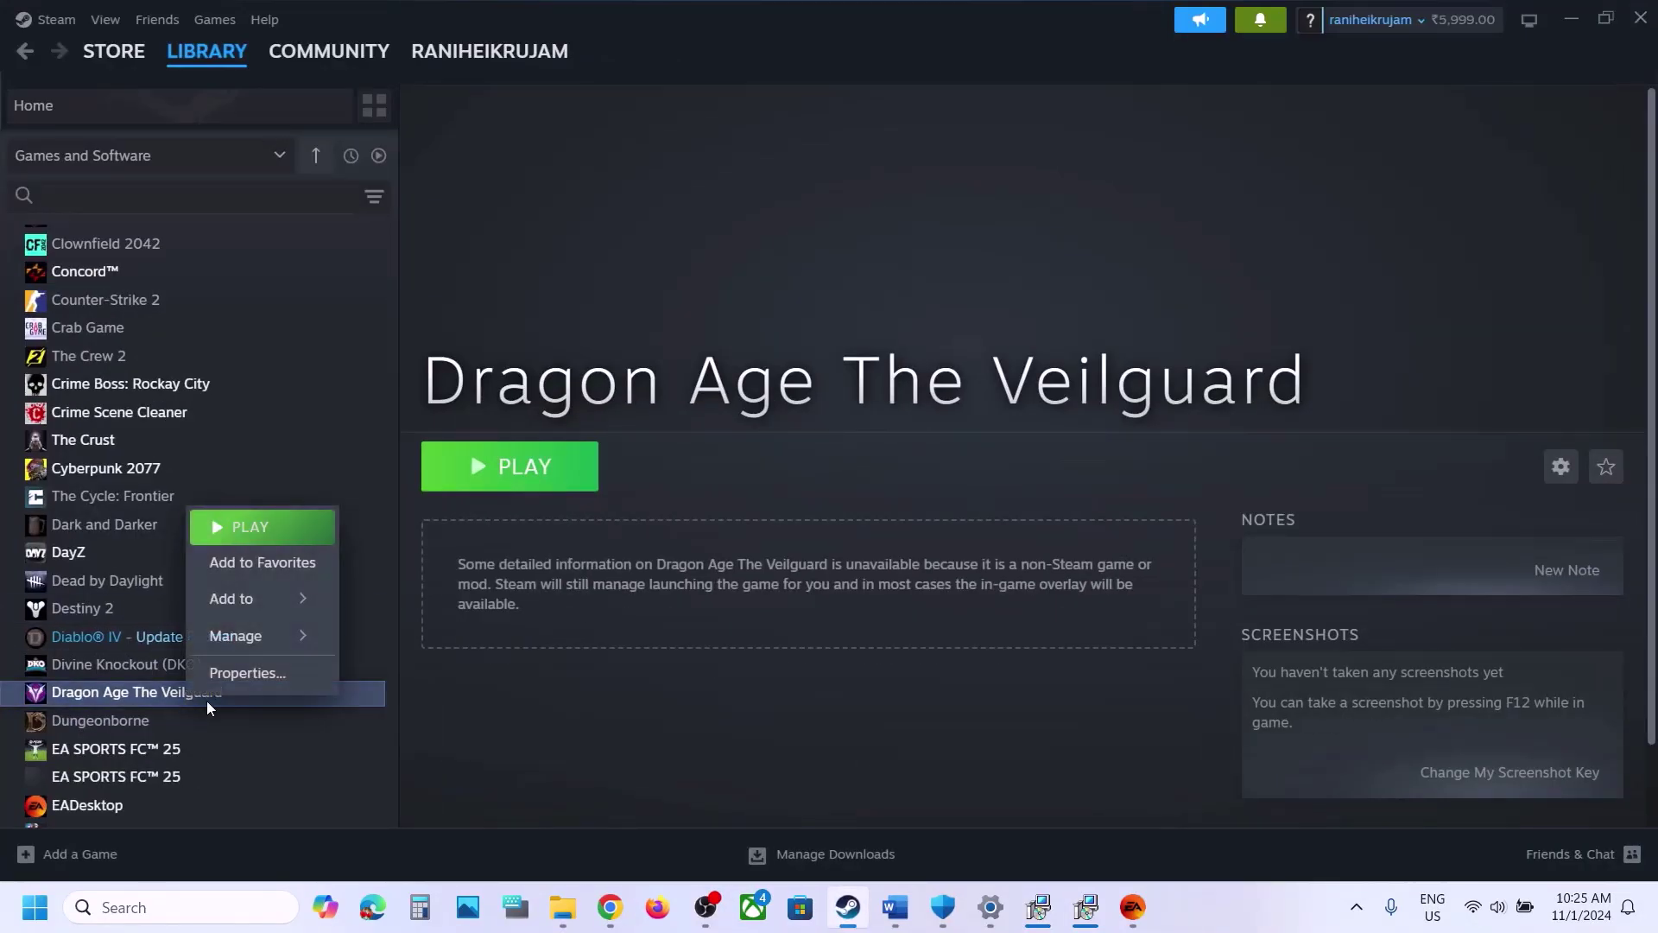
click(255, 683)
click(649, 584)
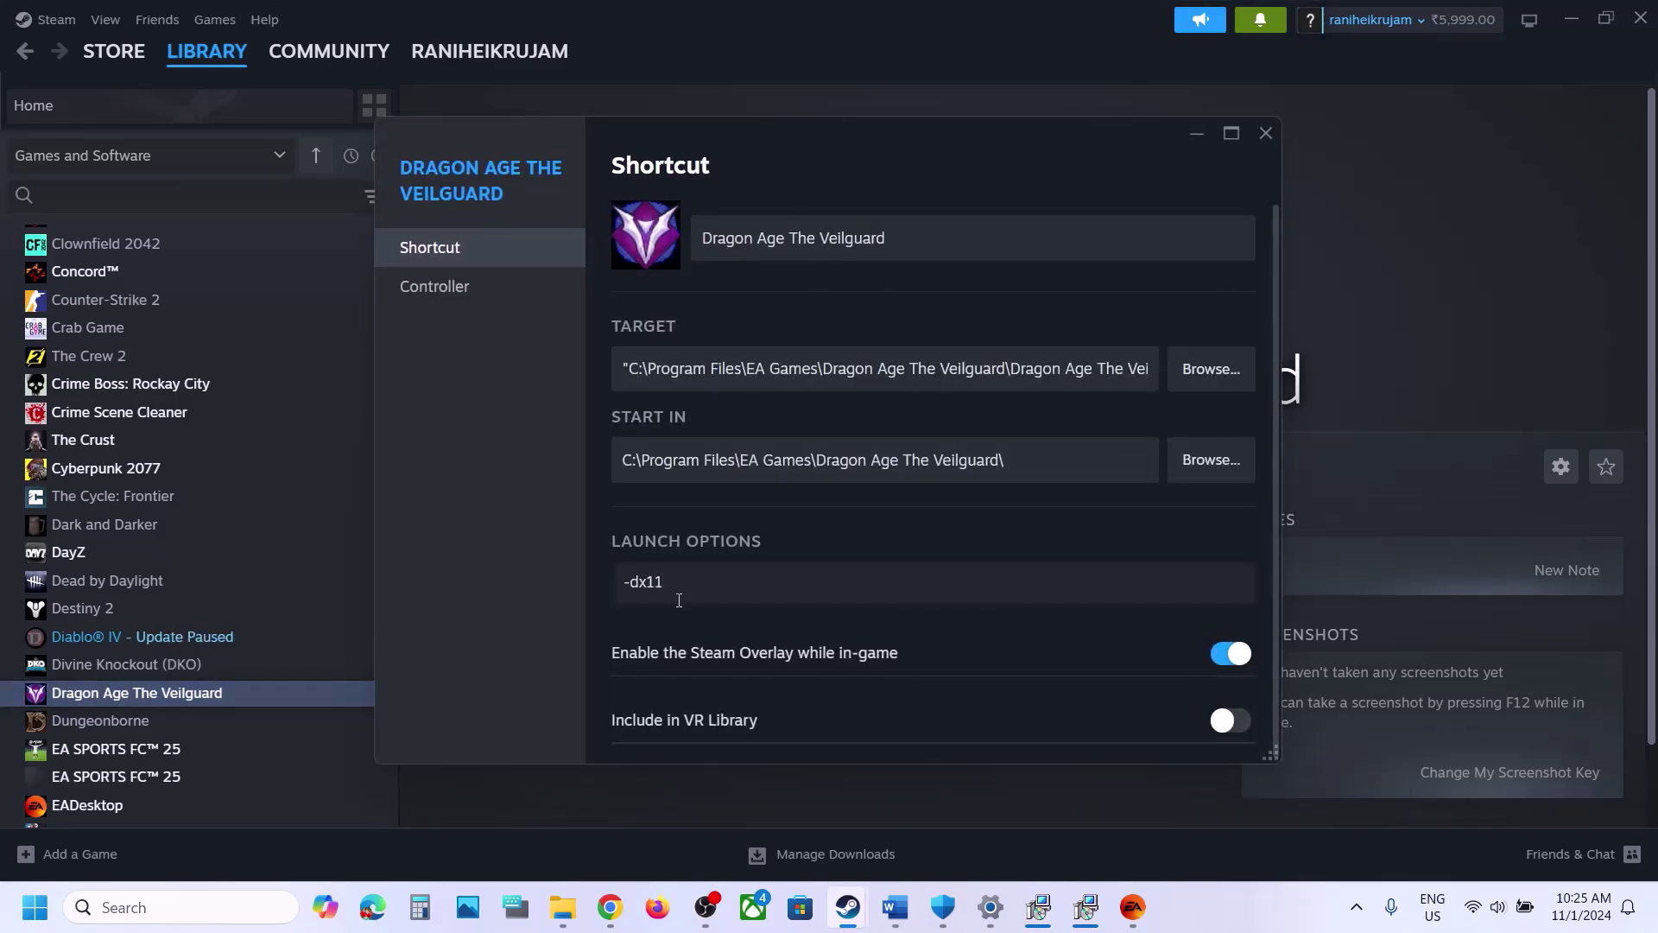
click(1266, 133)
- Open Dragon Age The Veilguard's properties in Steam and change its launch options to -dx12
right_click(223, 697)
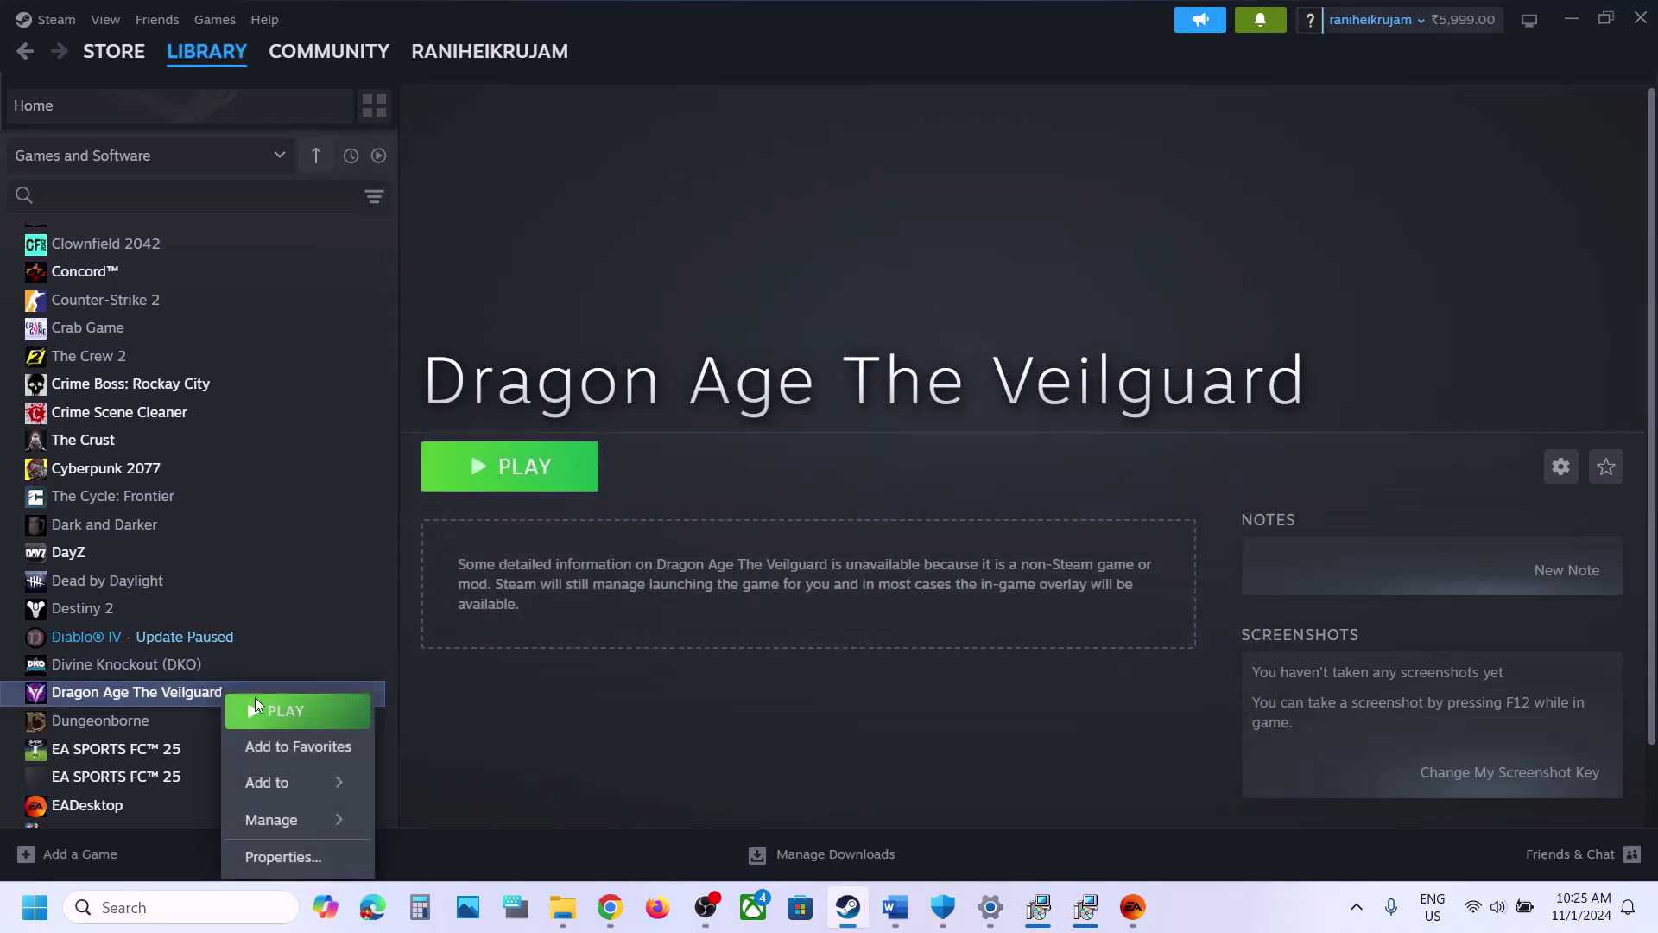
click(333, 858)
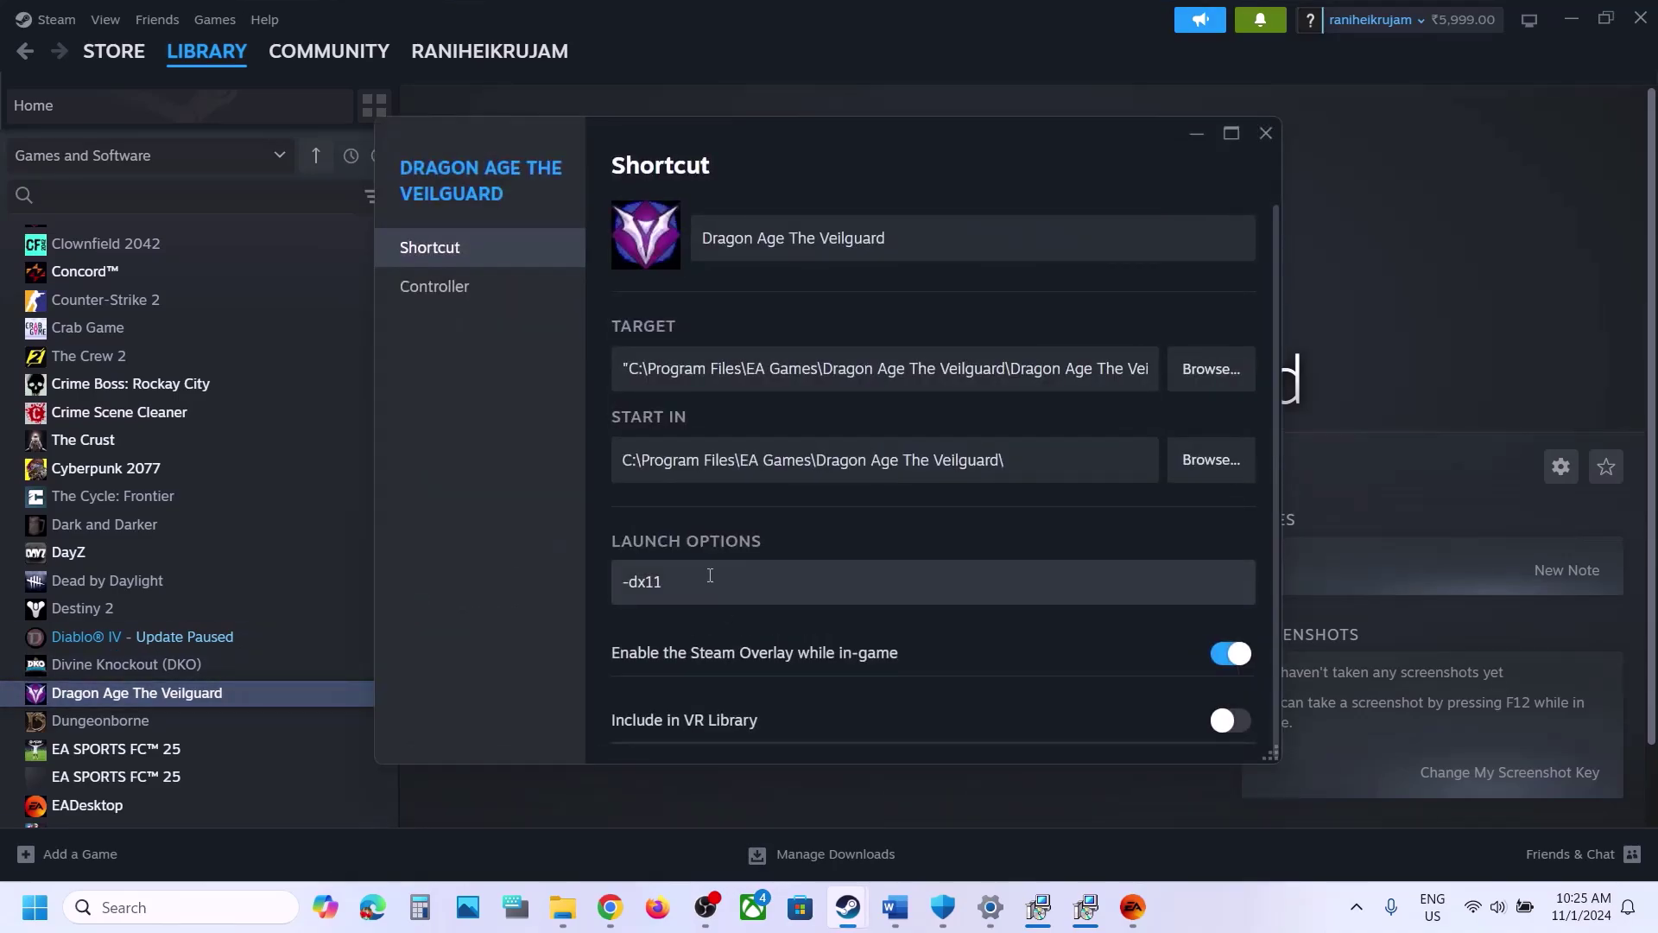
drag(710, 575, 533, 572)
text(-dx1)
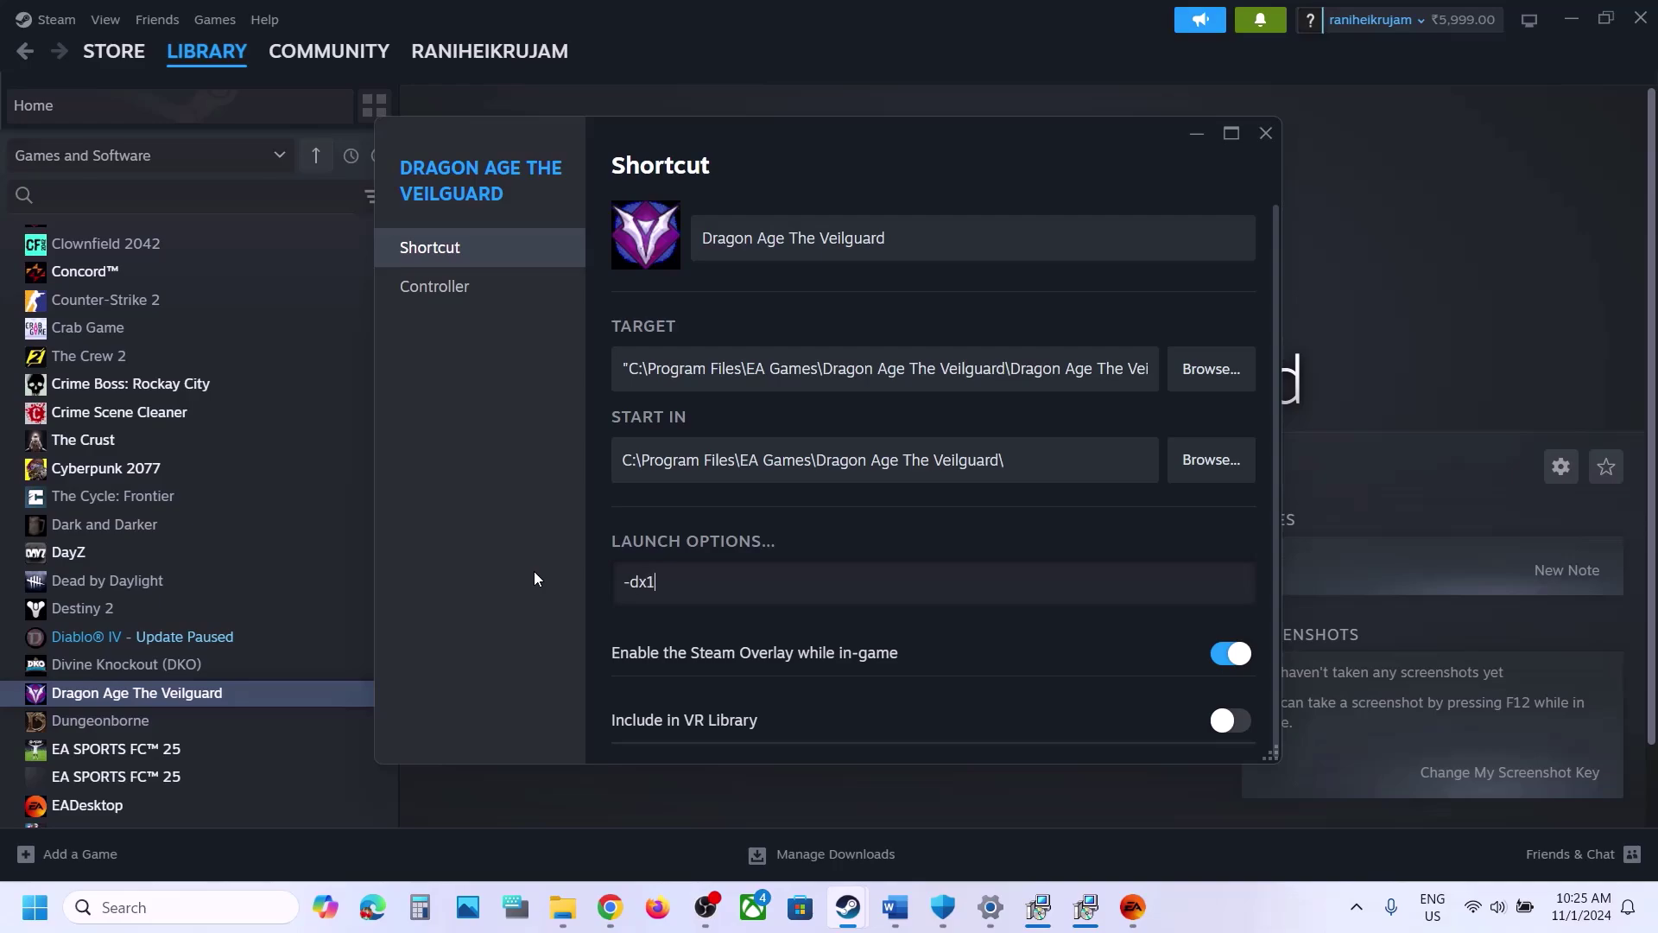
text(2)
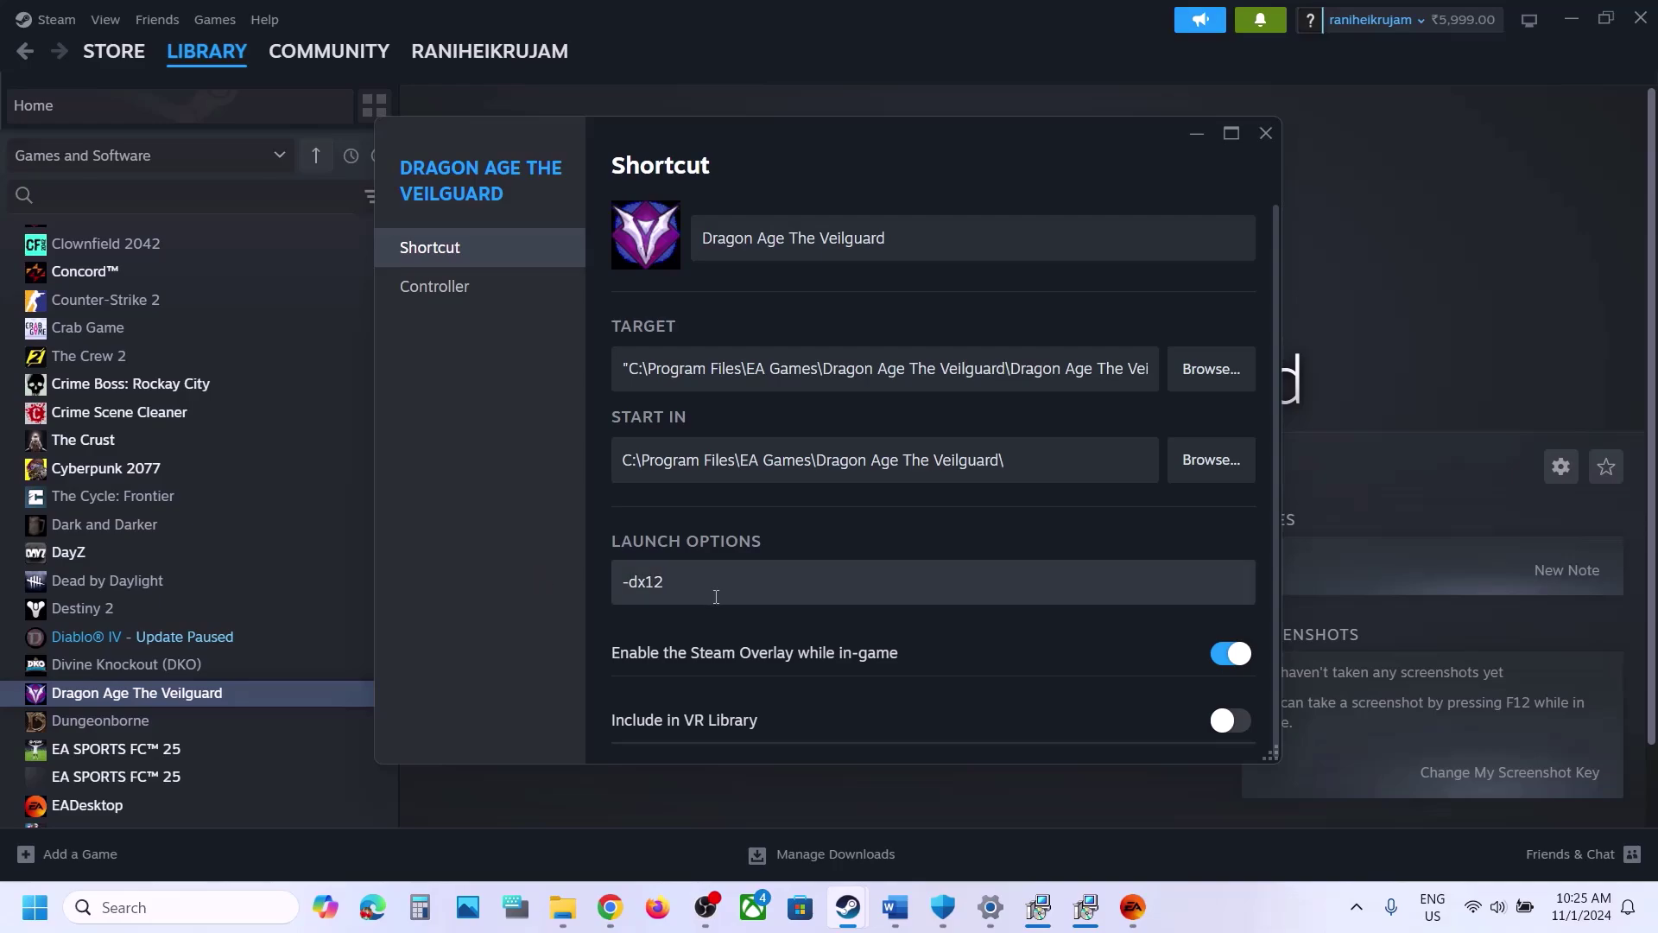
- Clear the launch options of Dragon Age The Veilguard in Steam and close its properties
drag(666, 582, 531, 573)
key(BackSpace)
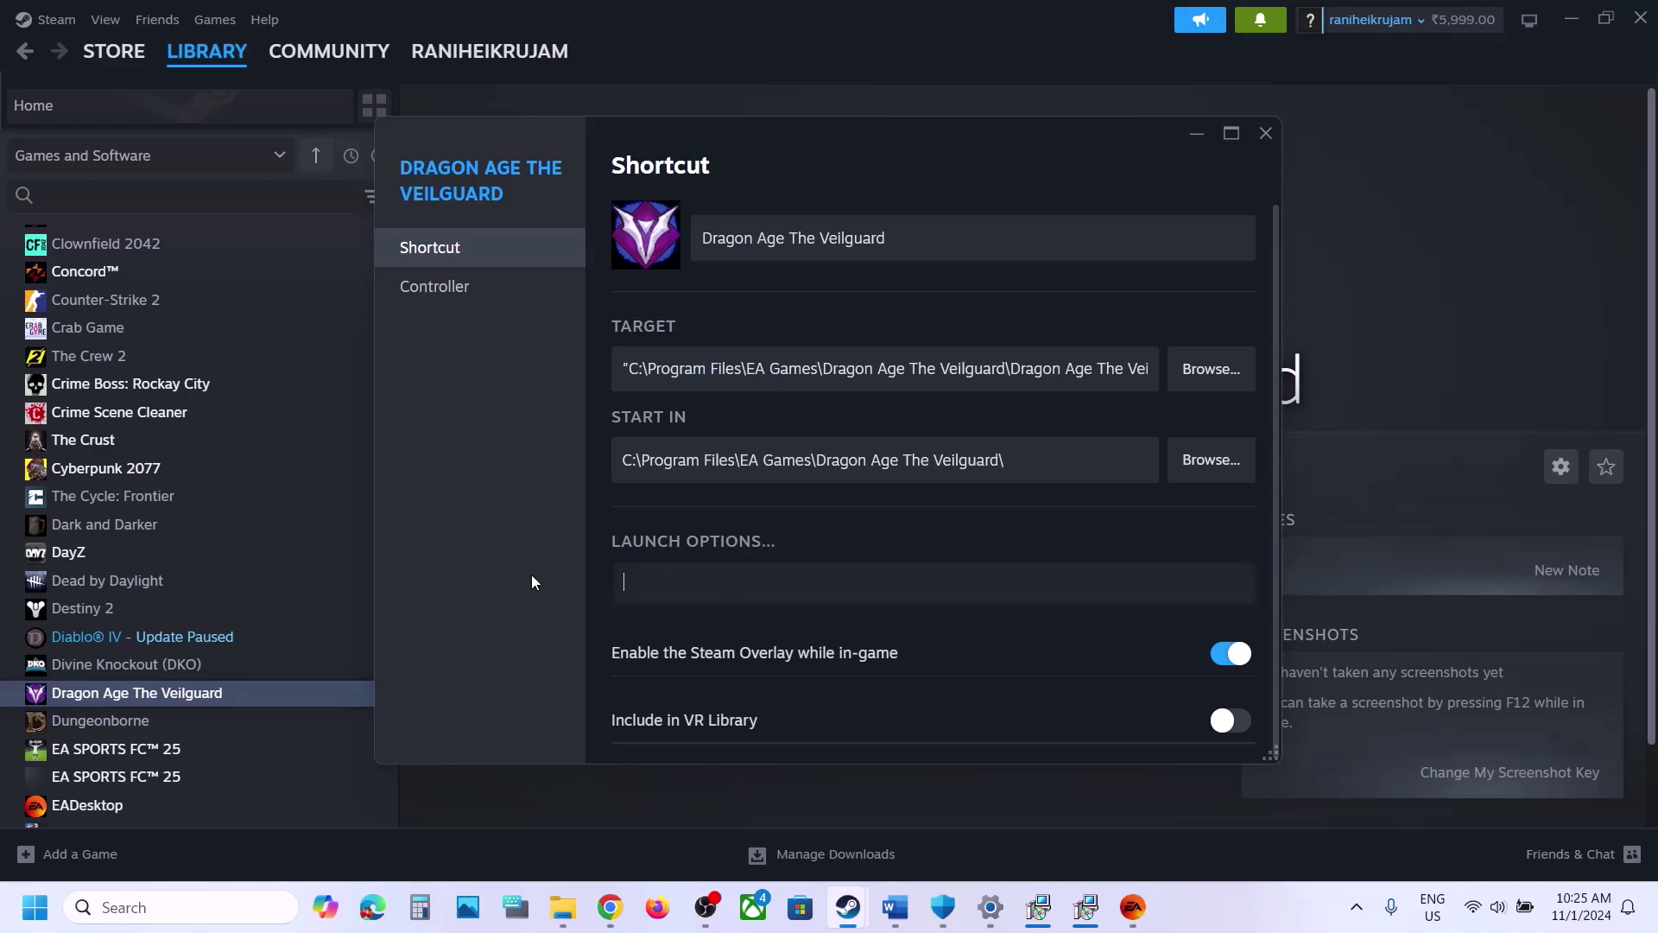
click(1266, 133)
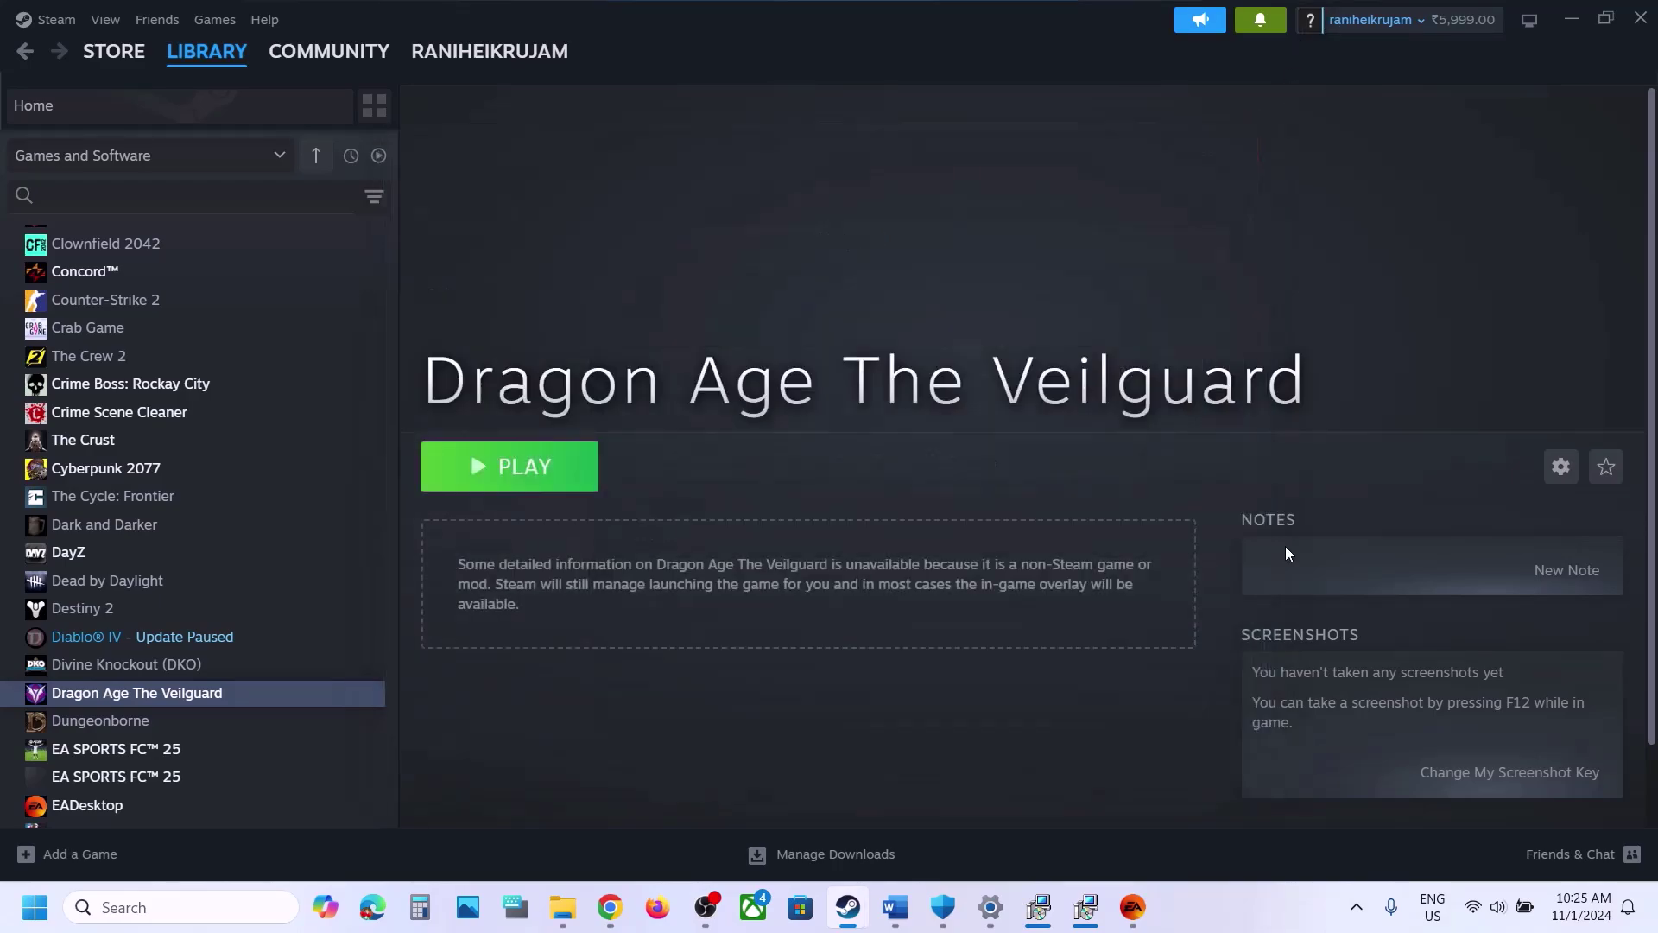
- Switch to the EA app and save -dx11 as the advanced launch option in Dragon Age: The Veilguard's properties
click(1134, 904)
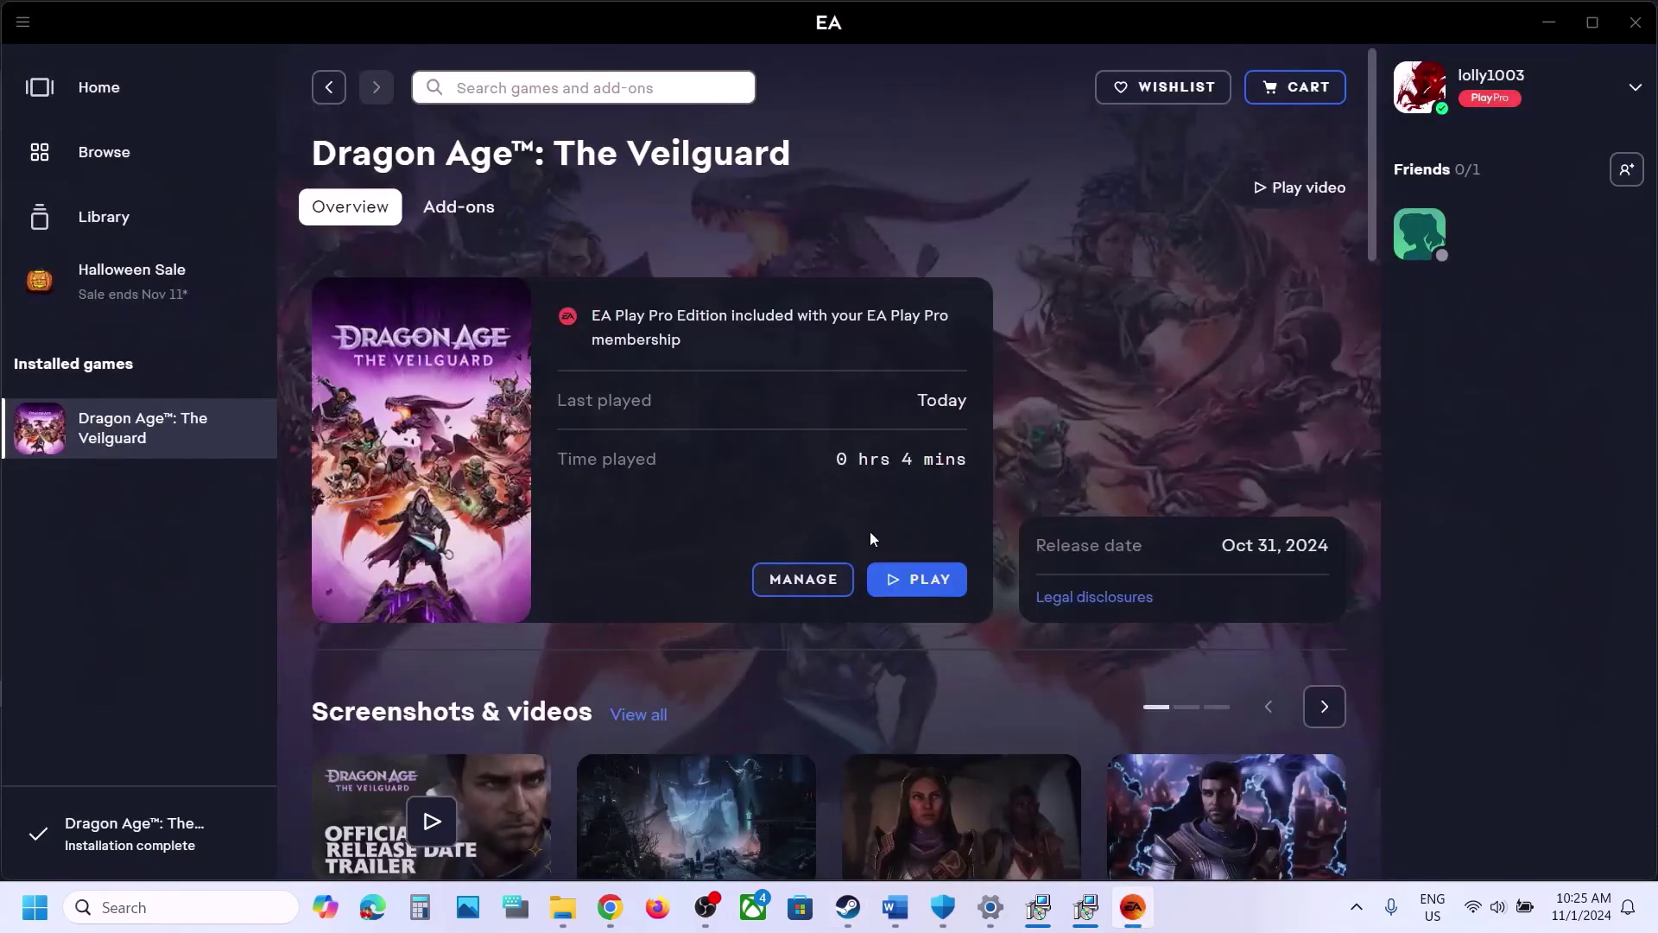
click(805, 587)
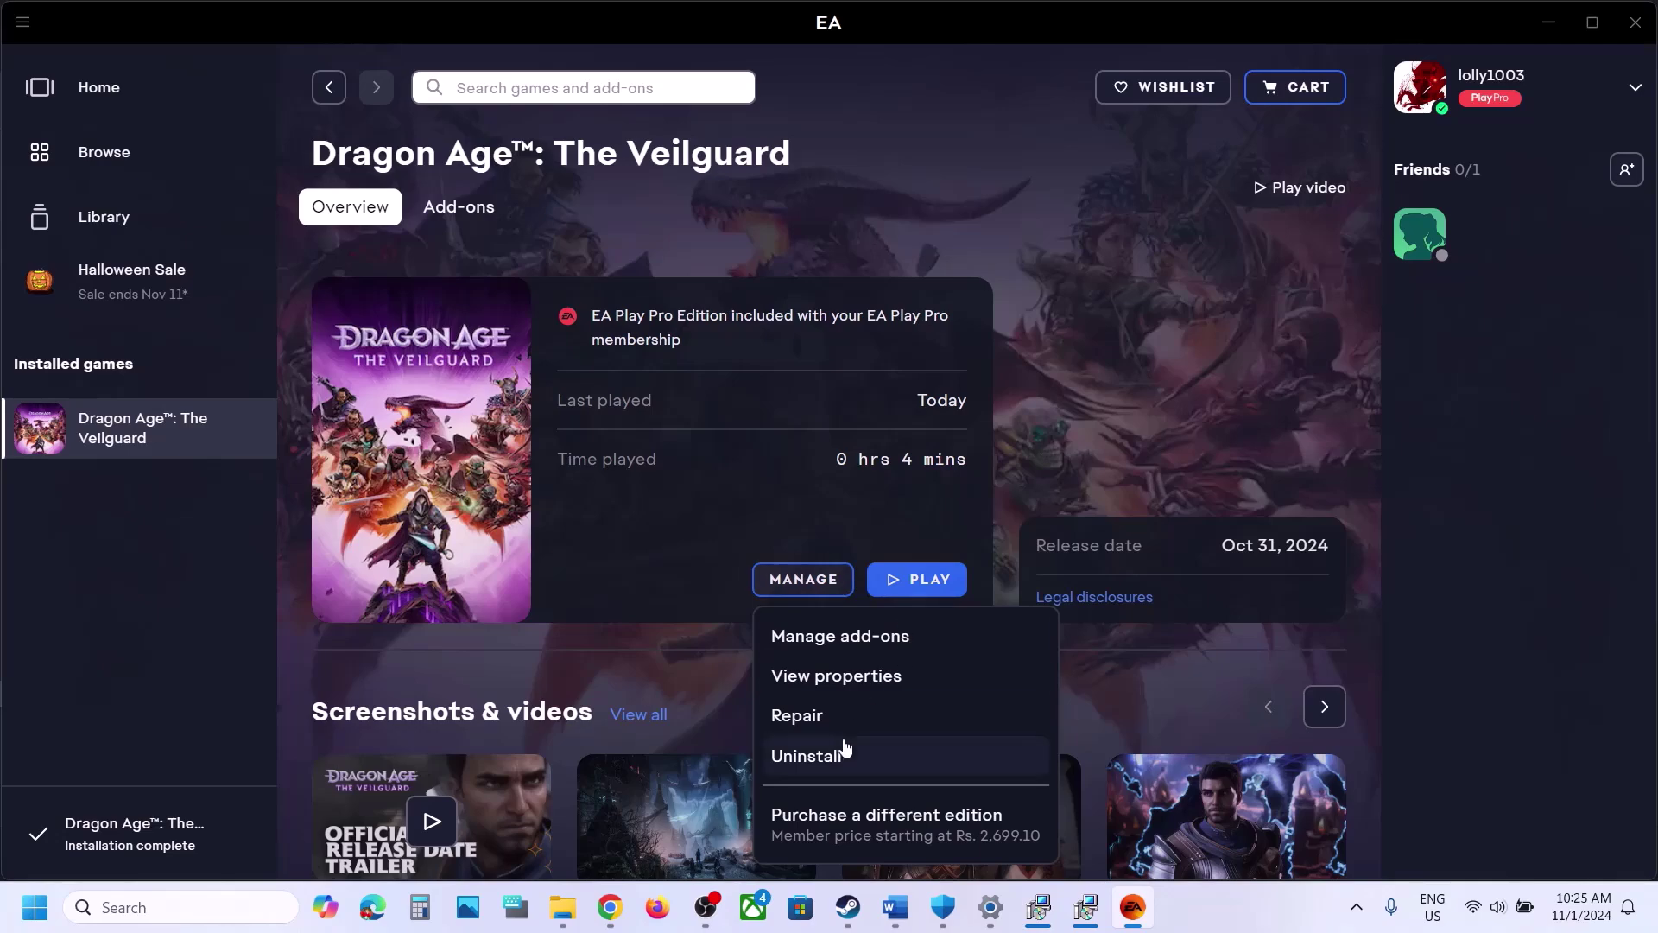
click(844, 678)
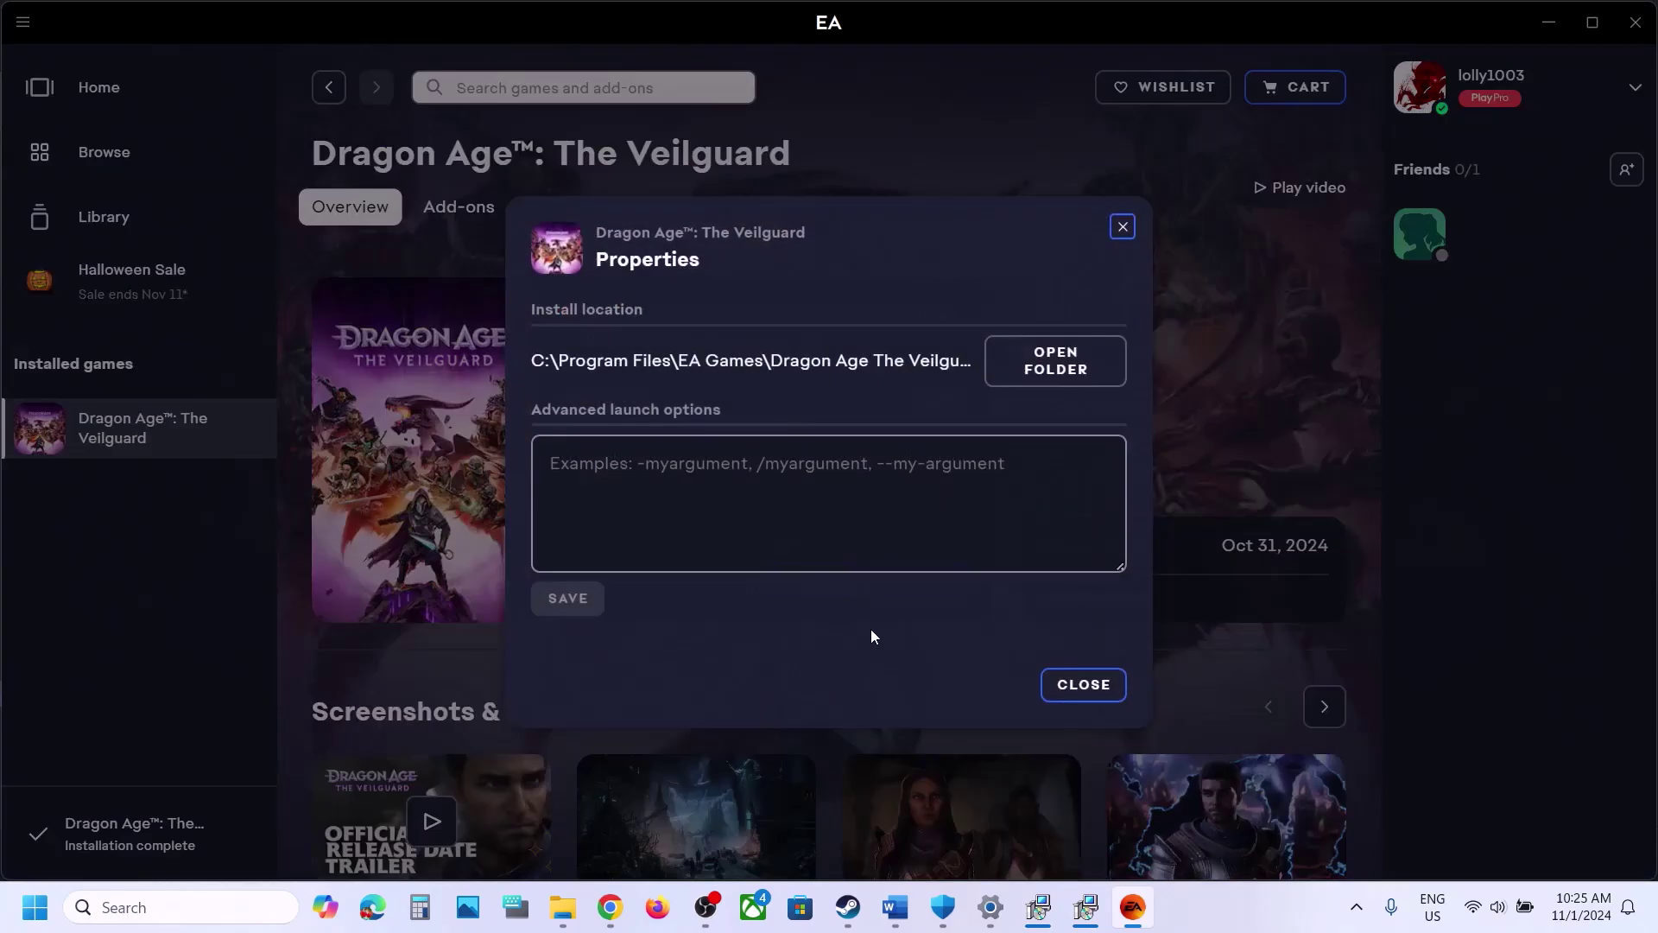
click(675, 477)
text(-dx11)
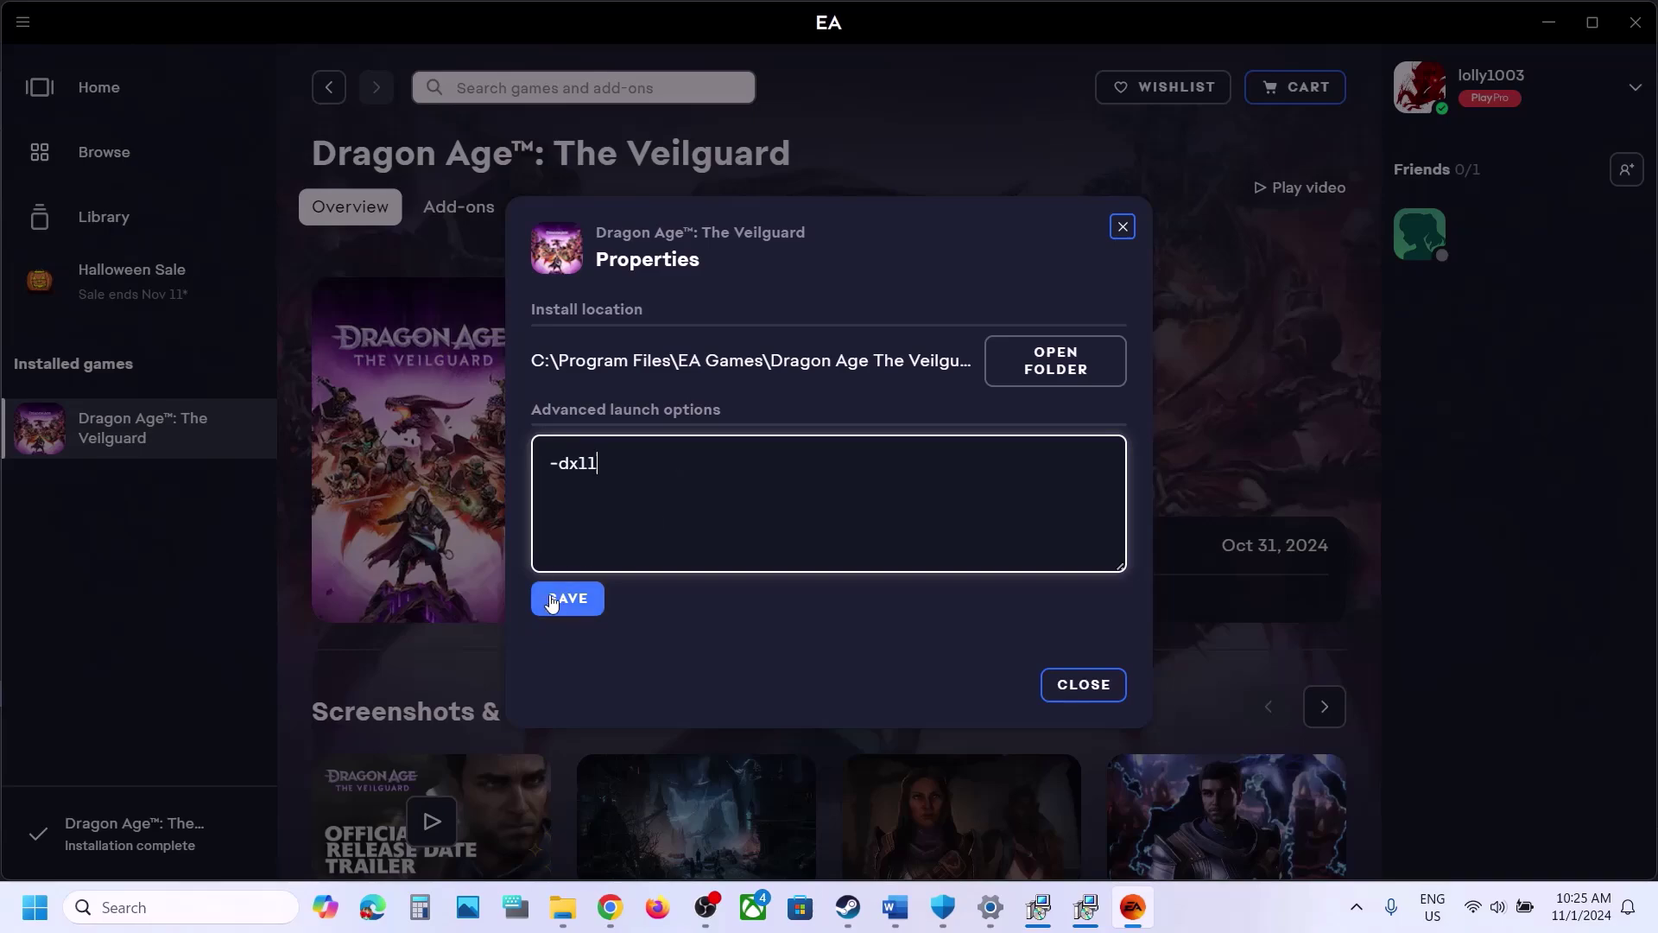
click(555, 601)
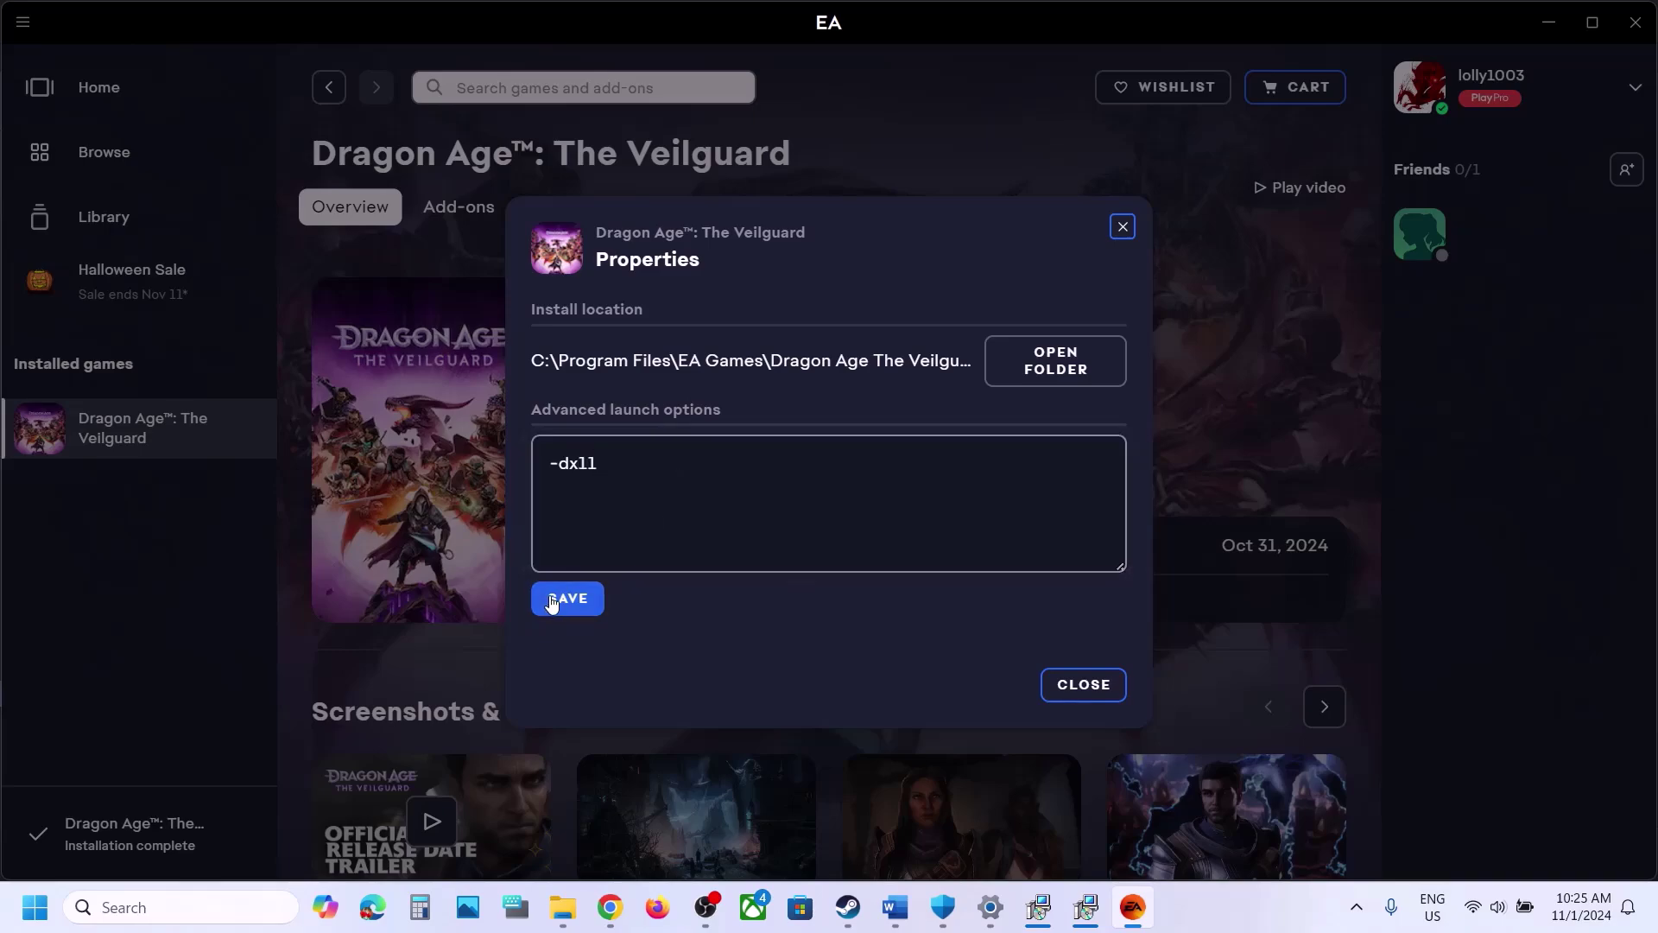
- Replace the game's advanced launch option in the EA app with -dx12 and save it
click(622, 466)
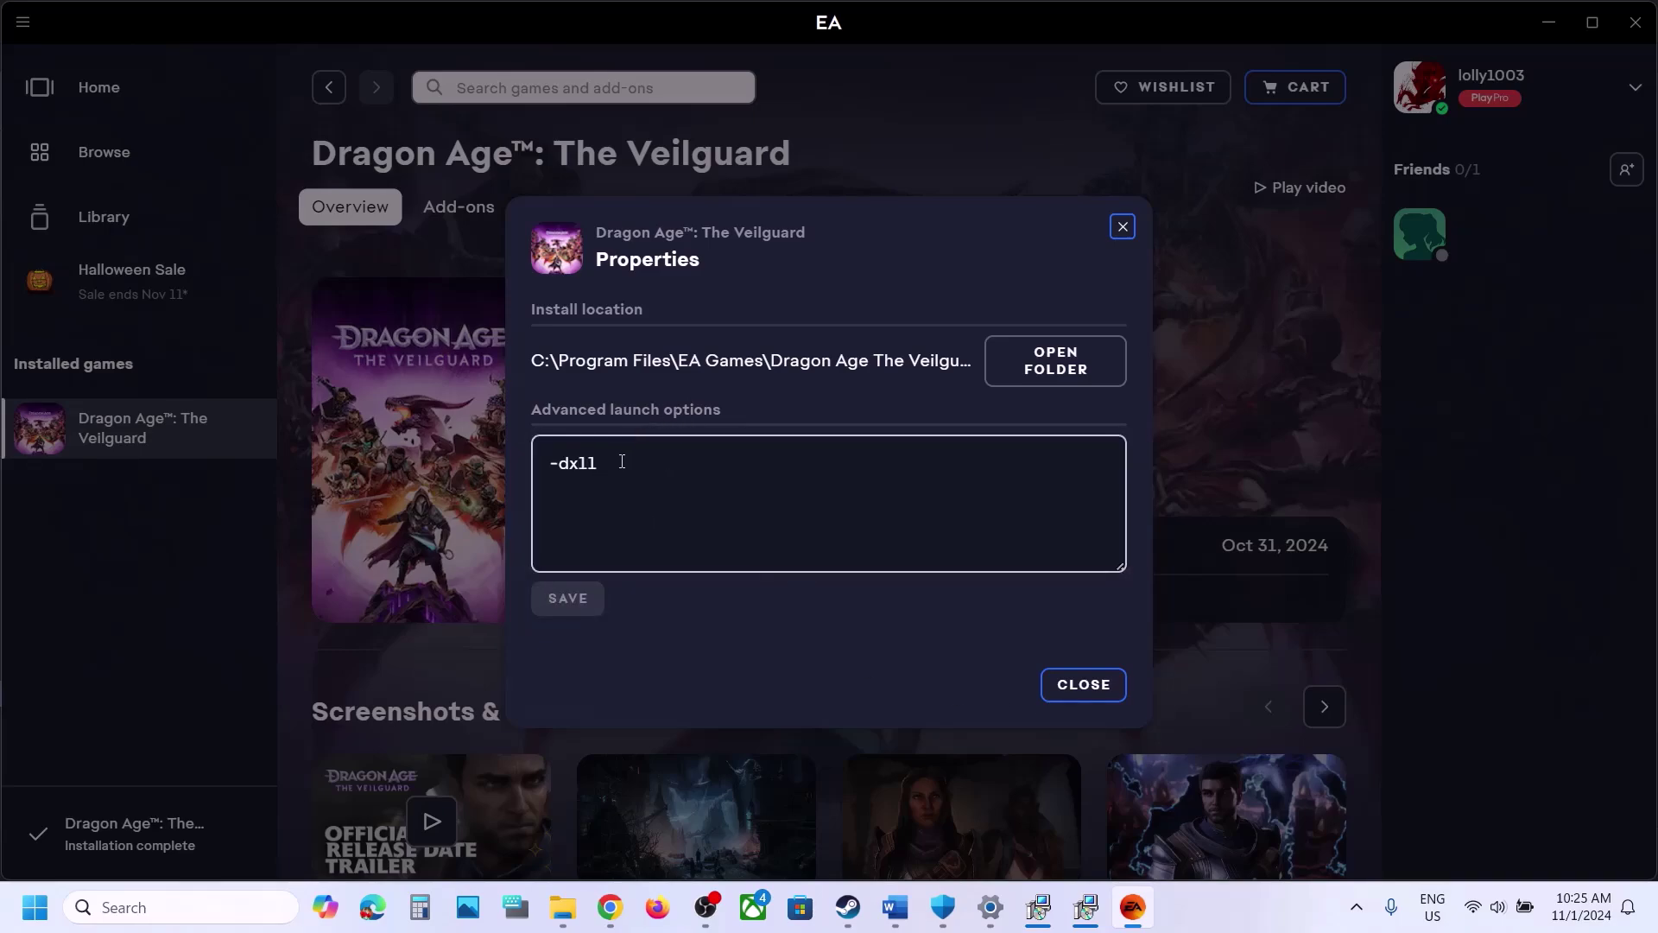
drag(600, 467, 497, 476)
text(-dx12)
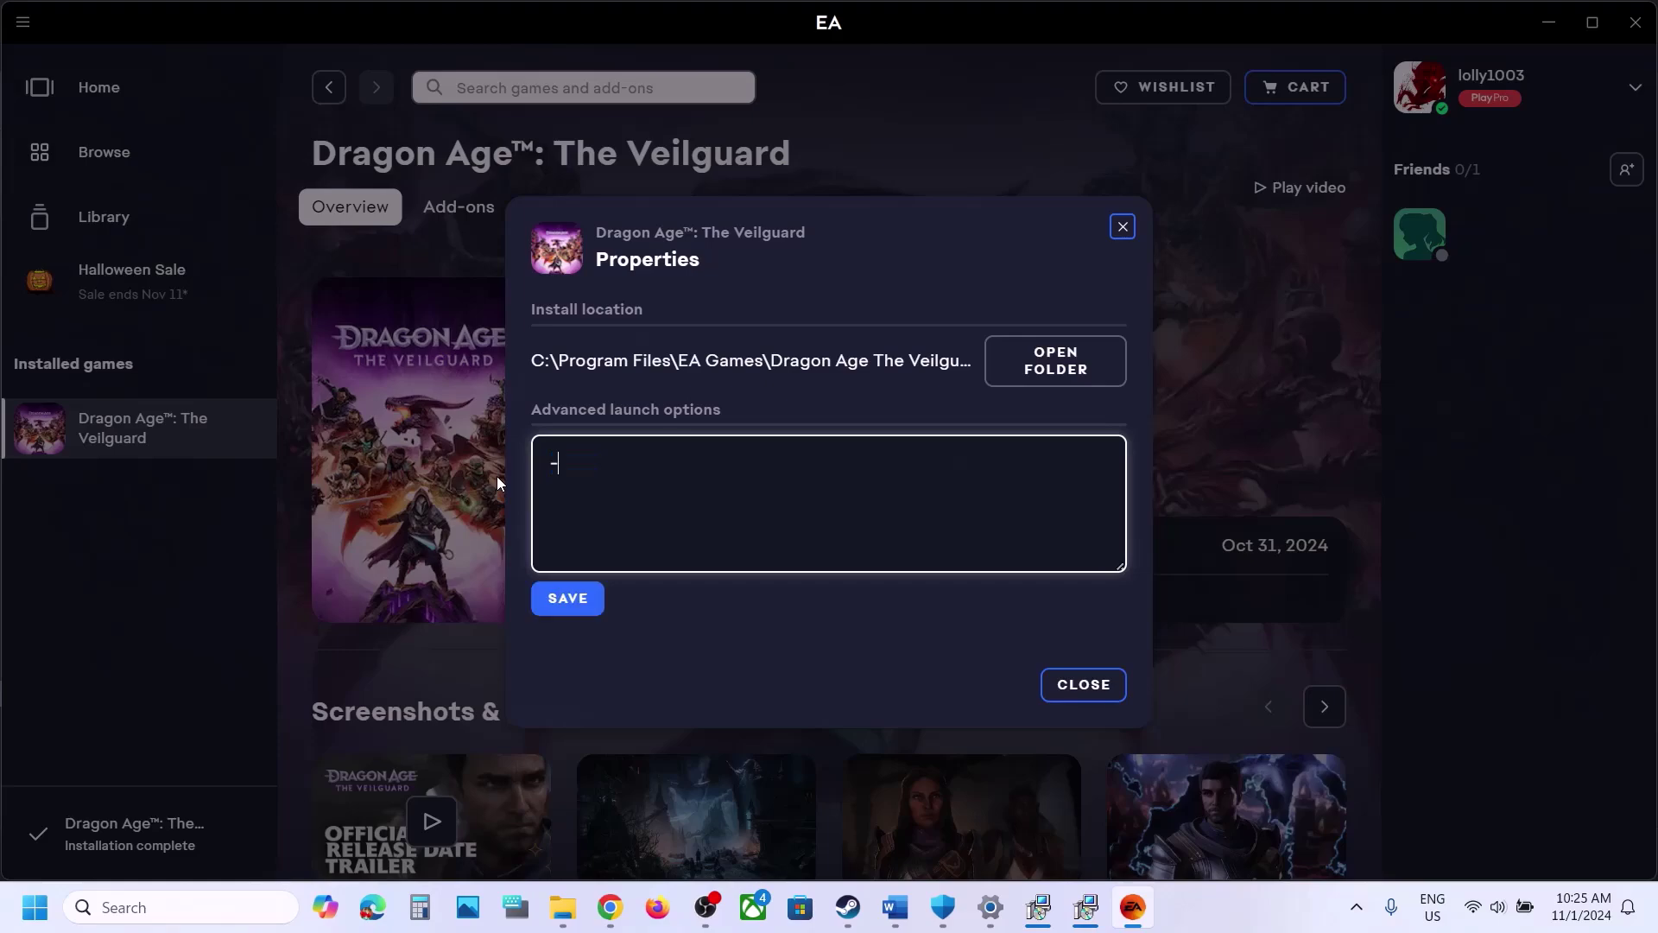
click(568, 610)
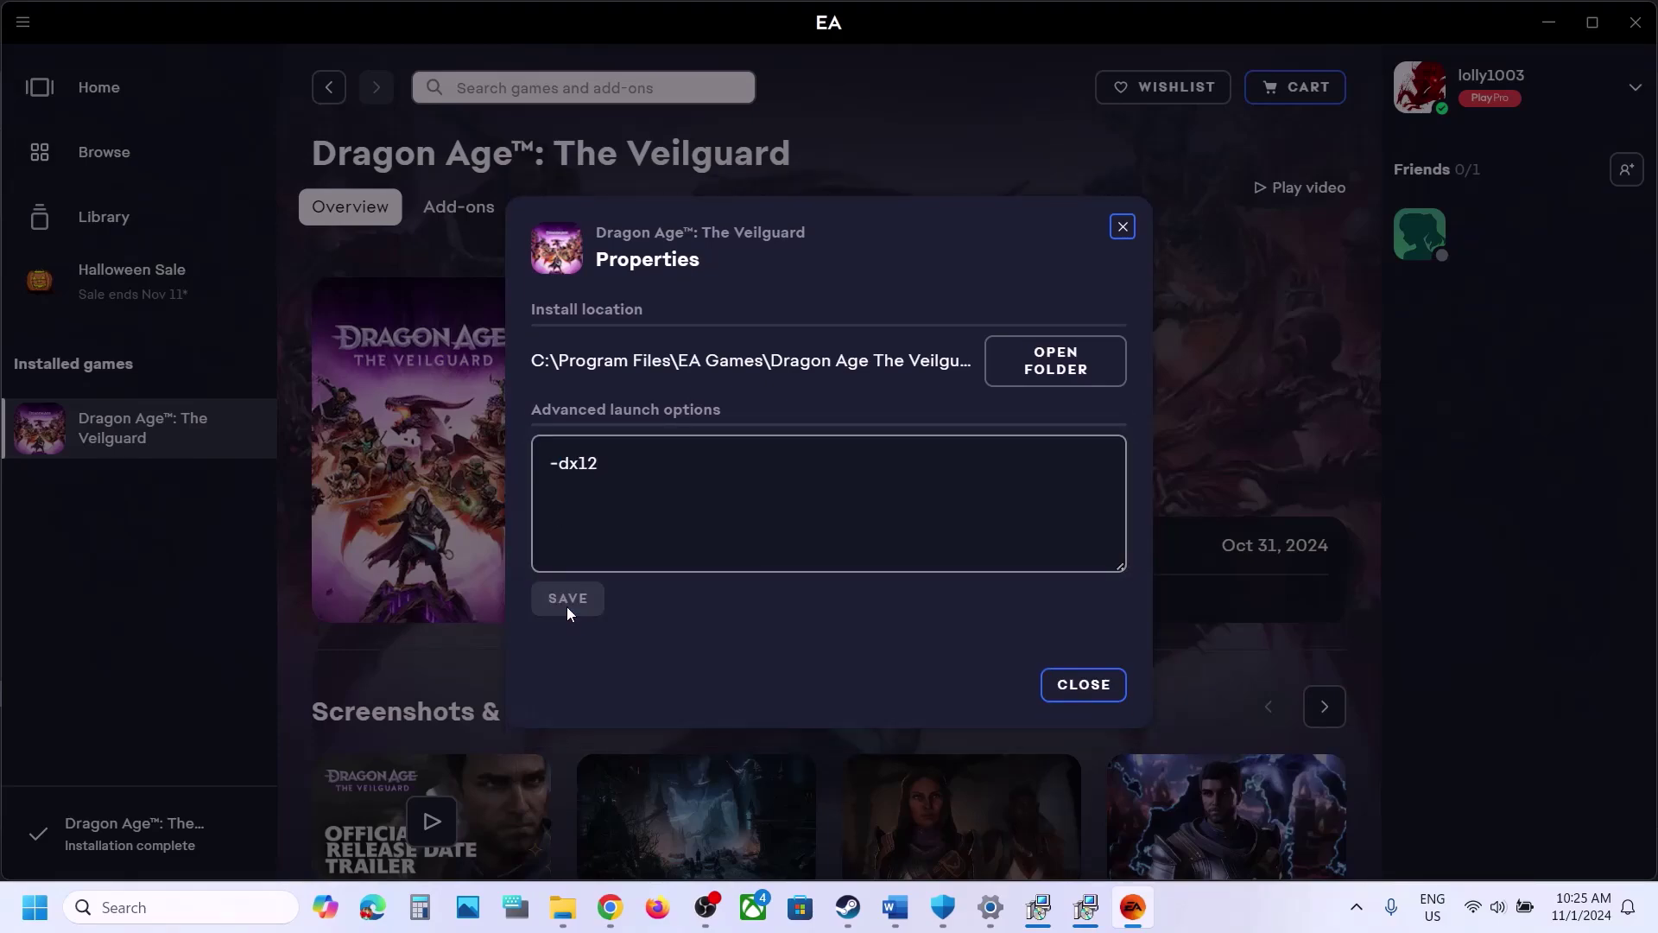
- Remove the advanced launch option from the game's EA app properties, save the empty field, and close the properties
drag(635, 454, 517, 457)
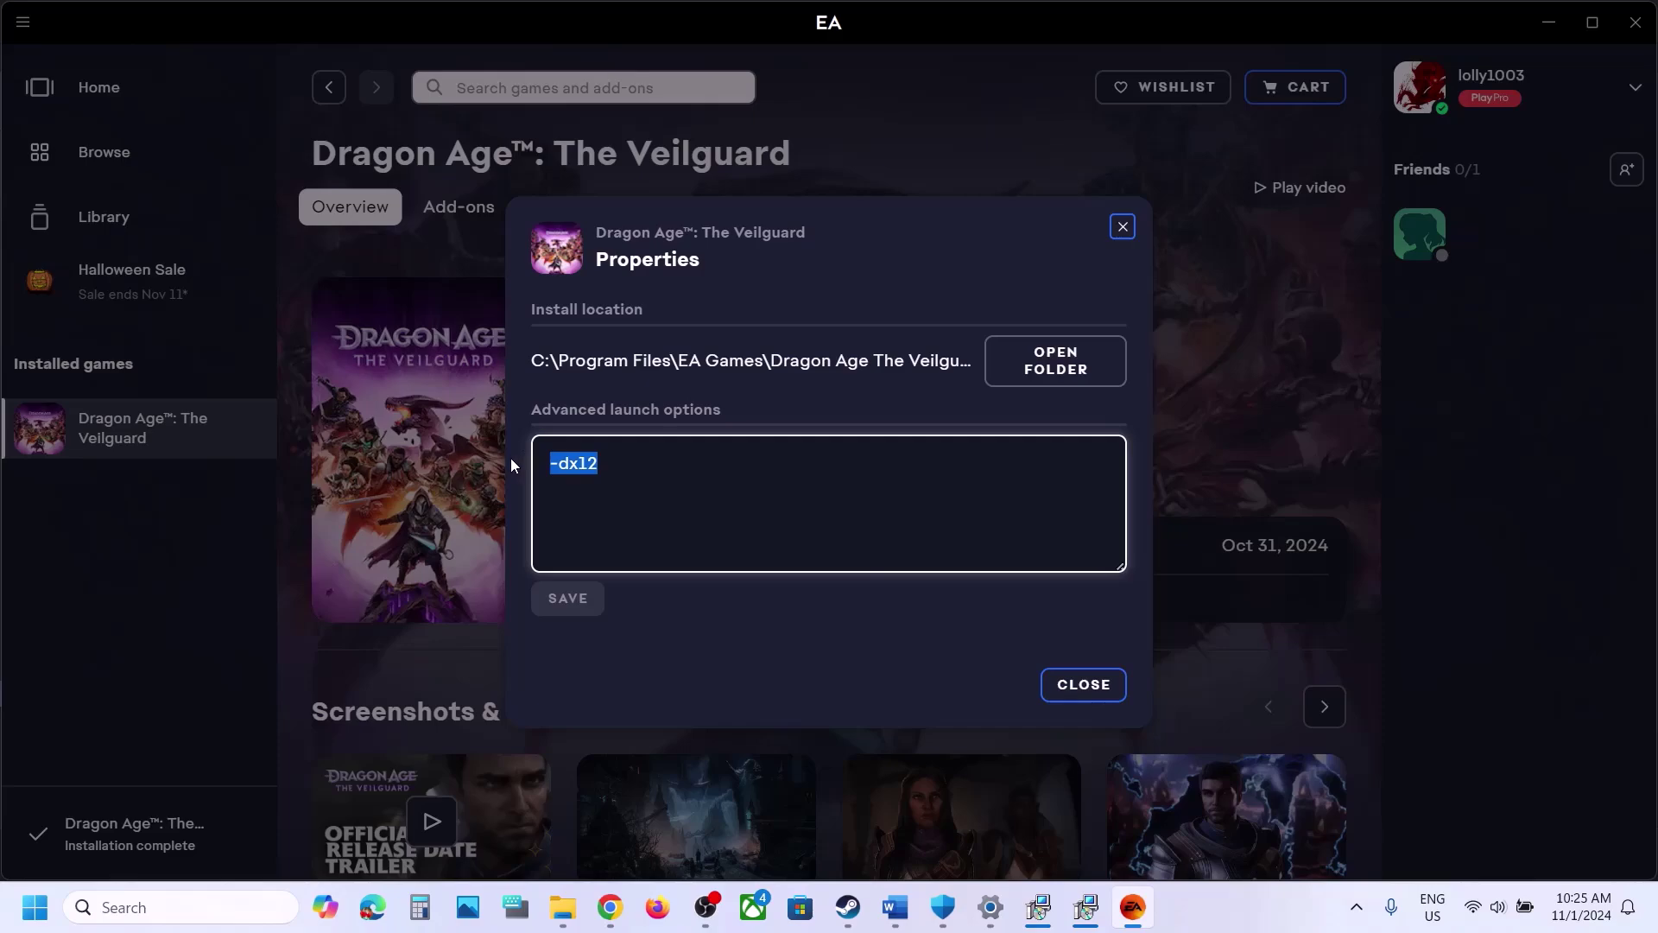
key(BackSpace)
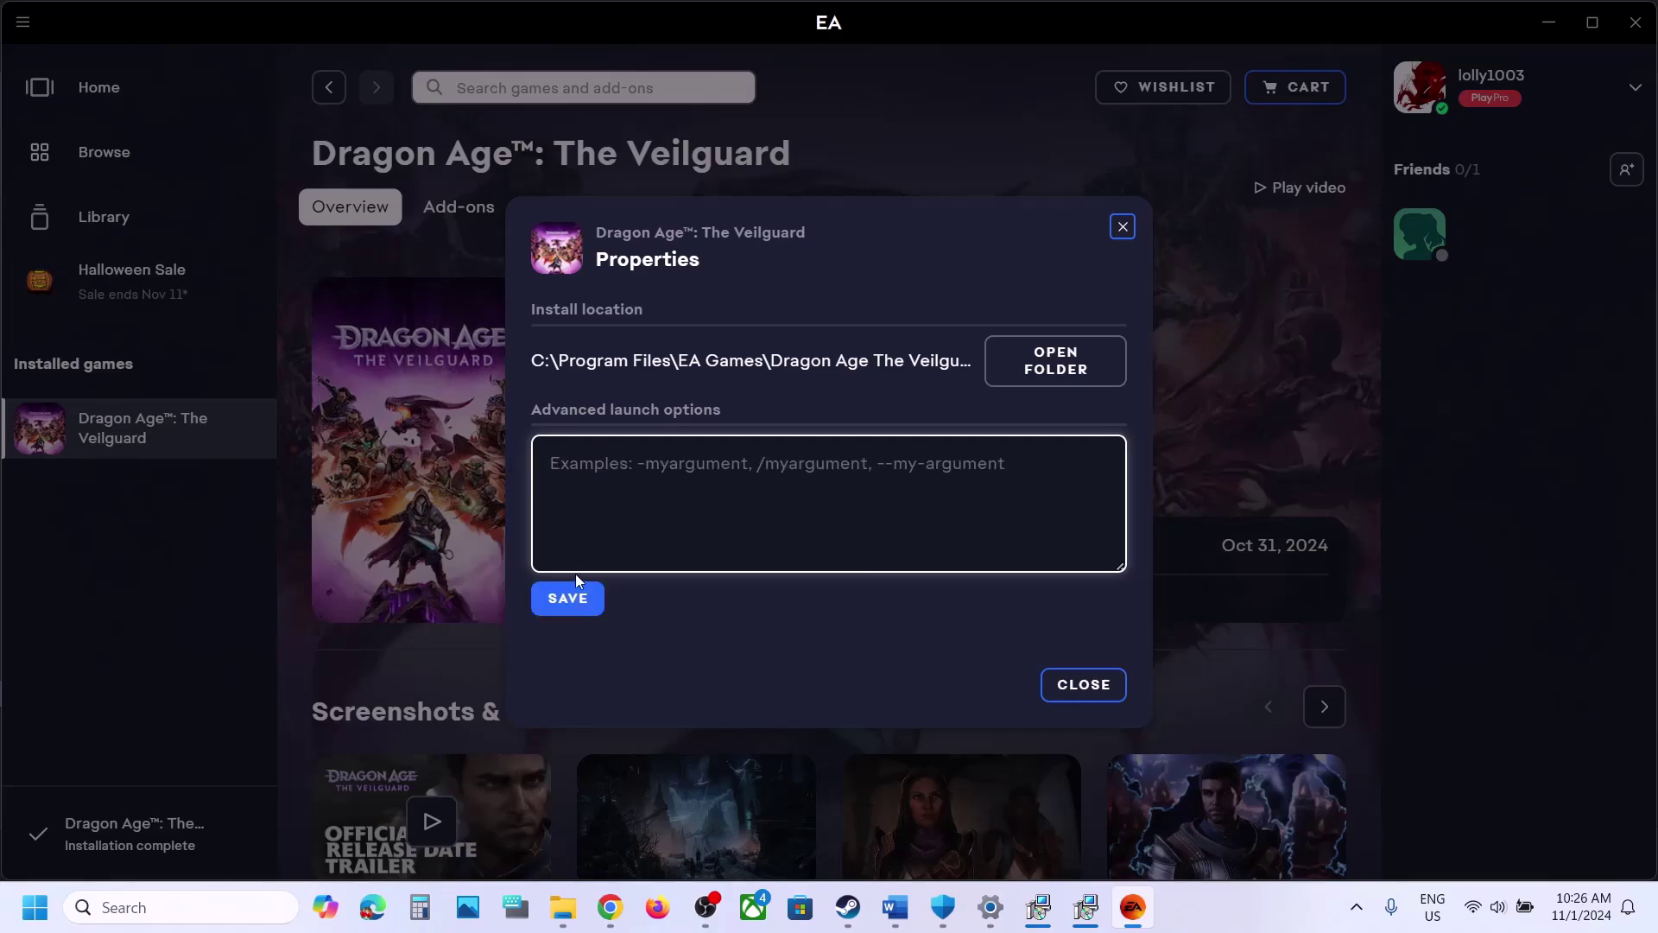
click(565, 612)
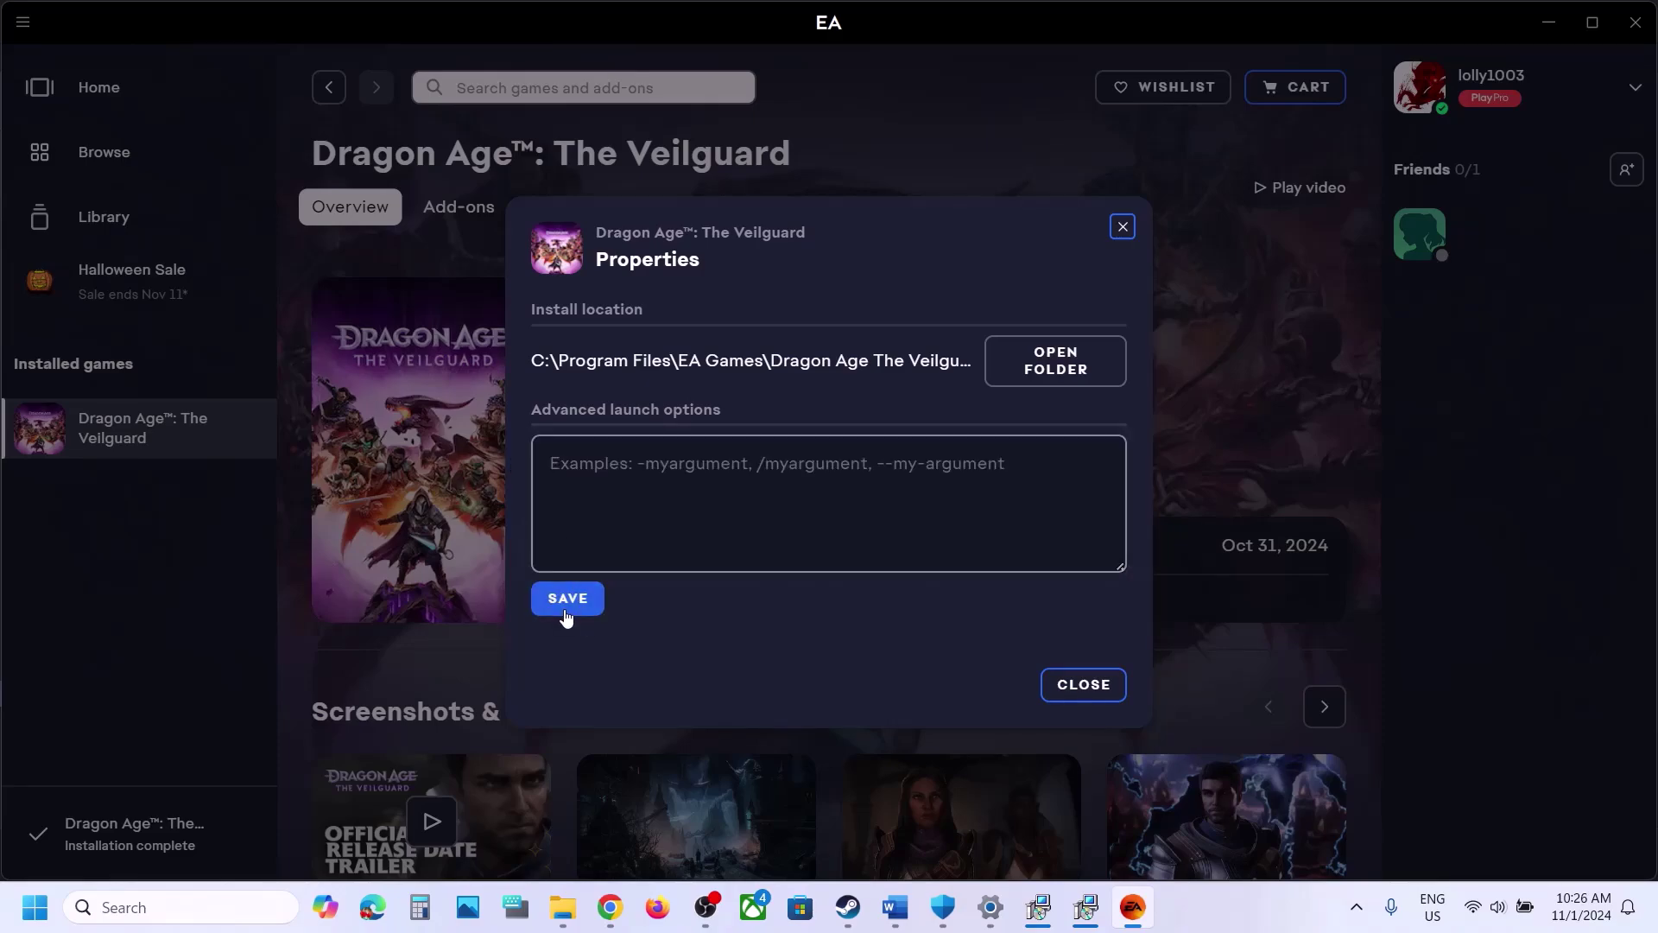
click(1062, 686)
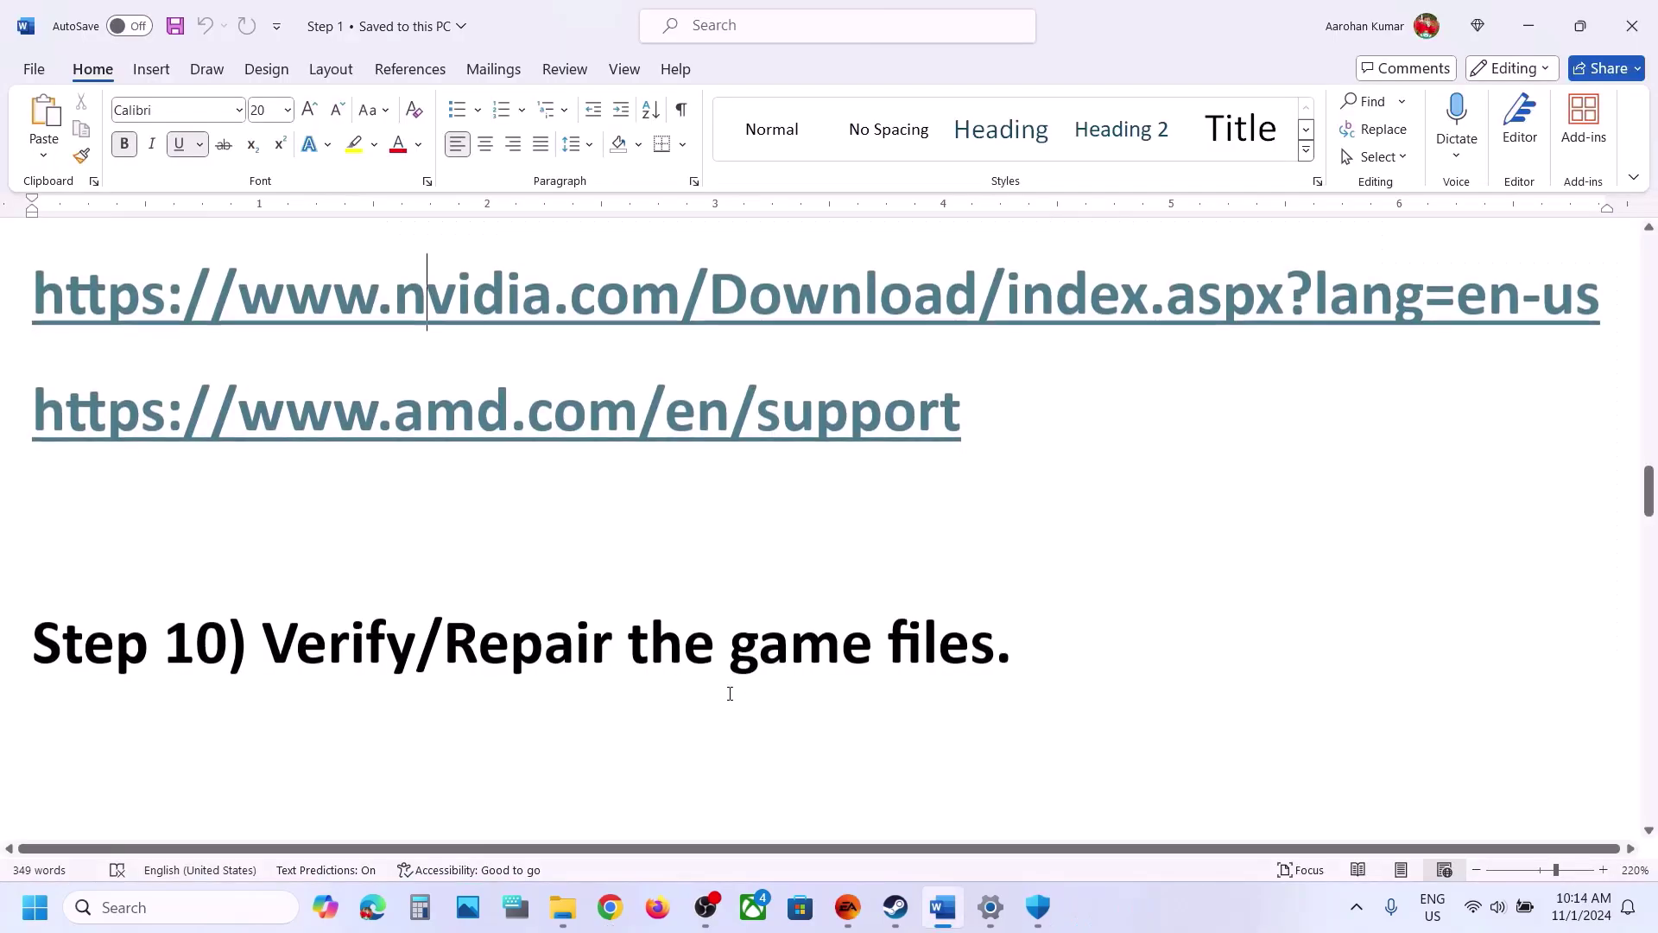
- Read Step 10 in the Word notes, then switch to the EA app and locate the Repair option for Dragon Age: The Veilguard
right_click(730, 673)
click(360, 639)
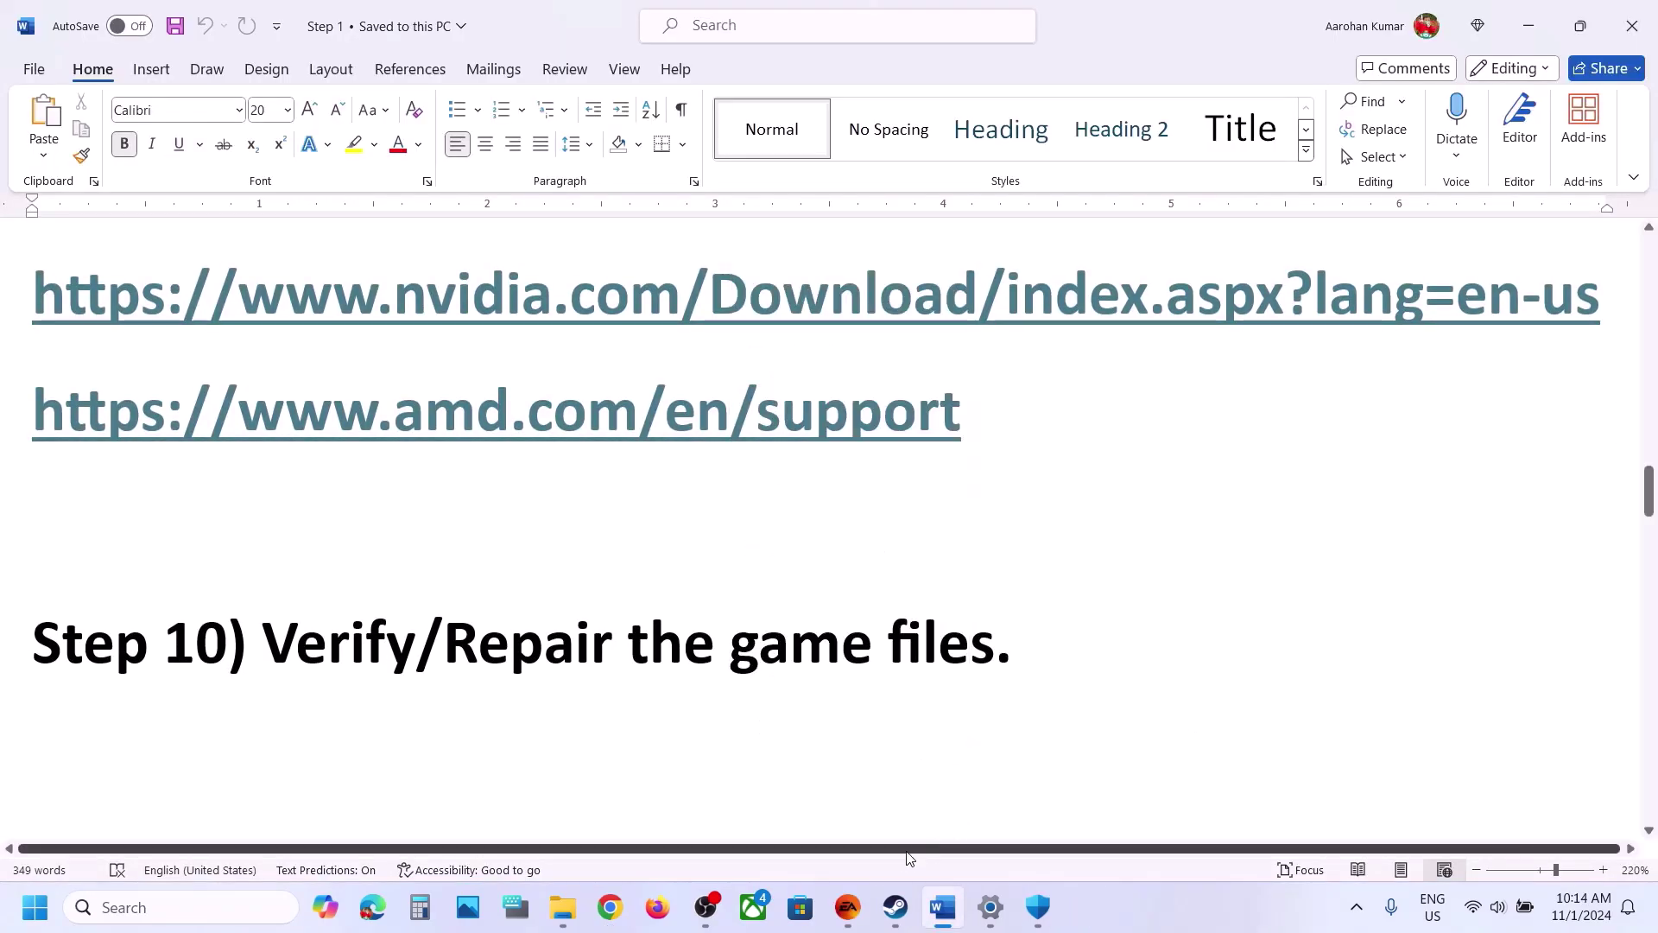
click(859, 923)
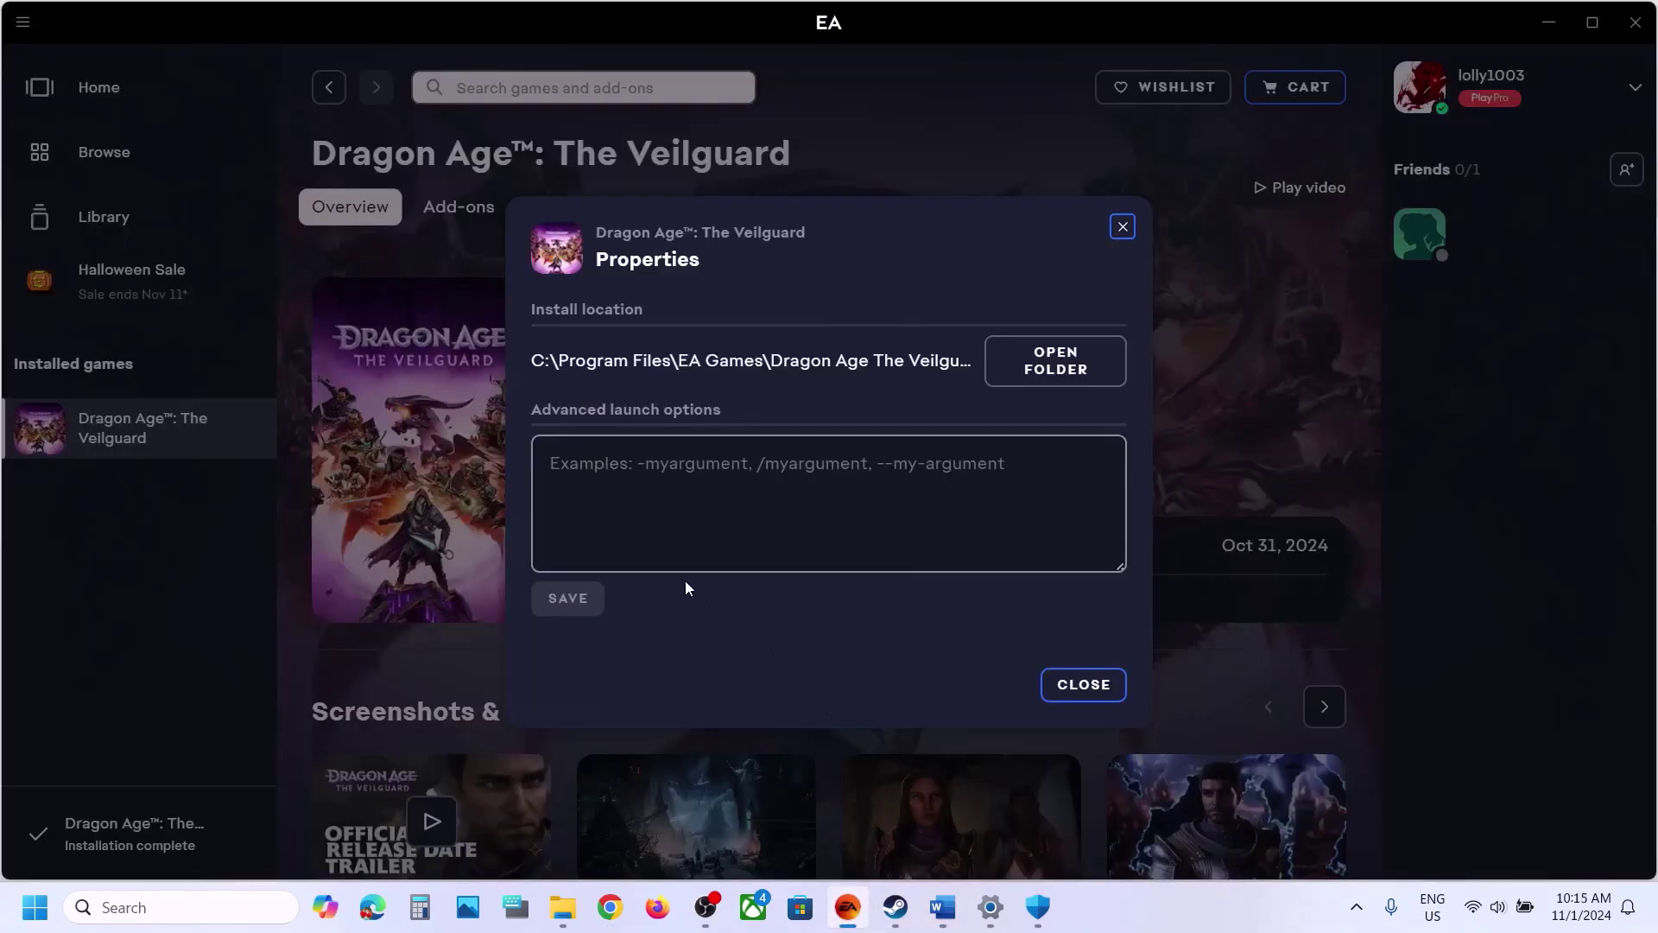
click(1130, 227)
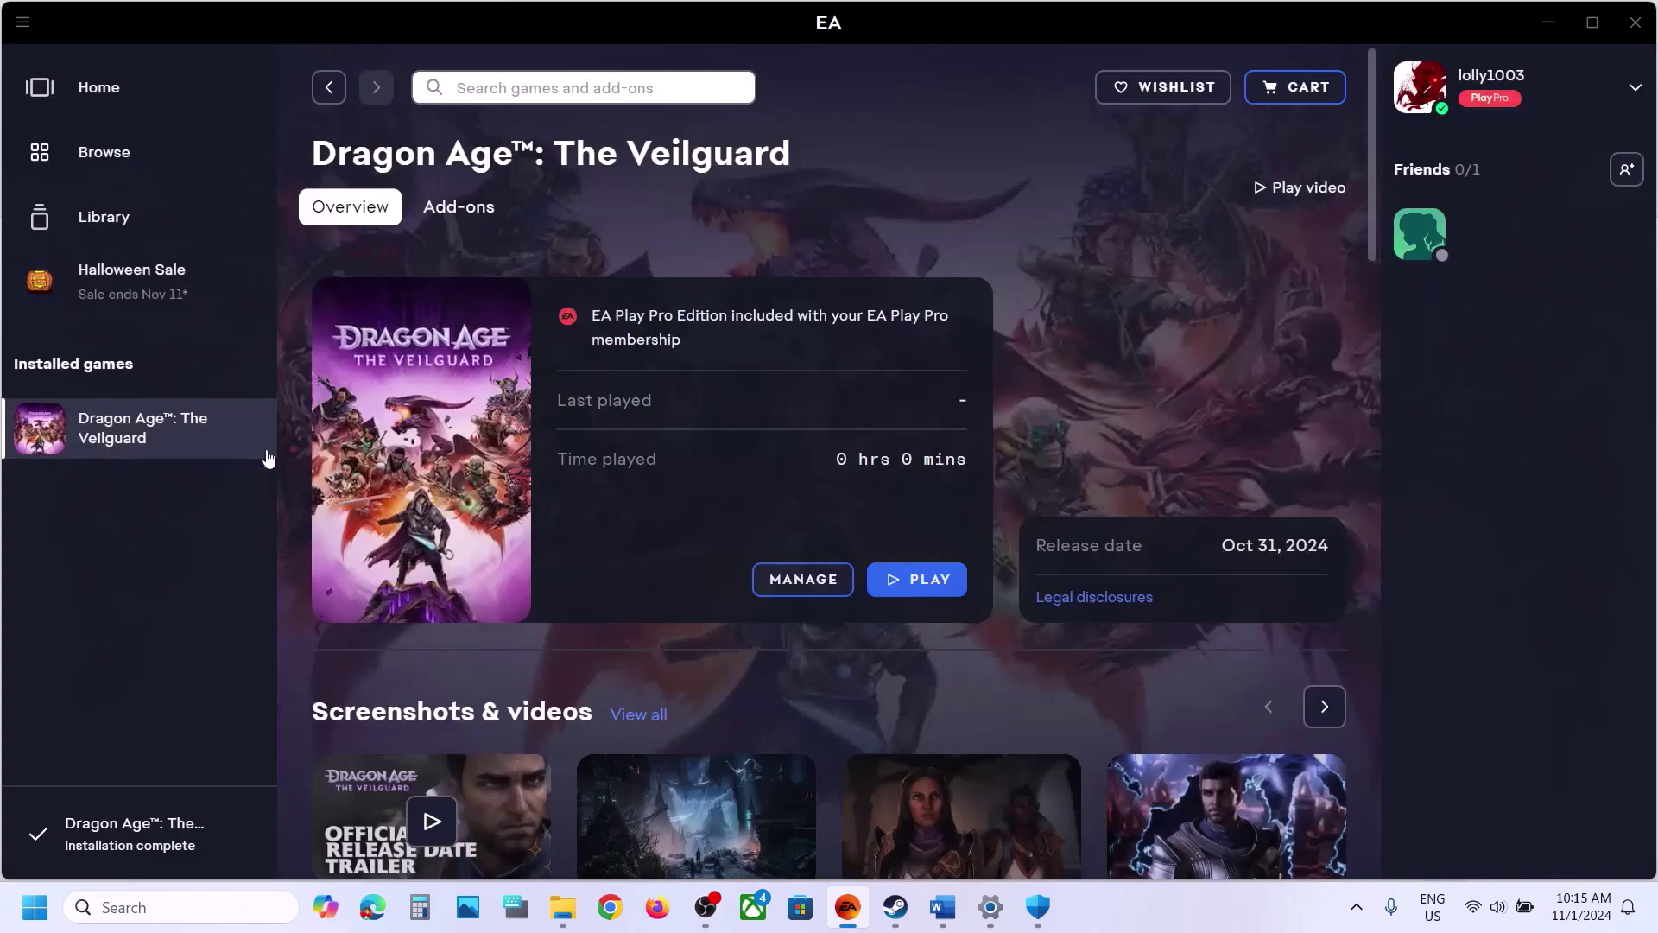
click(825, 581)
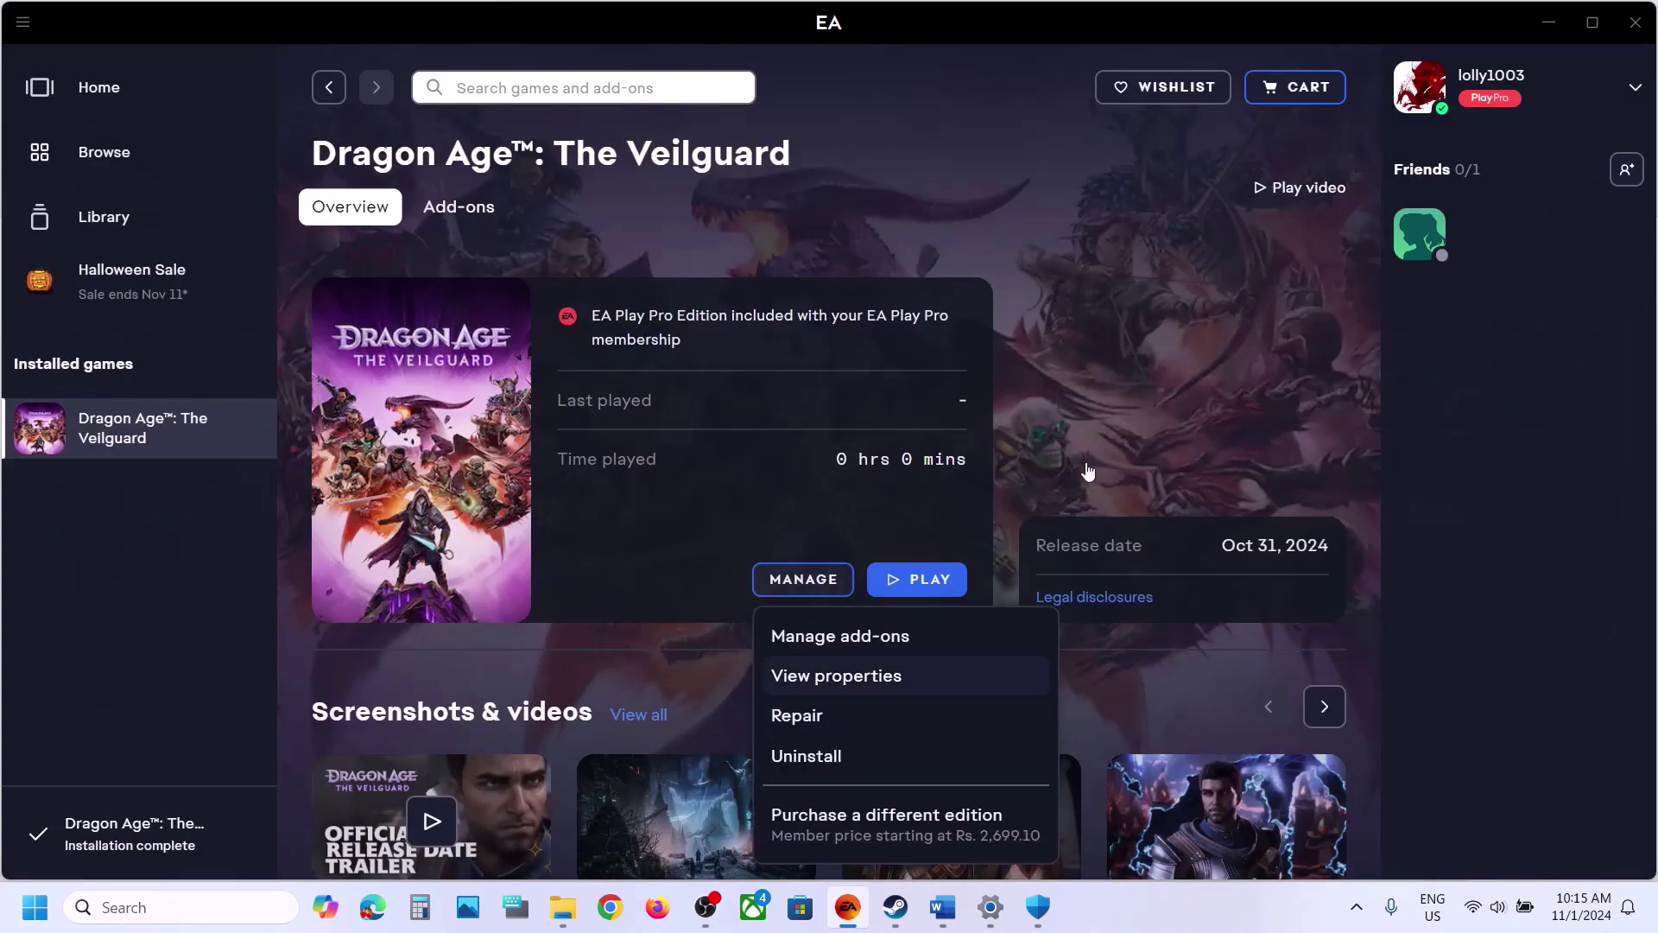
click(1126, 392)
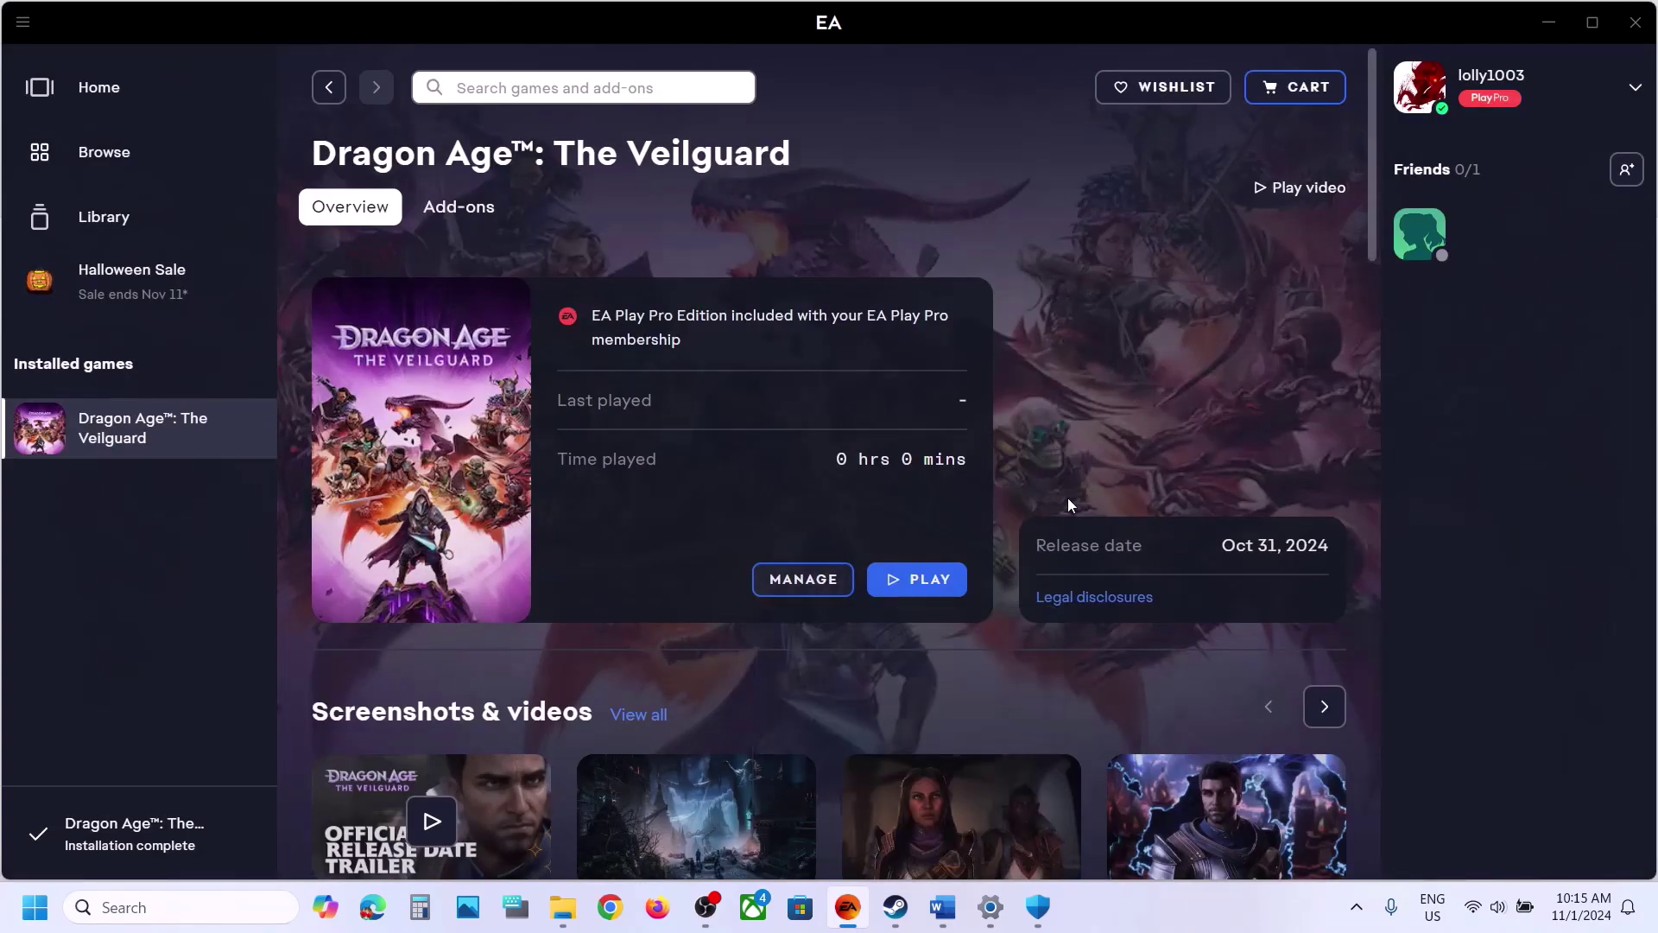
- Switch to Steam and check Dragon Age The Veilguard's properties for a file verification option
click(899, 909)
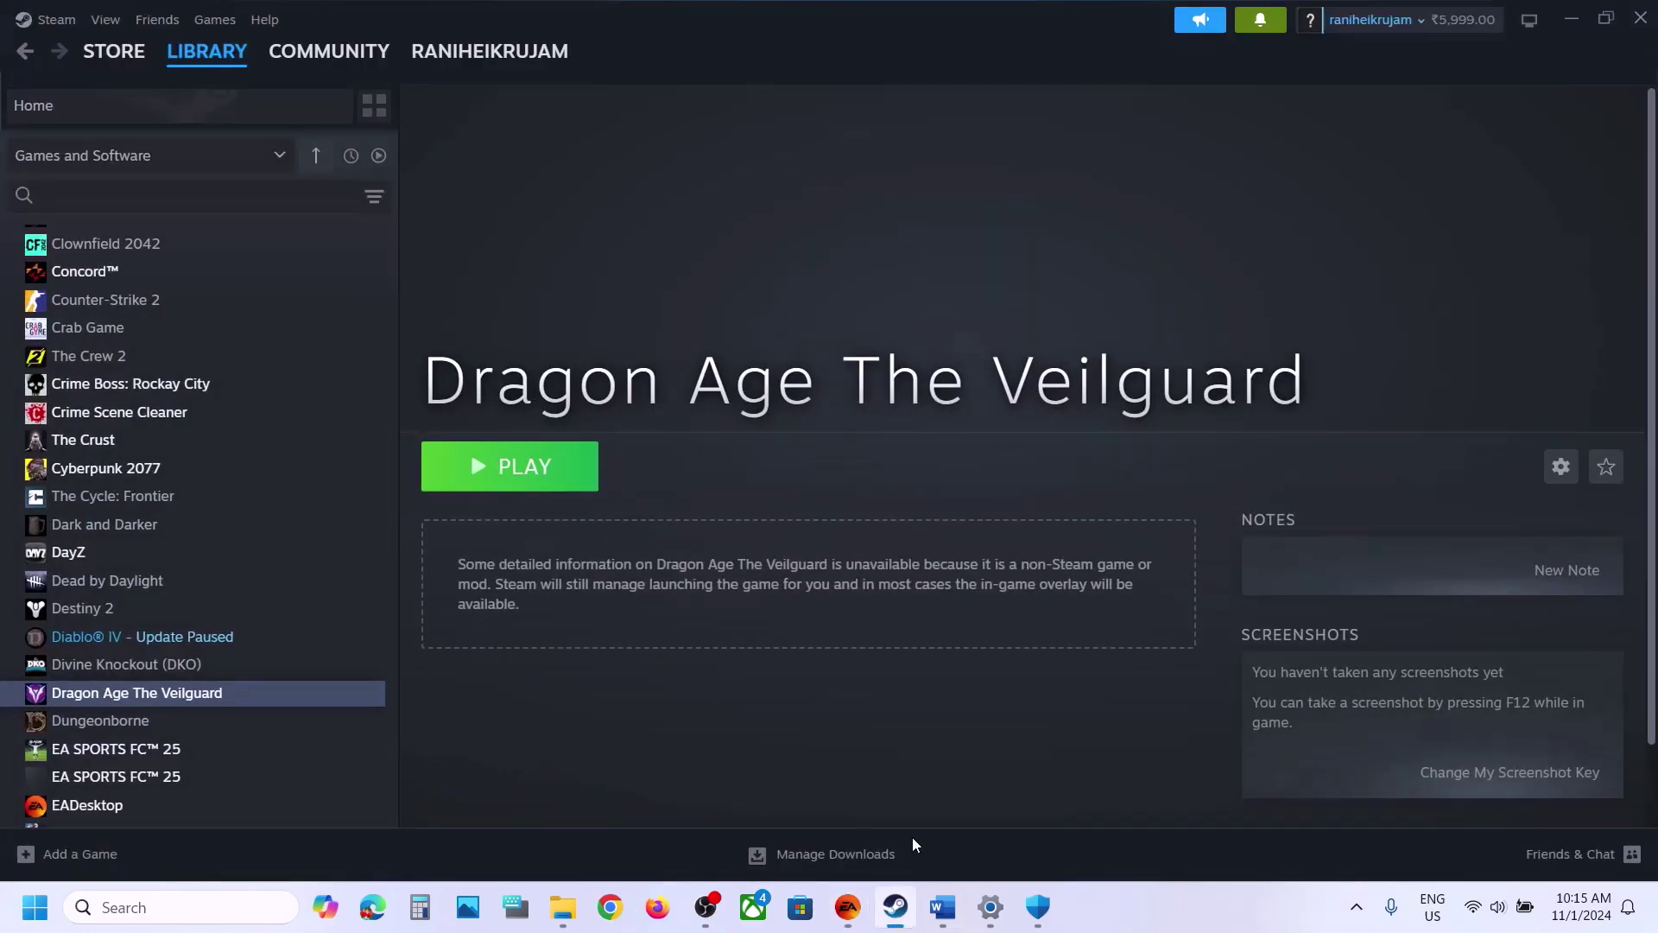
right_click(201, 694)
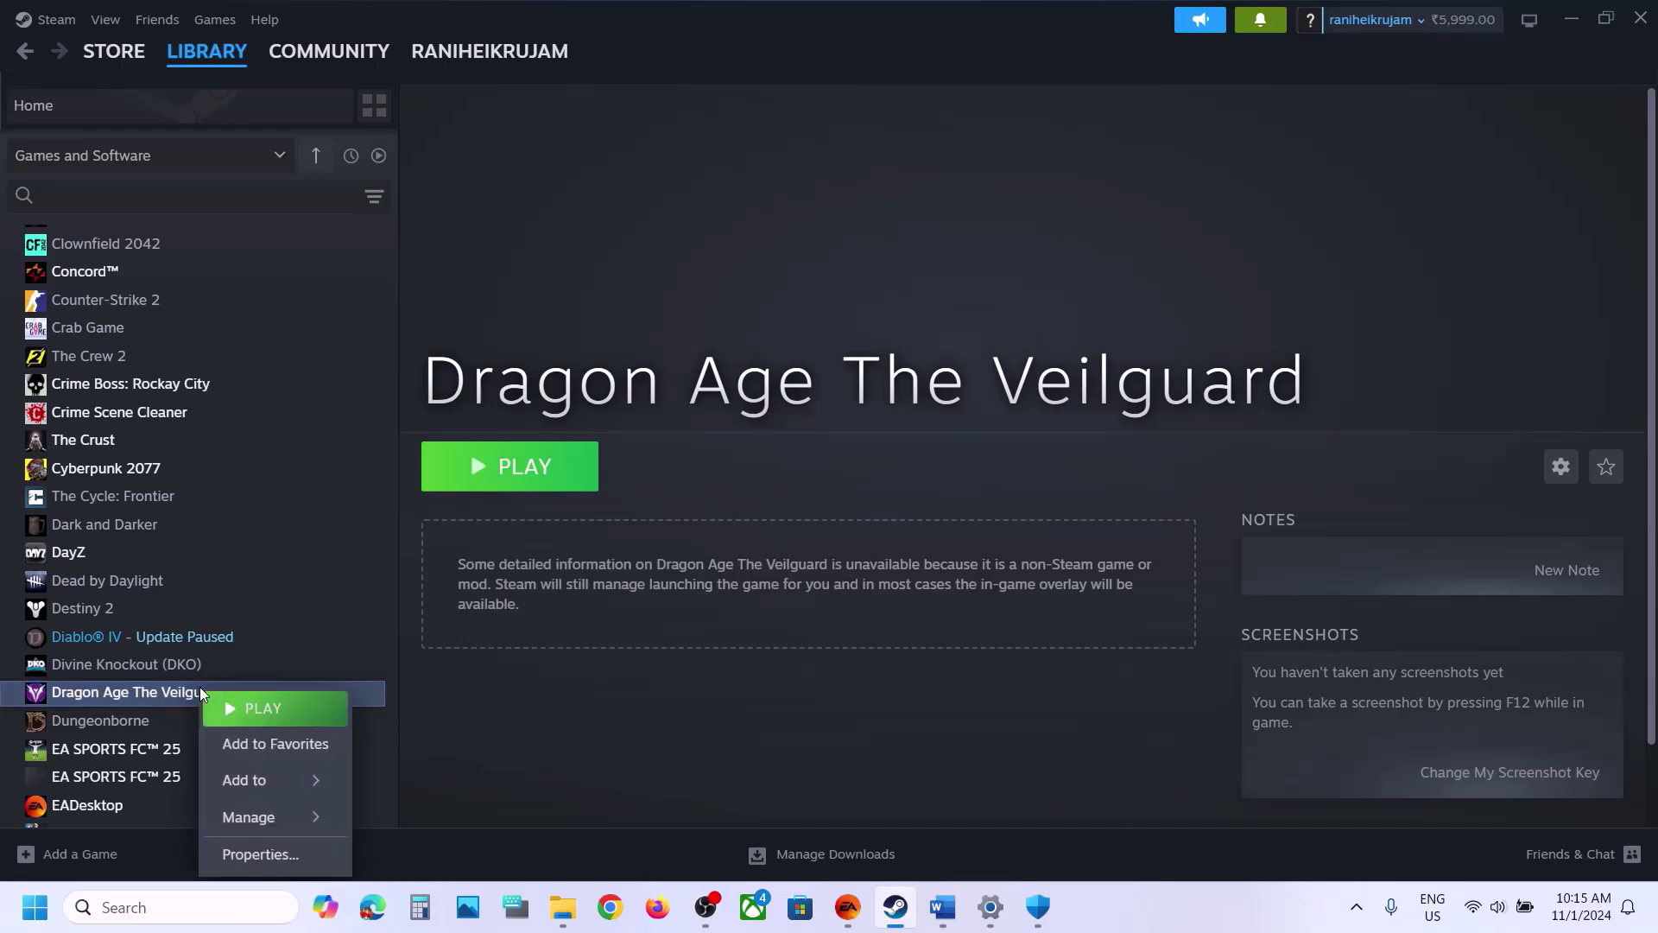
click(271, 857)
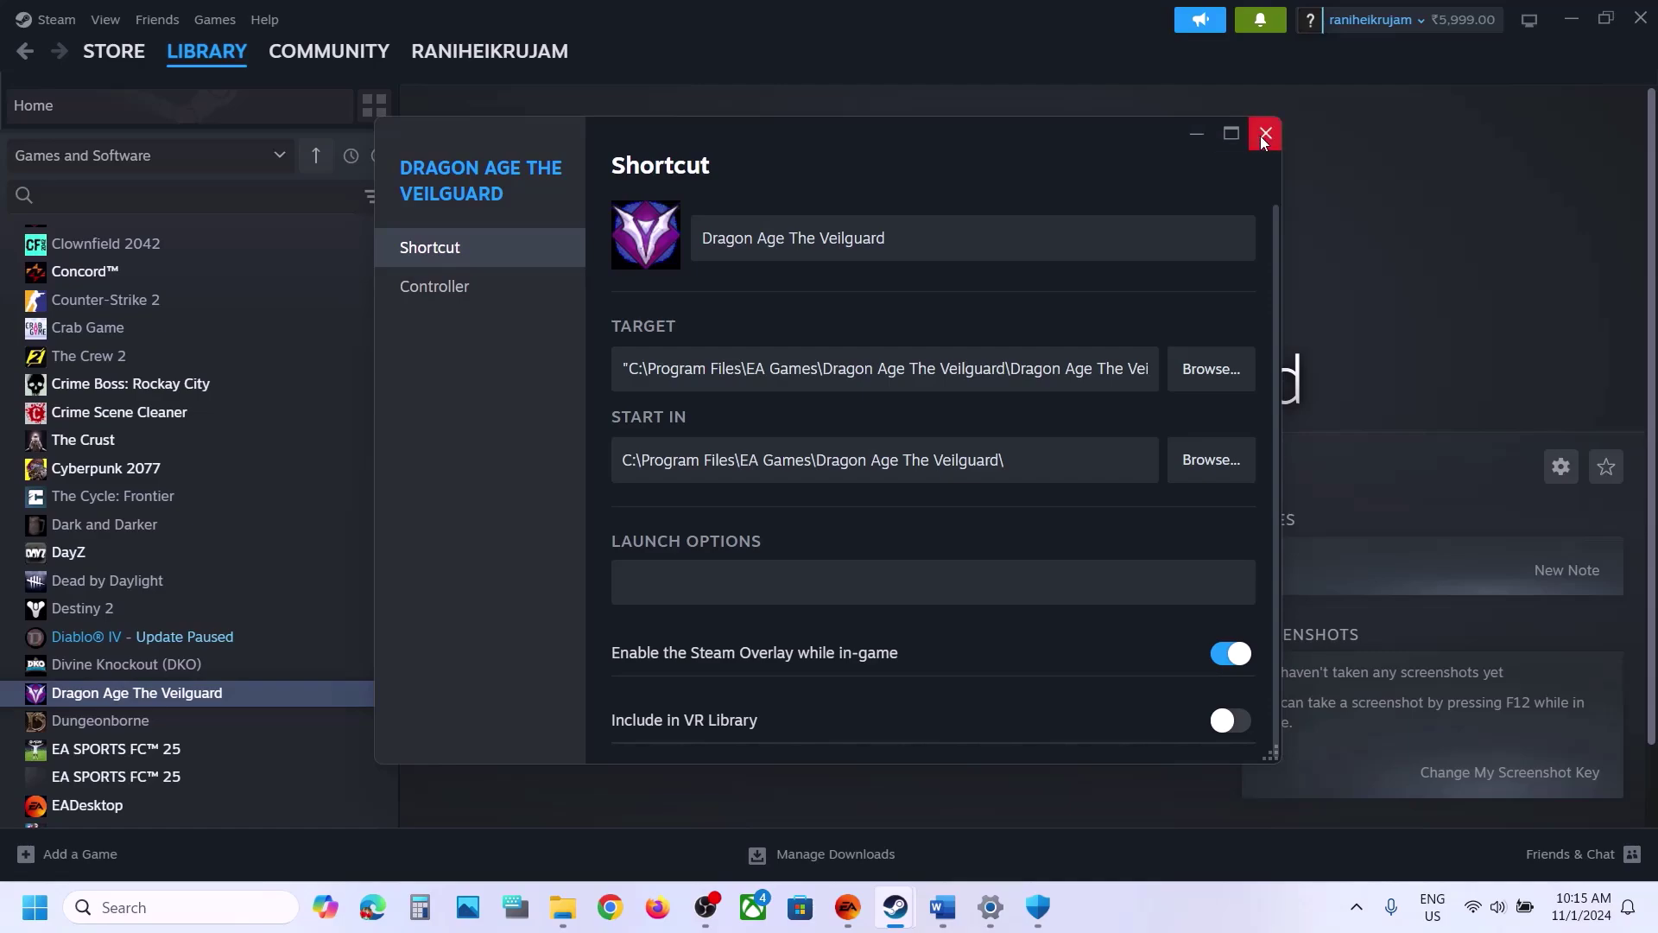
click(1266, 133)
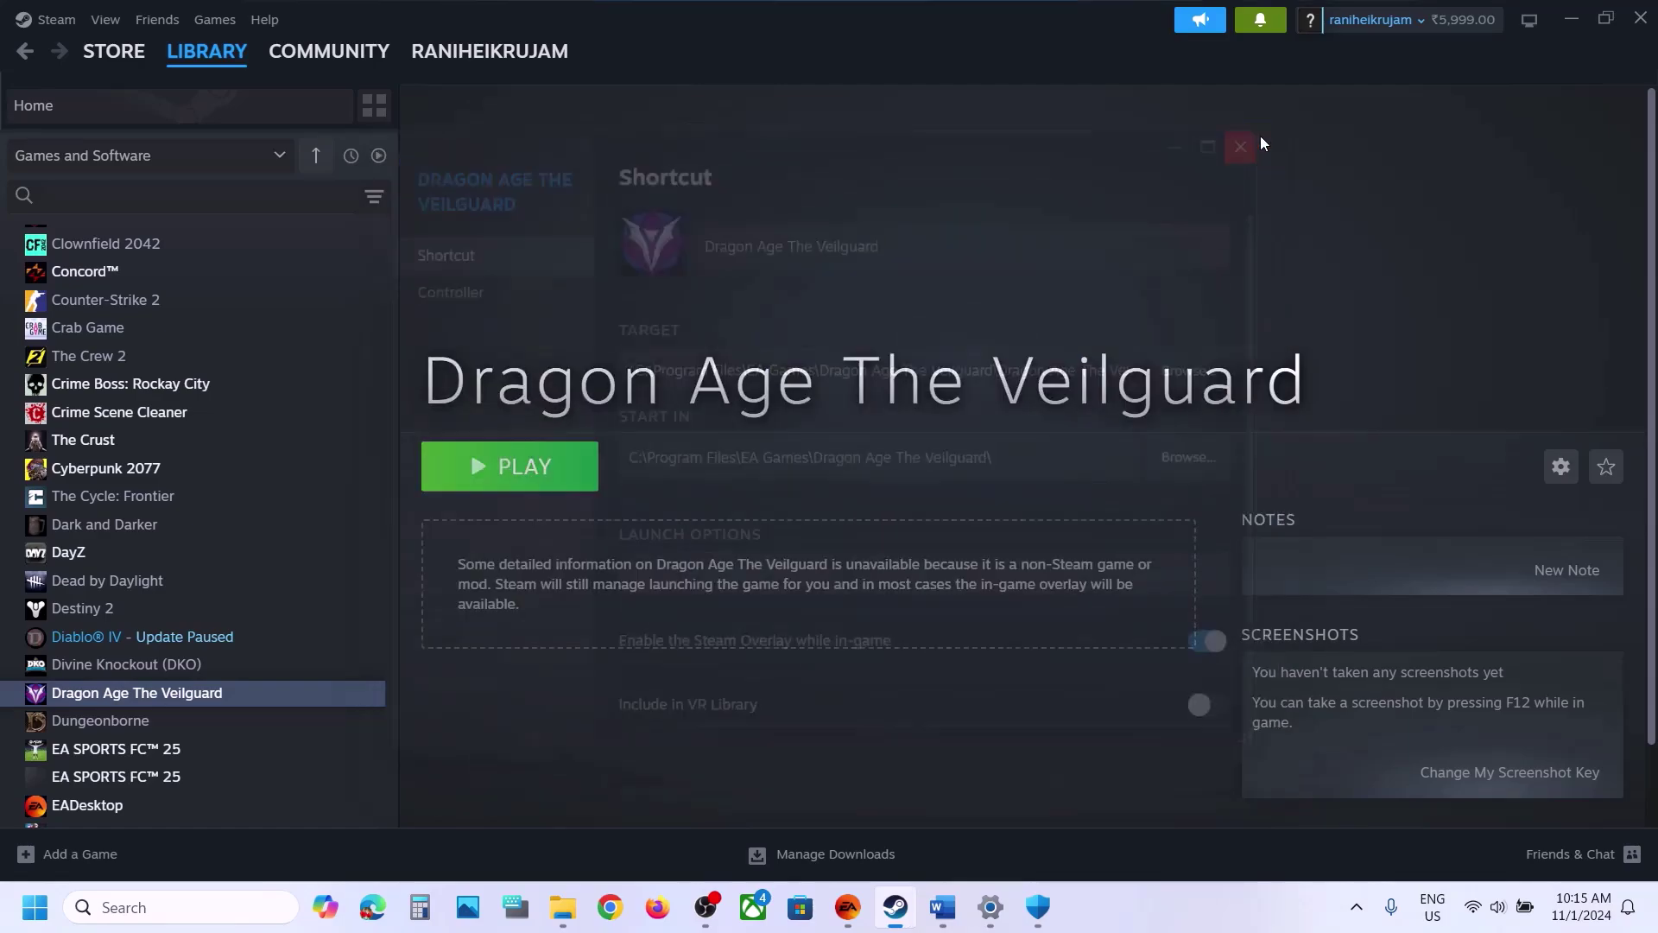
- View the game file verification option in Diablo IV's installed files properties as an example, then close them
right_click(139, 639)
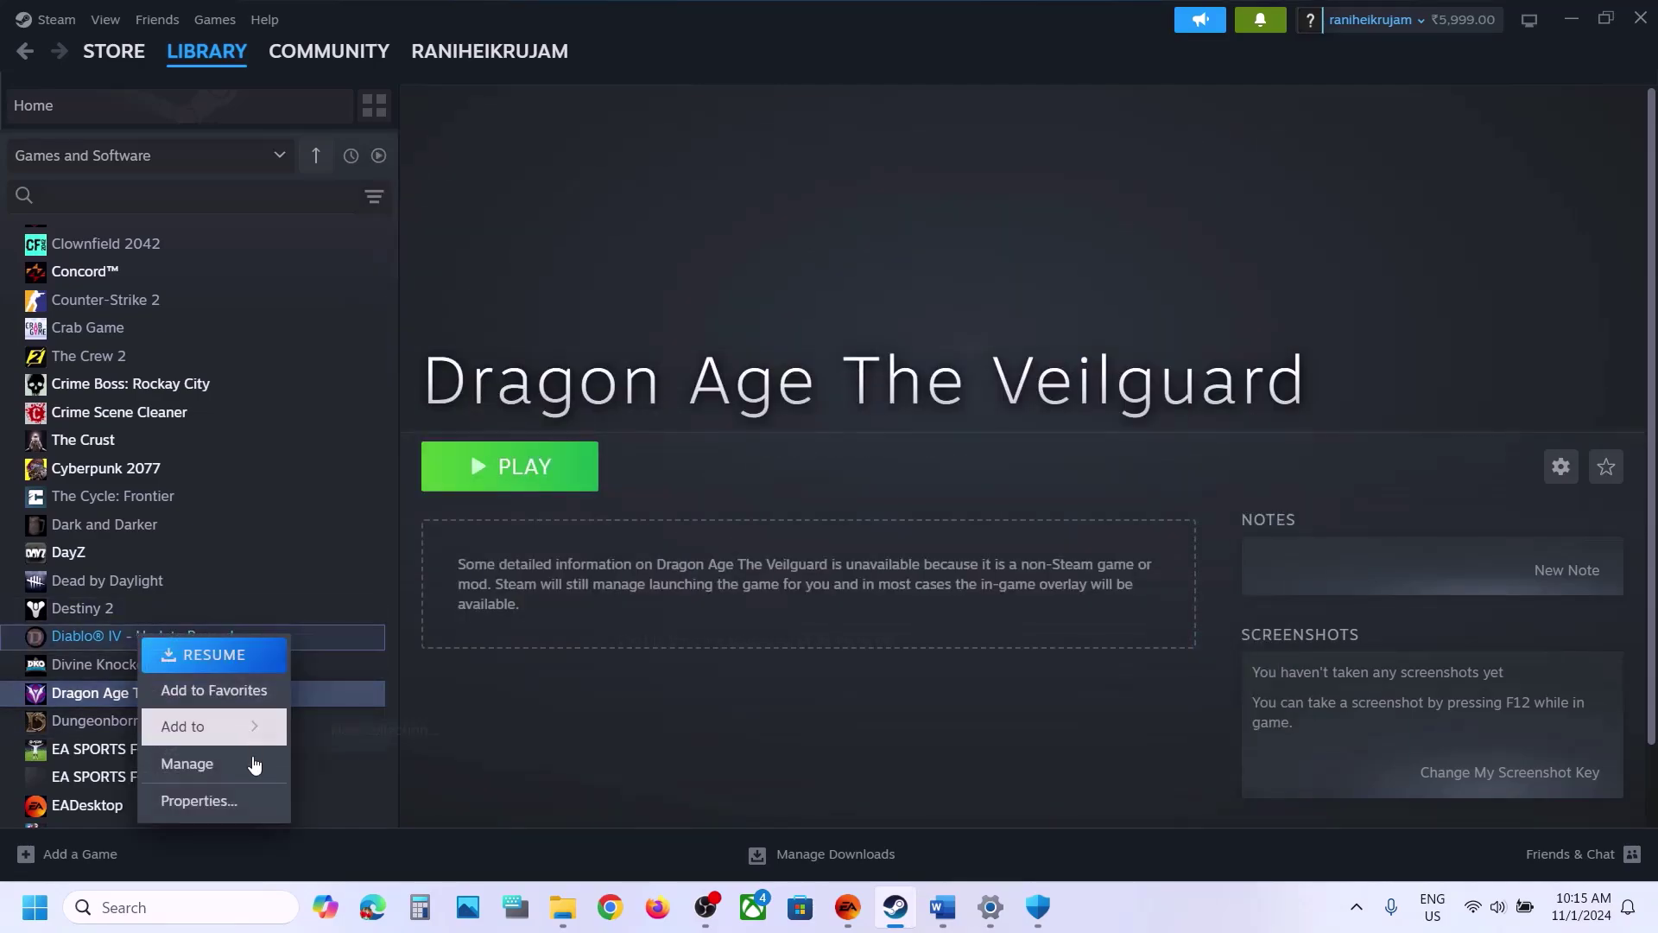
click(240, 801)
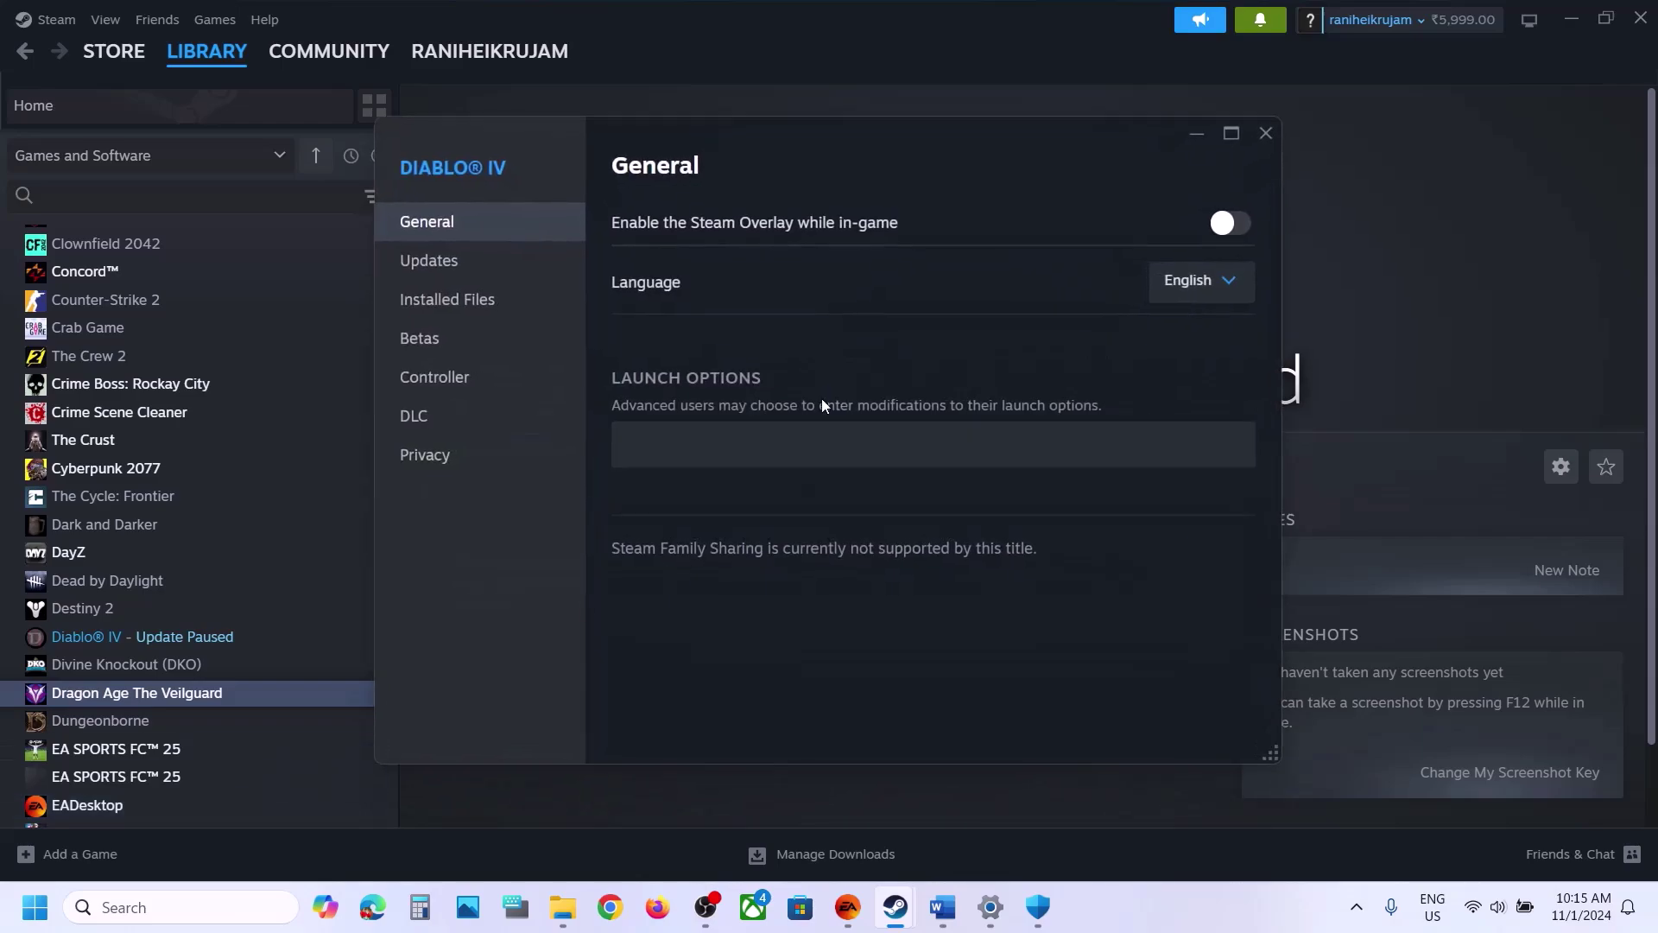
click(459, 314)
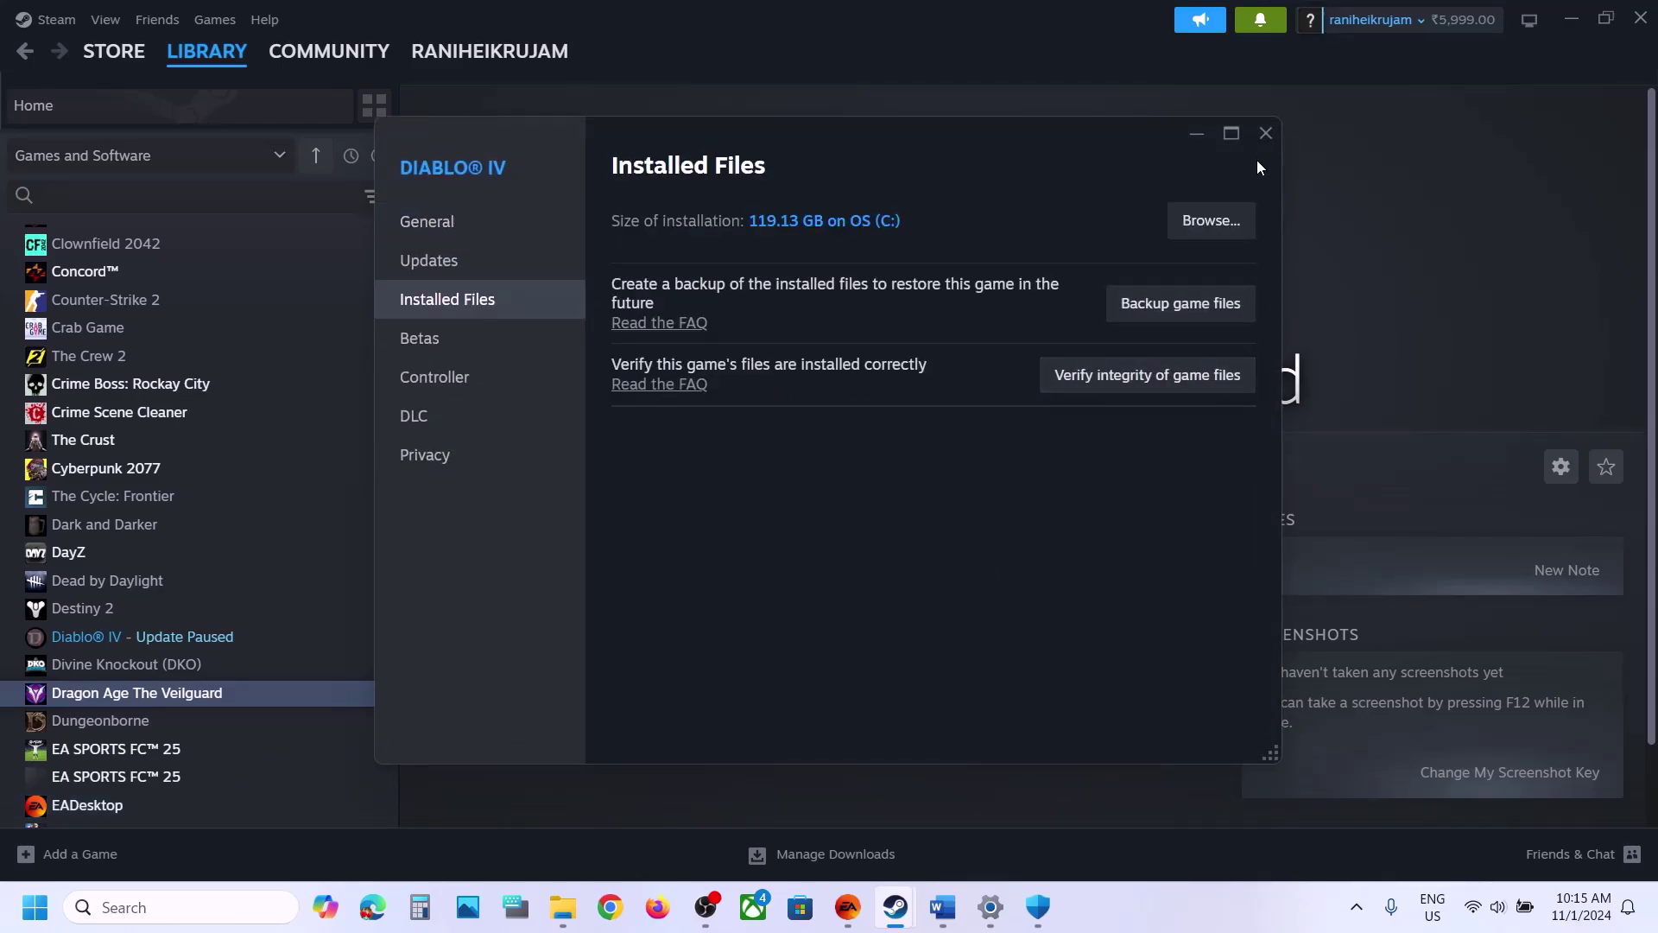
click(1265, 133)
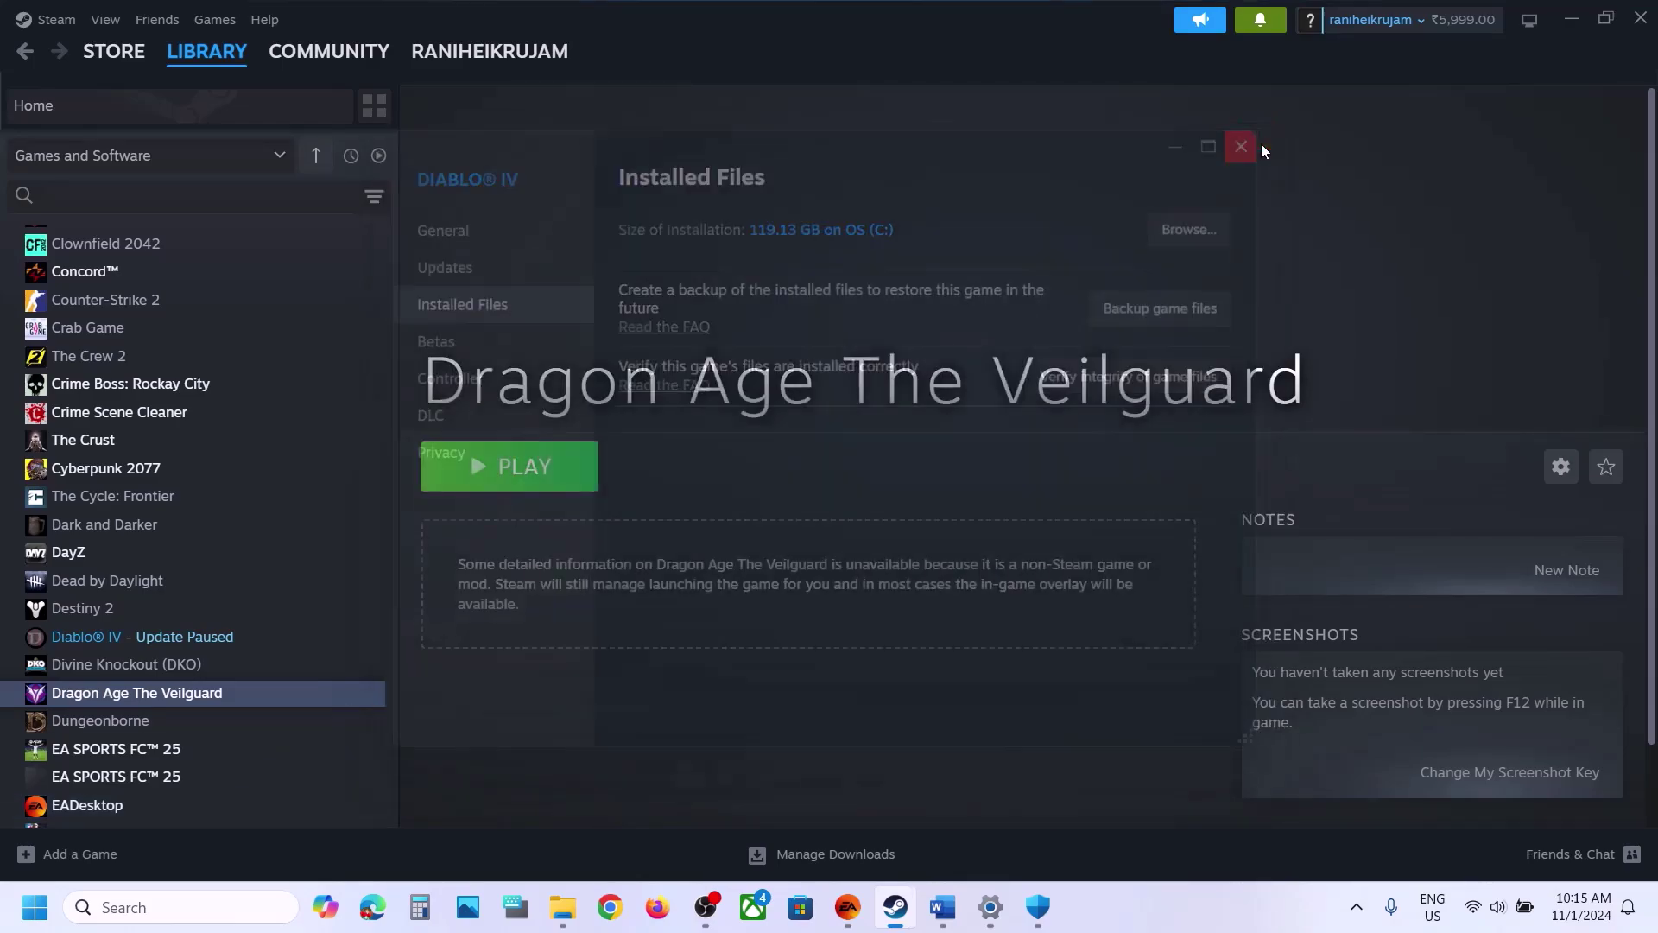
- Read Step 11 about the dedicated graphics card in the Word notes, then search Windows for "graphics settings" and open the Graphics page
click(942, 907)
scroll(808, 681, down, 2)
scroll(807, 681, down, 2)
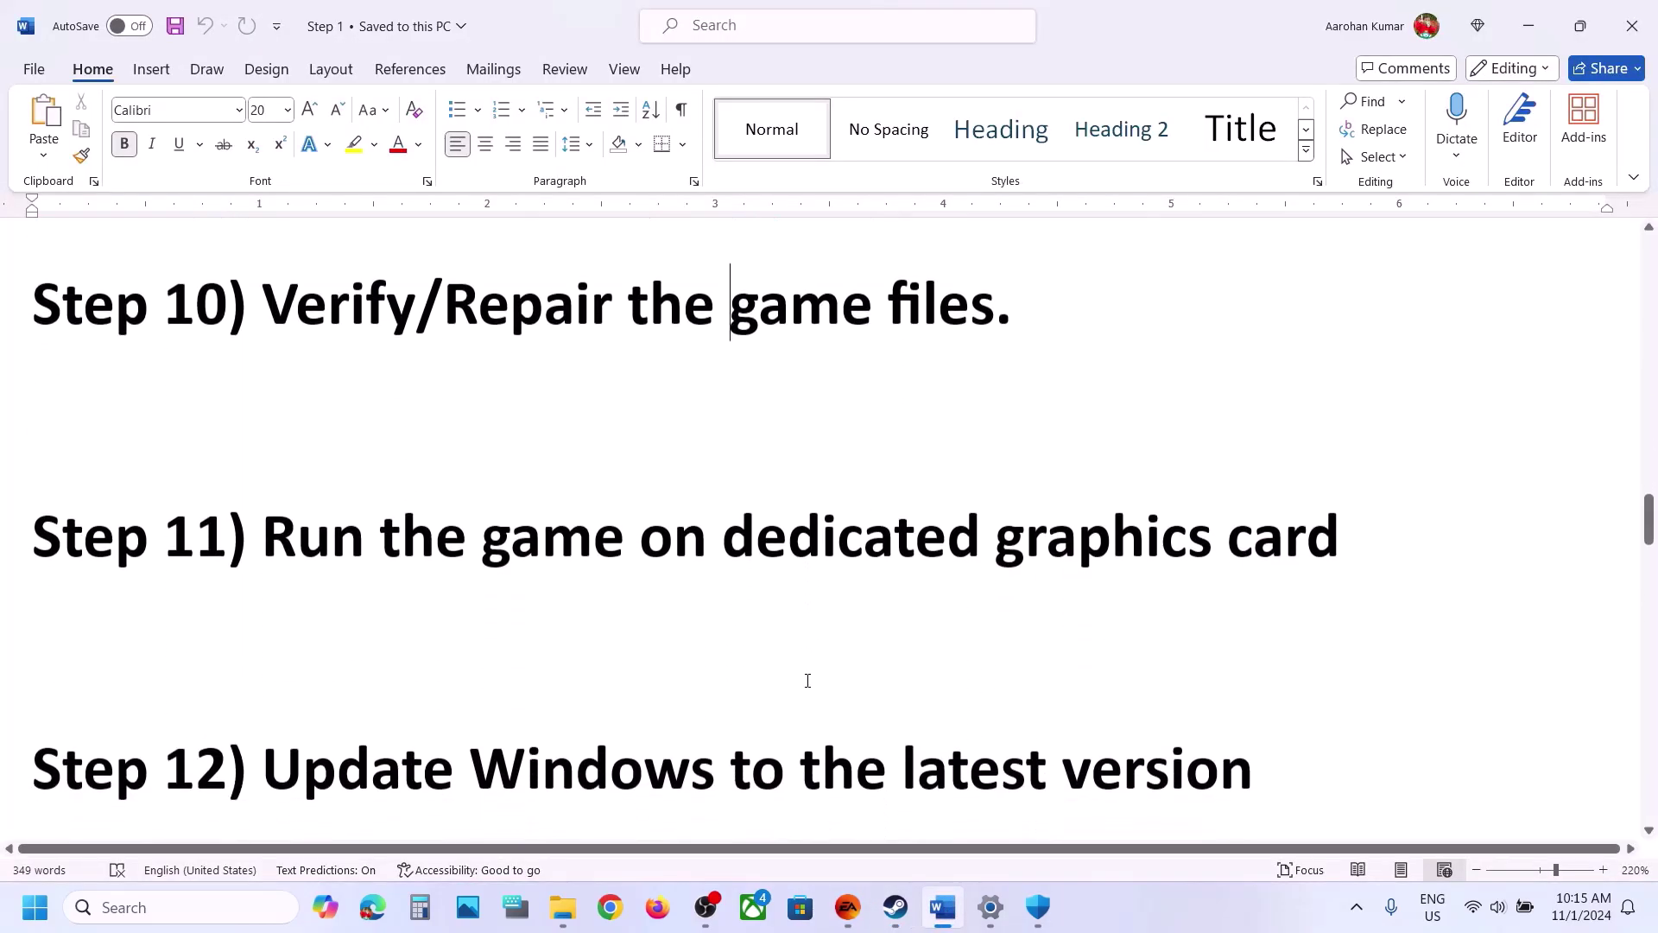
scroll(808, 681, up, 3)
double_click(1095, 767)
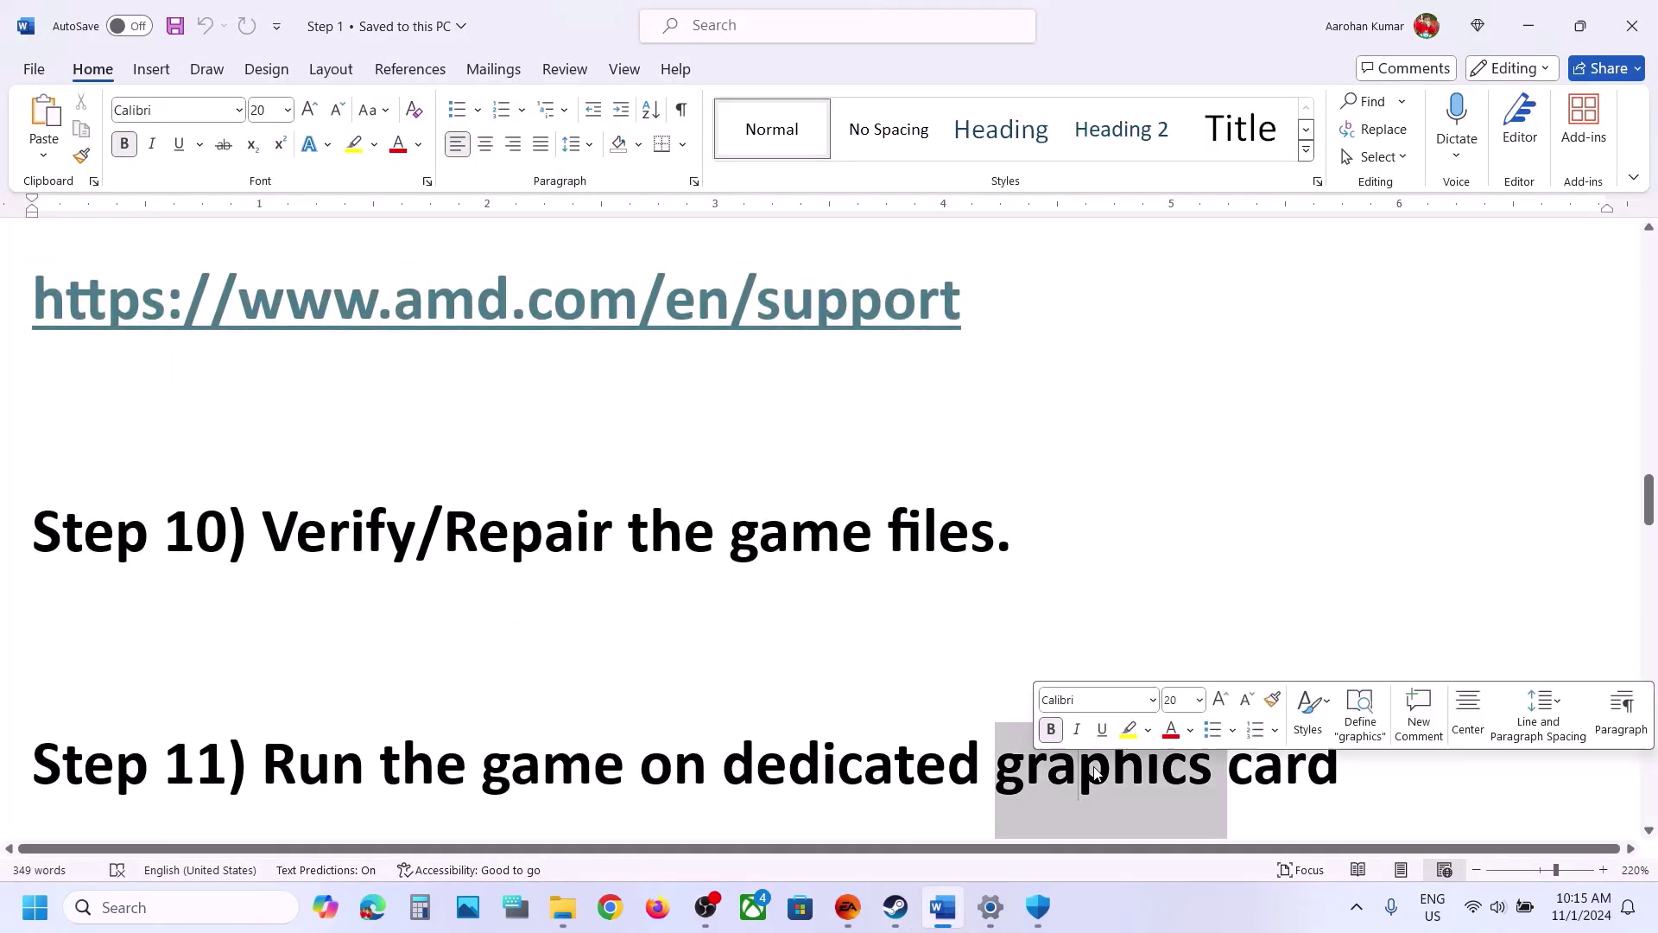
click(231, 901)
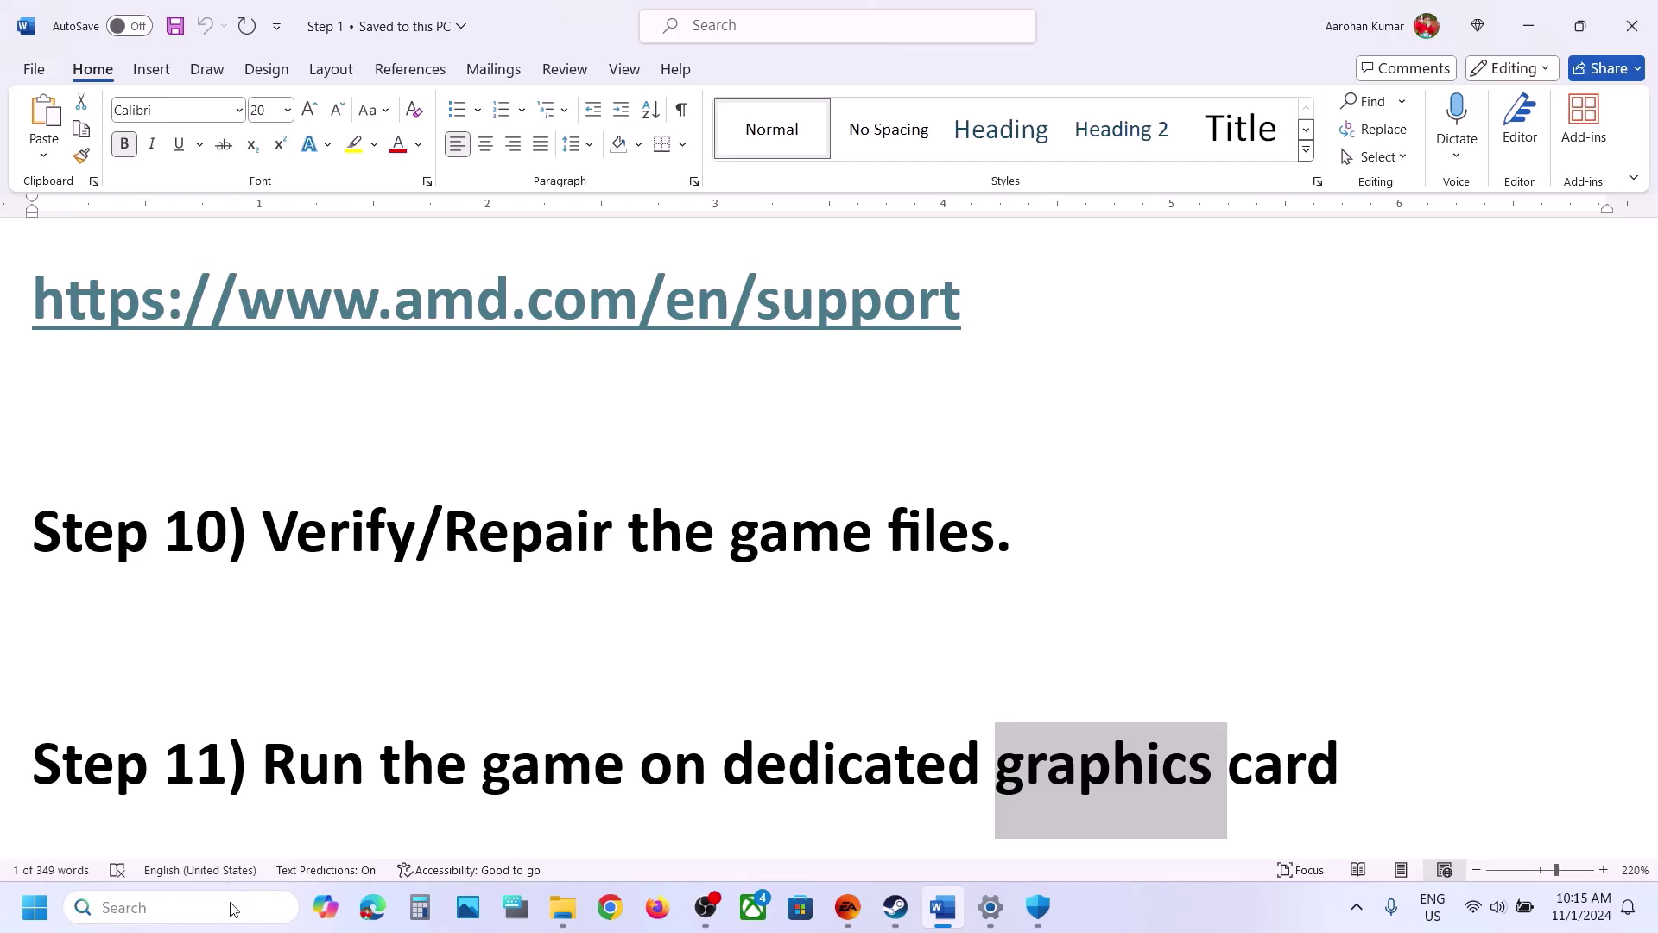
text(graphics settings)
key(Return)
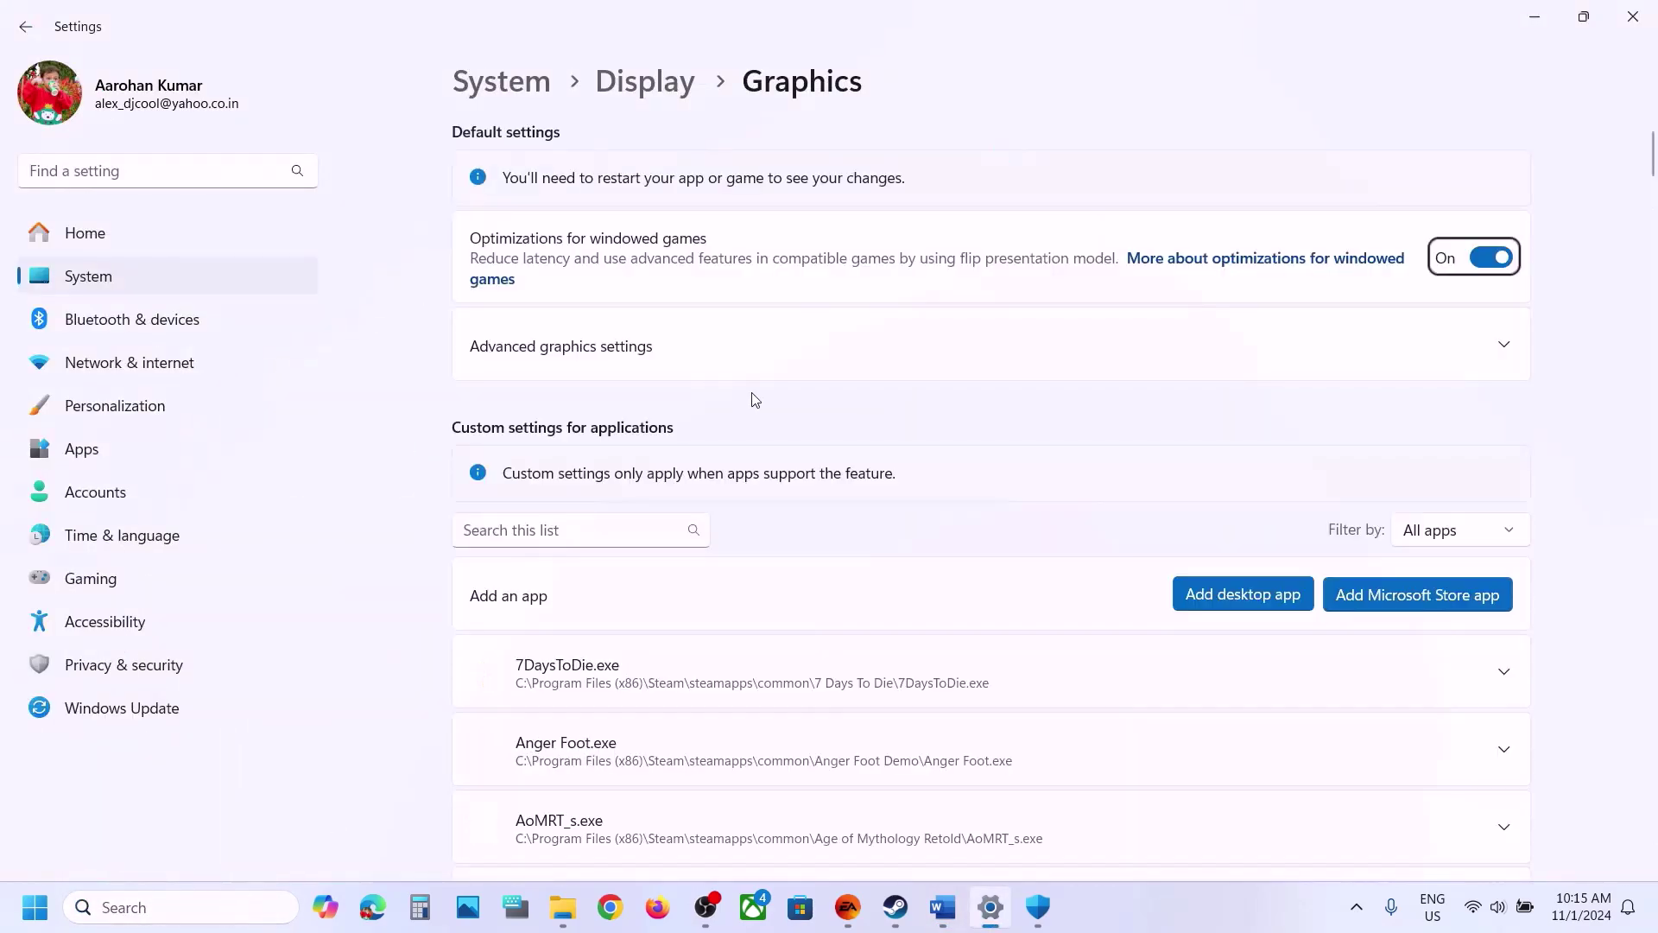
- Add the Dragon Age The Veilguard application from C:\Program Files\EA Games\Dragon Age The Veilguard as a desktop app with custom graphics settings
click(1294, 607)
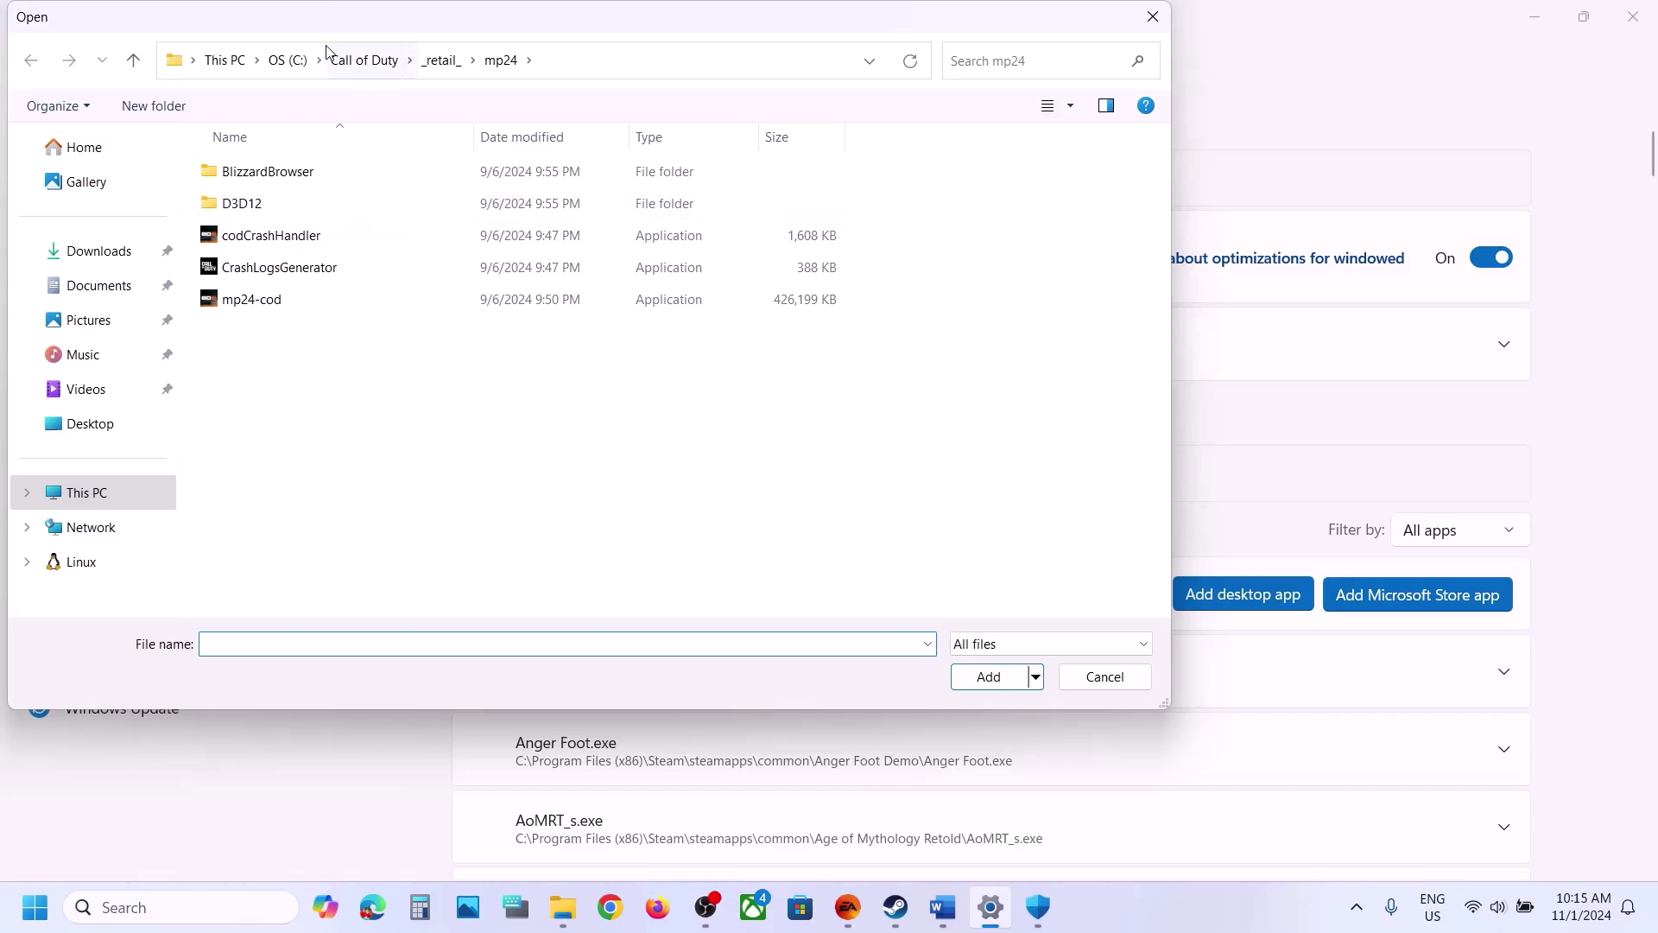
click(294, 60)
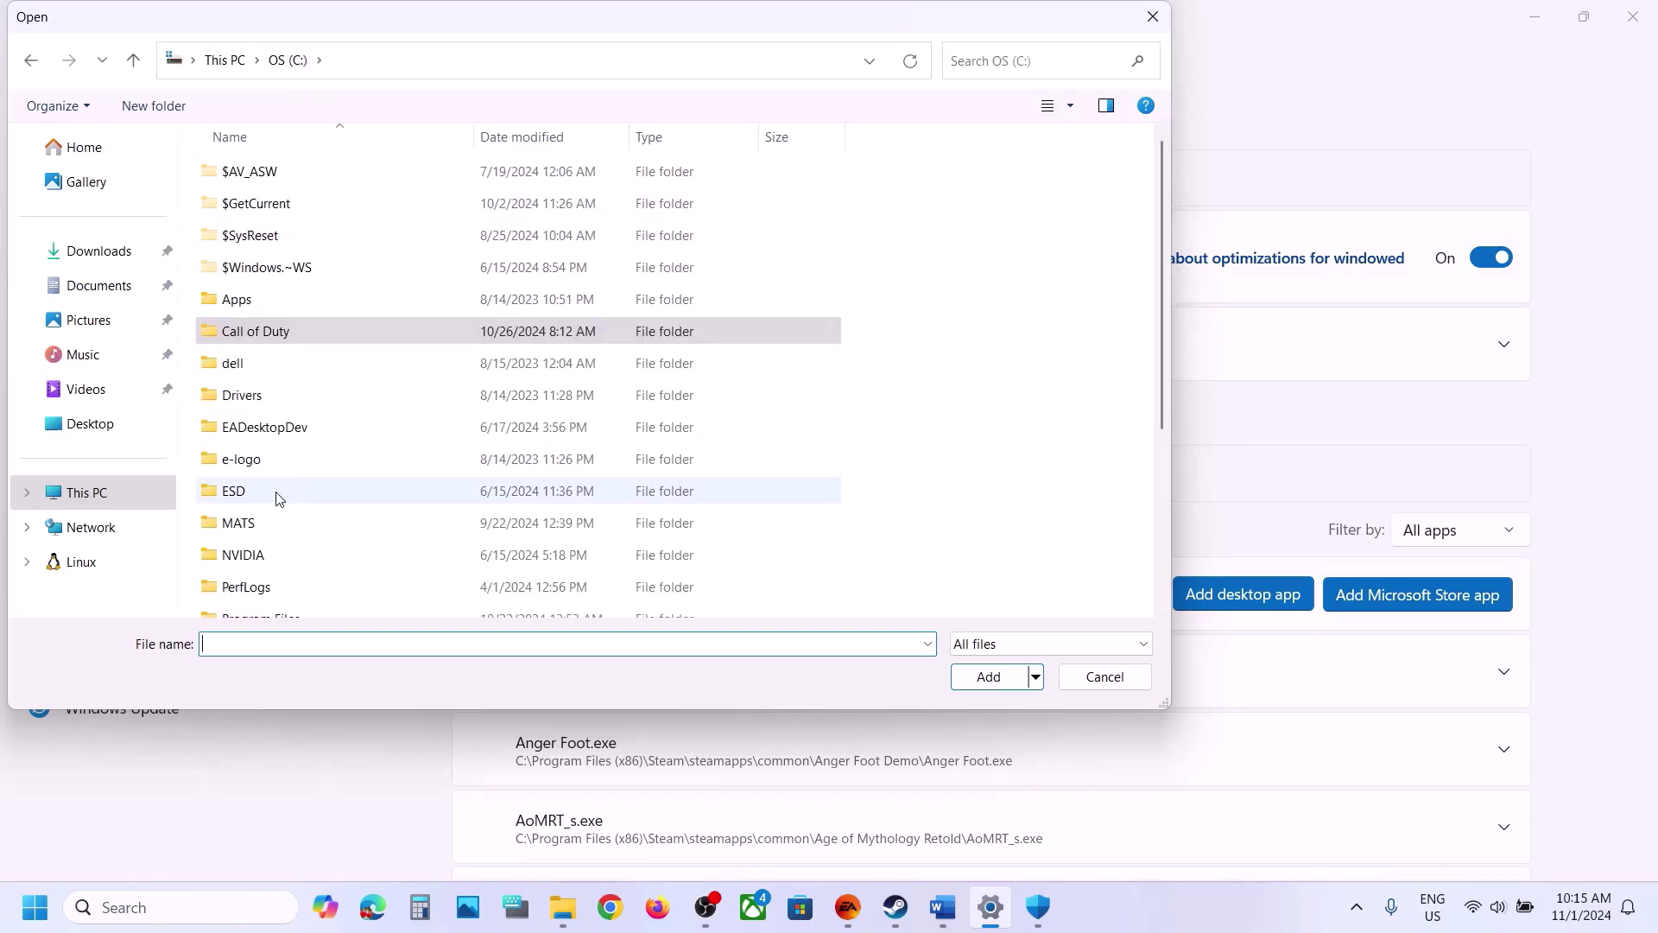
scroll(277, 498, down, 2)
click(293, 443)
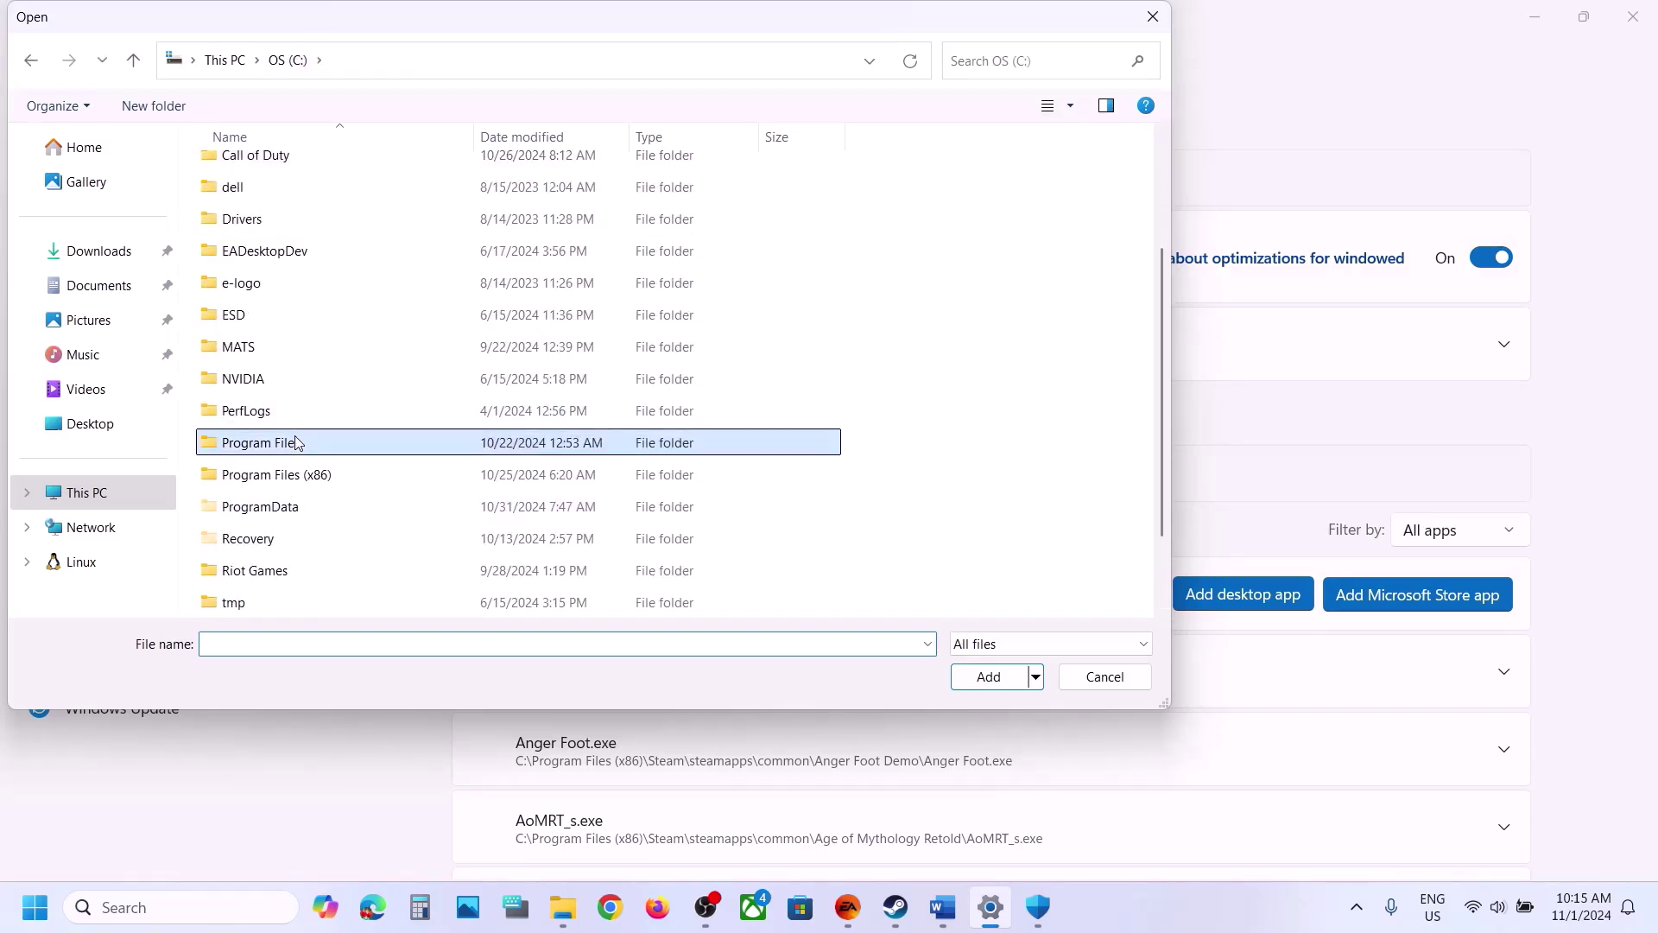
double_click(293, 442)
double_click(273, 425)
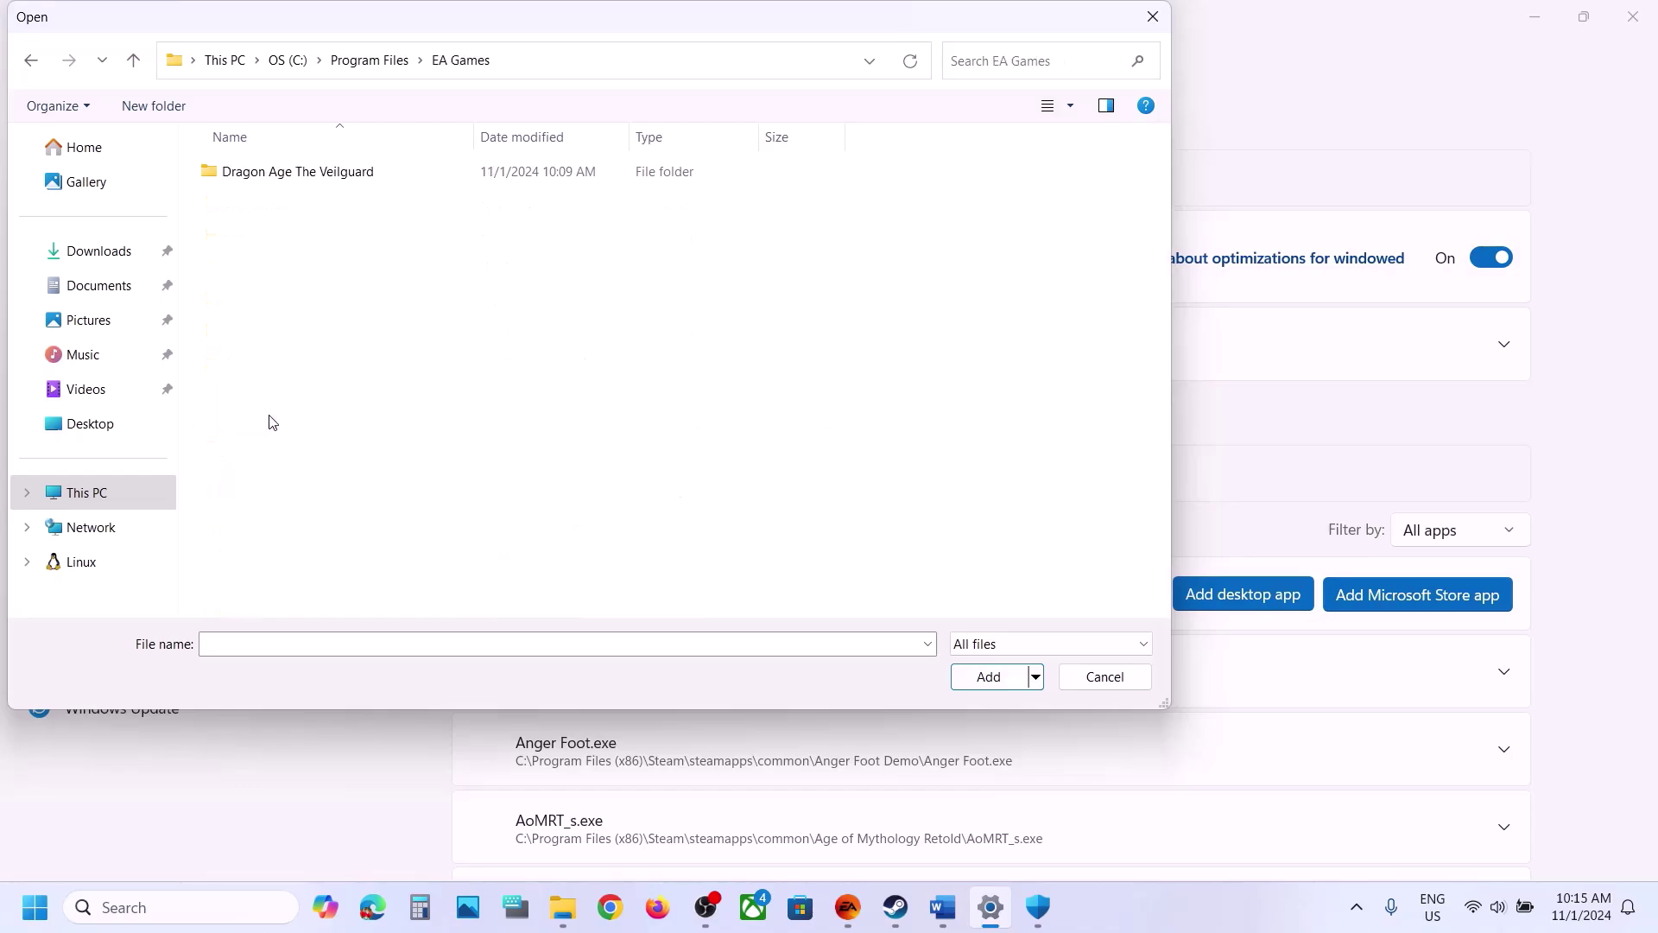
double_click(293, 175)
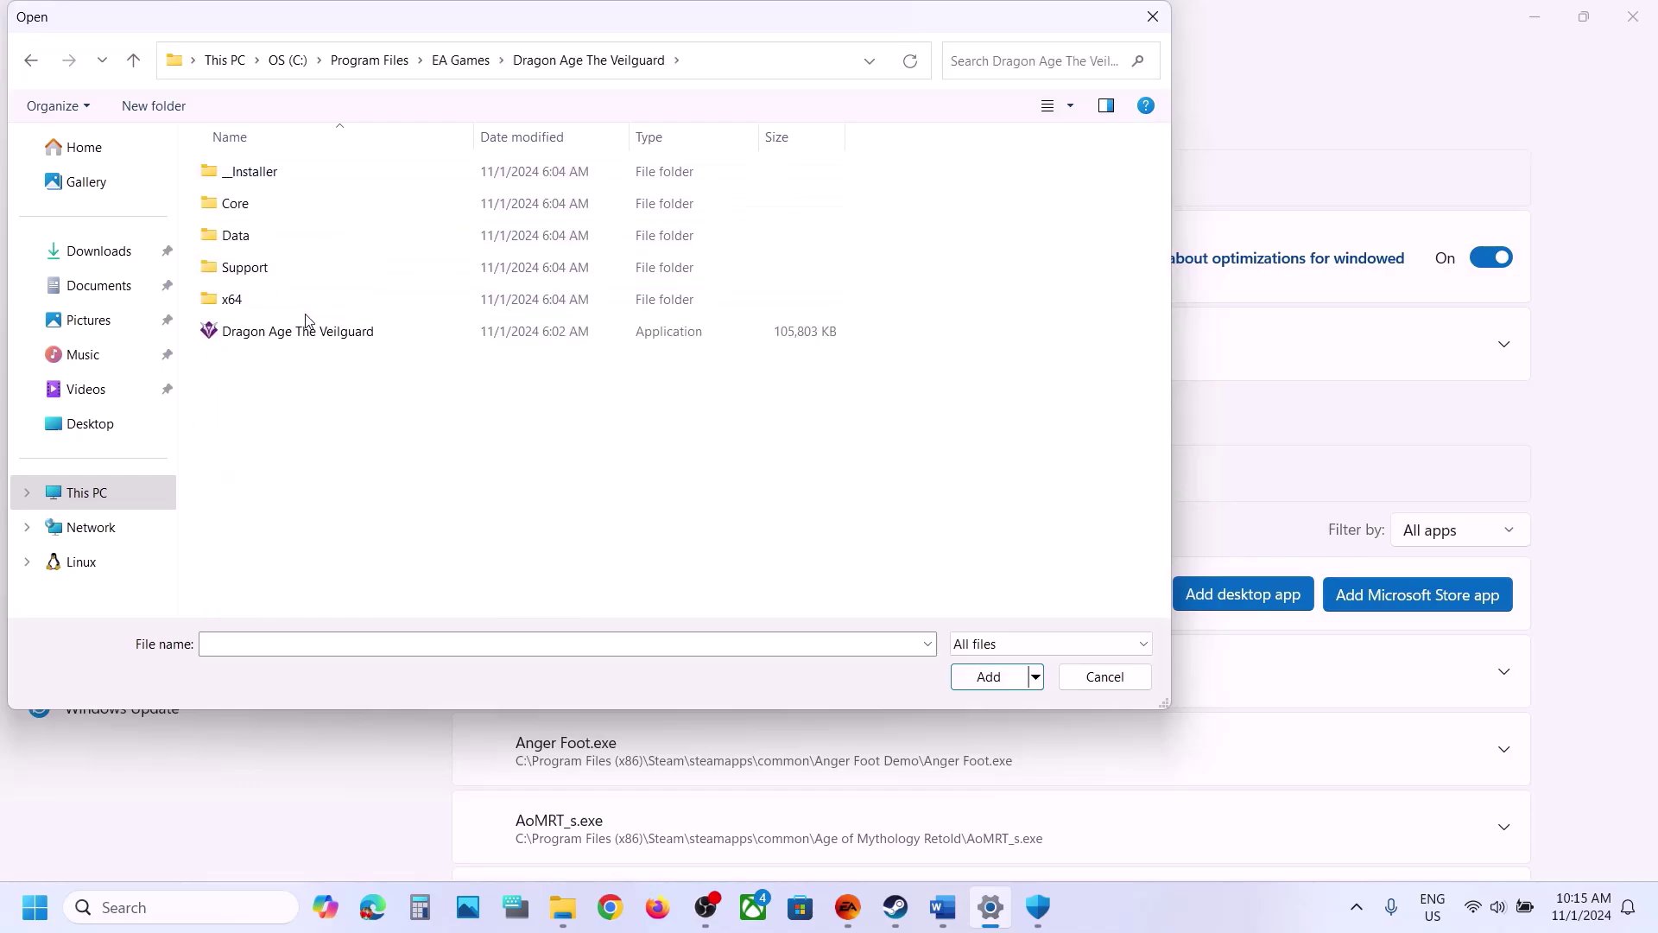
click(300, 333)
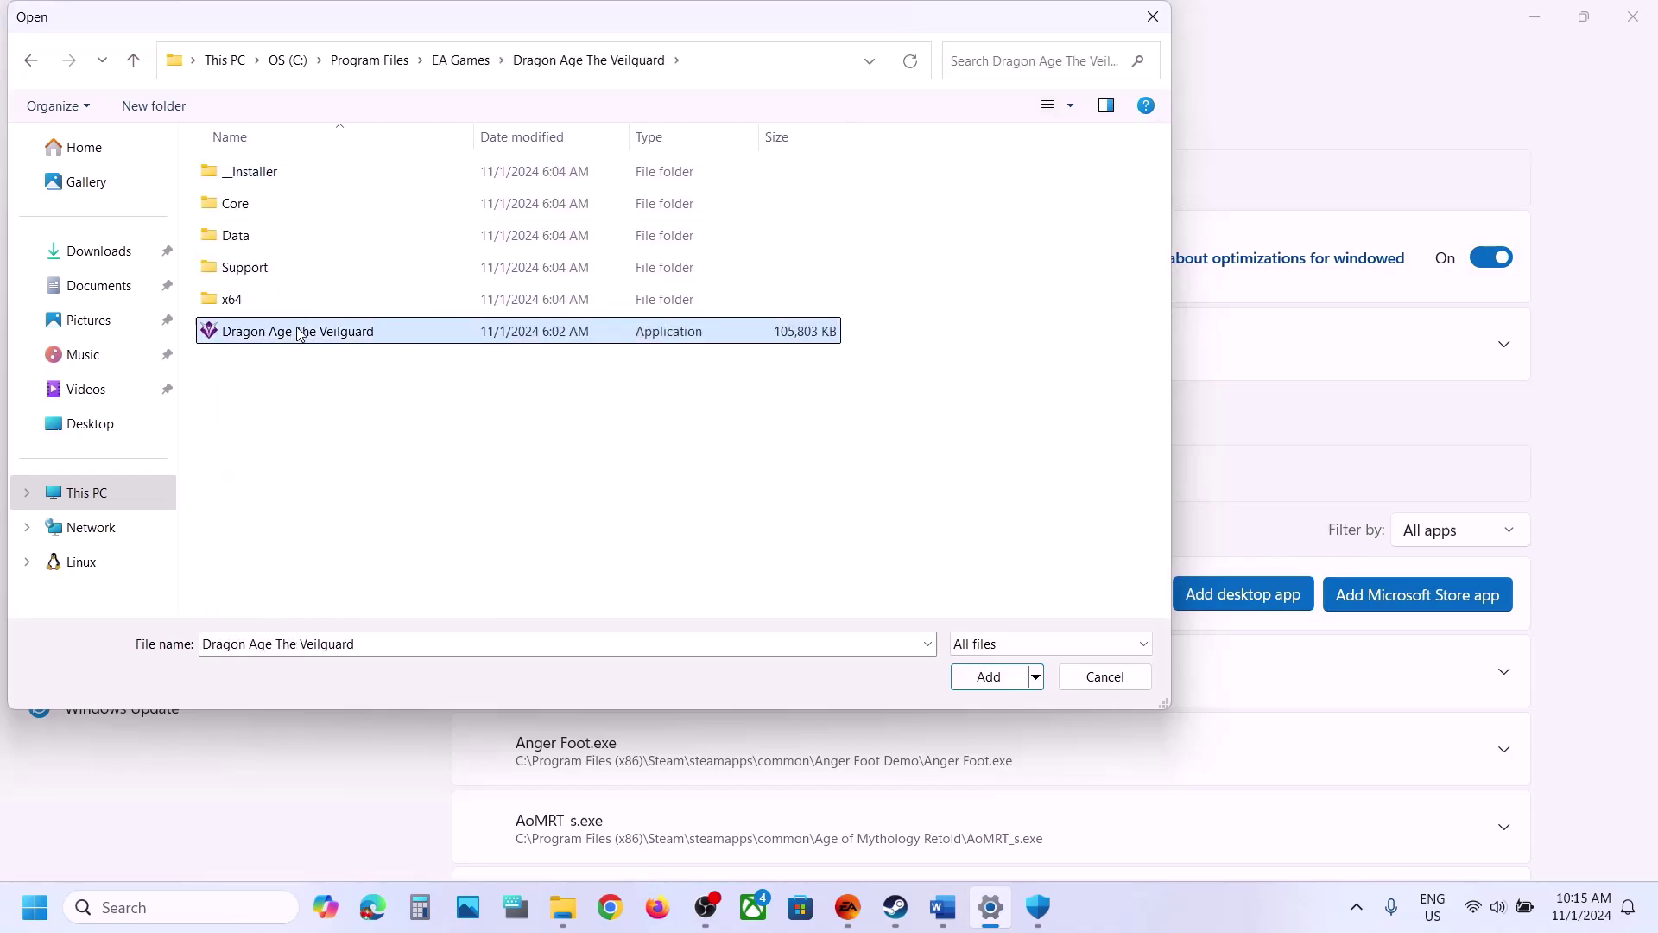
click(984, 677)
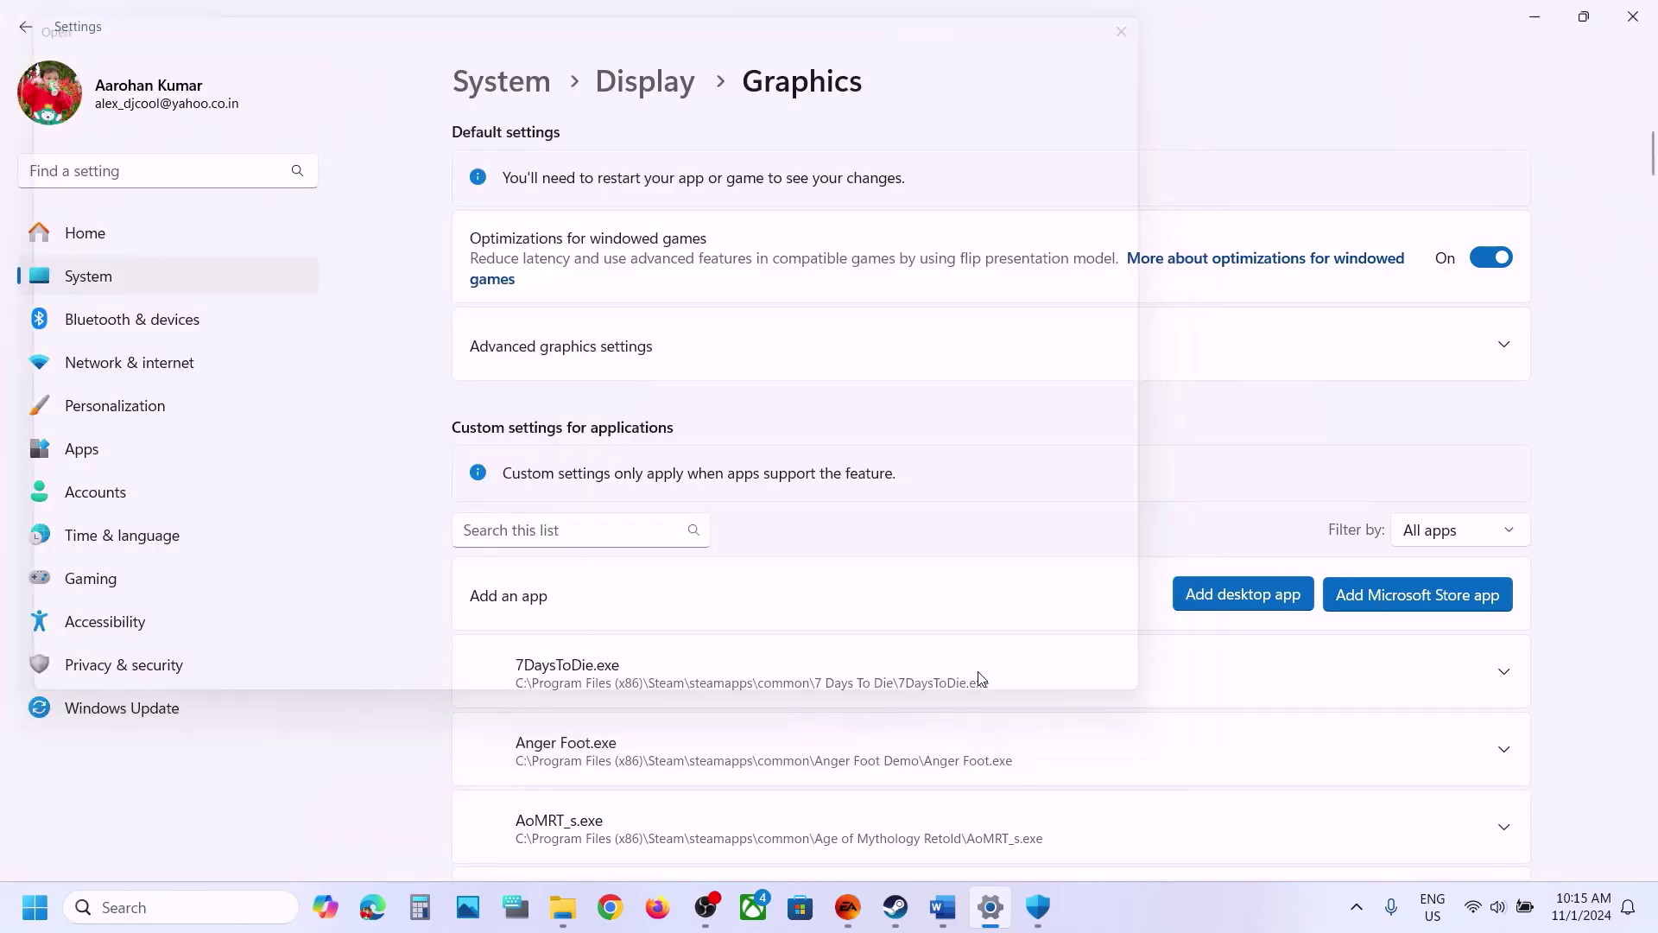
- Filter the app list by "drag", set Dragon Age: The Veilguard's GPU preference to High Performance (NVIDIA GeForce RTX 3050 Laptop GPU), and close Settings
click(533, 537)
text(drag)
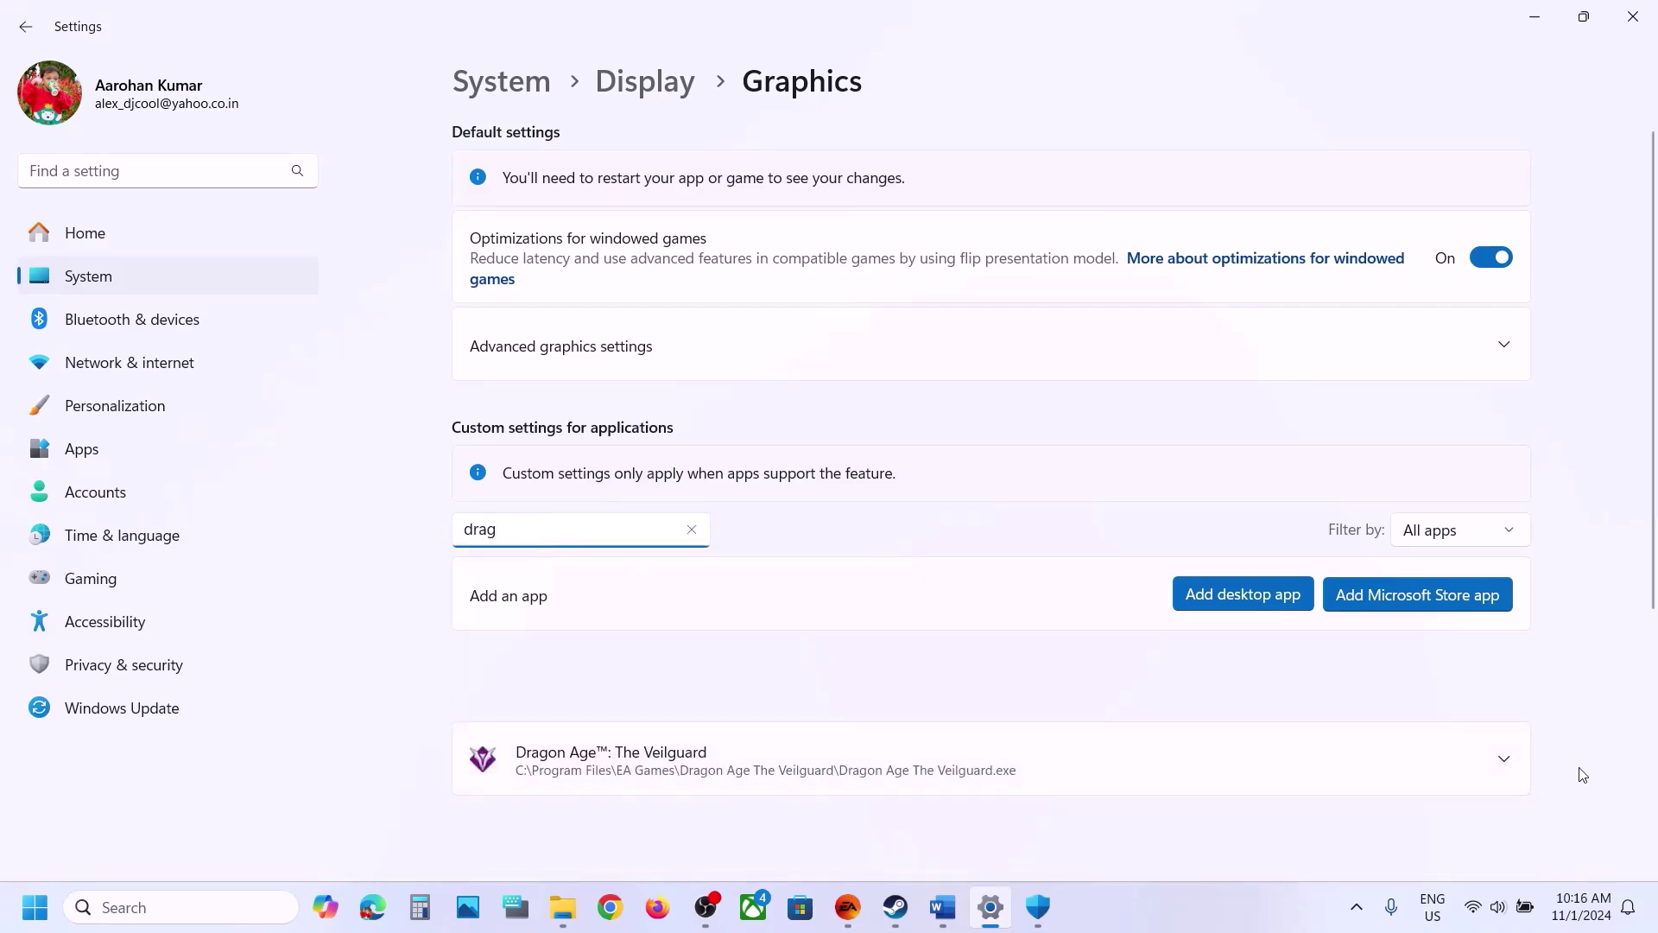
click(1507, 766)
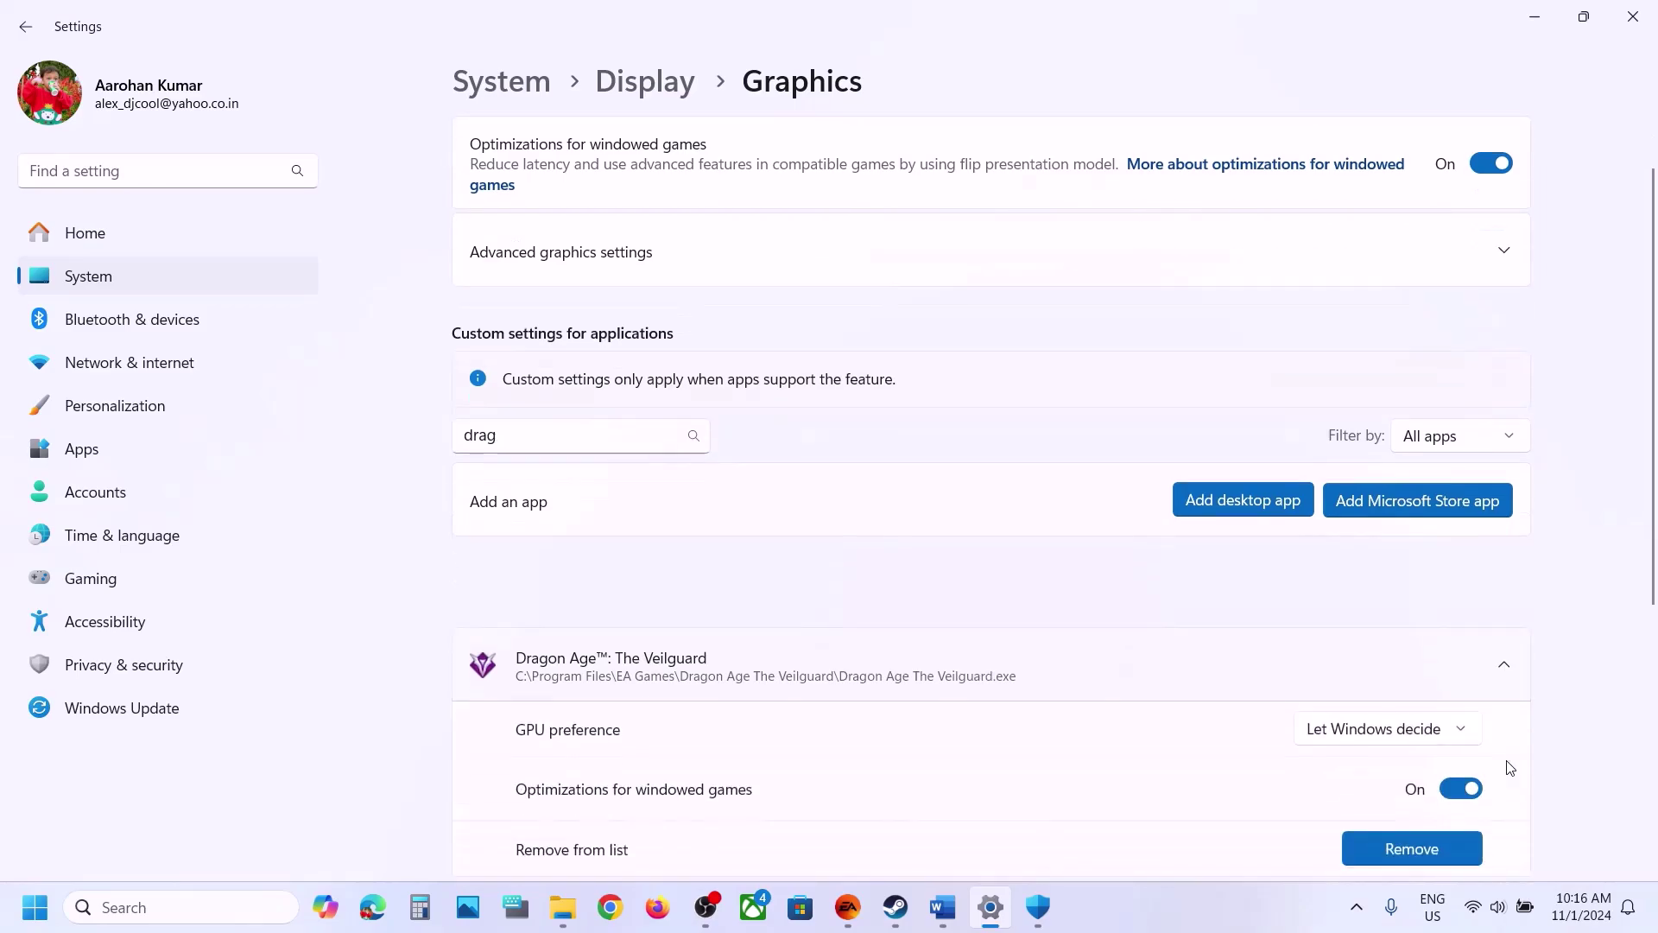
click(1369, 735)
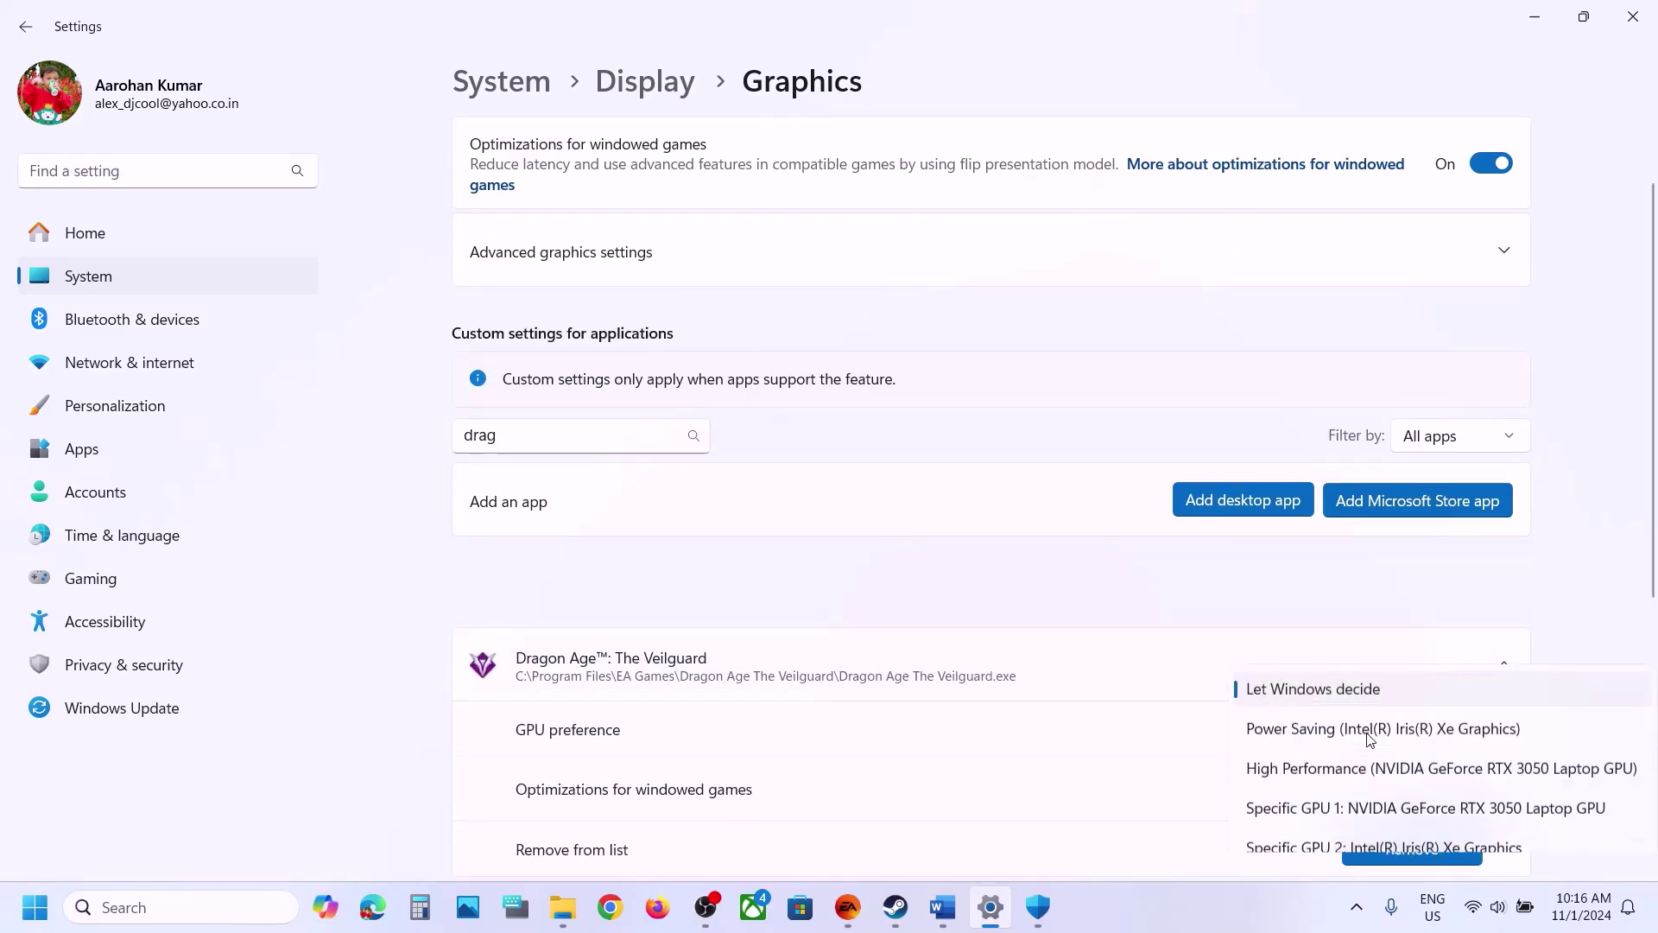
click(1393, 772)
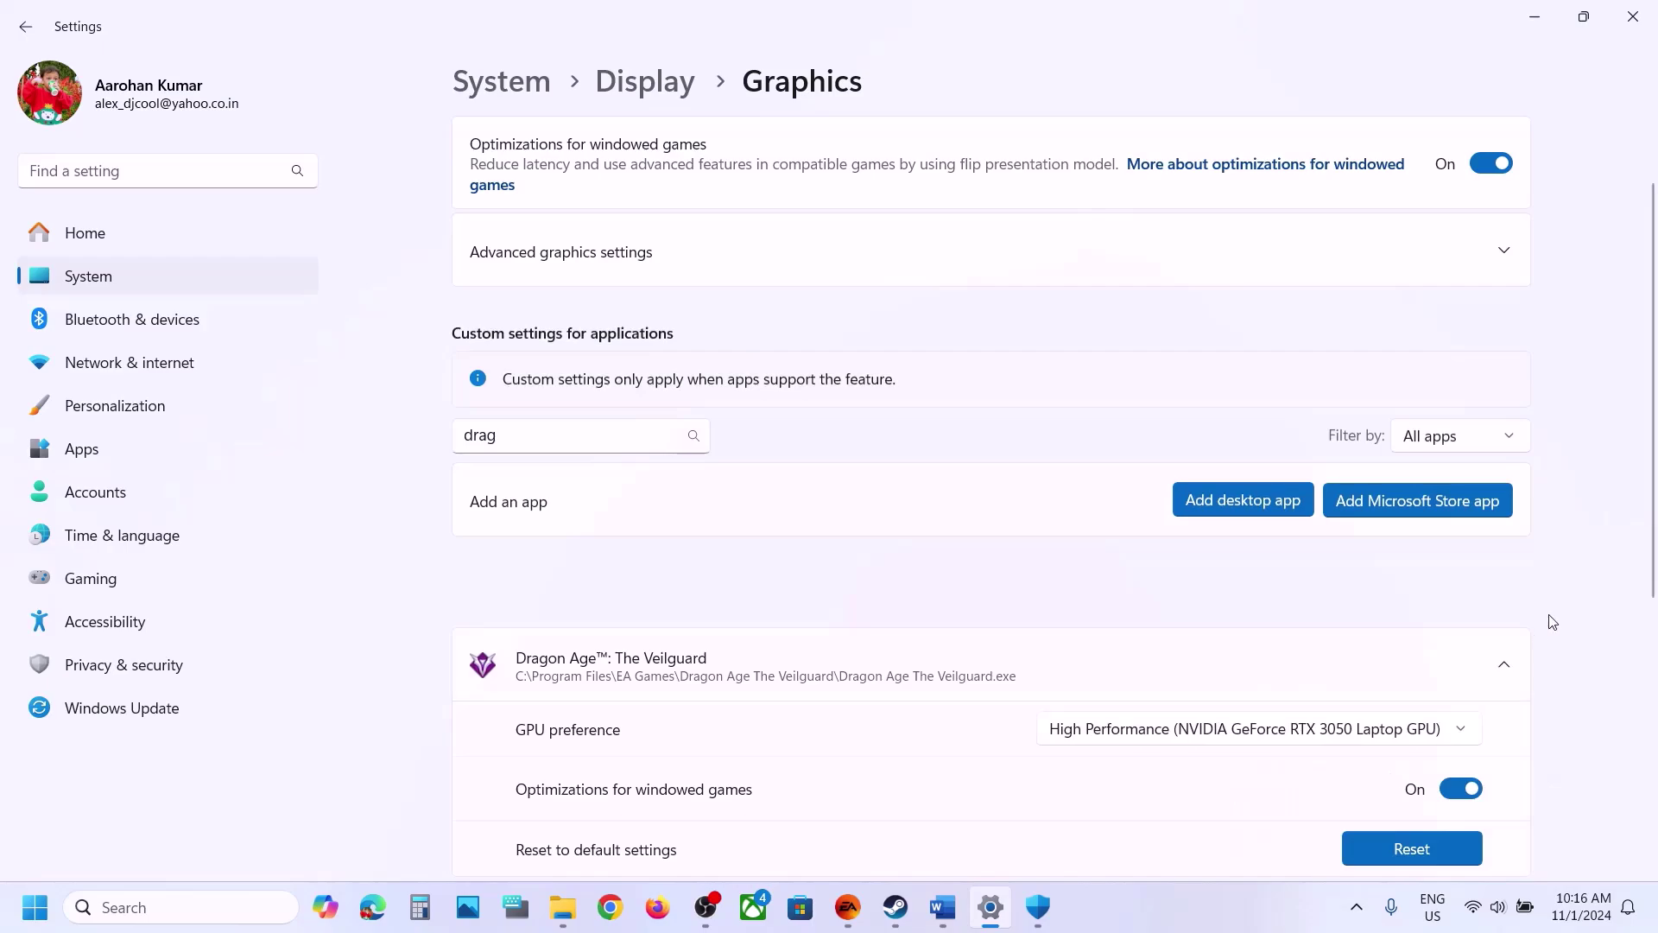
click(1636, 19)
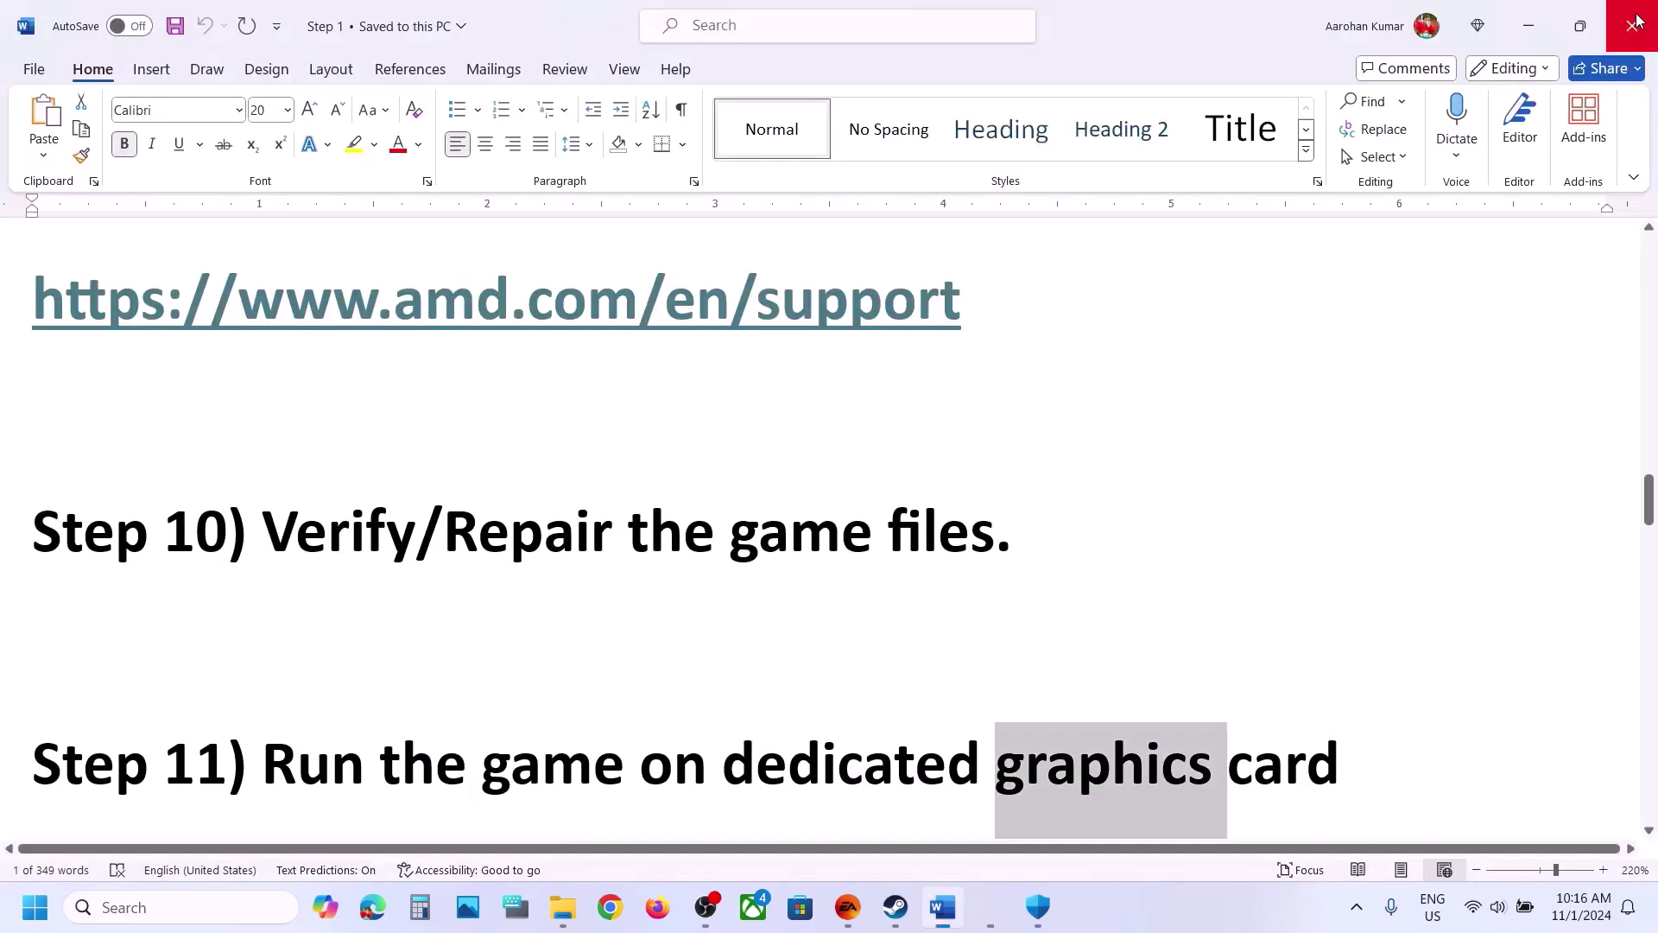
- Read Step 12 in the Word notes, then check for updates in Windows Update and show the power options for a restart
scroll(933, 529, down, 3)
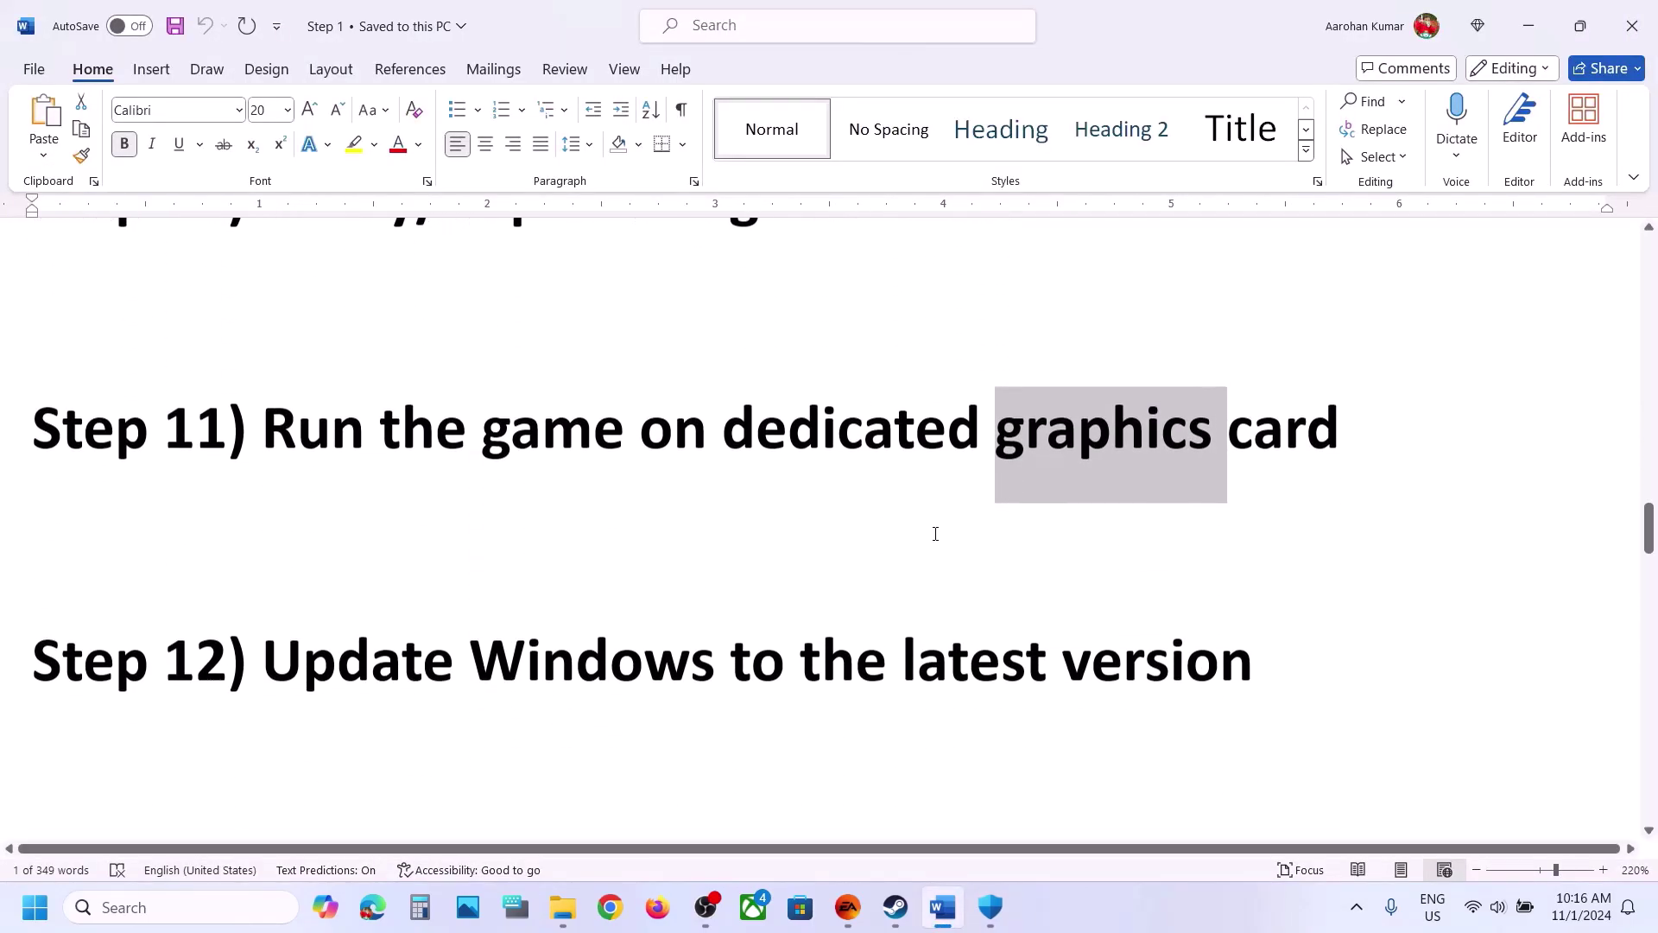
drag(313, 648, 946, 623)
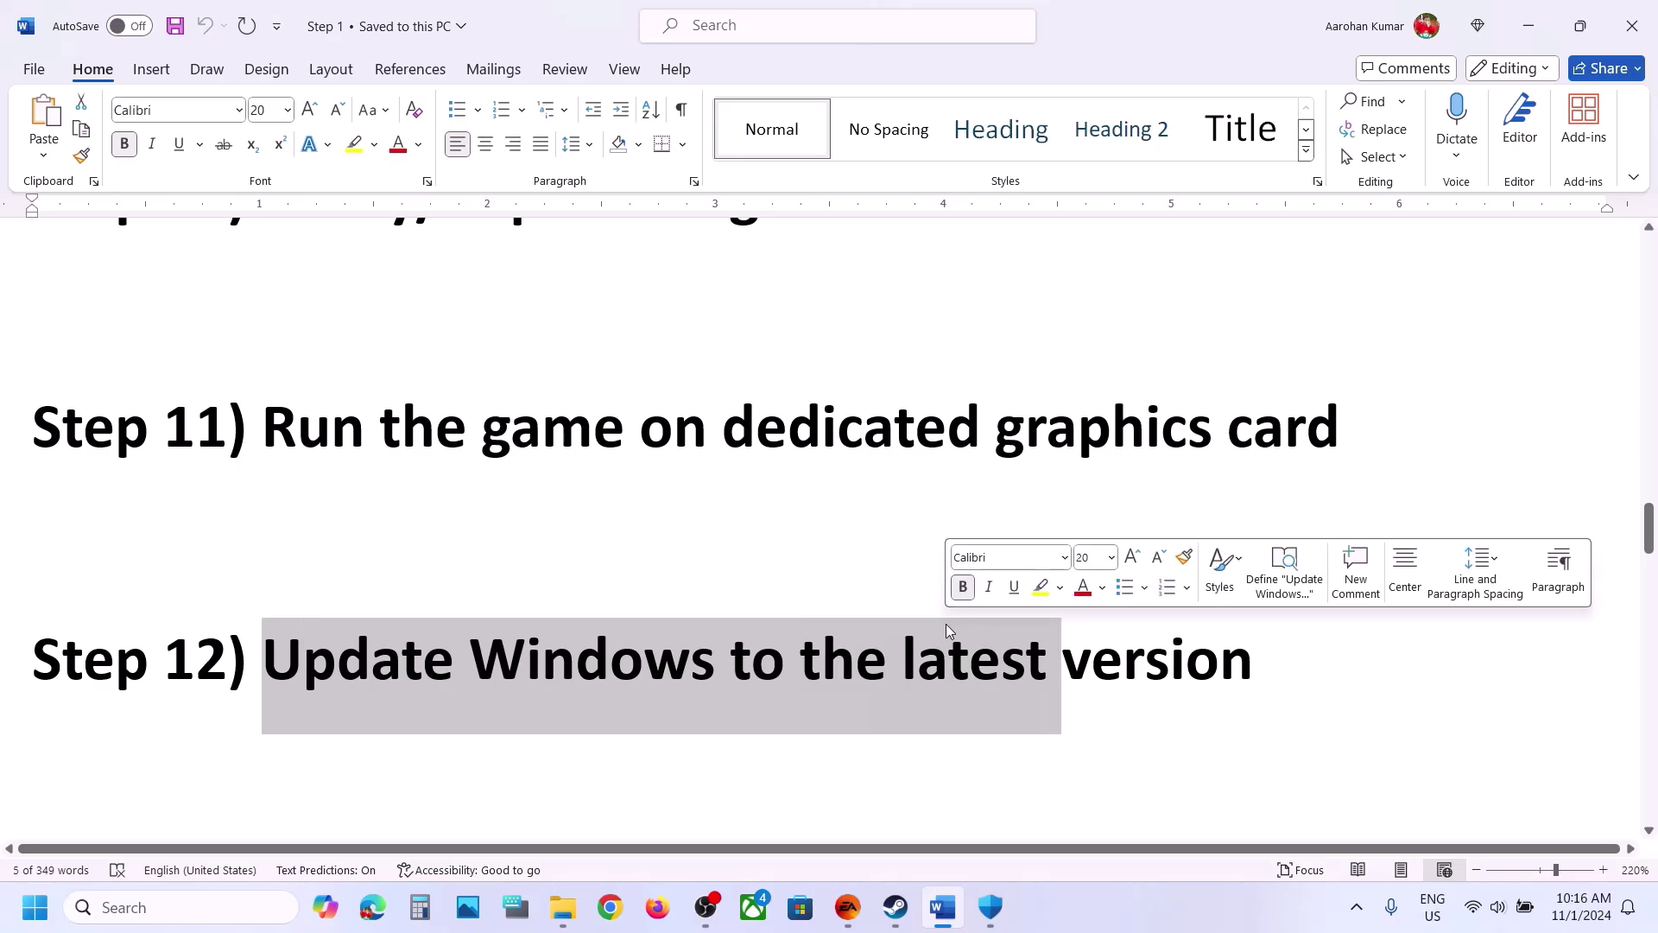
click(948, 628)
key(super+i)
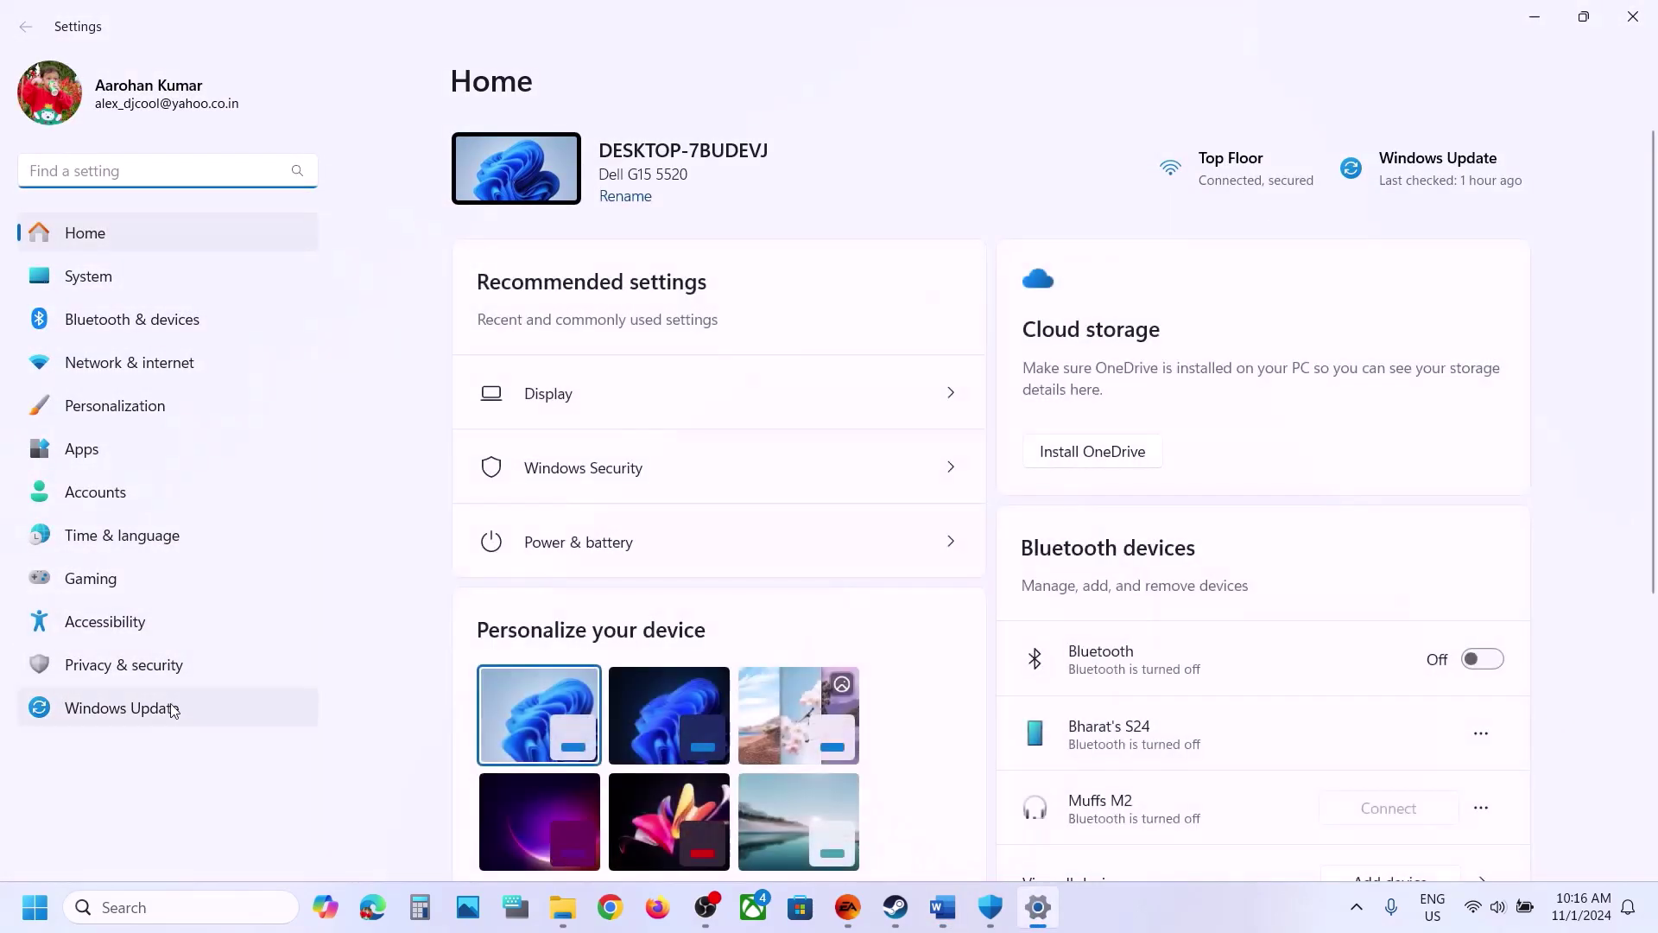
click(163, 718)
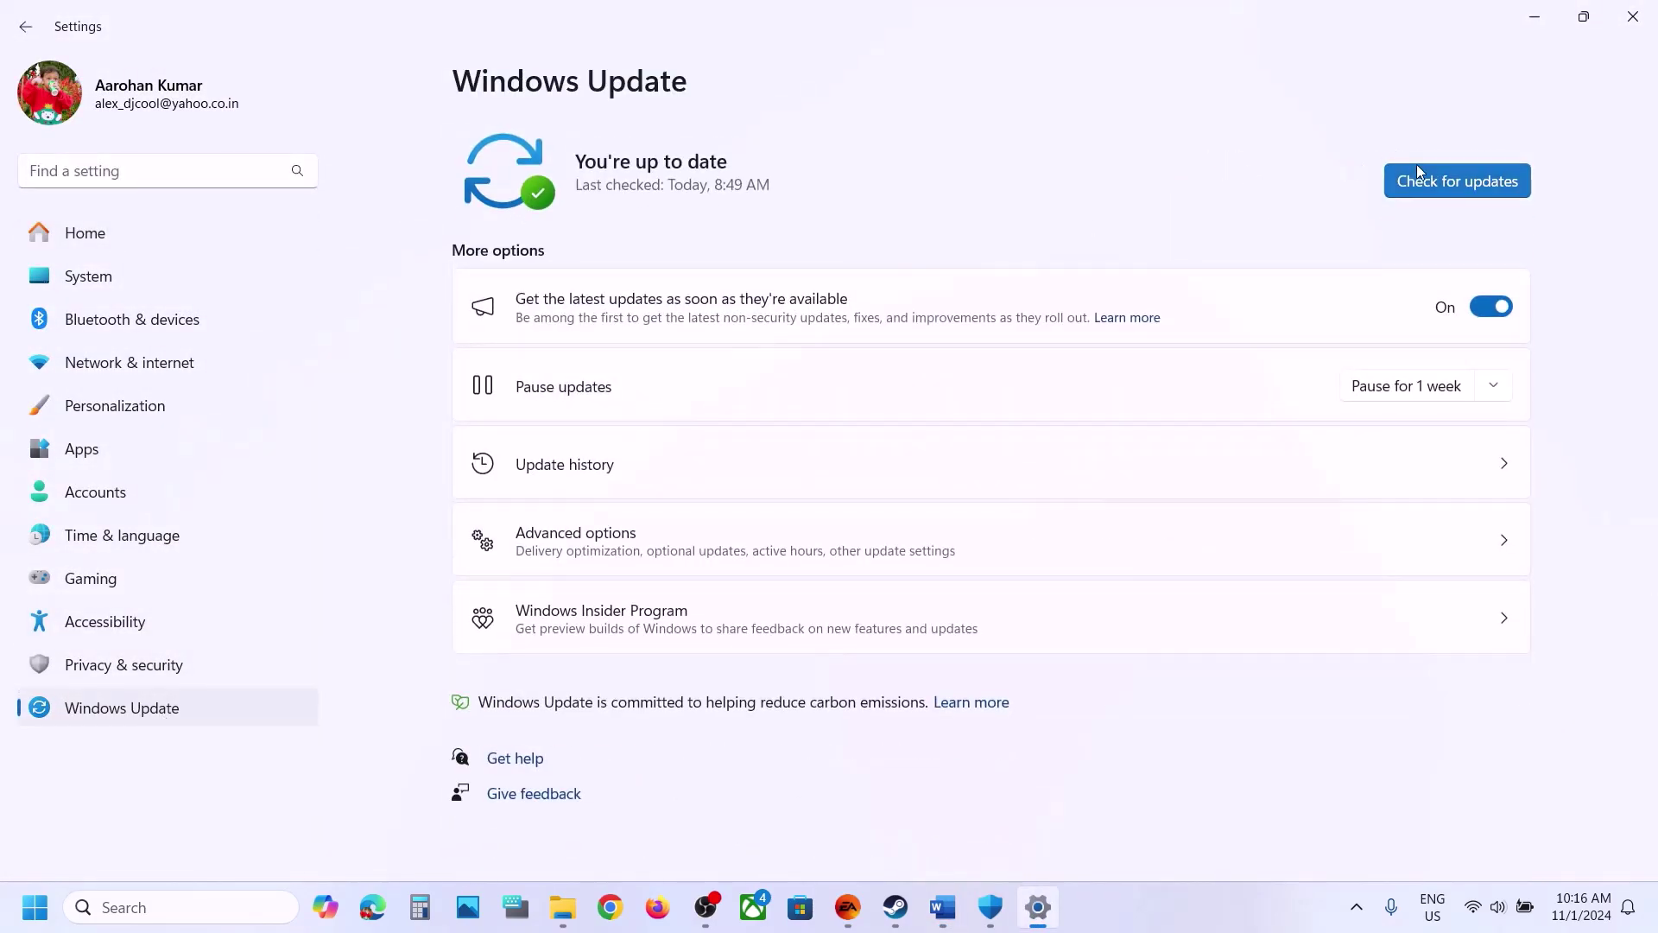
click(1416, 170)
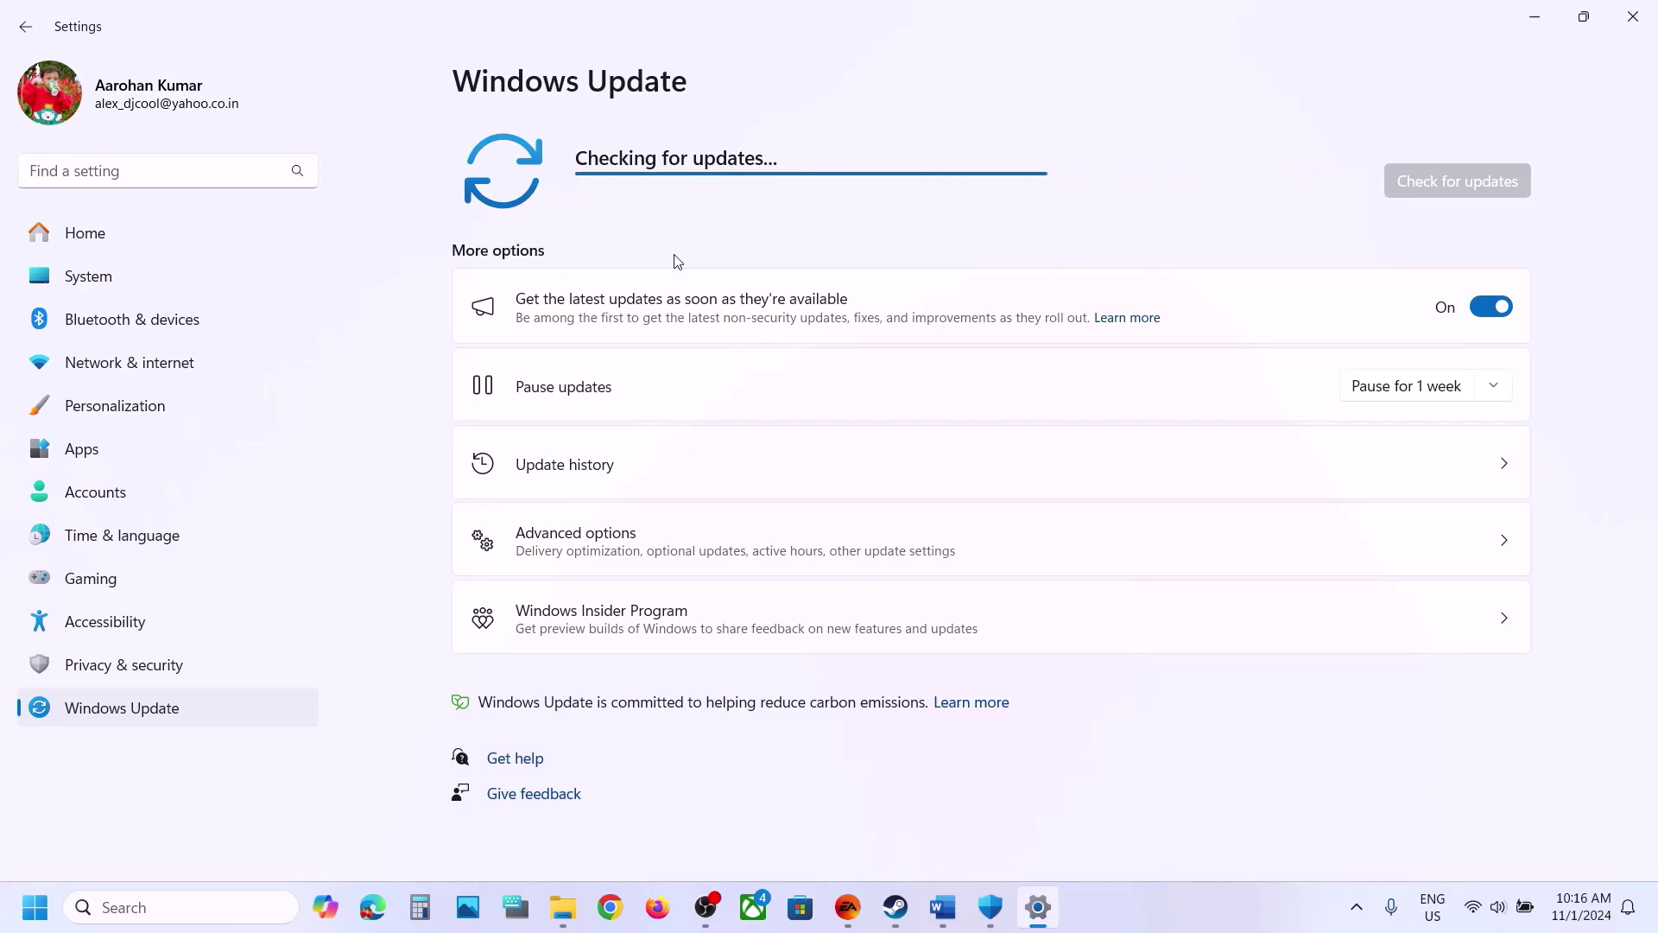
key(super)
click(627, 835)
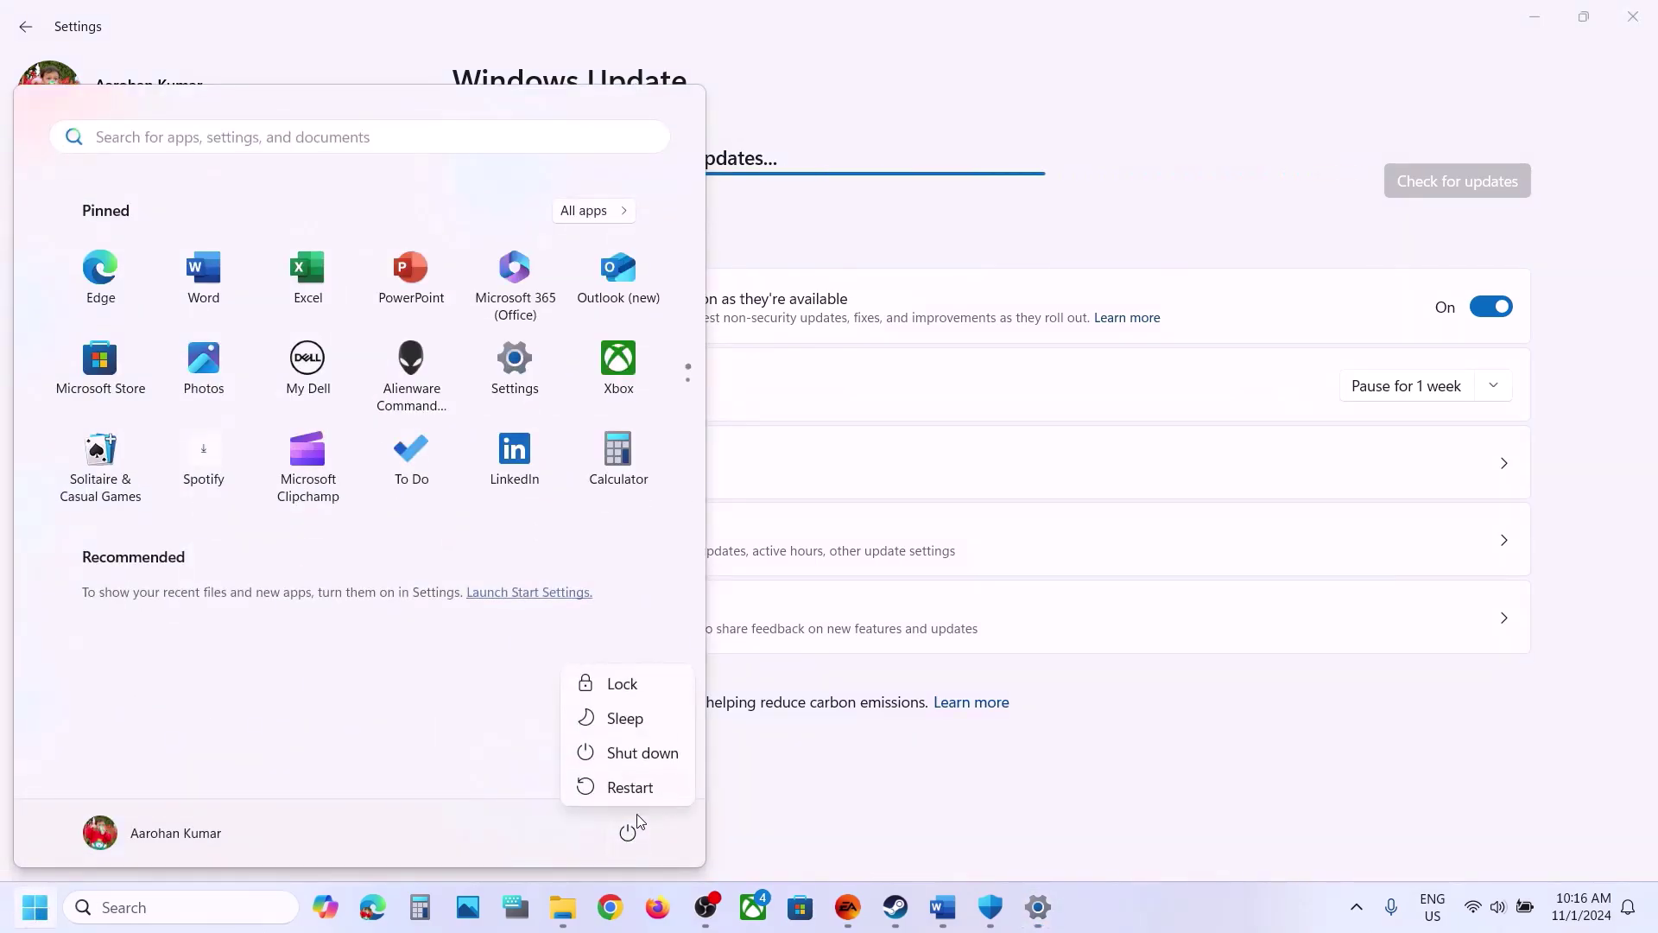
- Copy the Visual C++ download link under Step 14 in the Word notes and open it in Chrome
click(943, 907)
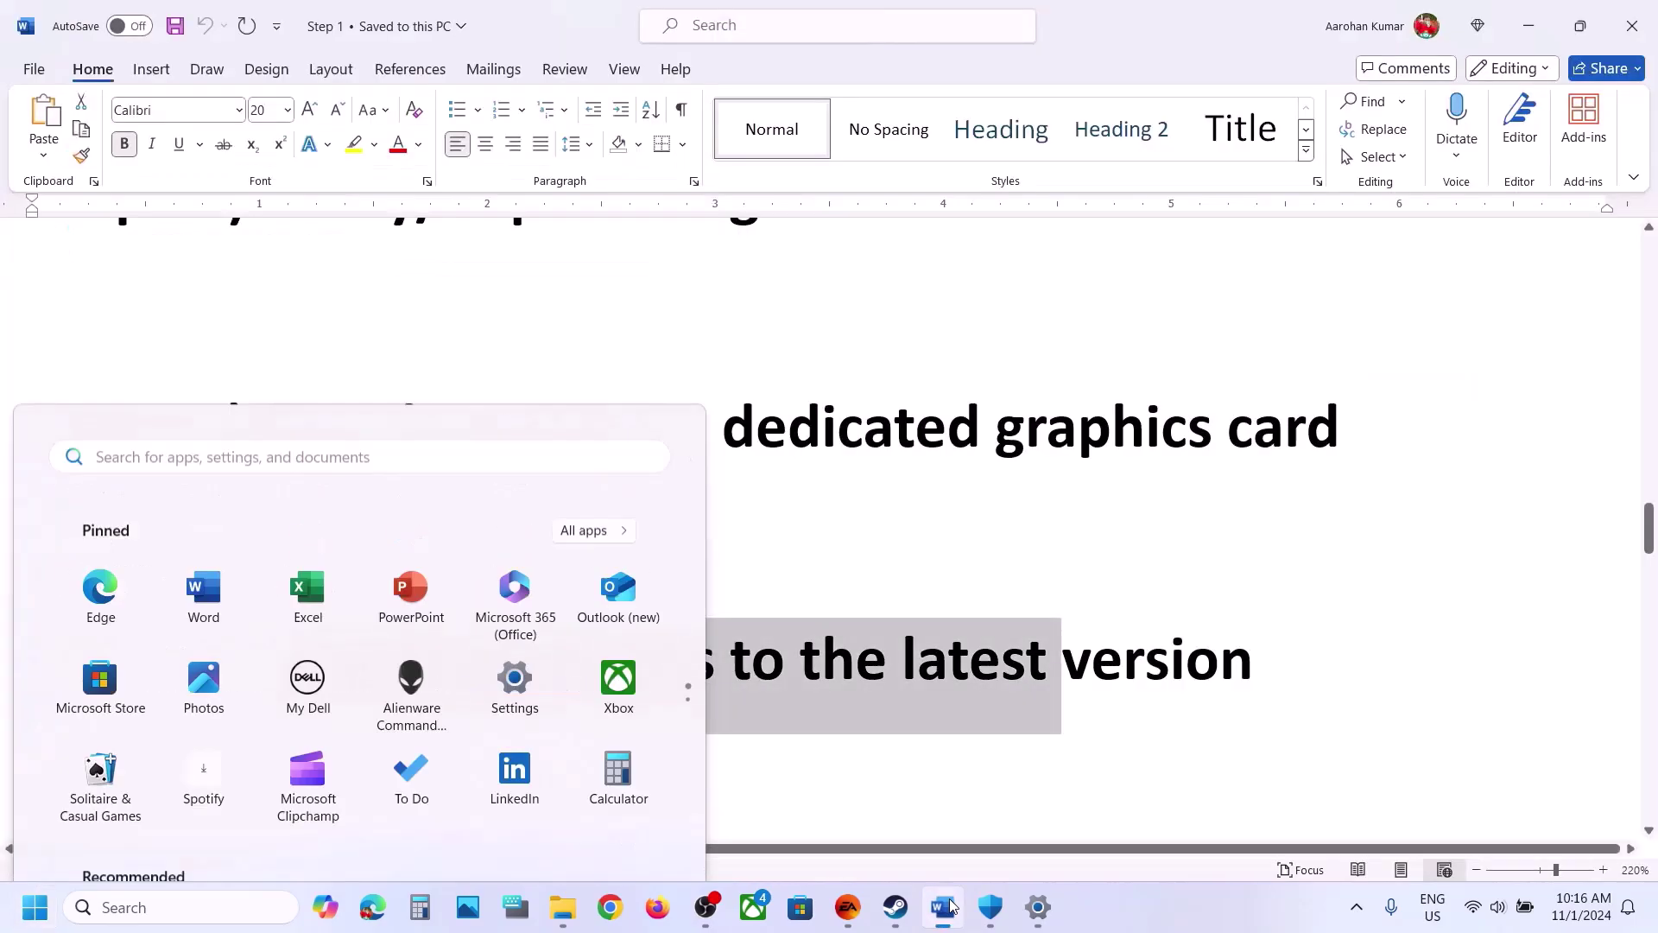
scroll(750, 691, down, 4)
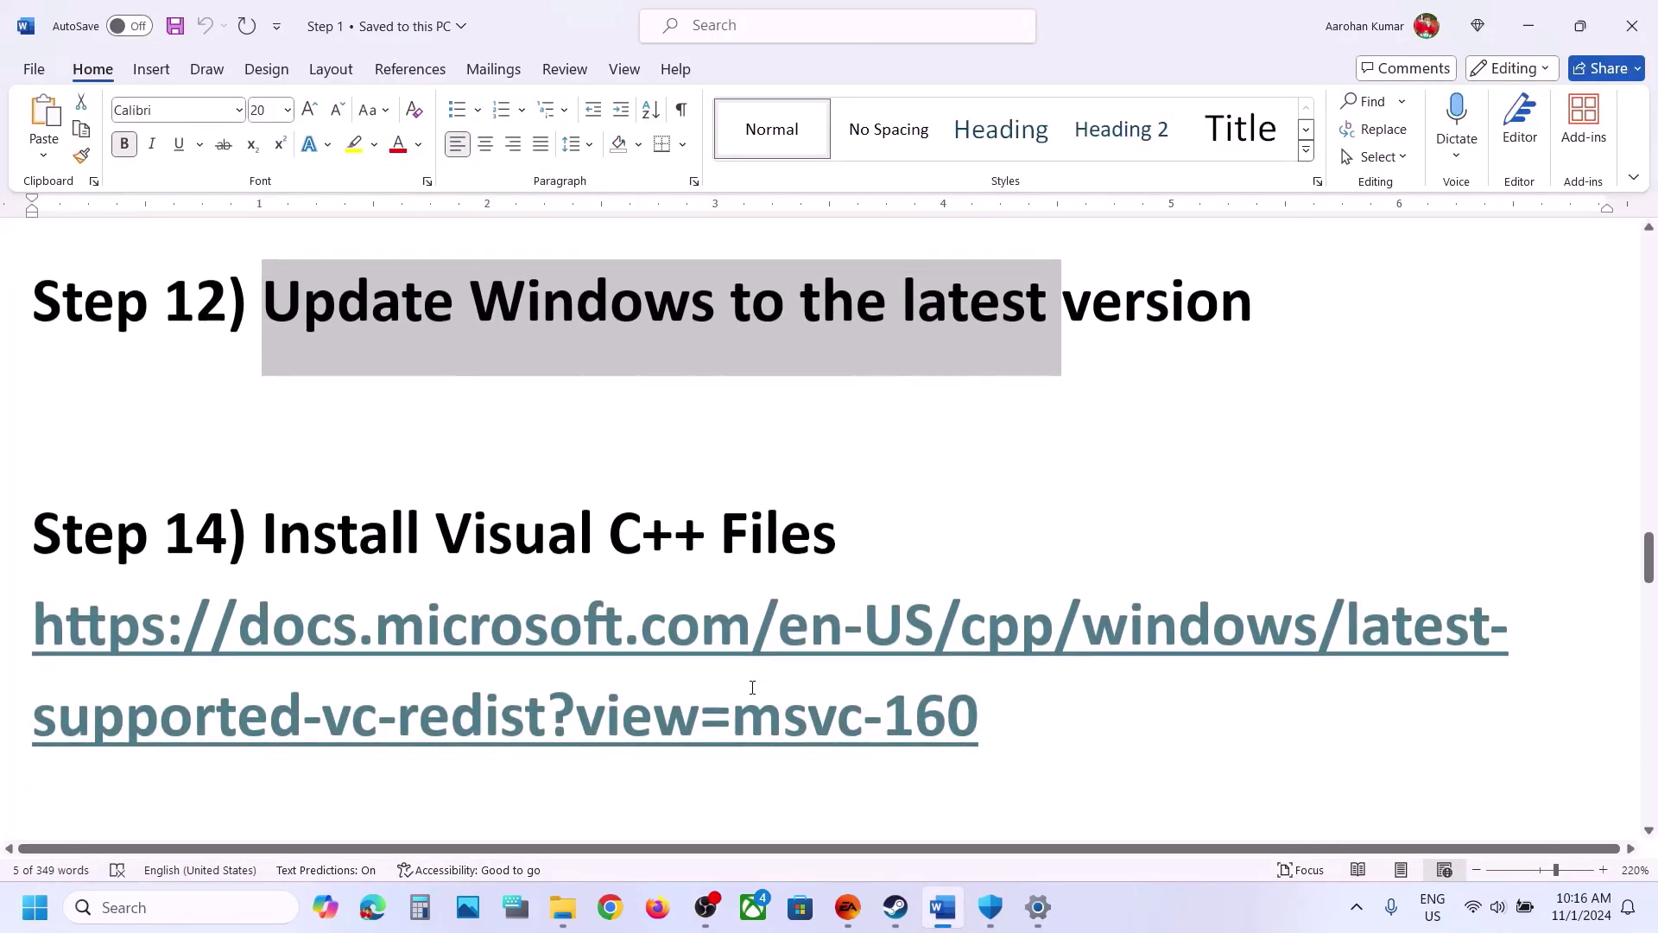
drag(1076, 724, 40, 637)
key(ctrl+c)
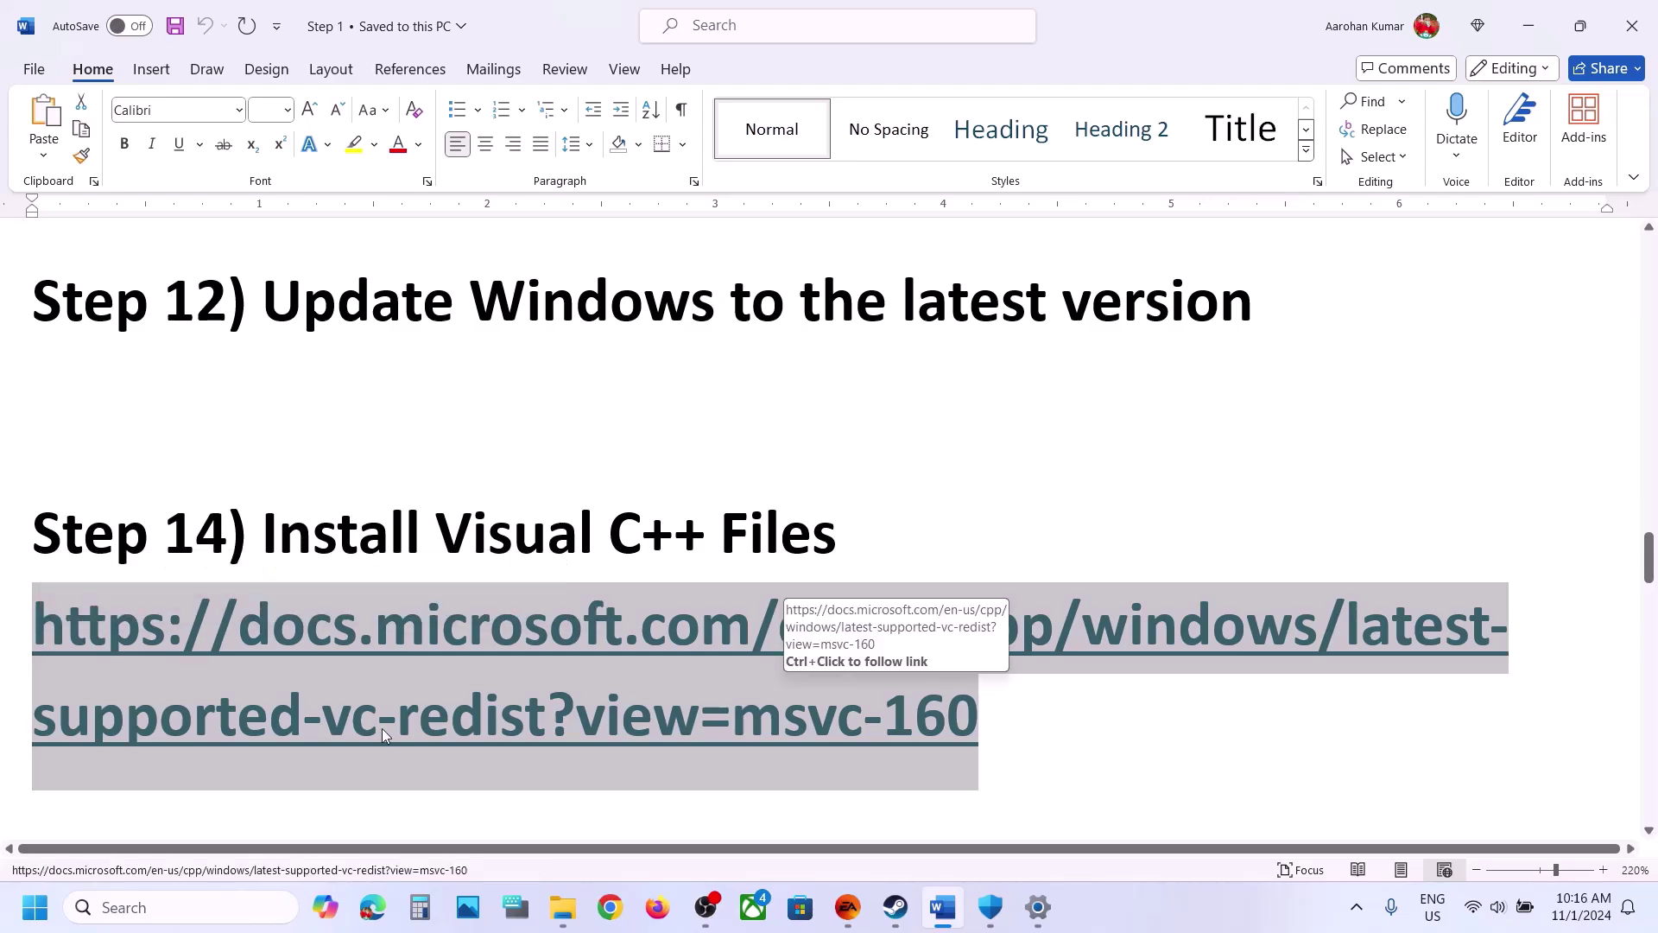
click(611, 909)
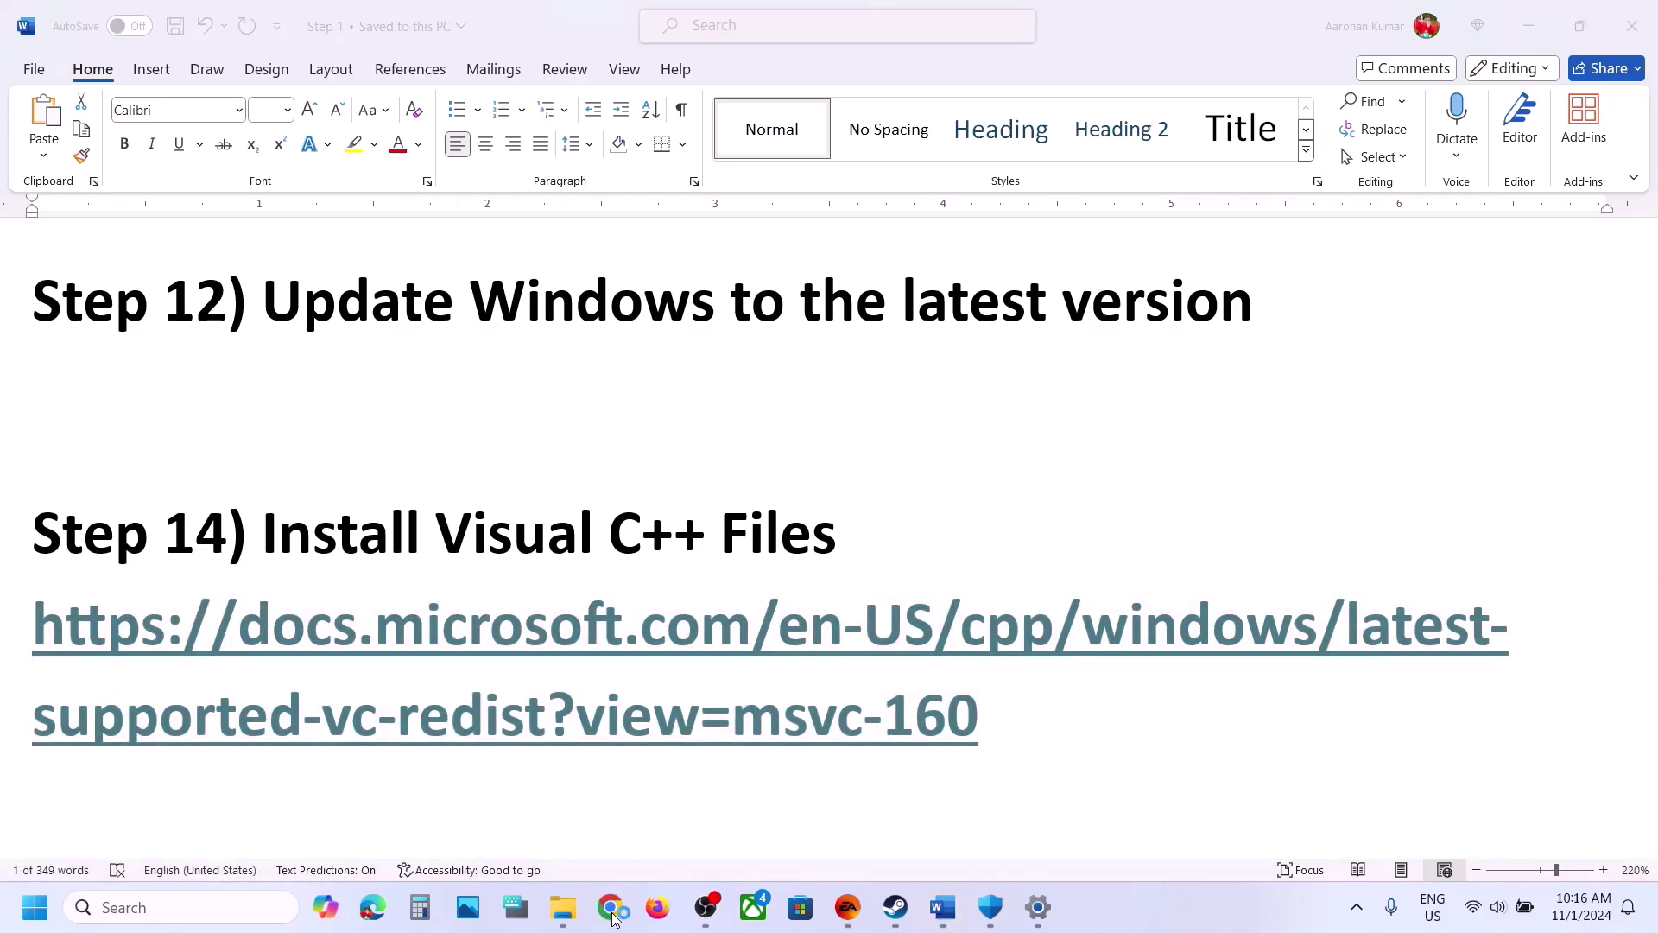
key(ctrl+v)
key(Return)
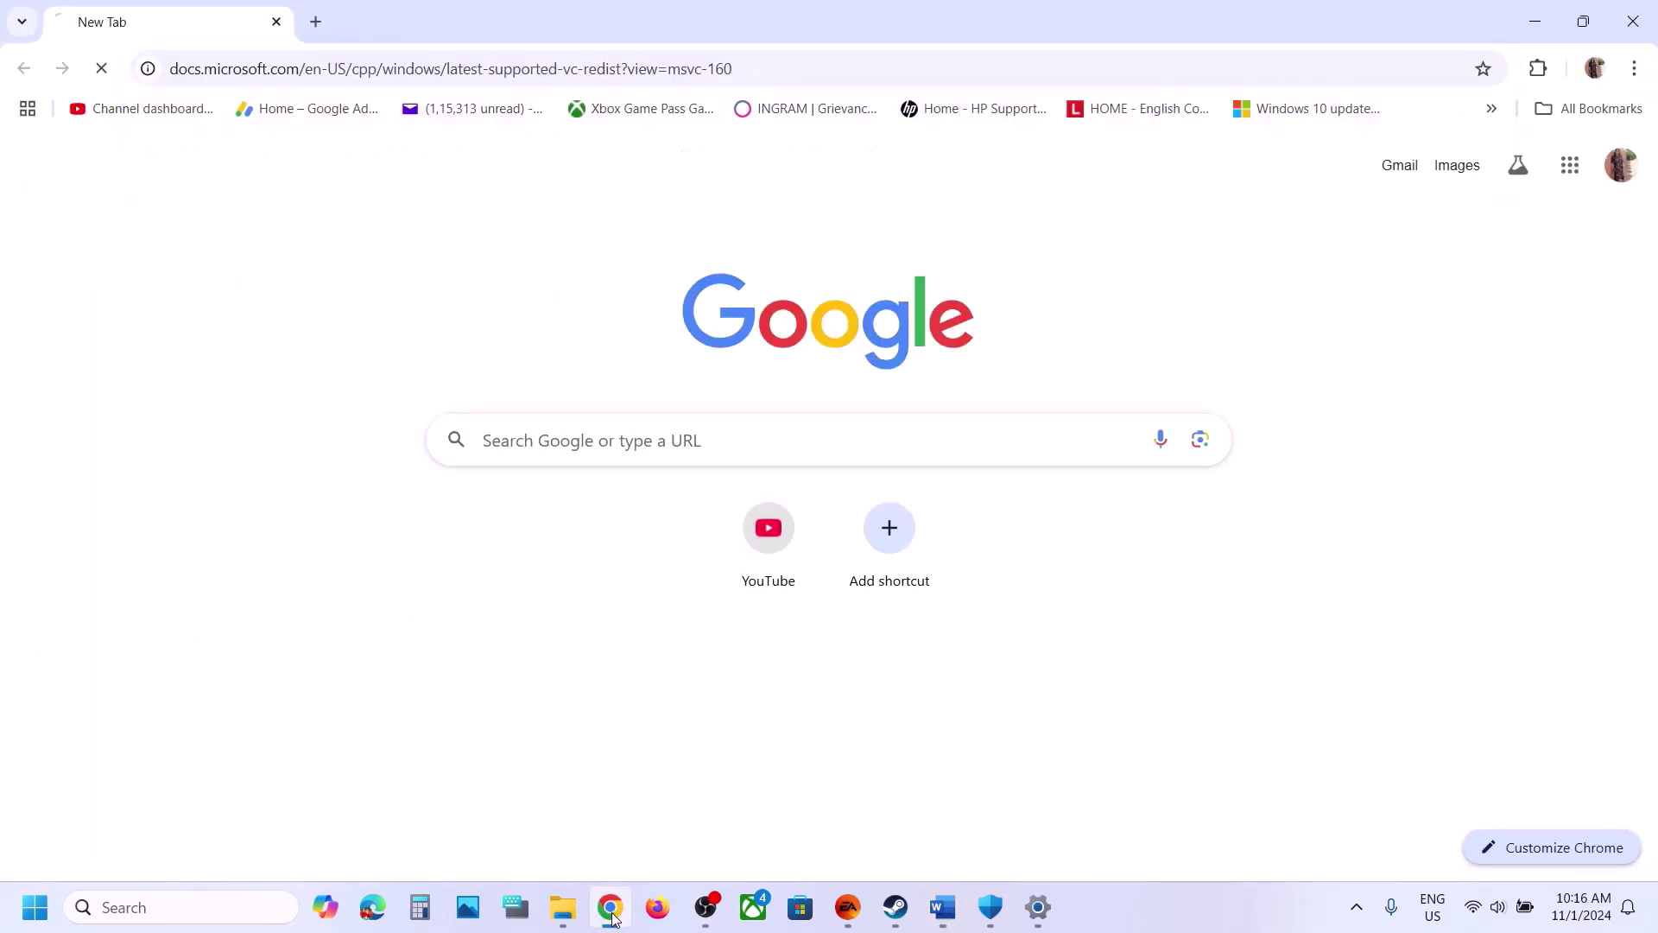
- Download the latest X86 Visual C++ Redistributable from the architecture table, launch its installer and repair the installation
scroll(926, 651, down, 5)
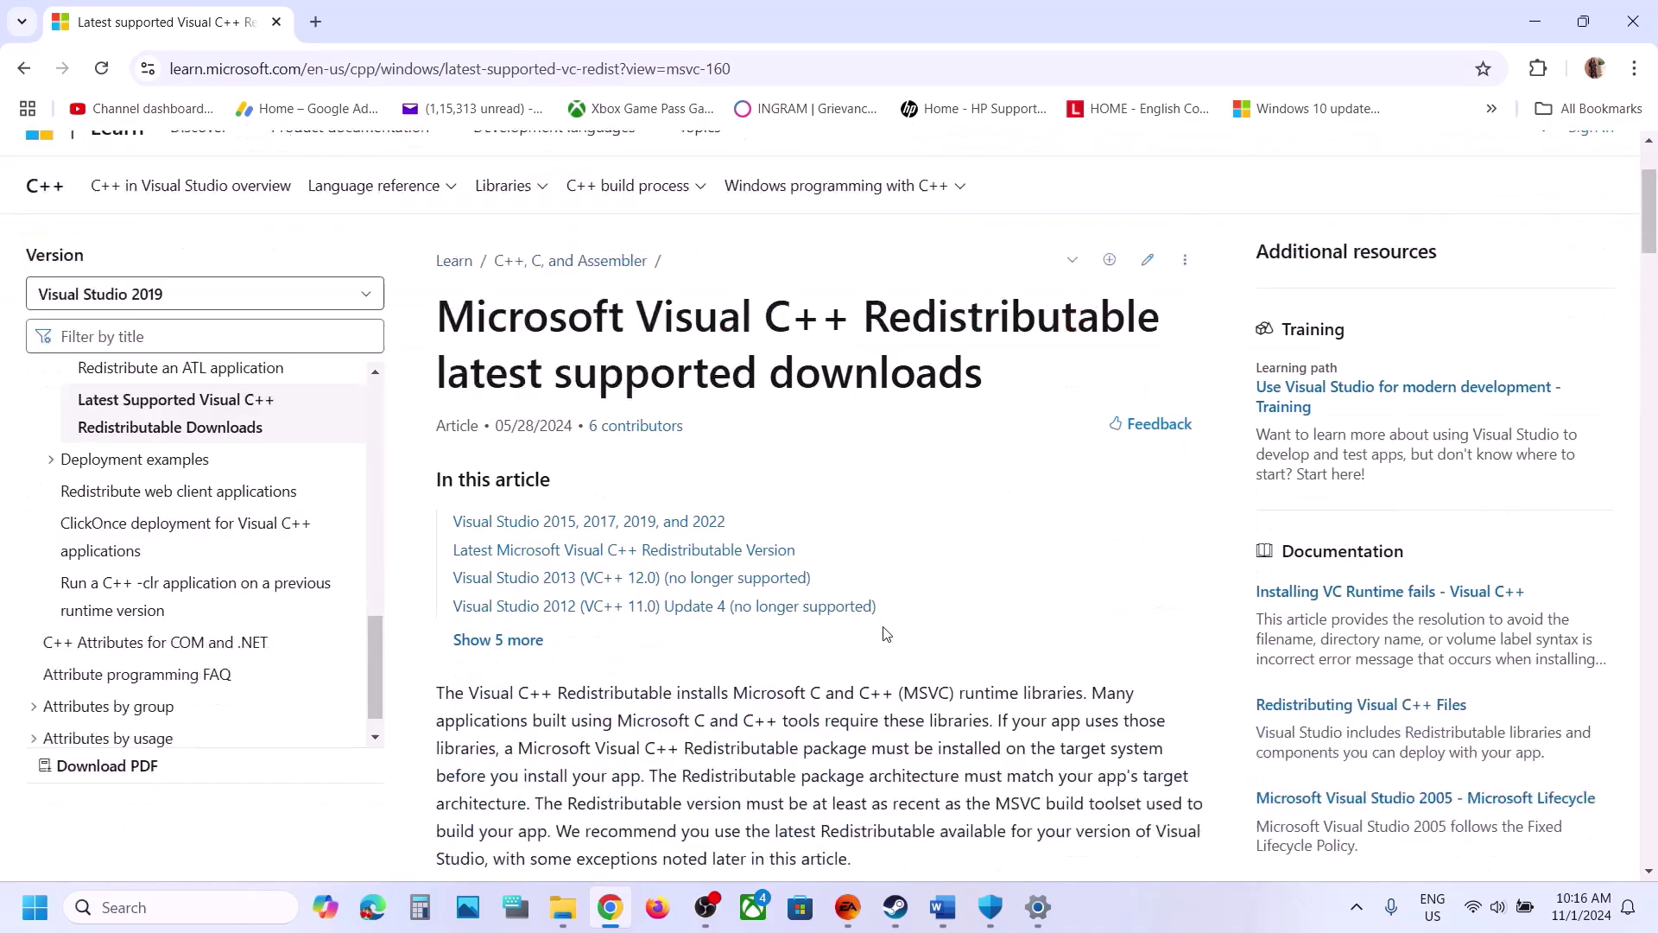
scroll(884, 627, down, 3)
scroll(713, 555, down, 6)
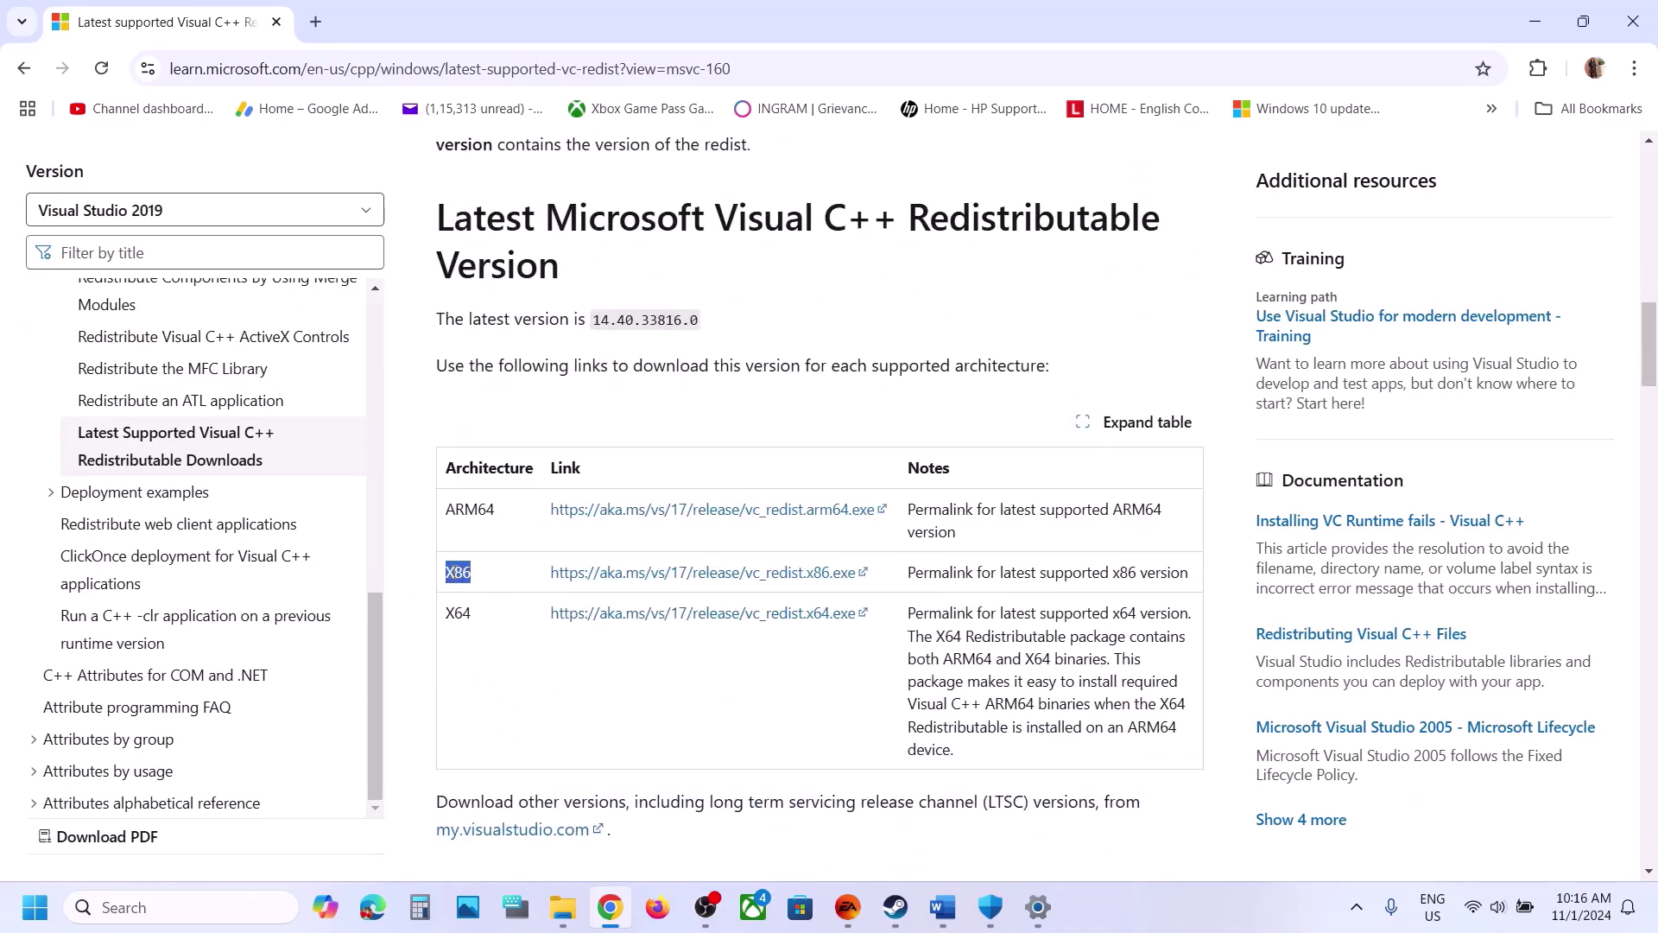
click(677, 574)
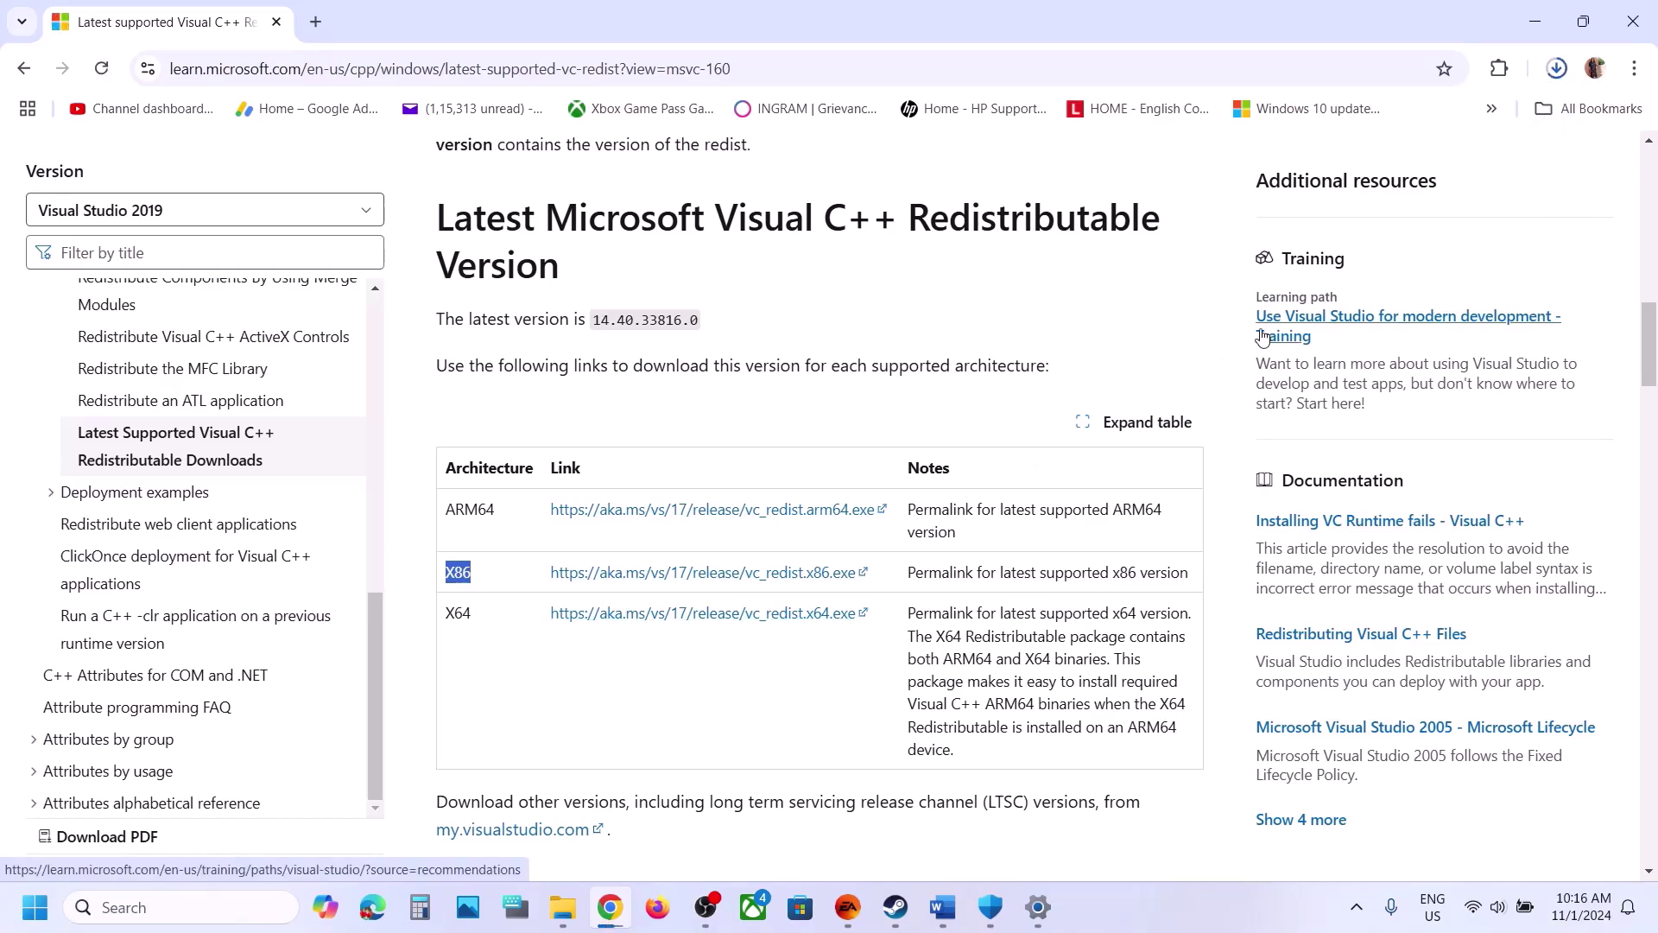
click(1388, 126)
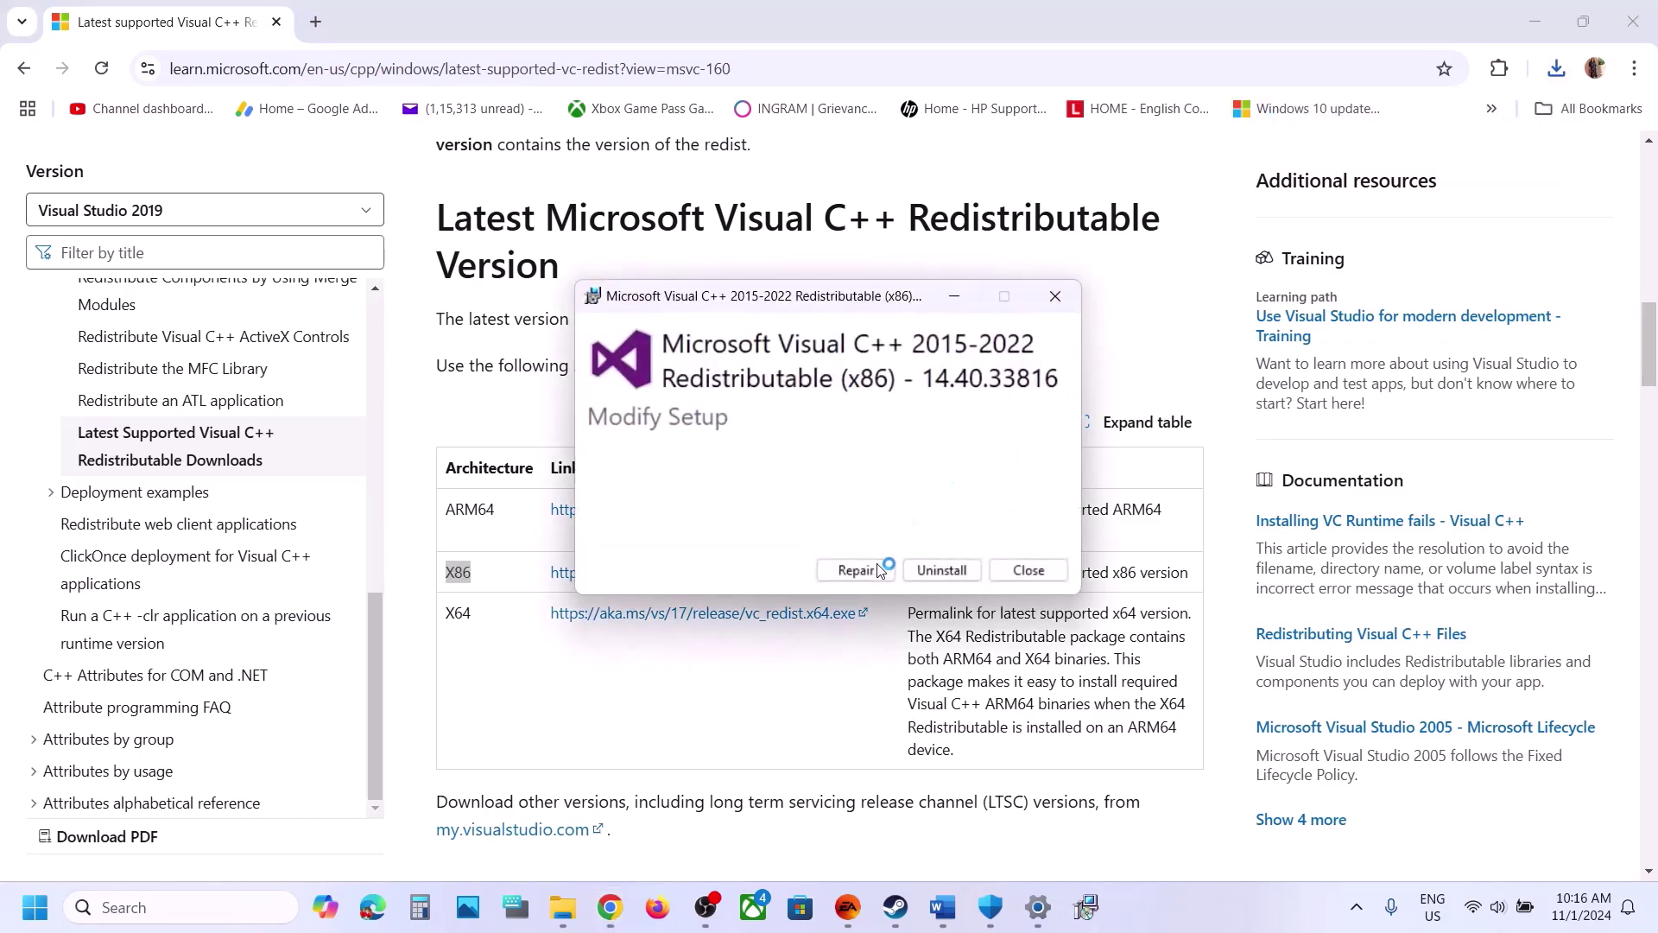
click(868, 573)
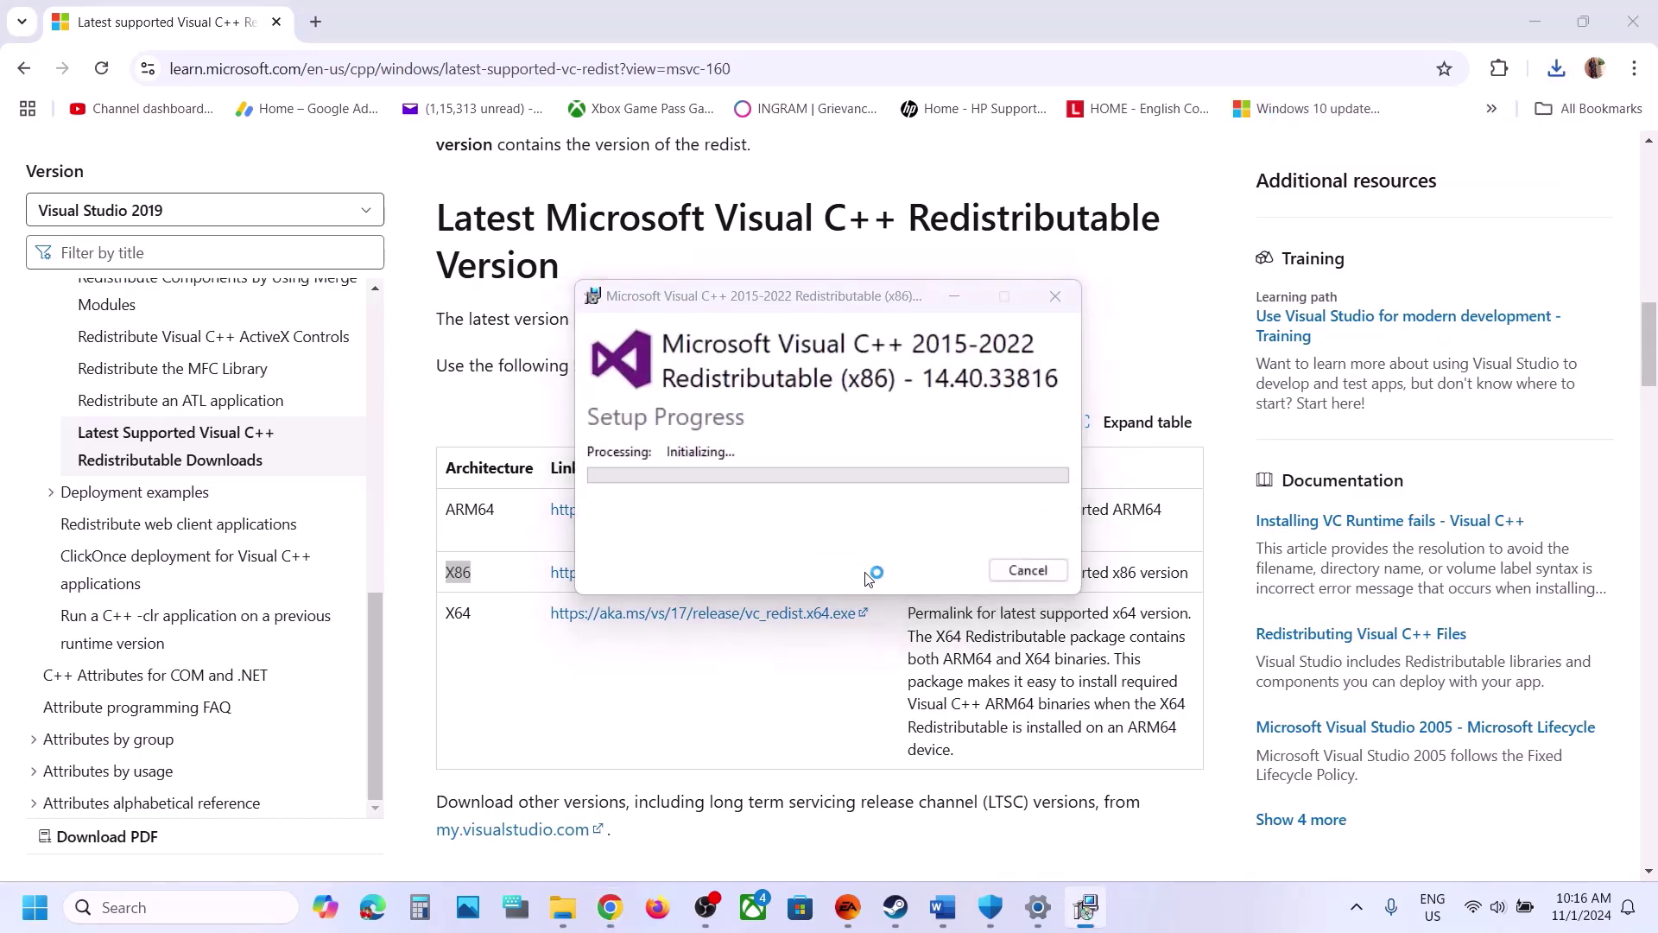
- Download the X64 Visual C++ Redistributable, launch its installer and repair the installation
click(617, 620)
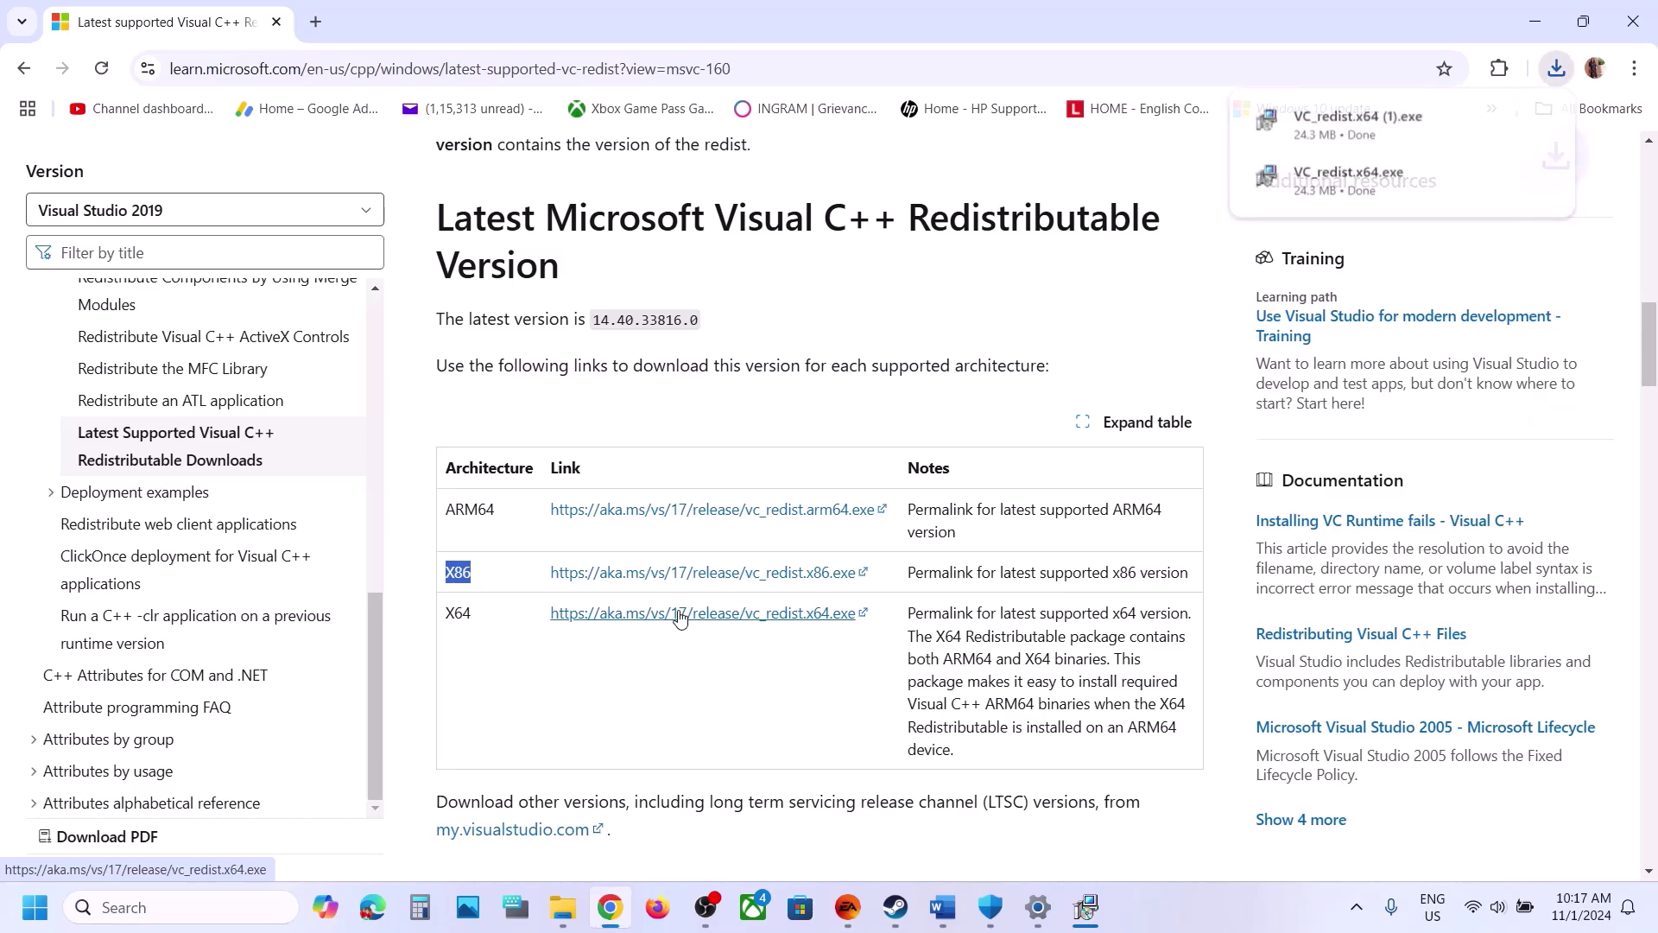
click(1364, 136)
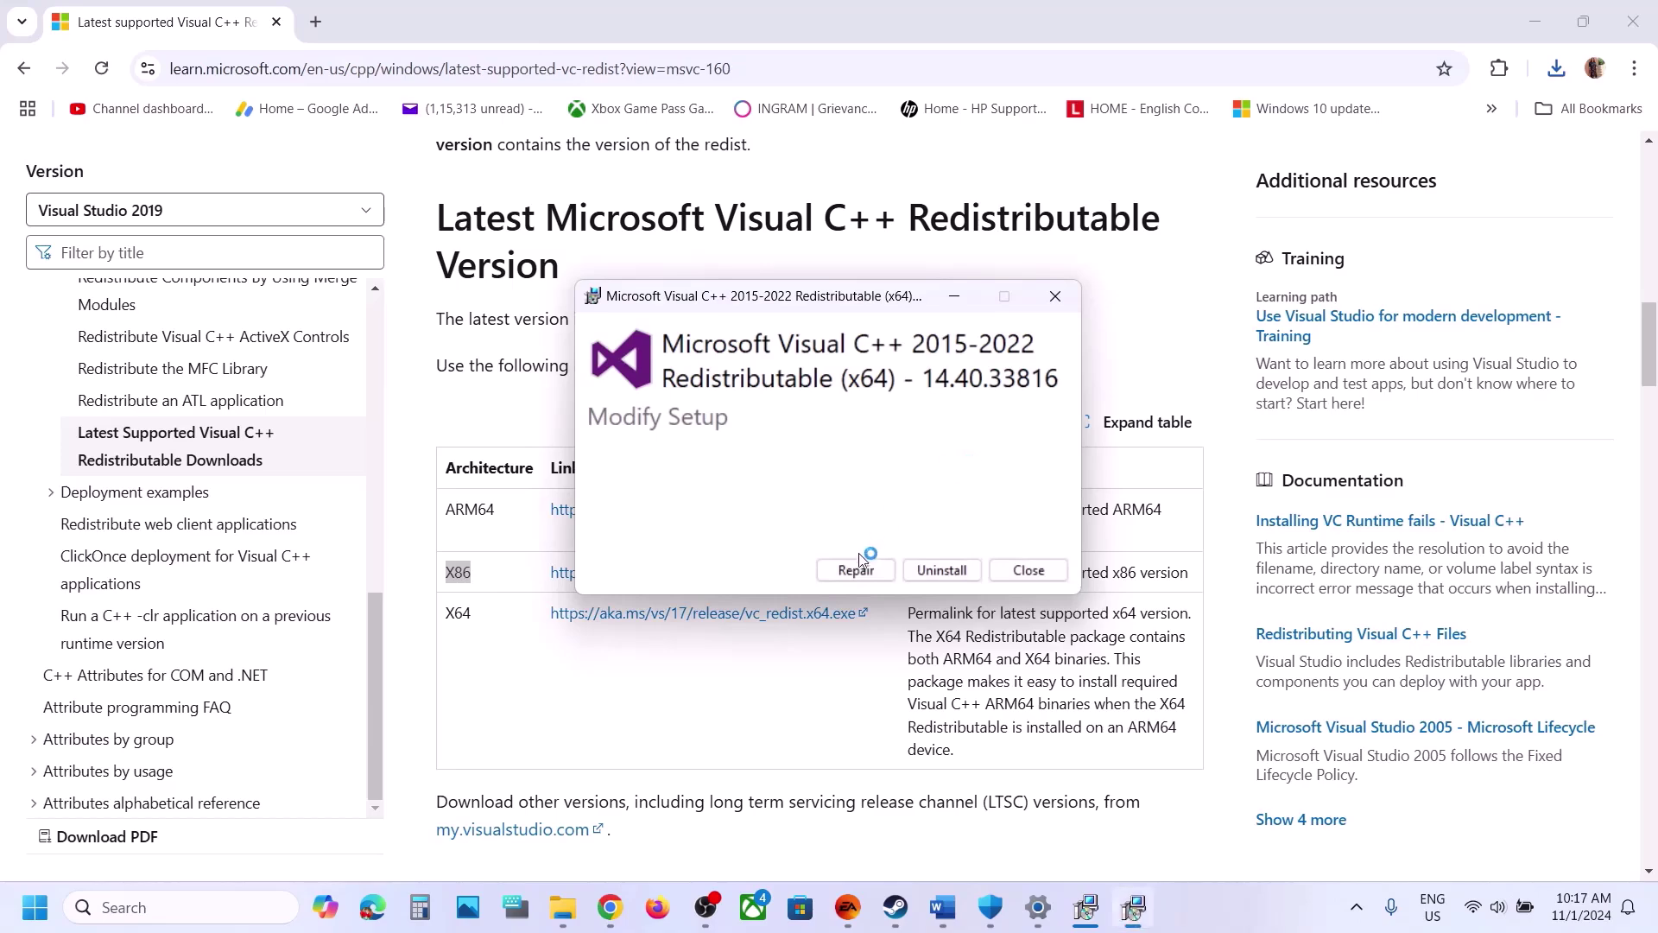
click(856, 567)
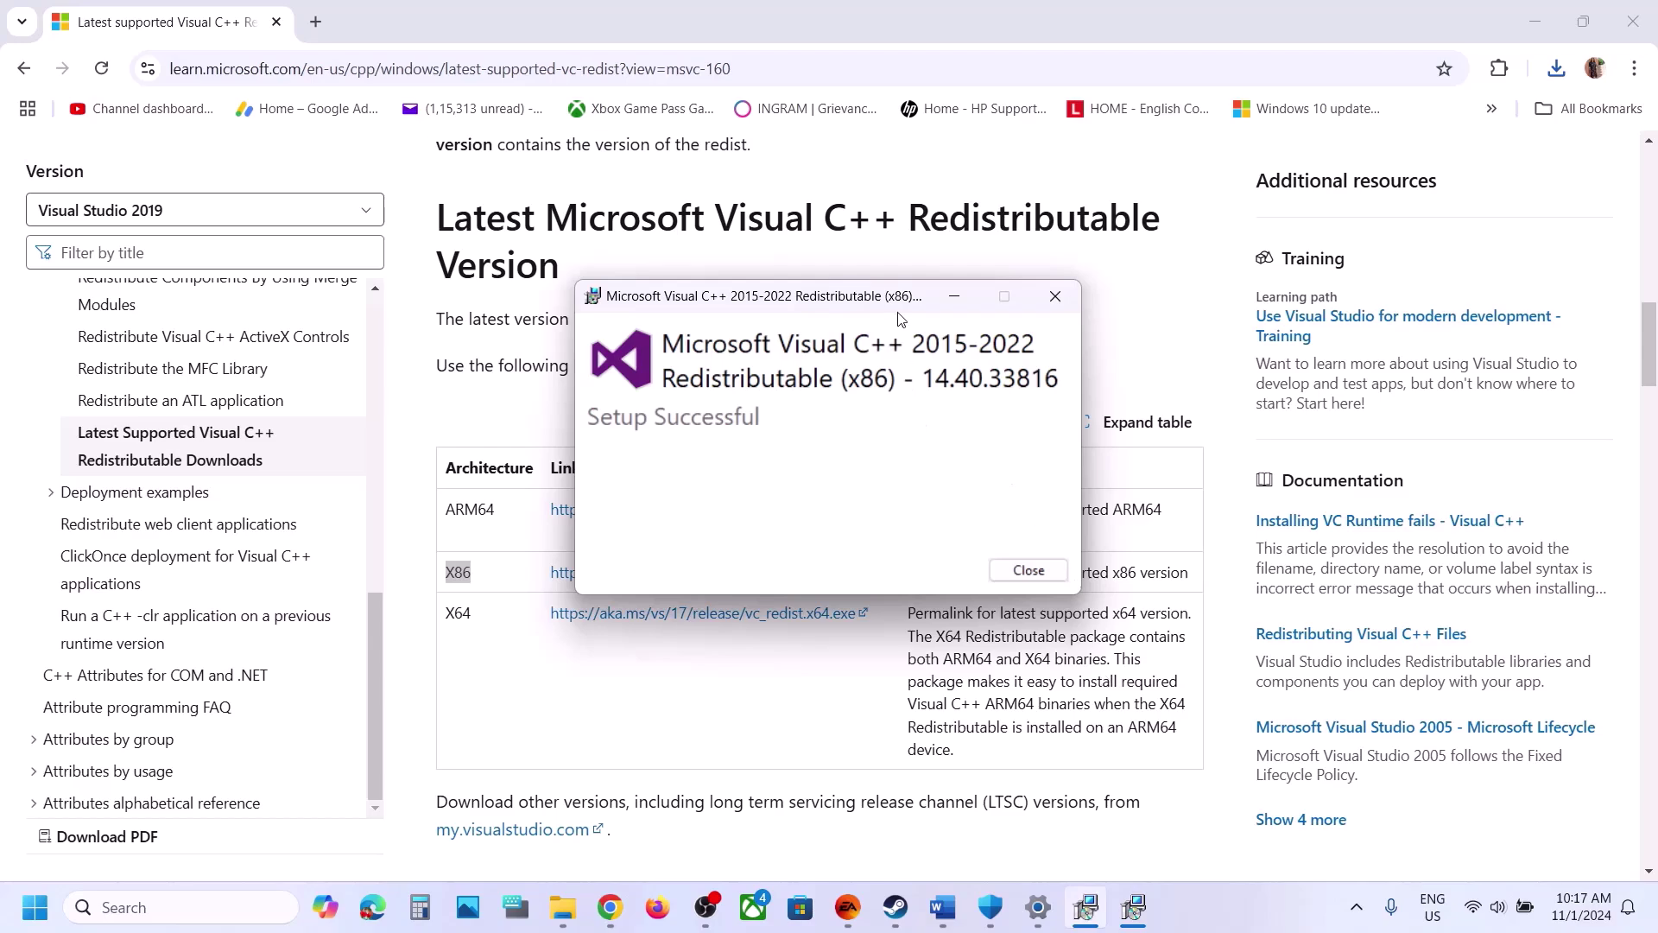
- Place the x86 and x64 setup windows side by side, then show the power options for restarting Windows
drag(893, 303, 649, 350)
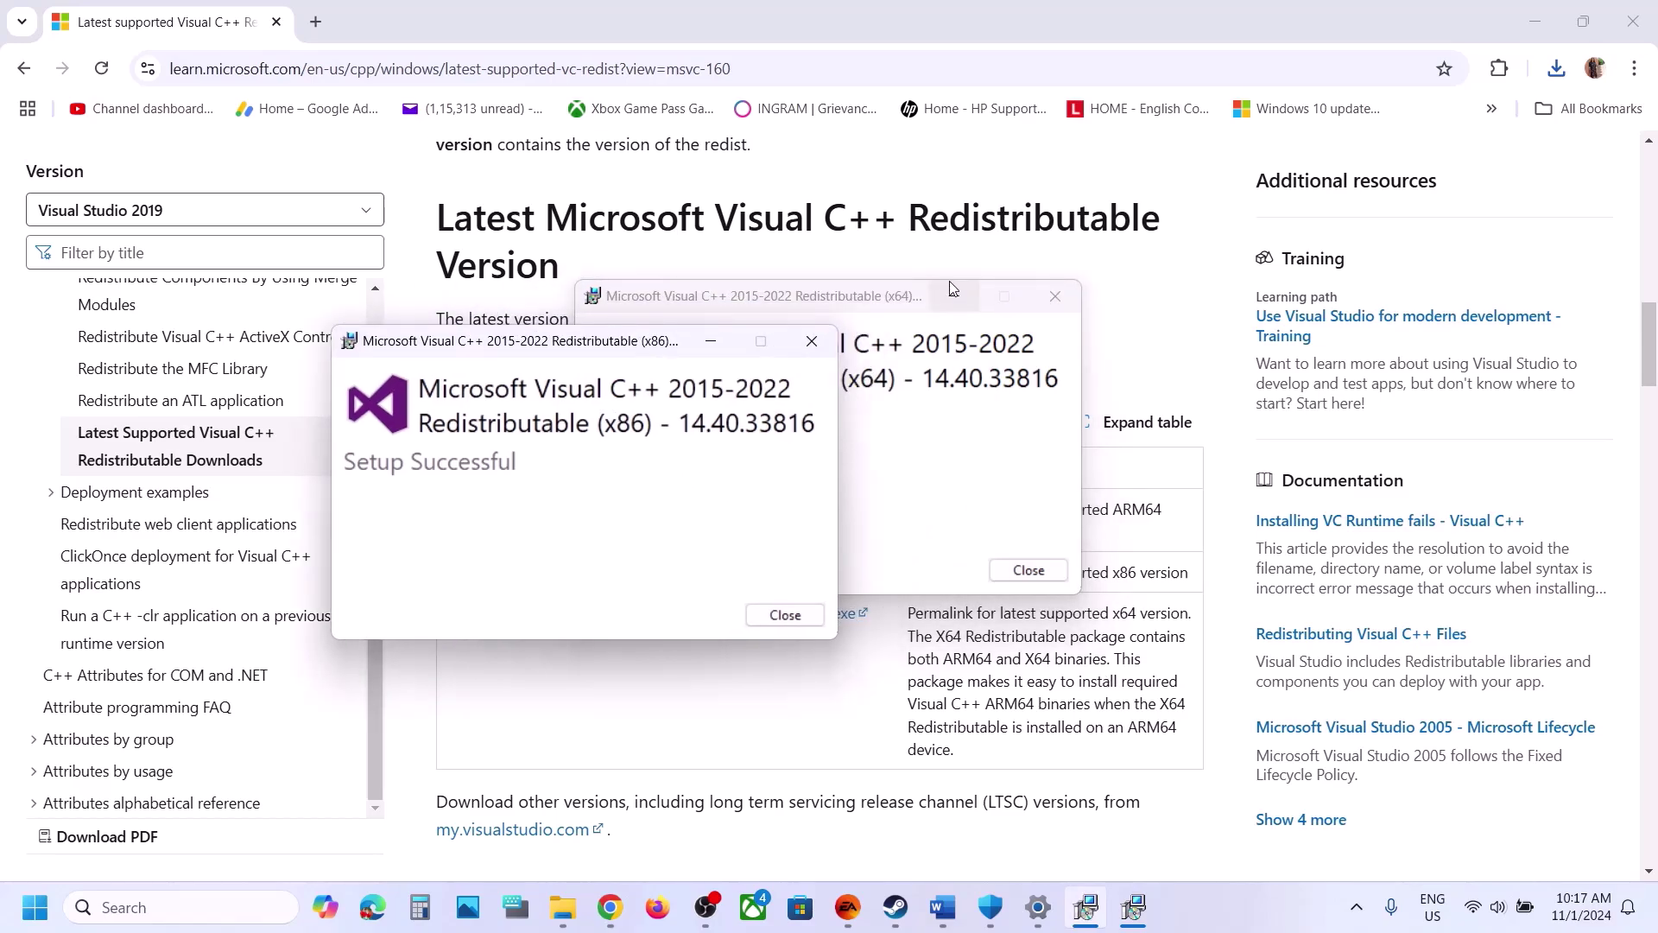
drag(861, 298, 1036, 355)
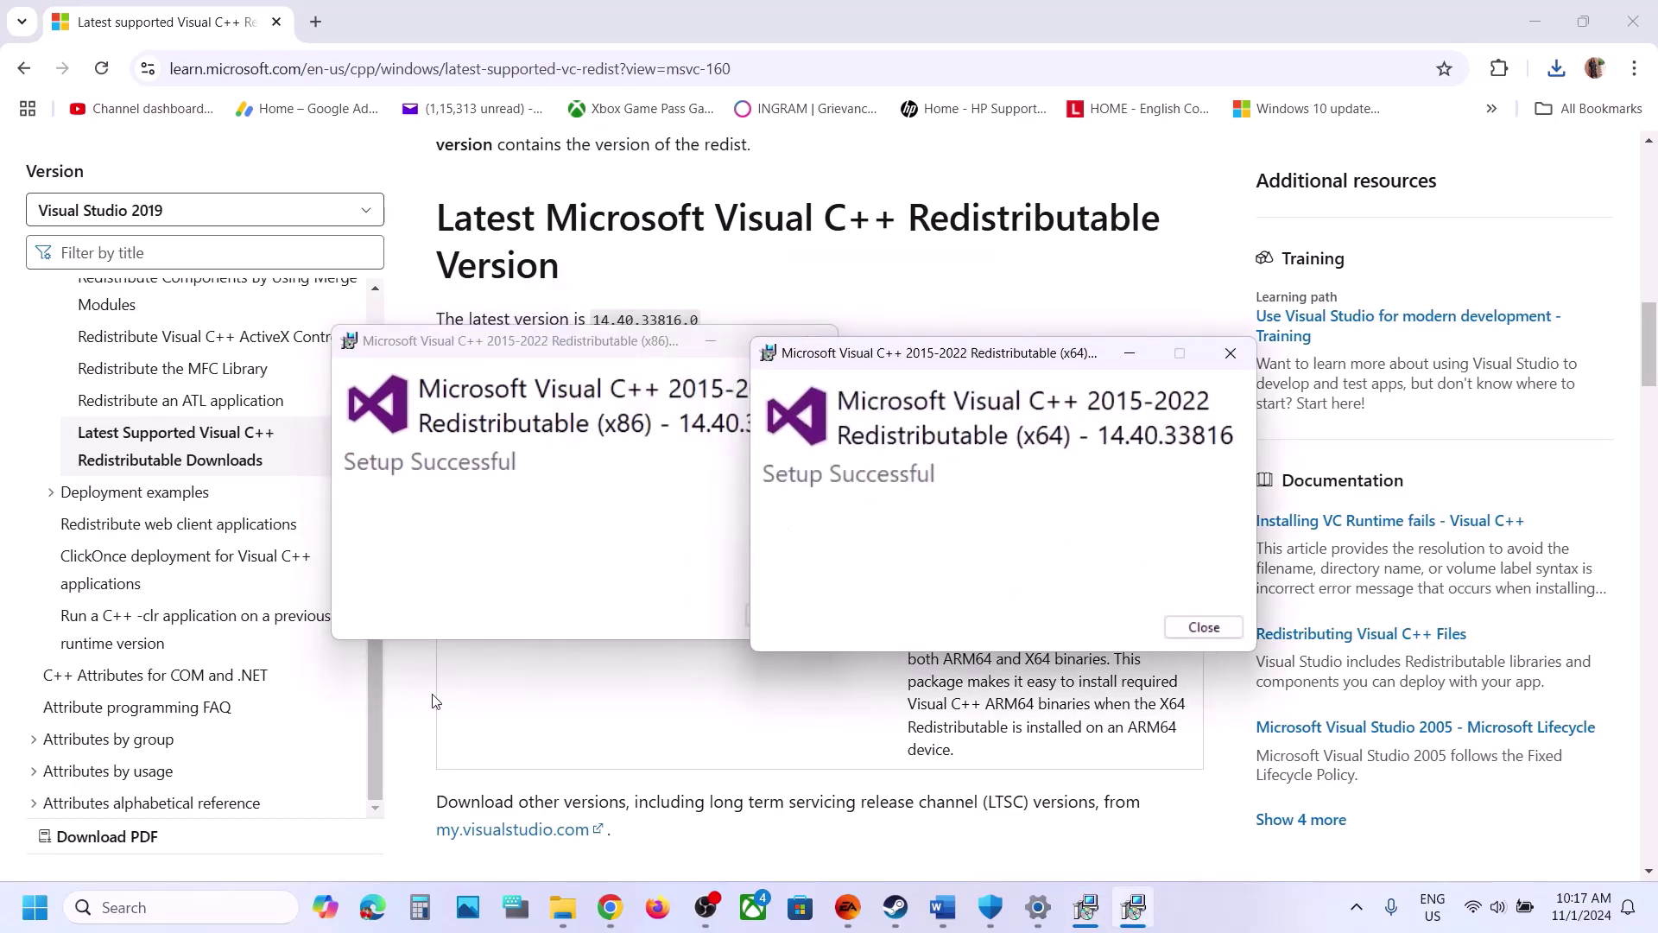
click(15, 918)
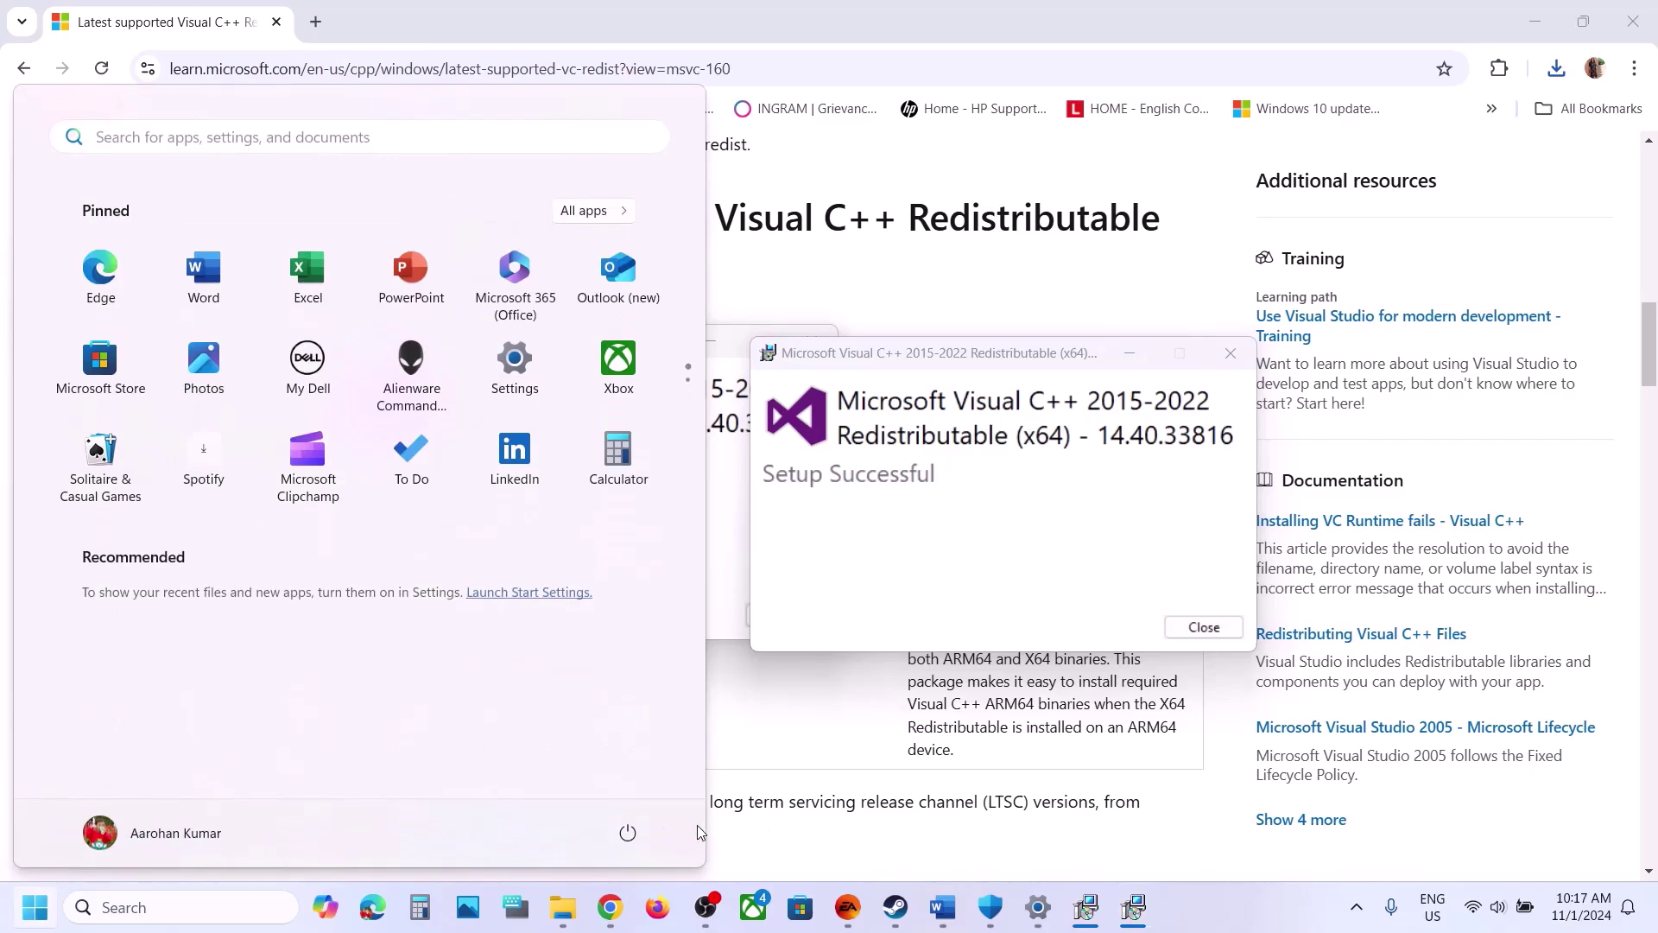
click(631, 836)
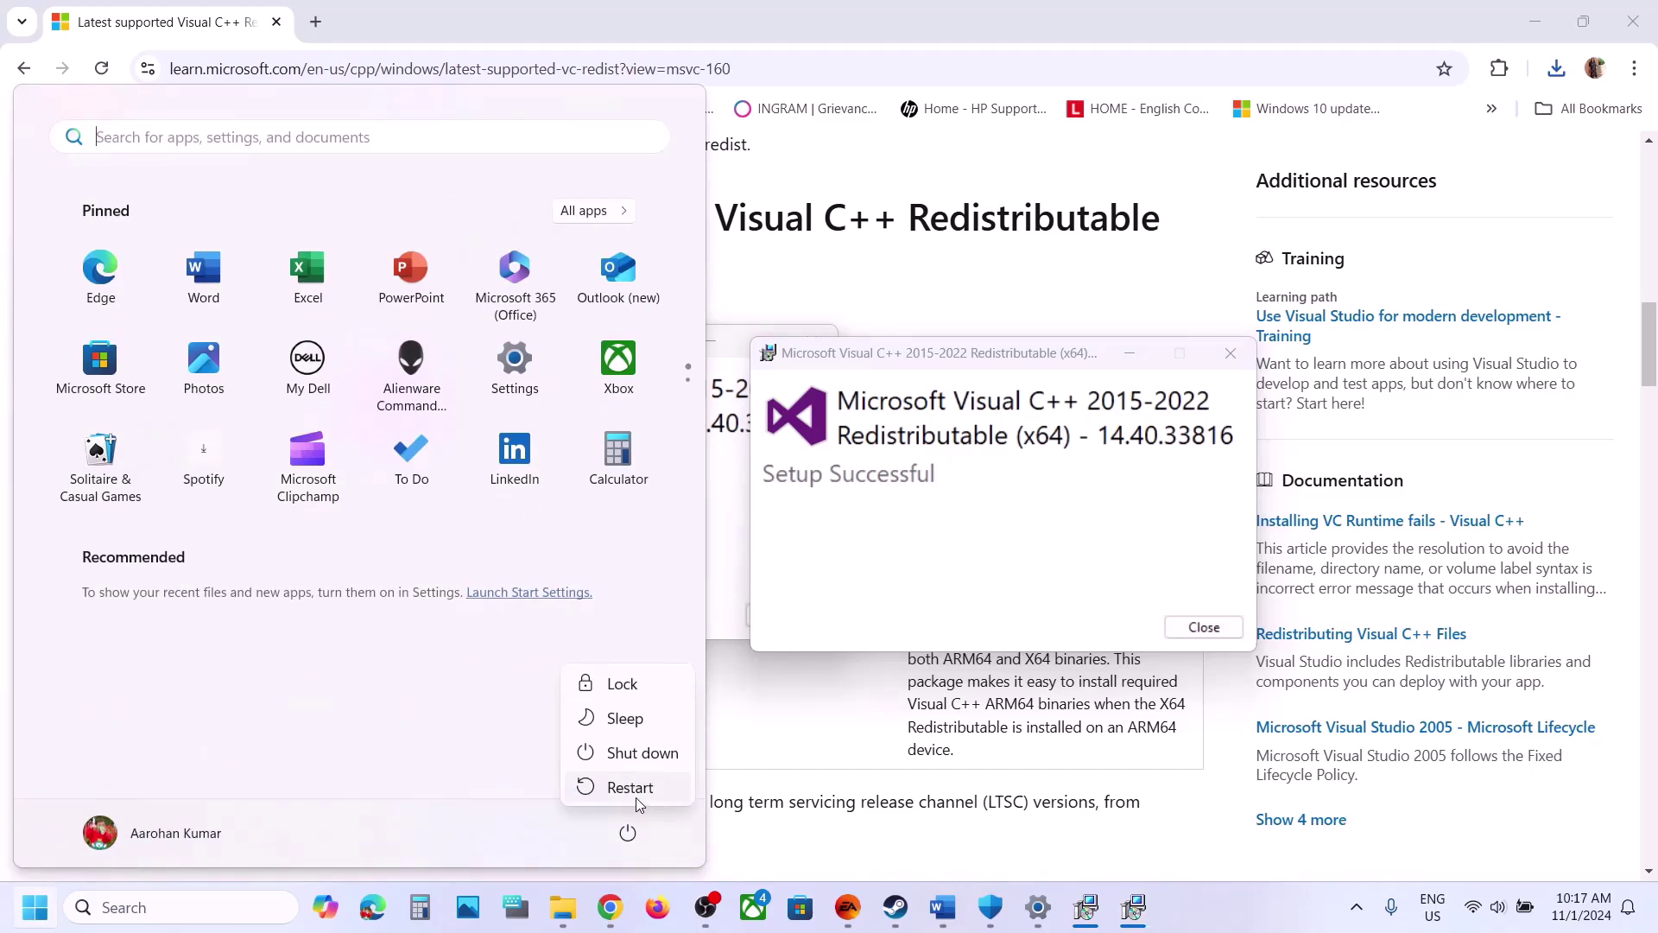
- Bring up the game's page in the EA app, and review Step 15 in the Word notes on disconnecting external devices and multiple monitors
click(849, 909)
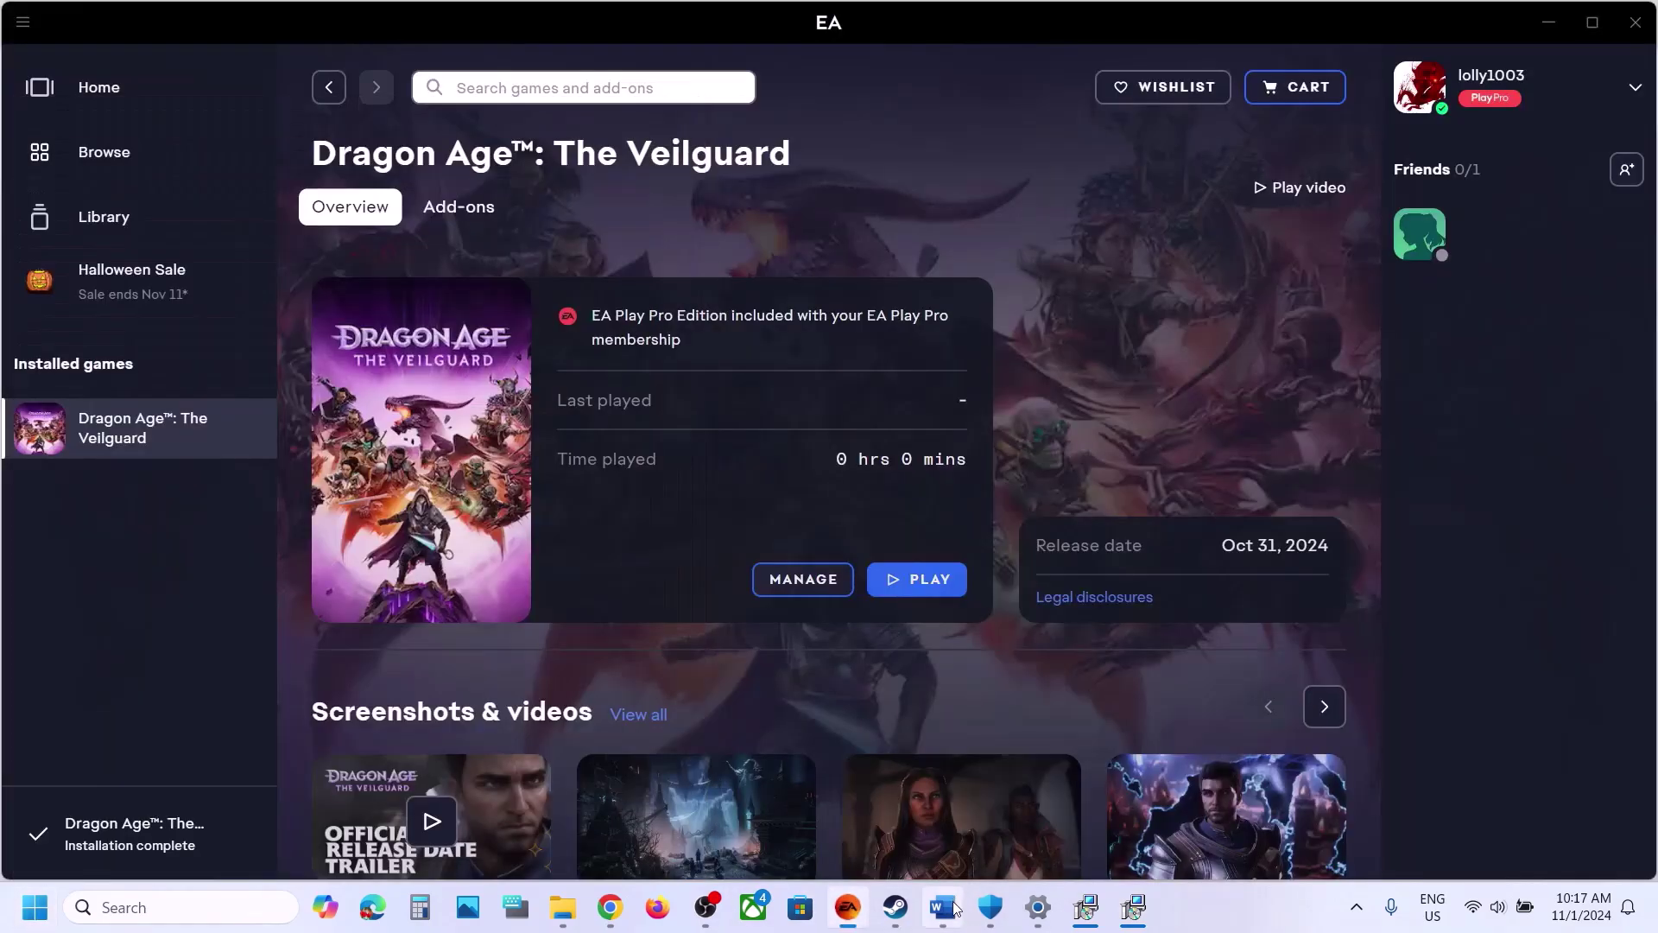
click(942, 907)
scroll(873, 670, down, 6)
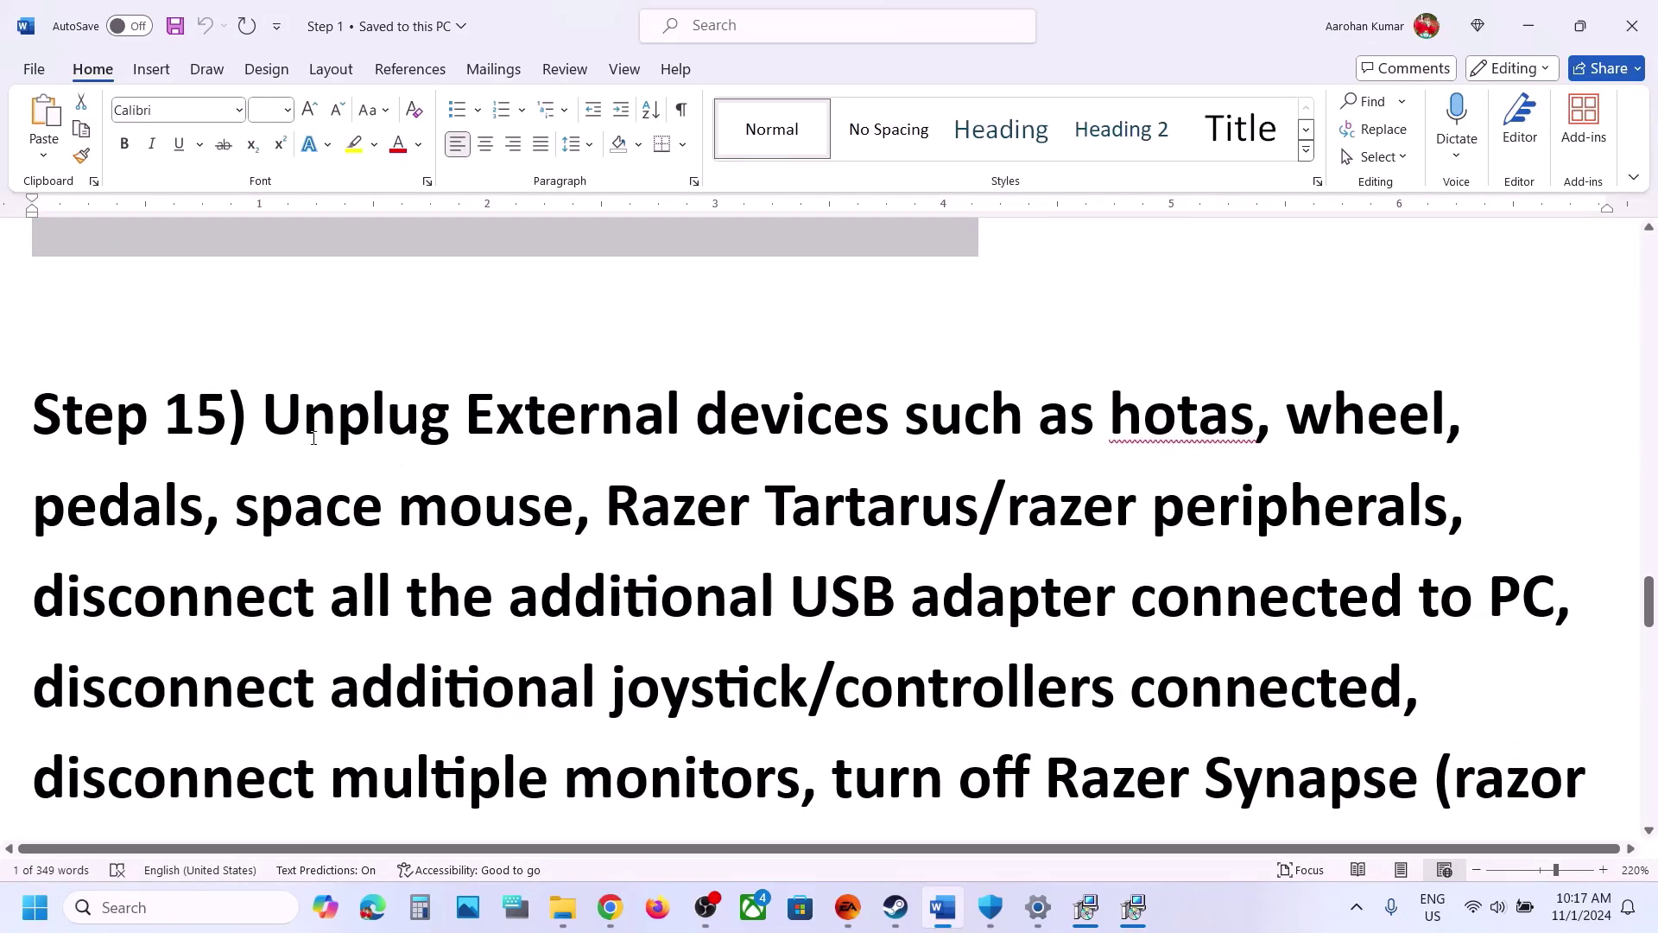
drag(278, 432, 535, 516)
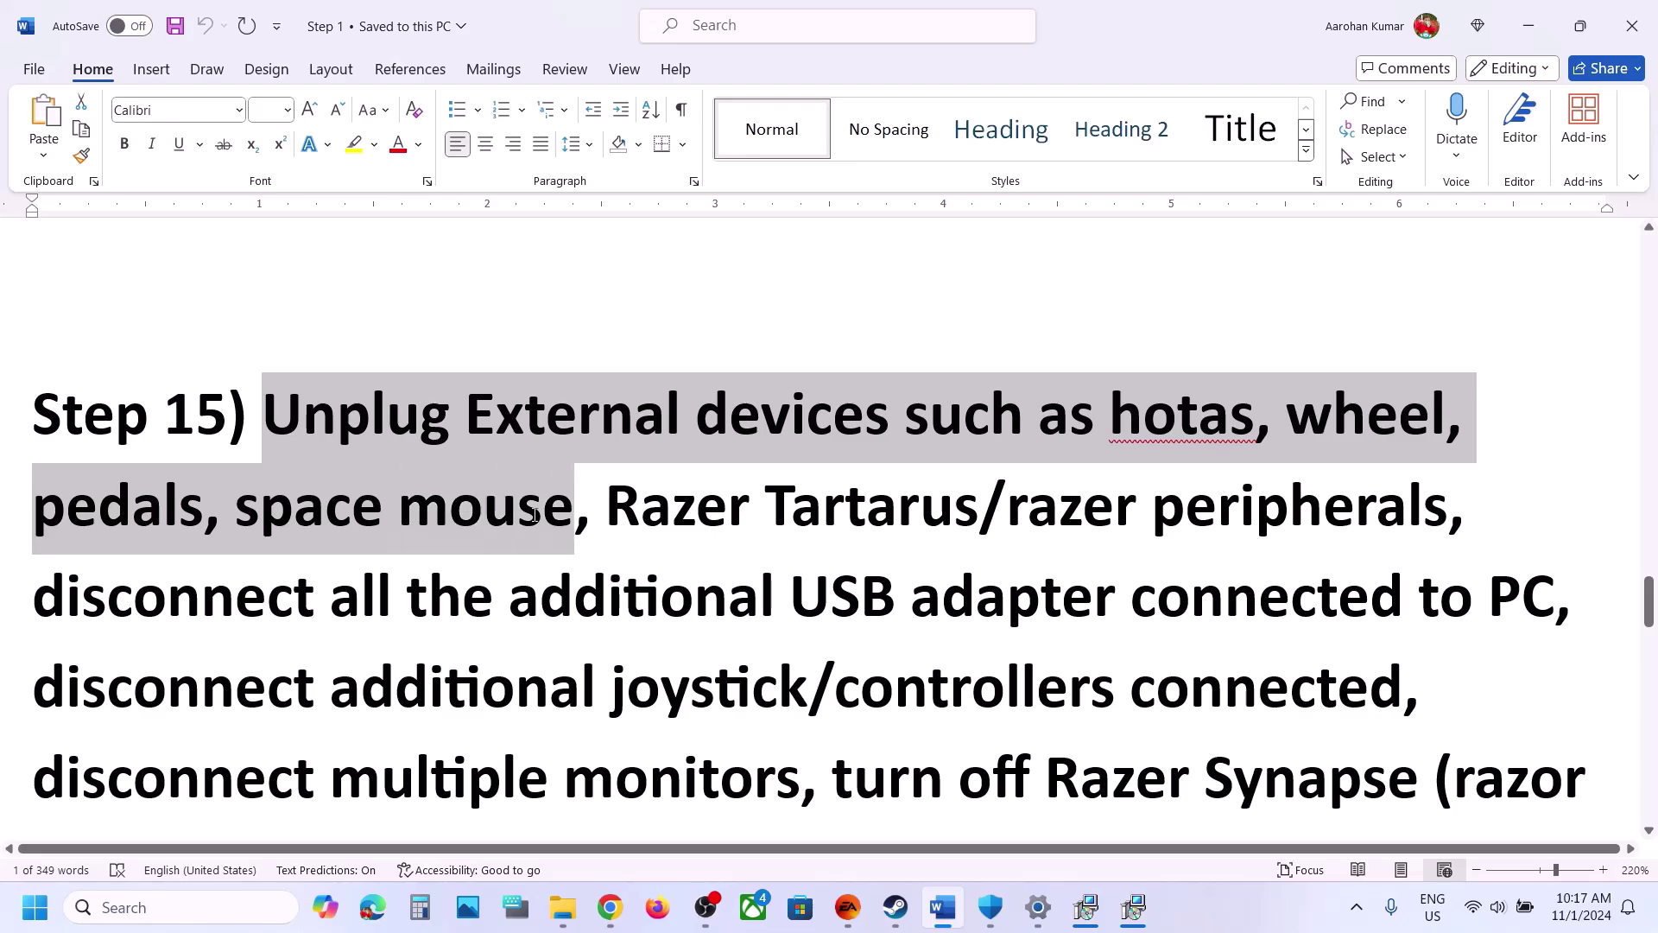
drag(673, 515, 853, 521)
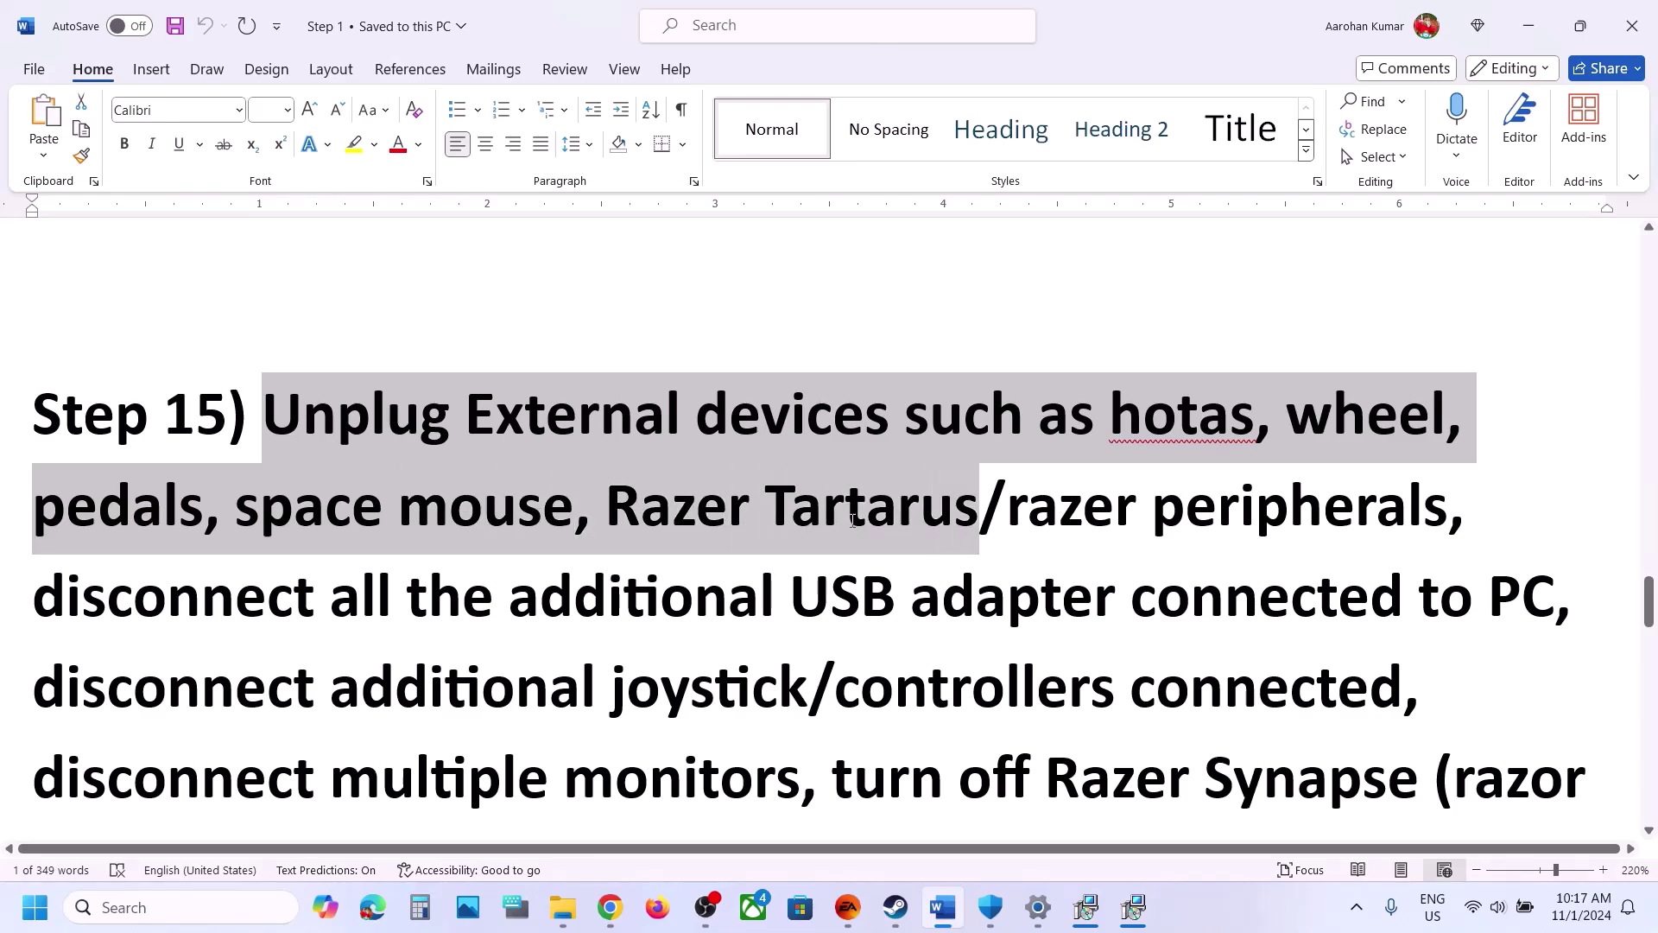
drag(961, 518, 1047, 515)
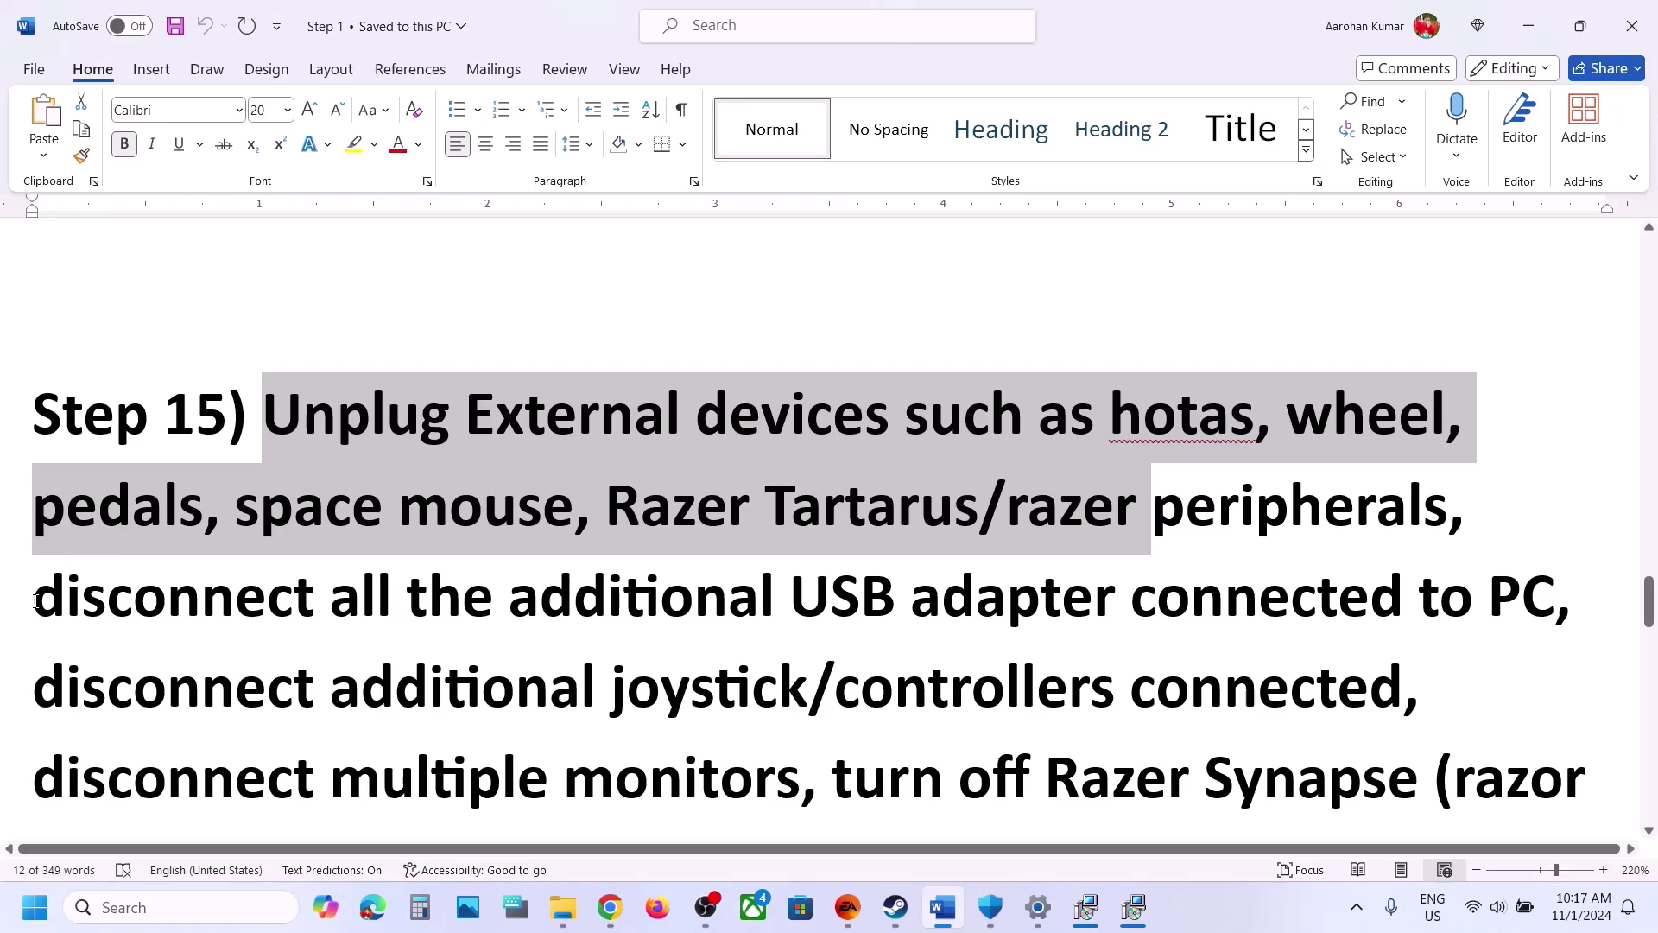
drag(35, 602, 1122, 581)
drag(967, 596, 1116, 609)
scroll(1110, 553, down, 2)
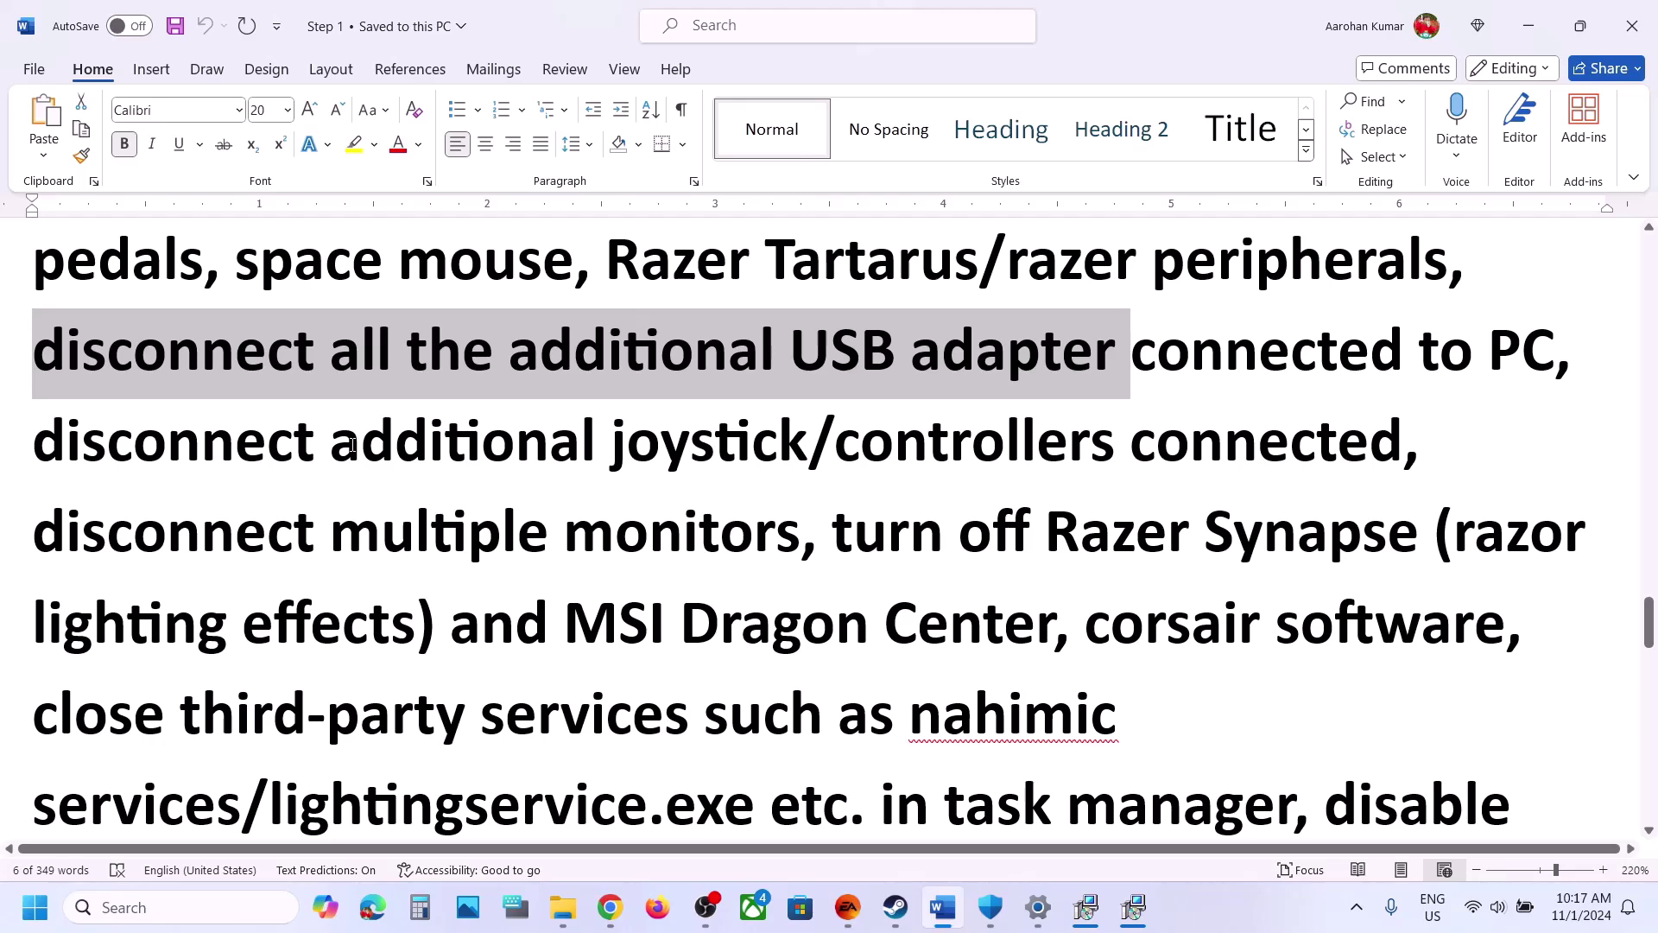
drag(351, 445, 1272, 479)
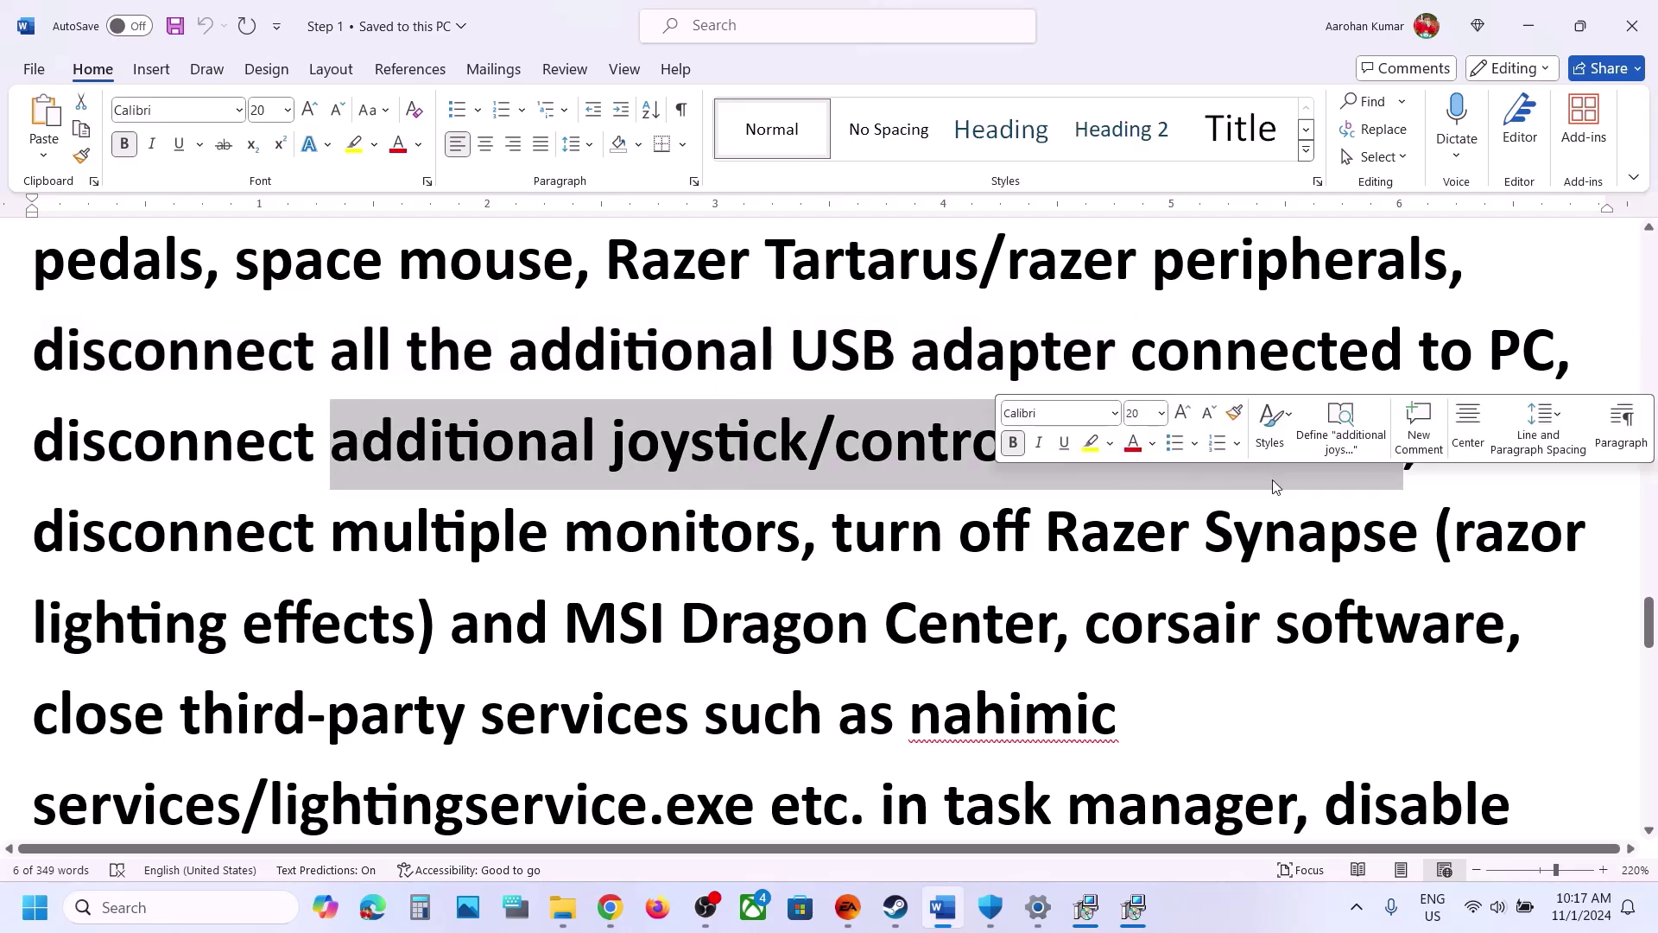
drag(155, 545, 742, 571)
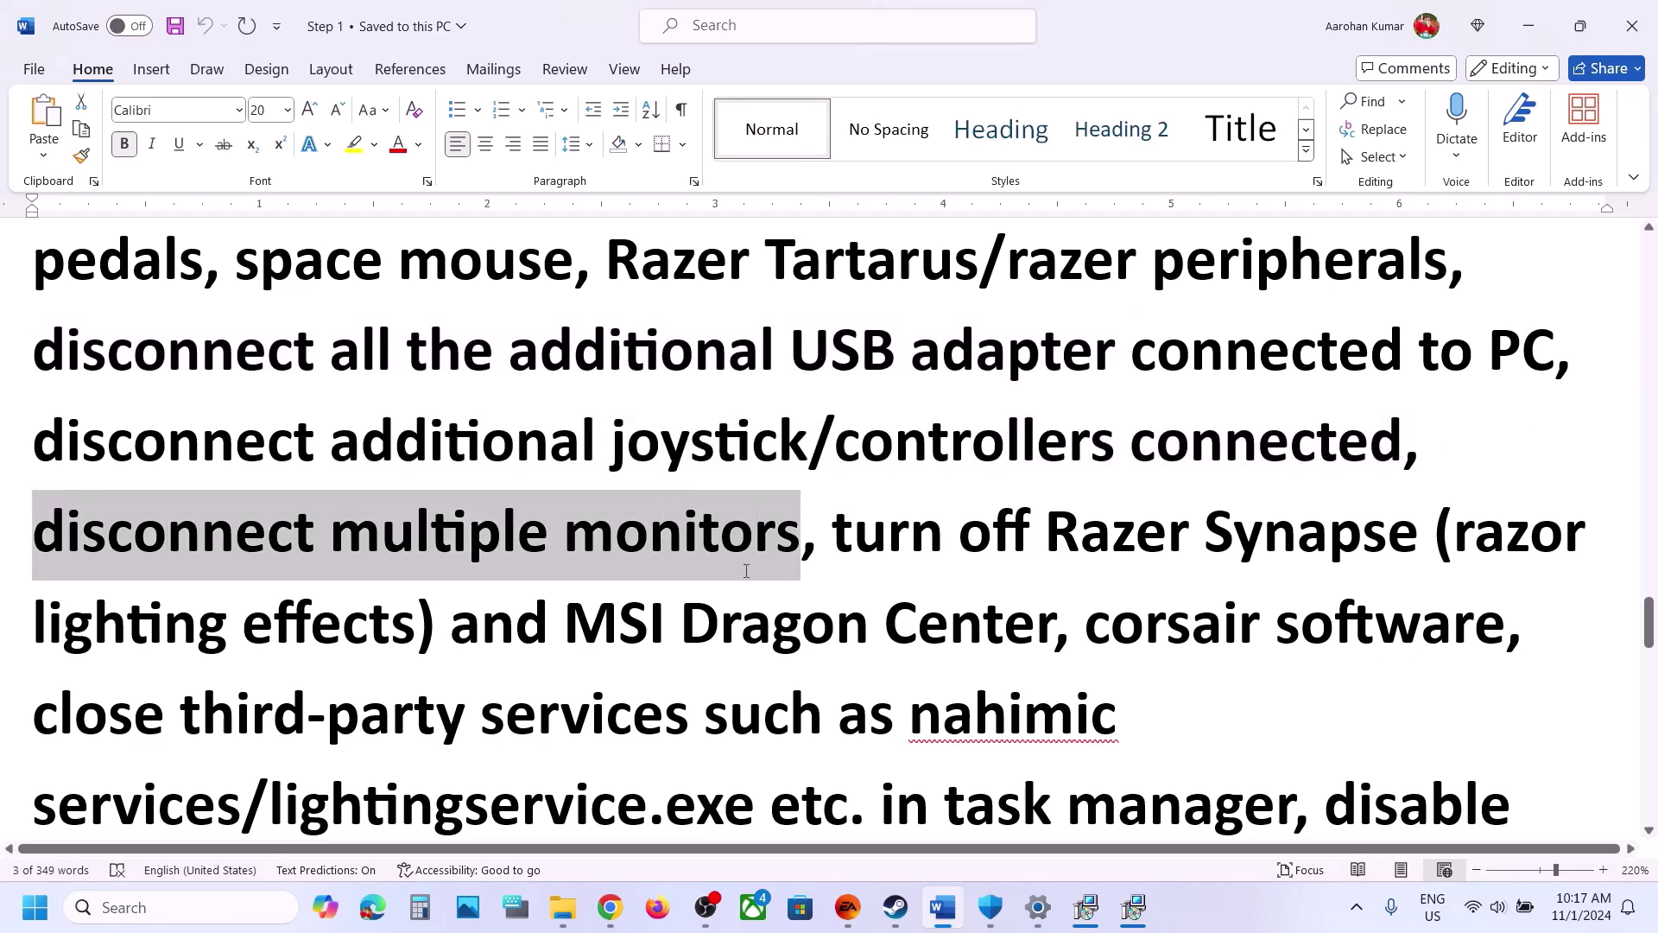
- Highlight the Step 15 advice on turning off Razer Synapse, MSI Dragon Center and third-party services, and on disabling Steam Overlay
click(884, 622)
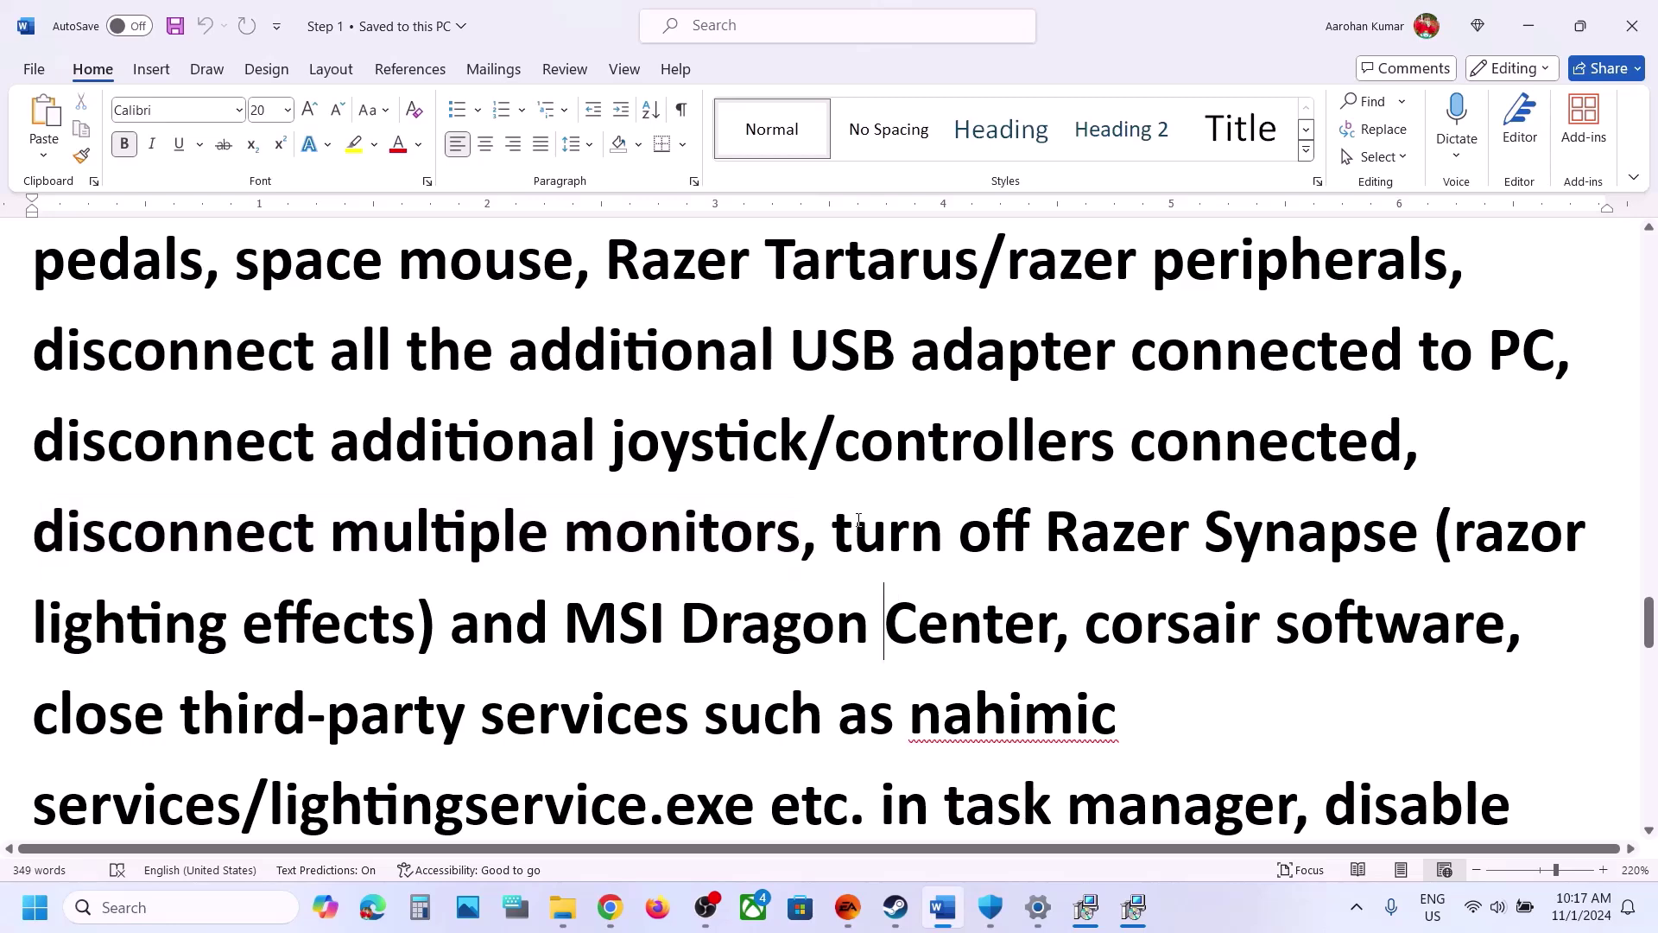
drag(839, 516, 1189, 765)
scroll(1189, 765, down, 3)
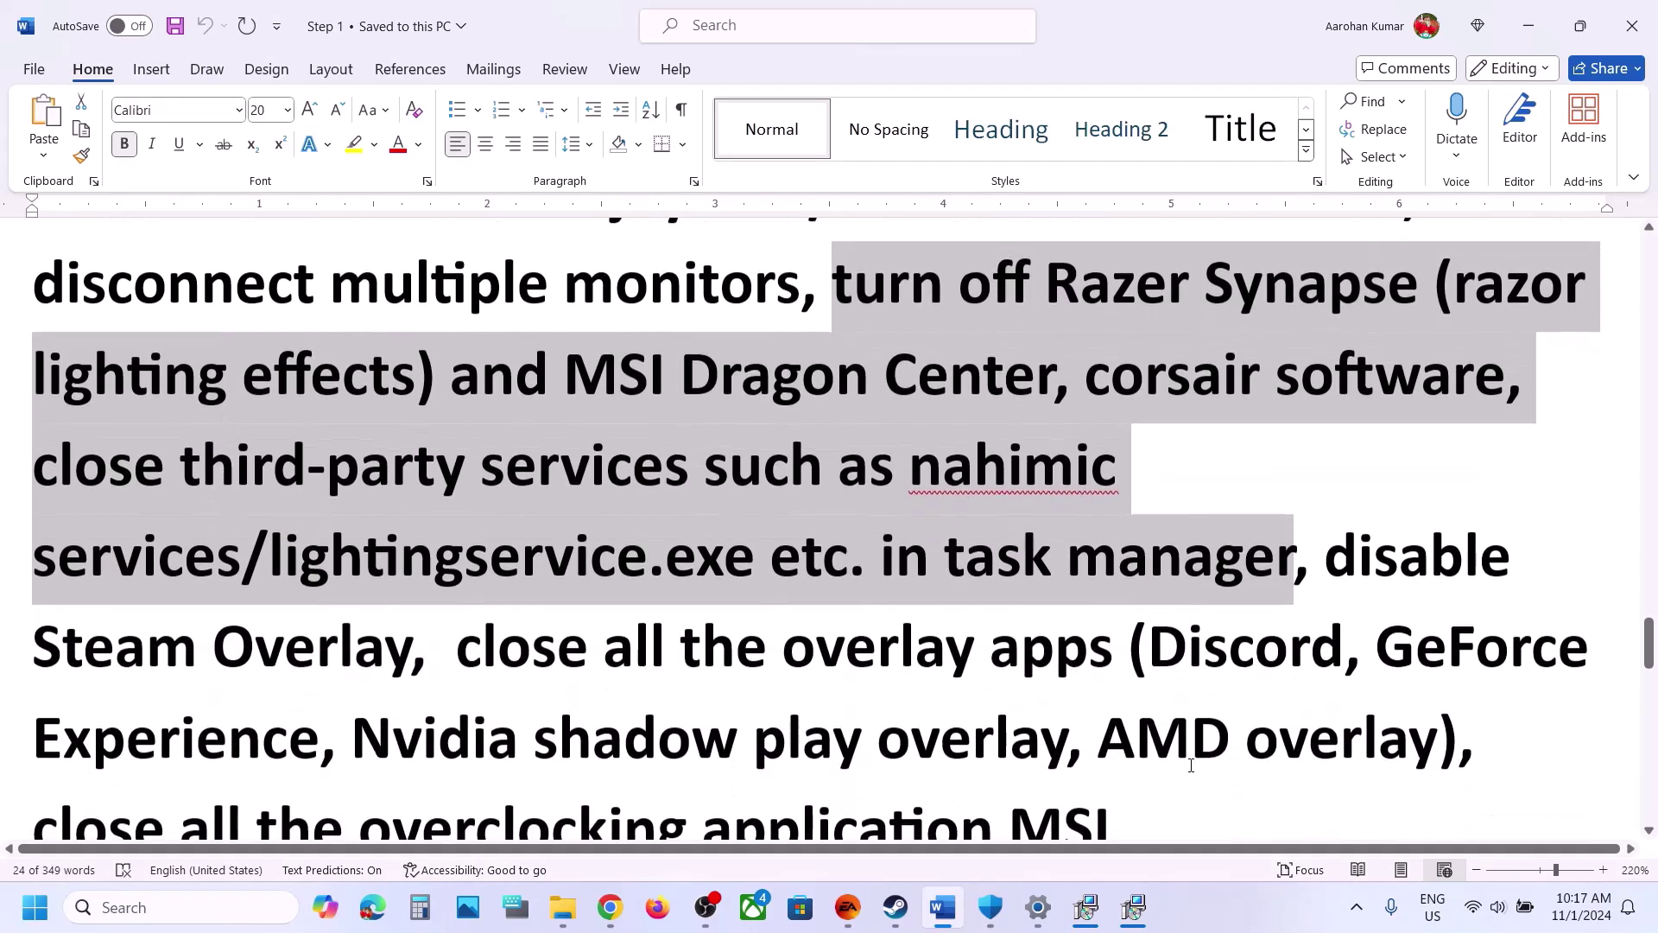
drag(1330, 556, 678, 644)
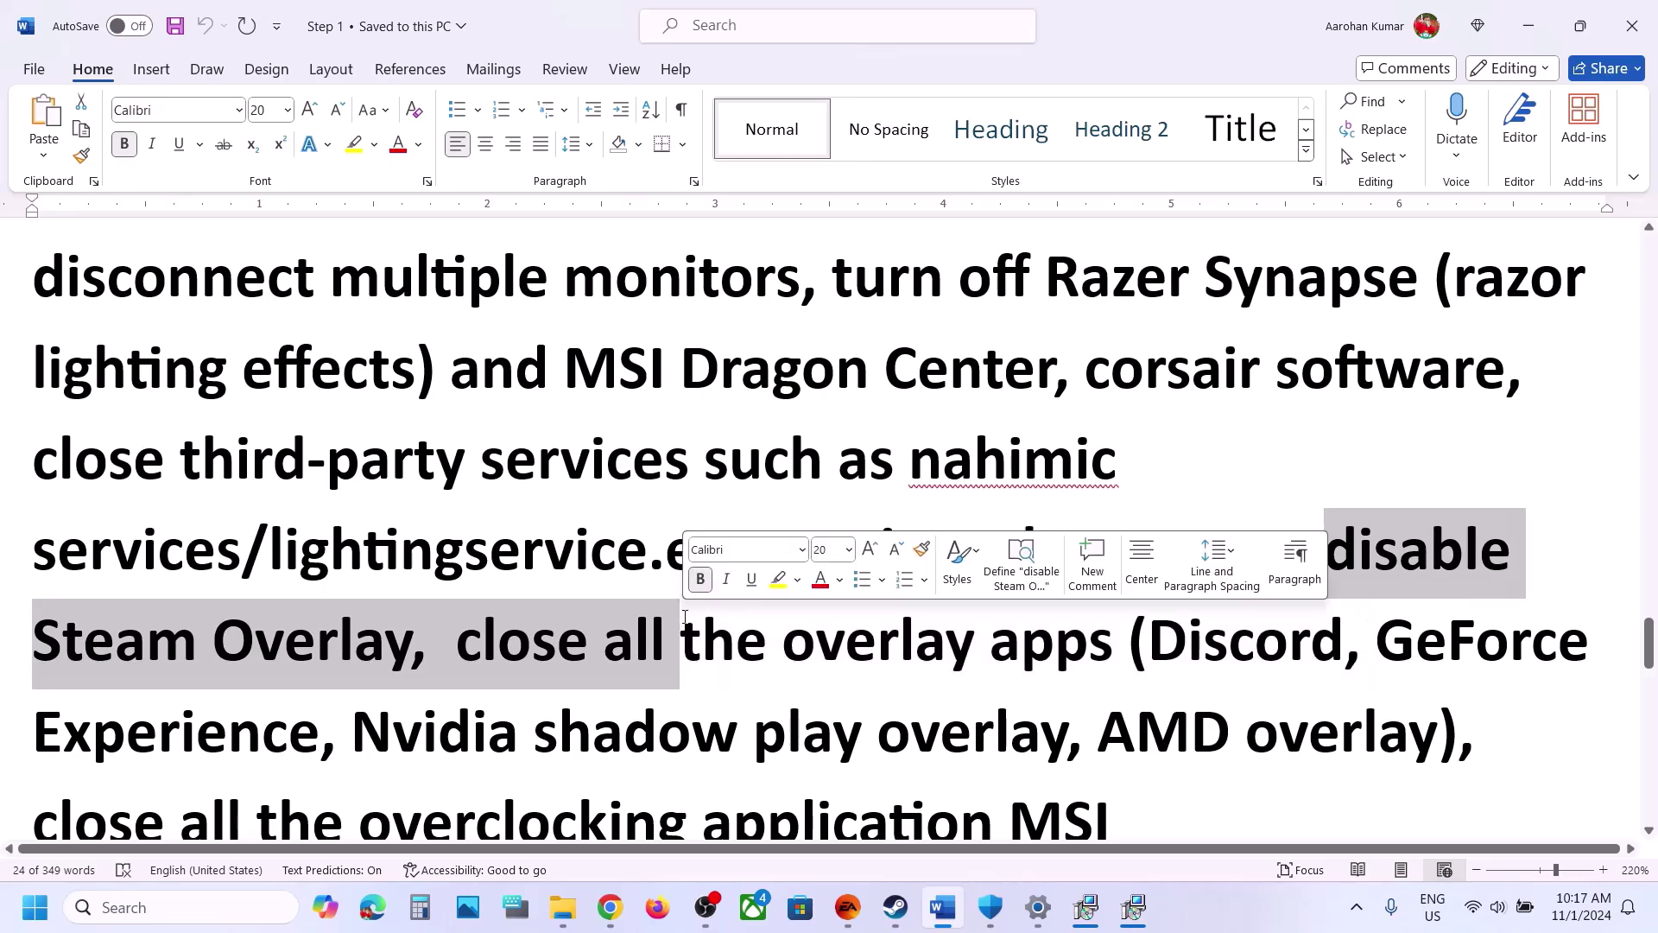
- Switch to Steam and inspect the shortcut properties of Dragon Age The Veilguard, including its overlay setting
click(896, 905)
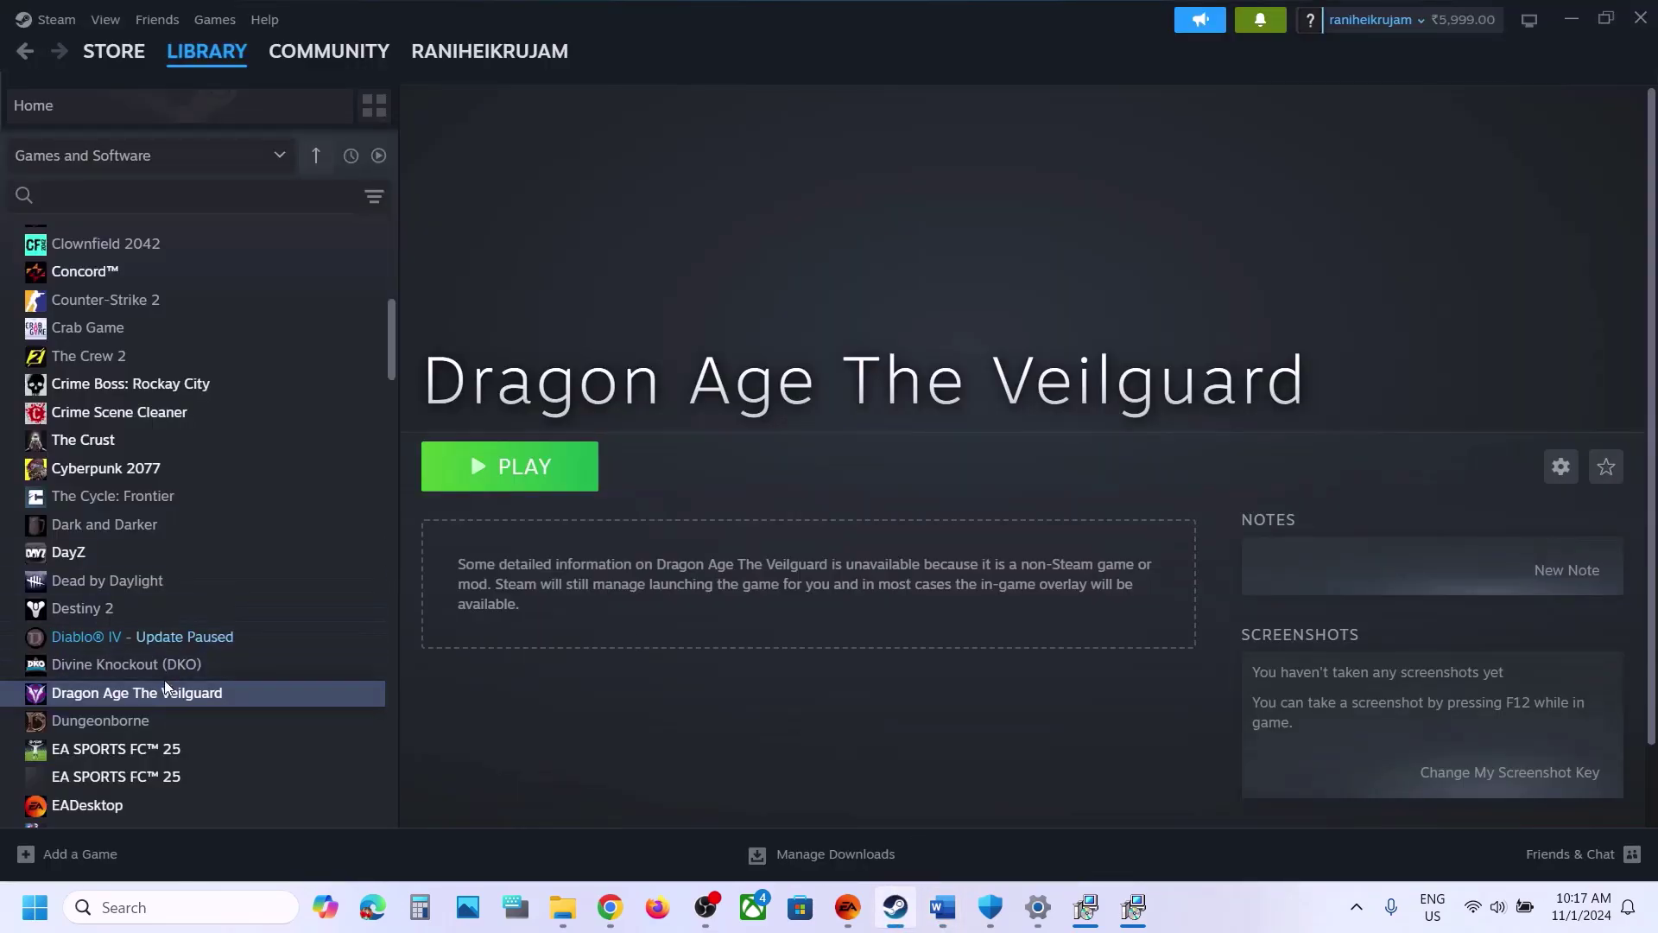
right_click(161, 695)
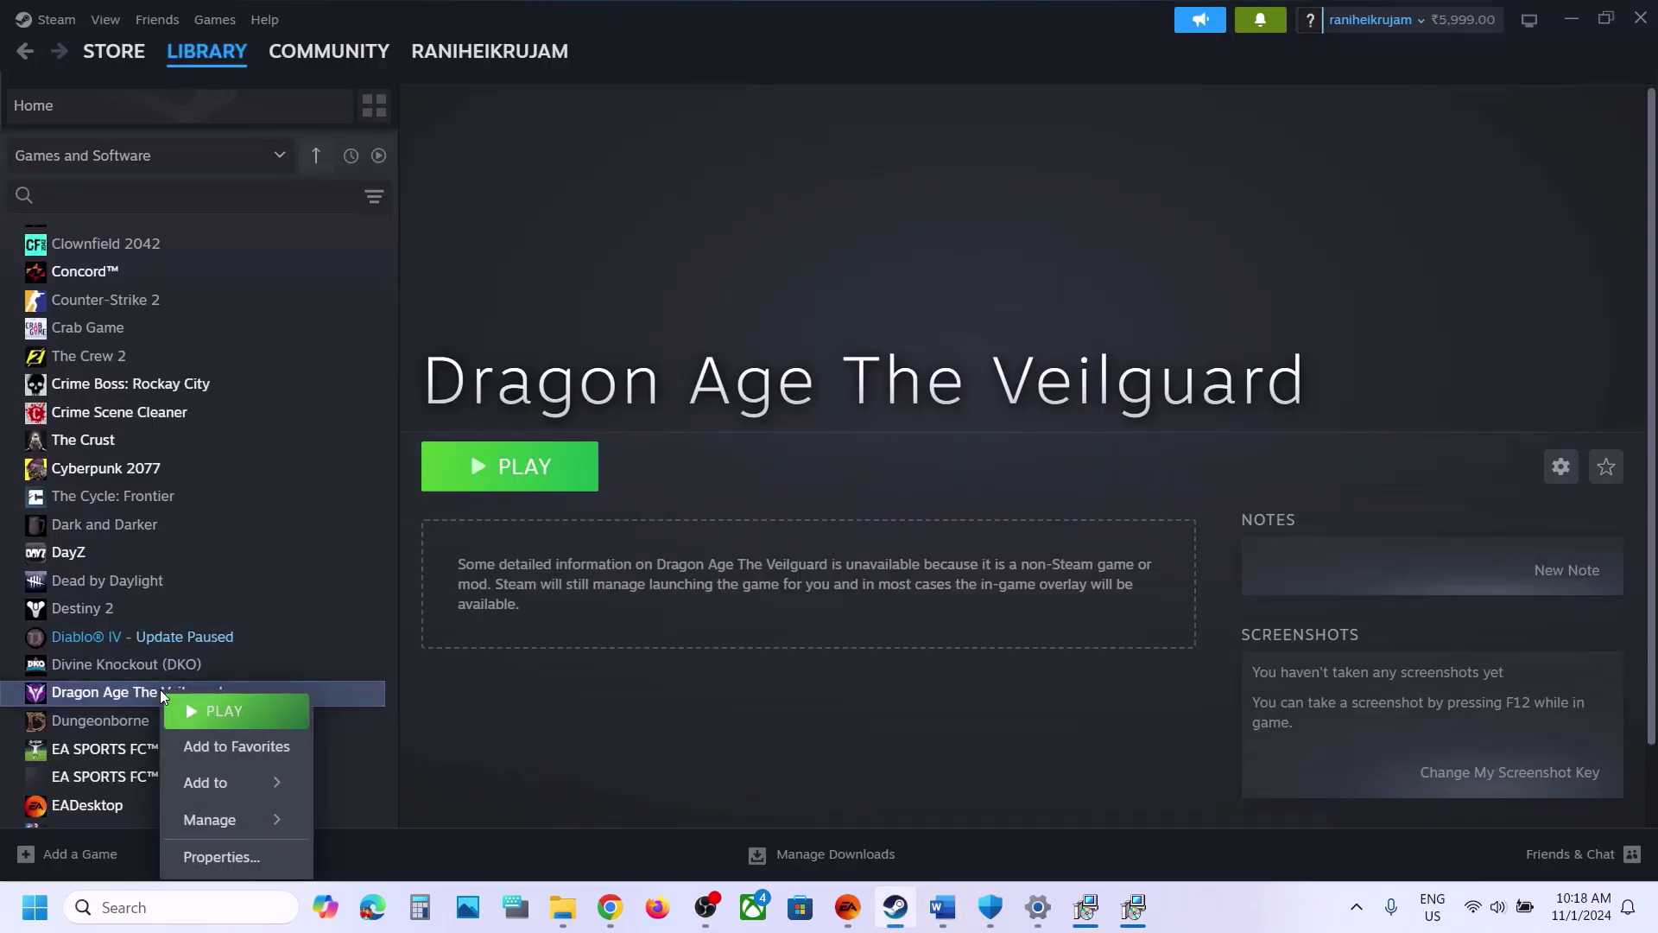
click(207, 855)
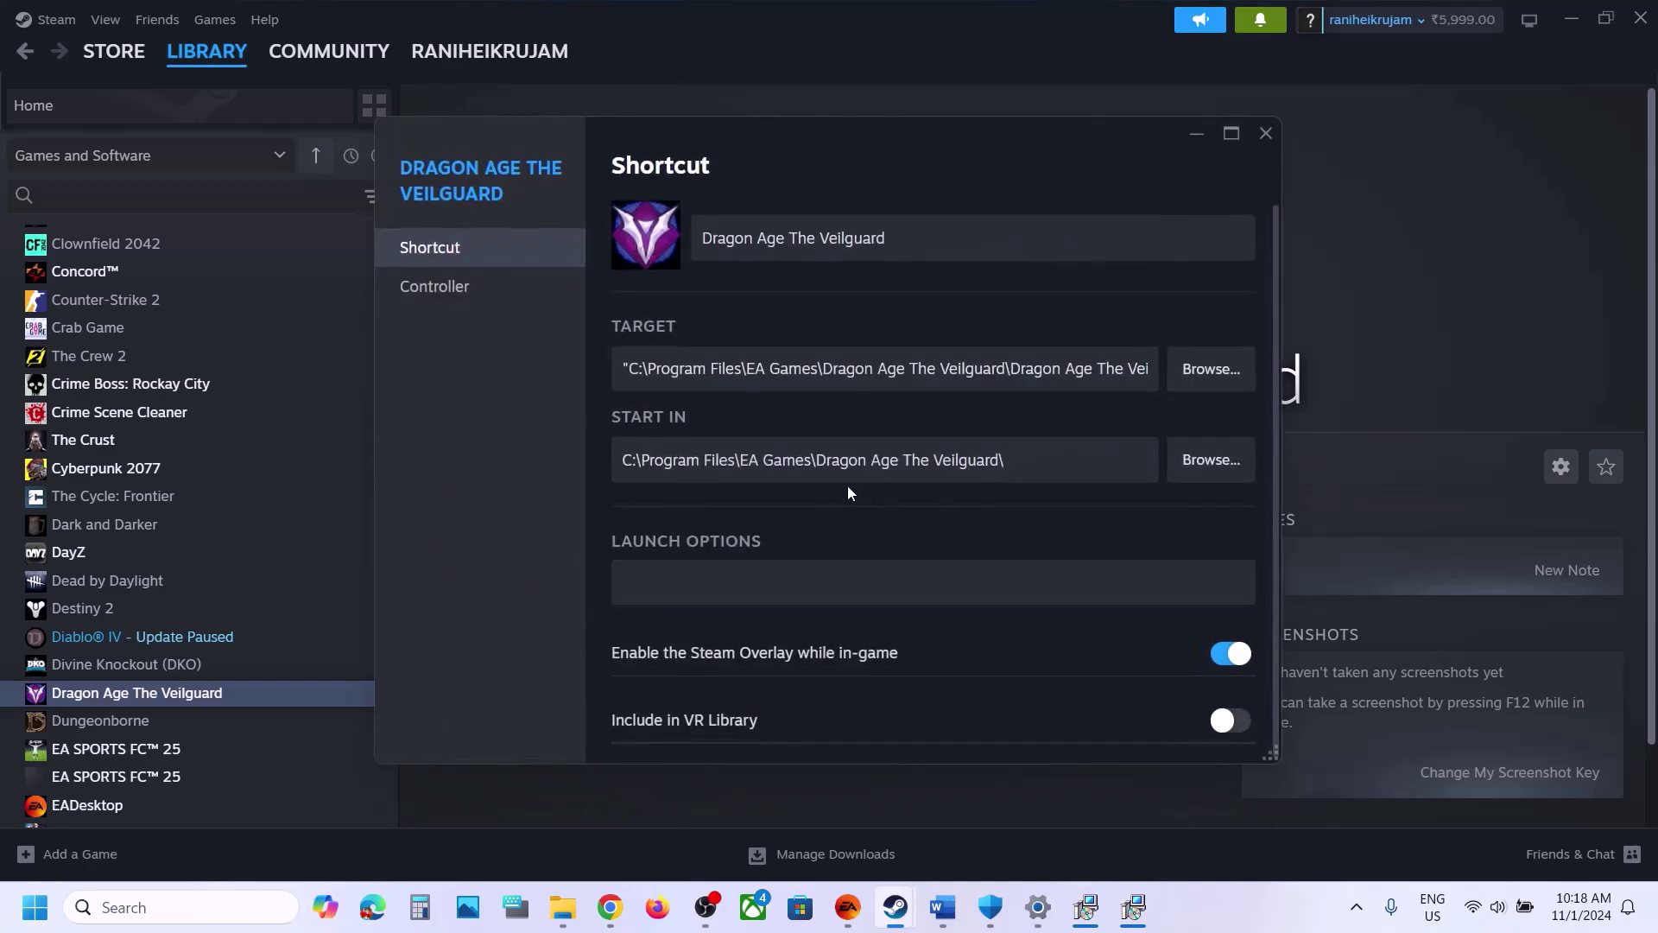
click(667, 584)
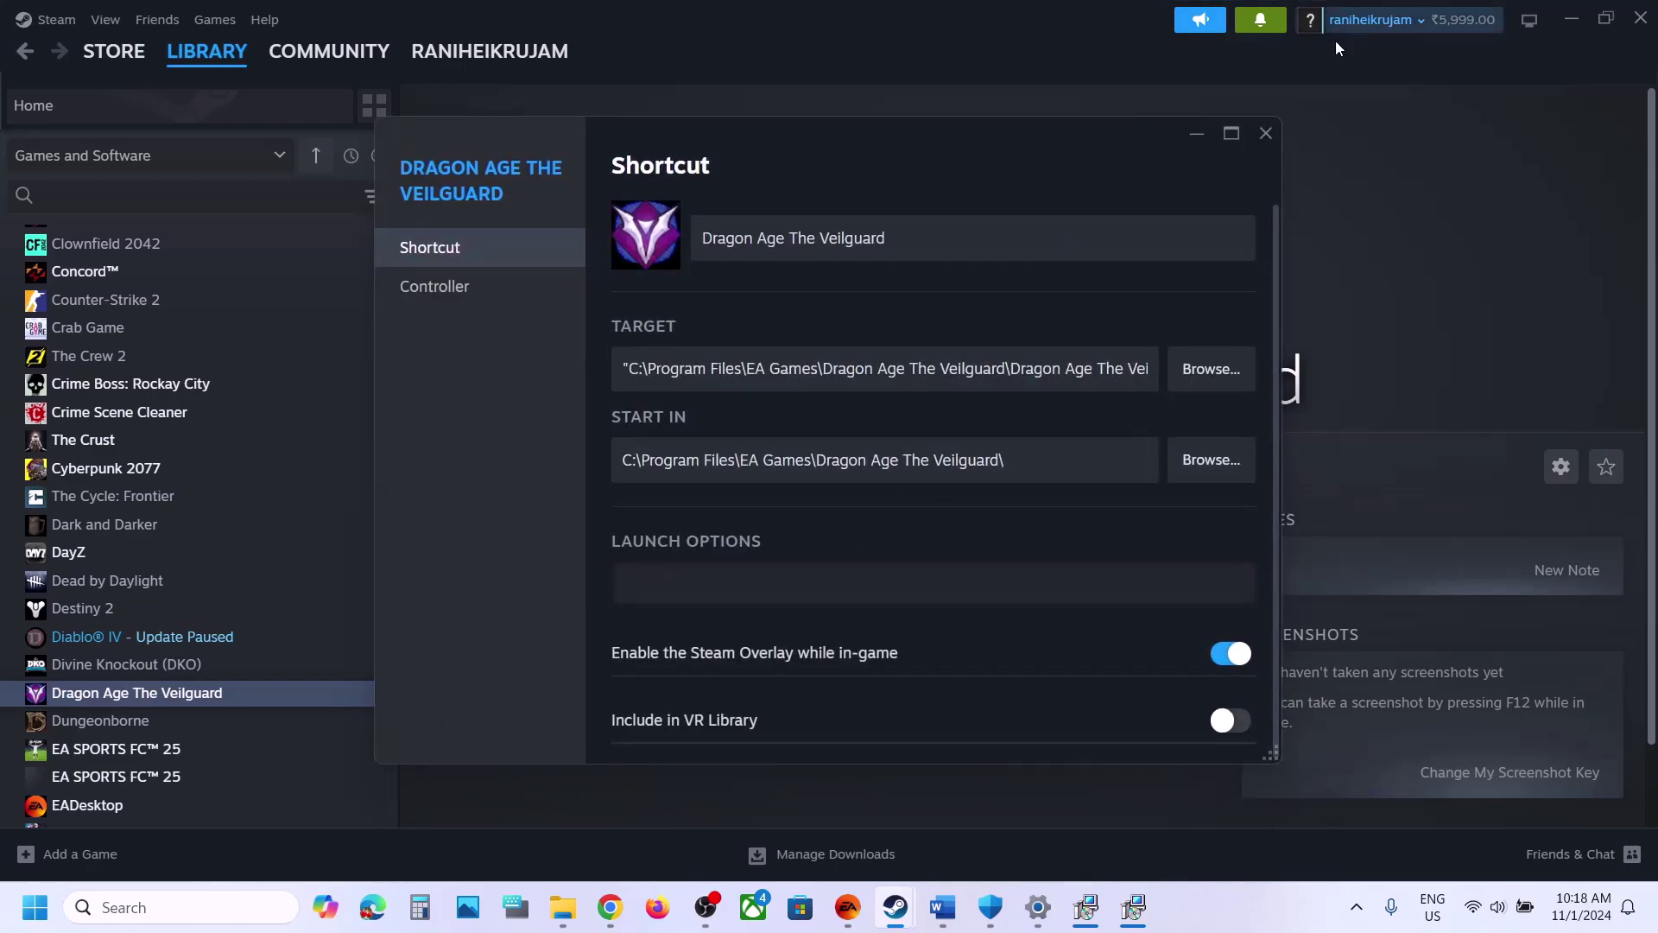
click(1266, 134)
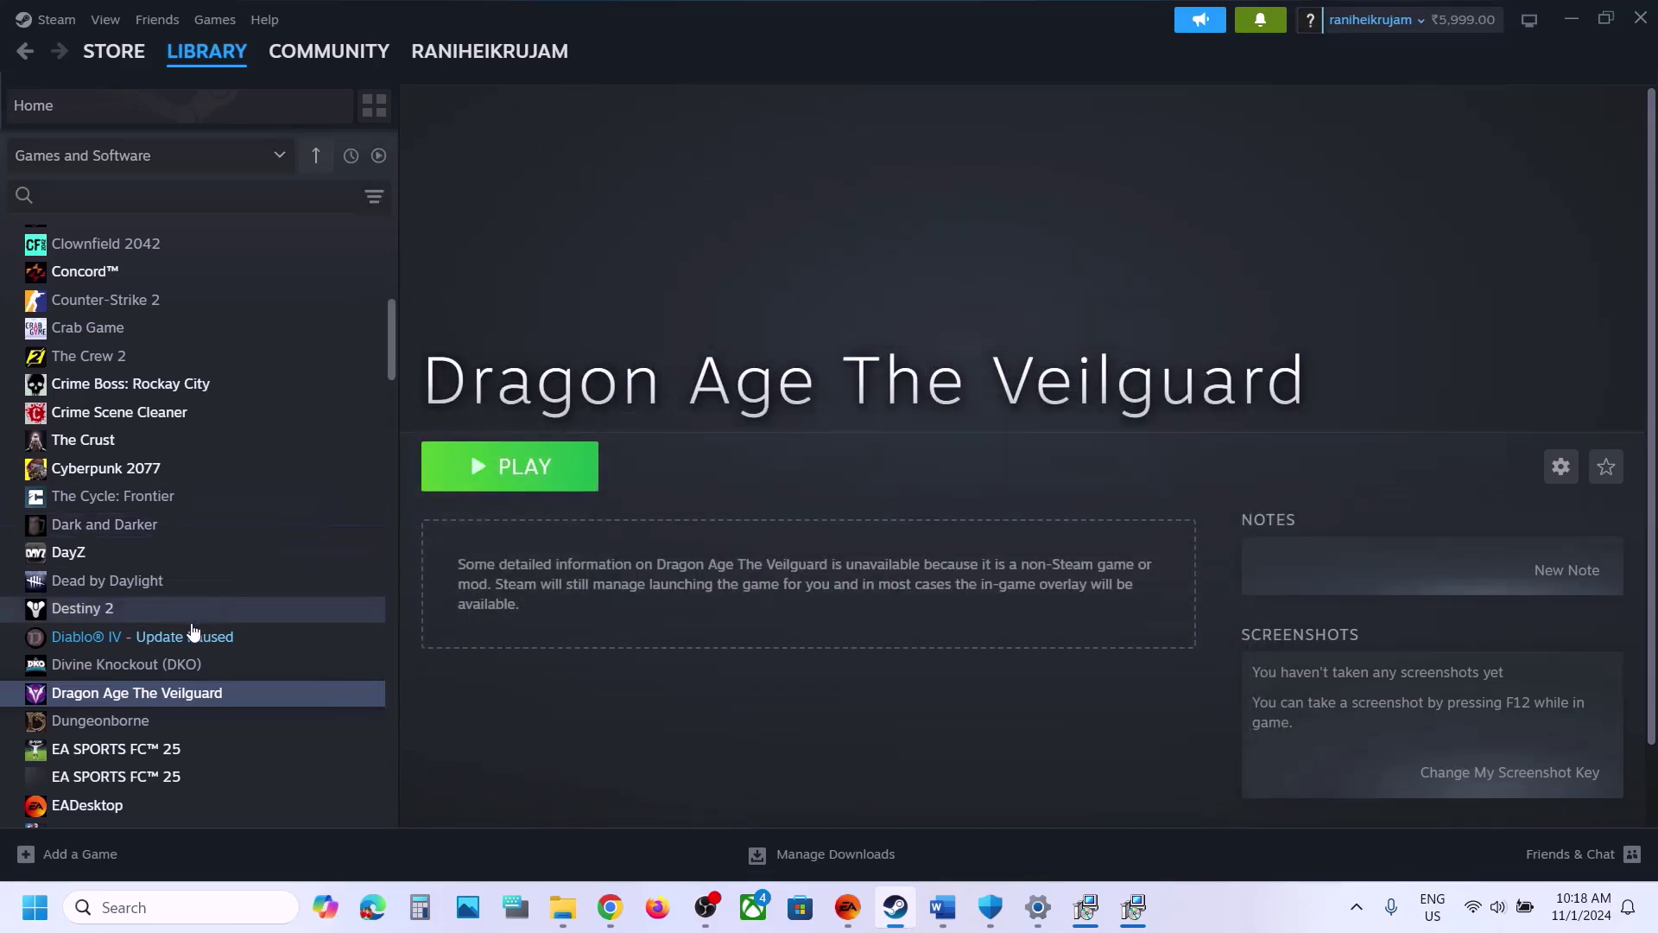
- Switch the in-game Steam Overlay on and back off in the properties of Diablo IV
right_click(180, 635)
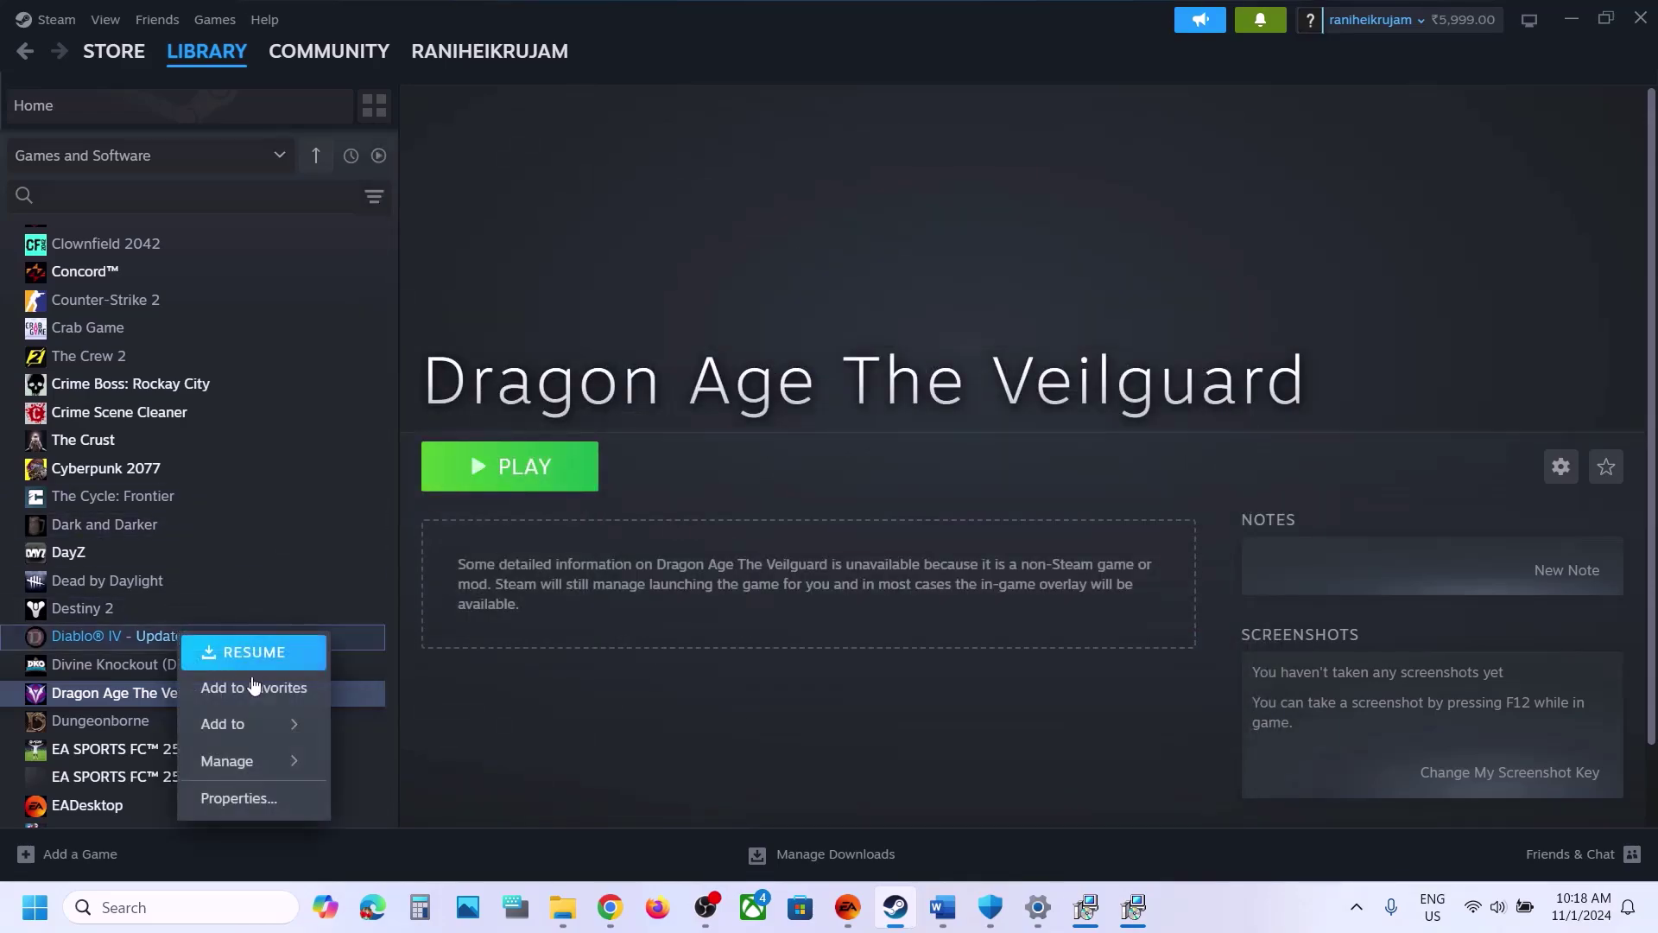
click(276, 807)
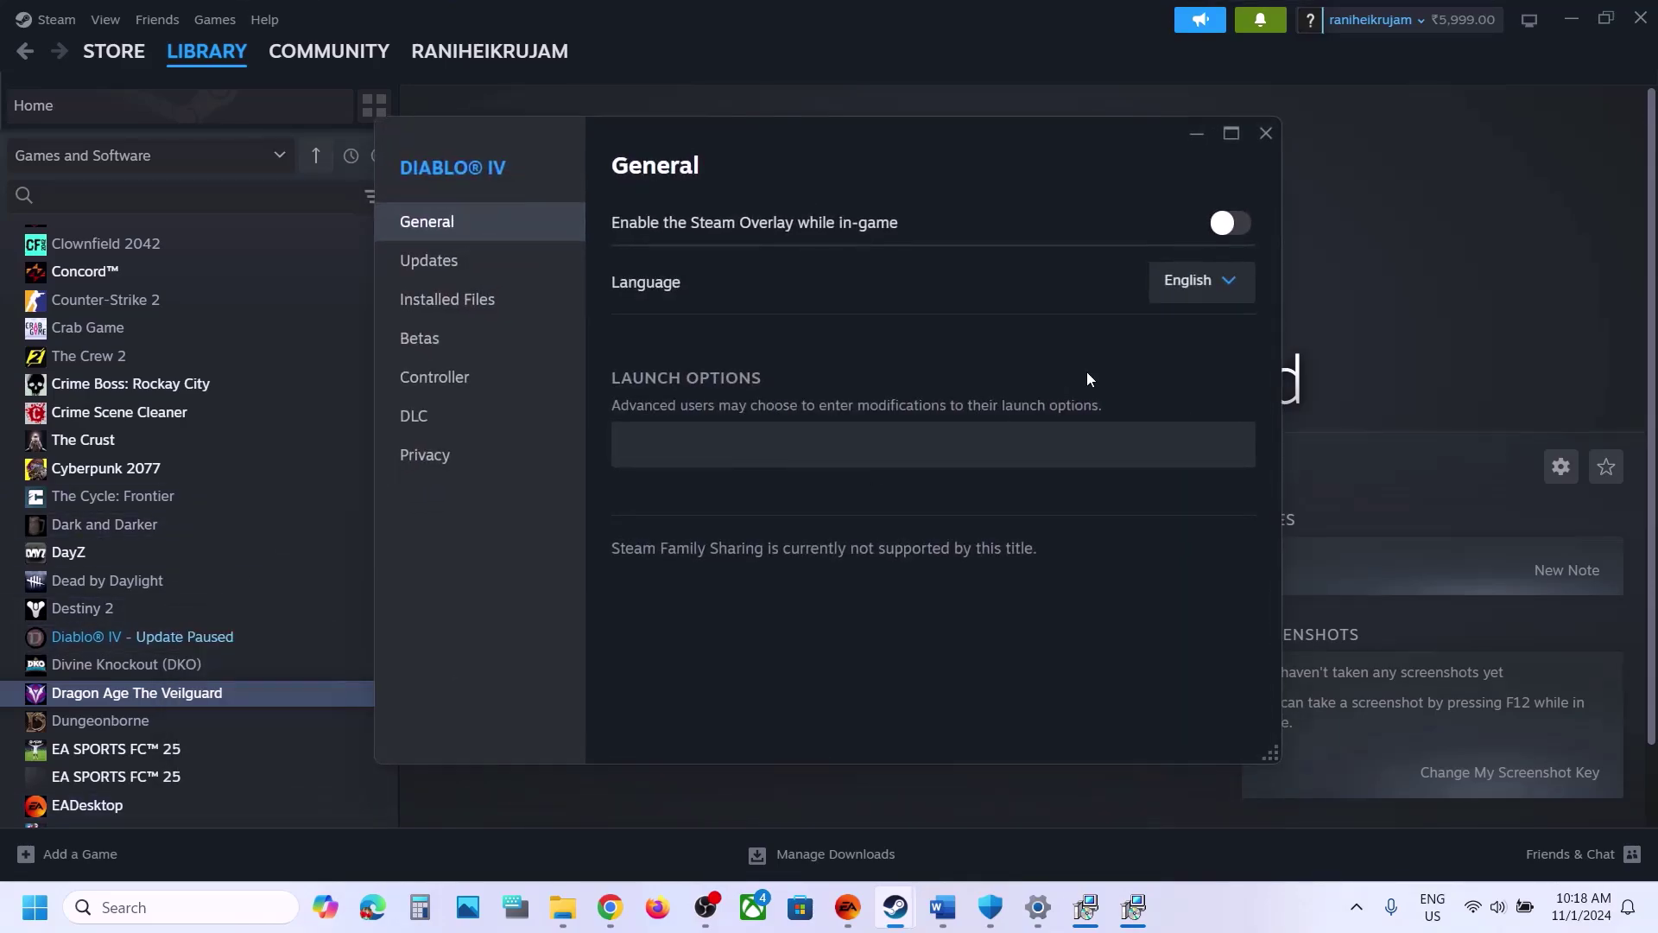
click(1235, 223)
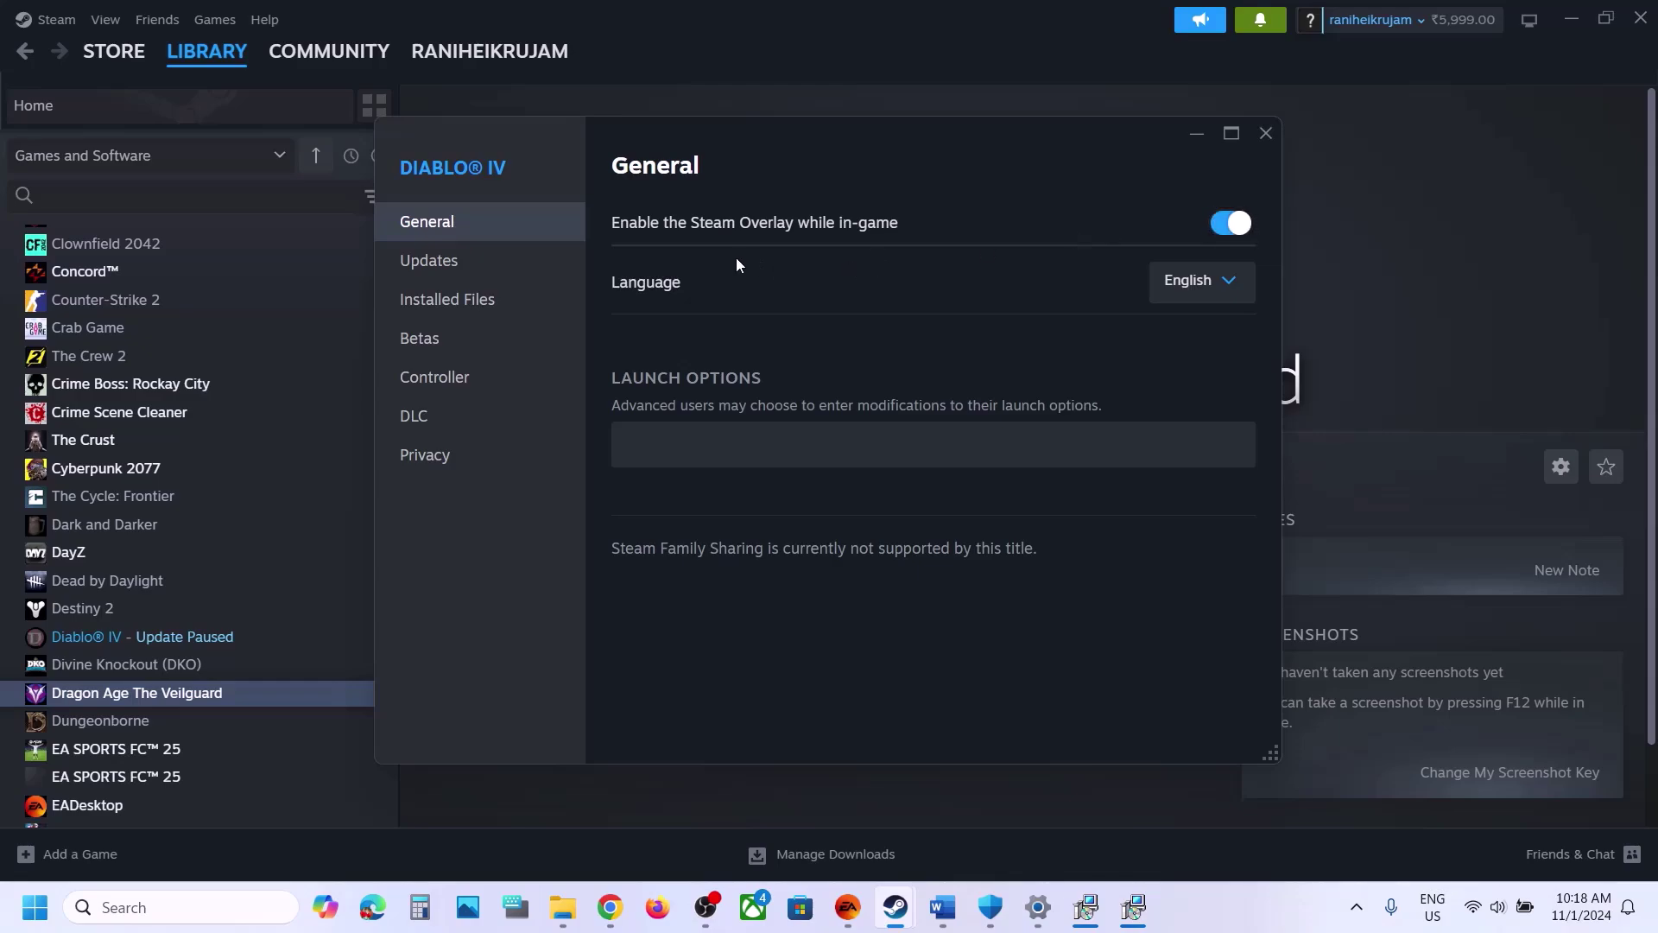
click(1218, 224)
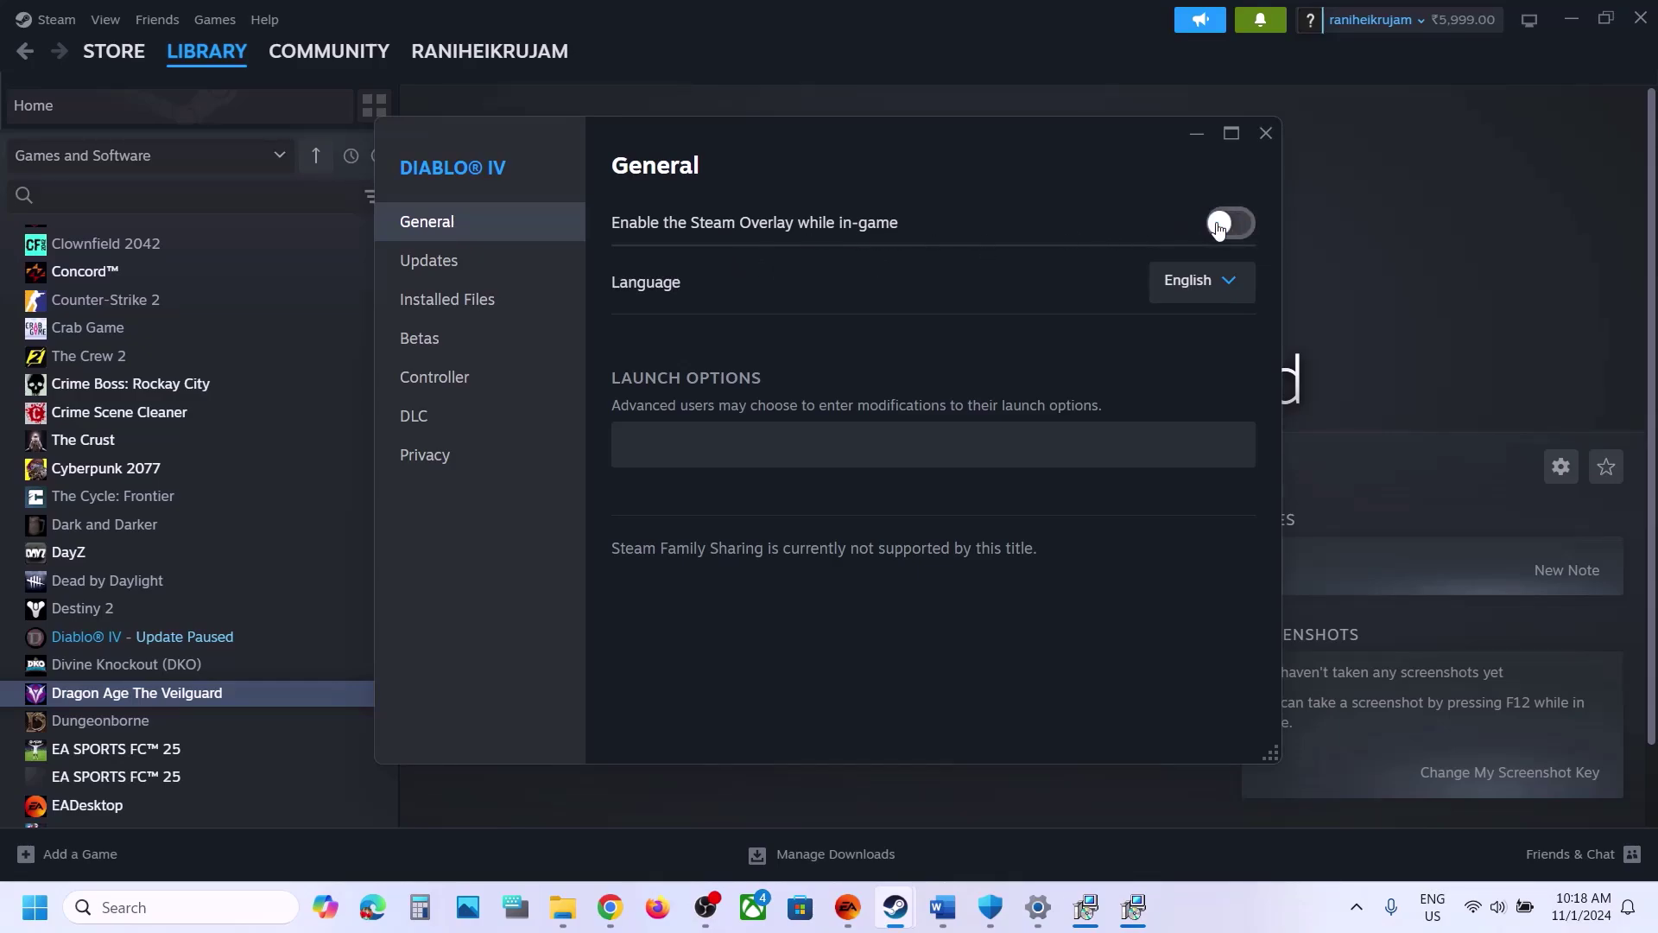
click(1265, 133)
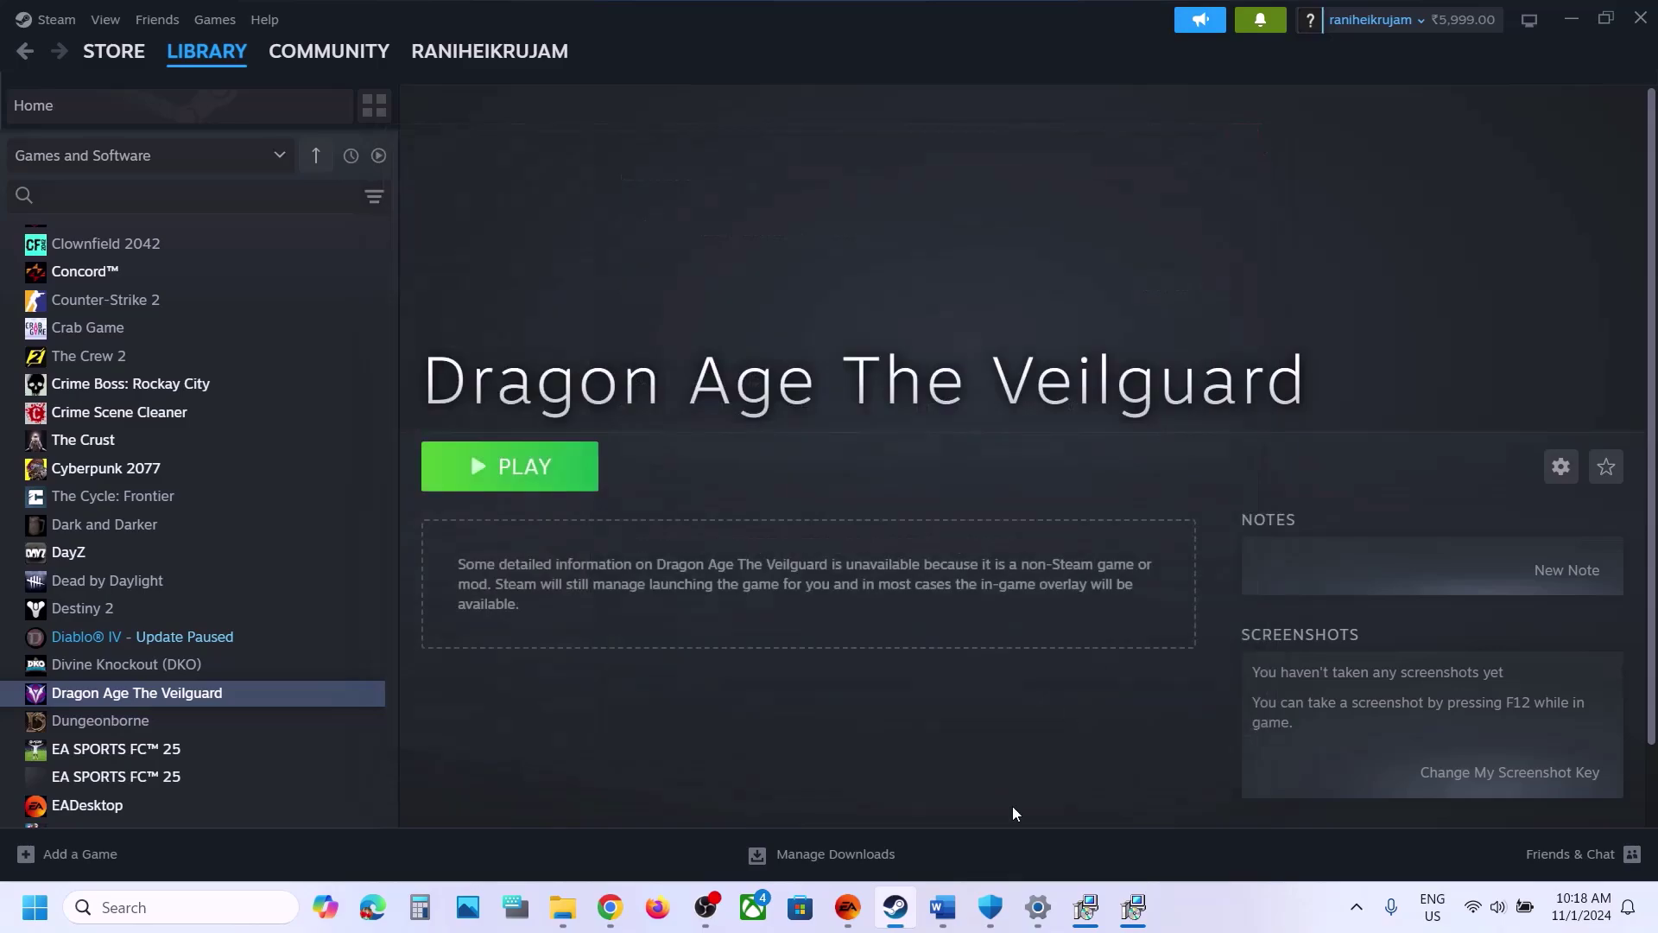
- Return to the Word notes and review the rest of Step 15 on overlay apps, overclocking applications and performing a clean boot
click(943, 909)
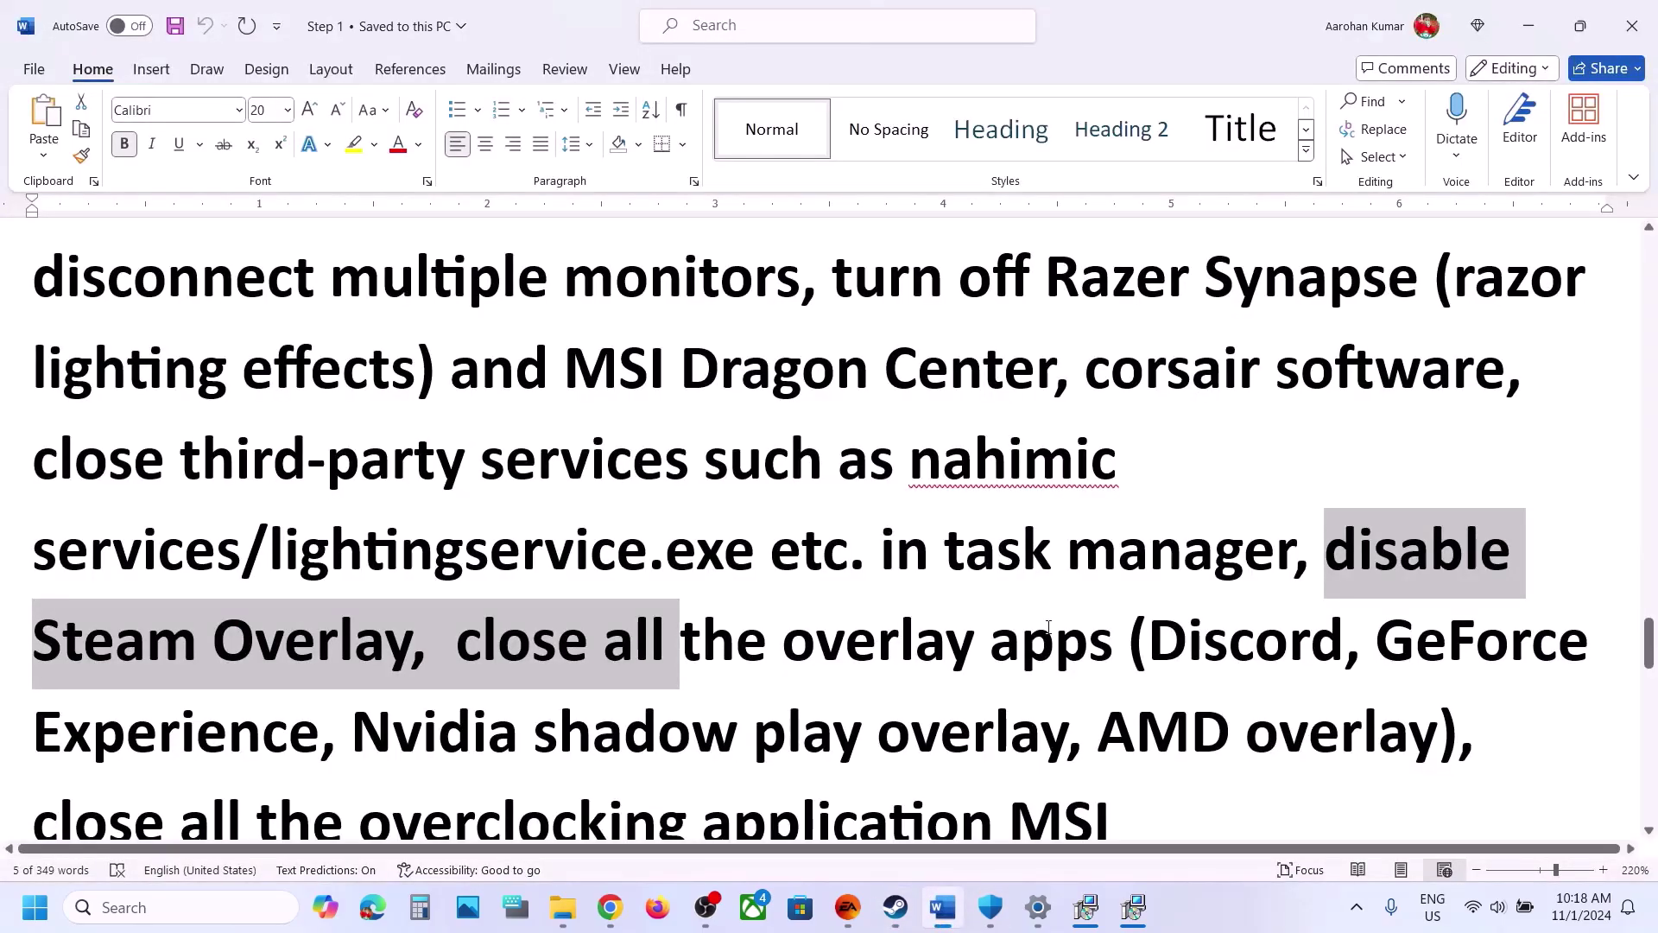
double_click(1149, 639)
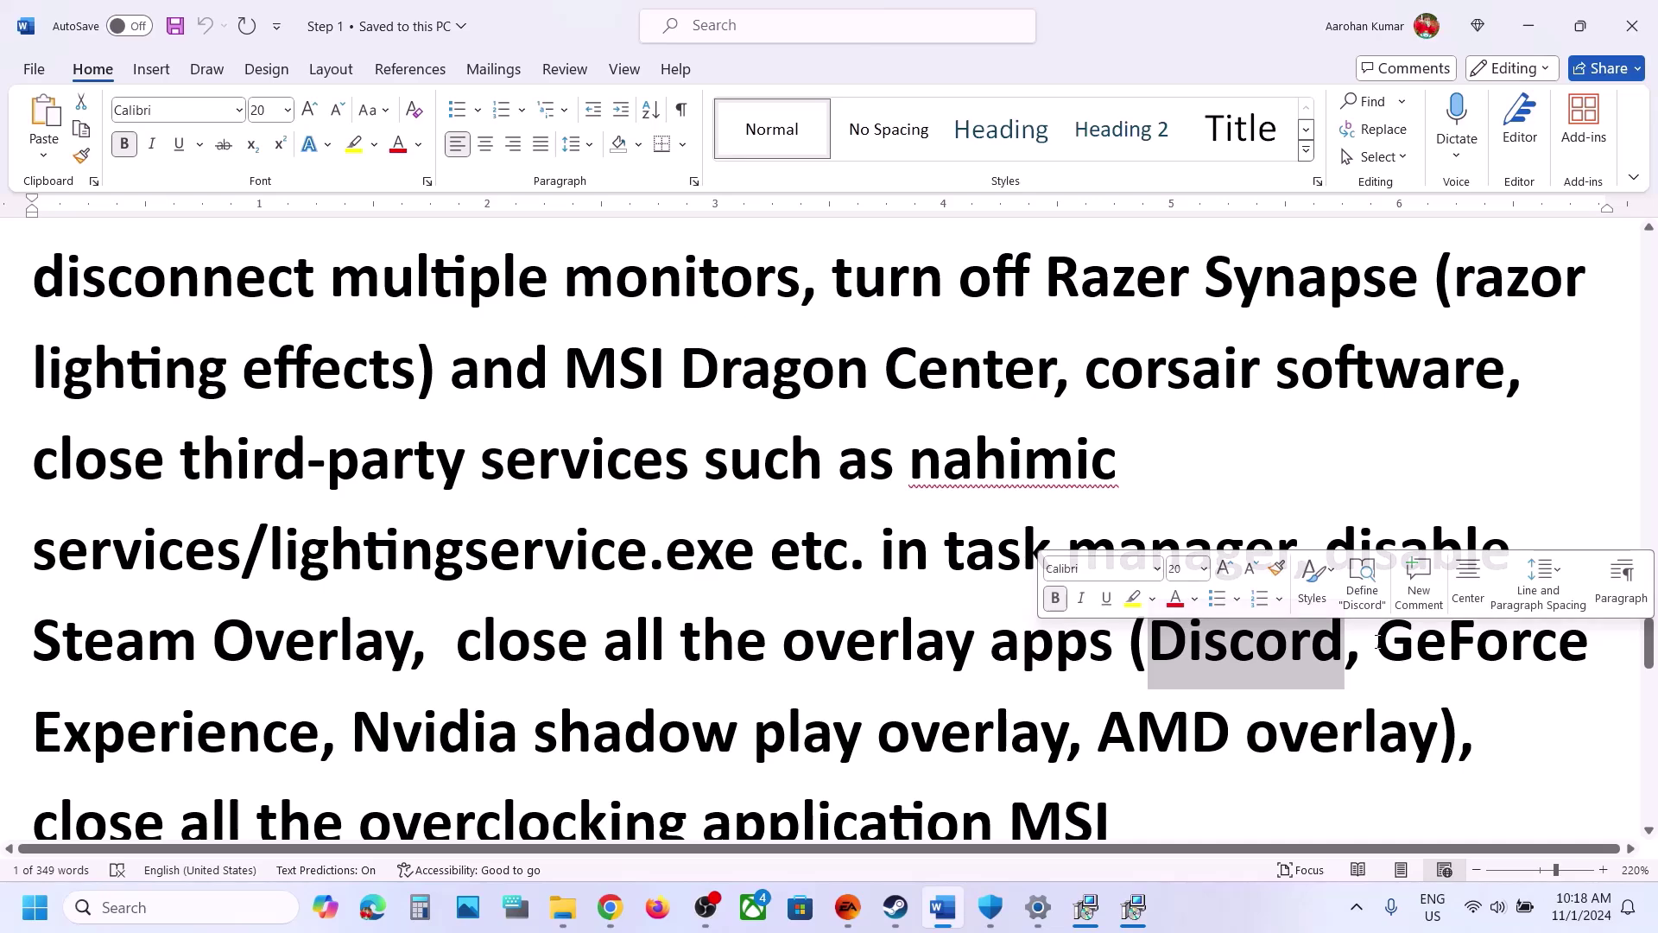
drag(1379, 641, 408, 732)
scroll(408, 732, down, 2)
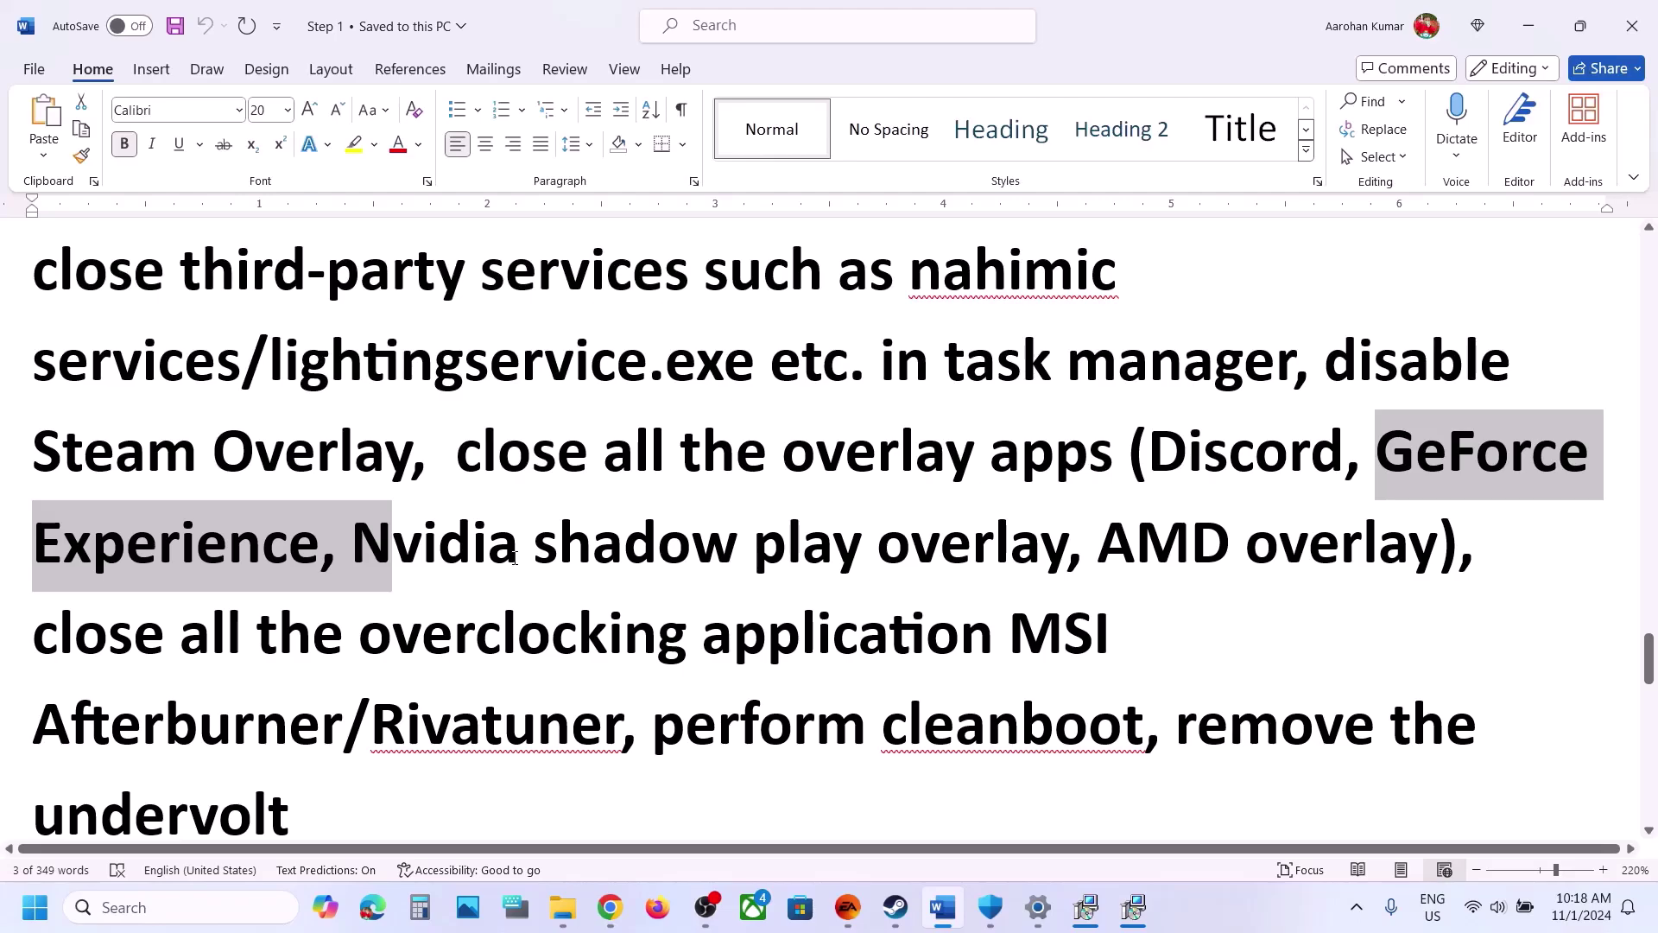
drag(464, 458, 1066, 553)
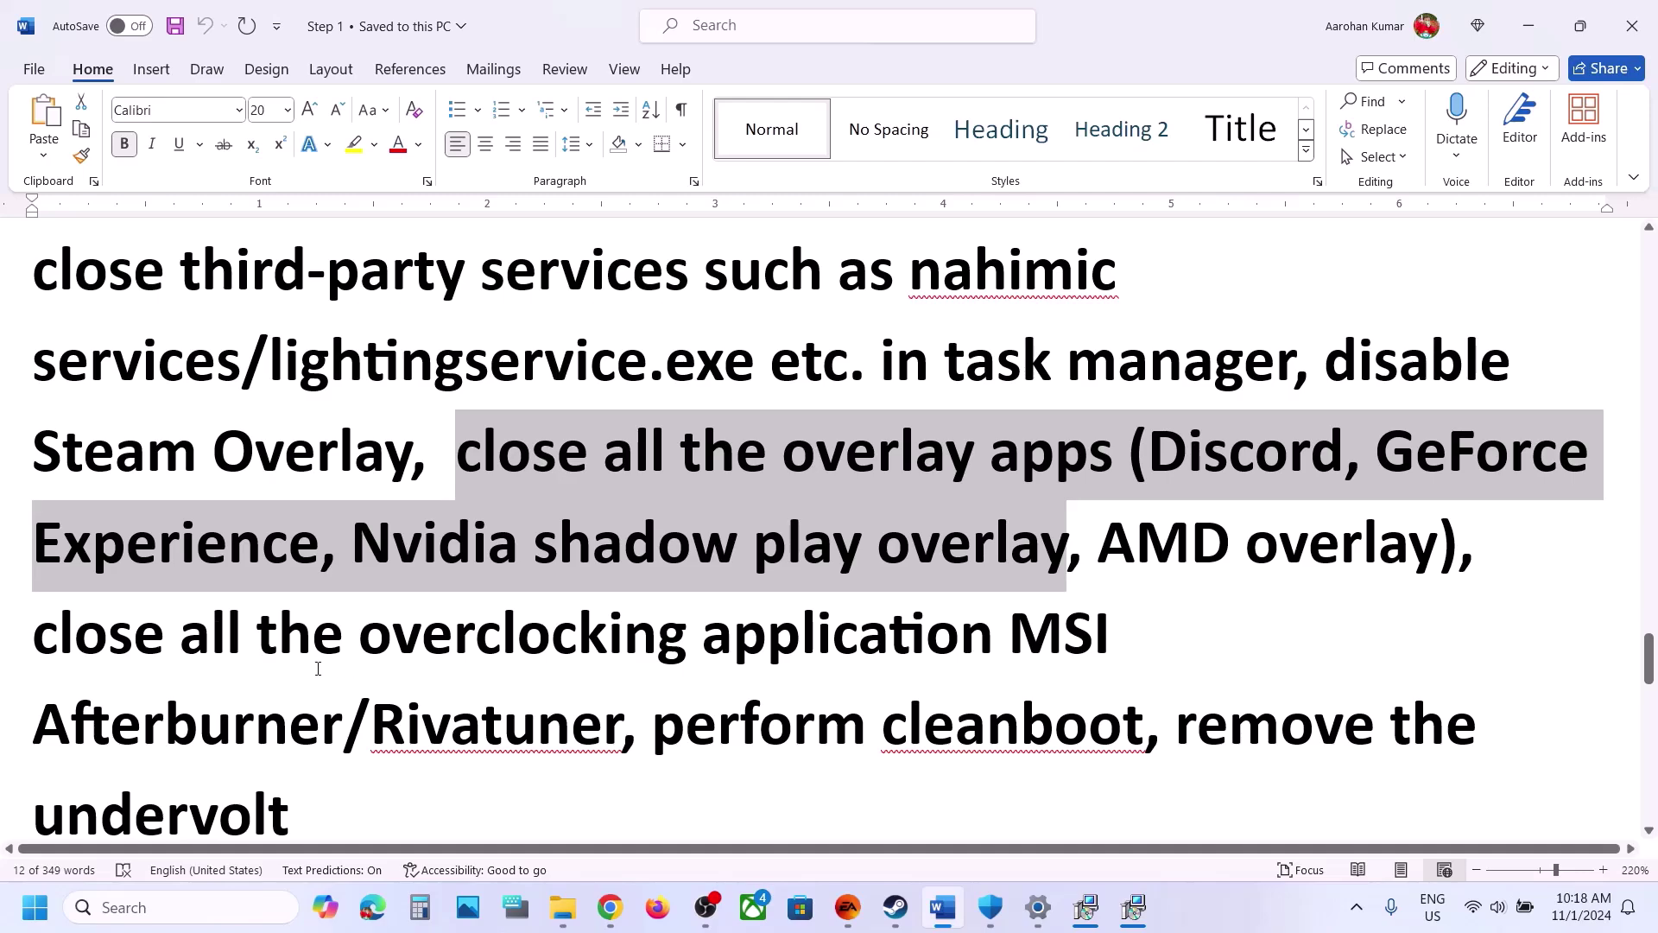
drag(377, 643, 641, 640)
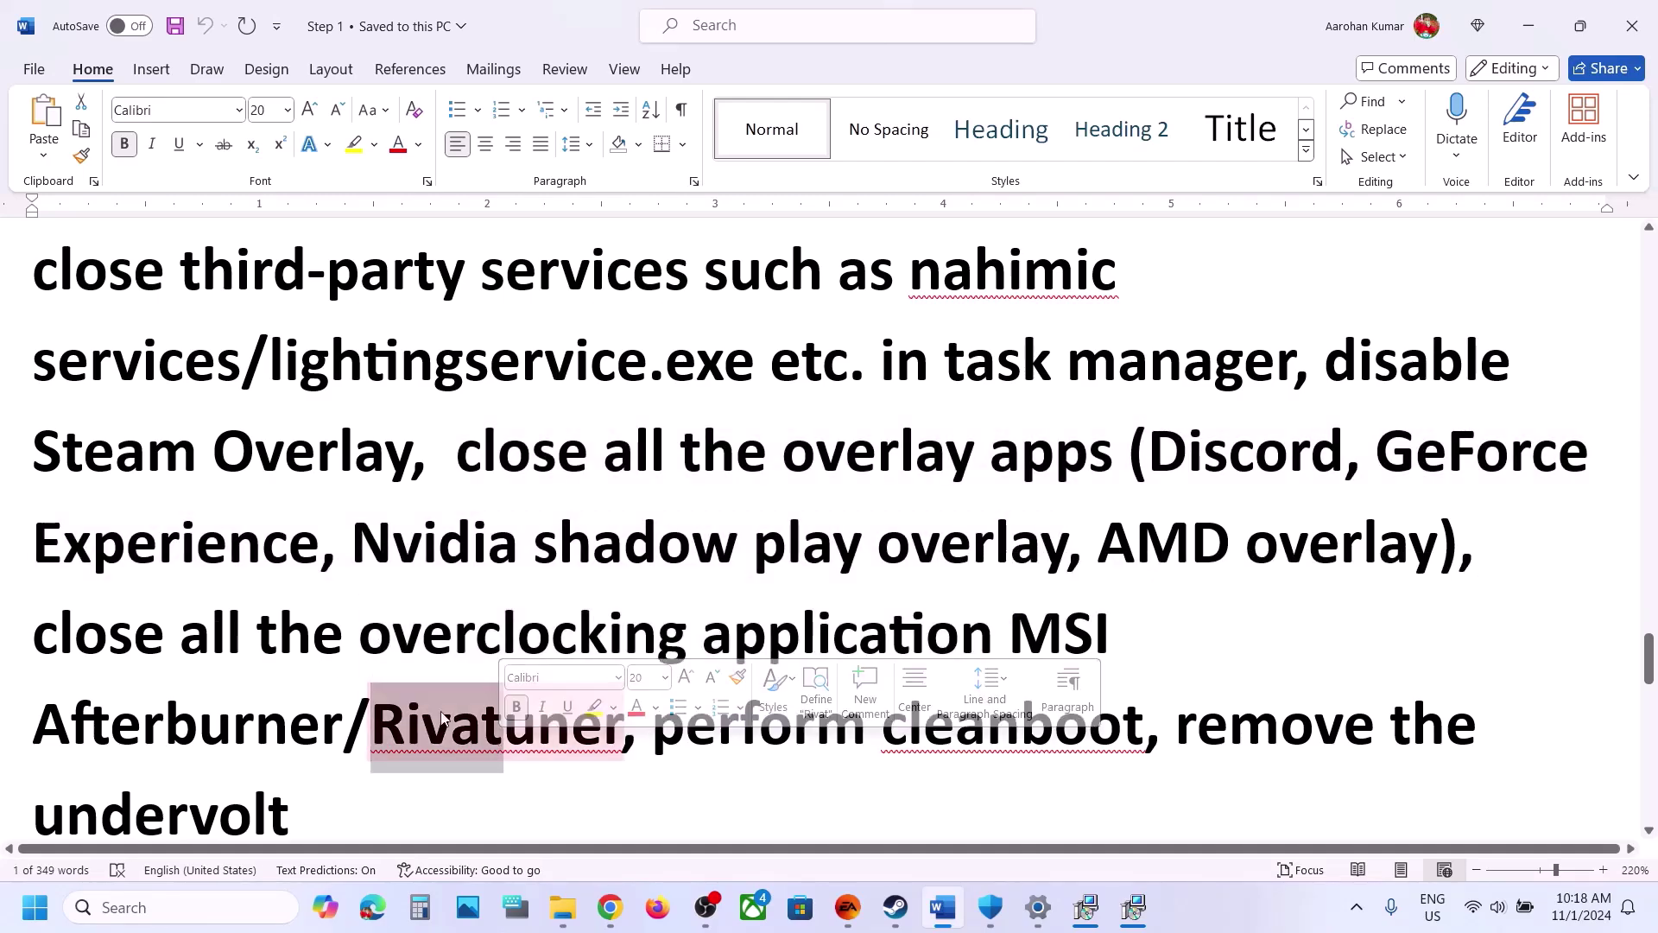
drag(372, 744, 503, 745)
drag(358, 630, 1008, 634)
scroll(935, 645, down, 2)
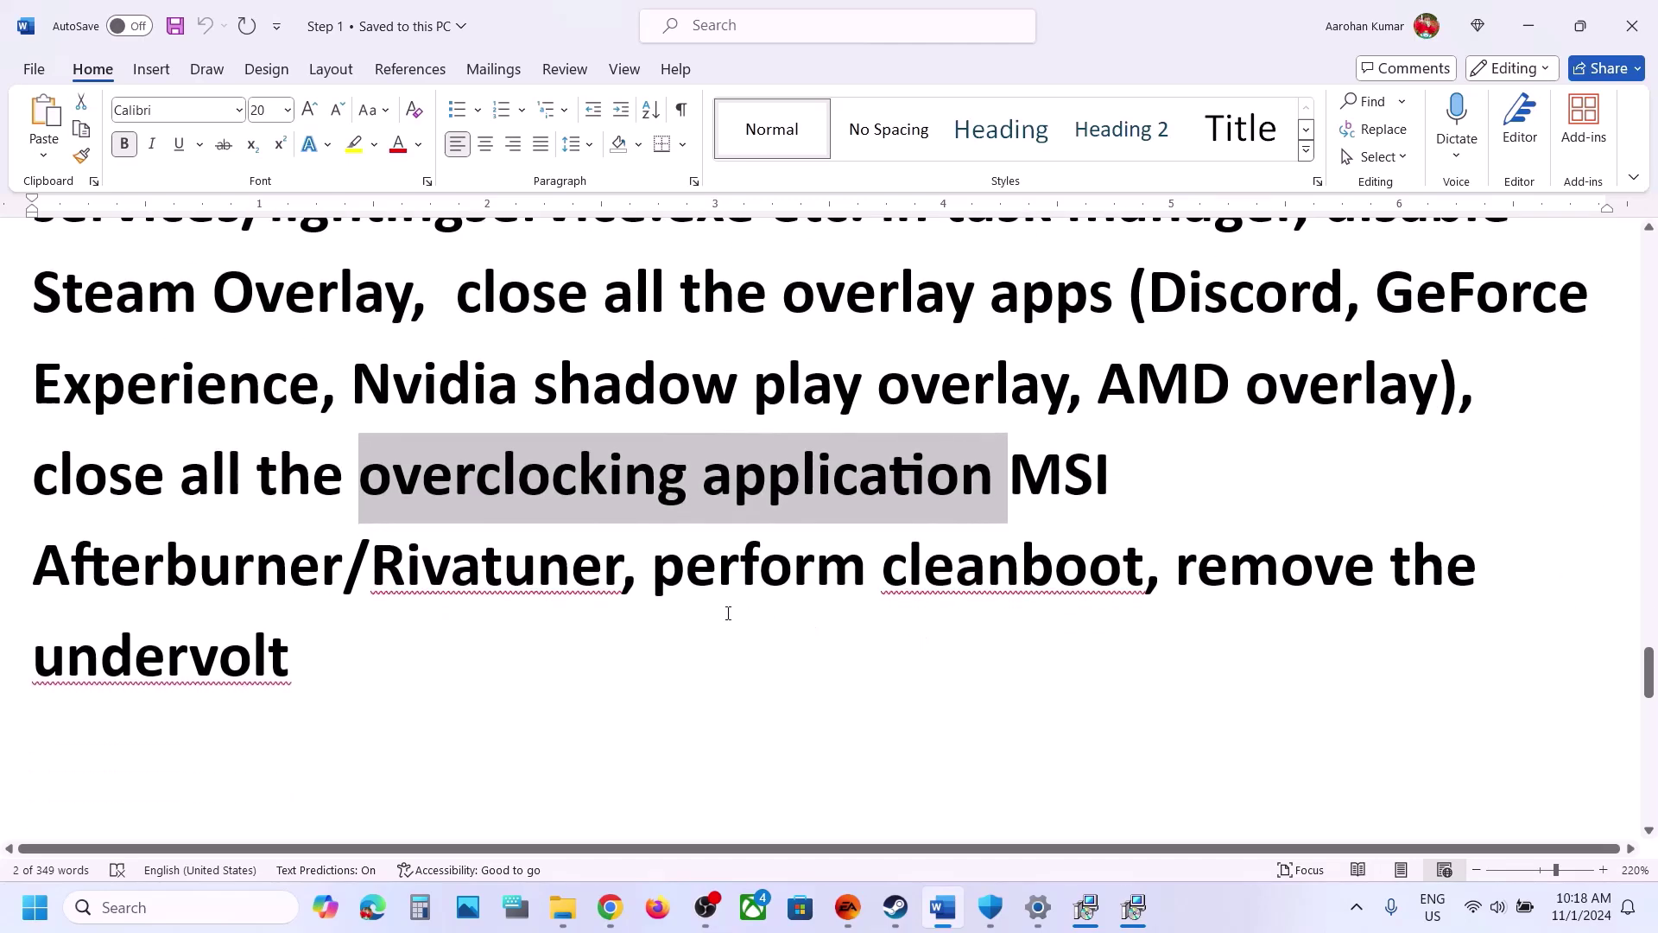
drag(652, 570, 993, 574)
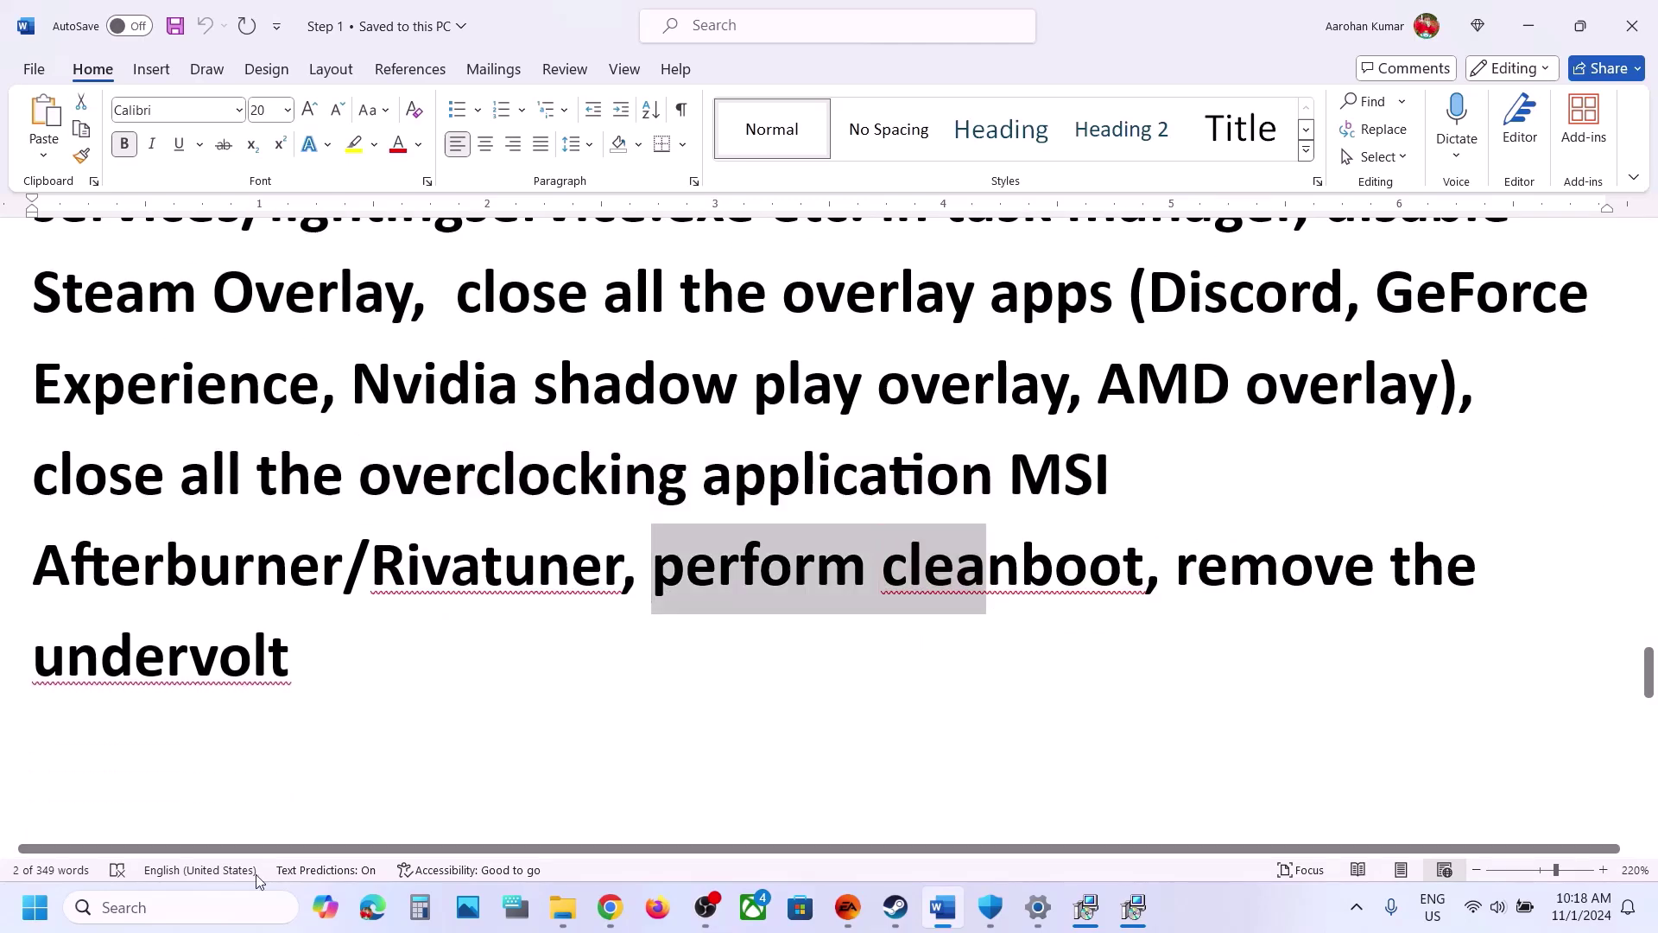
- Search Windows for System Configuration, launch it and show its list of services
click(183, 916)
text(ystem)
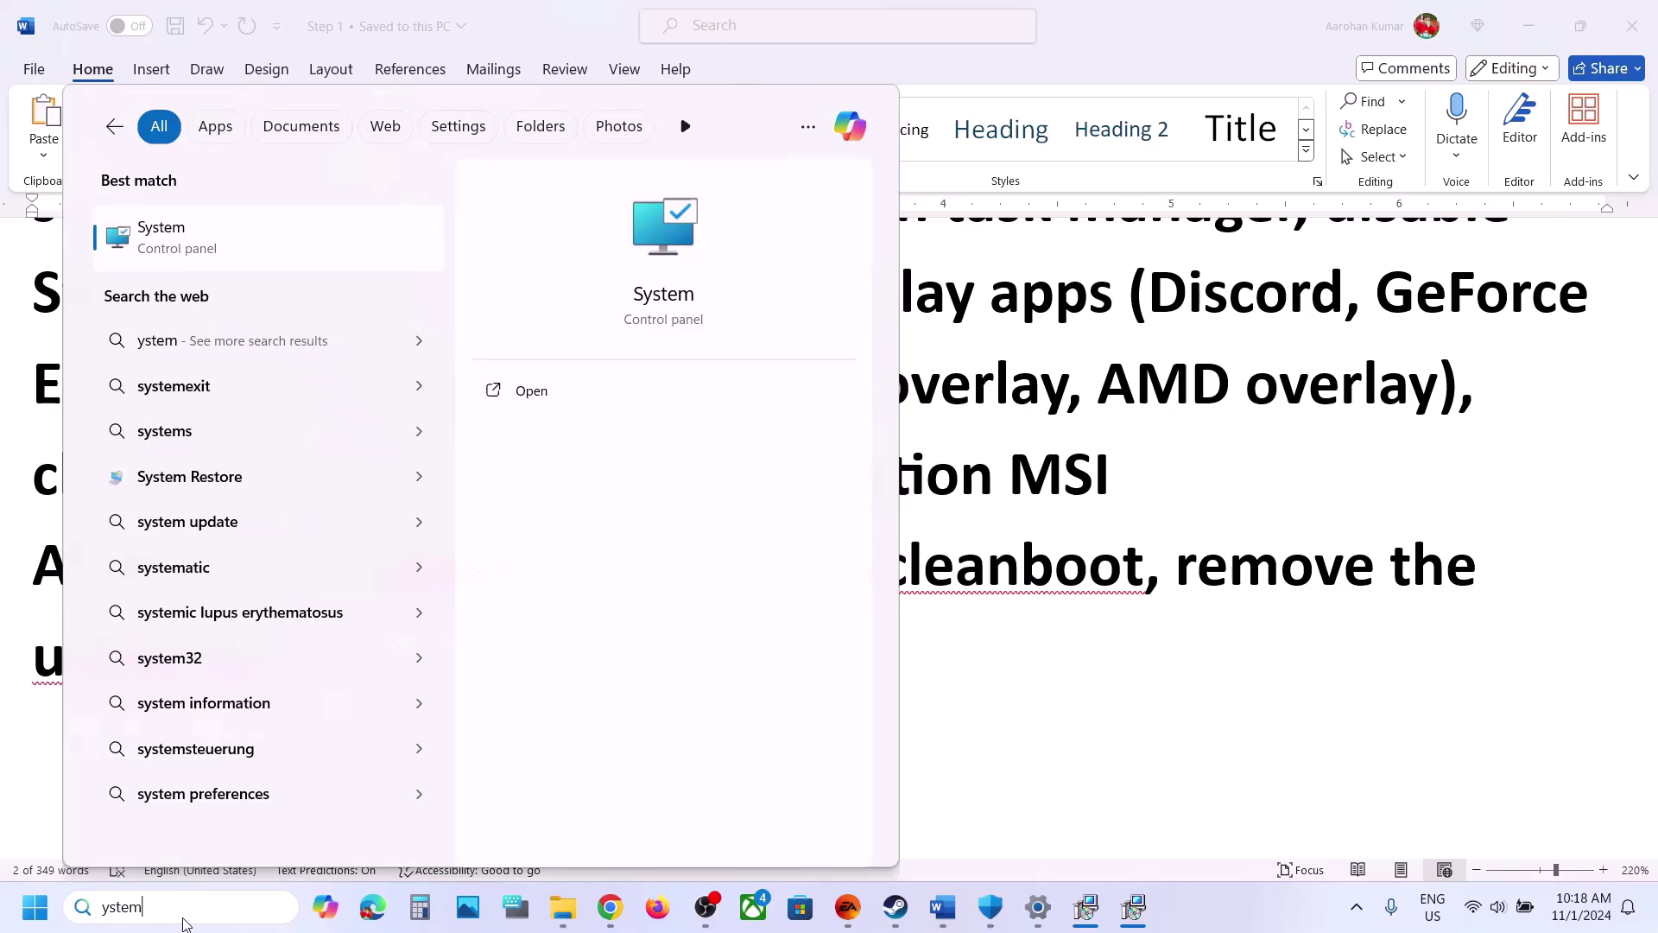
text( con)
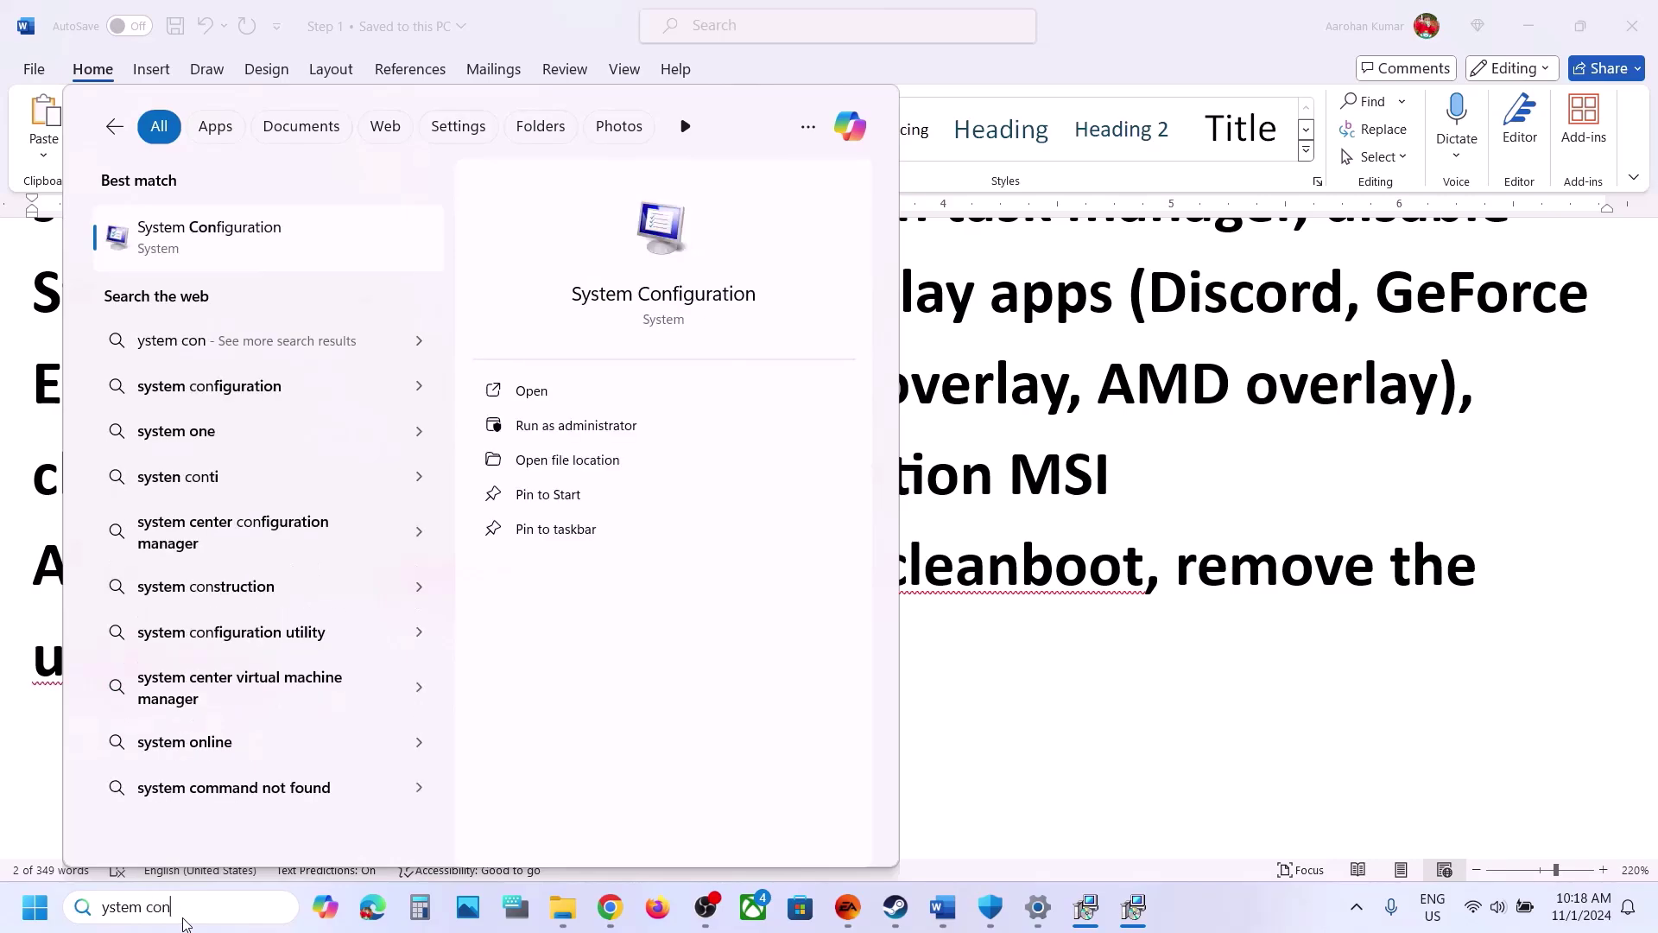
click(251, 226)
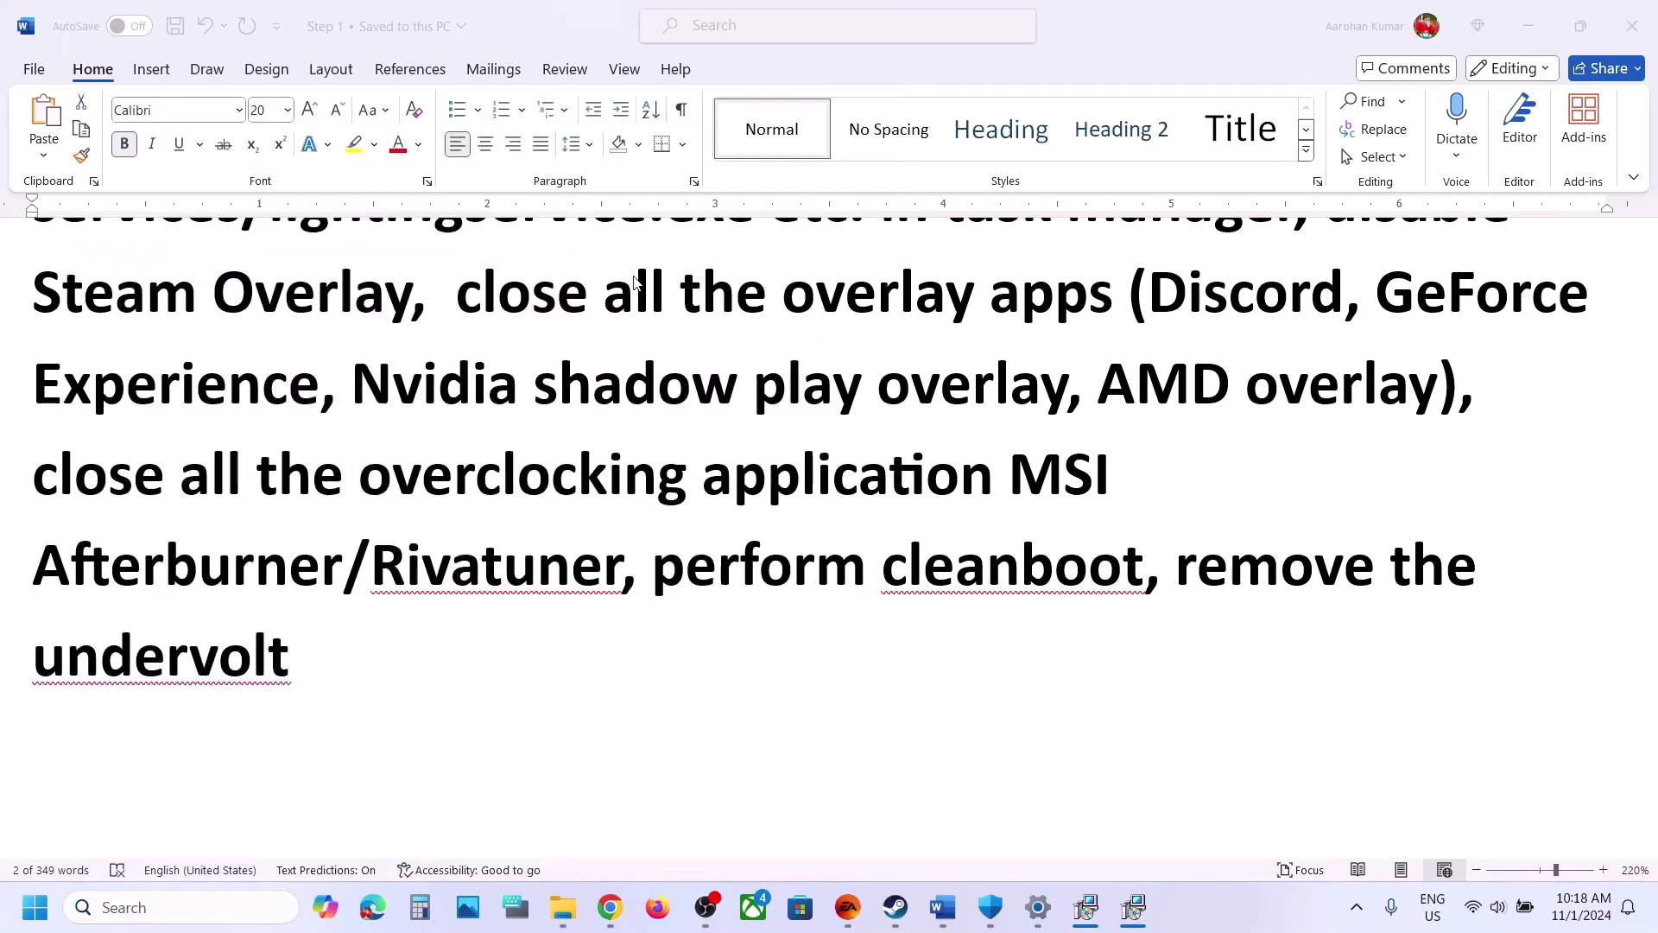
click(666, 286)
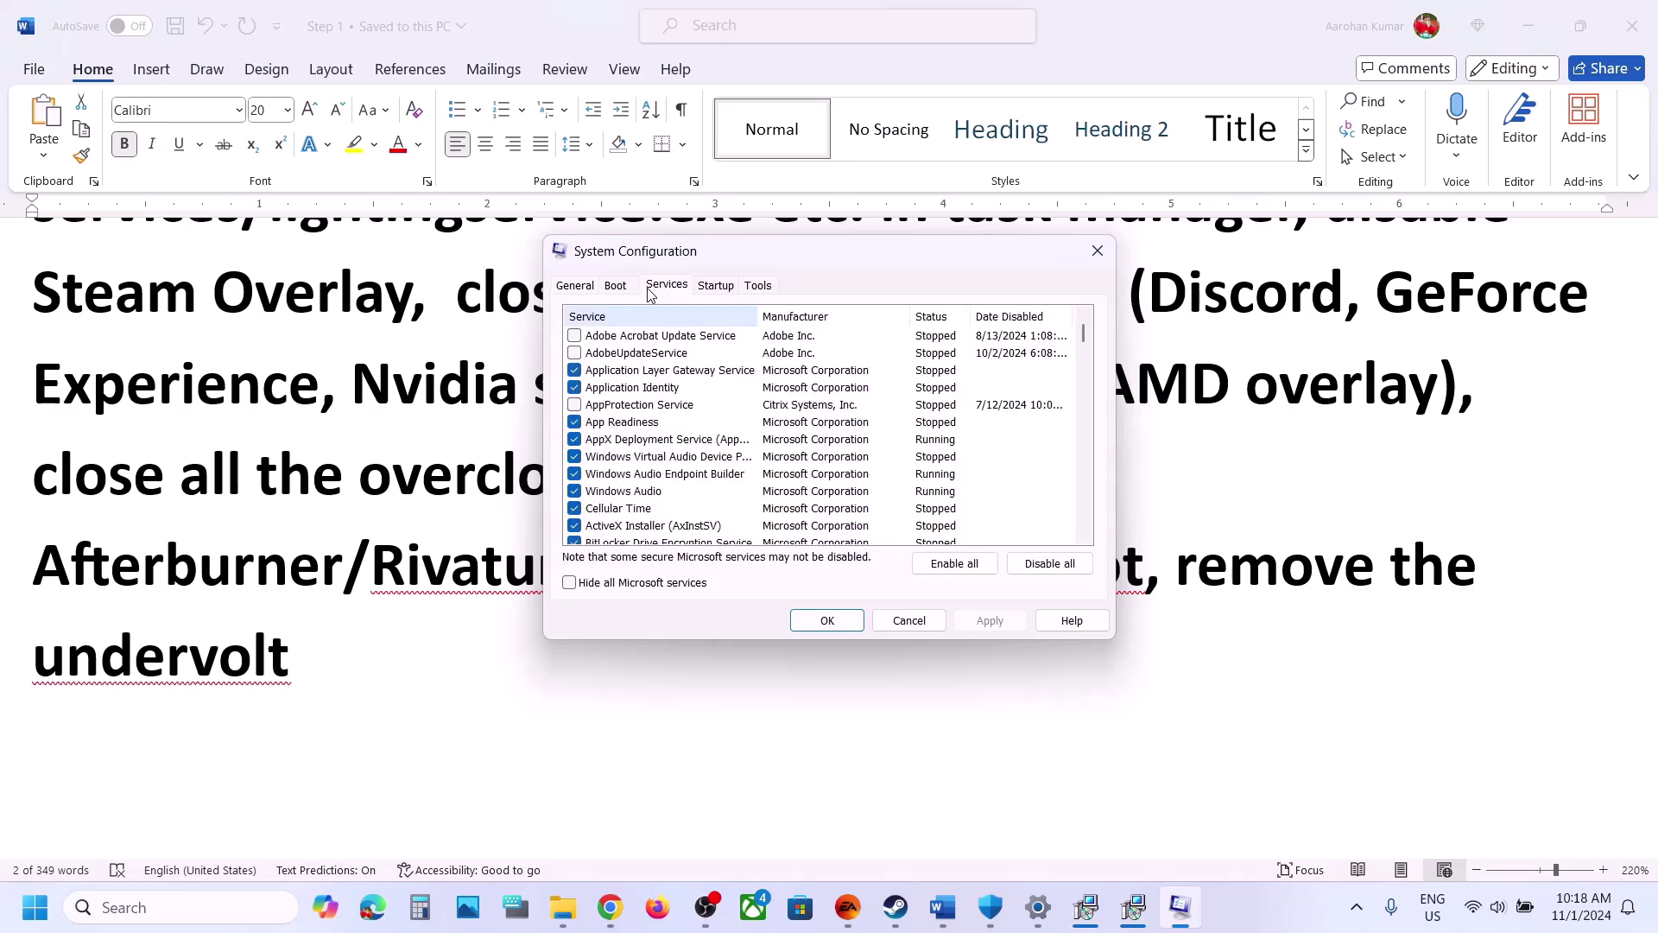
- Hide all Microsoft services, disable all the remaining services, and apply the changes to System Configuration
click(583, 584)
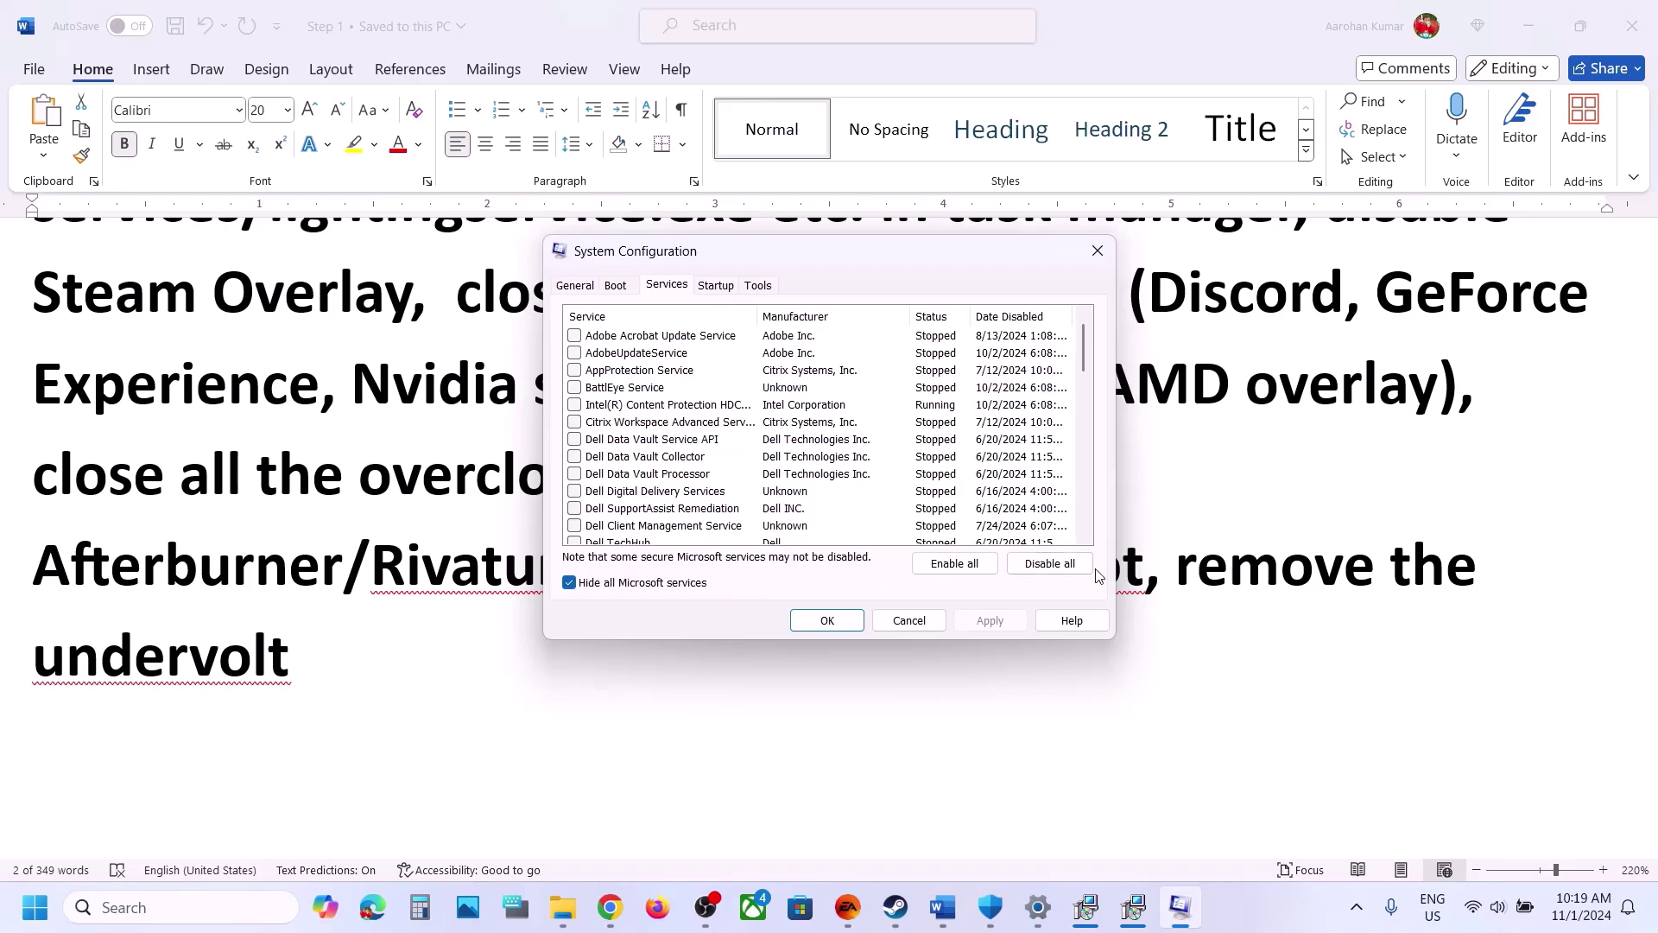
click(1064, 571)
click(1011, 621)
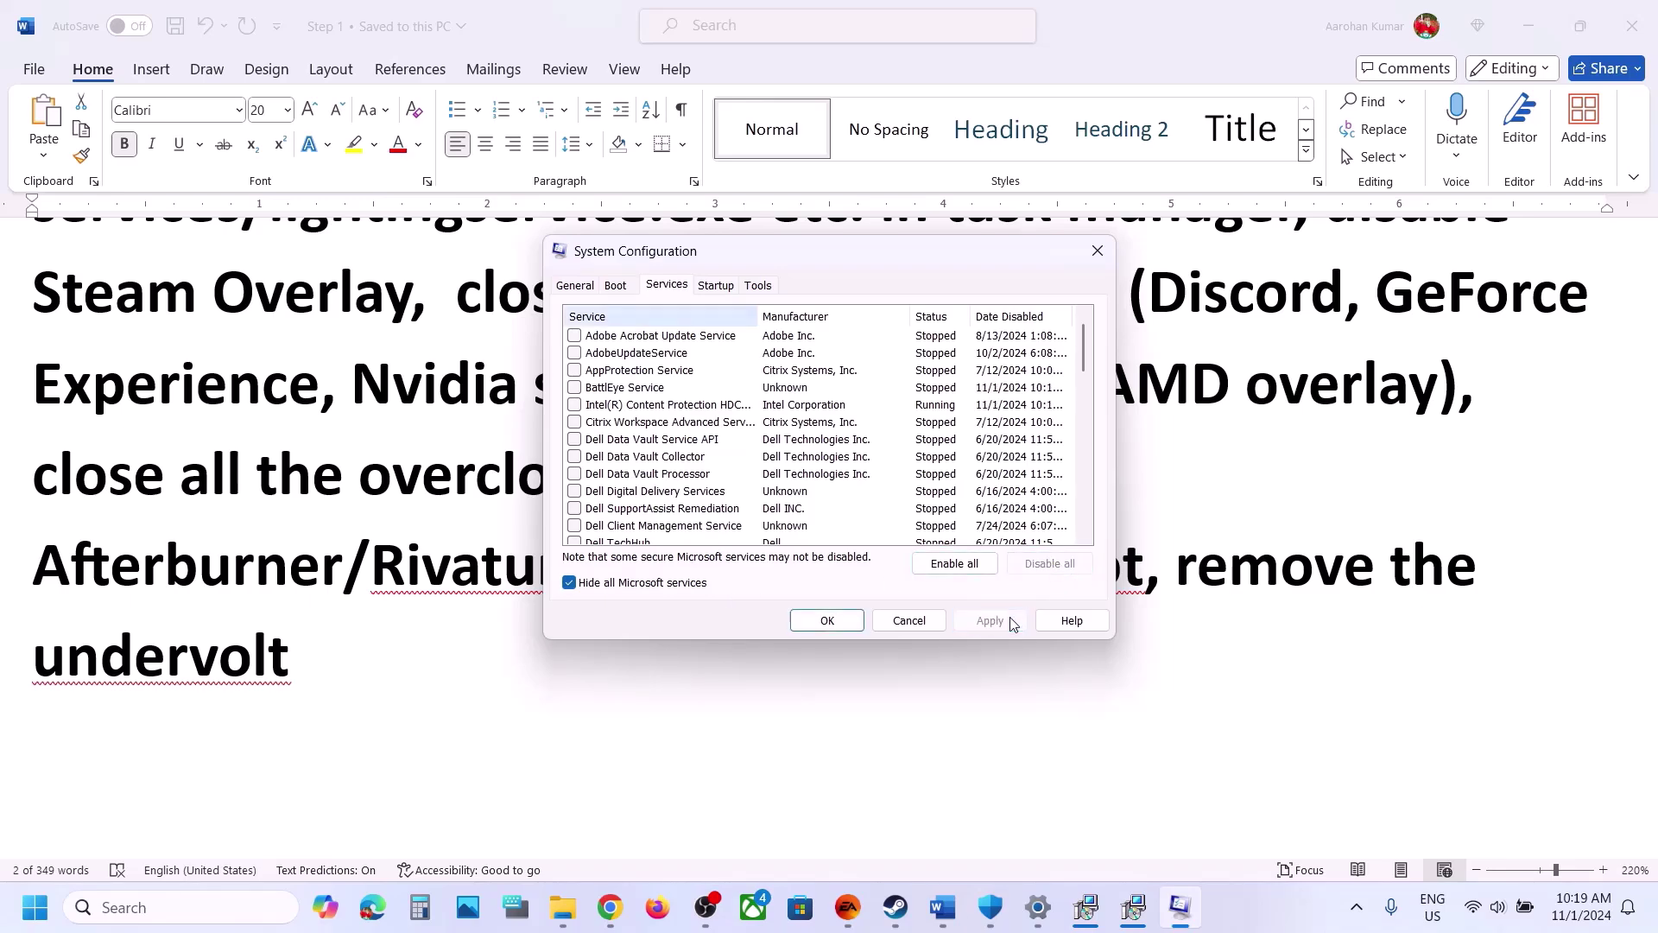
click(829, 621)
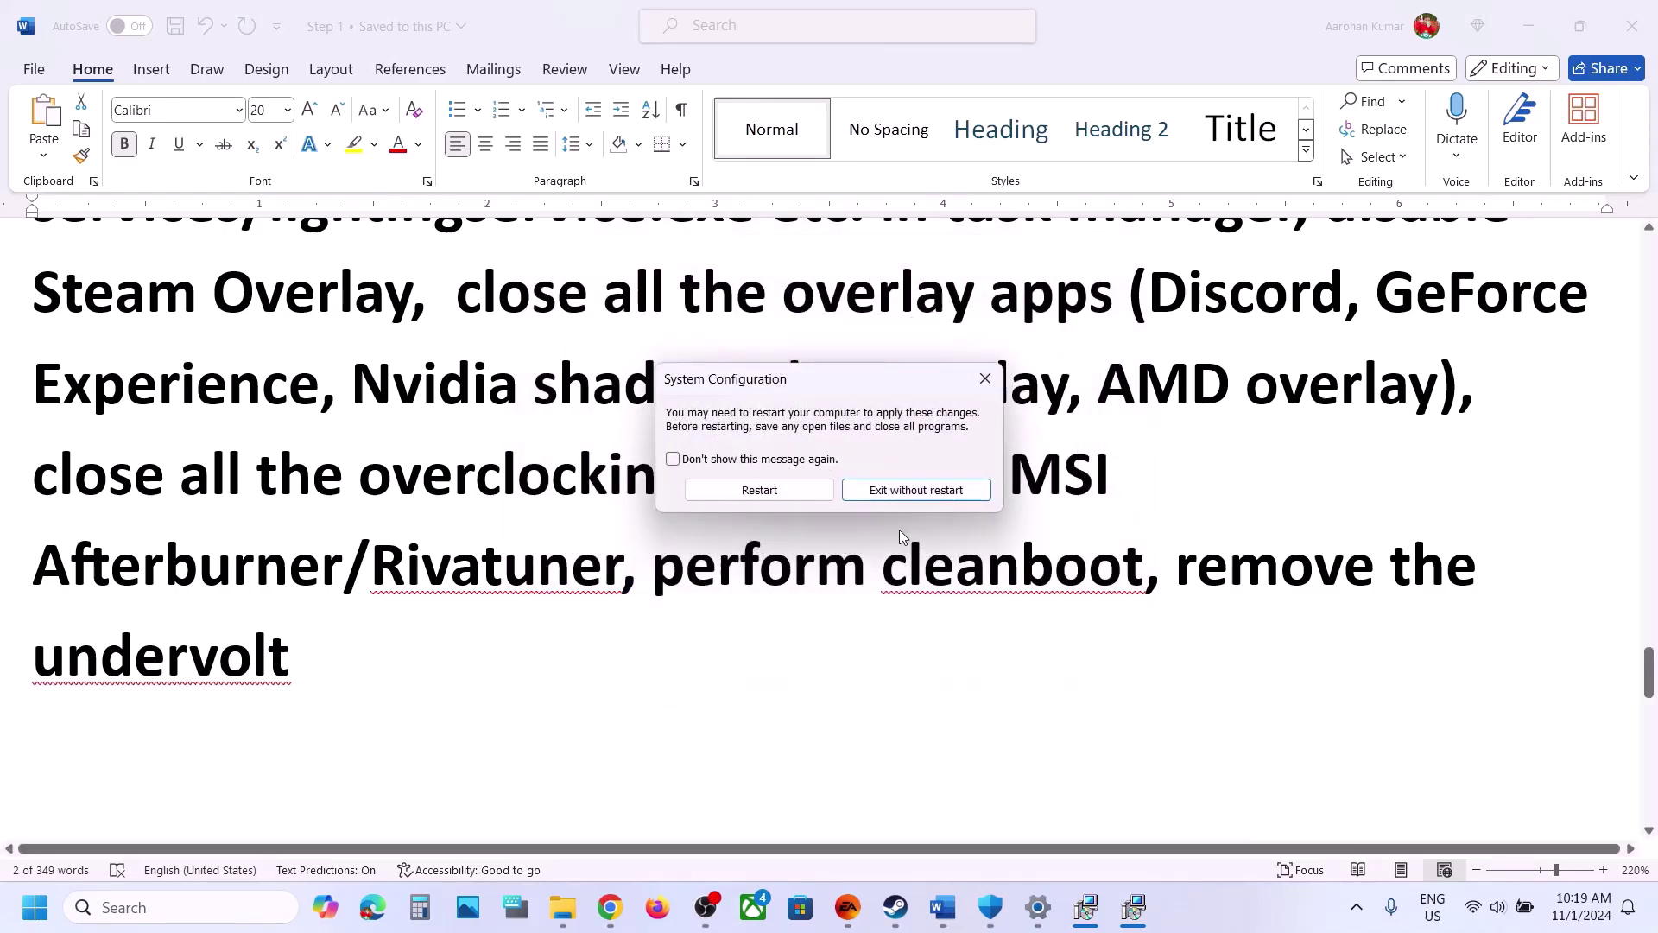
- Dismiss the System Configuration restart prompt without restarting and review the Step 15 note about removing the undervolt
click(987, 379)
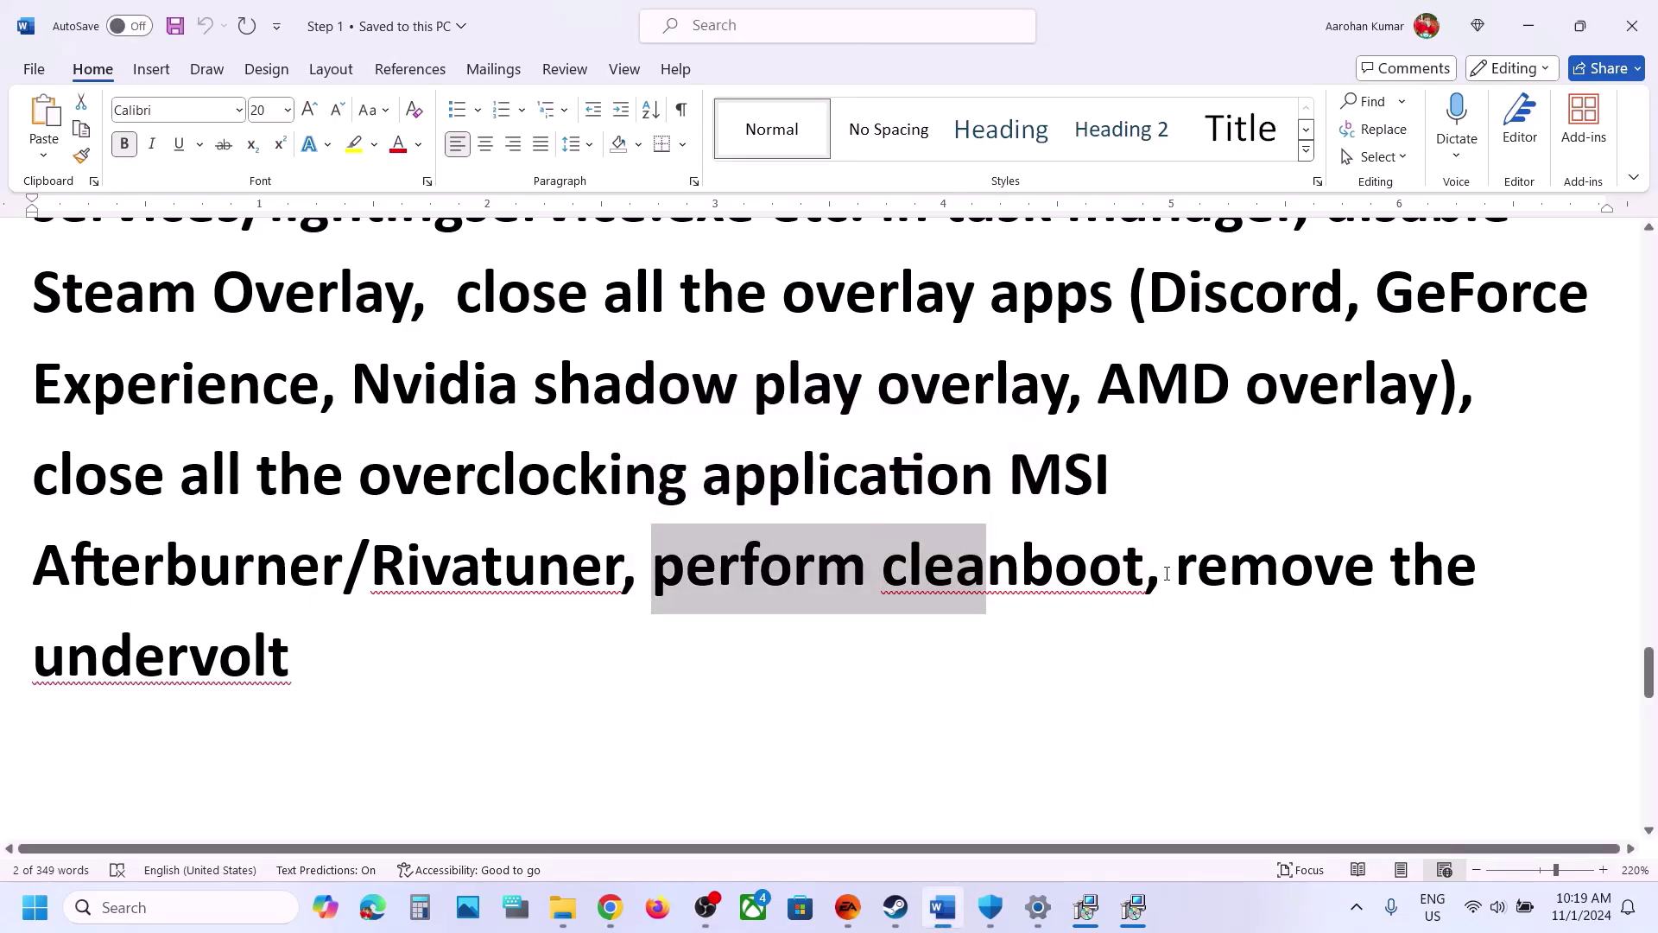
drag(1167, 574, 373, 630)
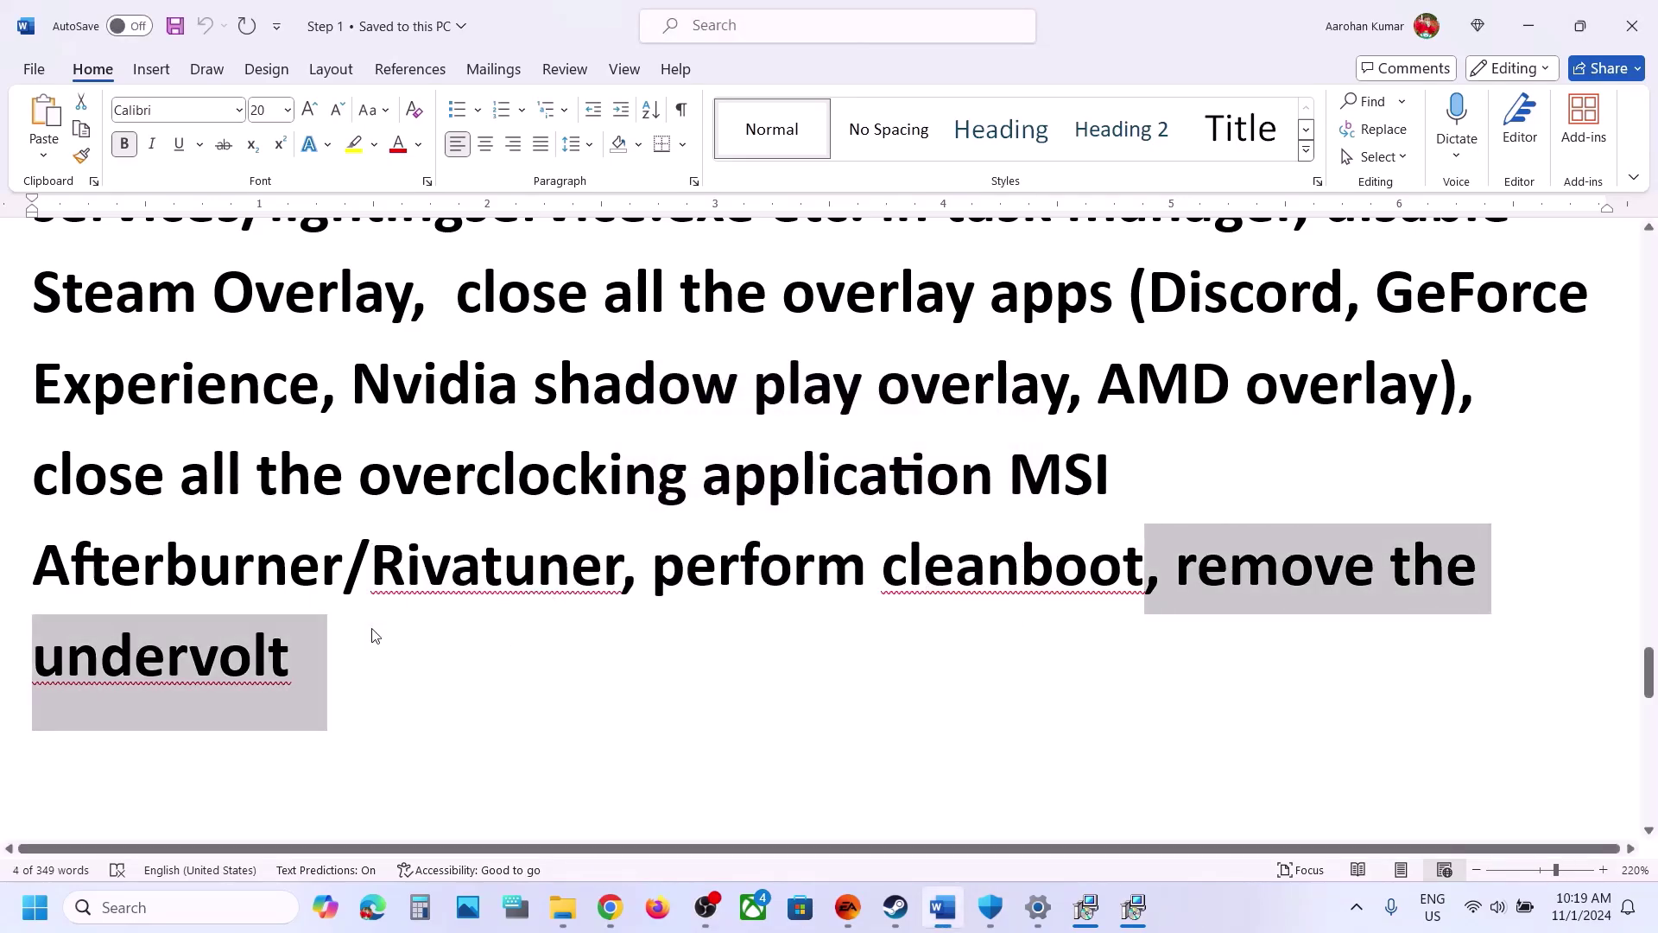
click(373, 636)
- Review Step 16 in the Word notes on disabling strand hair, turning off Frame Gen, windowed mode and lower graphics settings
scroll(373, 630, down, 5)
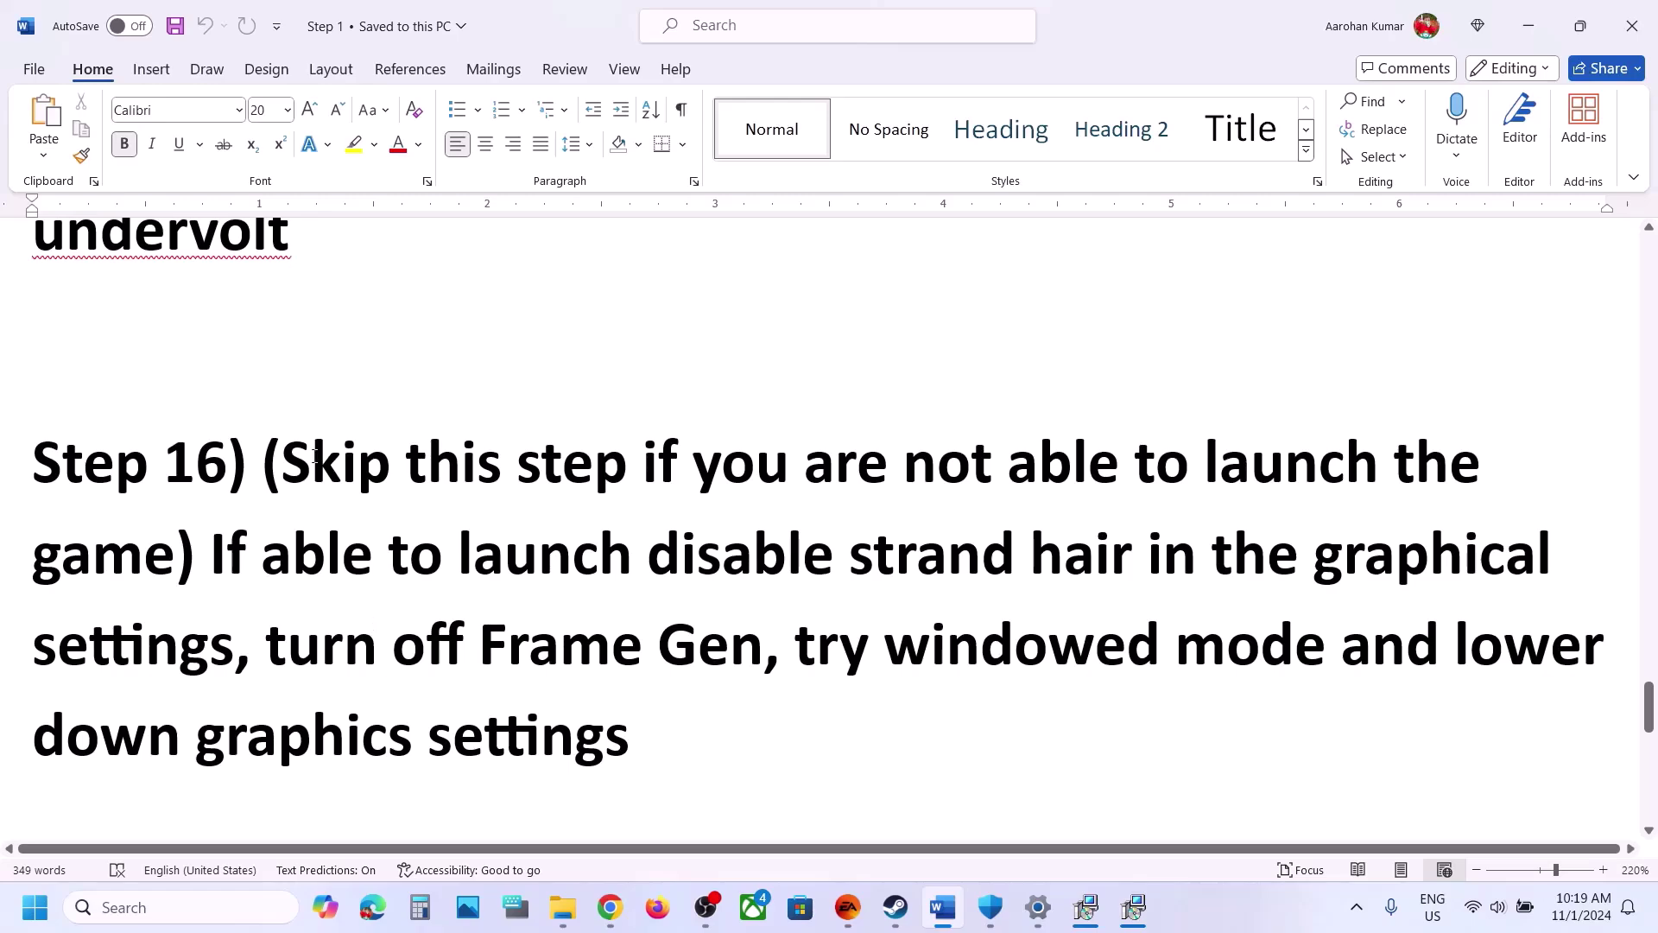
drag(297, 455, 1144, 557)
click(222, 557)
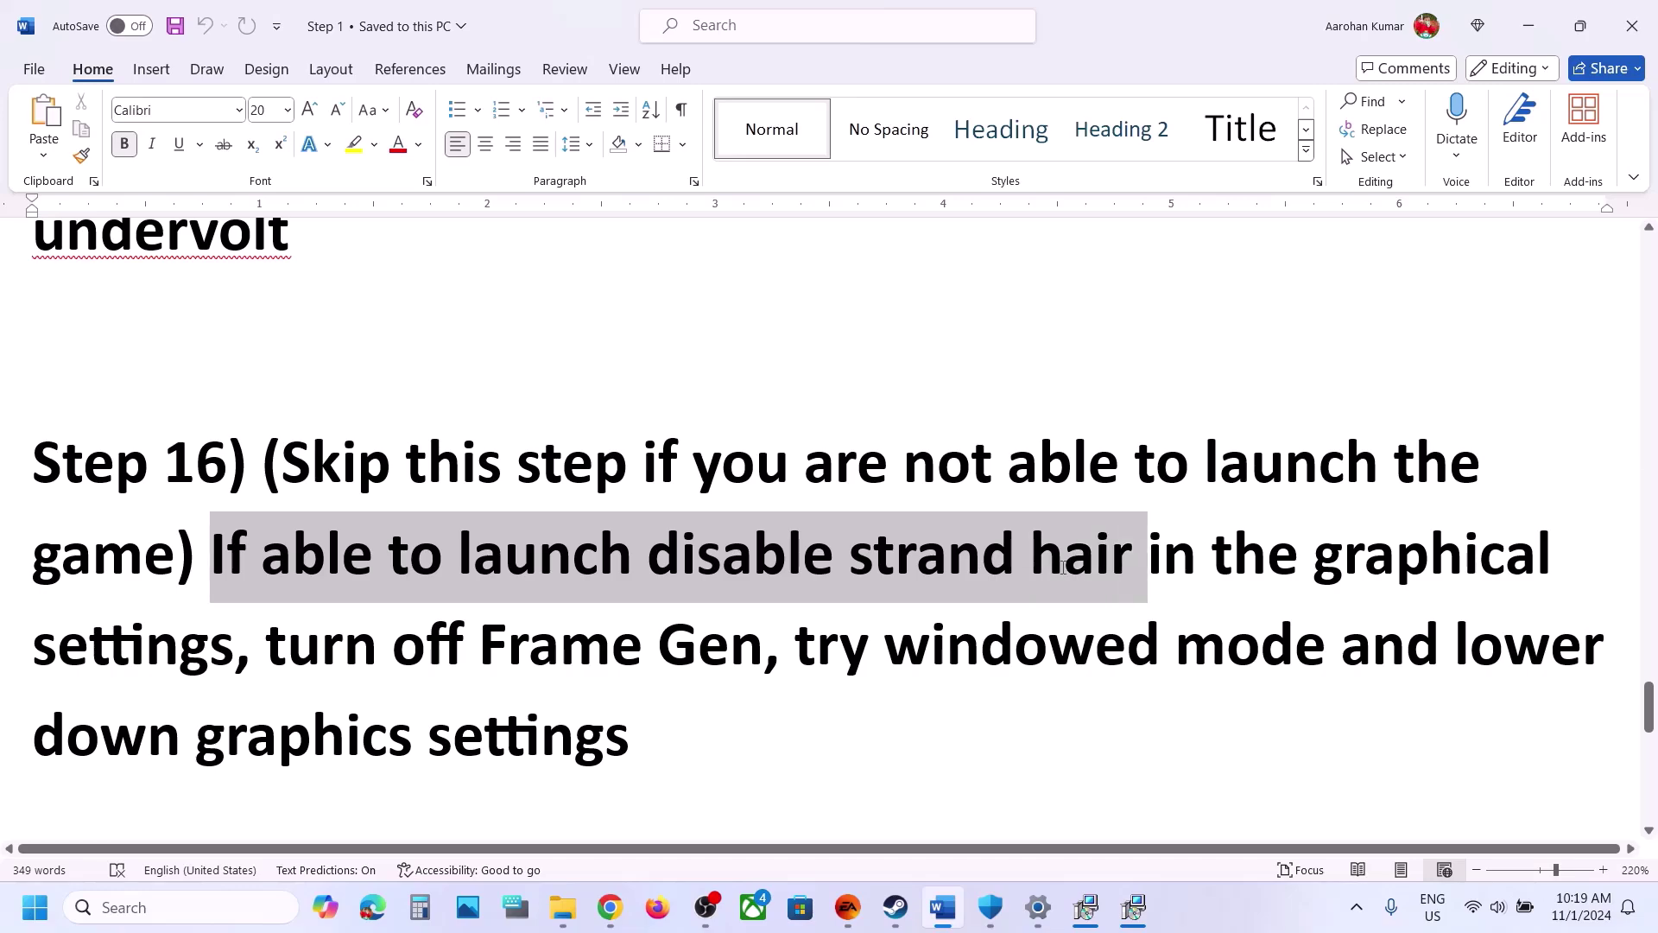
click(1064, 572)
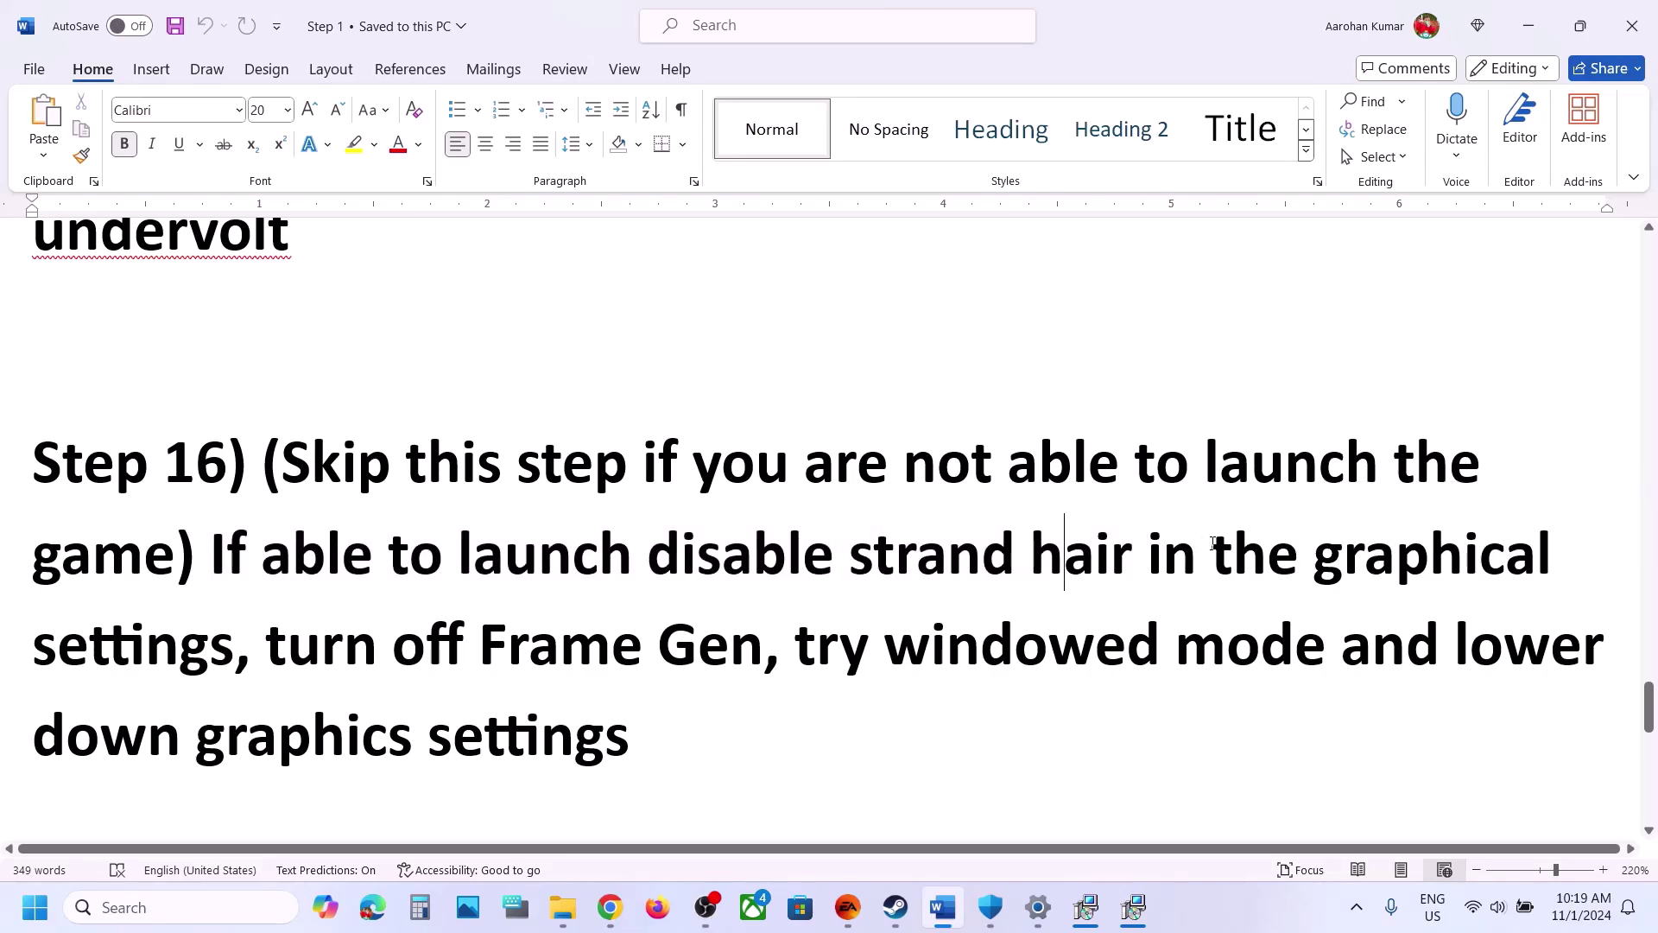
drag(294, 645, 652, 646)
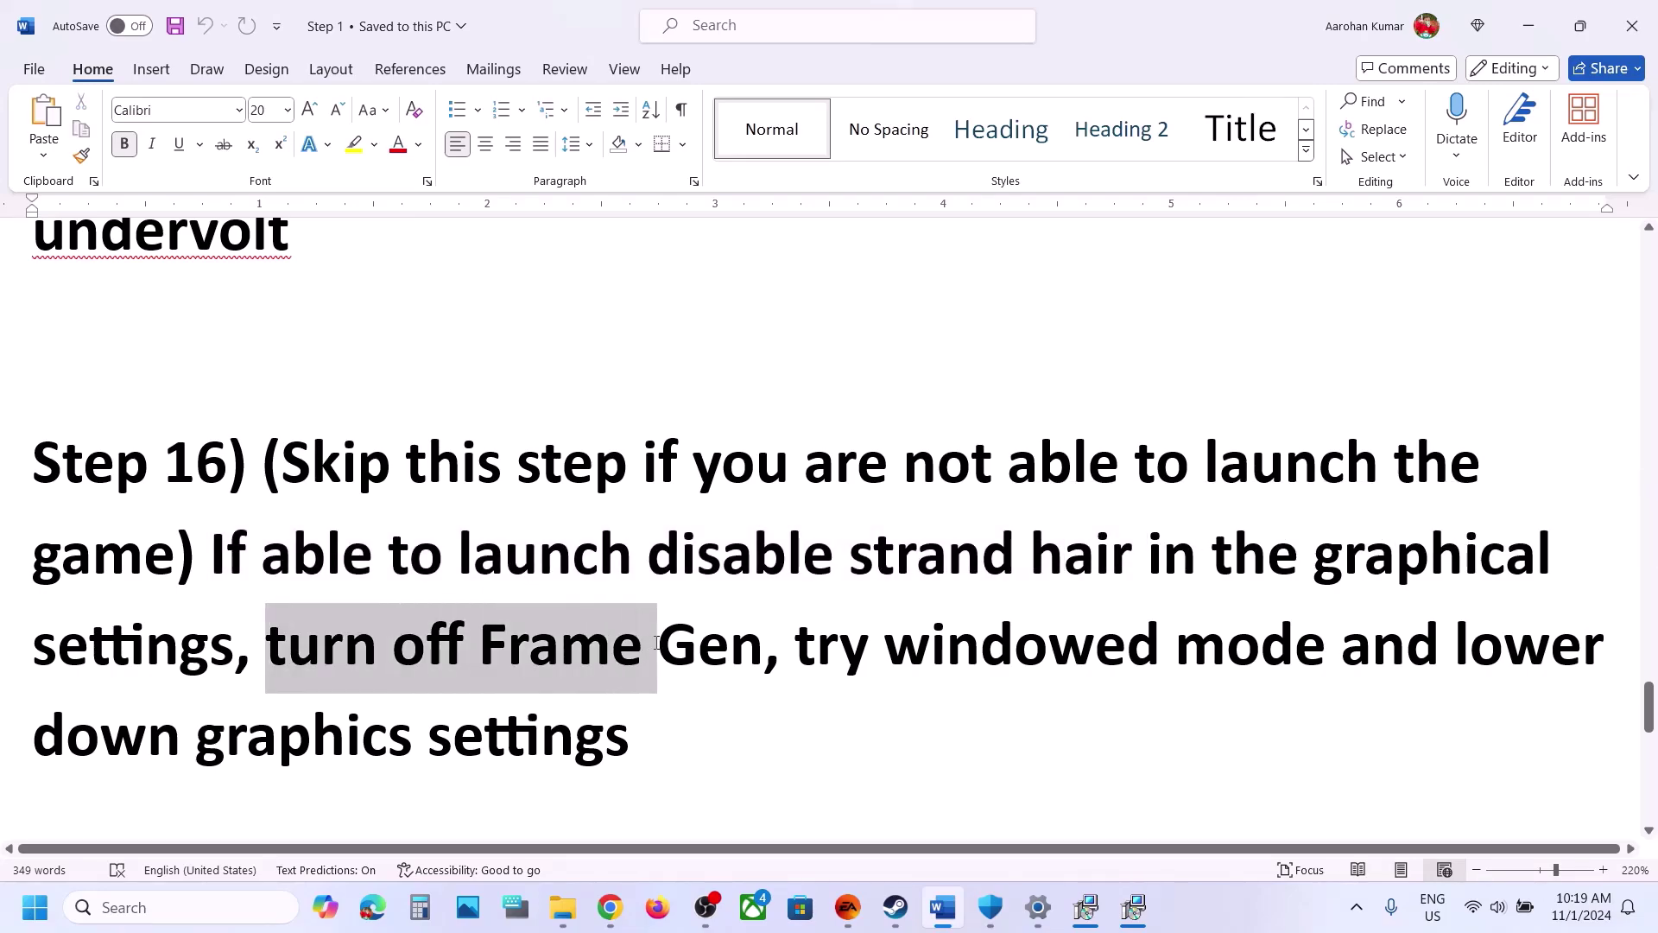
click(850, 662)
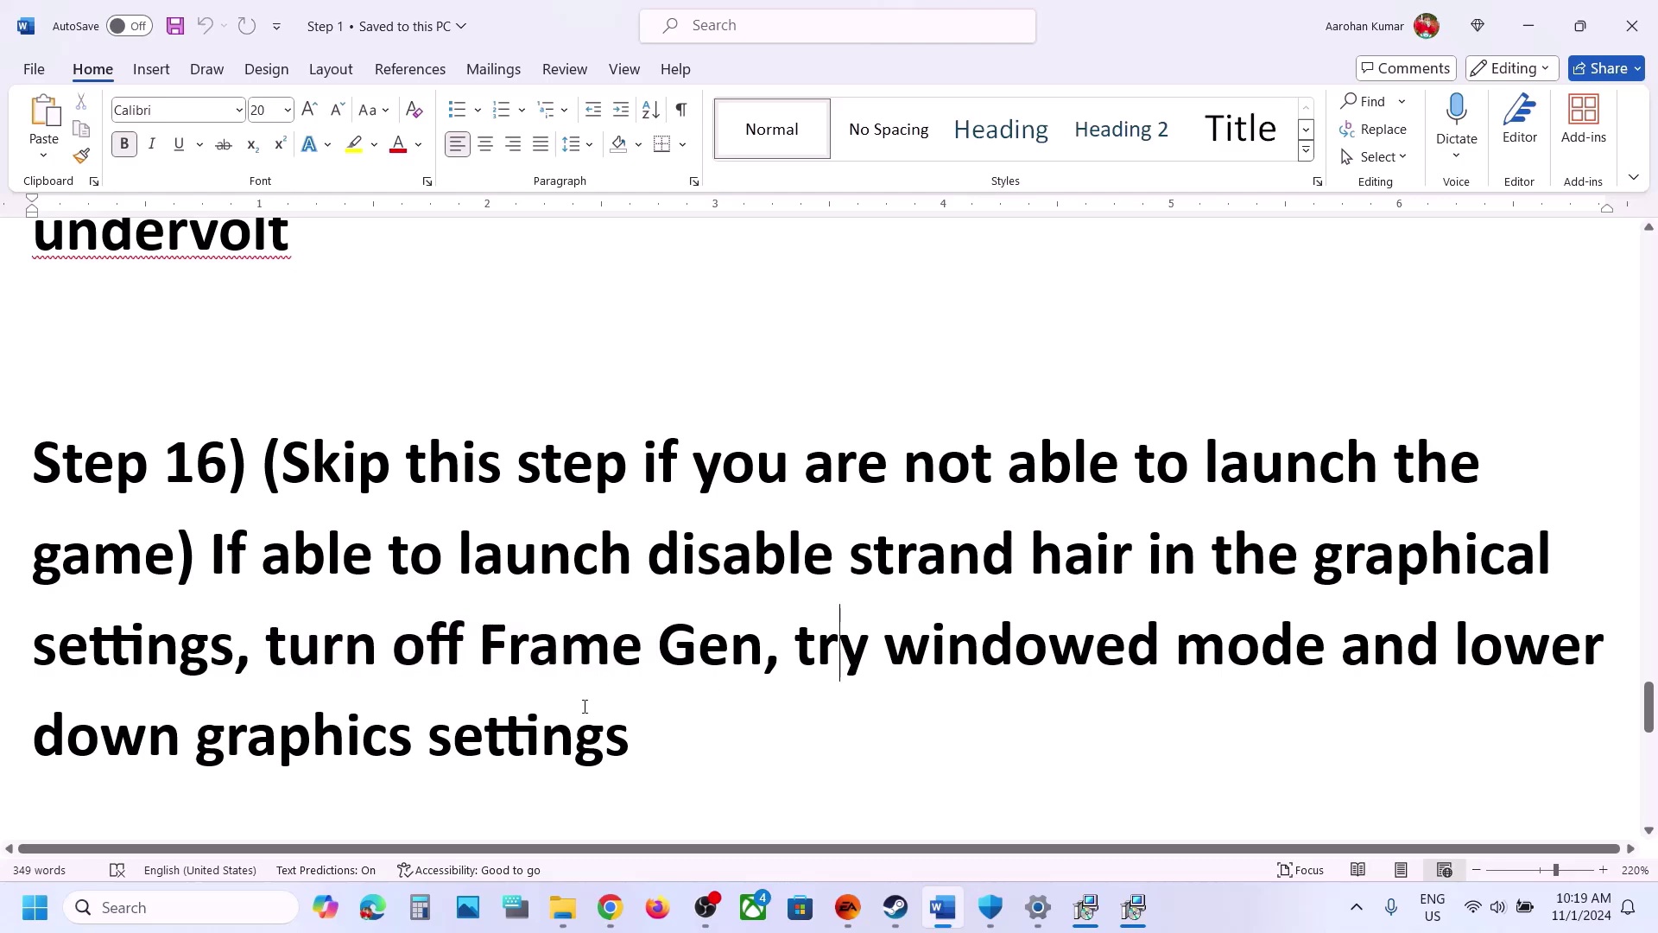
- Switch to the running Dragon Age: The Veilguard game and open its display settings
click(1215, 917)
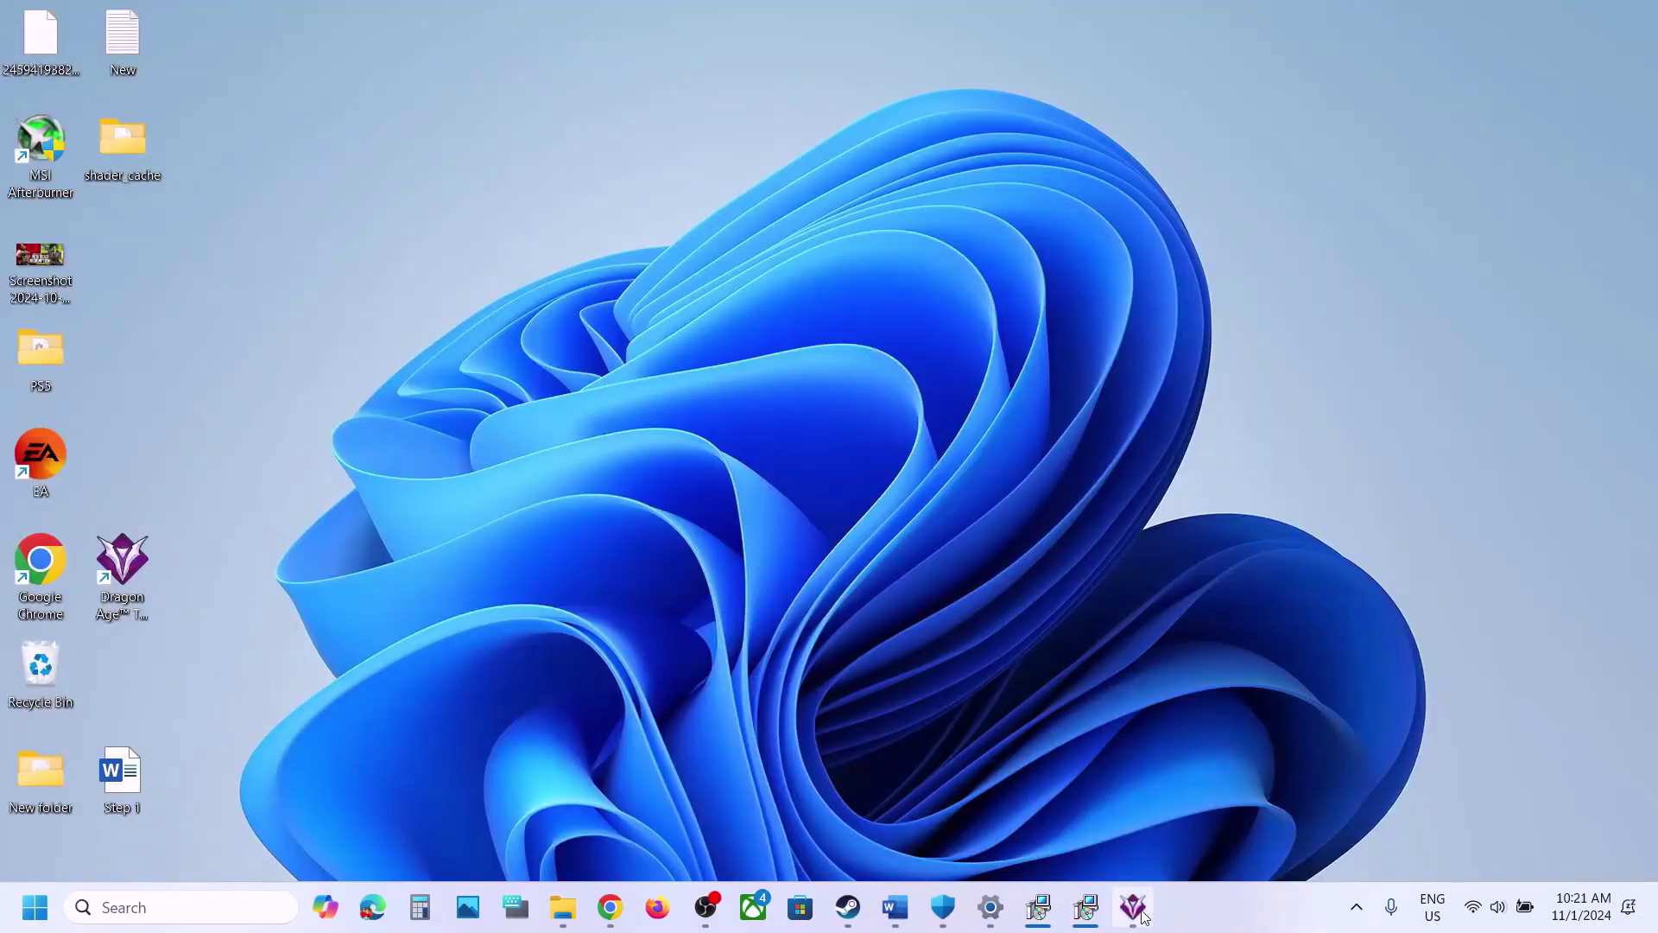
click(1122, 921)
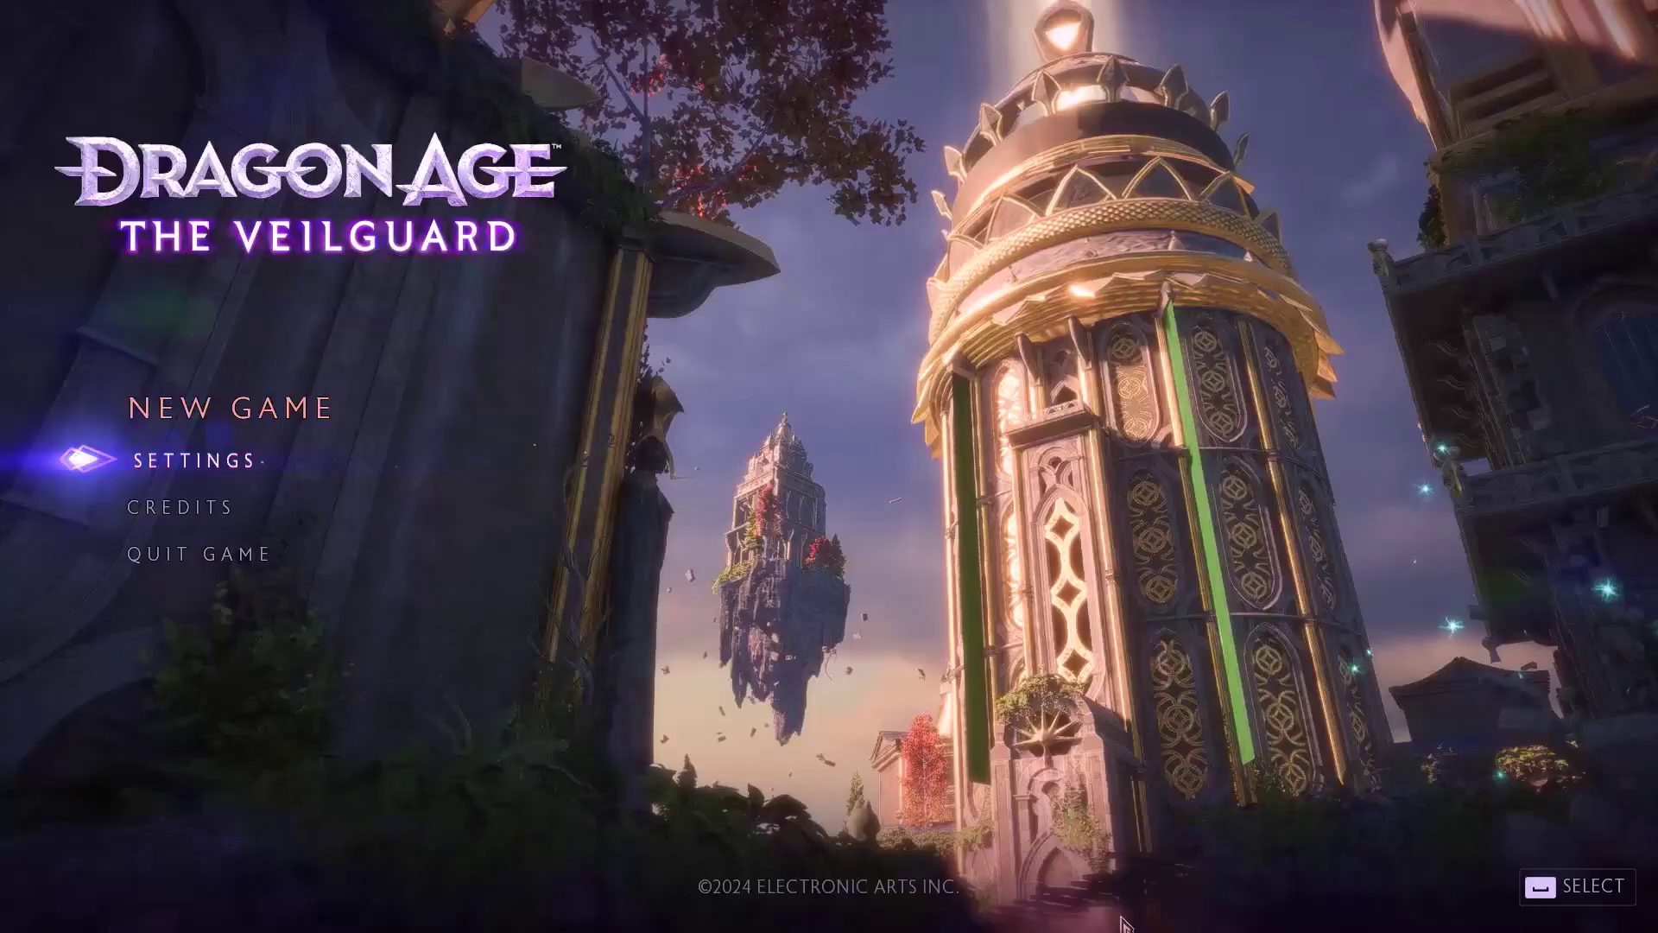
click(227, 478)
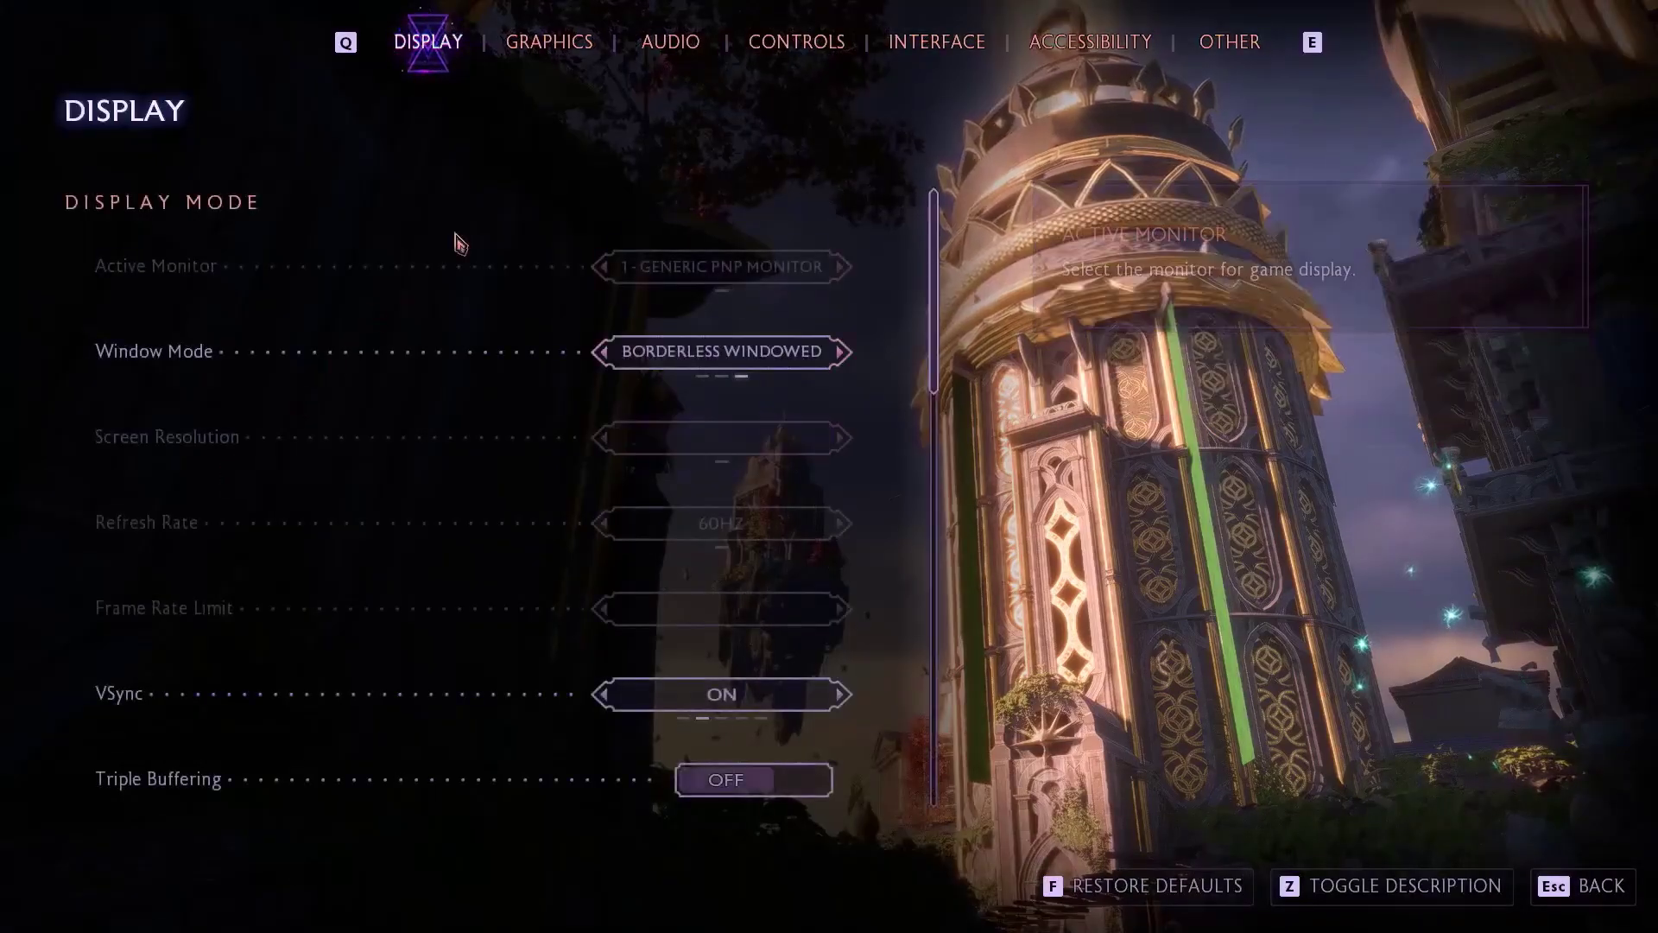
- Change the game's window mode to Windowed and on to Full Screen
mouse_move(639, 376)
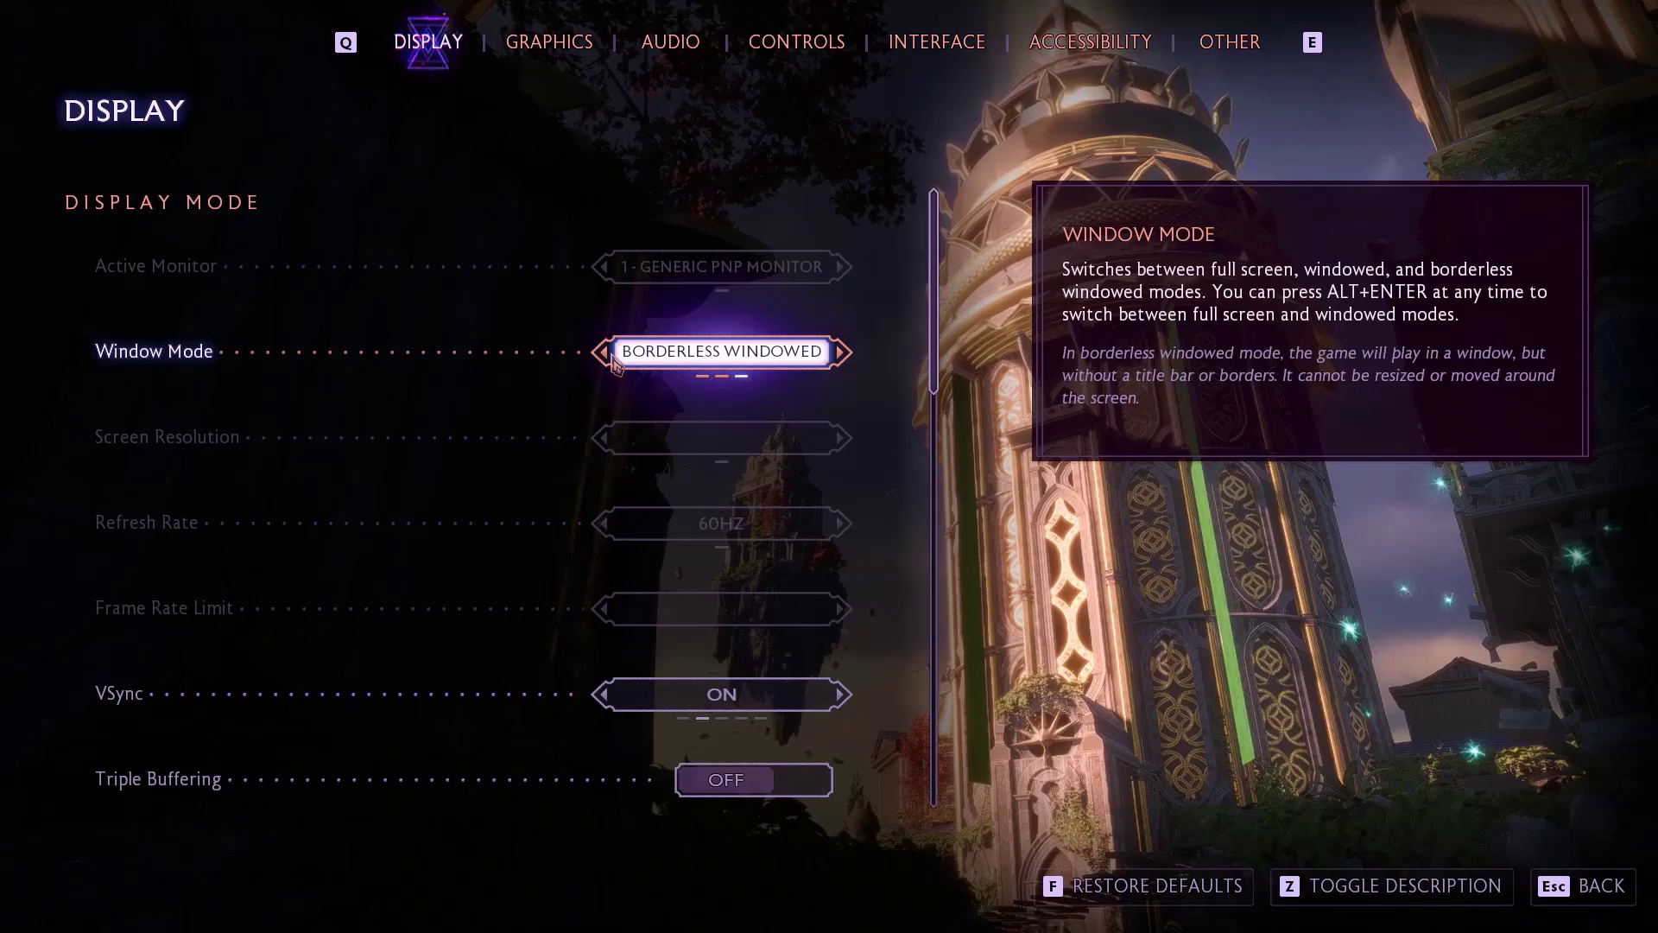
click(613, 361)
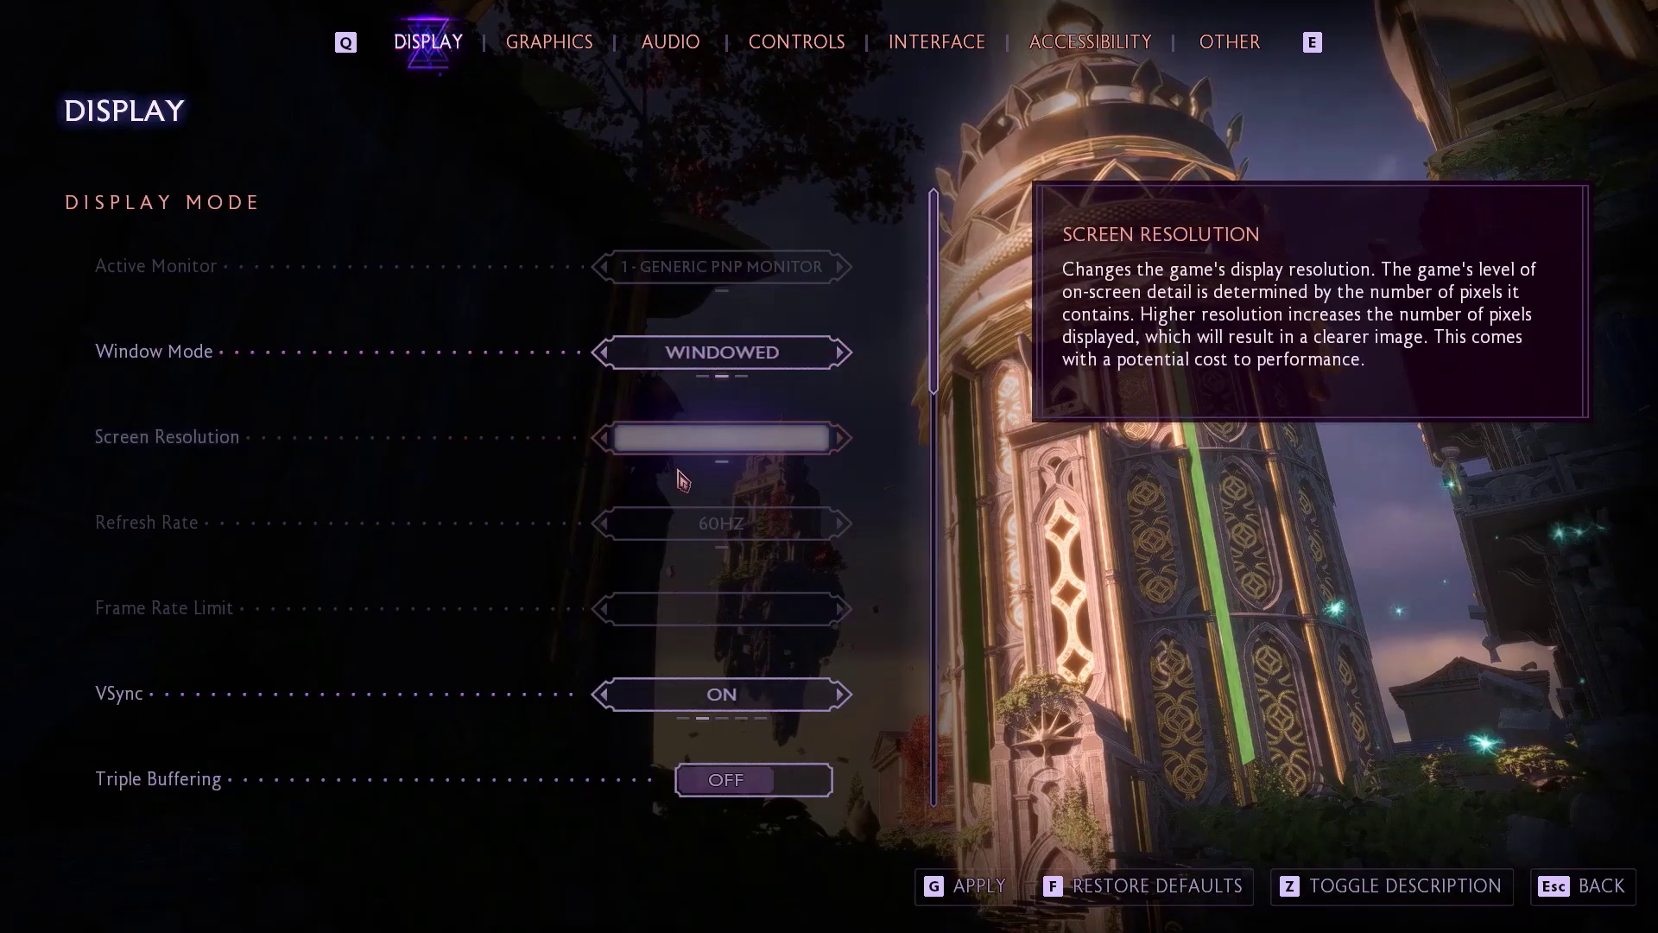
click(607, 356)
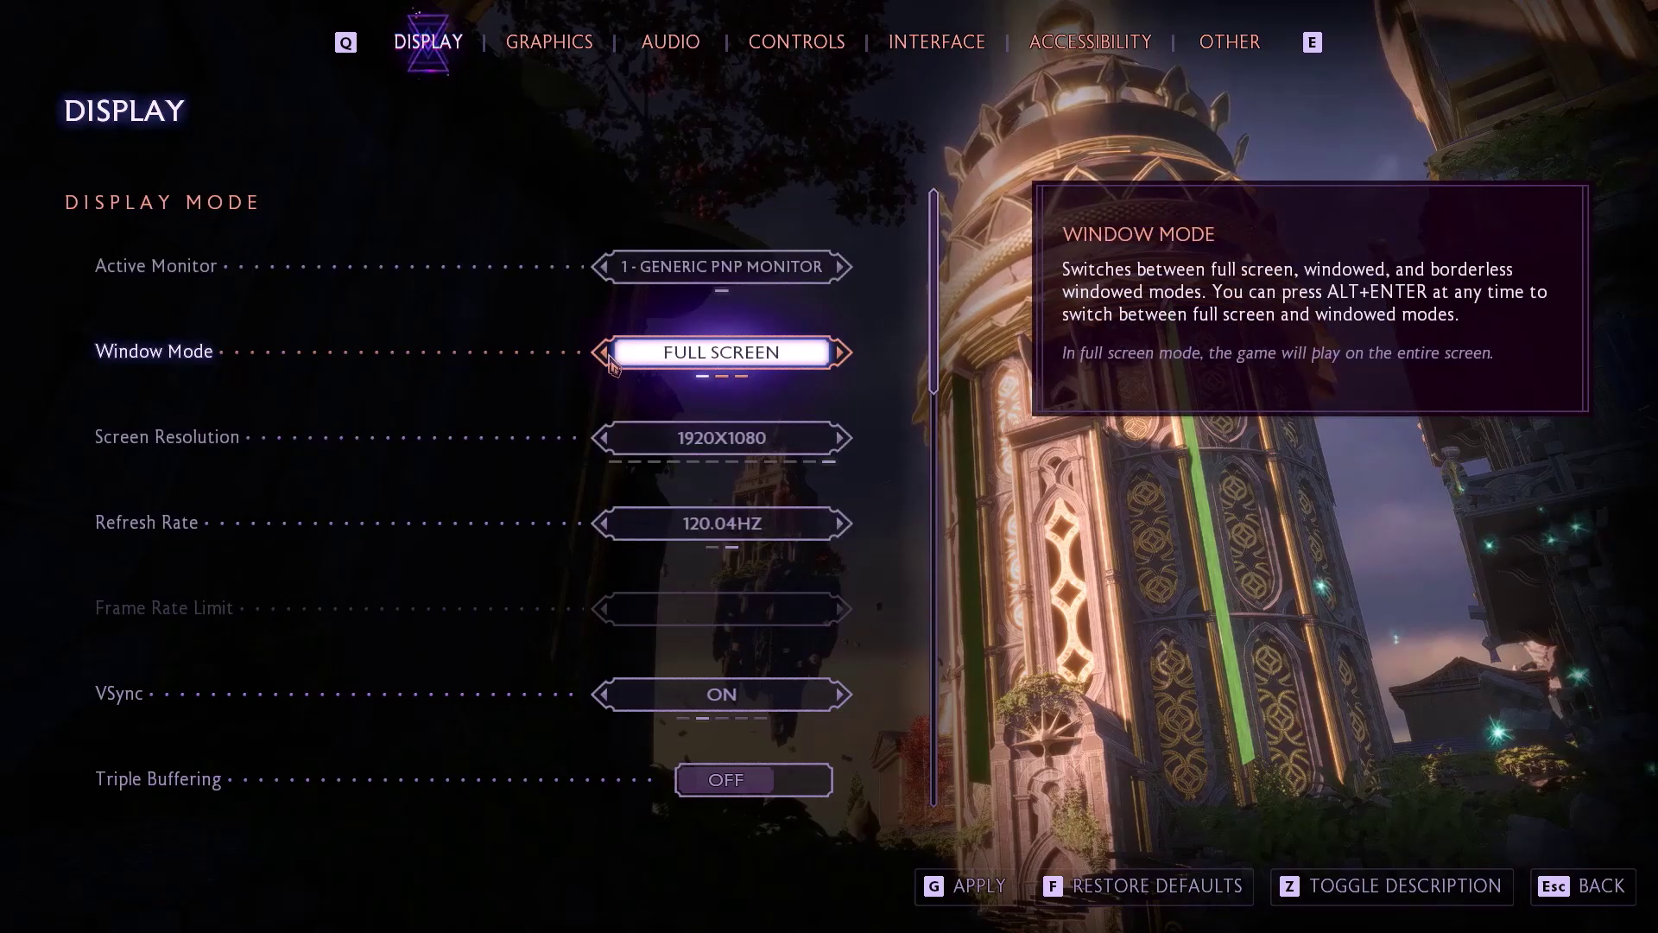